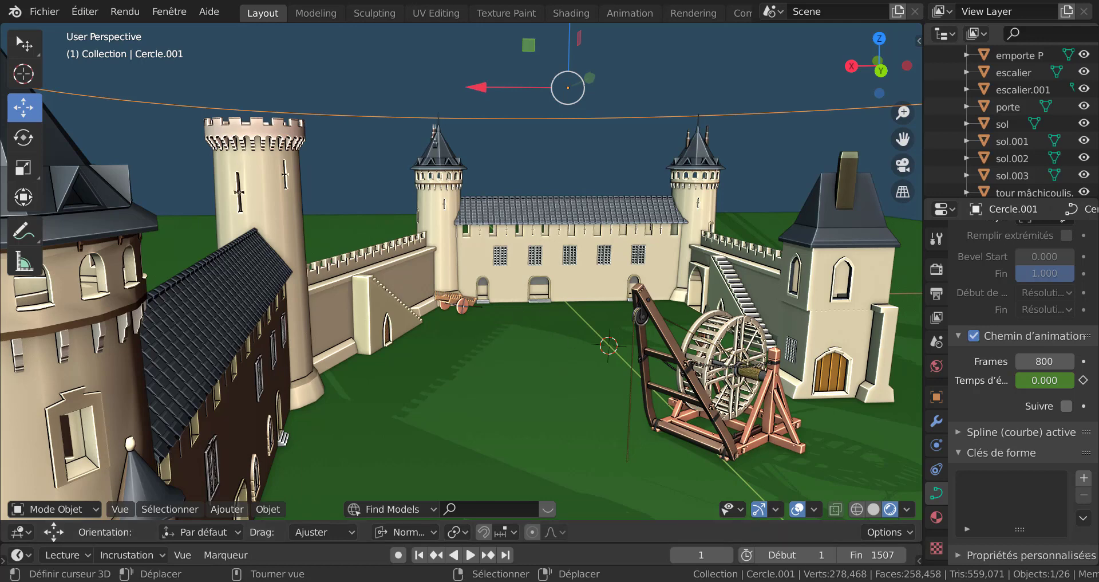
Step: Switch to the Gothic window file and examine the stone surround and inner tracery as separate parts by trial-moving each
{"action": "left_click", "coordinate": [762, 554]}
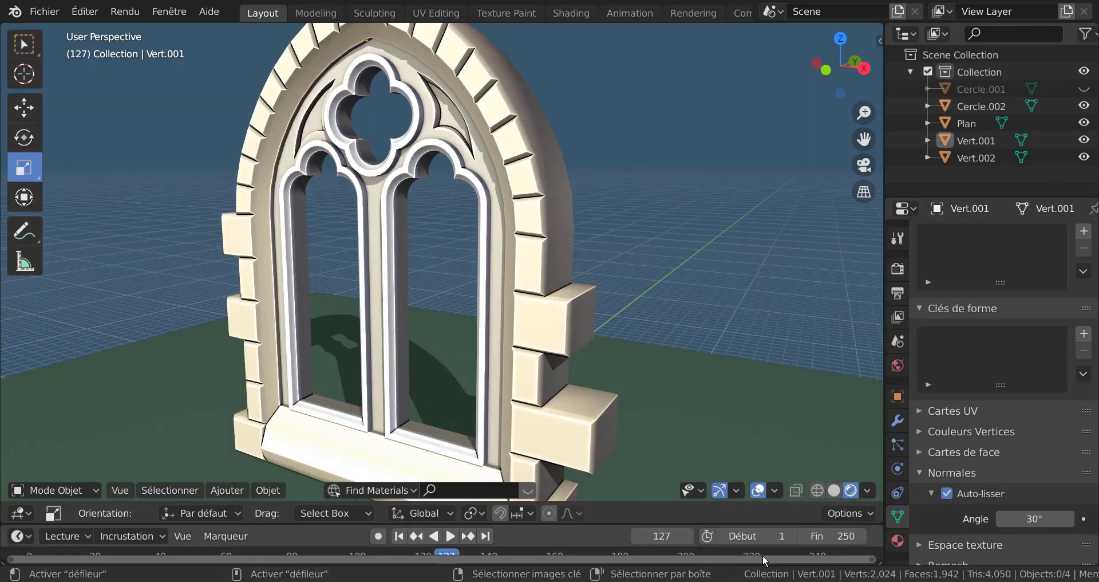
{"action": "scroll", "coordinate": [549, 359], "scroll_direction": "down", "scroll_amount": 1}
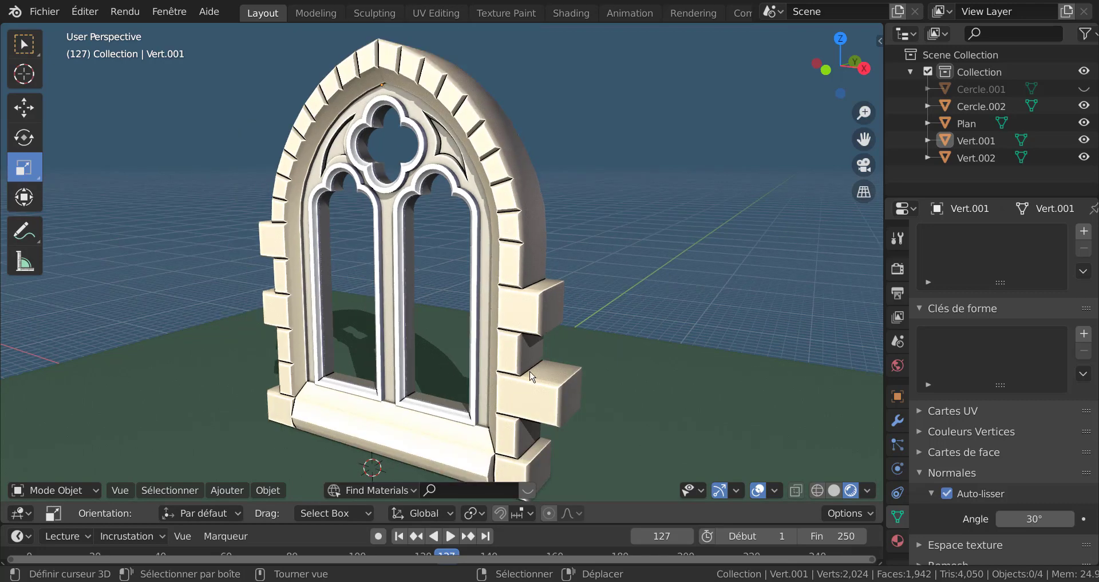
{"action": "mouse_move", "coordinate": [543, 362]}
{"action": "middle_mouse_down"}
{"action": "mouse_move", "coordinate": [762, 360]}
{"action": "mouse_move", "coordinate": [530, 371]}
{"action": "middle_mouse_up"}
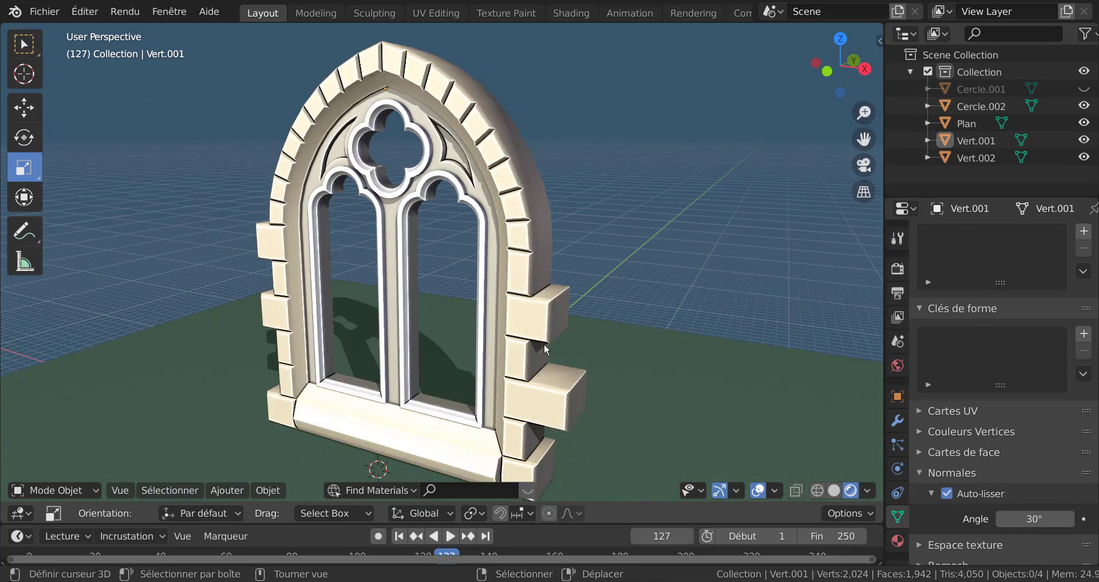
{"action": "mouse_move", "coordinate": [578, 346]}
{"action": "middle_mouse_down"}
{"action": "mouse_move", "coordinate": [623, 353]}
{"action": "mouse_move", "coordinate": [595, 347]}
{"action": "middle_mouse_up"}
{"action": "left_click", "coordinate": [517, 334]}
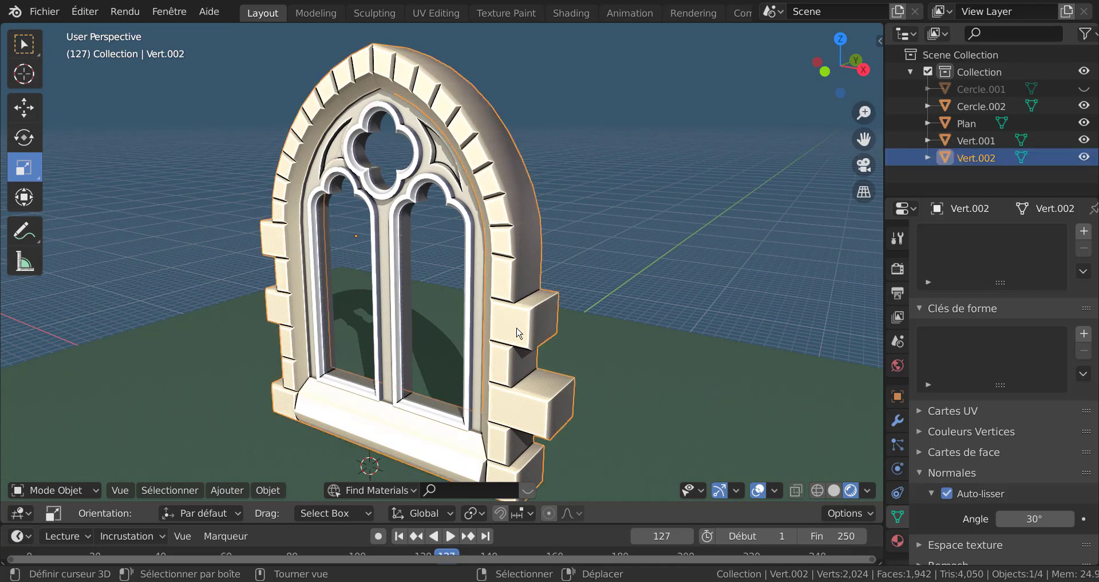
{"action": "key", "text": "g"}
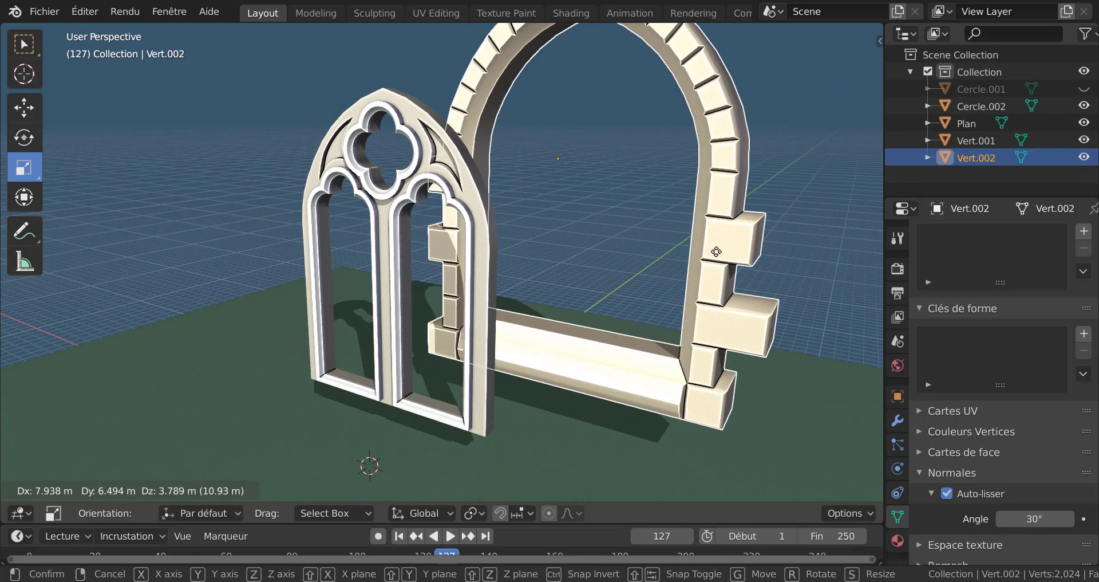
{"action": "key", "text": "Escape"}
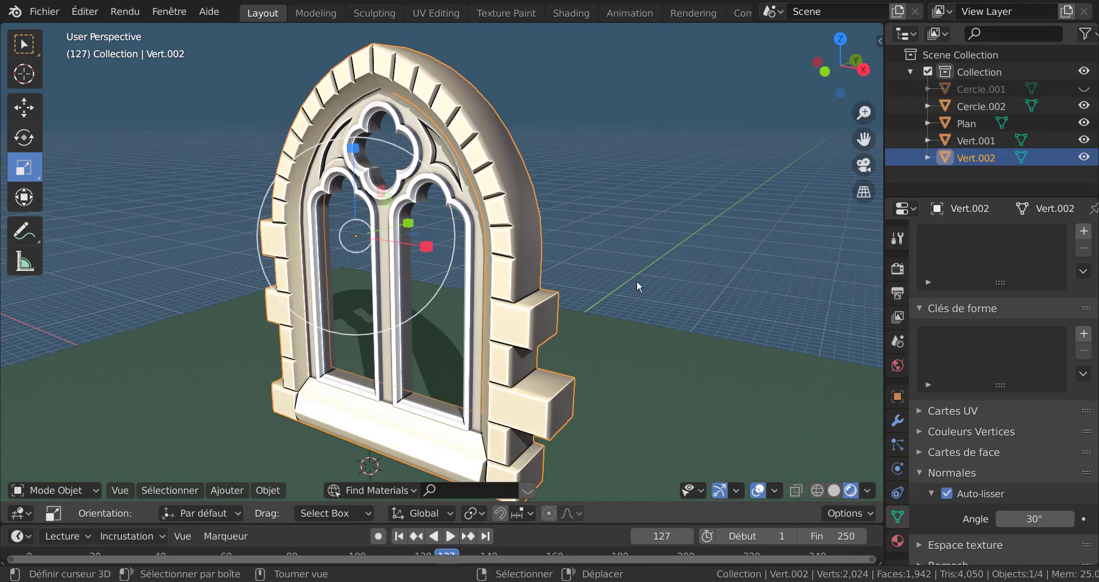
{"action": "left_click", "coordinate": [481, 338]}
{"action": "key", "text": "g"}
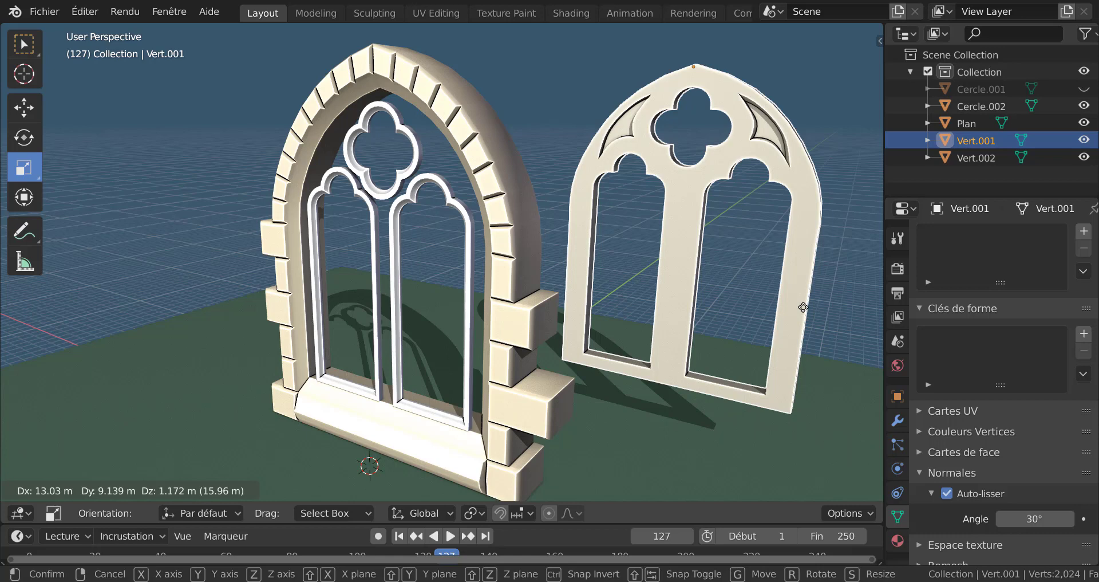
{"action": "right_click", "coordinate": [804, 307]}
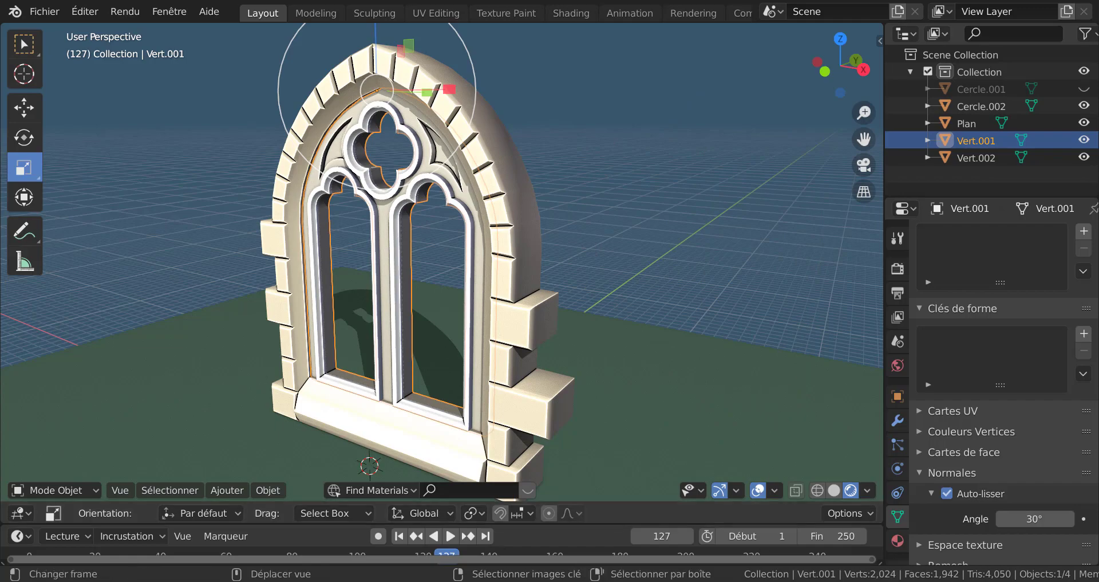
Step: Switch to the castle scene and examine the Gothic windows on the courtyard building's facade
{"action": "mouse_move", "coordinate": [828, 579]}
{"action": "left_click", "coordinate": [881, 544]}
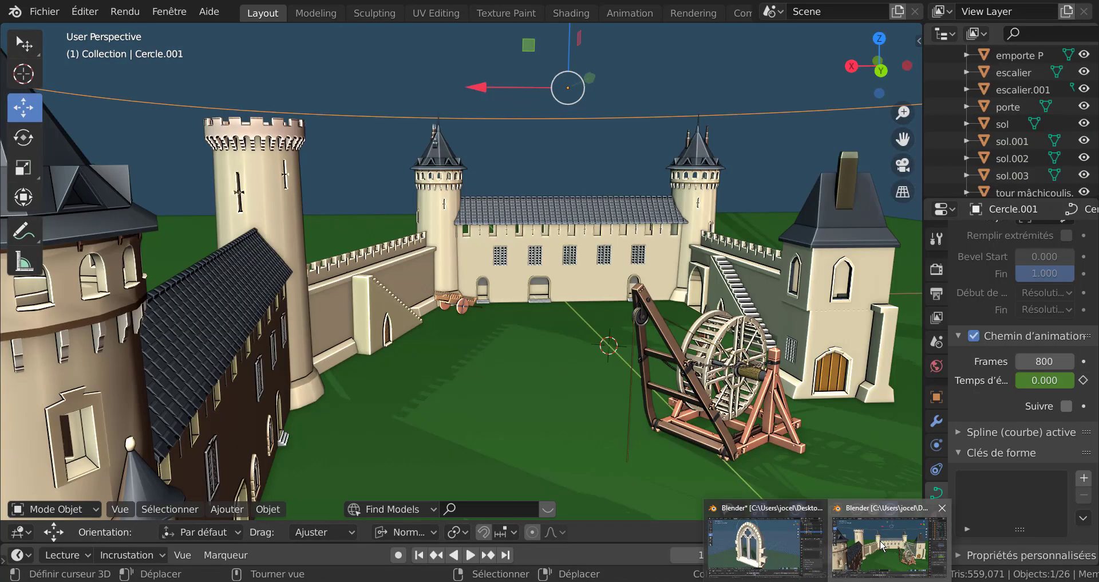
{"action": "middle_click_drag", "start_coordinate": [590, 353], "coordinate": [385, 371]}
{"action": "middle_click_drag", "start_coordinate": [284, 344], "coordinate": [561, 283], "text": "shift"}
{"action": "middle_click_drag", "start_coordinate": [275, 305], "coordinate": [579, 288], "text": "shift"}
{"action": "scroll", "coordinate": [515, 313], "scroll_direction": "up", "scroll_amount": 3}
{"action": "scroll", "coordinate": [515, 314], "scroll_direction": "up", "scroll_amount": 3}
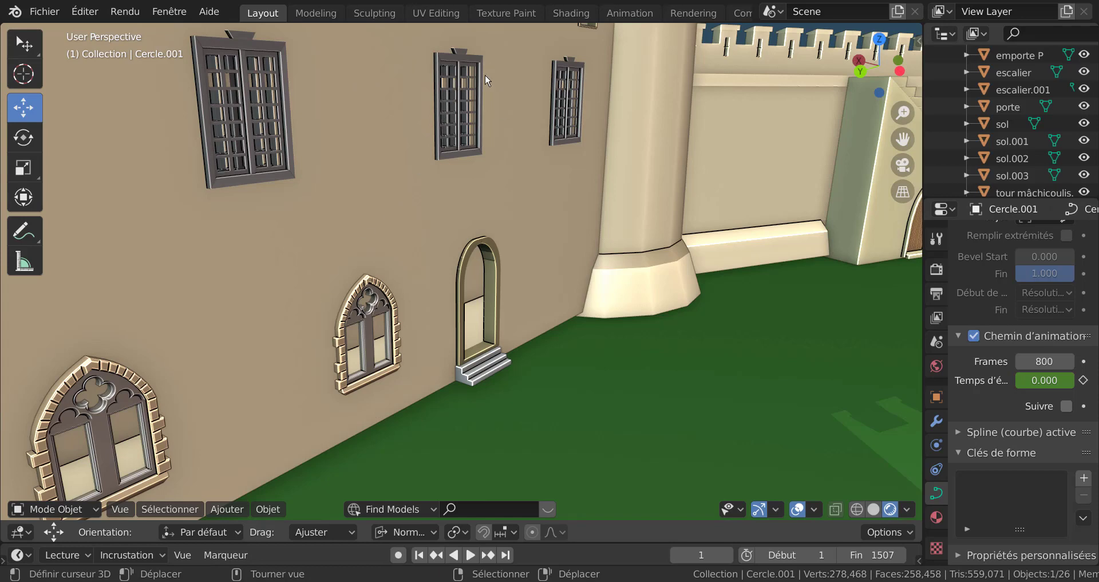
{"action": "scroll", "coordinate": [394, 227], "scroll_direction": "down", "scroll_amount": 6}
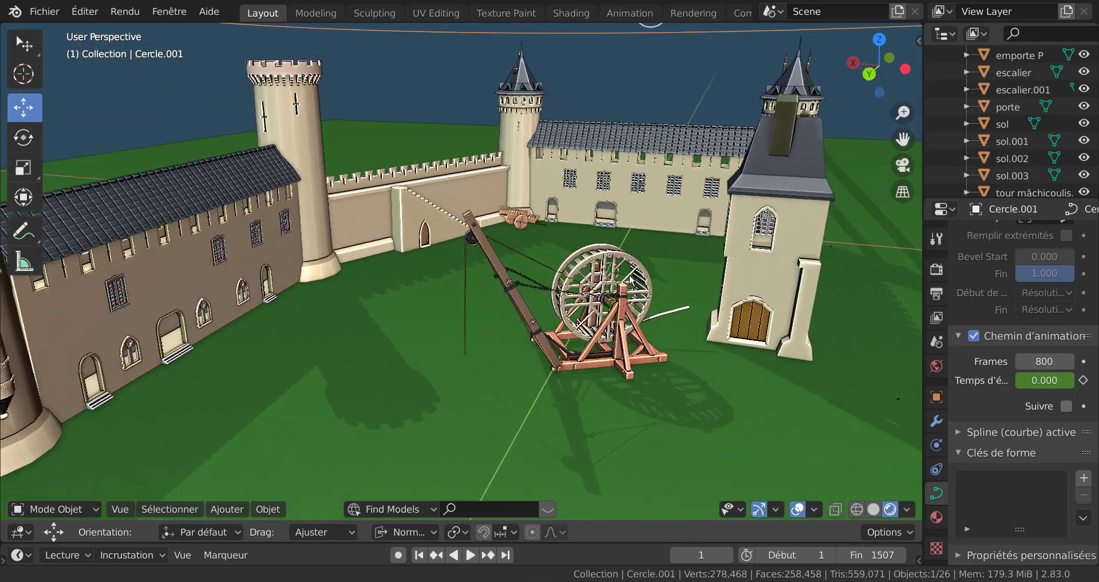
{"action": "middle_click_drag", "start_coordinate": [458, 304], "coordinate": [587, 324]}
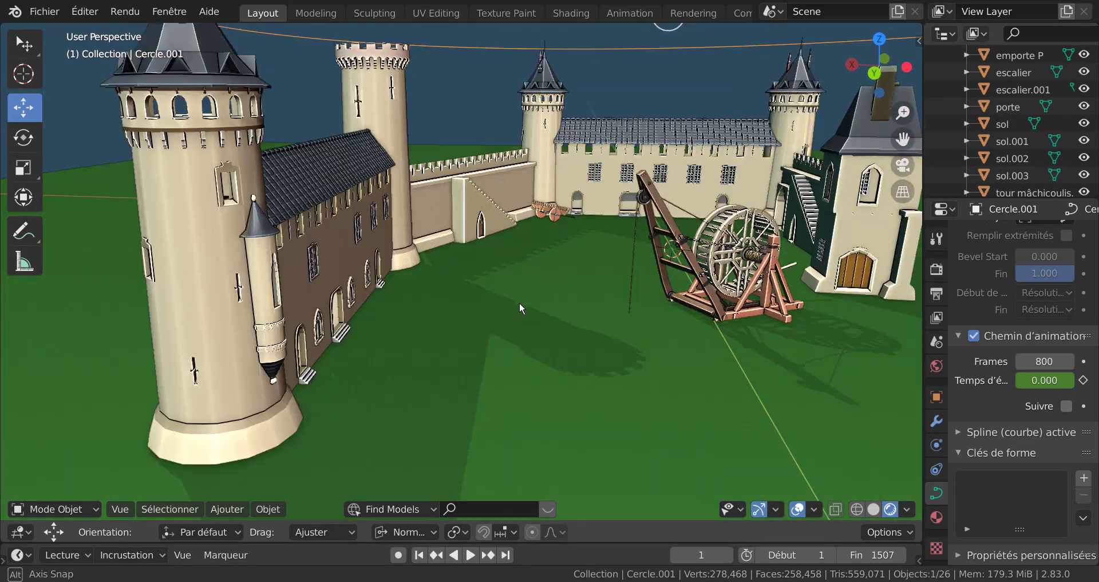
{"action": "middle_click_drag", "start_coordinate": [520, 302], "coordinate": [525, 309]}
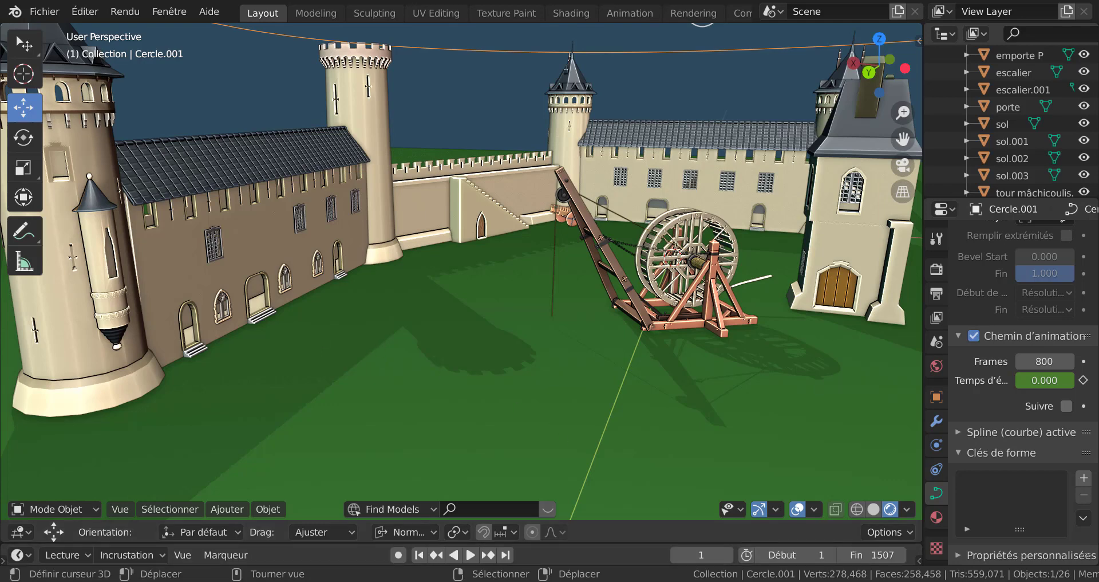
Step: Return to the Gothic window file, isolate the quatrefoil and lancet mouldings, and examine their mesh topology in Edit Mode
{"action": "left_click", "coordinate": [784, 551]}
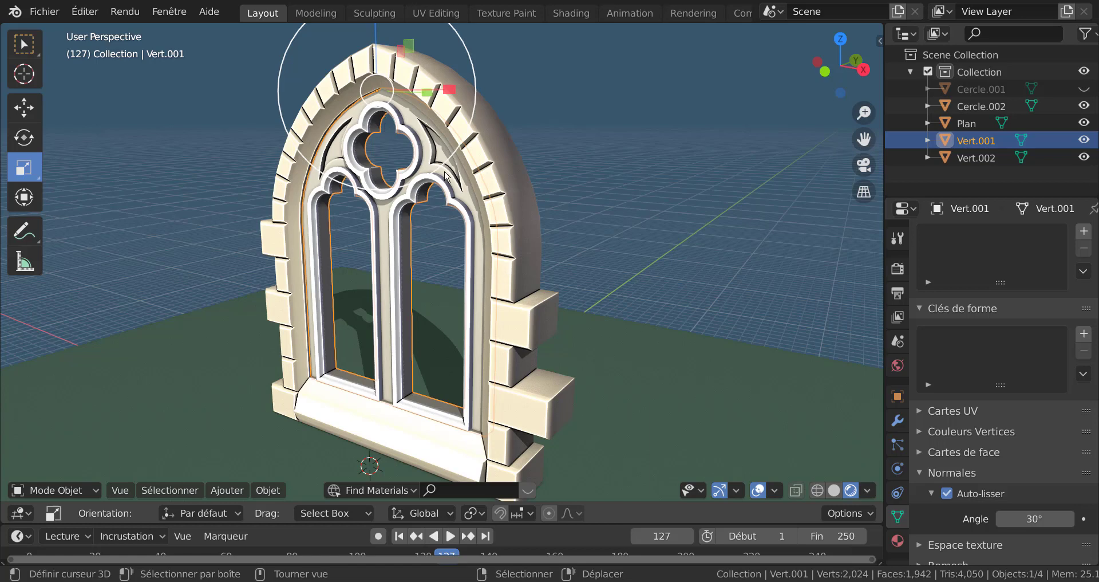
{"action": "middle_click_drag", "start_coordinate": [445, 175], "coordinate": [425, 165]}
{"action": "left_click", "coordinate": [424, 164]}
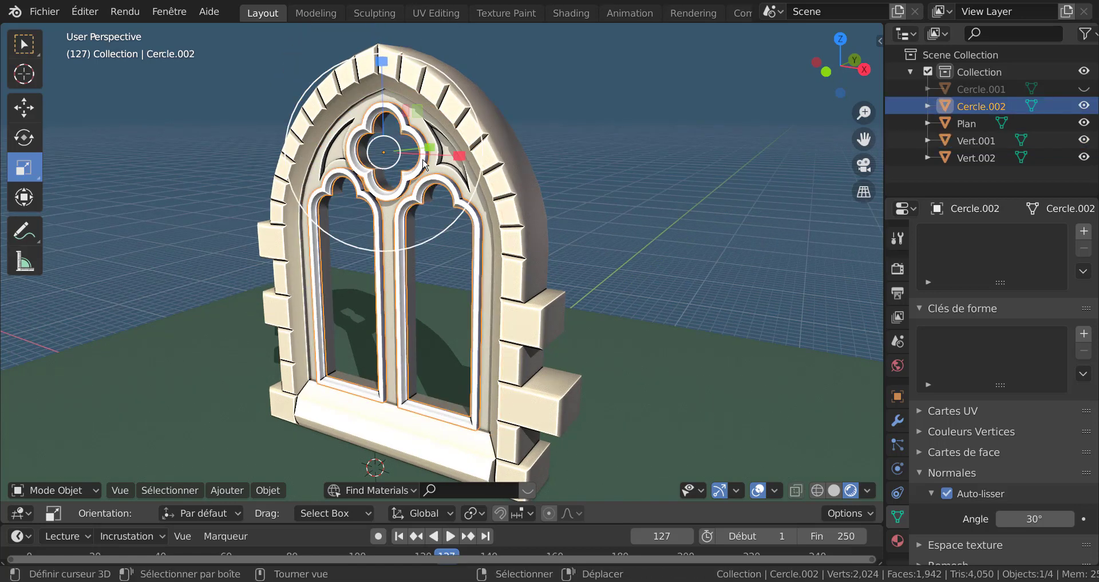
{"action": "key", "text": "KP_Divide"}
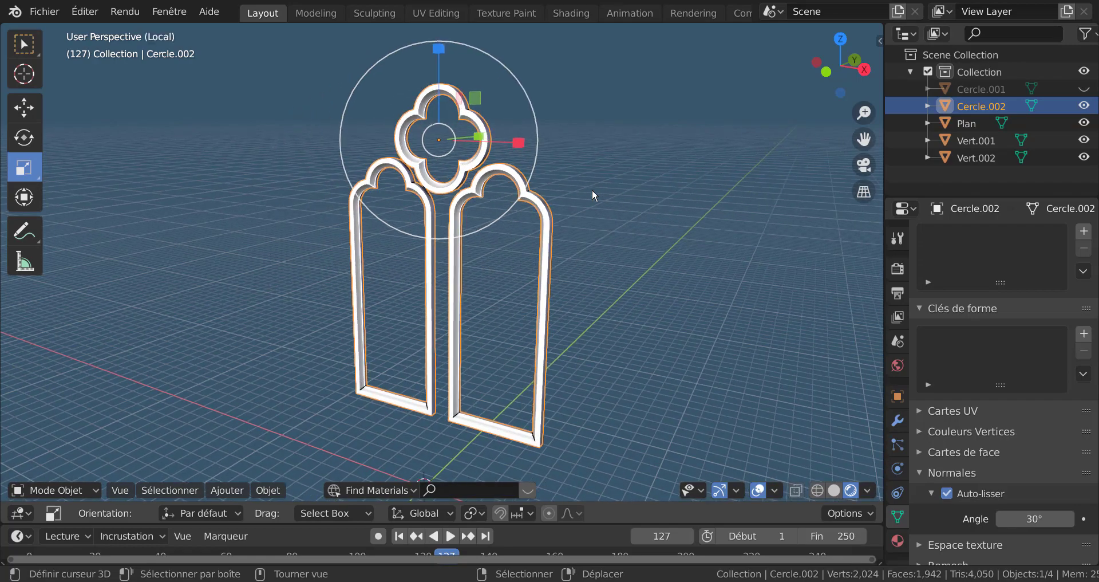
{"action": "key", "text": "Tab"}
{"action": "scroll", "coordinate": [489, 320], "scroll_direction": "up", "scroll_amount": 3}
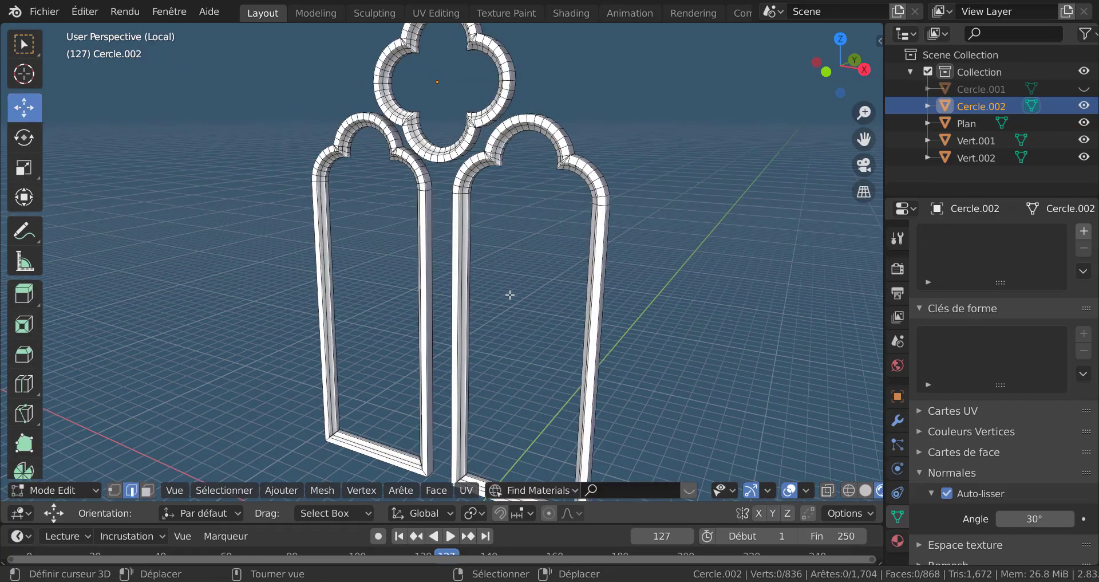
{"action": "middle_click_drag", "start_coordinate": [508, 294], "coordinate": [572, 310]}
{"action": "scroll", "coordinate": [596, 343], "scroll_direction": "up", "scroll_amount": 5}
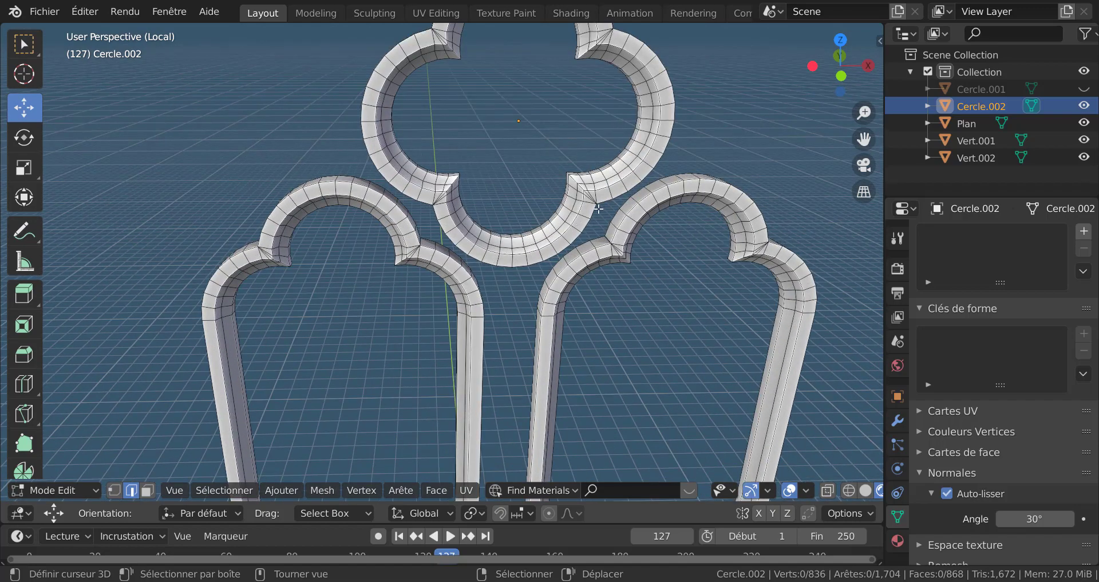
{"action": "scroll", "coordinate": [400, 315], "scroll_direction": "down", "scroll_amount": 1}
{"action": "scroll", "coordinate": [401, 314], "scroll_direction": "down", "scroll_amount": 2}
{"action": "middle_click_drag", "start_coordinate": [540, 343], "coordinate": [518, 334]}
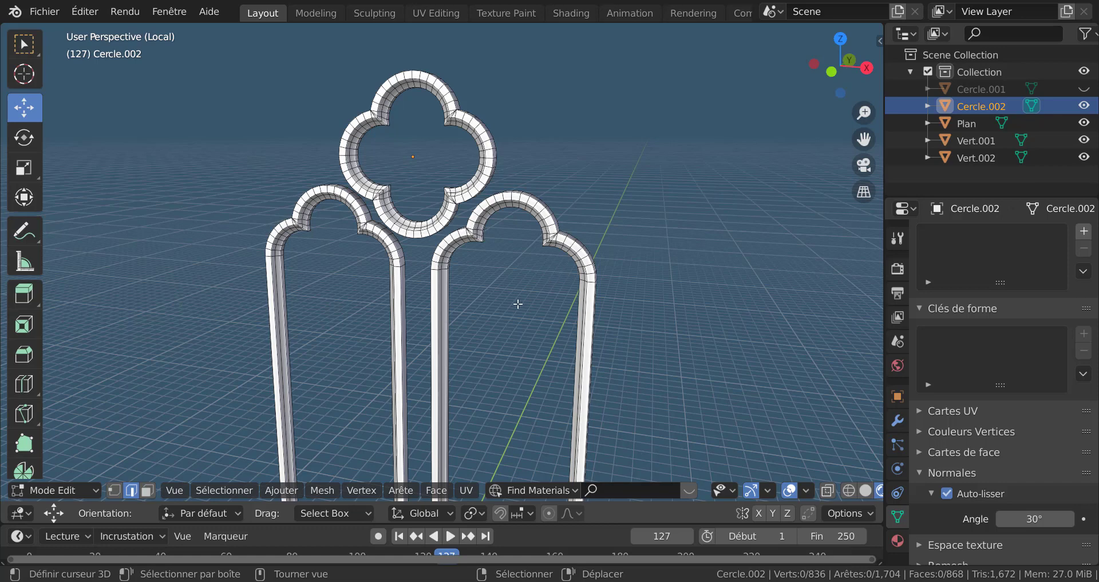
{"action": "middle_click_drag", "start_coordinate": [519, 304], "coordinate": [588, 312], "text": "shift"}
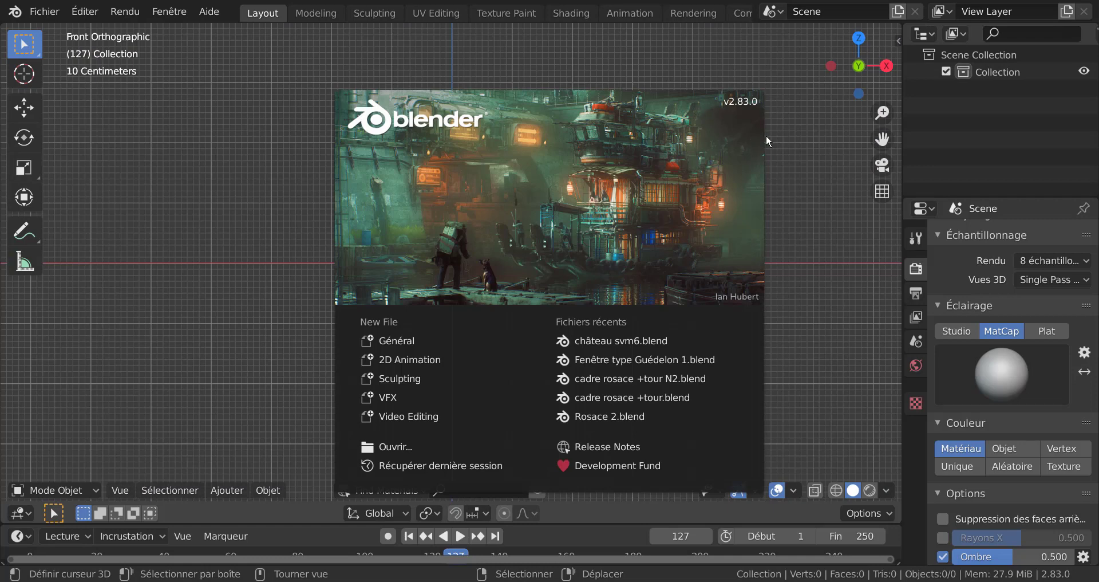
Step: Dismiss the splash screen of the empty scene and add a mesh circle at the origin in top view
{"action": "left_click", "coordinate": [208, 253]}
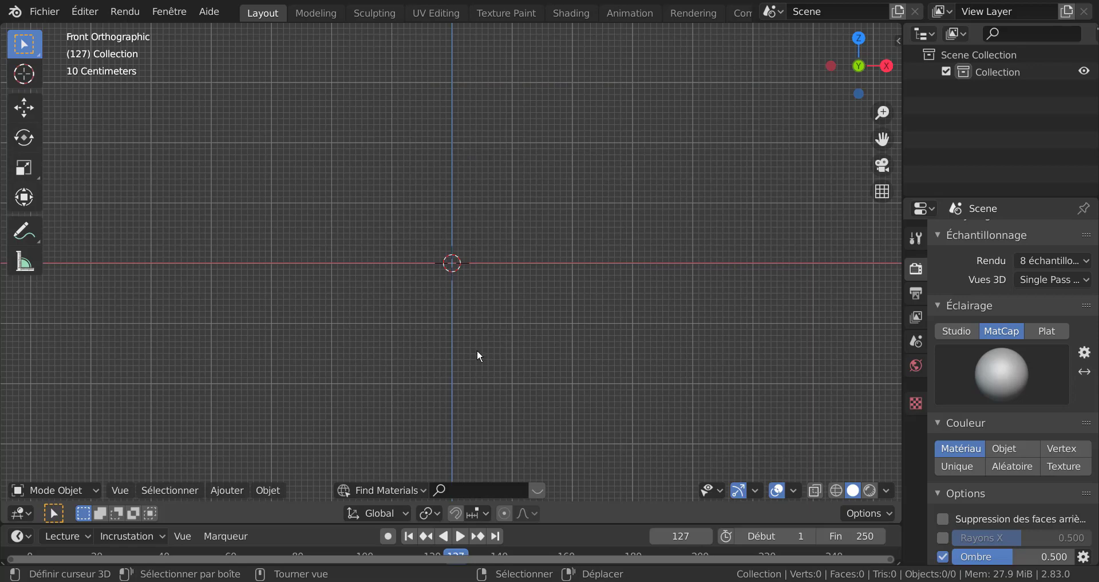
{"action": "scroll", "coordinate": [479, 355], "scroll_direction": "down", "scroll_amount": 2}
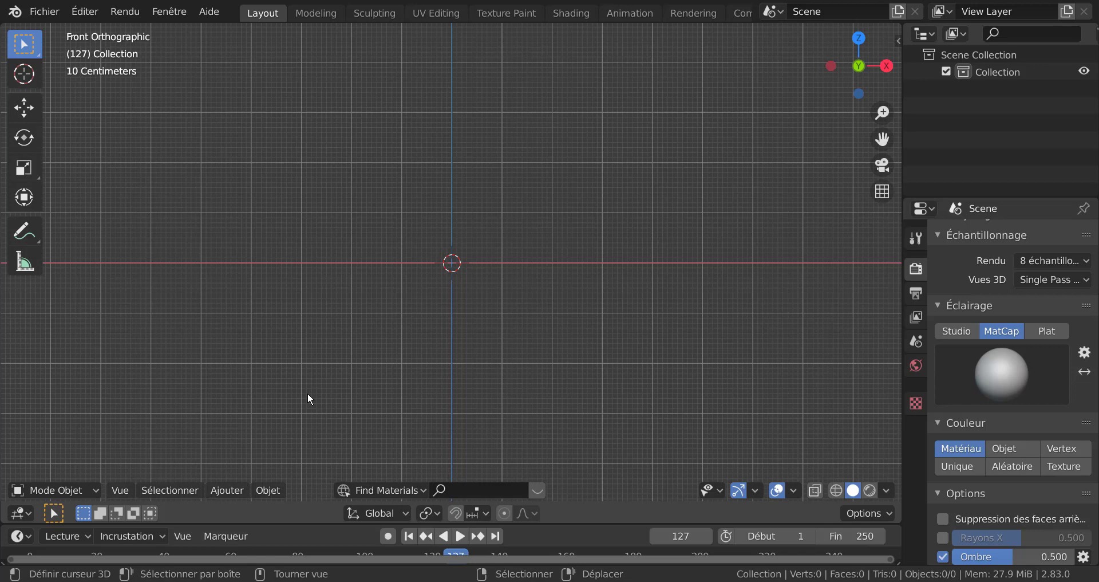
{"action": "key", "text": "KP_7"}
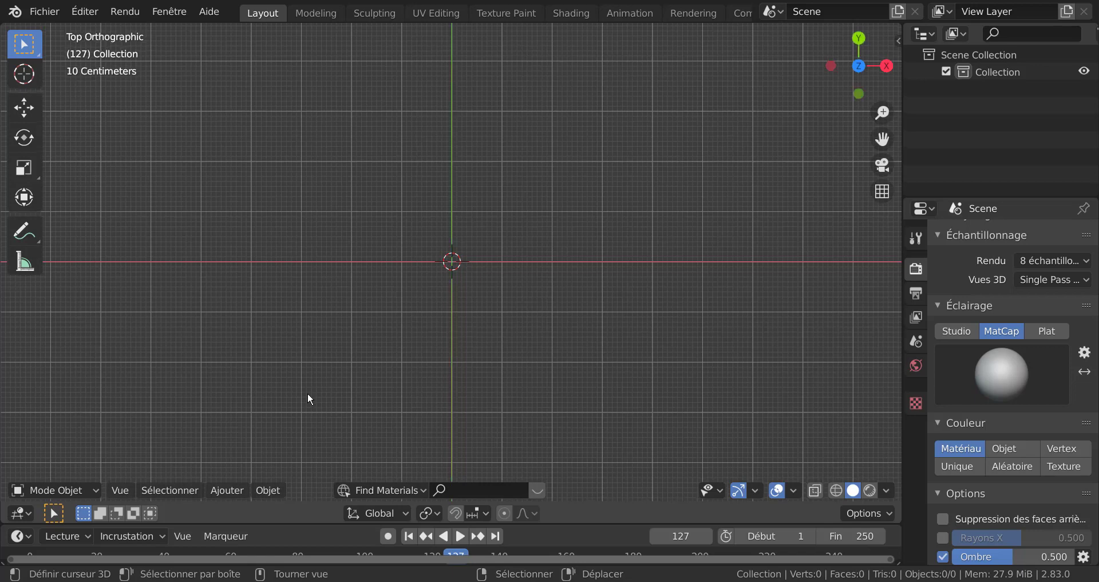
{"action": "left_click", "coordinate": [233, 488]}
{"action": "mouse_move", "coordinate": [240, 473]}
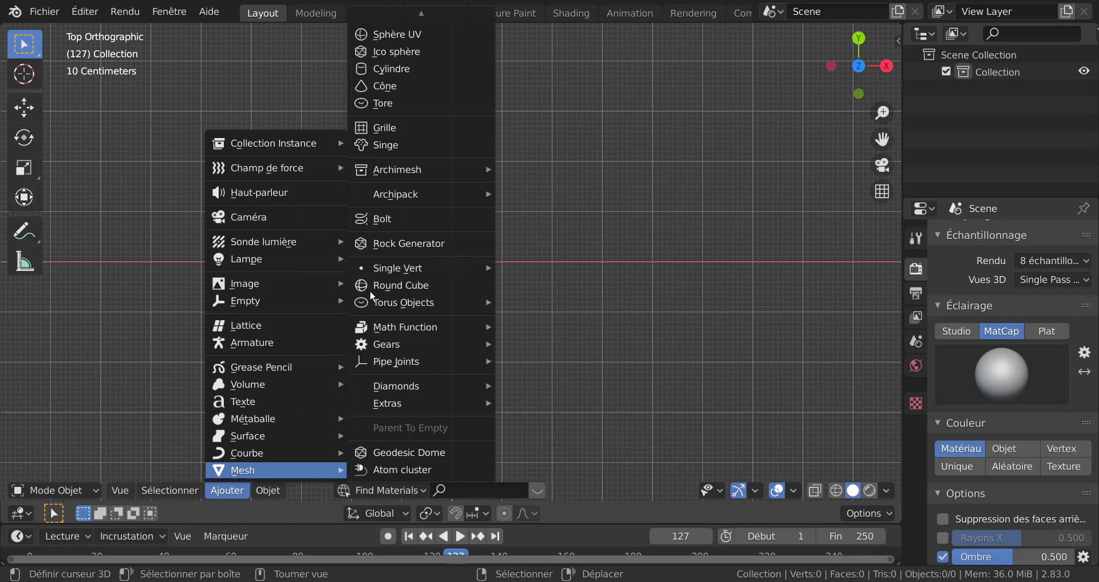
{"action": "mouse_move", "coordinate": [398, 16]}
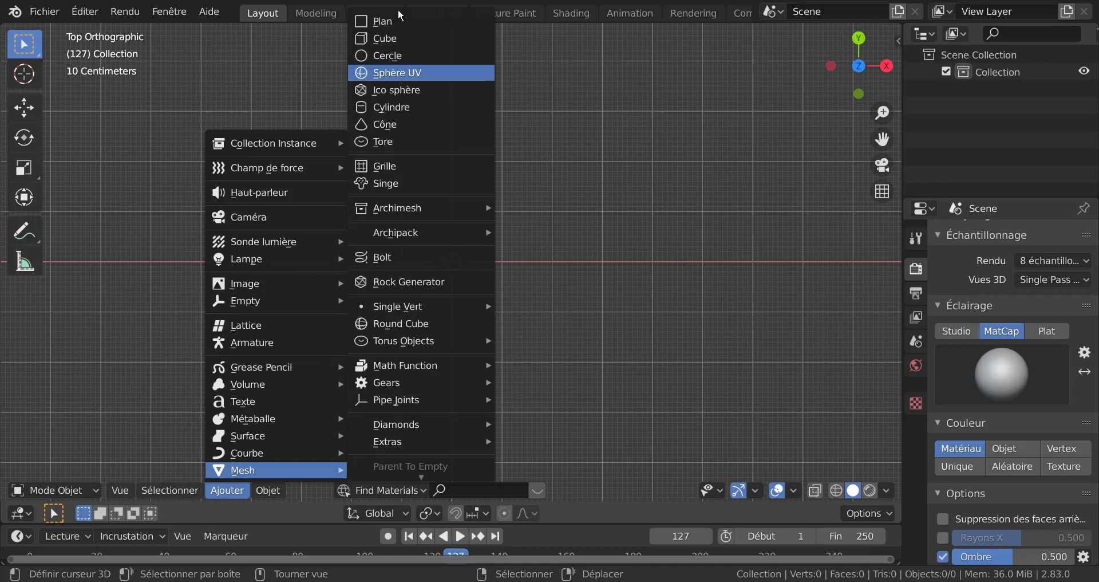
{"action": "left_click", "coordinate": [386, 56]}
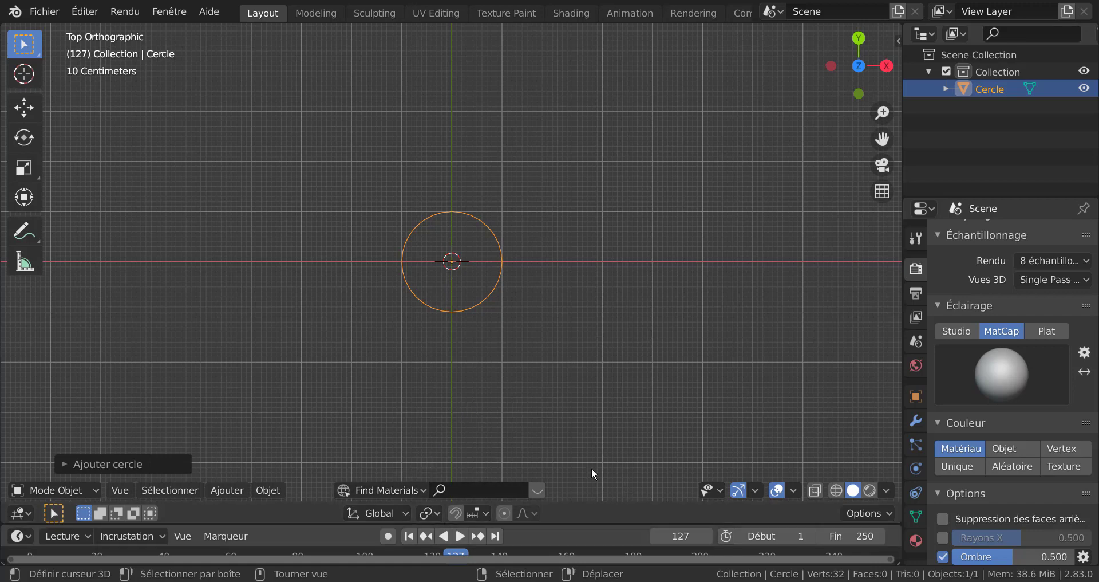
Step: Enable snapping and move the circle 1.1 m along positive Y
{"action": "left_click", "coordinate": [456, 518]}
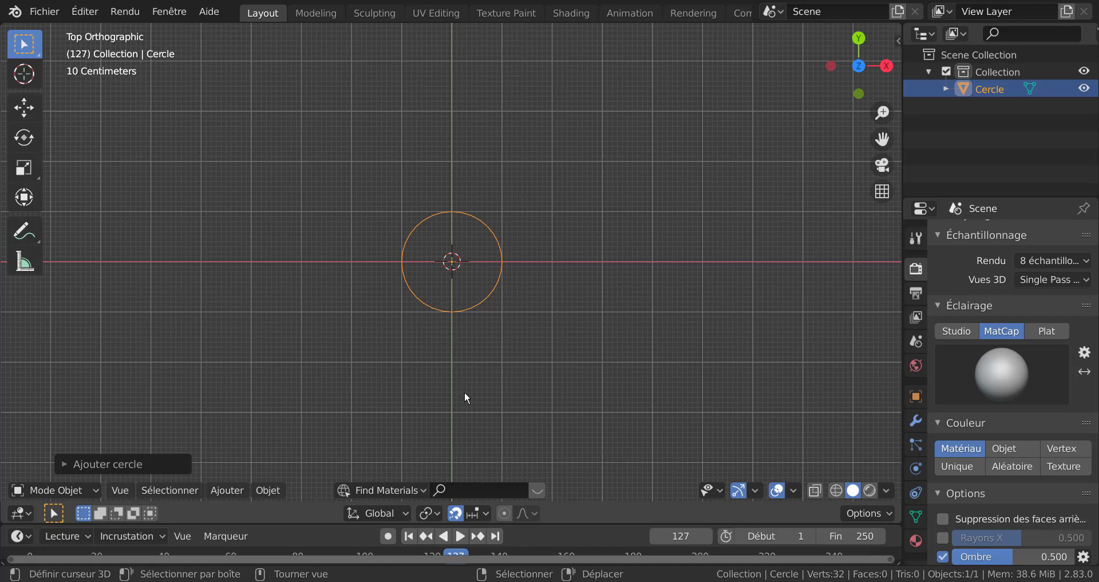
{"action": "key", "text": "g"}
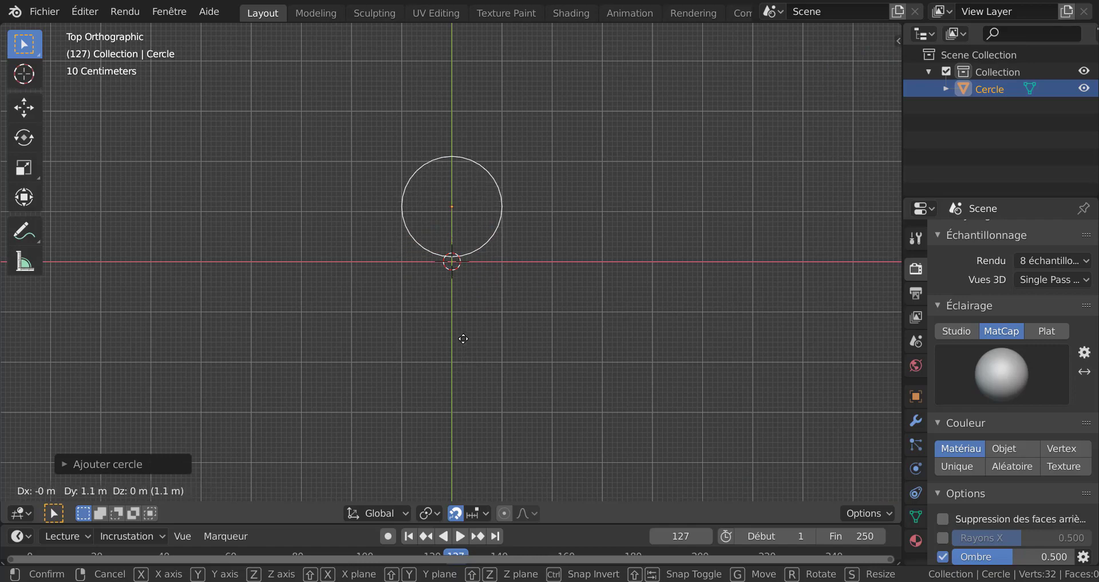
{"action": "left_click", "coordinate": [463, 340]}
{"action": "scroll", "coordinate": [465, 317], "scroll_direction": "up", "scroll_amount": 5}
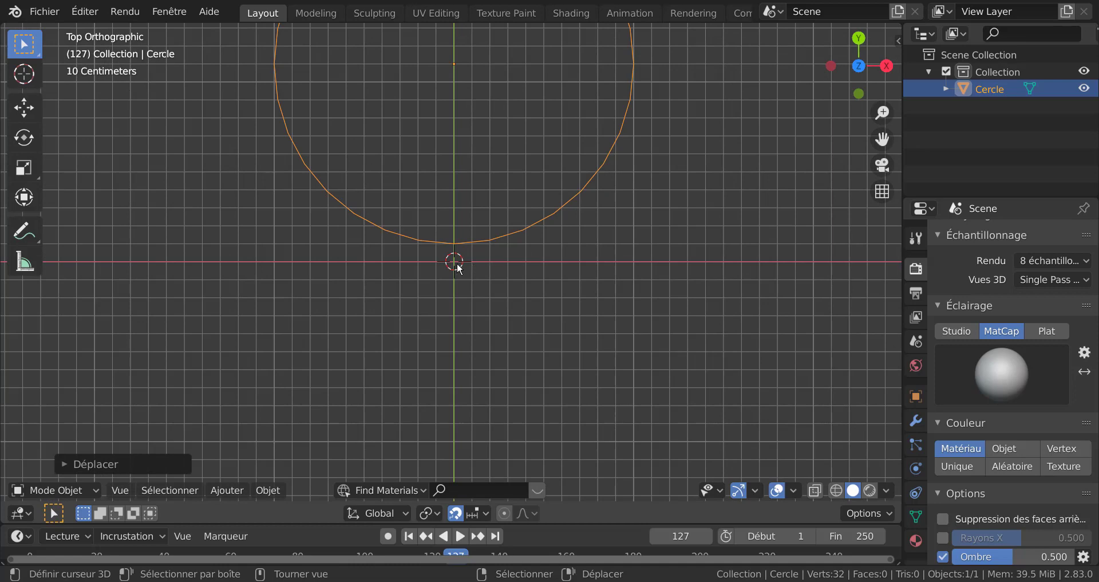
{"action": "scroll", "coordinate": [458, 267], "scroll_direction": "down", "scroll_amount": 5}
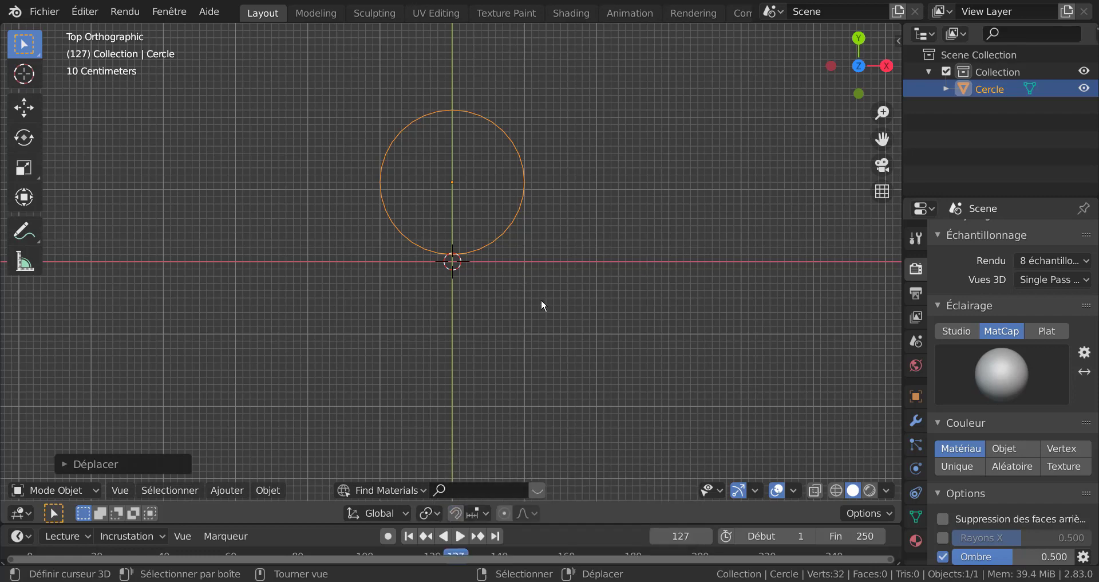
Step: Duplicate the circle in place and scale the copy up by about 1.27
{"action": "key", "text": "shift+d"}
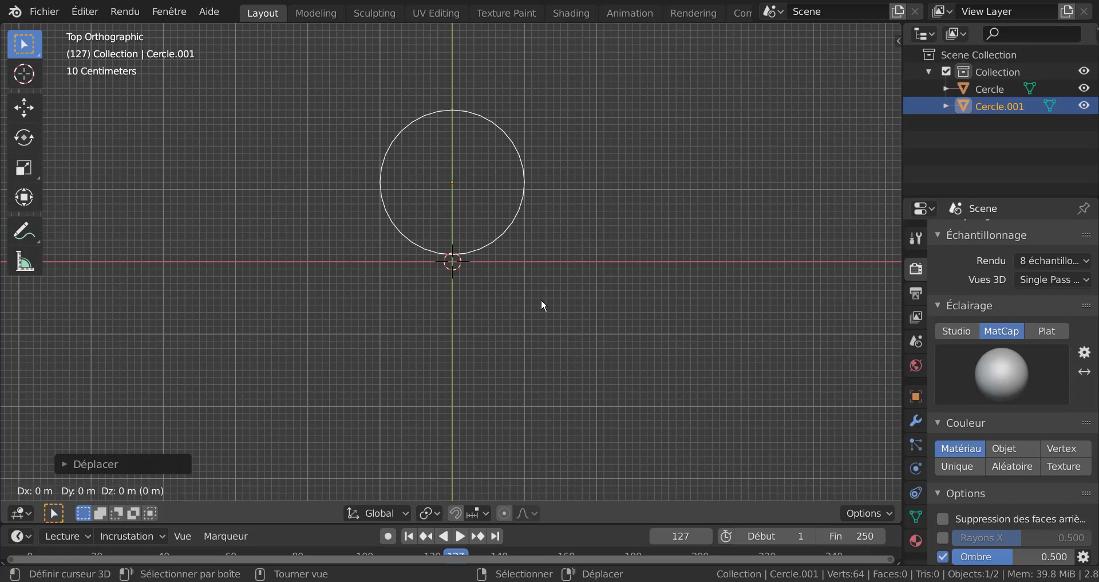
{"action": "right_click", "coordinate": [542, 301]}
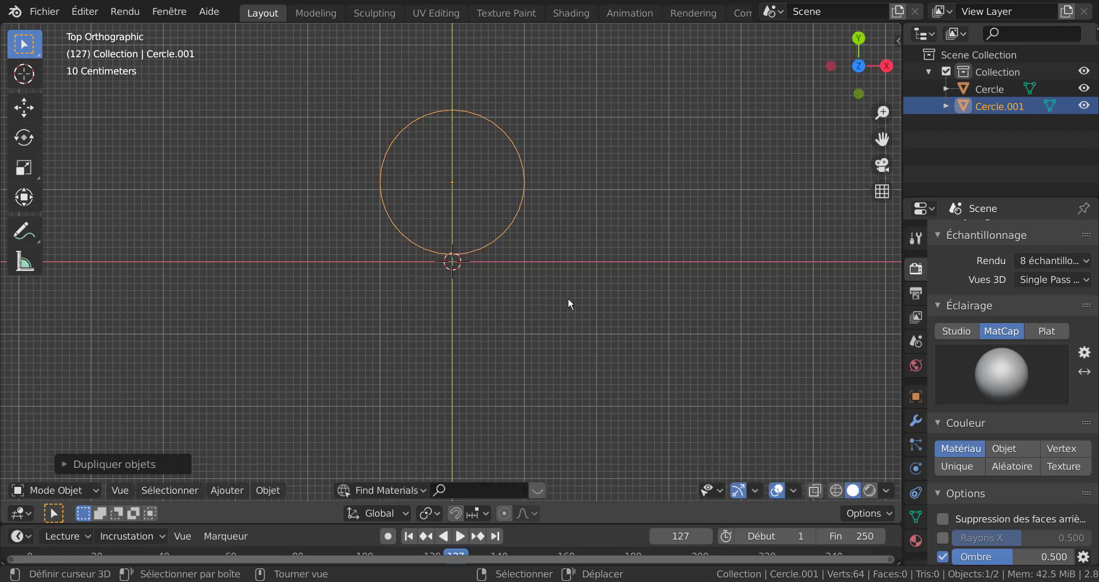
{"action": "key", "text": "s"}
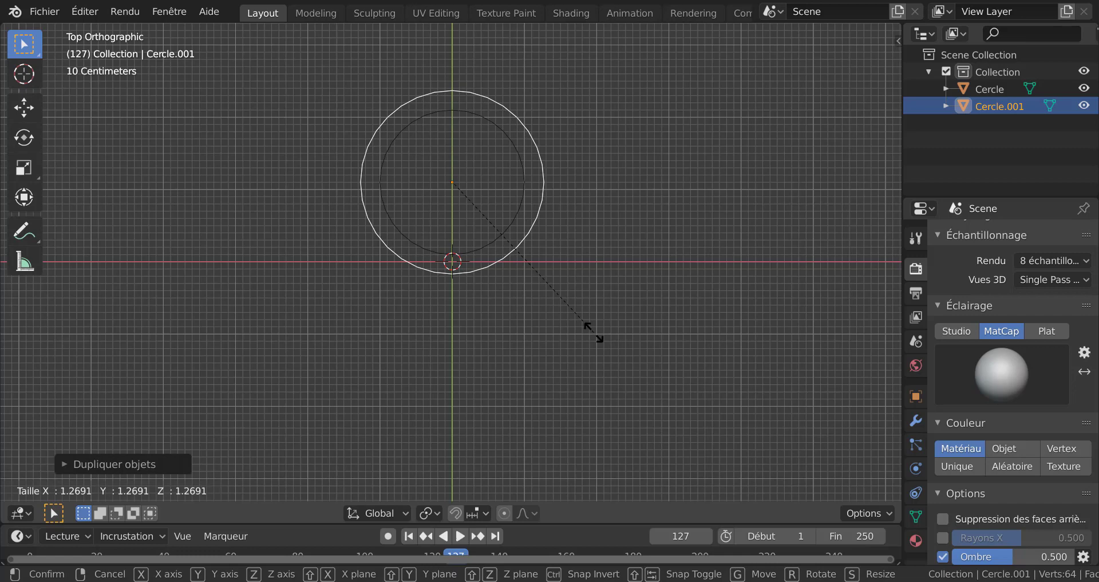
{"action": "left_click", "coordinate": [594, 332]}
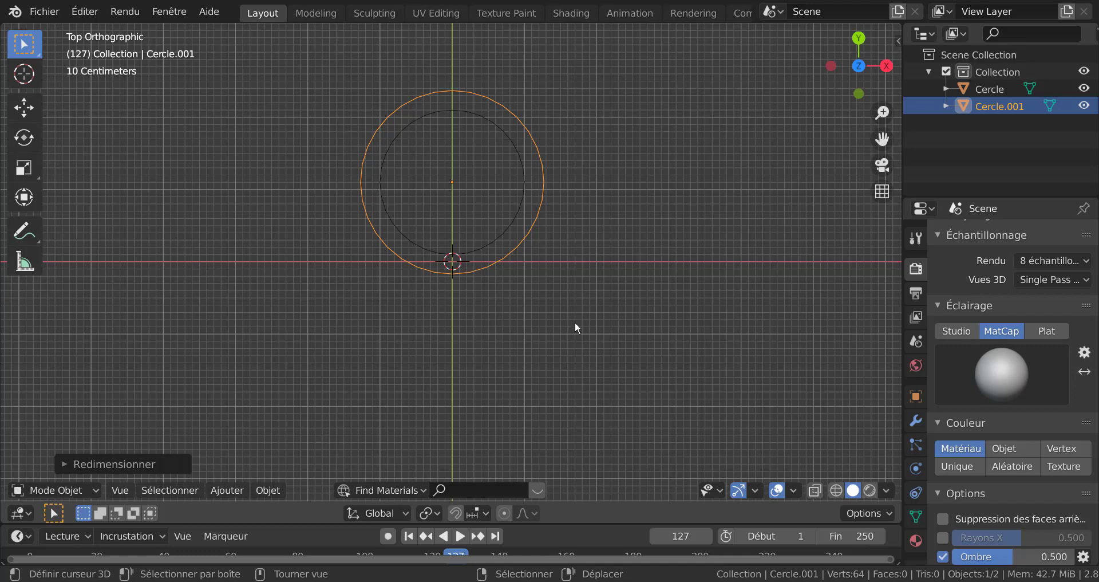
Step: Spin the smaller circle's vertices around the origin on the Z axis in Edit Mode
{"action": "left_click", "coordinate": [488, 246]}
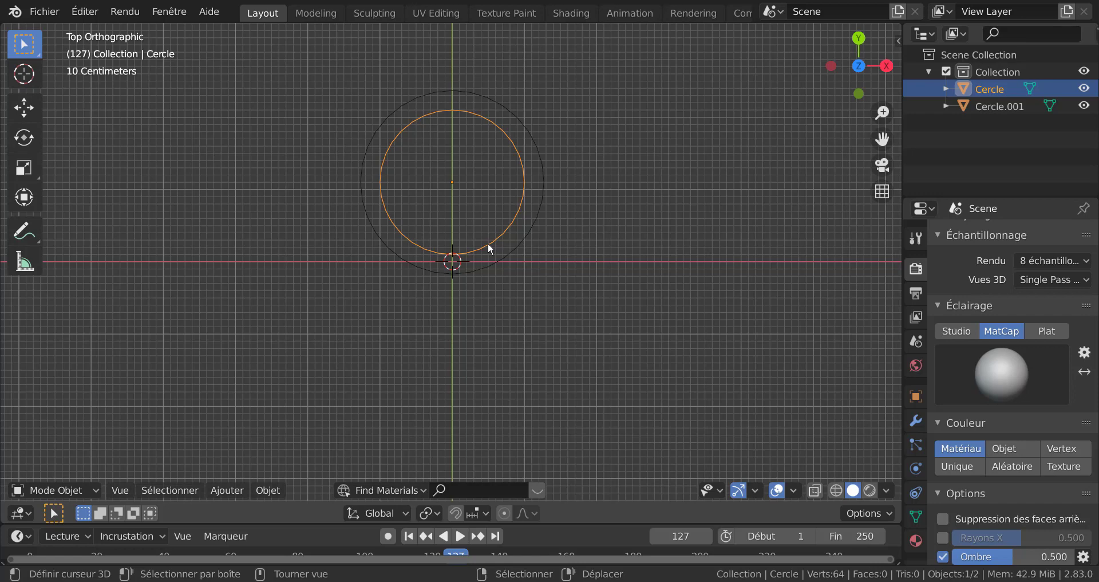
{"action": "key", "text": "Tab"}
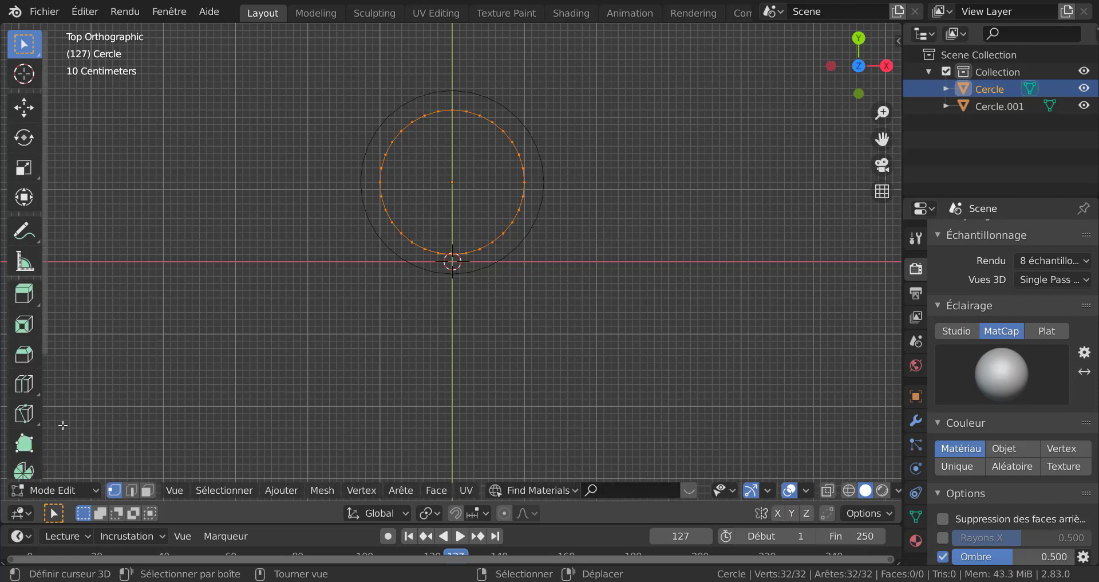
{"action": "scroll", "coordinate": [24, 424], "scroll_direction": "down", "scroll_amount": 3}
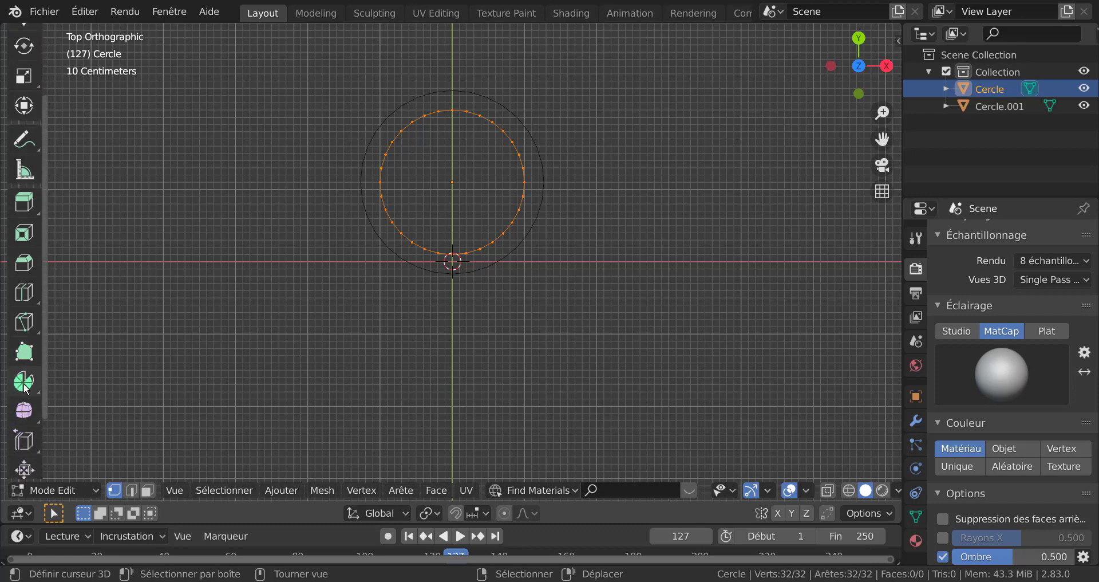
{"action": "left_click", "coordinate": [24, 381]}
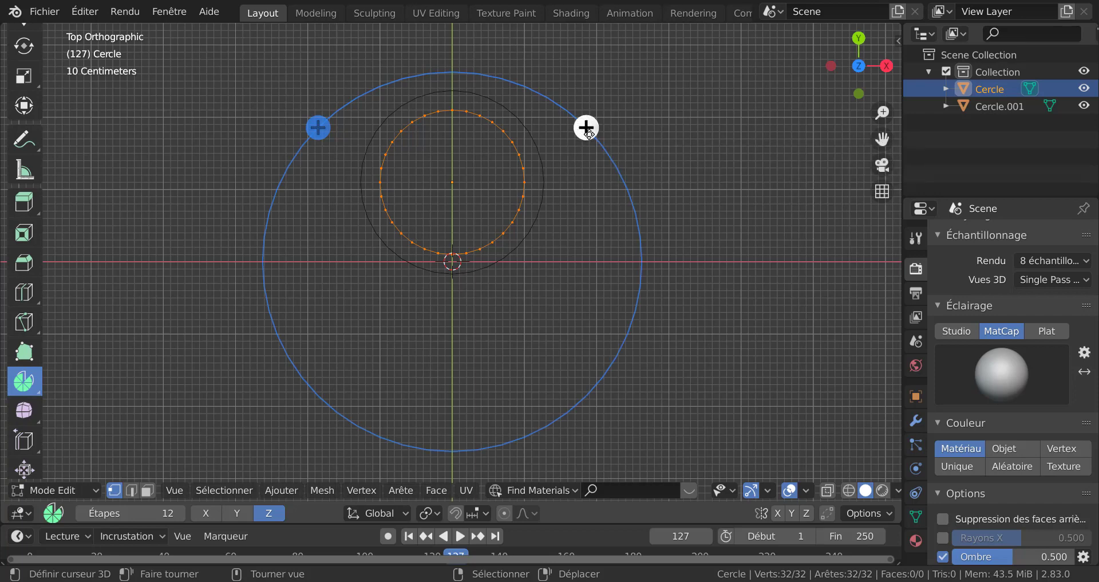
{"action": "left_click", "coordinate": [586, 128]}
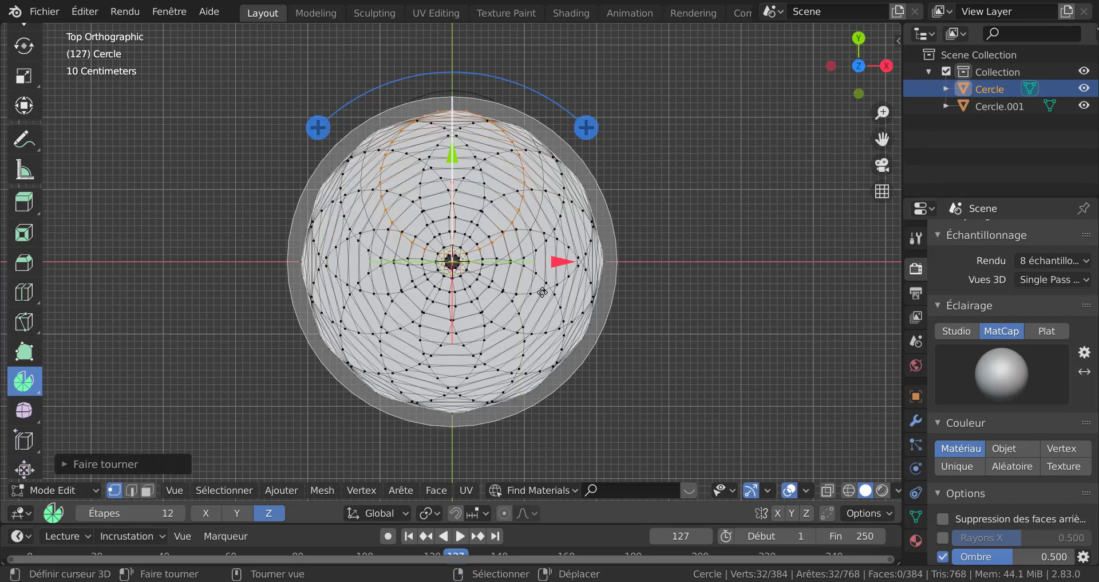
Step: Set the spin to 4 steps over 360° and use duplicates so it makes separate circles
{"action": "left_click", "coordinate": [108, 464]}
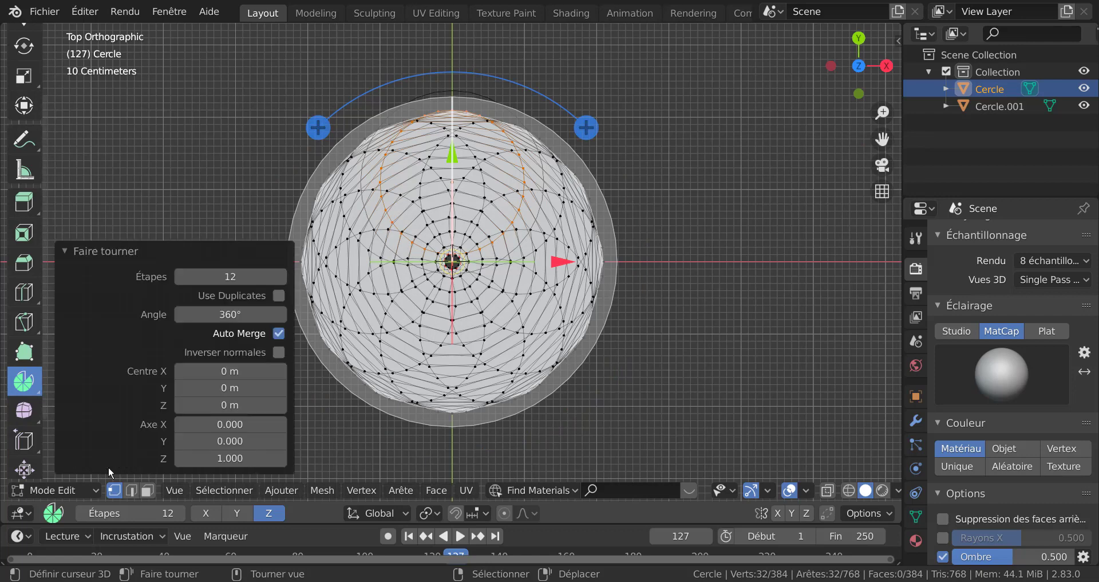
{"action": "left_click", "coordinate": [230, 277]}
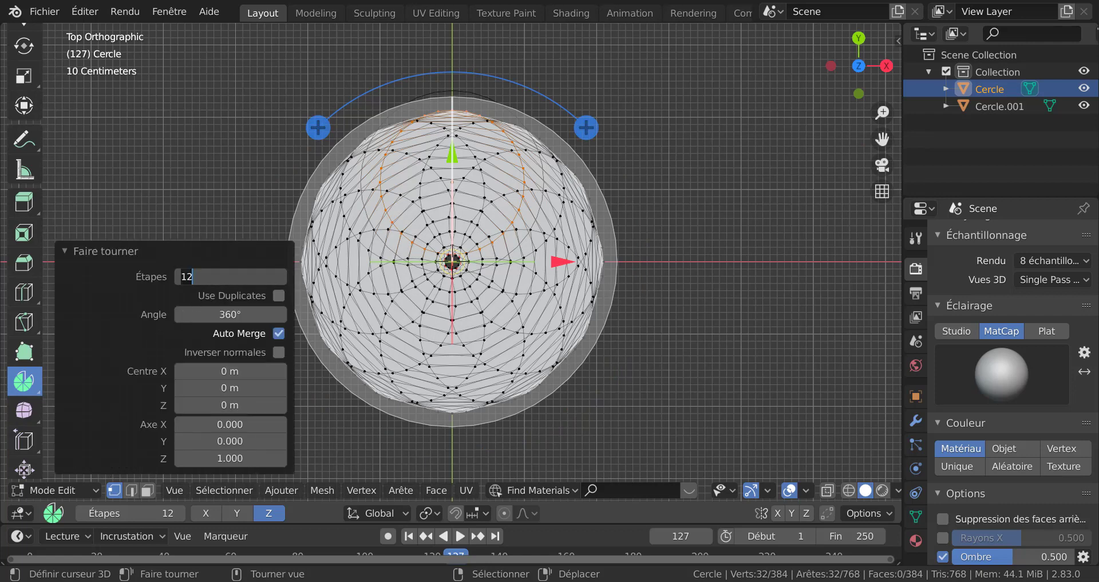
{"action": "key", "text": "BackSpace"}
{"action": "key", "text": "BackSpace"}
{"action": "type", "text": "4"}
{"action": "key", "text": "Return"}
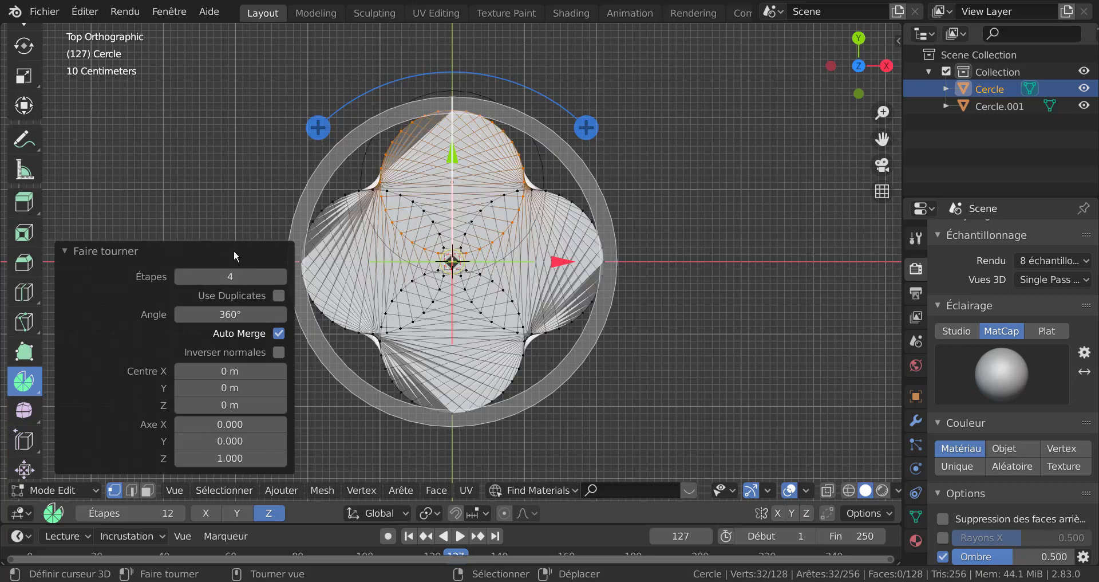
{"action": "left_click", "coordinate": [280, 297]}
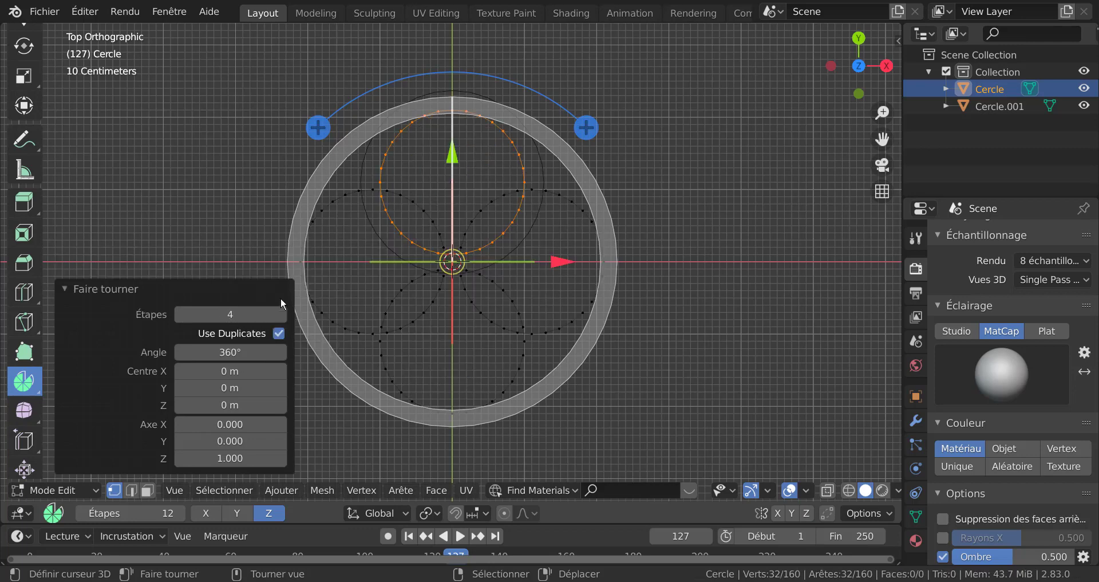
Step: Deselect all vertices, then isolate the four-circle object in local view and reopen it in Edit Mode
{"action": "scroll", "coordinate": [719, 299], "scroll_direction": "up", "scroll_amount": 2}
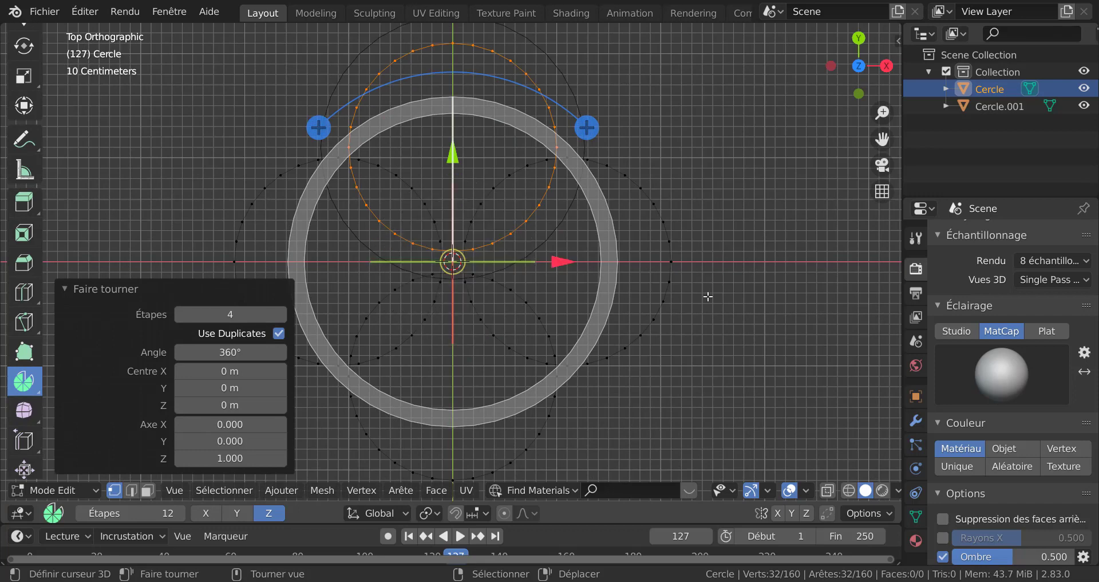
{"action": "key", "text": "KP_5"}
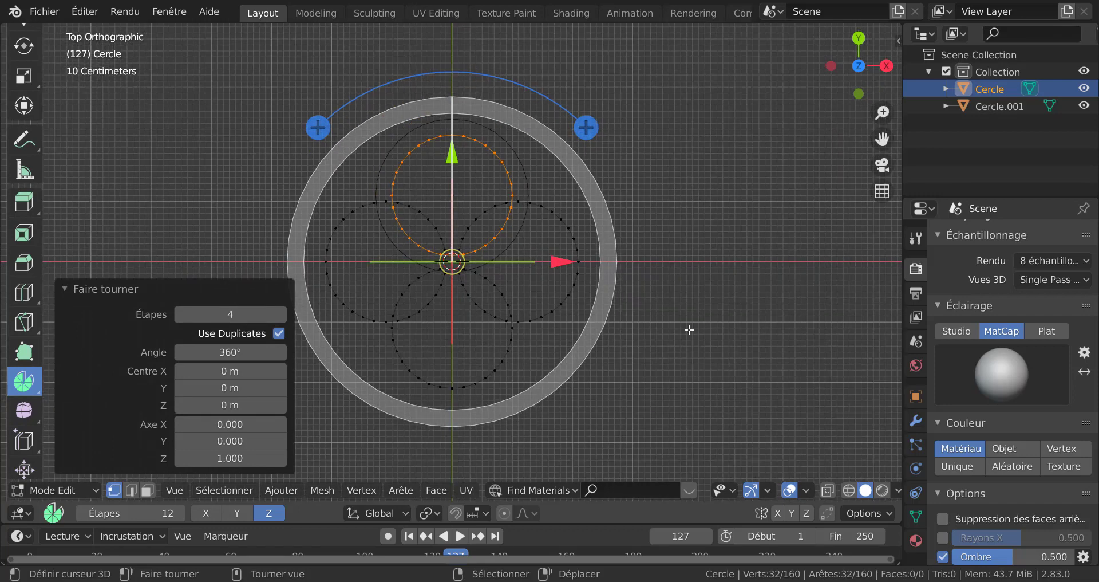
{"action": "key", "text": "alt+a"}
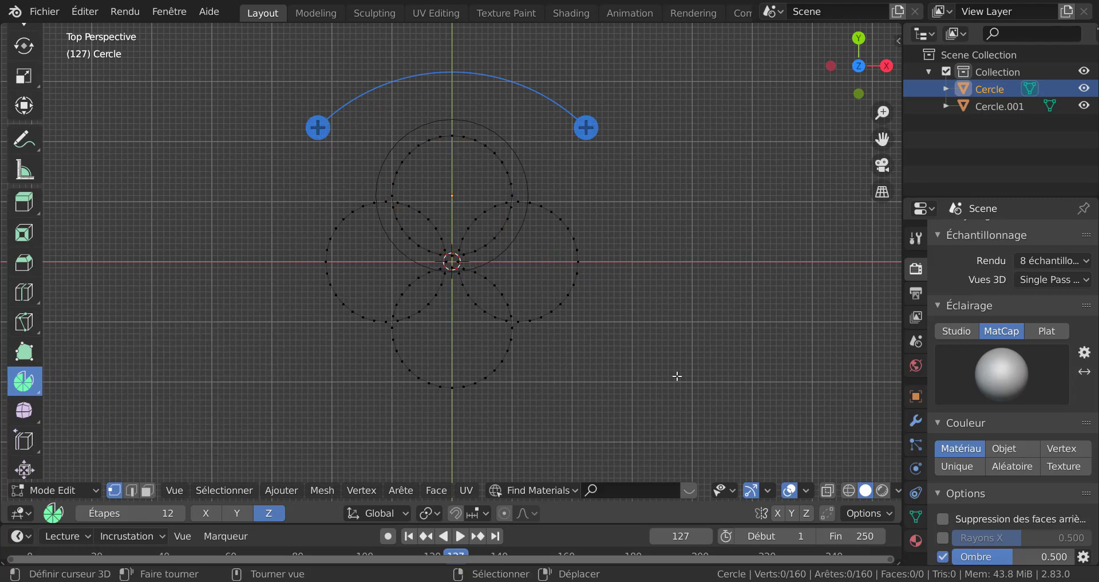
{"action": "scroll", "coordinate": [678, 377], "scroll_direction": "up", "scroll_amount": 2}
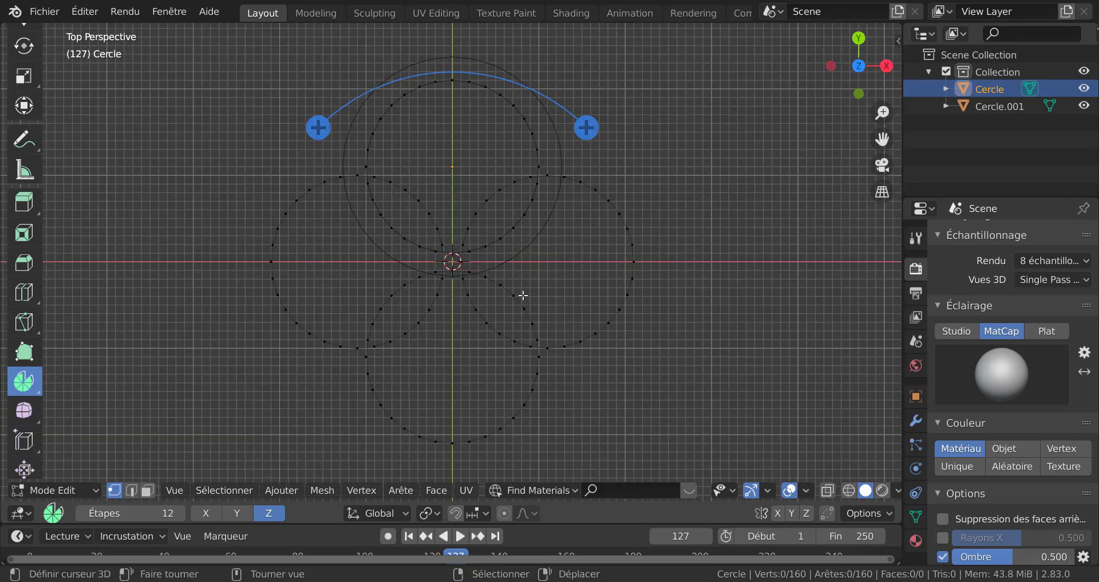
{"action": "key", "text": "Tab"}
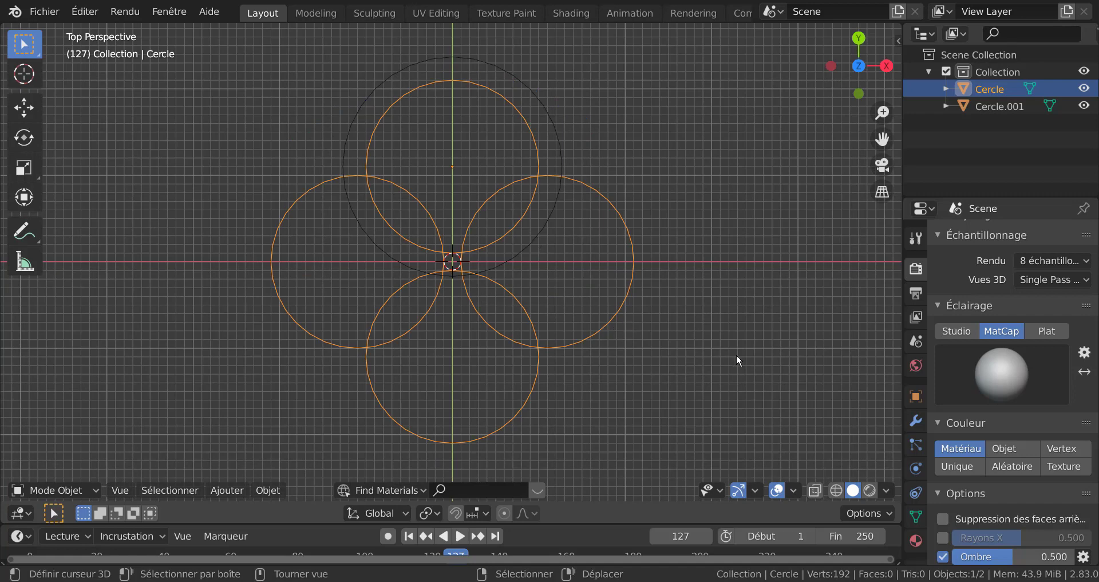
{"action": "key", "text": "KP_Divide"}
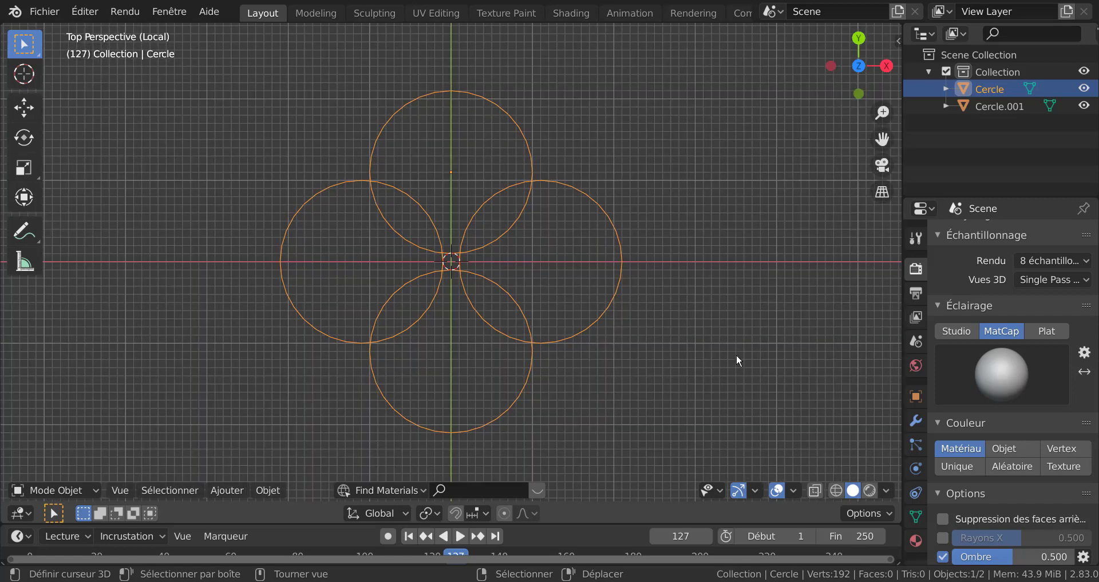
{"action": "key", "text": "Tab"}
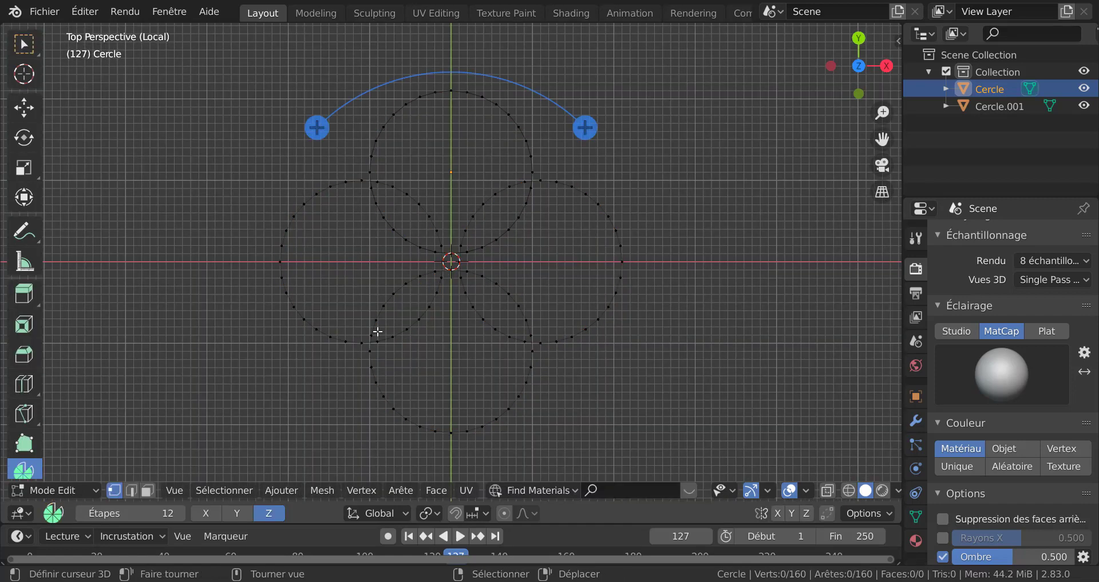
{"action": "scroll", "coordinate": [418, 298], "scroll_direction": "up", "scroll_amount": 2}
{"action": "scroll", "coordinate": [418, 298], "scroll_direction": "up", "scroll_amount": 1}
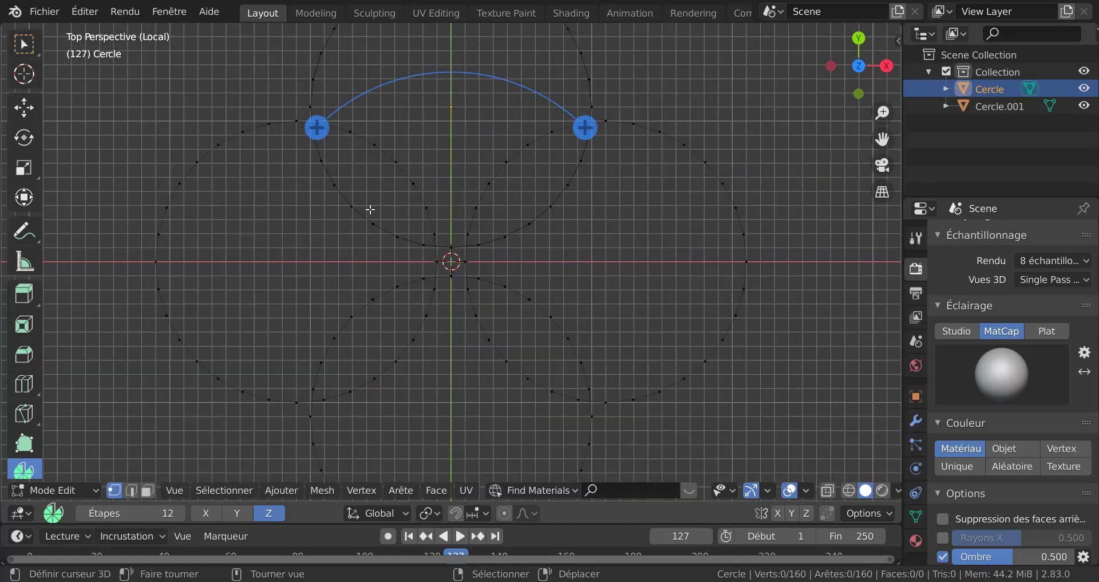
{"action": "scroll", "coordinate": [468, 279], "scroll_direction": "down", "scroll_amount": 2}
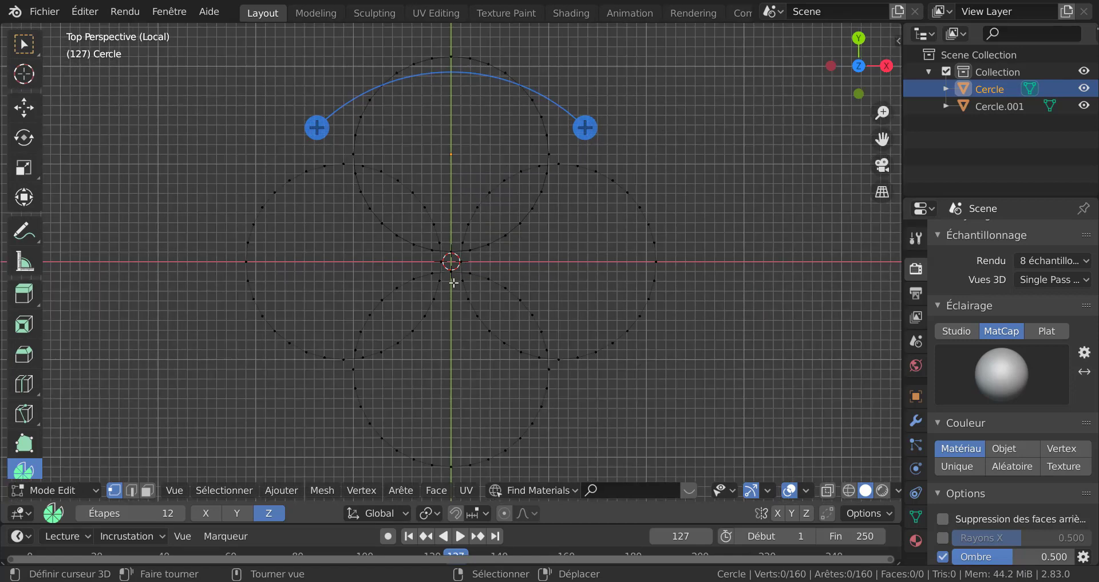
{"action": "key", "text": "c"}
{"action": "scroll", "coordinate": [503, 238], "scroll_direction": "down", "scroll_amount": 4}
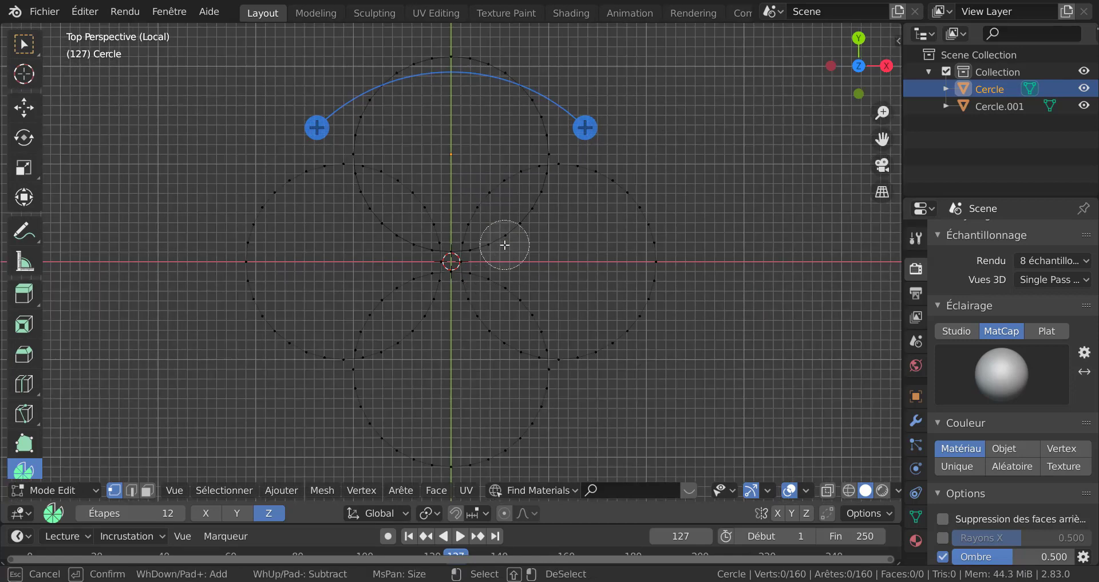
{"action": "key", "text": "Escape"}
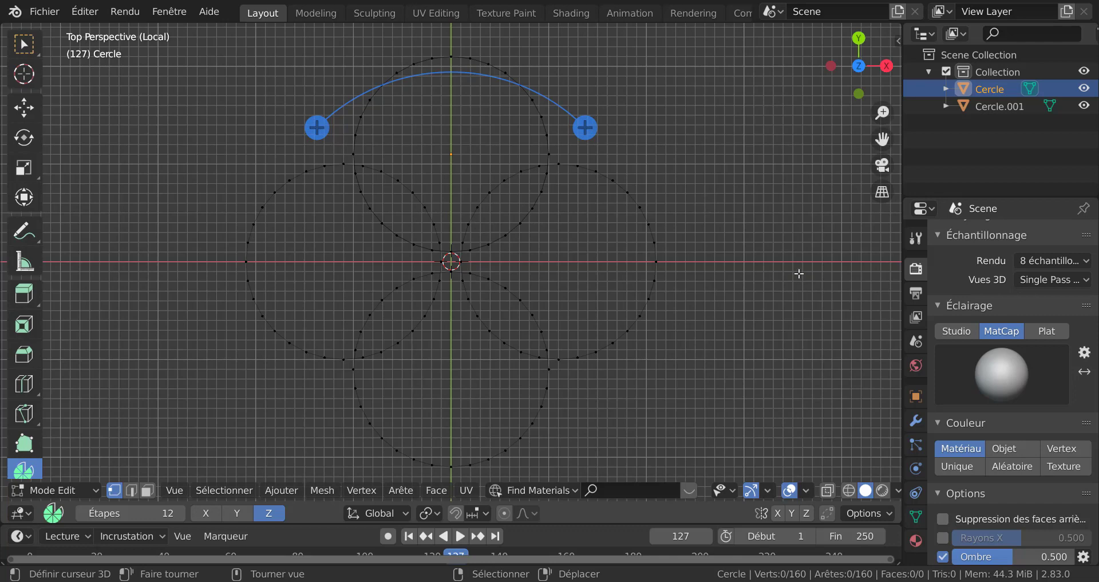
Step: Select all vertices of the four circles and set the transform pivot point to individual origins
{"action": "middle_click_drag", "start_coordinate": [793, 273], "coordinate": [715, 317], "text": "shift"}
{"action": "scroll", "coordinate": [714, 316], "scroll_direction": "up", "scroll_amount": 6}
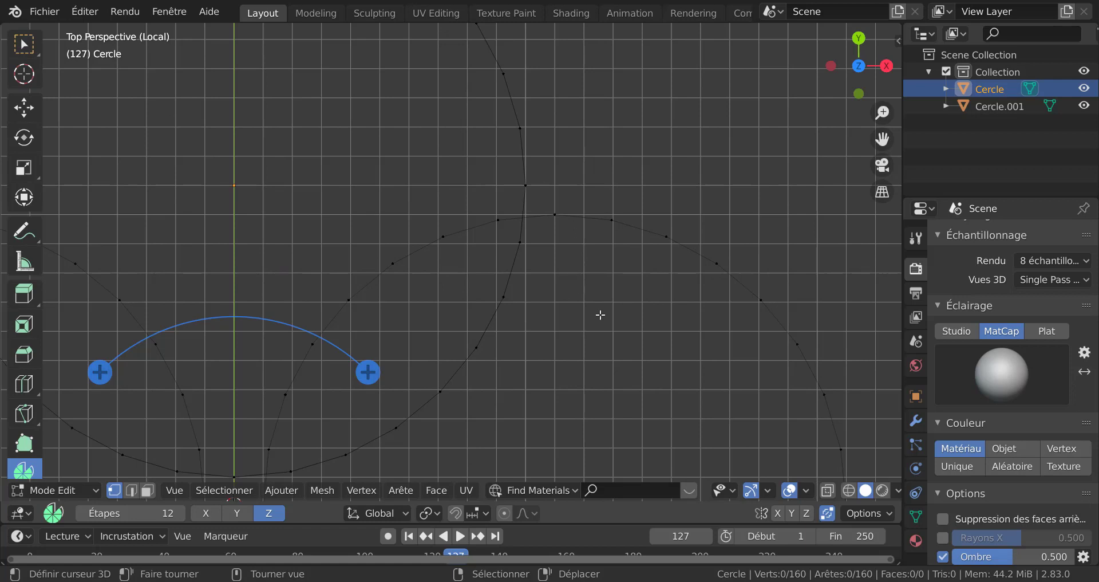
{"action": "key", "text": "a"}
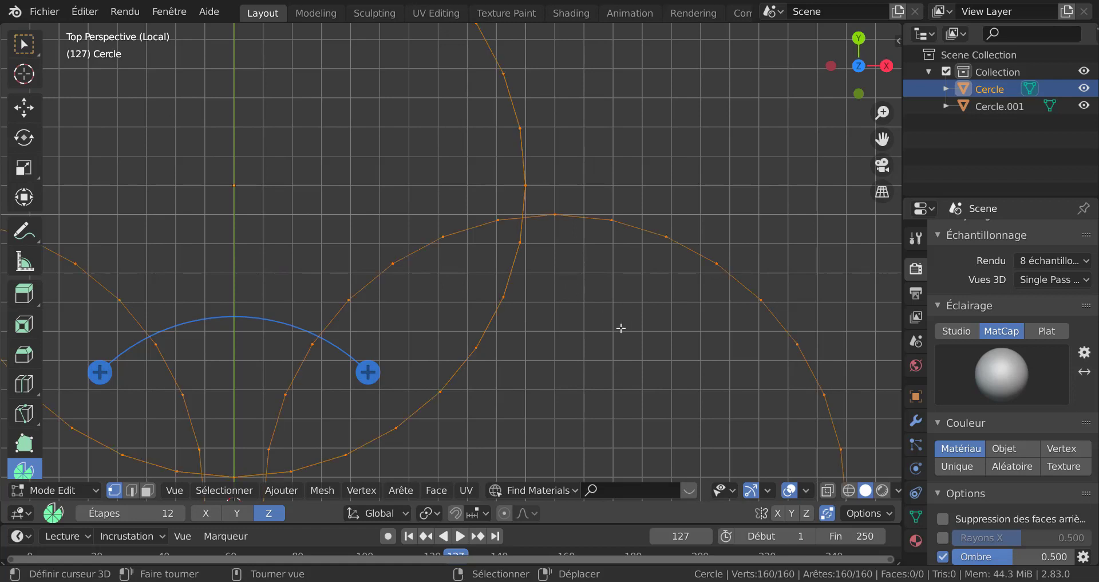
{"action": "left_click", "coordinate": [428, 513]}
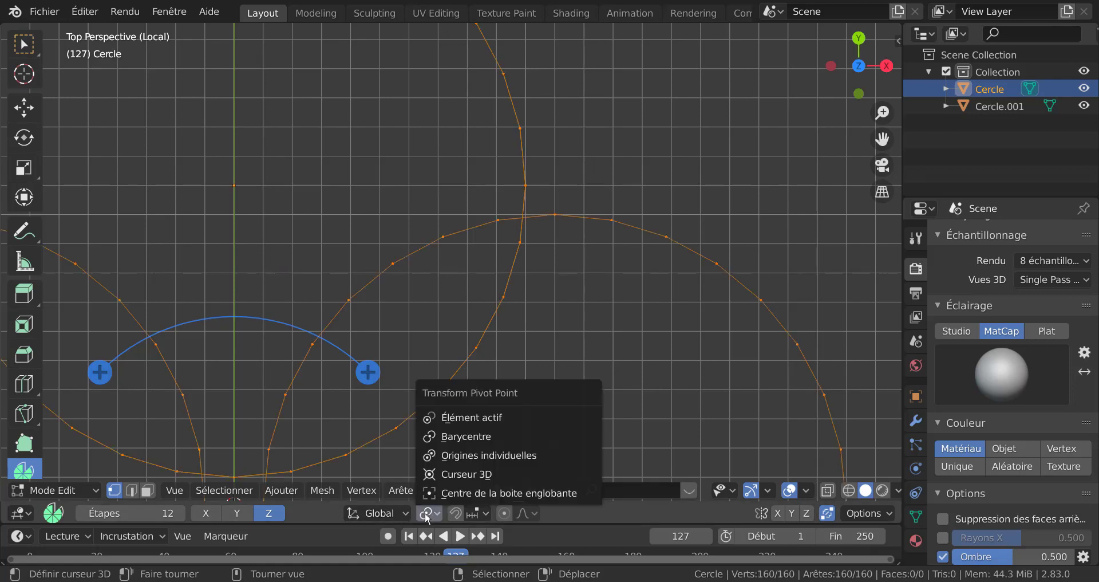
{"action": "left_click", "coordinate": [445, 459]}
Step: Scale the four circles by about 0.935 about their own centres so neighbouring circles meet at a shared vertex
{"action": "scroll", "coordinate": [588, 337], "scroll_direction": "down", "scroll_amount": 6}
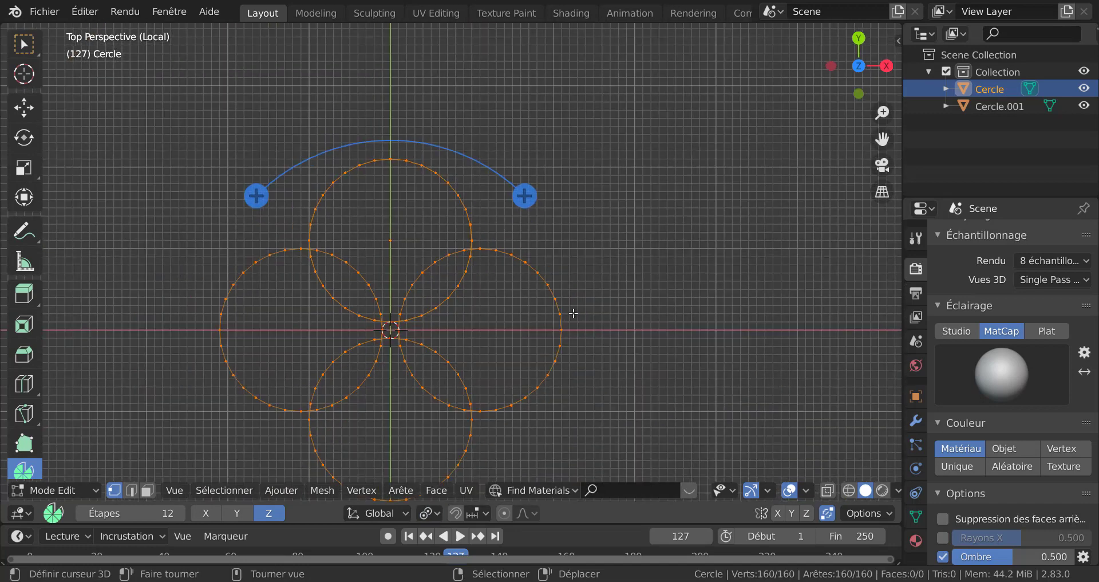
{"action": "scroll", "coordinate": [619, 294], "scroll_direction": "up", "scroll_amount": 9}
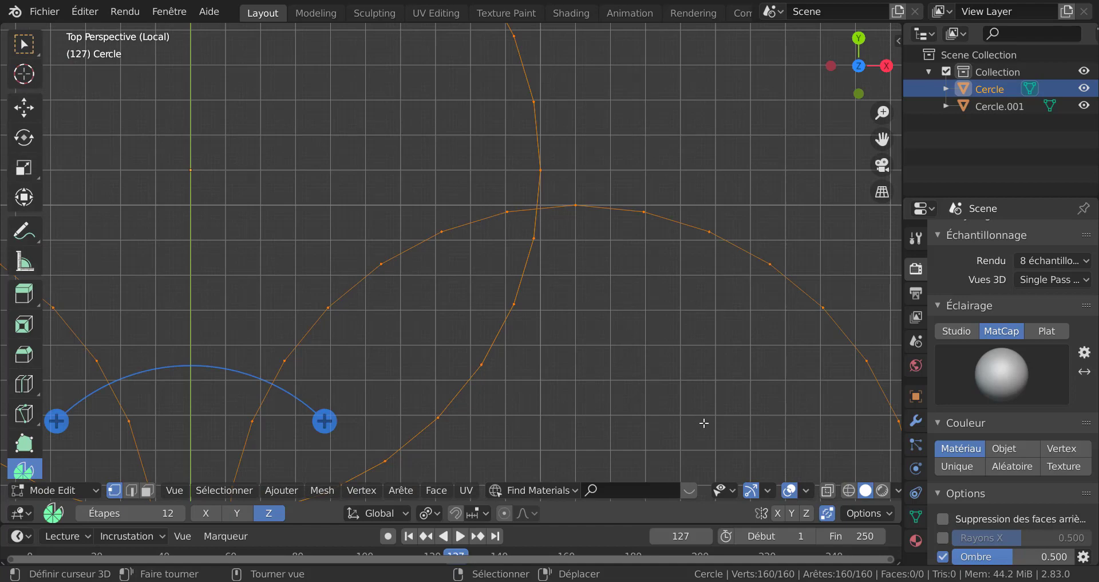
{"action": "scroll", "coordinate": [706, 392], "scroll_direction": "up", "scroll_amount": 5}
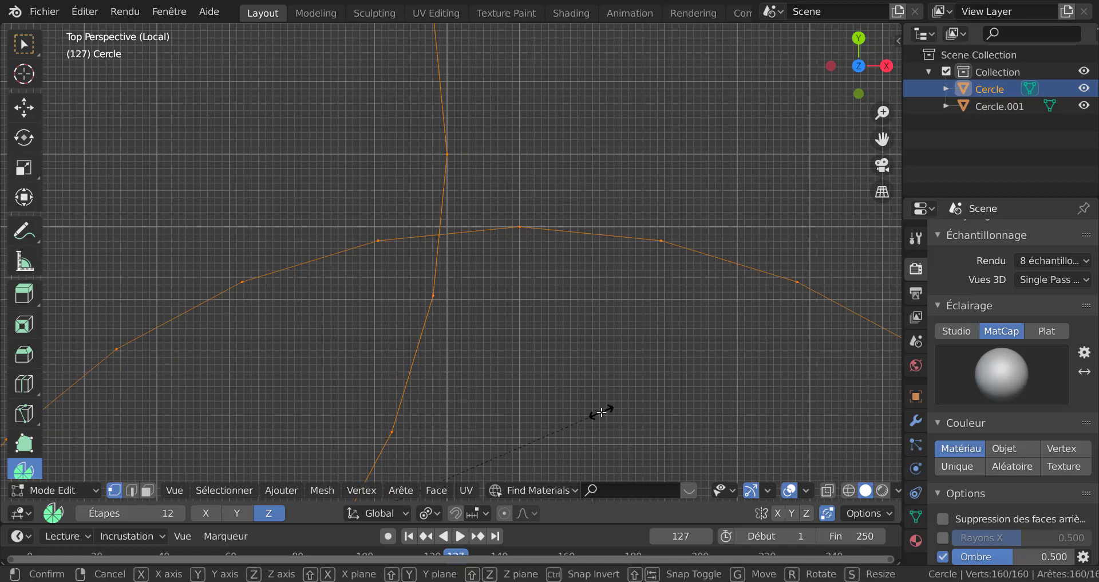
{"action": "key", "text": "s"}
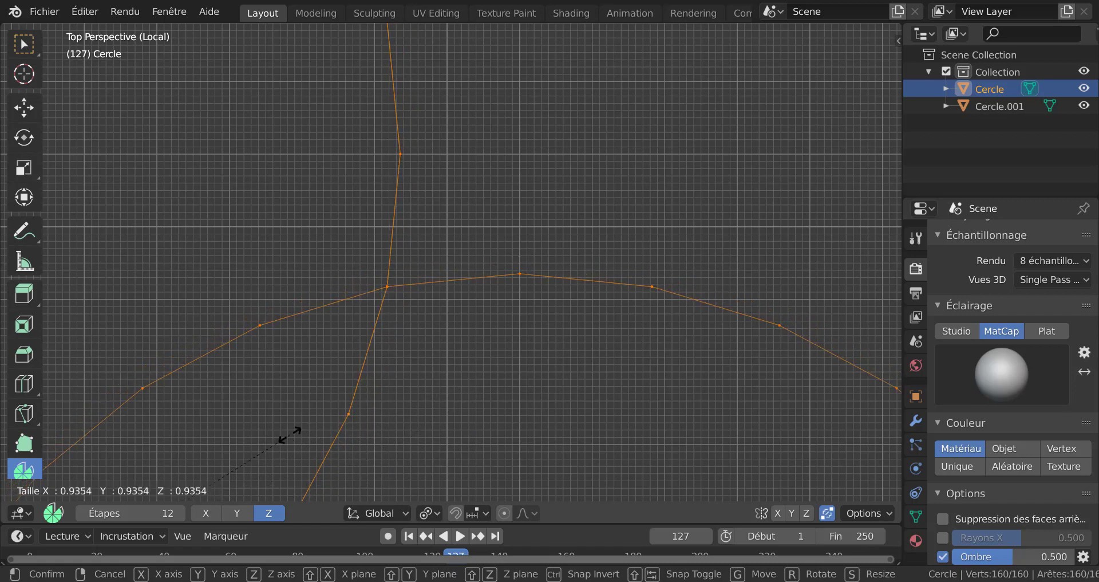
{"action": "left_click", "coordinate": [290, 434]}
{"action": "middle_click_drag", "start_coordinate": [449, 351], "coordinate": [584, 328], "text": "shift"}
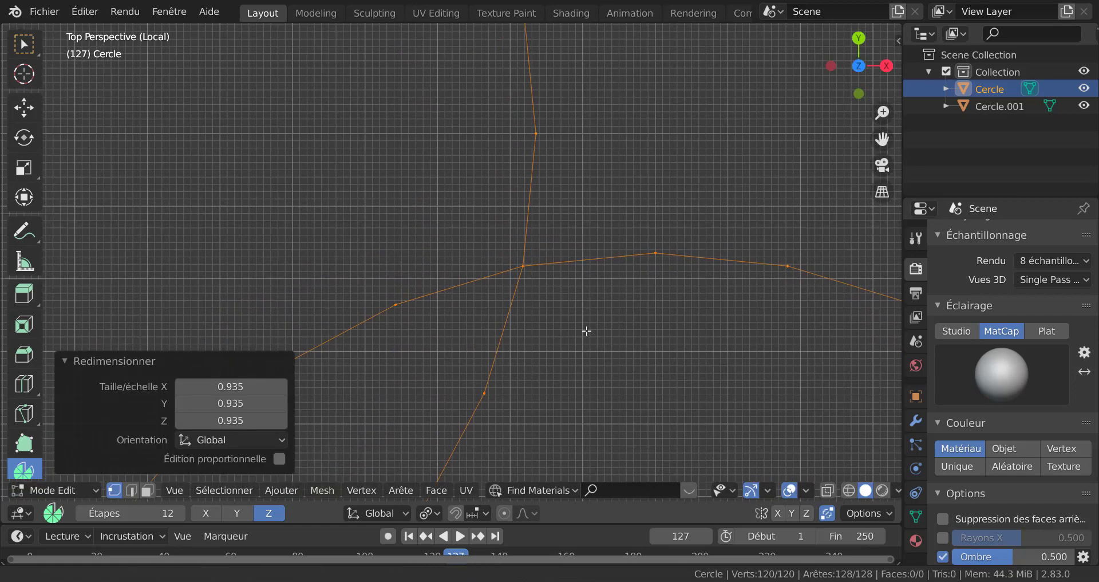
Step: Check that the vertex shared by the upper and right circles is merged by moving it temporarily, then cancel the move
{"action": "scroll", "coordinate": [593, 319], "scroll_direction": "up", "scroll_amount": 4}
{"action": "scroll", "coordinate": [593, 319], "scroll_direction": "up", "scroll_amount": 2}
{"action": "left_click", "coordinate": [667, 276]}
{"action": "key", "text": "g"}
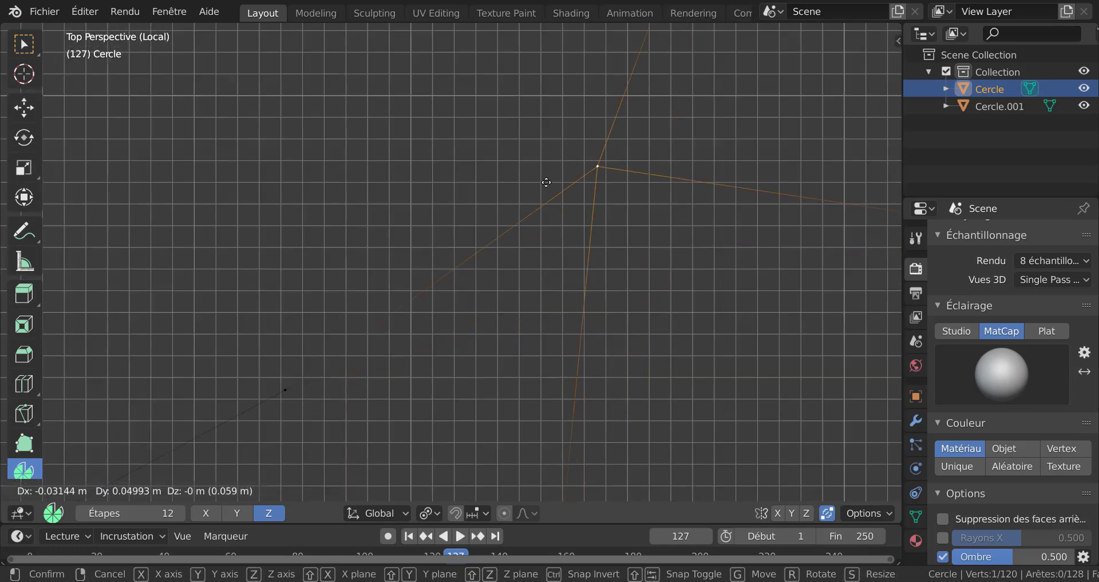
{"action": "right_click", "coordinate": [638, 179]}
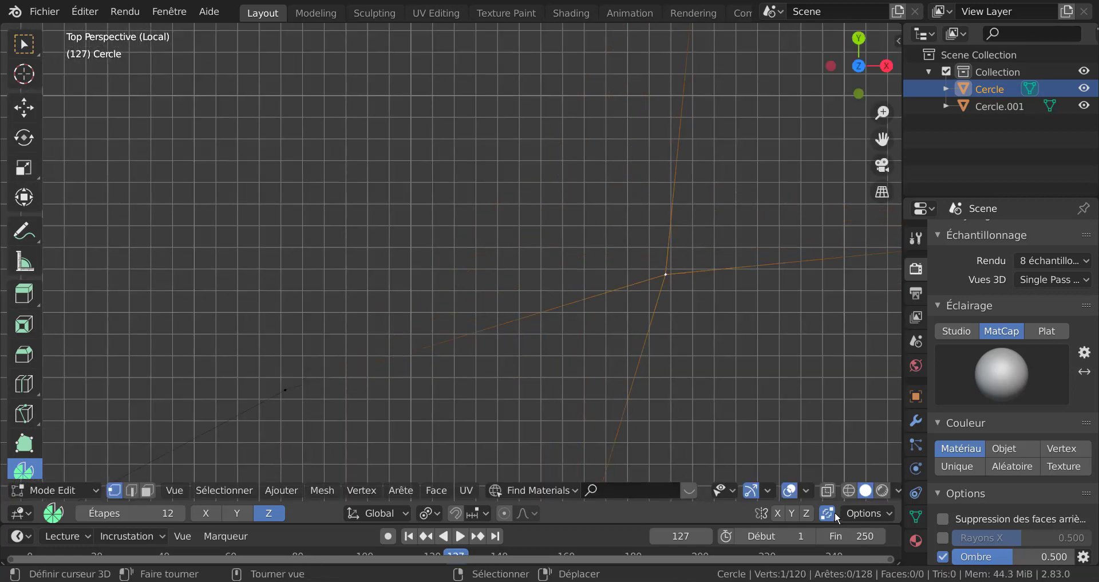
{"action": "scroll", "coordinate": [690, 325], "scroll_direction": "down", "scroll_amount": 6}
{"action": "middle_click_drag", "start_coordinate": [690, 326], "coordinate": [788, 273], "text": "shift"}
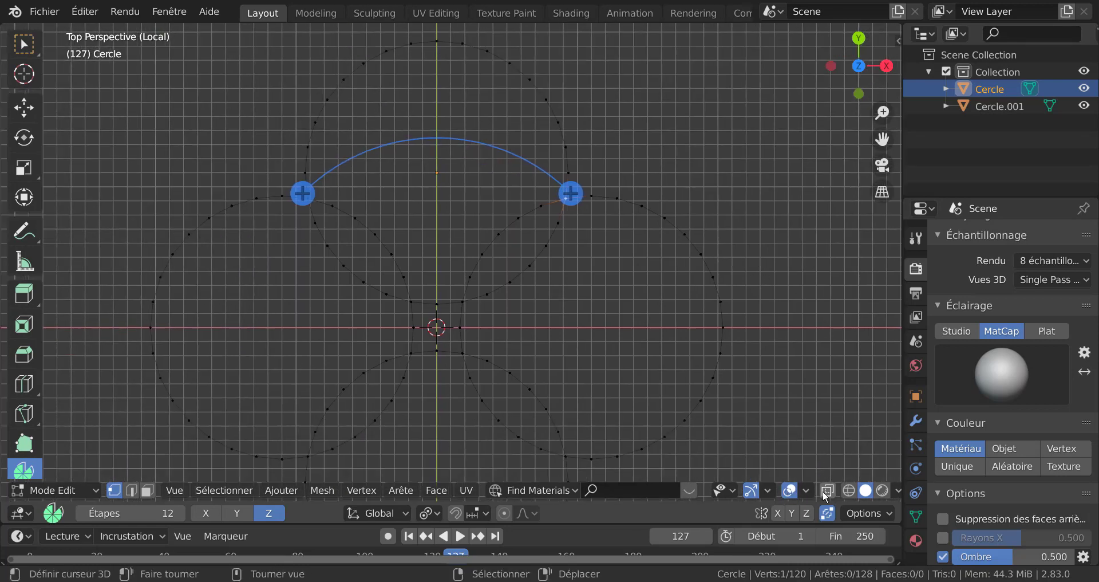
Step: Turn off automatic vertex merging and deselect the shared vertex between the upper and right circles
{"action": "left_click", "coordinate": [807, 494]}
{"action": "key", "text": "c"}
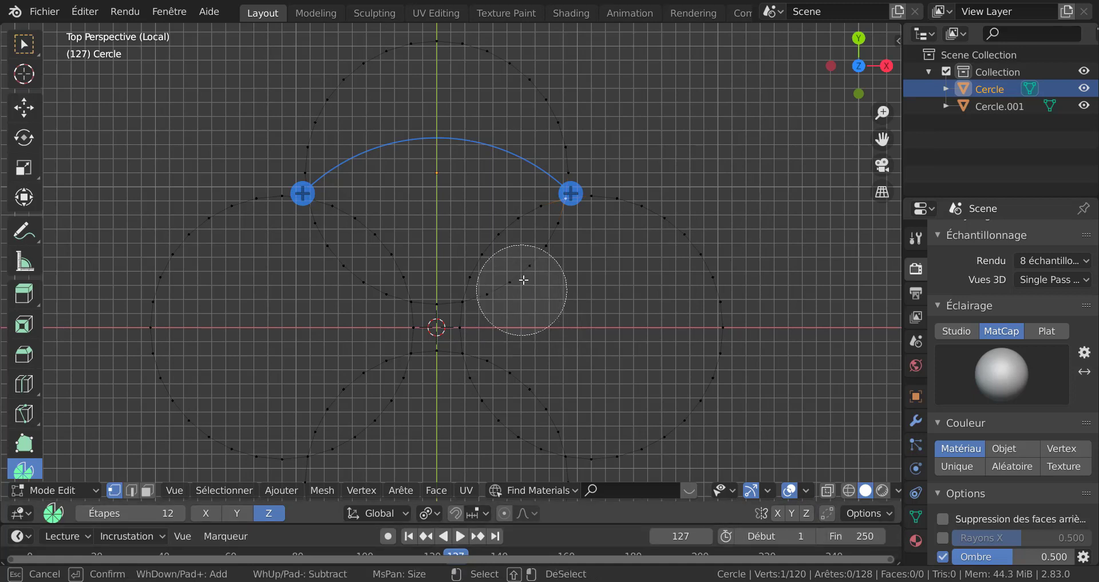
{"action": "key", "text": "Escape"}
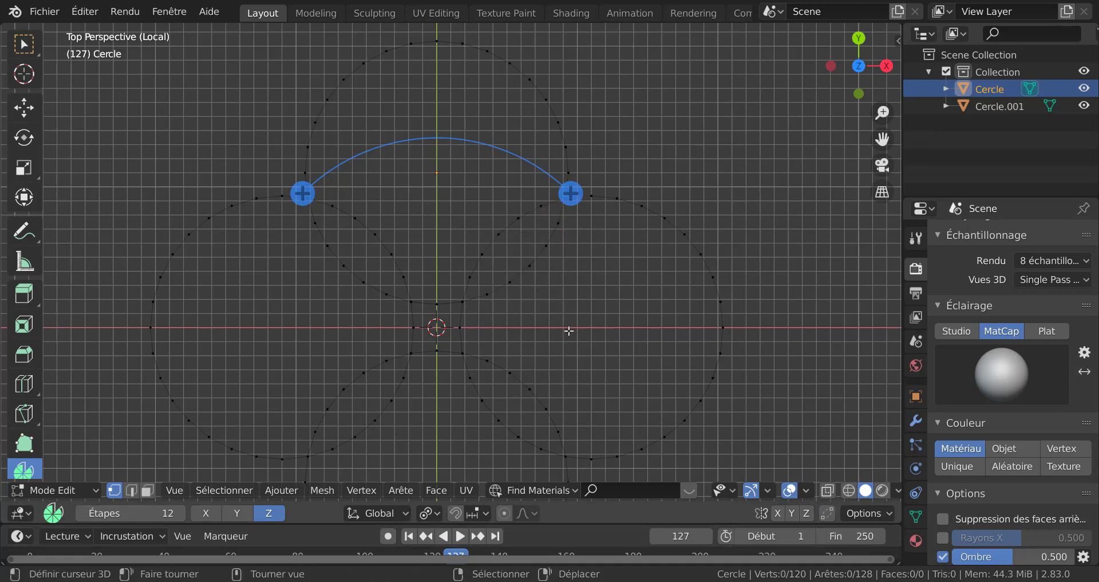
Step: Circle-select the inner overlapping arcs of the four circles and delete their vertices, leaving only the quatrefoil outline
{"action": "key", "text": "c"}
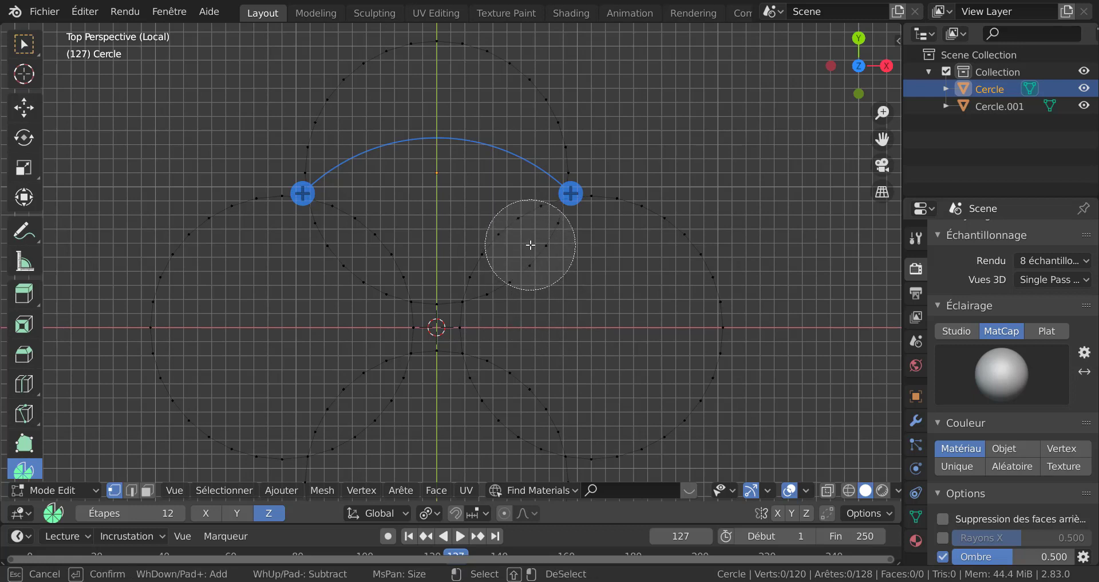
{"action": "mouse_move", "coordinate": [531, 242]}
{"action": "left_mouse_down"}
{"action": "mouse_move", "coordinate": [468, 305]}
{"action": "mouse_move", "coordinate": [363, 252]}
{"action": "mouse_move", "coordinate": [364, 241]}
{"action": "mouse_move", "coordinate": [489, 333]}
{"action": "mouse_move", "coordinate": [528, 397]}
{"action": "mouse_move", "coordinate": [339, 397]}
{"action": "mouse_move", "coordinate": [439, 355]}
{"action": "left_mouse_up"}
{"action": "left_click", "coordinate": [360, 418]}
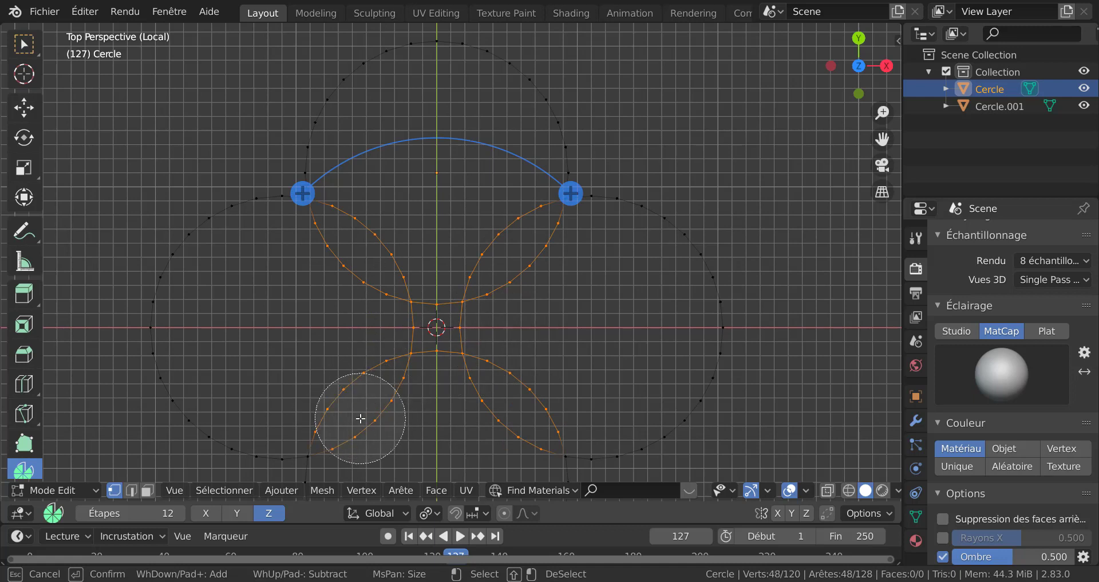
{"action": "key", "text": "Escape"}
{"action": "key", "text": "x"}
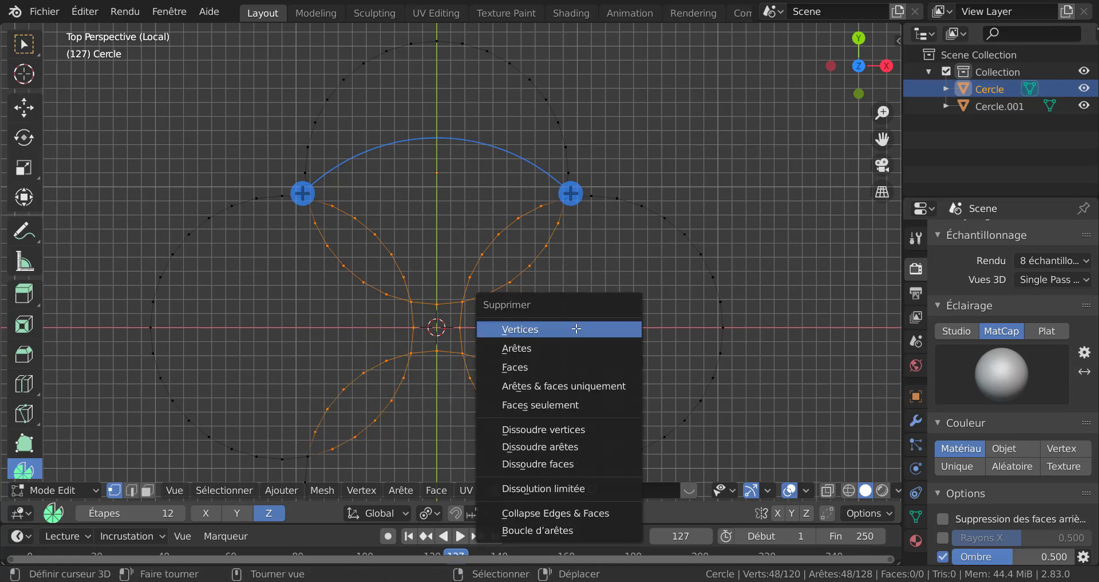
{"action": "left_click", "coordinate": [577, 329]}
{"action": "scroll", "coordinate": [598, 349], "scroll_direction": "down", "scroll_amount": 5}
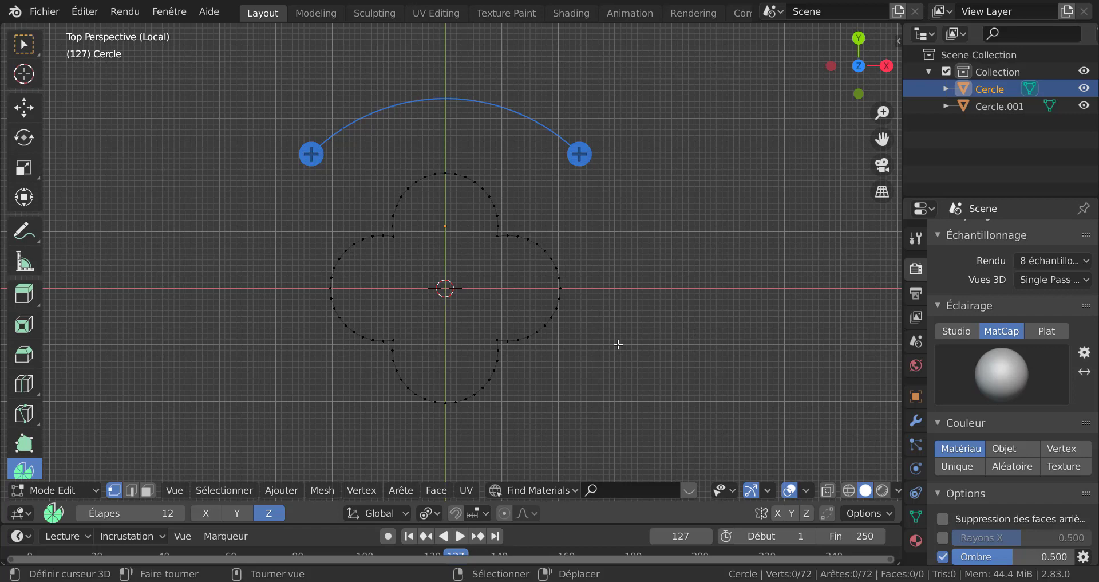
Step: Leave Edit Mode and local view for the quatrefoil, then isolate the larger circle Cercle.001 and open it in Edit Mode
{"action": "key", "text": "Tab"}
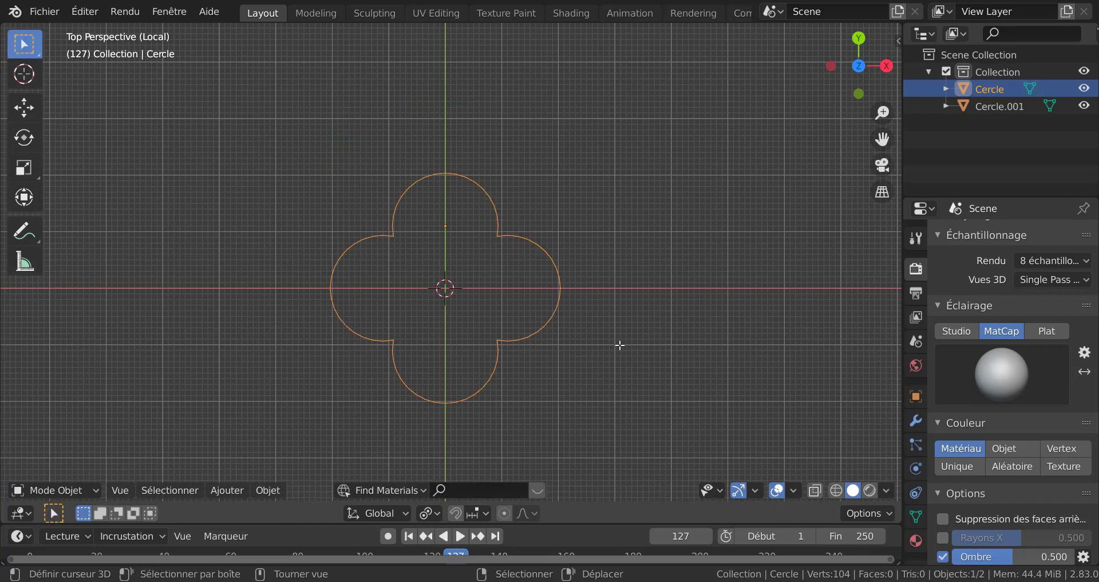
{"action": "key", "text": "KP_Divide"}
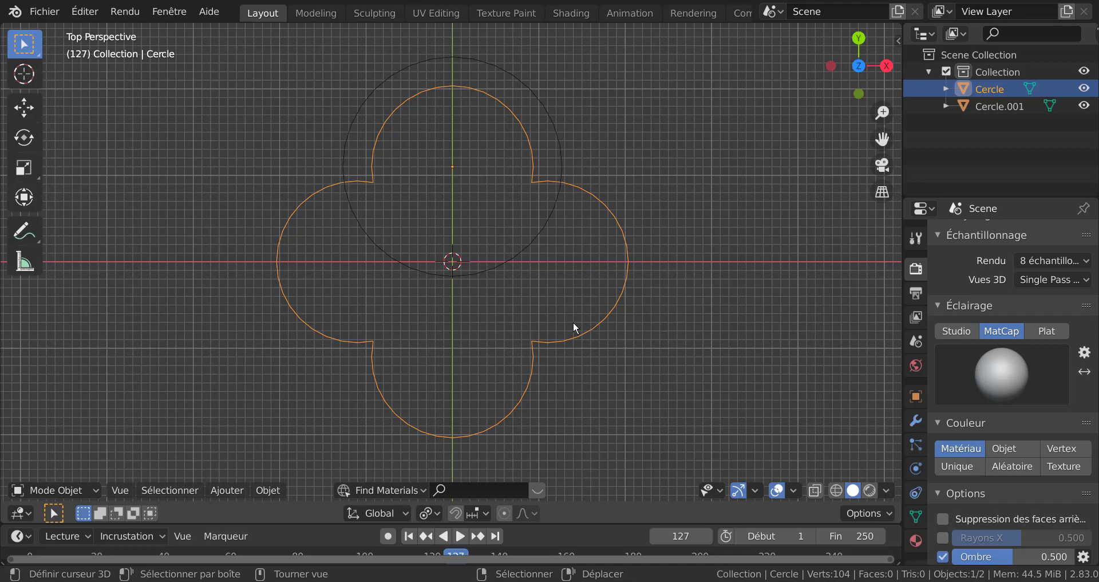
{"action": "left_click", "coordinate": [531, 239]}
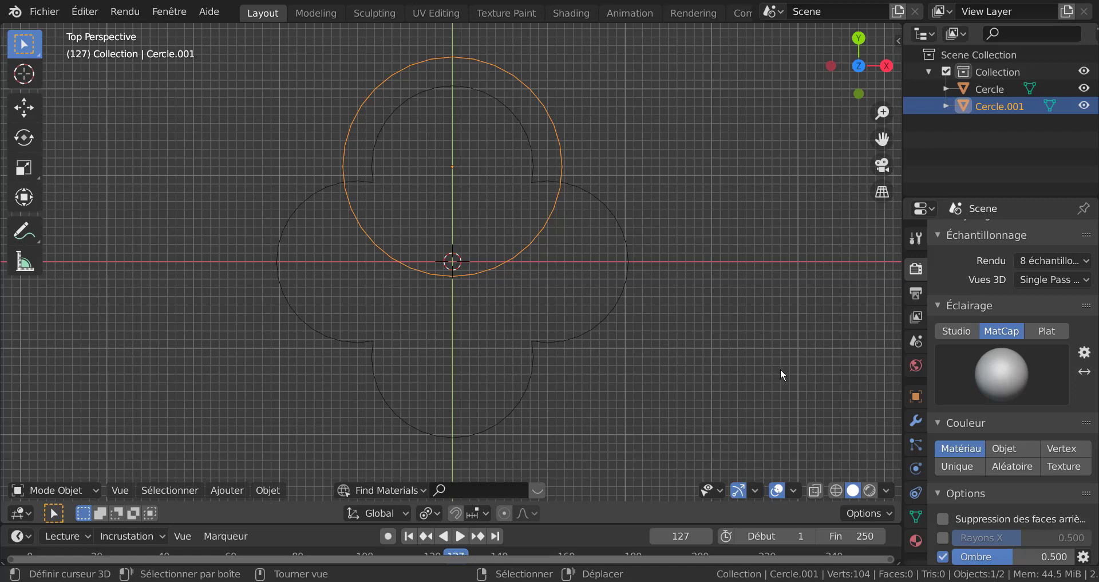
{"action": "key", "text": "KP_Divide"}
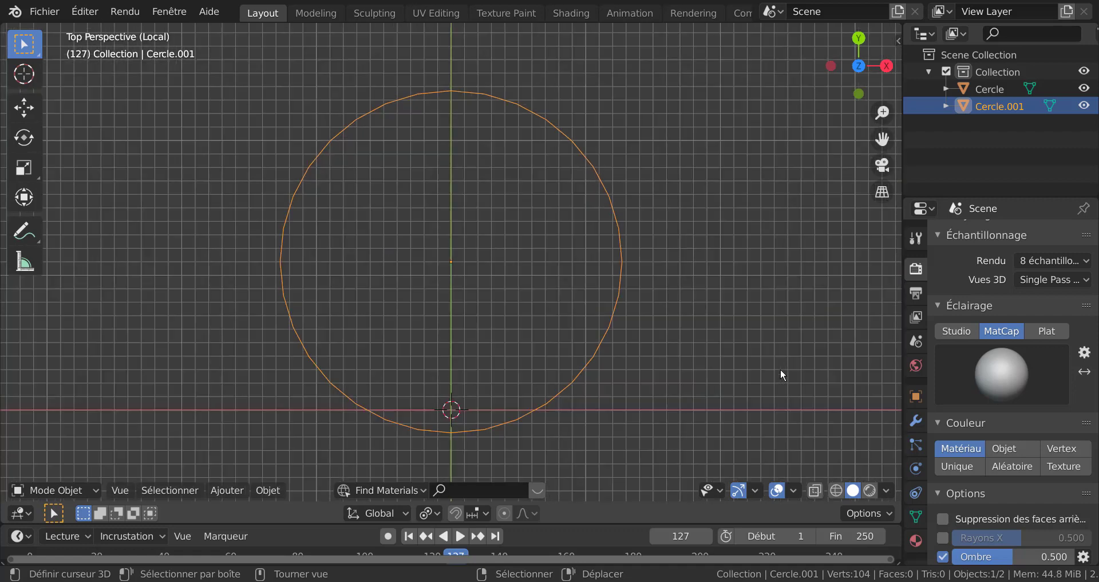
{"action": "key", "text": "Tab"}
Step: Spin the larger circle 360° around the origin in 4 steps with Use Duplicates enabled, then deselect everything
{"action": "scroll", "coordinate": [693, 321], "scroll_direction": "down", "scroll_amount": 5}
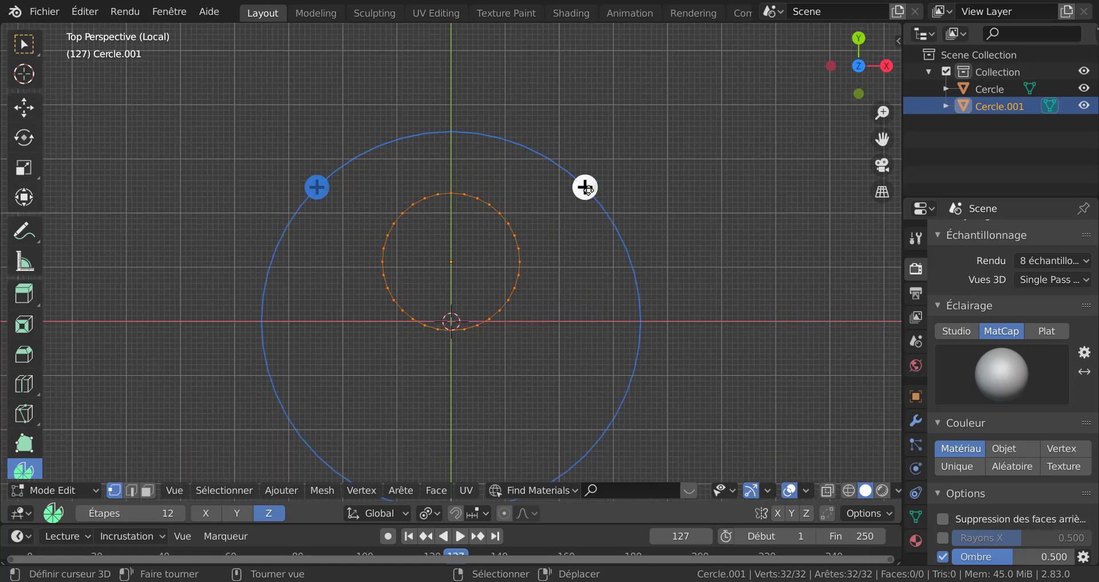
{"action": "left_click", "coordinate": [585, 186]}
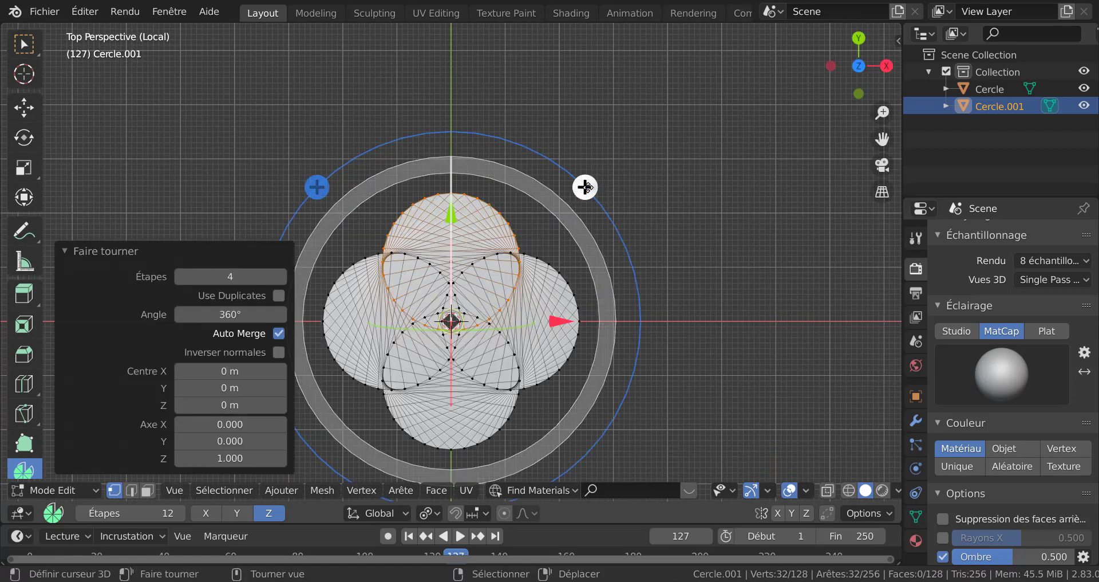
{"action": "left_click", "coordinate": [279, 295]}
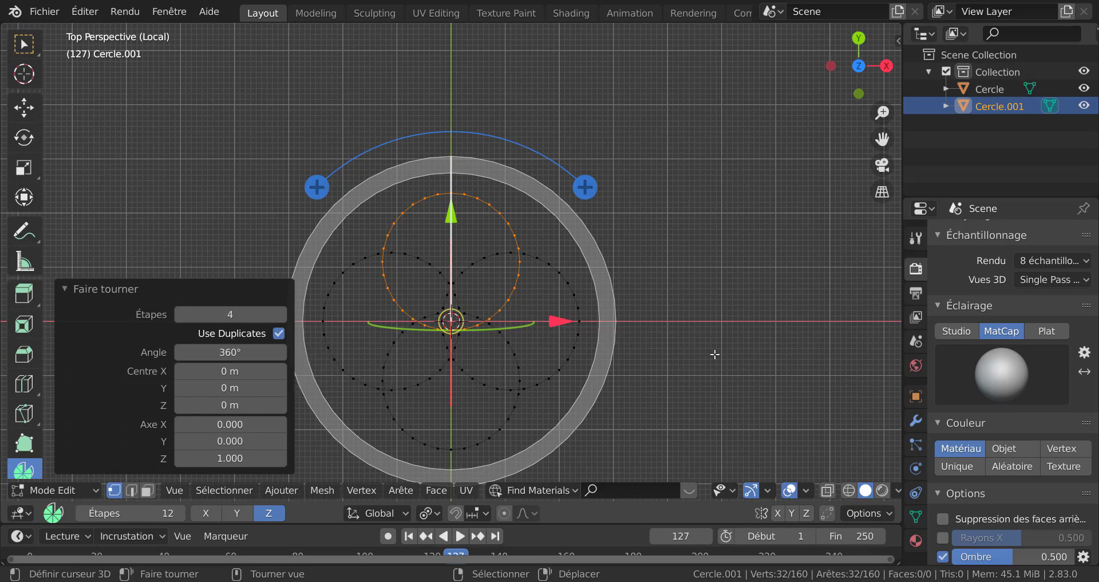
{"action": "scroll", "coordinate": [726, 365], "scroll_direction": "up", "scroll_amount": 2}
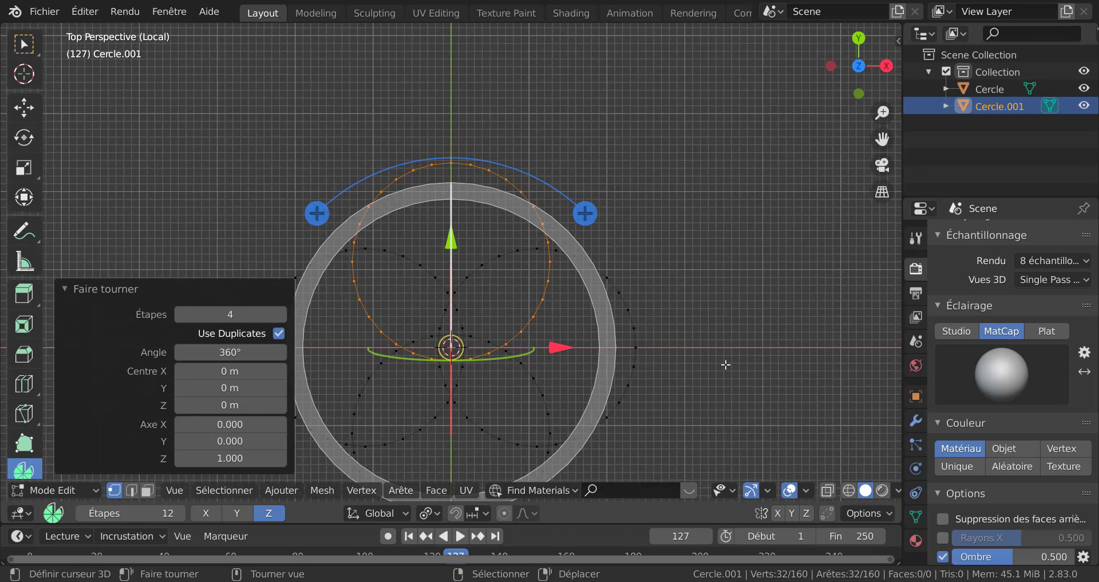
{"action": "scroll", "coordinate": [791, 245], "scroll_direction": "down", "scroll_amount": 5}
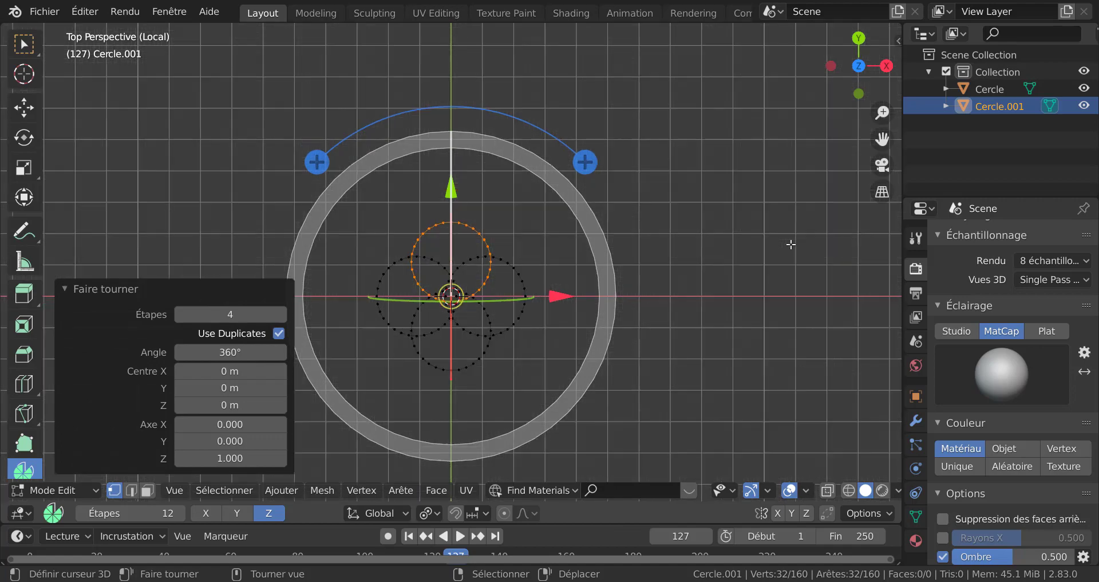
{"action": "left_click", "coordinate": [745, 247]}
Step: Select all vertices of the four larger circles and try scaling them up about their own centres
{"action": "scroll", "coordinate": [675, 347], "scroll_direction": "up", "scroll_amount": 2}
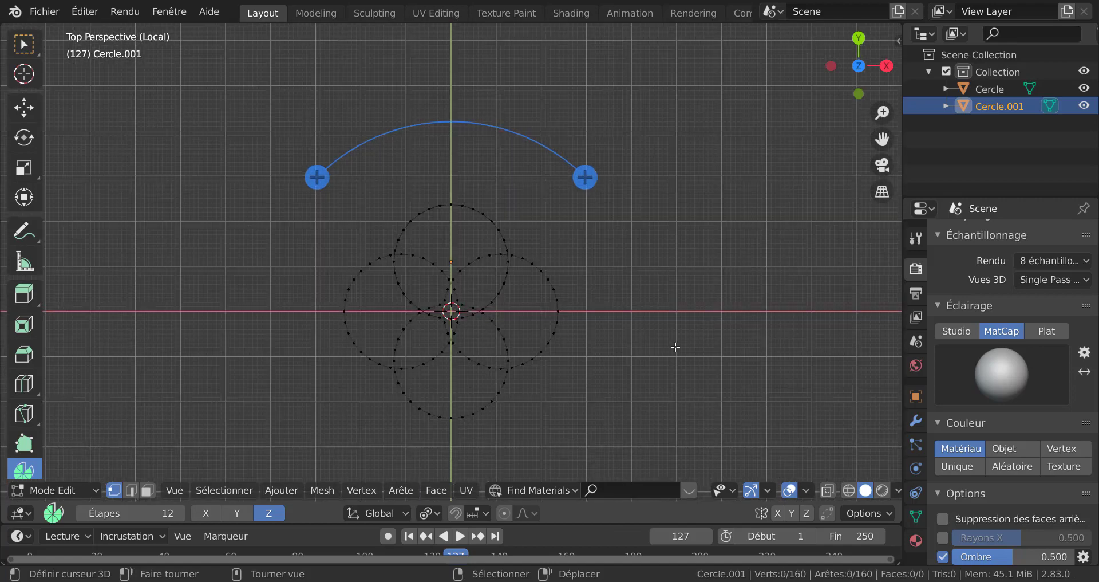
{"action": "scroll", "coordinate": [687, 355], "scroll_direction": "up", "scroll_amount": 1}
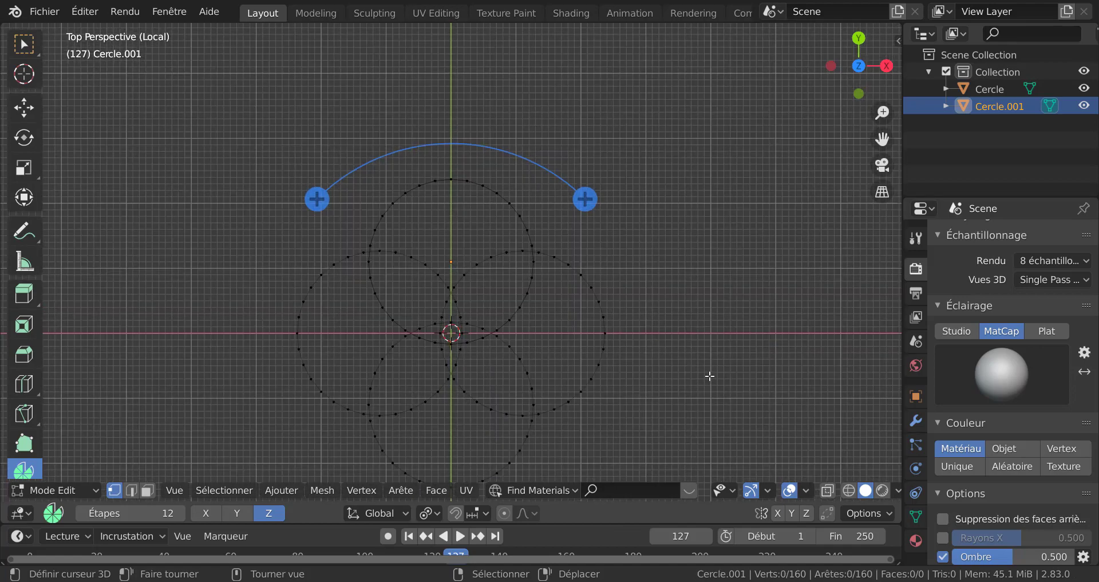
{"action": "scroll", "coordinate": [696, 309], "scroll_direction": "up", "scroll_amount": 1}
{"action": "middle_click_drag", "start_coordinate": [692, 295], "coordinate": [697, 244], "text": "shift"}
{"action": "scroll", "coordinate": [687, 281], "scroll_direction": "up", "scroll_amount": 3}
{"action": "middle_click_drag", "start_coordinate": [732, 280], "coordinate": [631, 401], "text": "shift"}
{"action": "scroll", "coordinate": [633, 389], "scroll_direction": "up", "scroll_amount": 3}
{"action": "middle_click_drag", "start_coordinate": [635, 359], "coordinate": [600, 425], "text": "shift"}
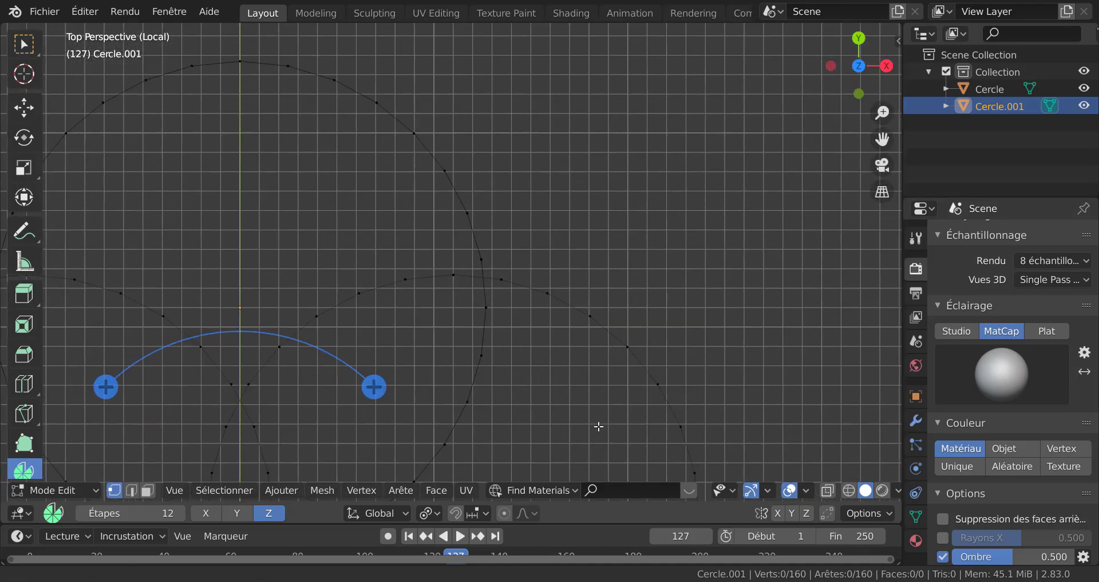
{"action": "scroll", "coordinate": [594, 394], "scroll_direction": "up", "scroll_amount": 3}
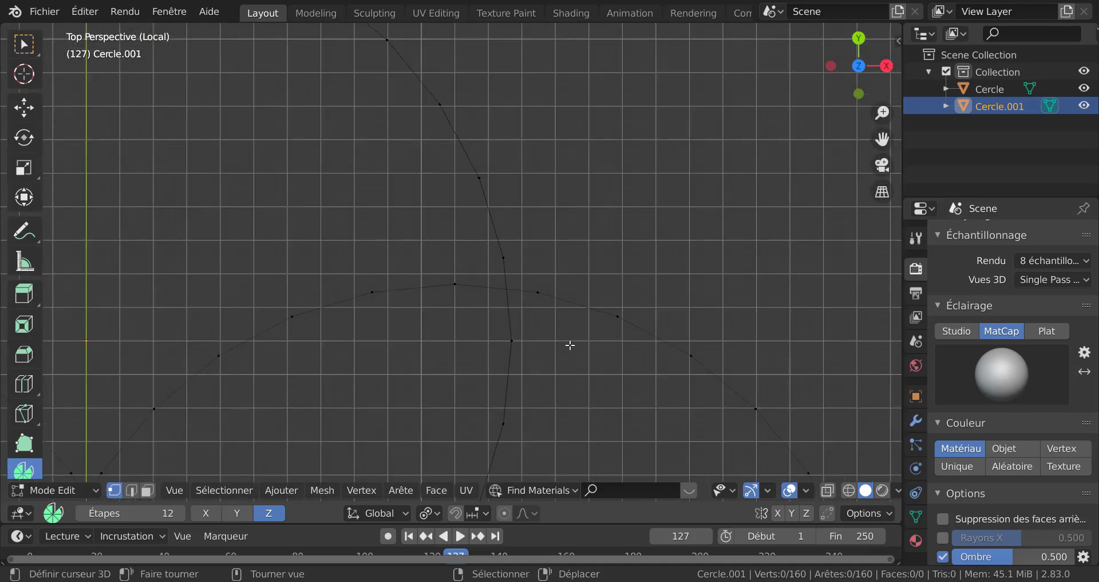
{"action": "key", "text": "a"}
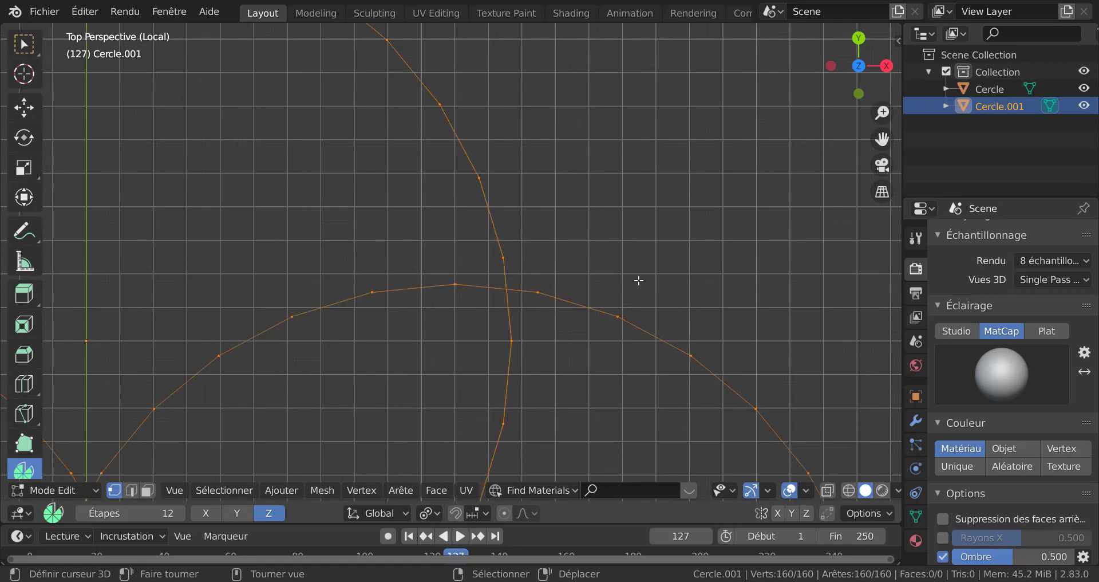
{"action": "key", "text": "s"}
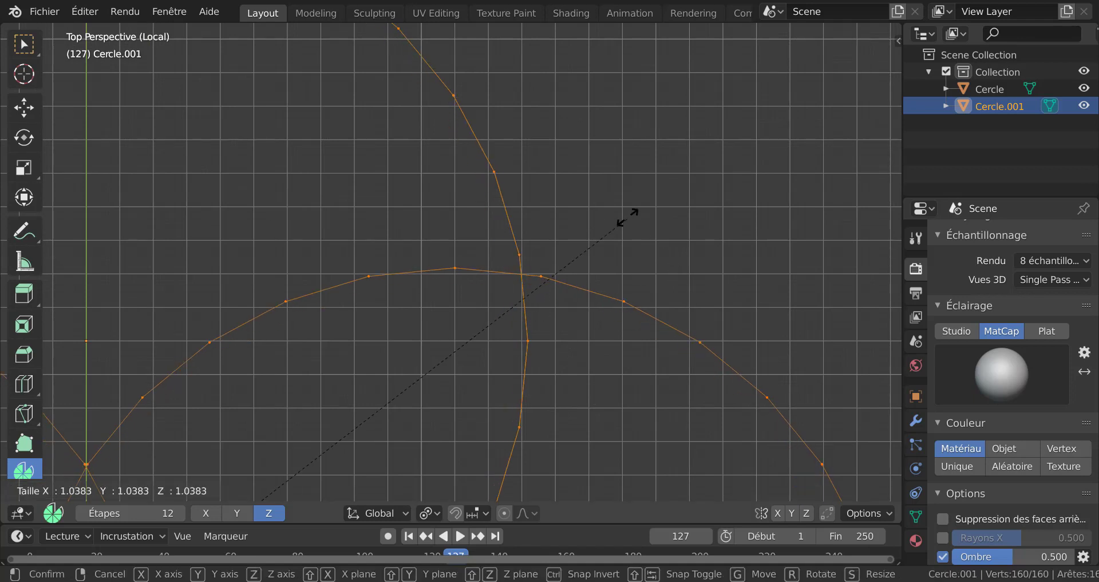
{"action": "right_click", "coordinate": [647, 205]}
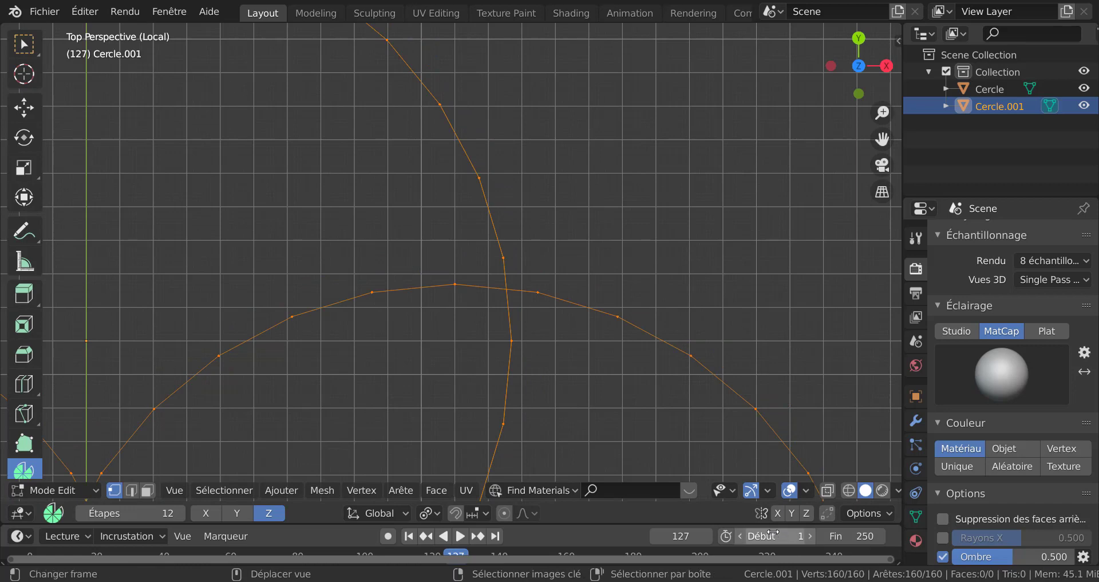
Step: Turn on automatic vertex merging and scale the four larger circles up about their own centres until neighbouring circles share a vertex
{"action": "left_click", "coordinate": [826, 513]}
{"action": "scroll", "coordinate": [706, 271], "scroll_direction": "up", "scroll_amount": 2}
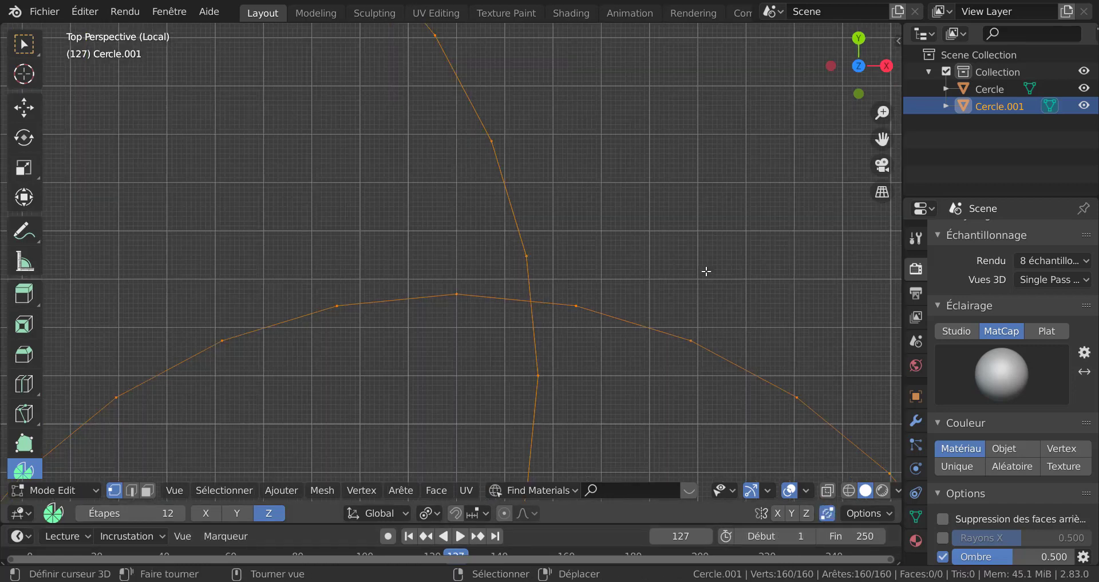
{"action": "scroll", "coordinate": [706, 271], "scroll_direction": "up", "scroll_amount": 3}
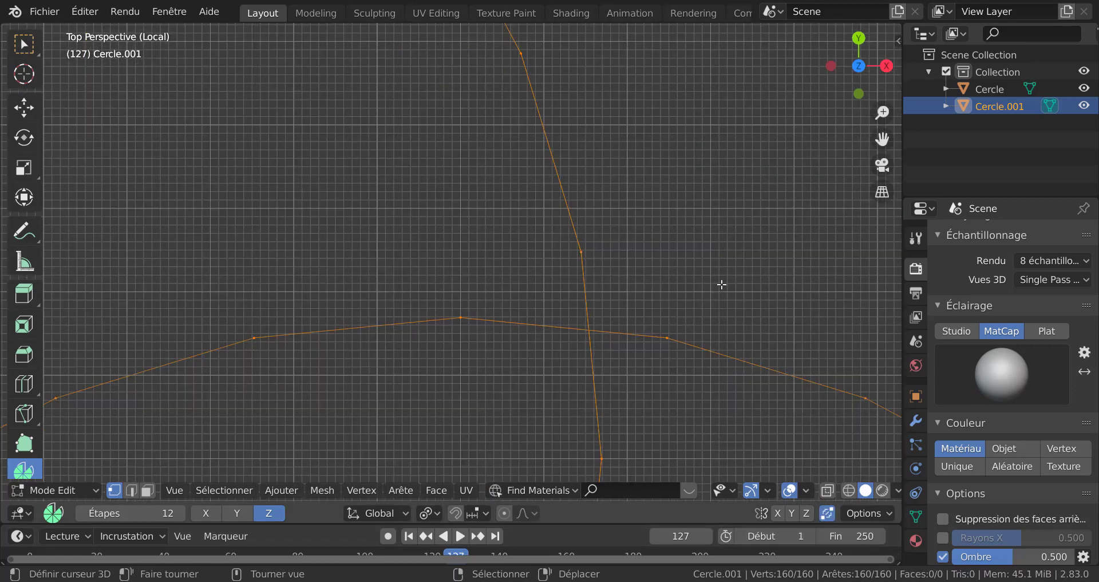
{"action": "key", "text": "s"}
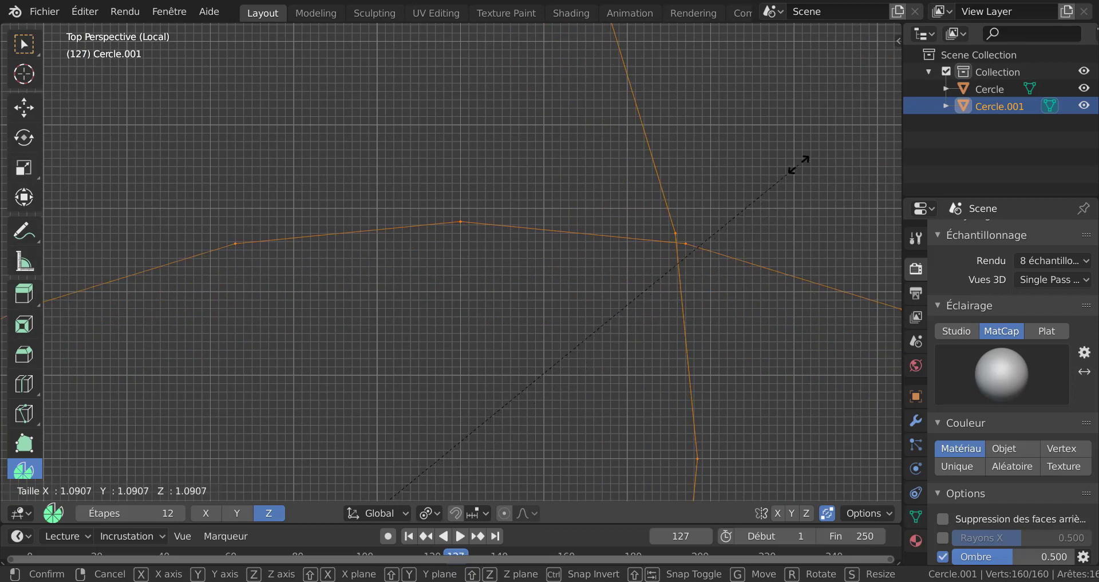
{"action": "left_click", "coordinate": [830, 83]}
Step: Check that the vertex shared by the larger upper and right circles is merged by moving it temporarily, then cancel the move
{"action": "left_click", "coordinate": [706, 229]}
{"action": "key", "text": "g"}
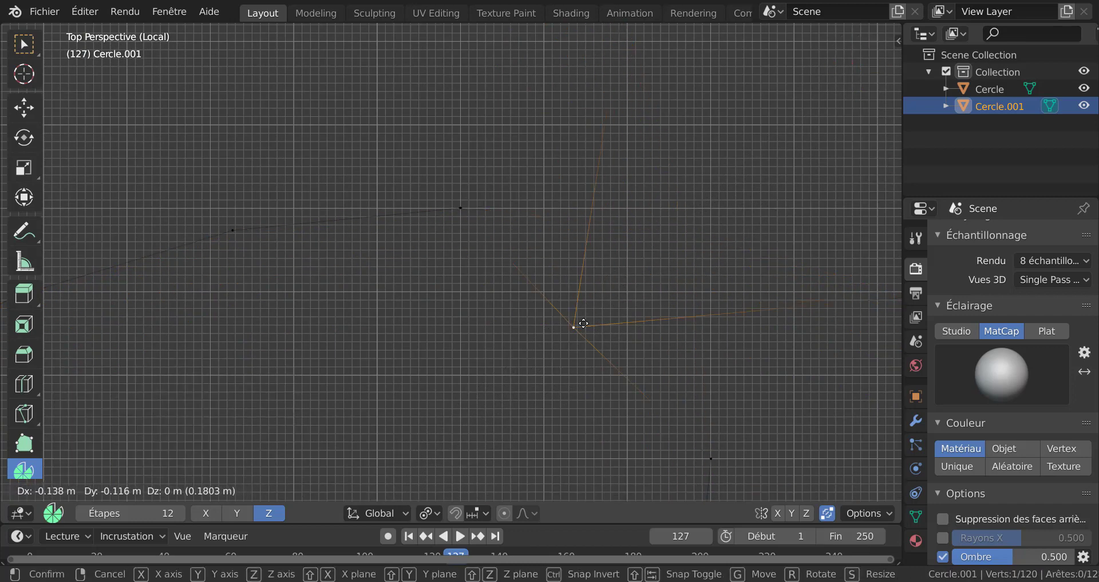
{"action": "key", "text": "Escape"}
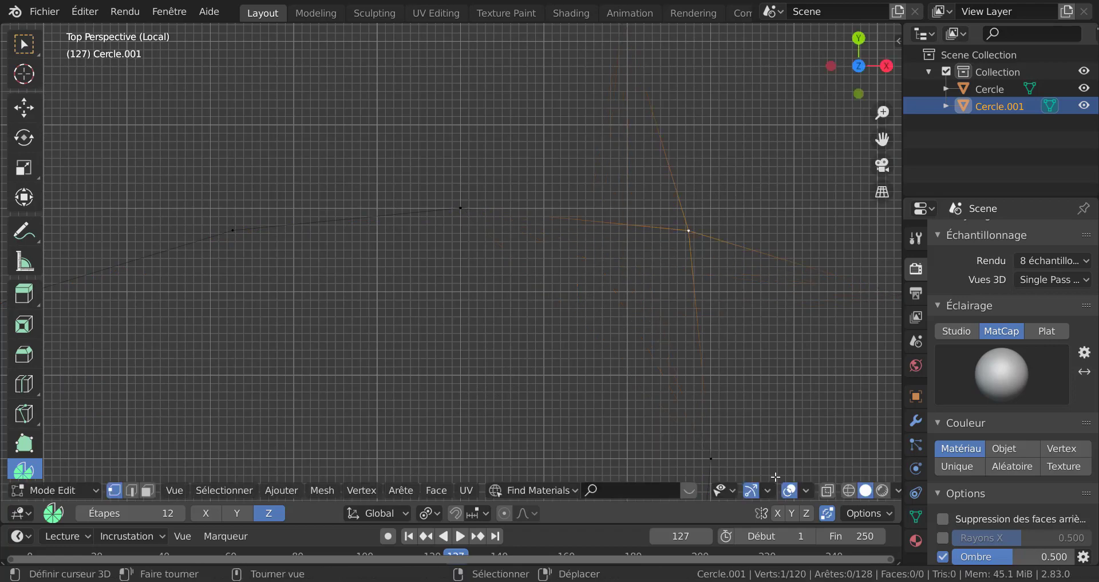
Step: Turn off automatic vertex merging, circle-select the inner overlapping arcs of the four larger circles and delete their vertices
{"action": "left_click", "coordinate": [828, 513]}
{"action": "scroll", "coordinate": [610, 257], "scroll_direction": "down", "scroll_amount": 13}
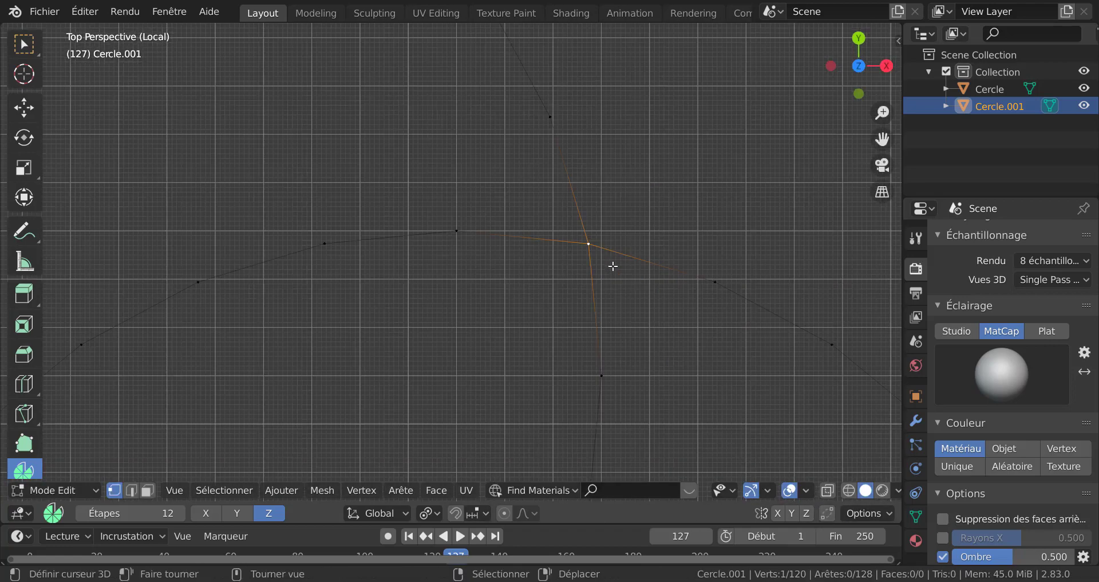
{"action": "middle_click_drag", "start_coordinate": [603, 332], "coordinate": [734, 236], "text": "shift"}
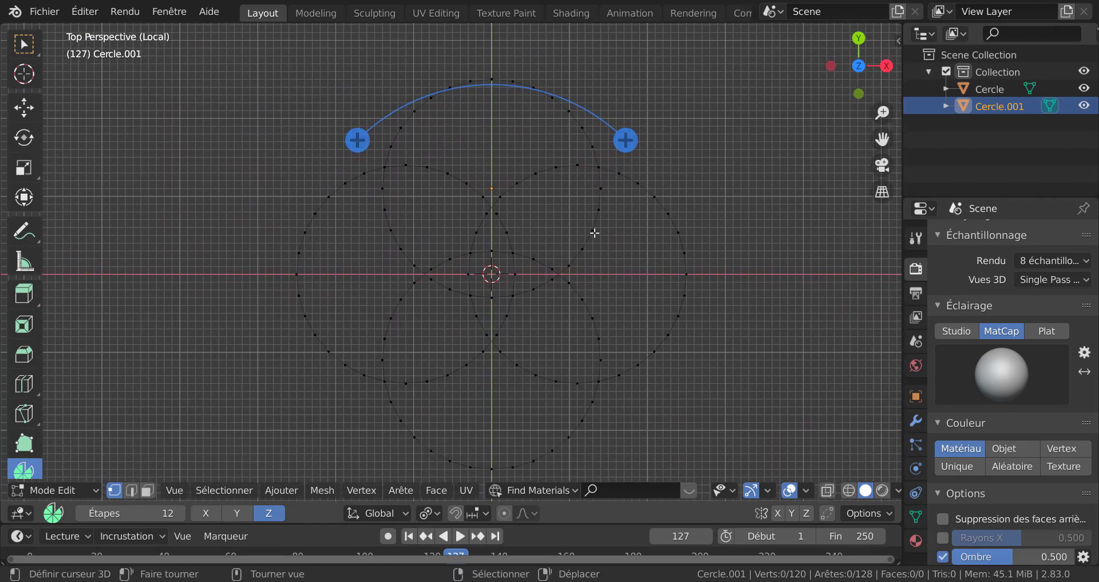
{"action": "key", "text": "c"}
{"action": "mouse_move", "coordinate": [587, 192]}
{"action": "left_mouse_down"}
{"action": "mouse_move", "coordinate": [545, 201]}
{"action": "mouse_move", "coordinate": [523, 254]}
{"action": "mouse_move", "coordinate": [490, 265]}
{"action": "mouse_move", "coordinate": [483, 192]}
{"action": "mouse_move", "coordinate": [437, 193]}
{"action": "mouse_move", "coordinate": [423, 220]}
{"action": "mouse_move", "coordinate": [410, 212]}
{"action": "mouse_move", "coordinate": [421, 336]}
{"action": "mouse_move", "coordinate": [461, 355]}
{"action": "mouse_move", "coordinate": [535, 326]}
{"action": "mouse_move", "coordinate": [529, 357]}
{"action": "mouse_move", "coordinate": [554, 328]}
{"action": "mouse_move", "coordinate": [578, 326]}
{"action": "mouse_move", "coordinate": [573, 293]}
{"action": "left_mouse_up"}
{"action": "right_click", "coordinate": [572, 281]}
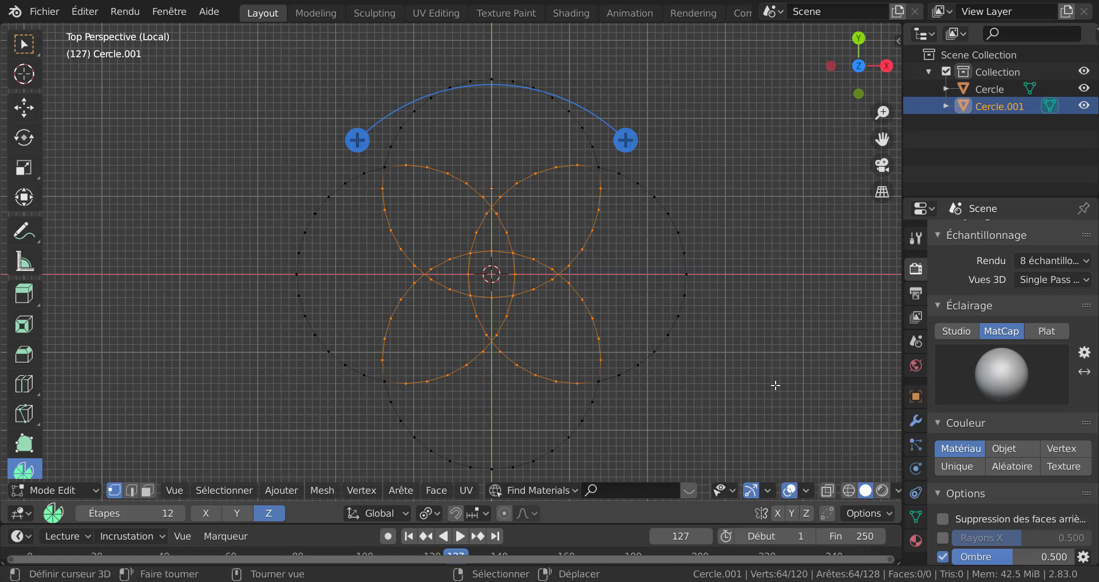
{"action": "key", "text": "x"}
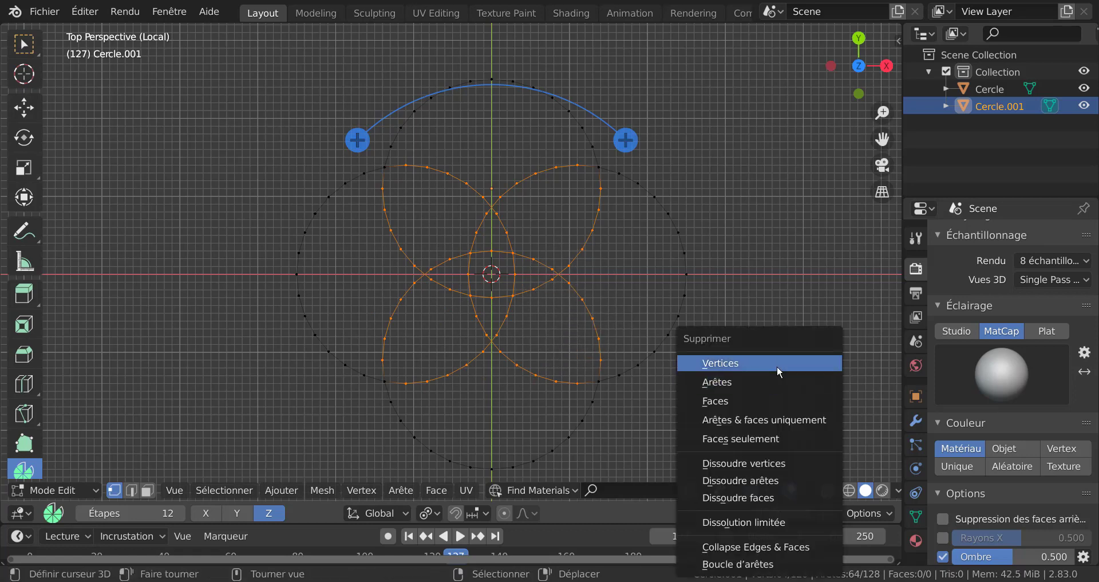
{"action": "left_click", "coordinate": [777, 365]}
Step: Leave local view and Edit Mode for the outer quatrefoil, then select the inner quatrefoil object Cercle
{"action": "key", "text": "KP_Divide"}
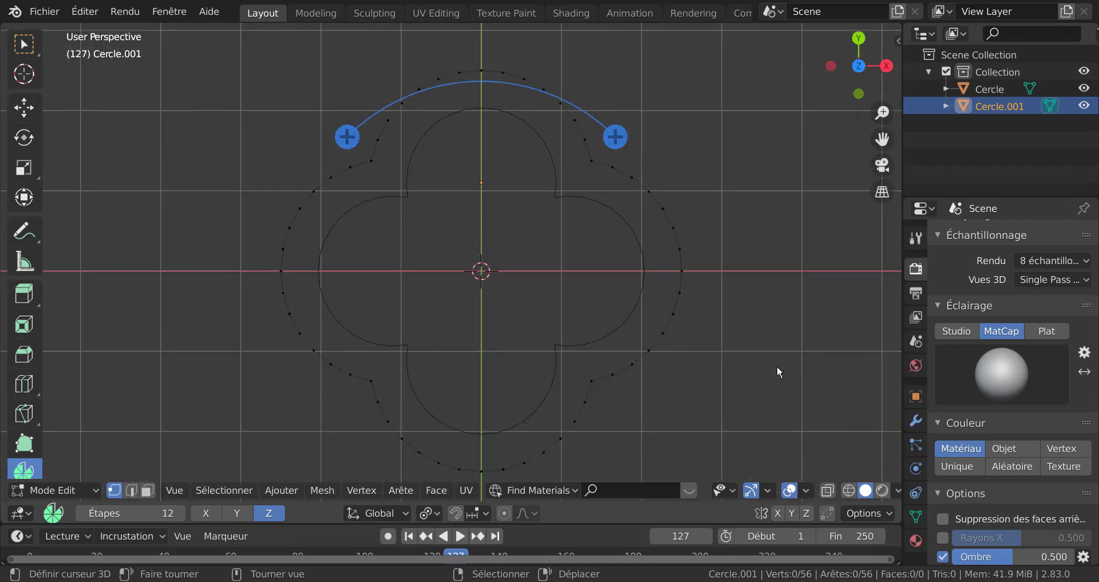
{"action": "key", "text": "Tab"}
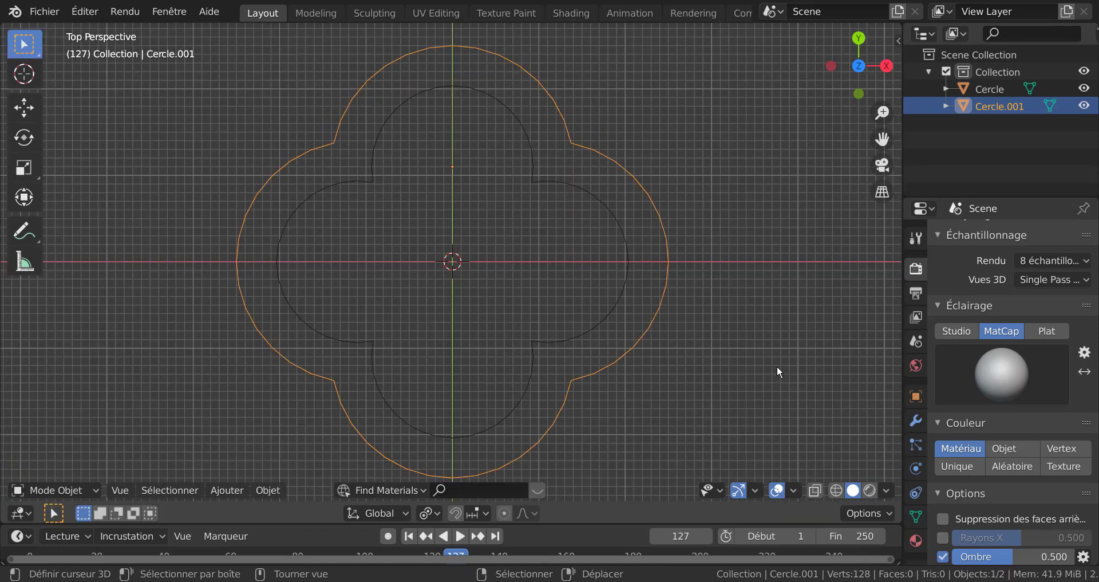
{"action": "scroll", "coordinate": [777, 367], "scroll_direction": "down", "scroll_amount": 1}
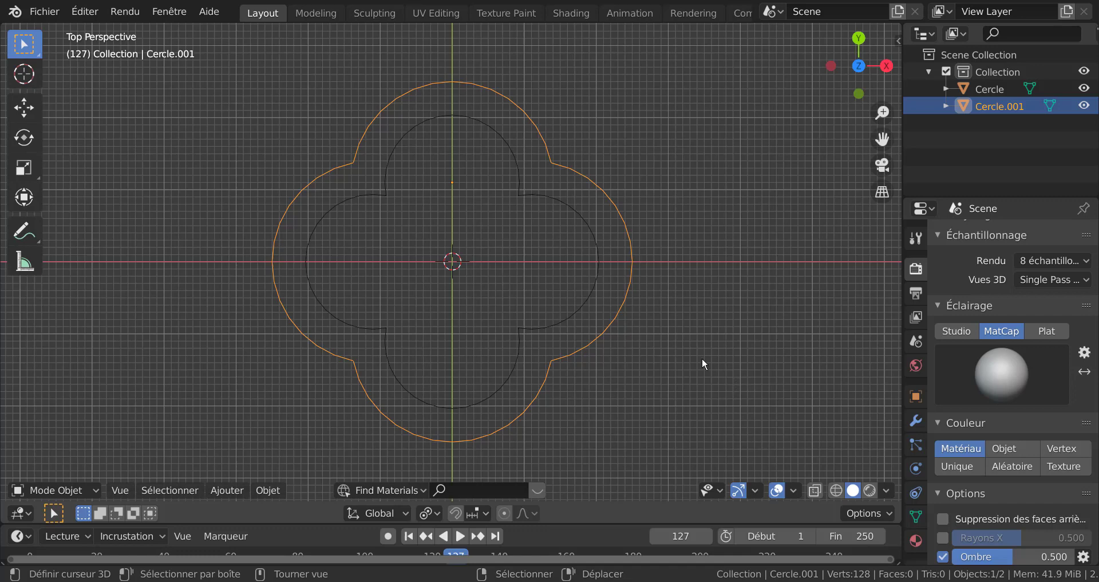
{"action": "left_click", "coordinate": [572, 310]}
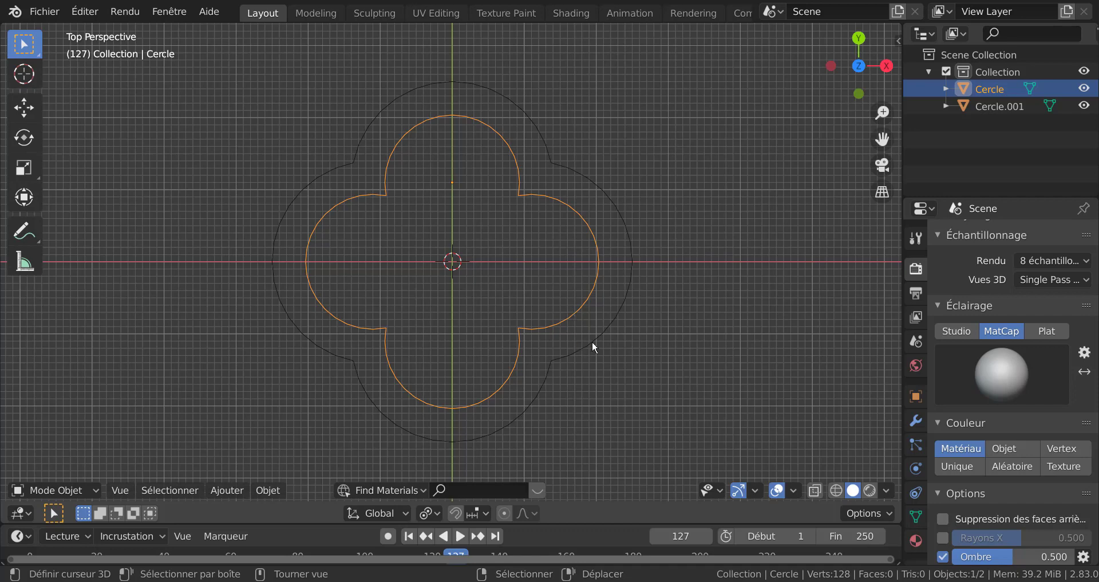
Step: Try scaling a duplicate of the inner quatrefoil, then cancel the scaling and undo the duplication
{"action": "key", "text": "shift+d"}
{"action": "right_click", "coordinate": [653, 372]}
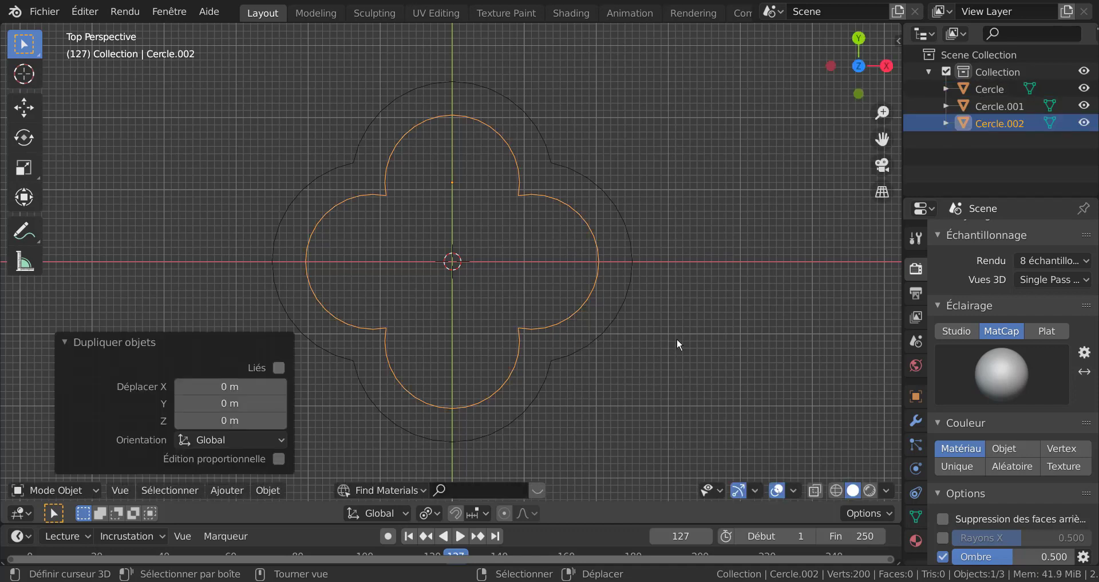
{"action": "key", "text": "s"}
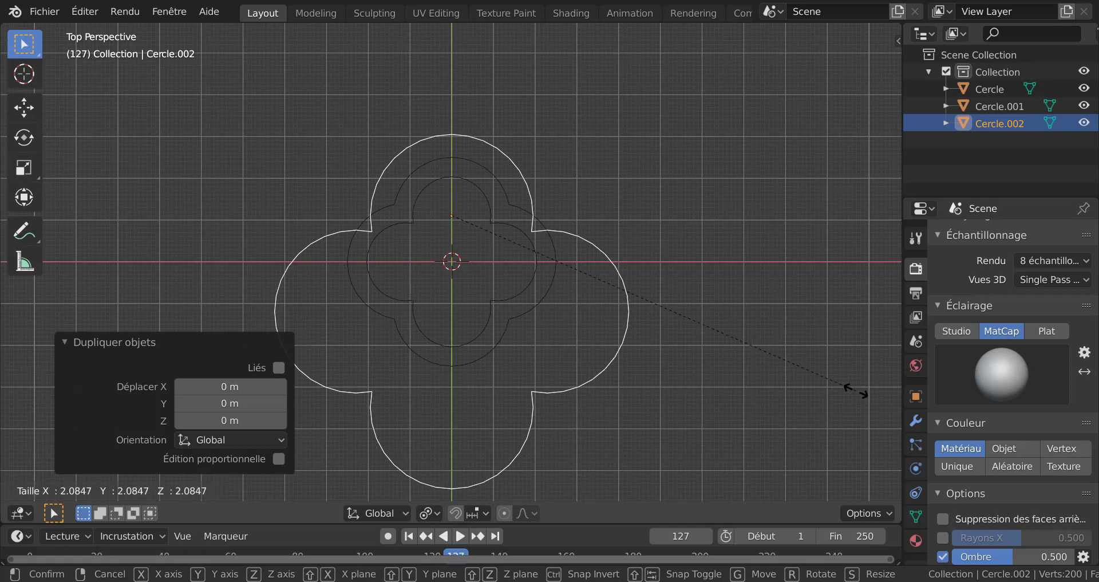
{"action": "key", "text": "Escape"}
{"action": "scroll", "coordinate": [575, 358], "scroll_direction": "up", "scroll_amount": 2}
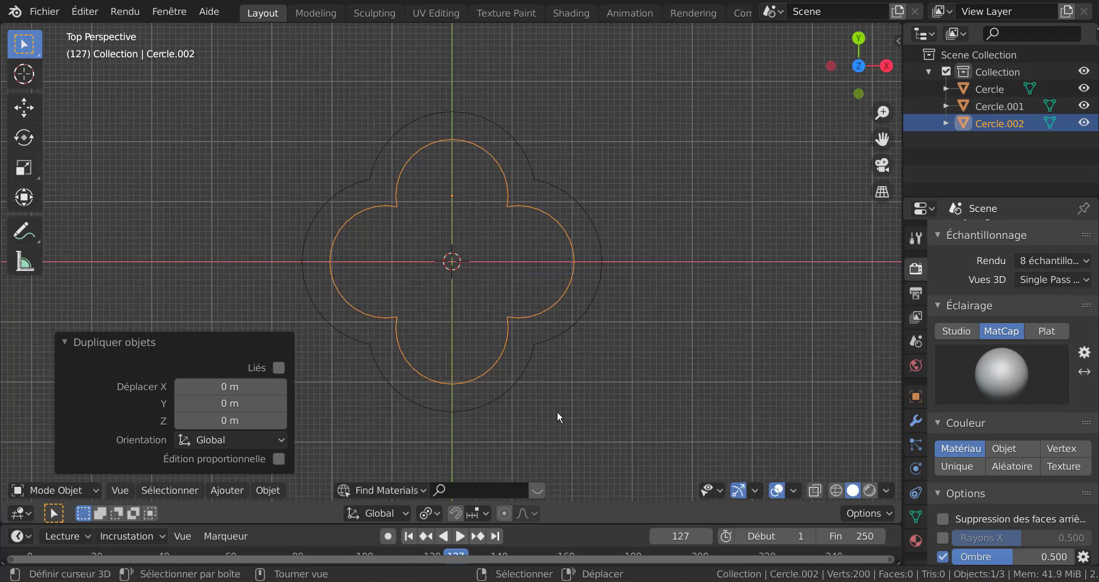
{"action": "key", "text": "ctrl+z"}
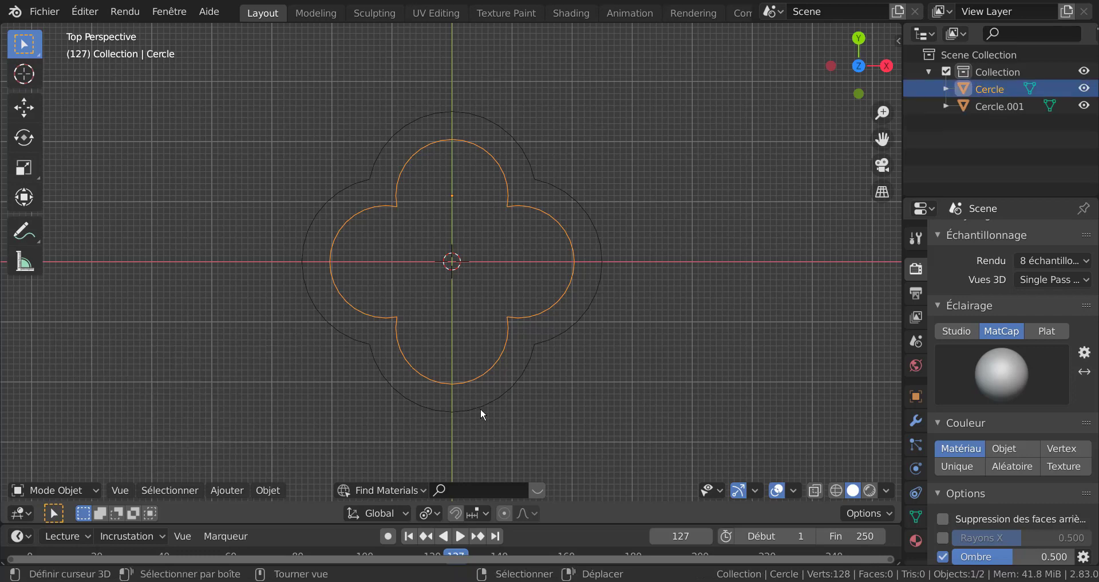
Step: Select both quatrefoil outlines and set their origins to their geometry
{"action": "key", "text": "a"}
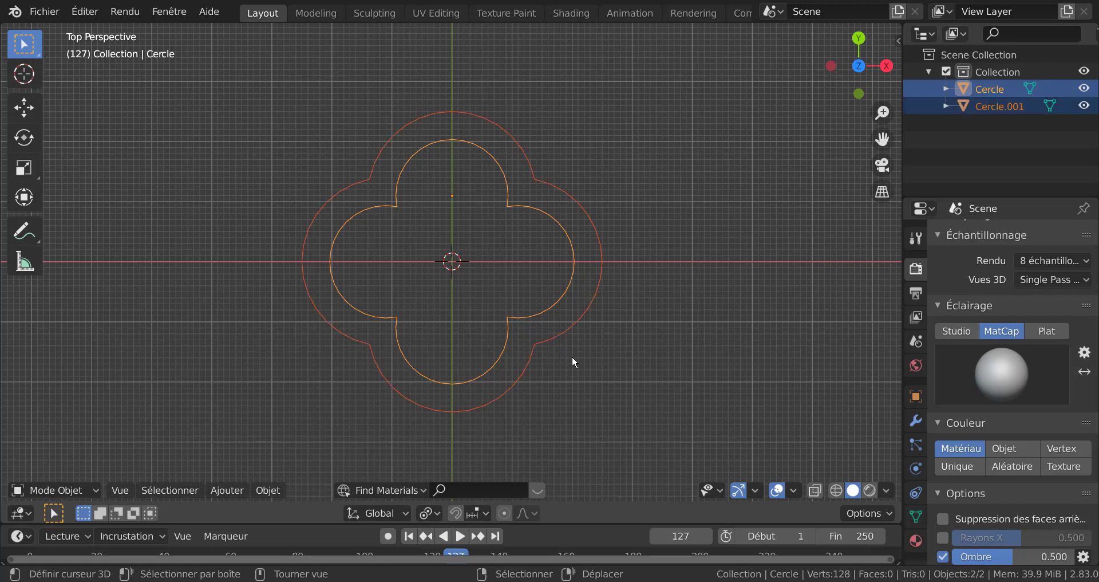
{"action": "left_click", "coordinate": [267, 491]}
{"action": "mouse_move", "coordinate": [290, 456]}
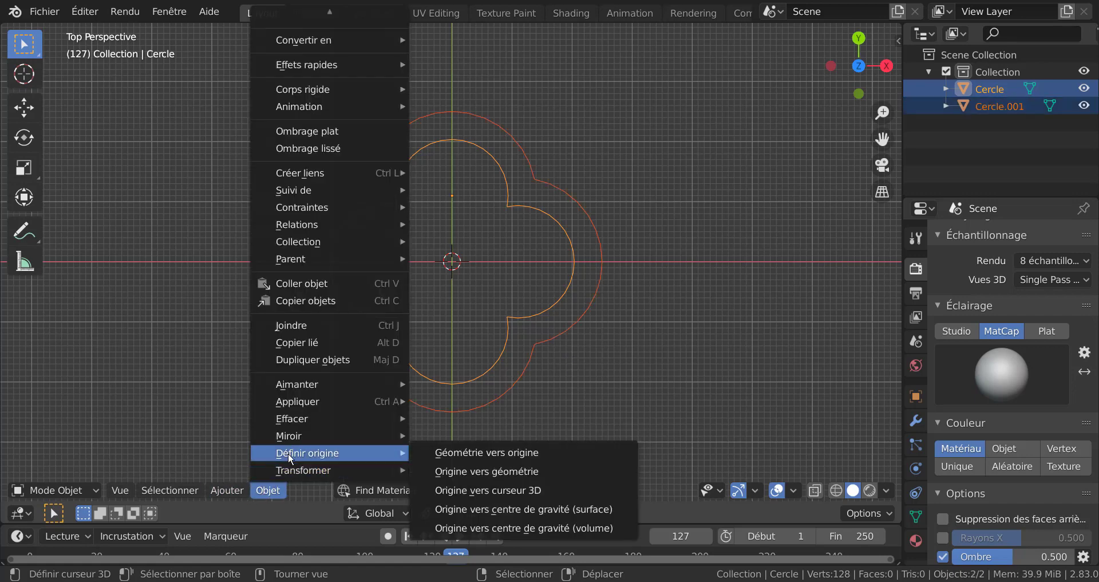
{"action": "left_click", "coordinate": [504, 471]}
Step: Test scaling the inner quatrefoil and a duplicate of it about the new origin, cancelling each scaling and deleting the duplicate
{"action": "left_click", "coordinate": [557, 308]}
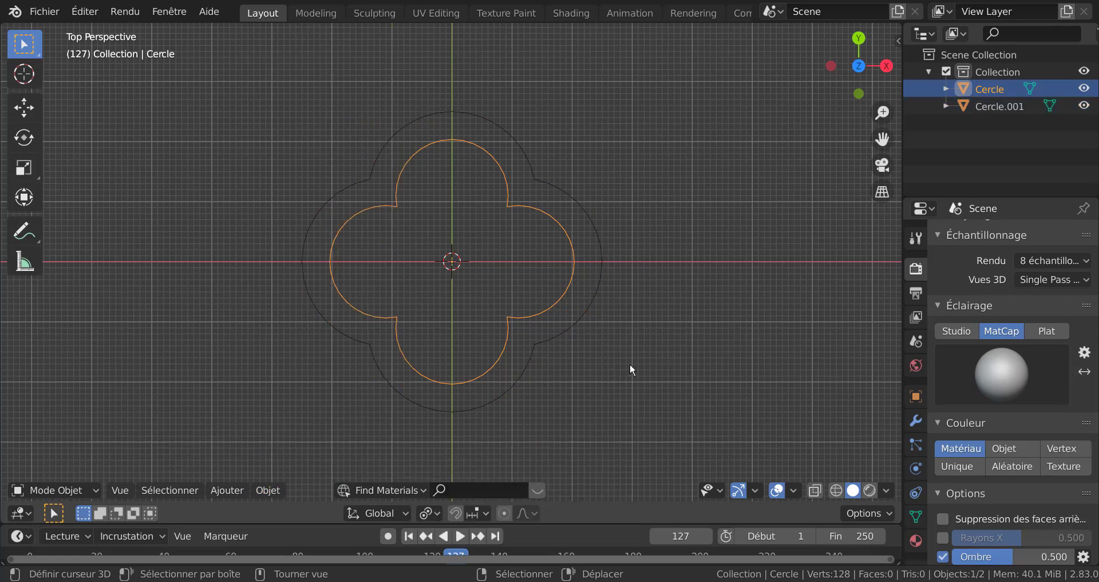
{"action": "key", "text": "s"}
{"action": "key", "text": "Escape"}
{"action": "key", "text": "s"}
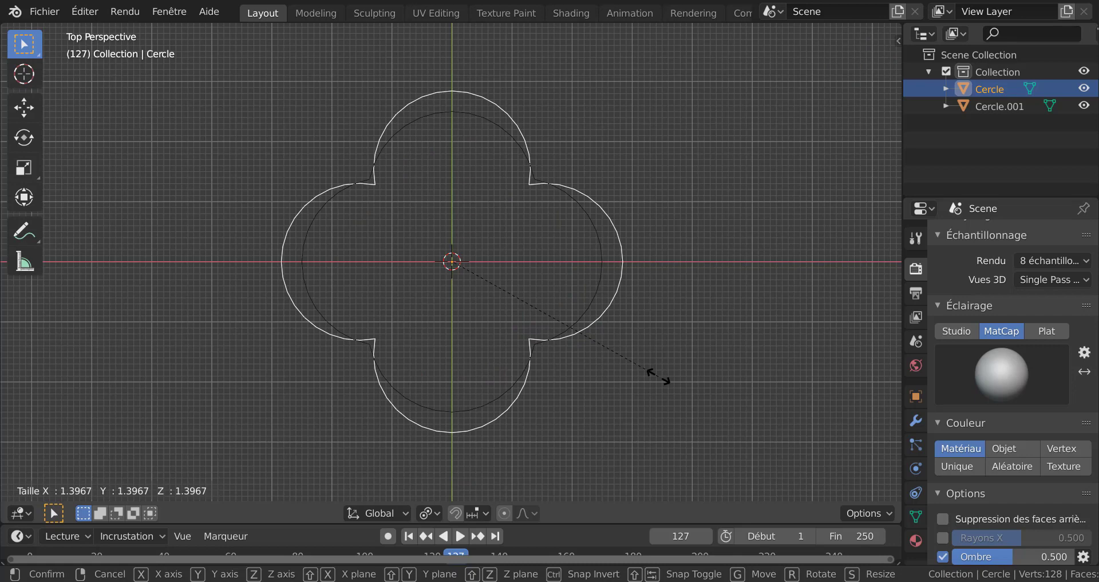
{"action": "key", "text": "Escape"}
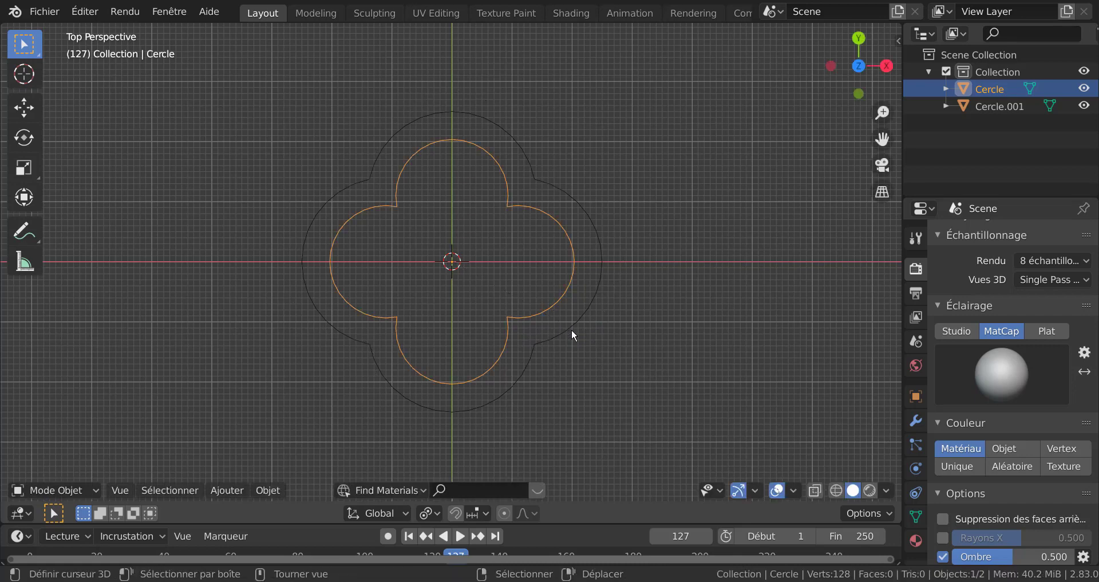
{"action": "key", "text": "shift+d"}
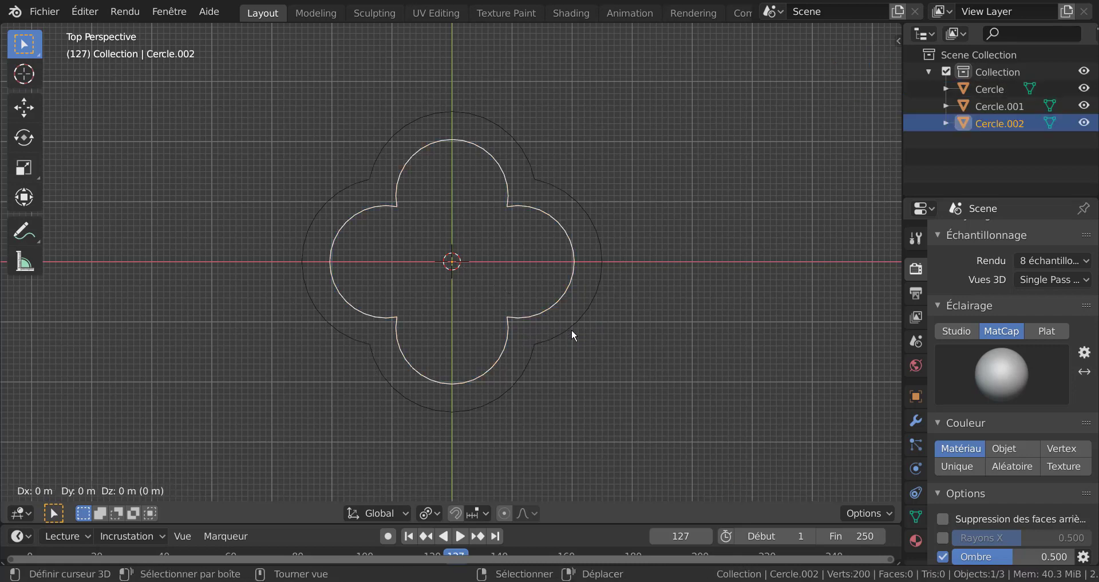
{"action": "key", "text": "Escape"}
{"action": "key", "text": "s"}
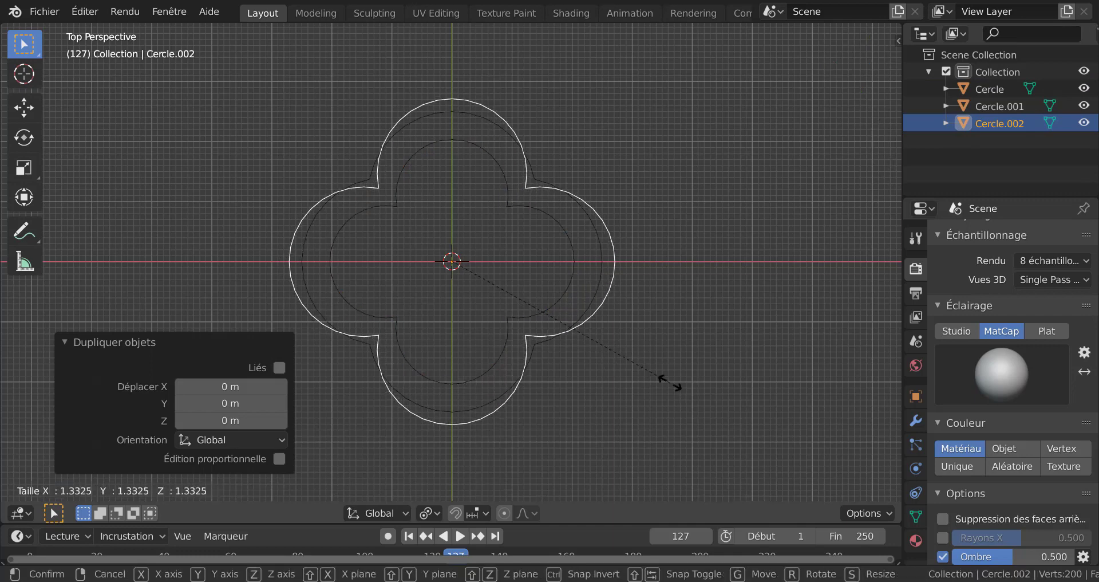
{"action": "key", "text": "Escape"}
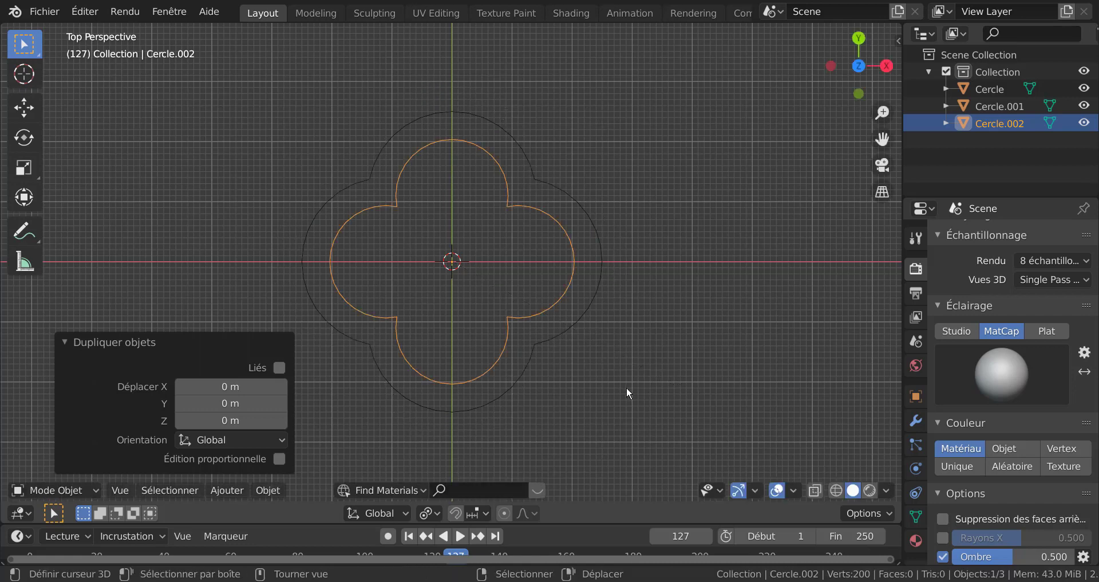
{"action": "key", "text": "Delete"}
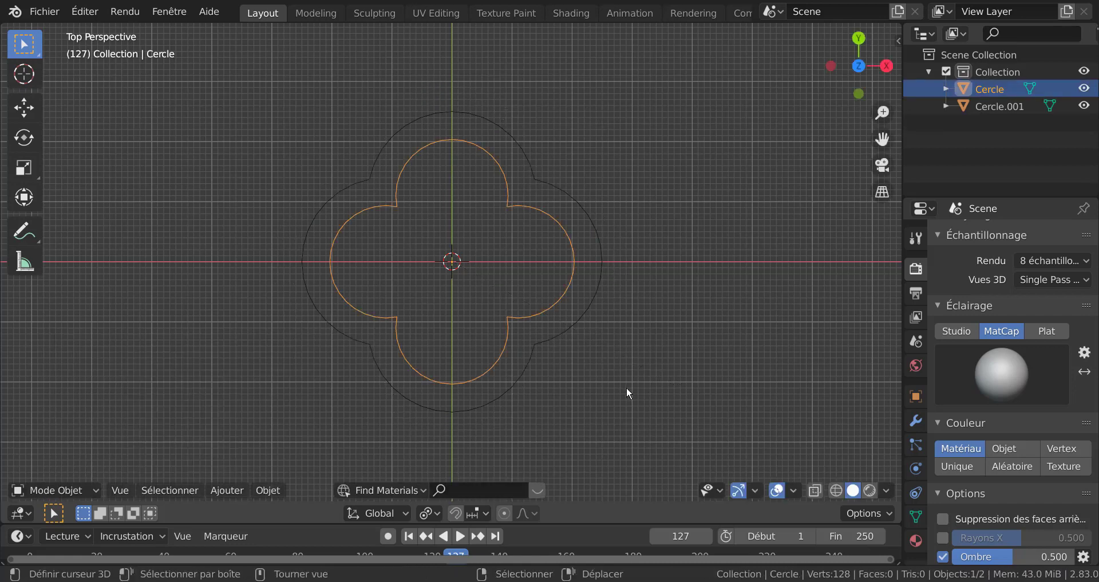
Step: Join the outer quatrefoil into the inner quatrefoil object and place the 3D cursor outside the outline
{"action": "key", "text": "a"}
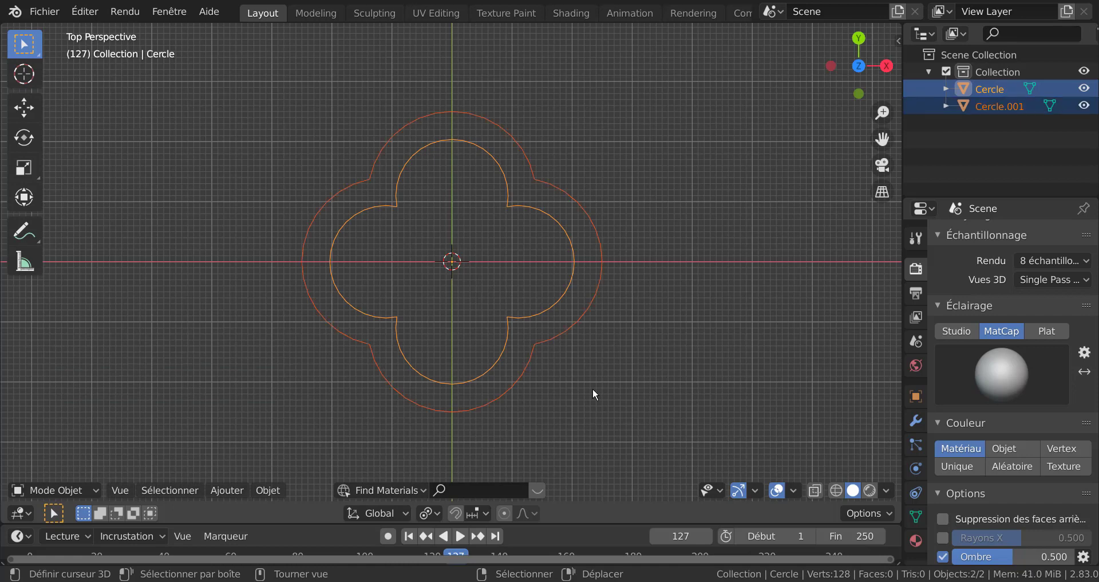
{"action": "left_click", "coordinate": [573, 311]}
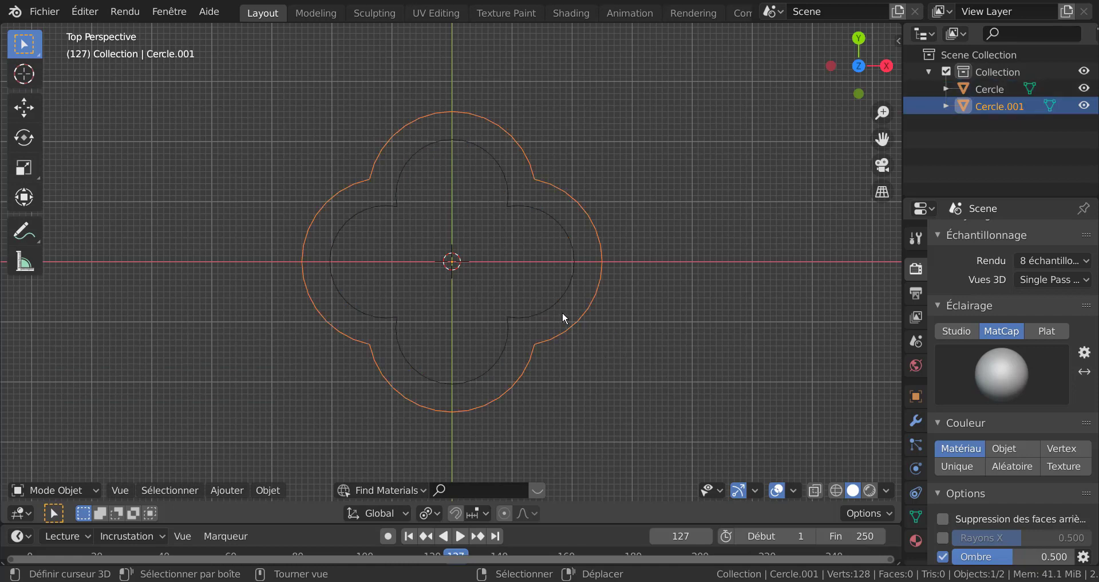
{"action": "left_click", "coordinate": [565, 294], "text": "shift"}
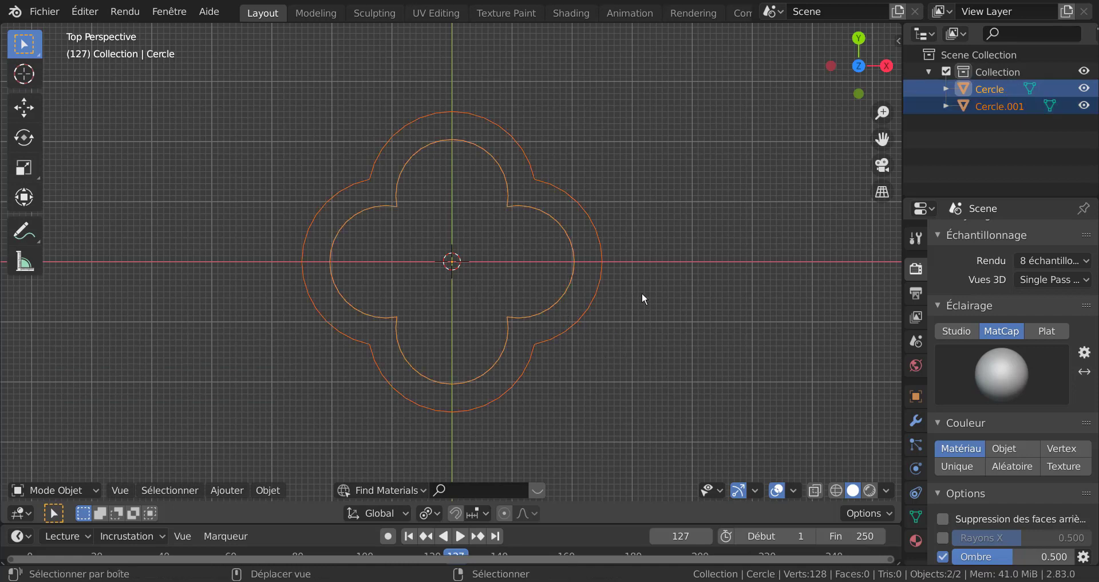
{"action": "key", "text": "ctrl+j"}
{"action": "right_click", "coordinate": [707, 335], "text": "shift"}
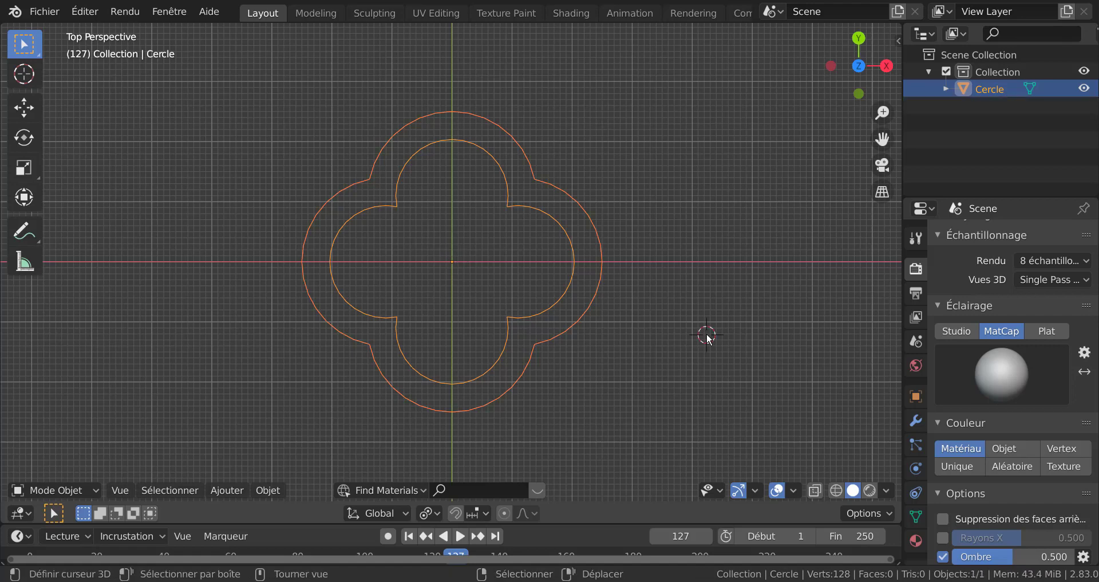
Step: In Edit Mode, select the inner and outer quatrefoil edge loops and connect them with the LoopTools Bridge
{"action": "key", "text": "Tab"}
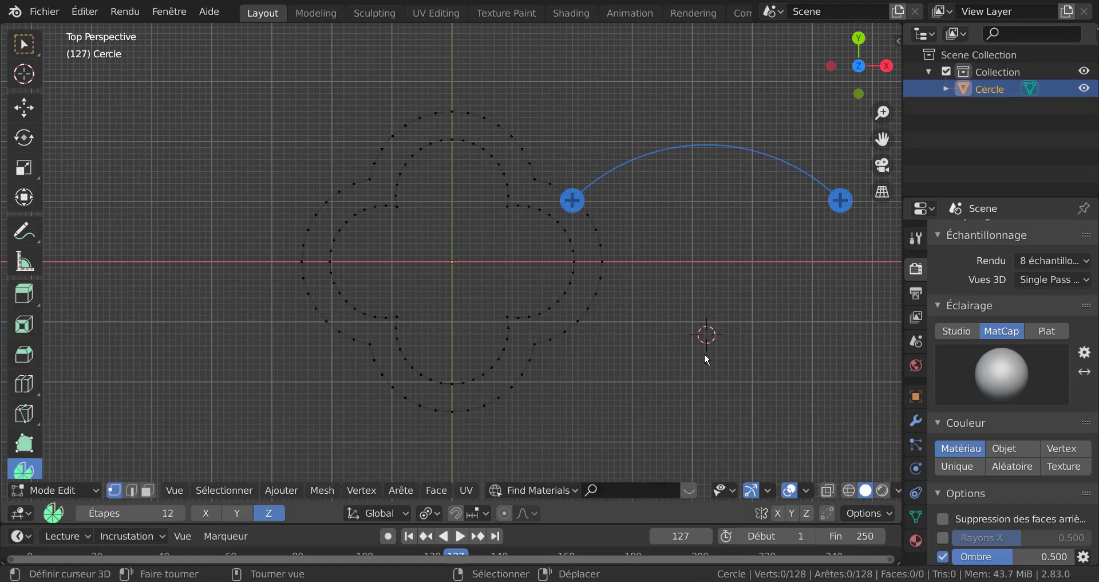
{"action": "left_click", "coordinate": [28, 112]}
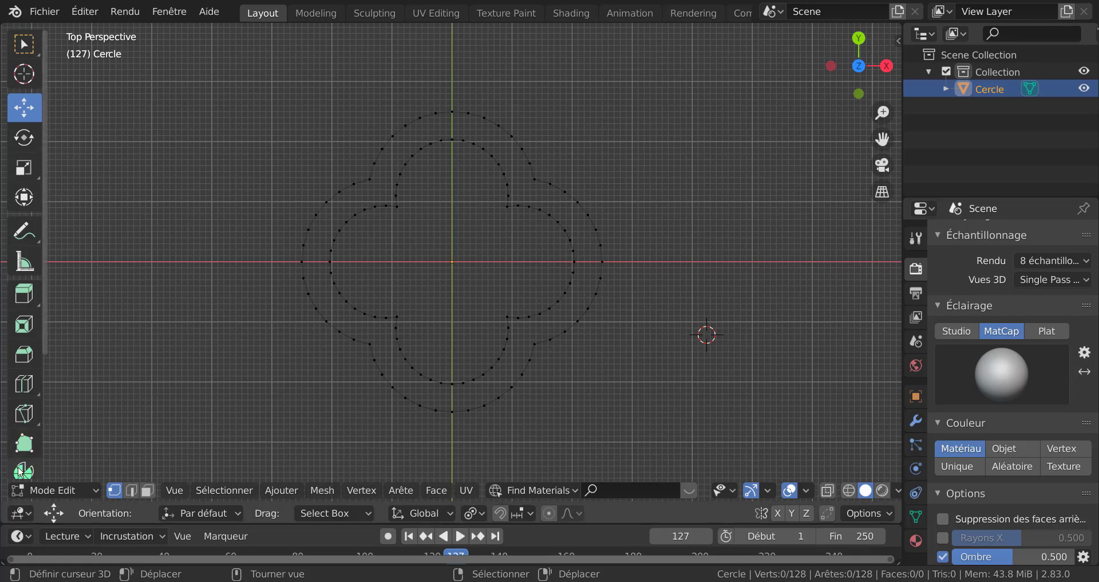
{"action": "left_click", "coordinate": [574, 263], "text": "alt"}
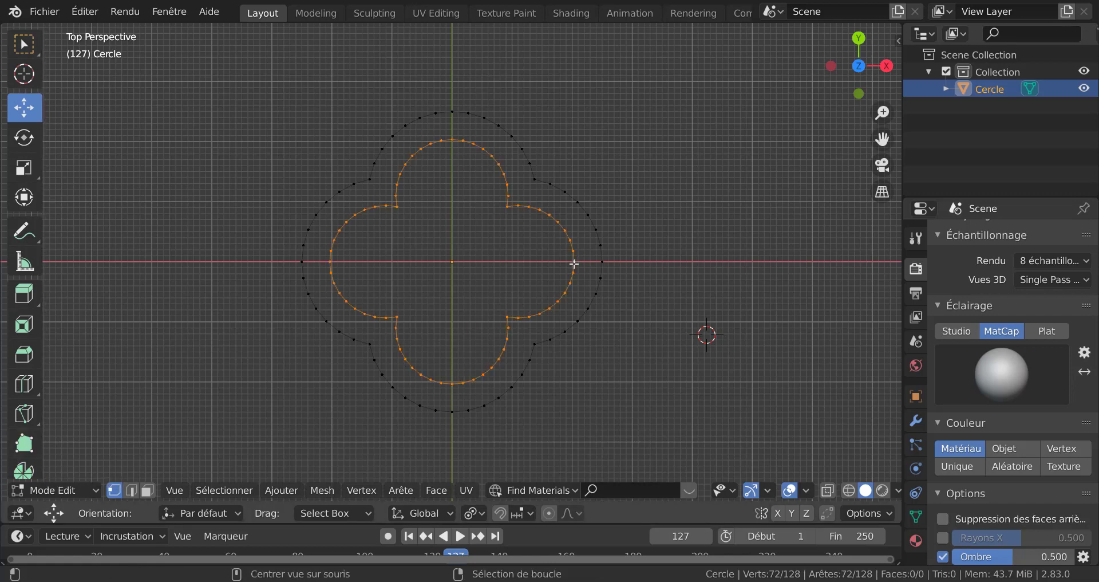
{"action": "left_click", "coordinate": [601, 275], "text": "alt+shift"}
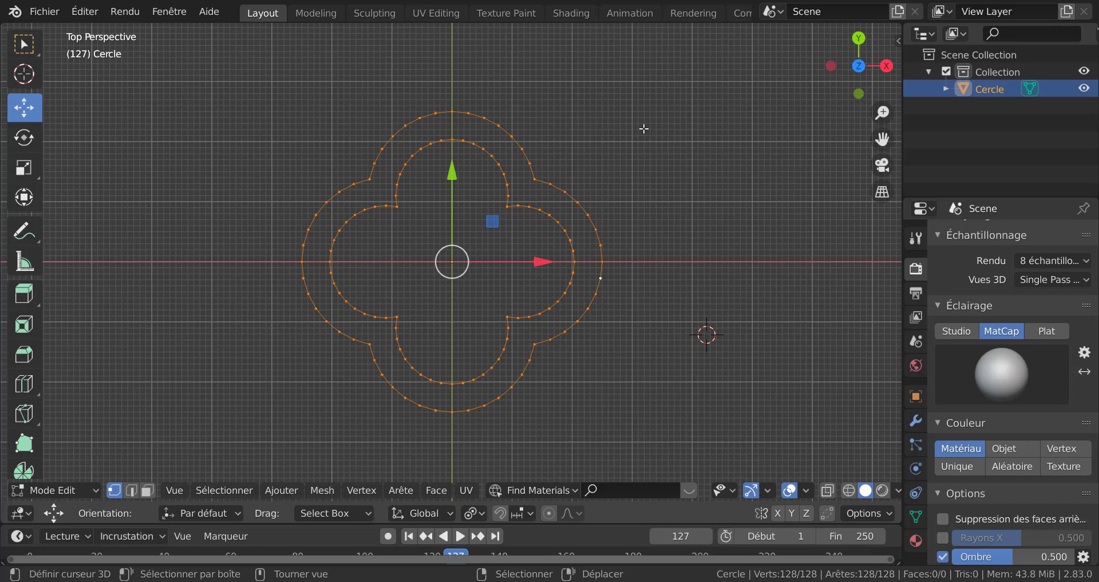
{"action": "key", "text": "q"}
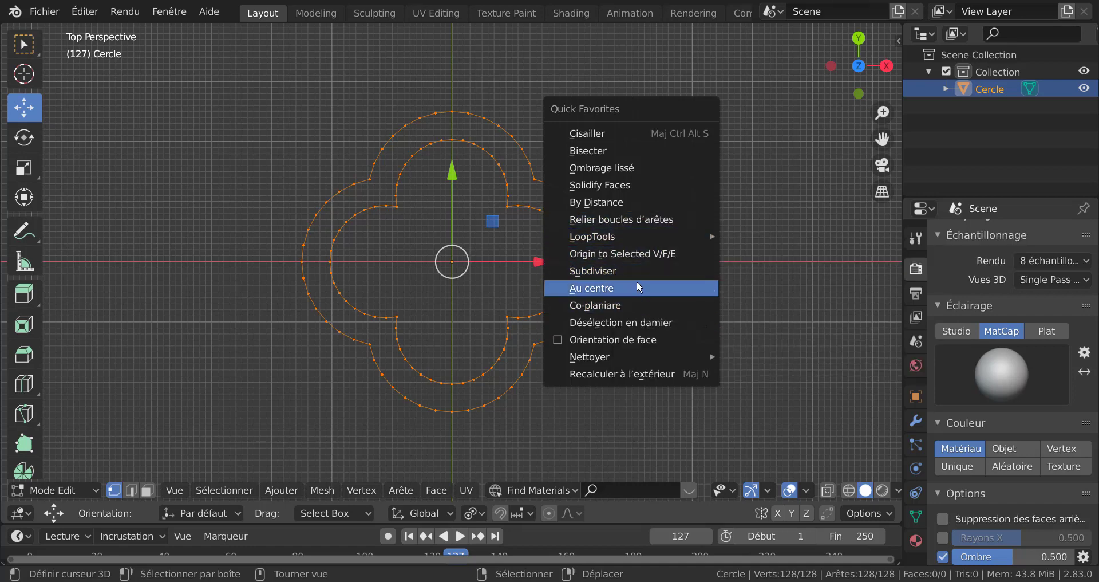
{"action": "mouse_move", "coordinate": [637, 239]}
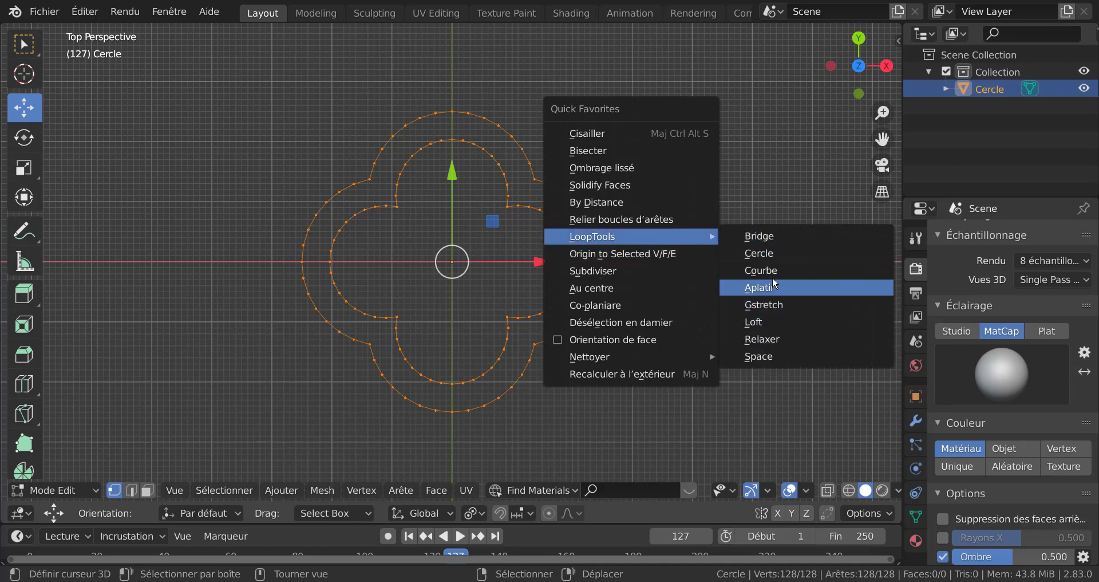
{"action": "left_click", "coordinate": [779, 240]}
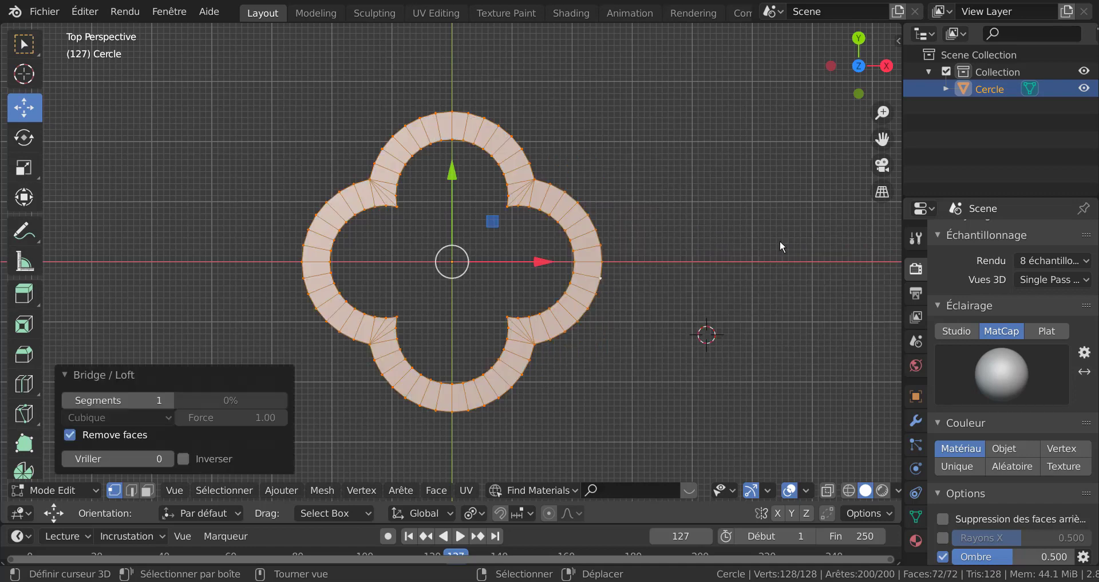
Step: Add one centred loop cut along the band of the right lobe and one along the upper lobe
{"action": "scroll", "coordinate": [727, 275], "scroll_direction": "up", "scroll_amount": 2}
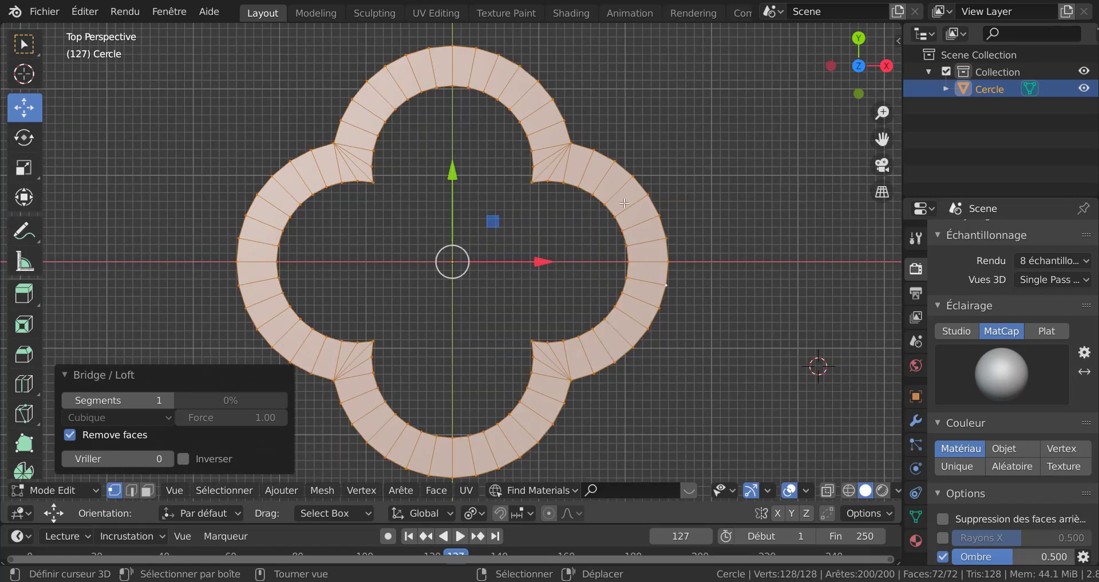
{"action": "middle_click_drag", "start_coordinate": [739, 265], "coordinate": [672, 281], "text": "shift"}
{"action": "scroll", "coordinate": [673, 275], "scroll_direction": "up", "scroll_amount": 1}
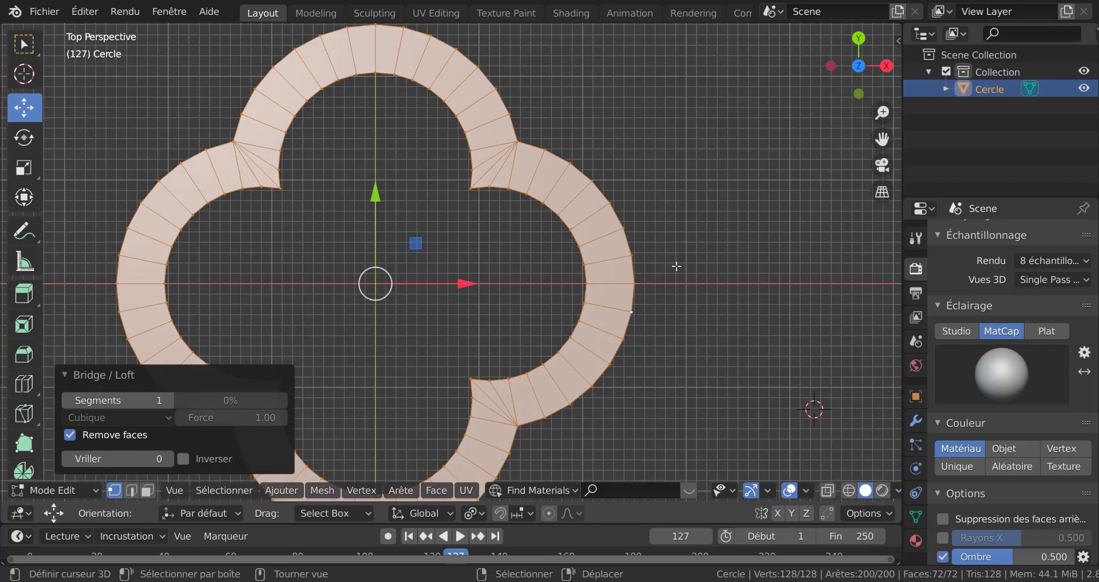
{"action": "scroll", "coordinate": [676, 267], "scroll_direction": "down", "scroll_amount": 1}
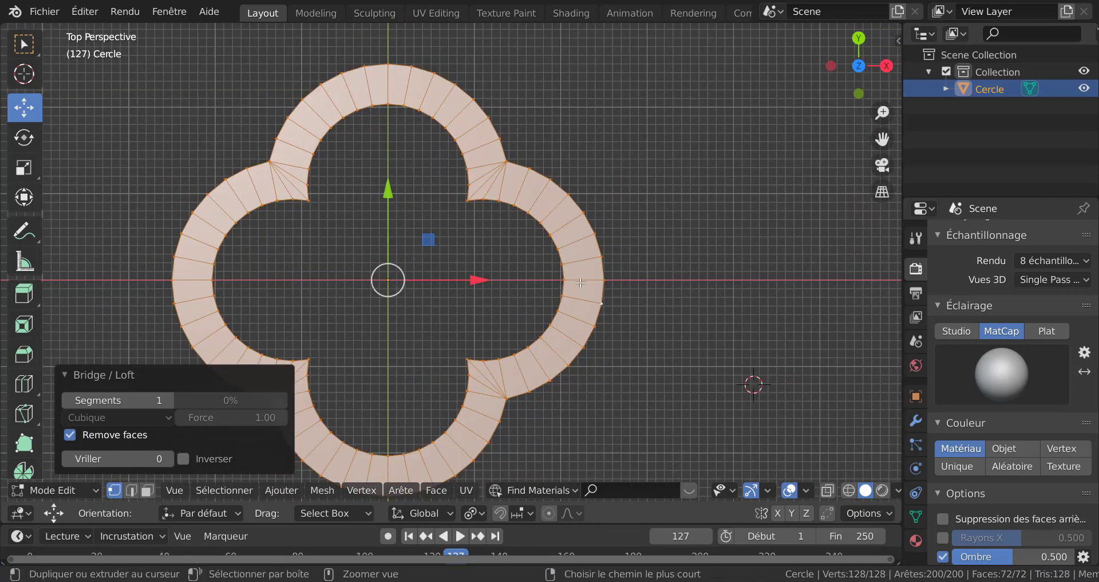
{"action": "key", "text": "ctrl+r"}
{"action": "left_click", "coordinate": [581, 283]}
{"action": "right_click", "coordinate": [555, 249]}
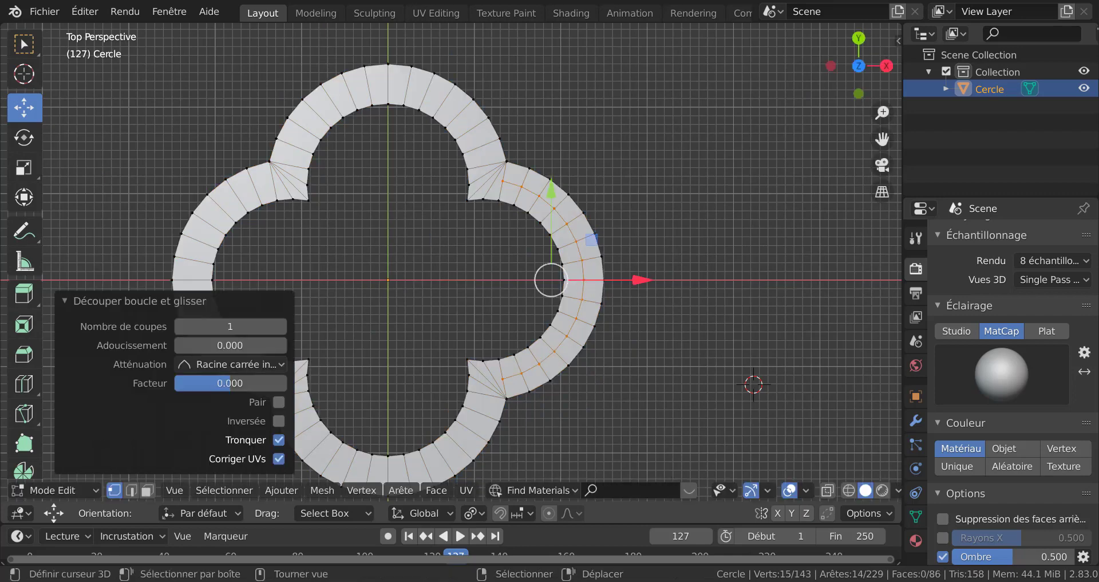
{"action": "key", "text": "ctrl+r"}
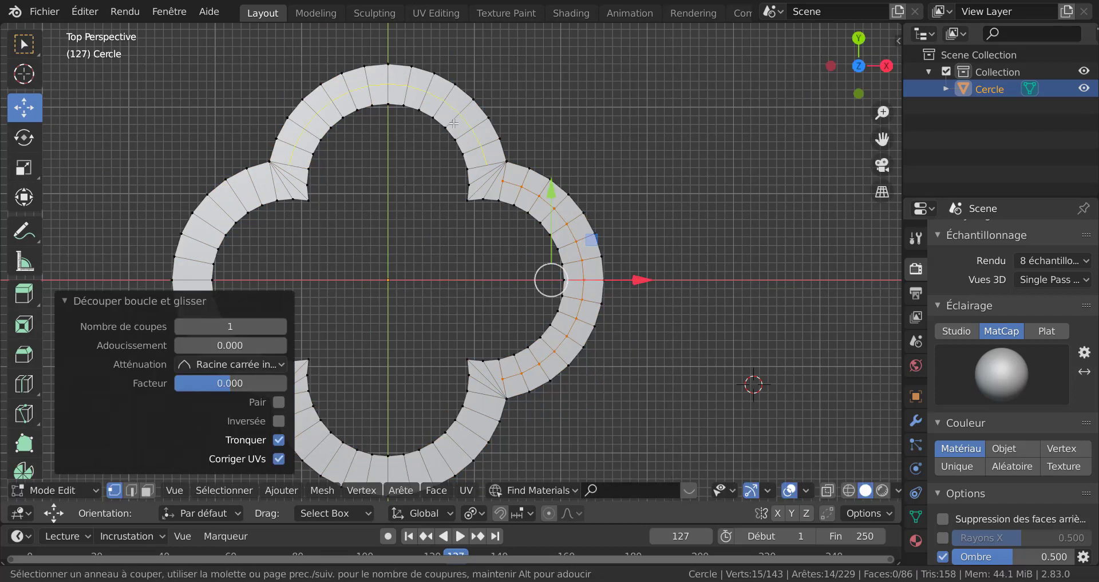
{"action": "left_click", "coordinate": [455, 114]}
{"action": "right_click", "coordinate": [282, 196]}
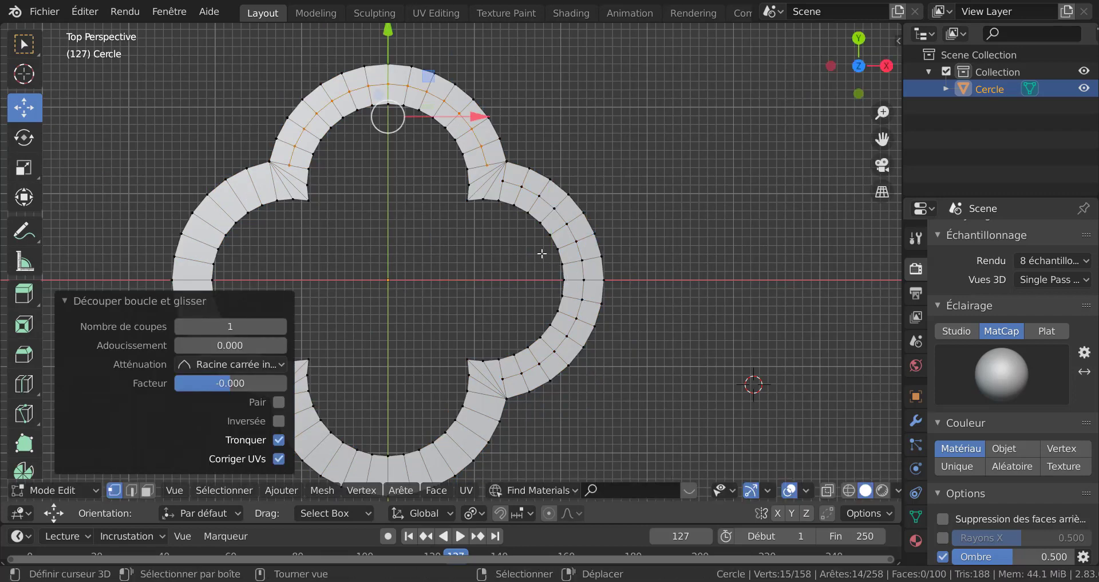
Step: Add one centred loop cut along the band of the left lobe and one along the lower lobe
{"action": "middle_click_drag", "start_coordinate": [447, 304], "coordinate": [540, 274], "text": "shift"}
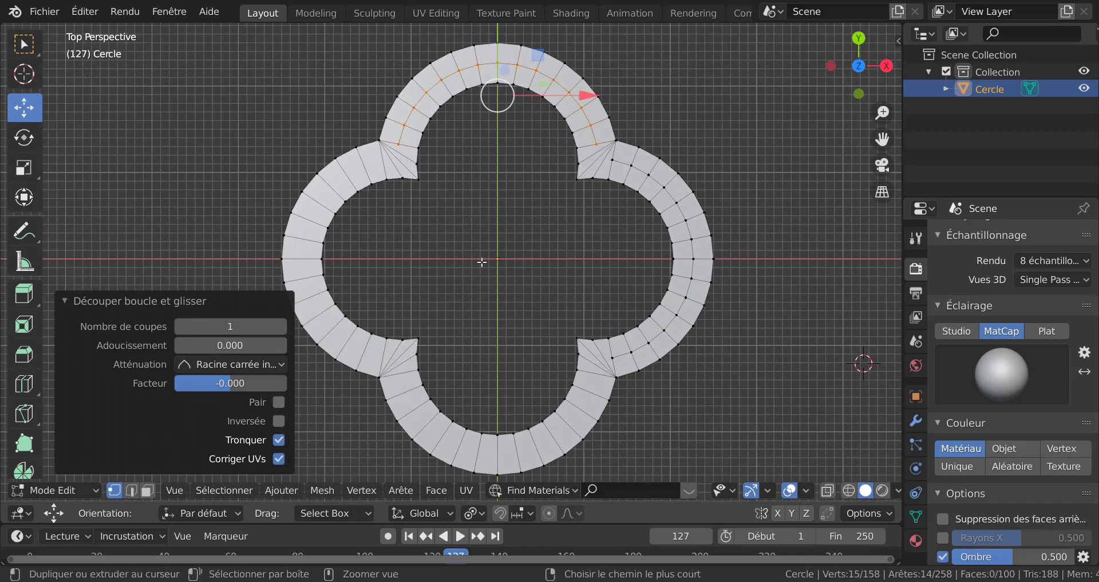
{"action": "key", "text": "ctrl+t"}
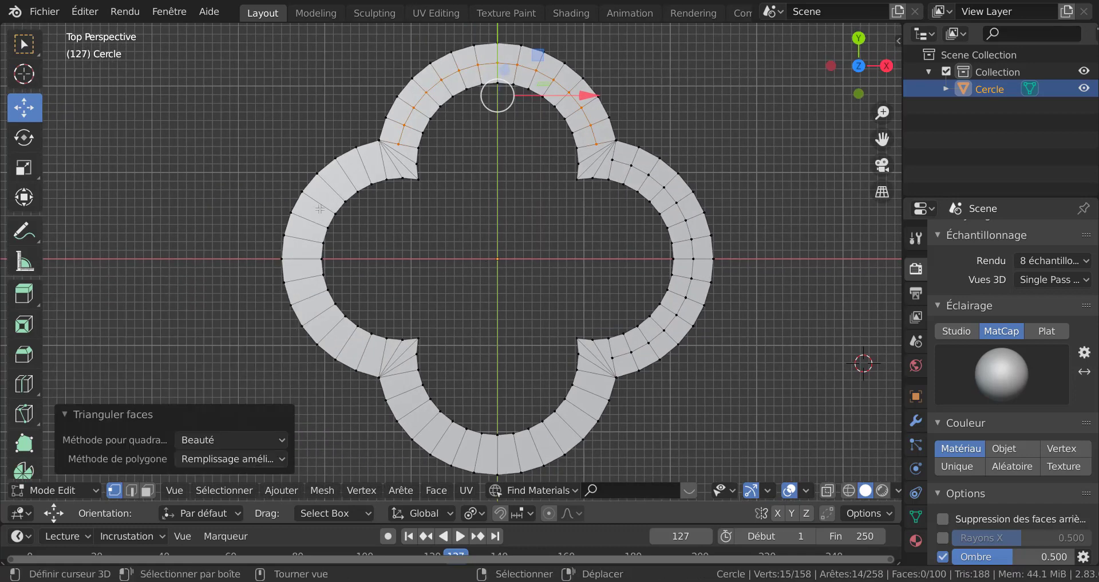
{"action": "left_click", "coordinate": [400, 212]}
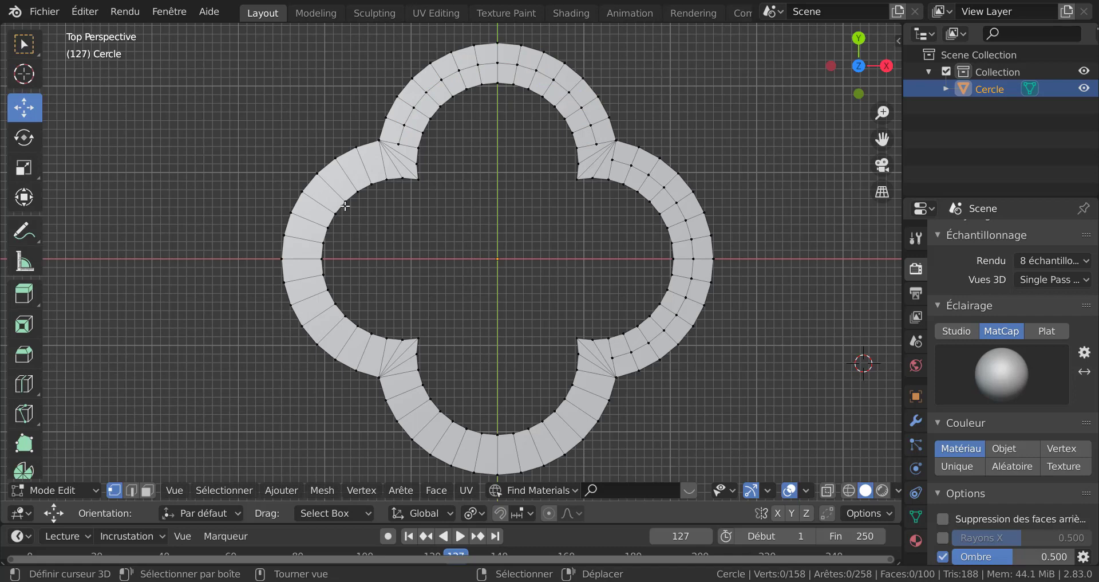
{"action": "key", "text": "ctrl+r"}
{"action": "left_click", "coordinate": [331, 184]}
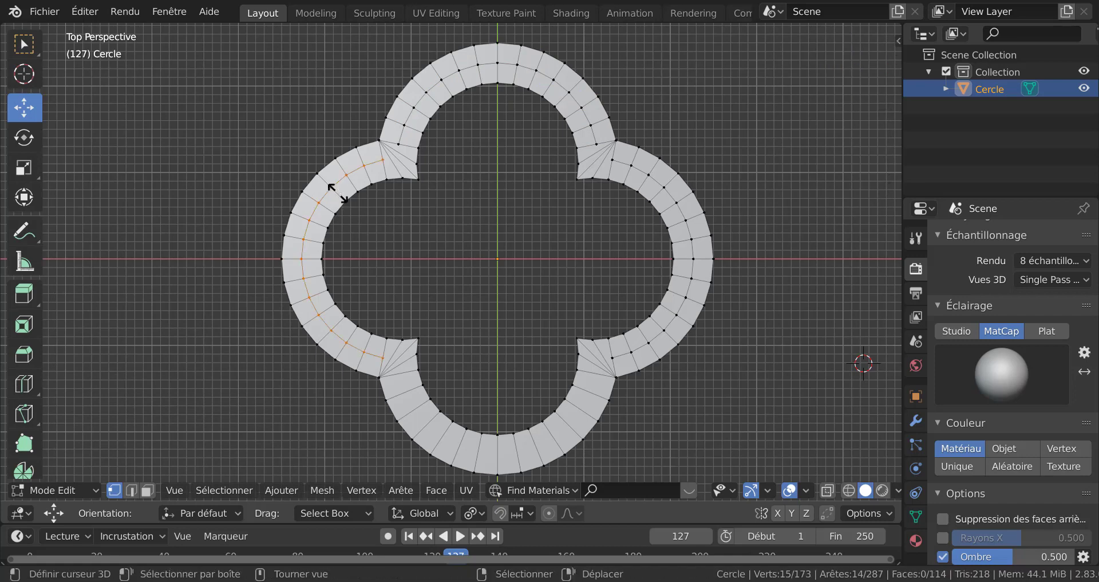
{"action": "key", "text": "ctrl+r"}
{"action": "left_click", "coordinate": [547, 437]}
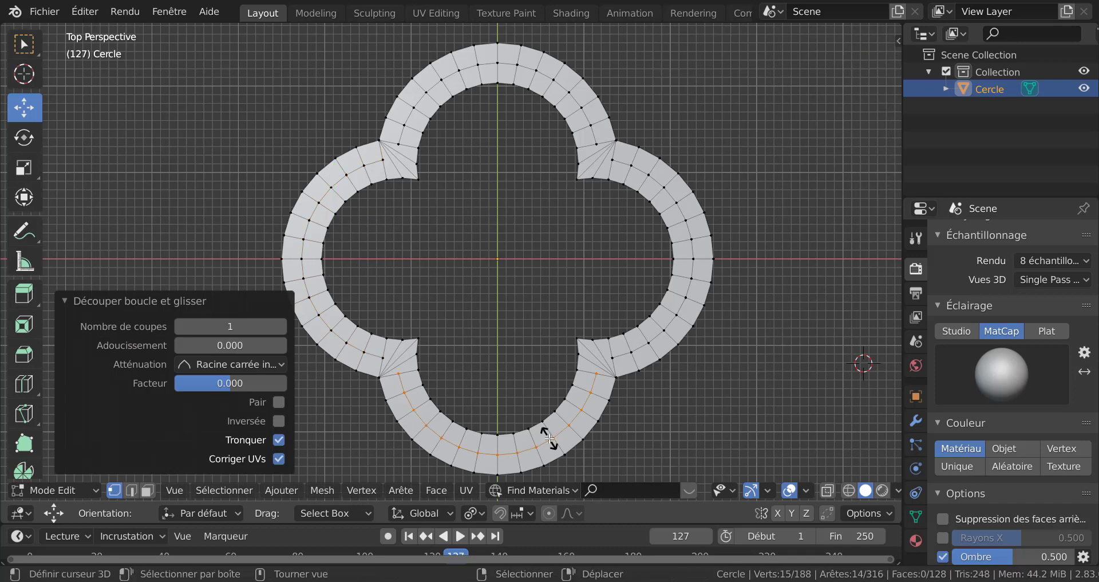
Step: Knife-cut across the triangular faces at the lower right joint, linking the ends of the lower and right lobes' central loops
{"action": "middle_click_drag", "start_coordinate": [601, 299], "coordinate": [547, 196], "text": "shift"}
{"action": "scroll", "coordinate": [605, 305], "scroll_direction": "up", "scroll_amount": 2}
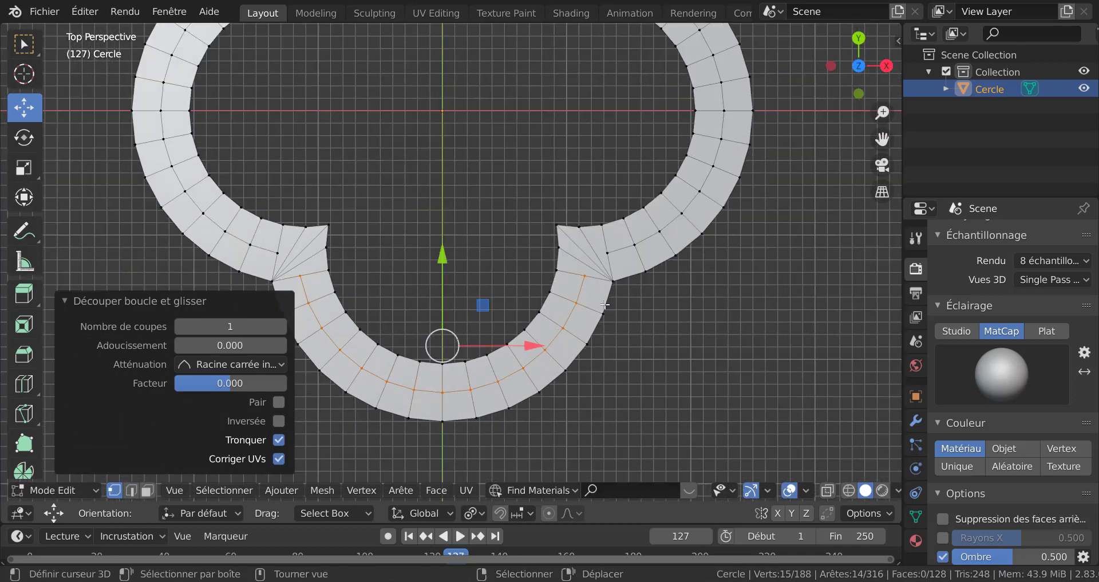
{"action": "right_click", "coordinate": [586, 274]}
{"action": "middle_click_drag", "start_coordinate": [619, 329], "coordinate": [583, 425], "text": "shift"}
{"action": "middle_click_drag", "start_coordinate": [729, 251], "coordinate": [797, 387], "text": "shift"}
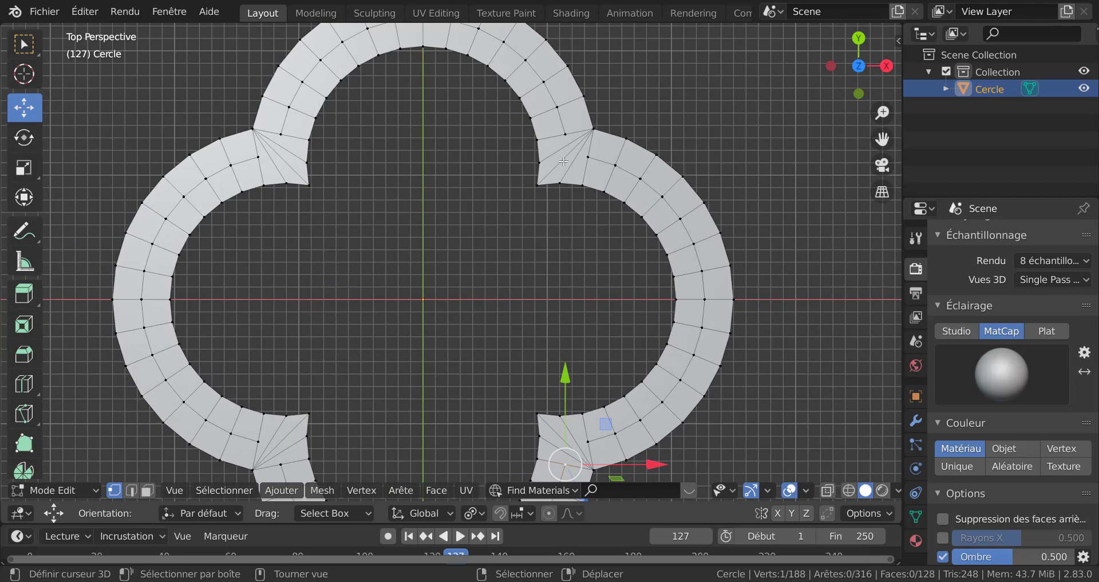
{"action": "scroll", "coordinate": [575, 201], "scroll_direction": "down", "scroll_amount": 1}
{"action": "middle_click_drag", "start_coordinate": [556, 229], "coordinate": [504, 126], "text": "shift"}
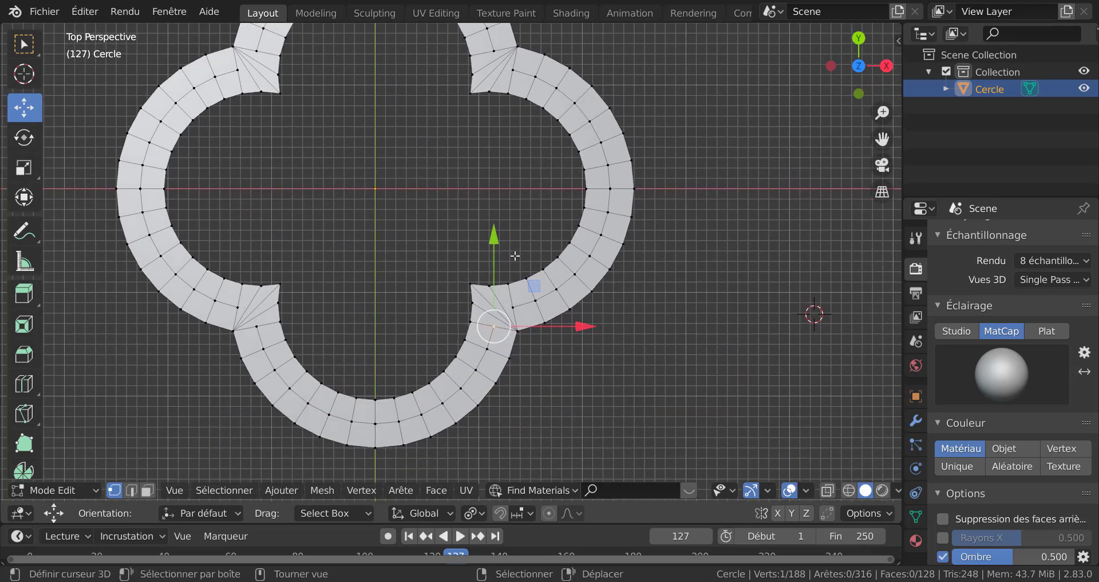
{"action": "scroll", "coordinate": [516, 255], "scroll_direction": "up", "scroll_amount": 2}
{"action": "middle_click_drag", "start_coordinate": [644, 319], "coordinate": [608, 299], "text": "shift"}
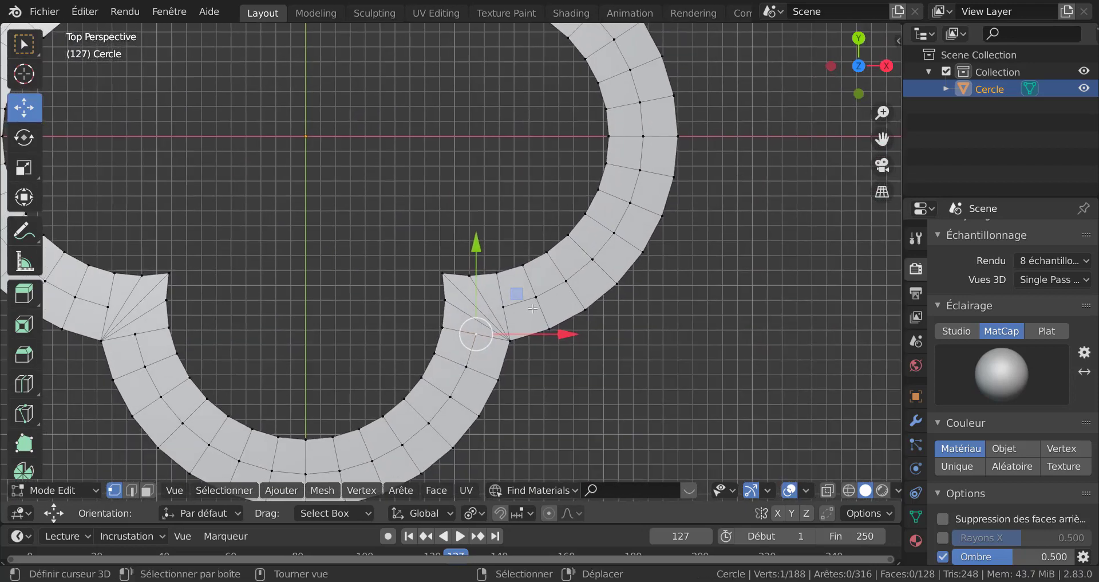
{"action": "key", "text": "k"}
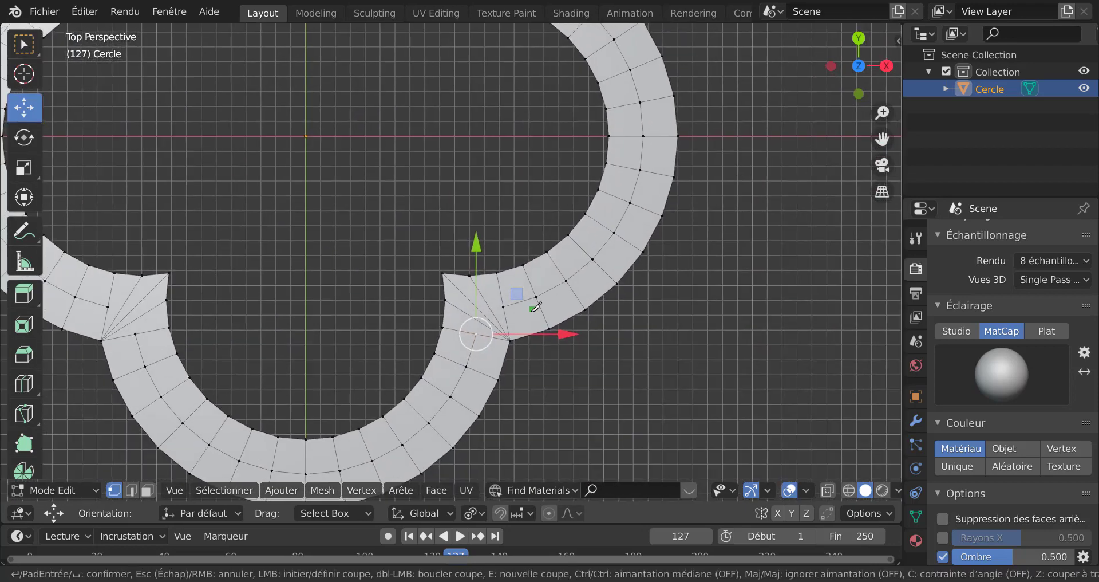
{"action": "left_click", "coordinate": [481, 332]}
{"action": "left_click", "coordinate": [504, 307]}
{"action": "key", "text": "Return"}
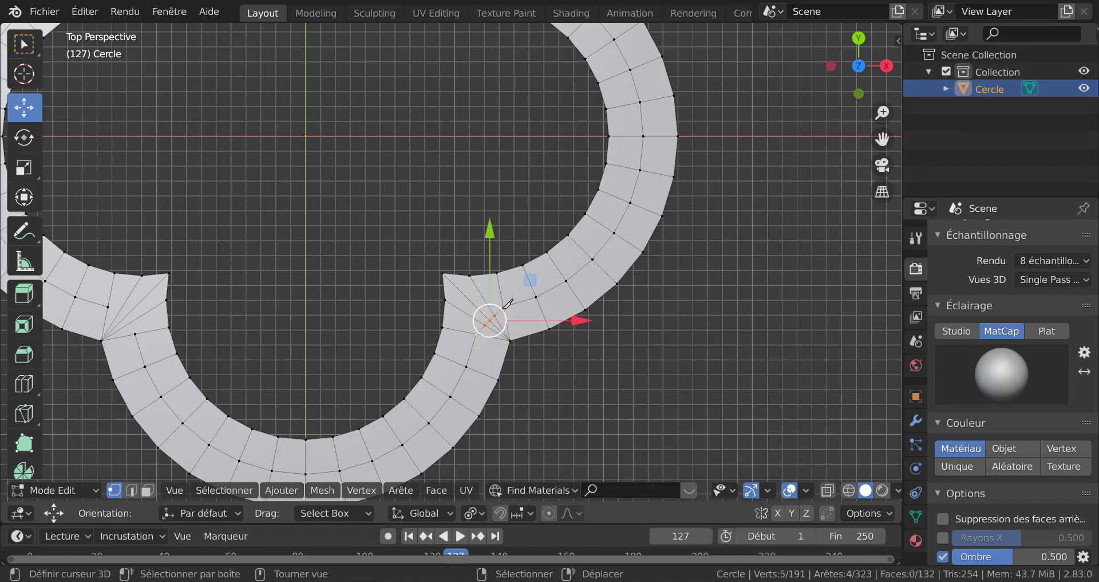
Step: Knife-cut across the lower left joint, linking the ends of the lower and left lobes' central loops
{"action": "middle_click_drag", "start_coordinate": [250, 359], "coordinate": [484, 335], "text": "shift"}
{"action": "scroll", "coordinate": [458, 320], "scroll_direction": "up", "scroll_amount": 2}
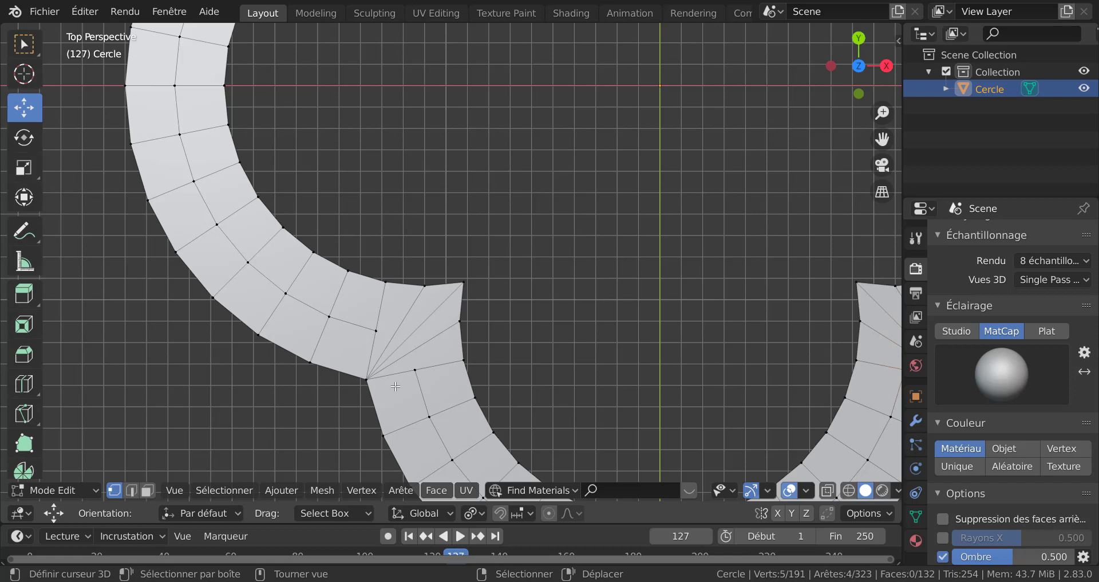
{"action": "key", "text": "k"}
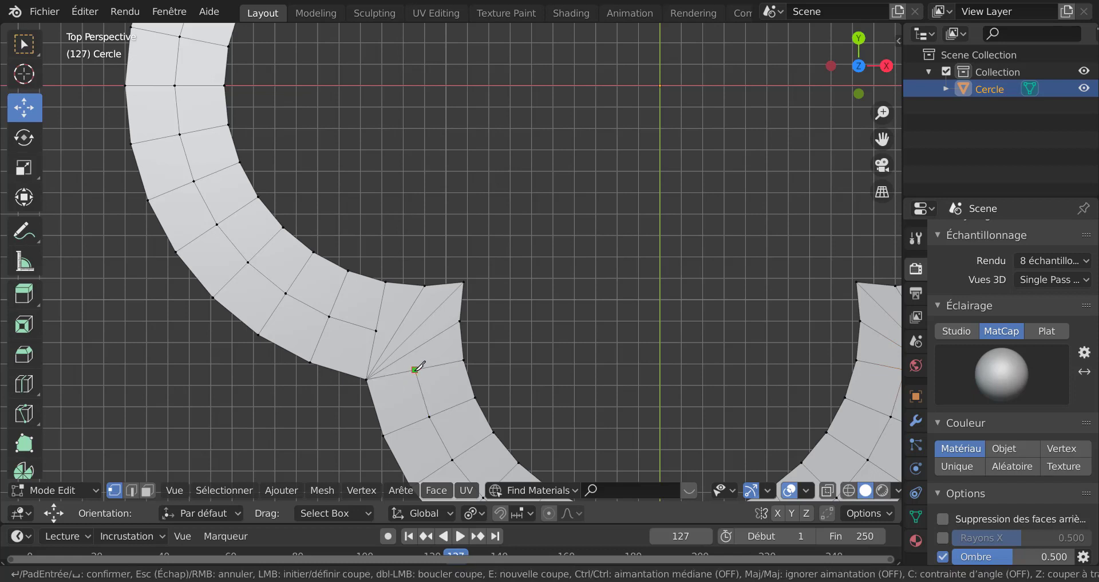
{"action": "left_click", "coordinate": [415, 369]}
{"action": "left_click", "coordinate": [376, 331]}
{"action": "key", "text": "Return"}
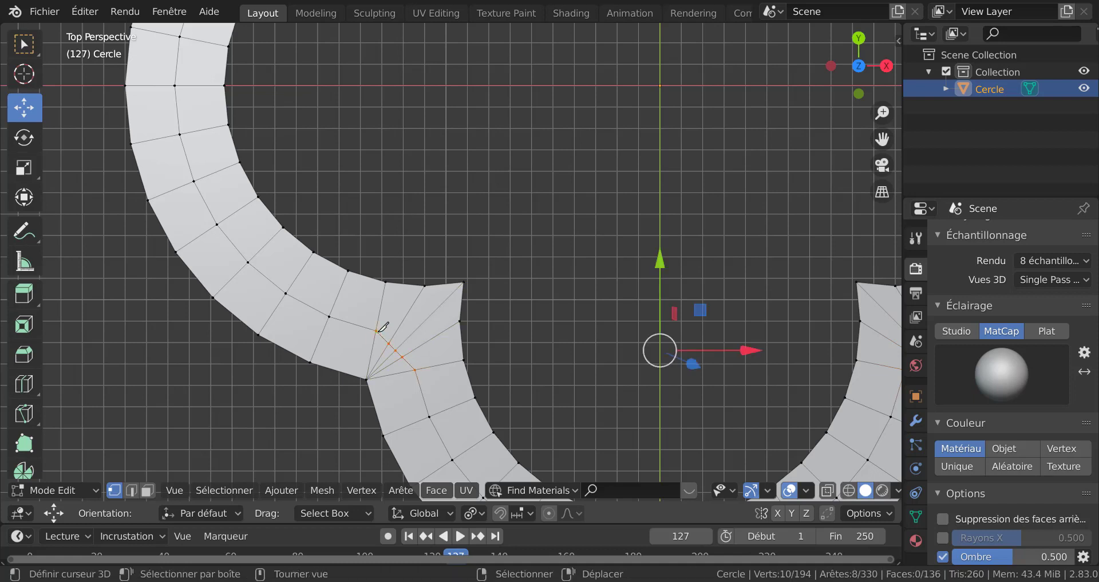
Step: Knife-cut across the upper left joint, linking the ends of the left and upper lobes' central loops
{"action": "scroll", "coordinate": [513, 227], "scroll_direction": "down", "scroll_amount": 3}
{"action": "middle_click_drag", "start_coordinate": [518, 270], "coordinate": [492, 453], "text": "shift"}
{"action": "scroll", "coordinate": [407, 380], "scroll_direction": "up", "scroll_amount": 2}
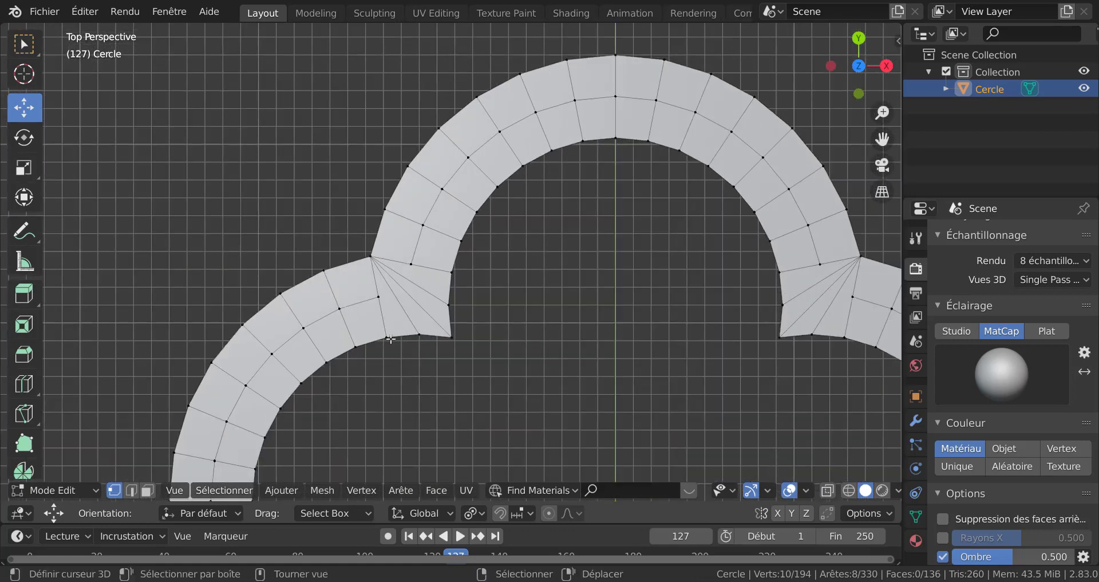
{"action": "key", "text": "k"}
{"action": "left_click", "coordinate": [378, 297]}
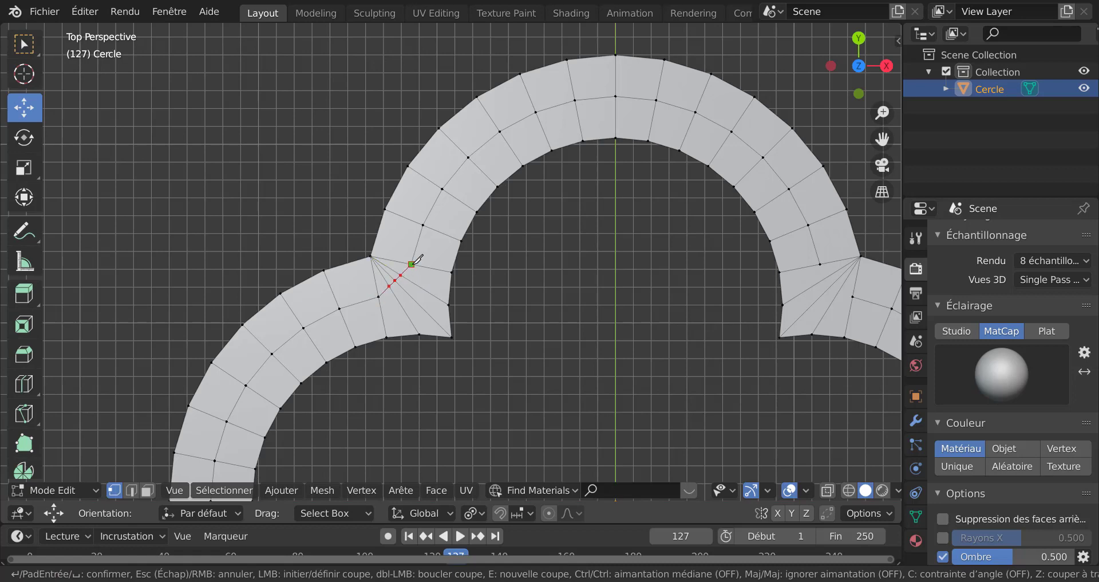
{"action": "left_click", "coordinate": [411, 264]}
{"action": "key", "text": "Return"}
Step: Knife-cut across the upper right joint, linking the ends of the upper and right lobes' central loops
{"action": "middle_click_drag", "start_coordinate": [622, 368], "coordinate": [391, 331], "text": "shift"}
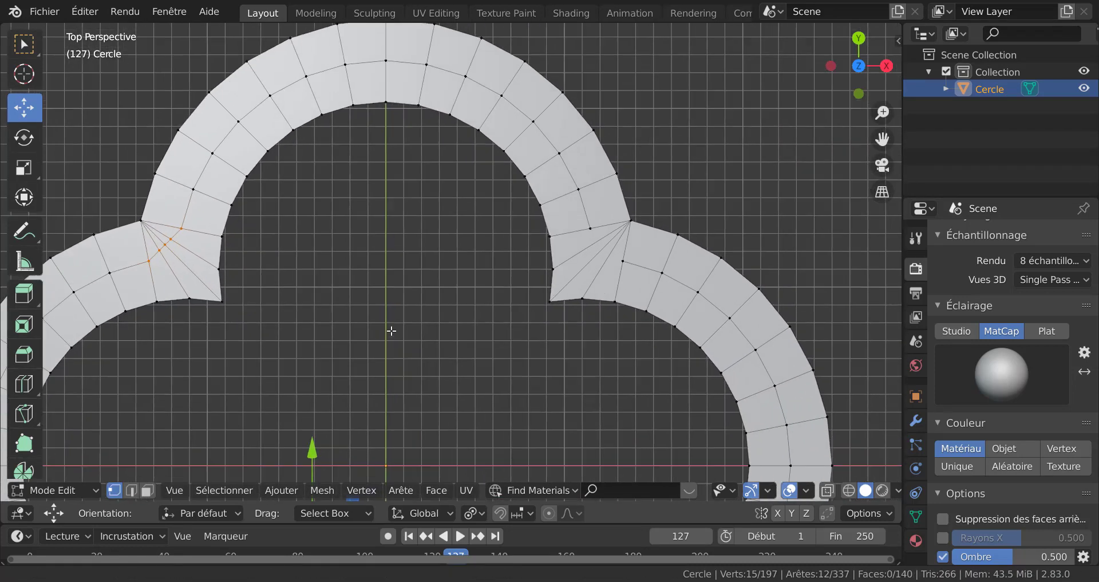
{"action": "key", "text": "k"}
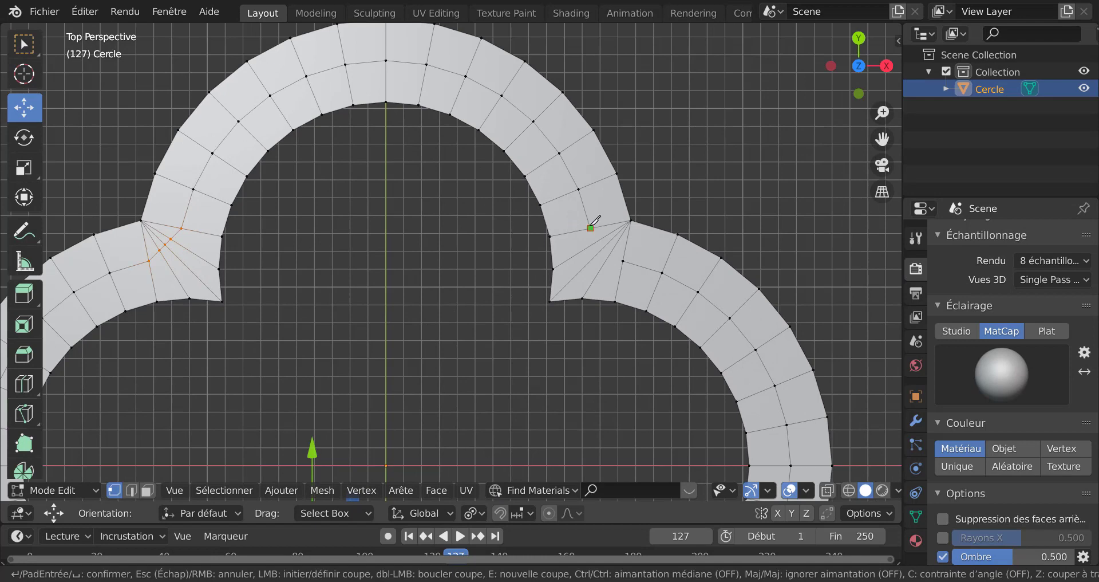
{"action": "left_click", "coordinate": [591, 227]}
{"action": "left_click", "coordinate": [623, 260]}
{"action": "key", "text": "Return"}
Step: Select the middle vertex of the knife cut at each of the four joints between the lobes
{"action": "scroll", "coordinate": [624, 279], "scroll_direction": "down", "scroll_amount": 3}
{"action": "scroll", "coordinate": [624, 279], "scroll_direction": "up", "scroll_amount": 2}
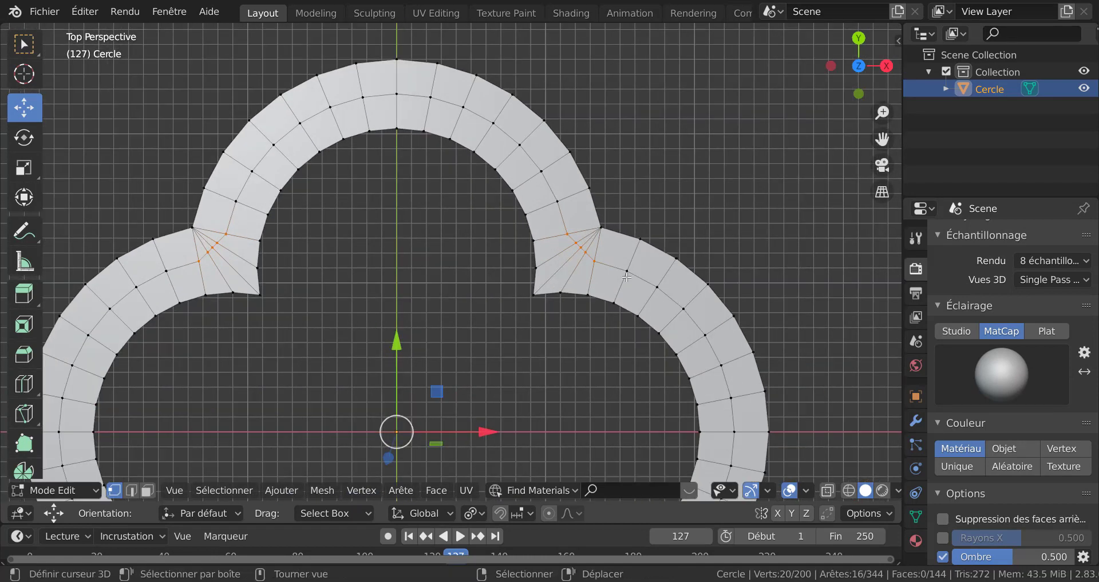
{"action": "scroll", "coordinate": [673, 275], "scroll_direction": "up", "scroll_amount": 1}
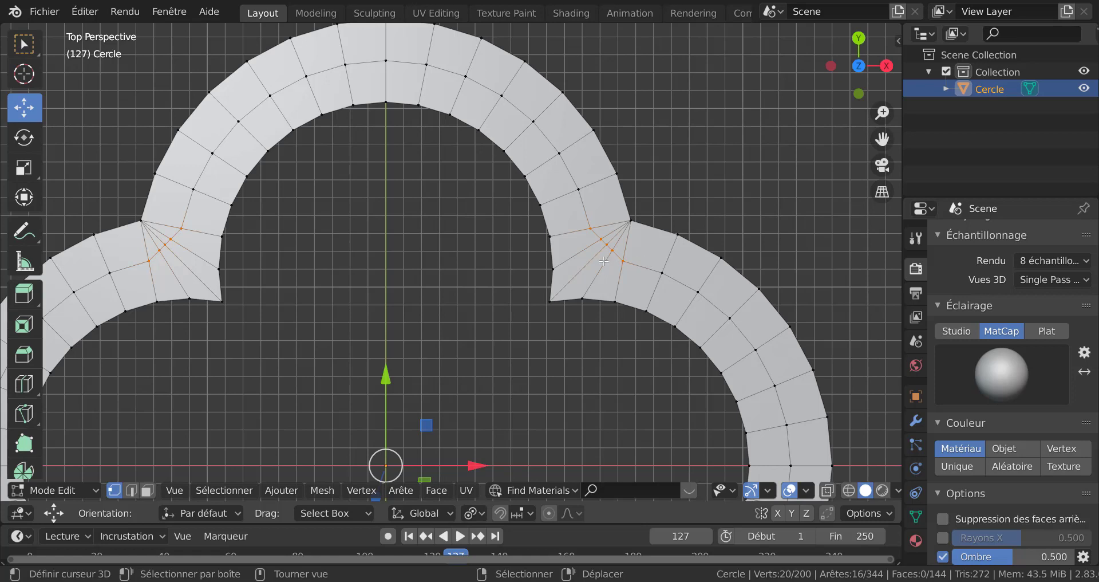
{"action": "left_click", "coordinate": [608, 243]}
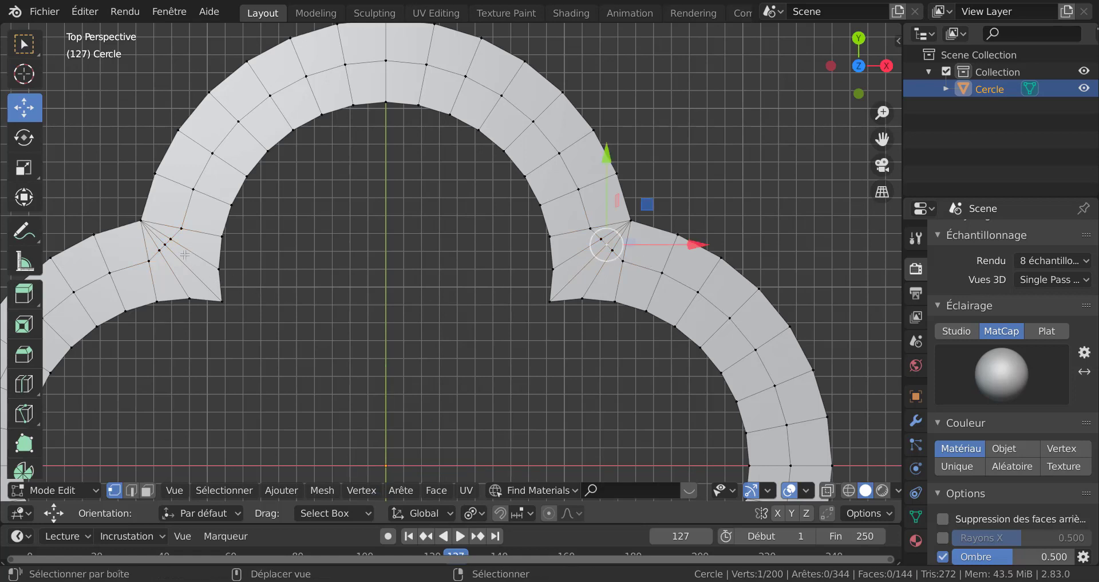
{"action": "left_click", "coordinate": [167, 245], "text": "shift"}
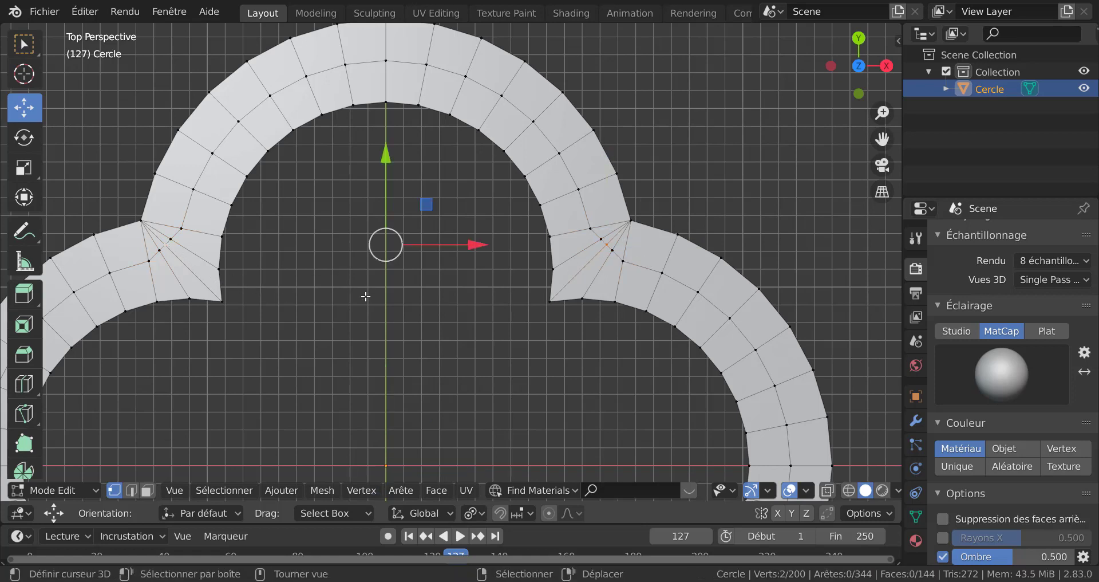
{"action": "scroll", "coordinate": [364, 298], "scroll_direction": "down", "scroll_amount": 3}
{"action": "middle_click_drag", "start_coordinate": [451, 301], "coordinate": [464, 71], "text": "shift"}
{"action": "scroll", "coordinate": [614, 311], "scroll_direction": "up", "scroll_amount": 3}
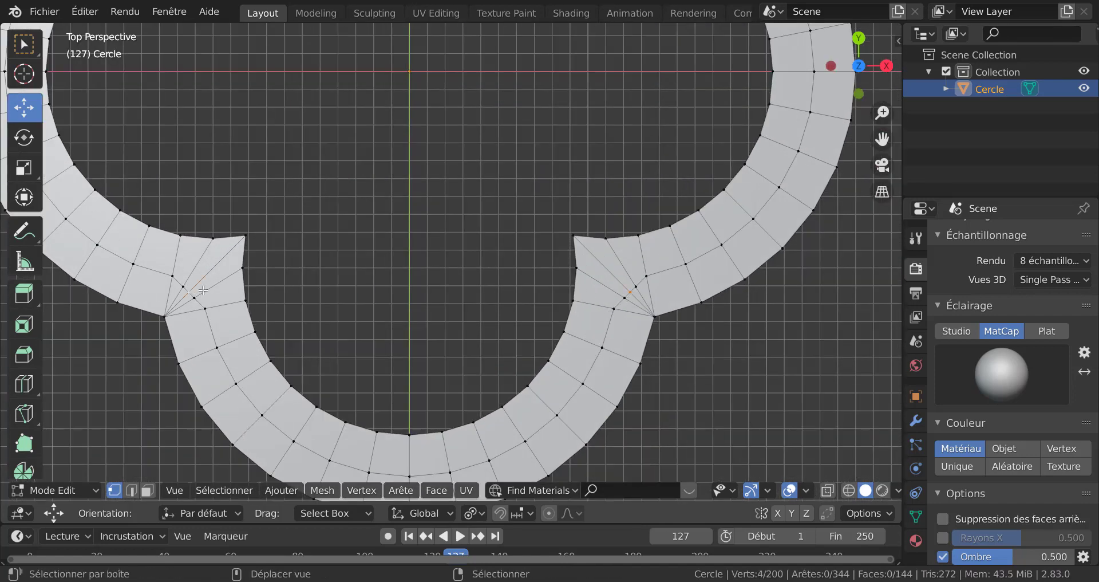
{"action": "middle_click_drag", "start_coordinate": [476, 295], "coordinate": [504, 440], "text": "shift"}
{"action": "middle_click_drag", "start_coordinate": [488, 364], "coordinate": [493, 422], "text": "shift"}
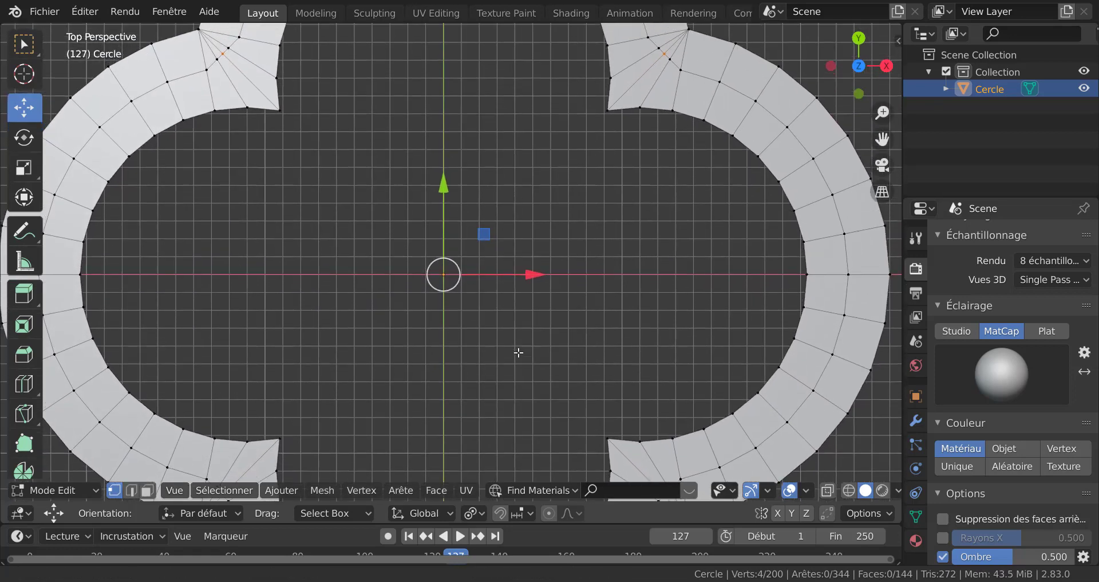
{"action": "middle_click_drag", "start_coordinate": [518, 353], "coordinate": [554, 426], "text": "shift"}
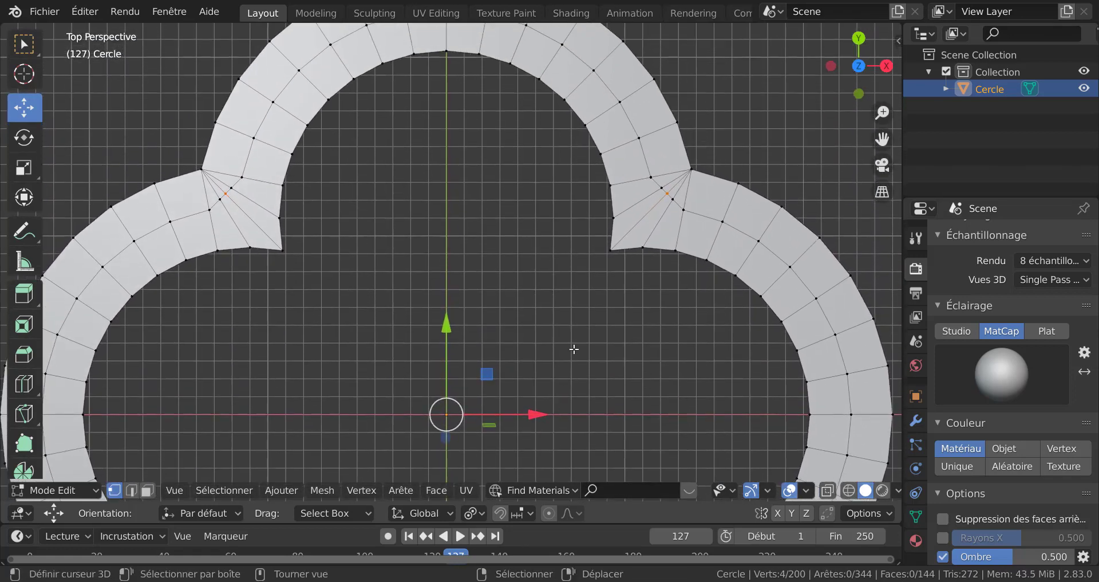
{"action": "scroll", "coordinate": [481, 412], "scroll_direction": "down", "scroll_amount": 3}
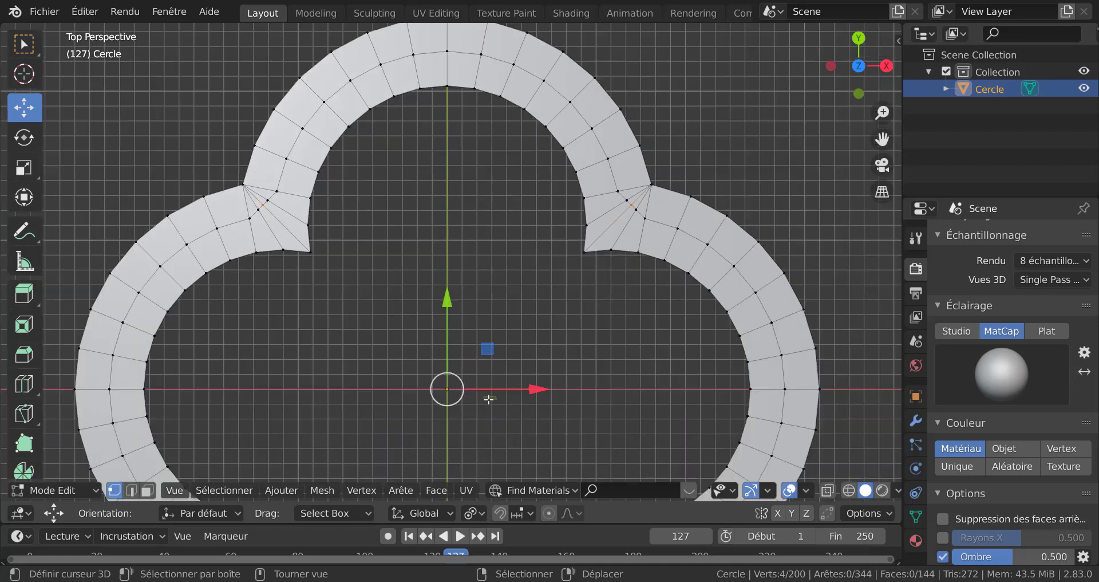
{"action": "middle_click_drag", "start_coordinate": [499, 331], "coordinate": [499, 300], "text": "shift"}
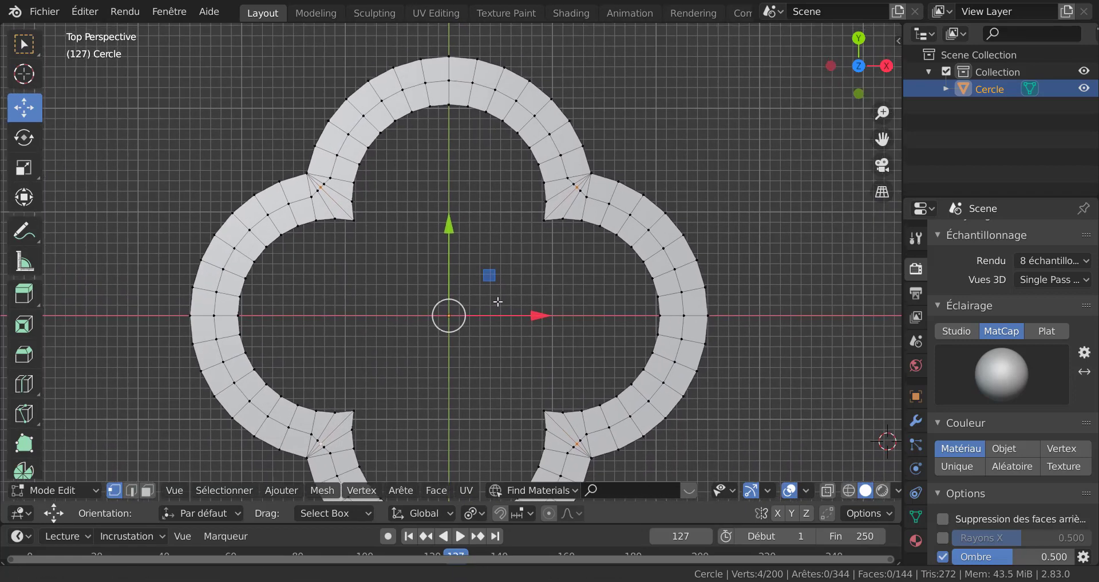
Step: Set the pivot point to Barycentre and scale the four selected joint vertices inward to about 0.937
{"action": "left_click", "coordinate": [474, 513]}
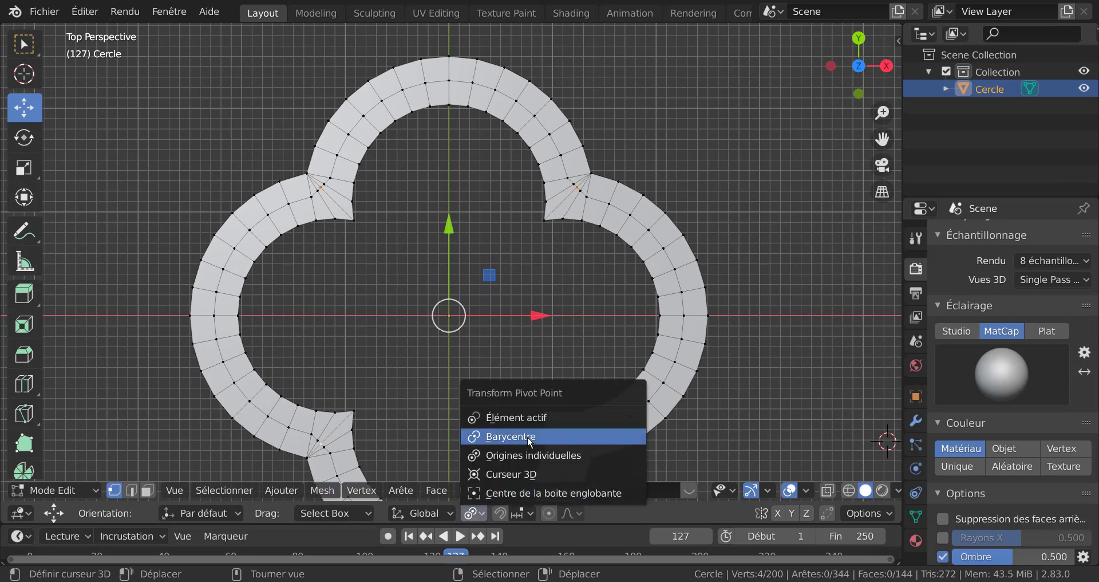
{"action": "left_click", "coordinate": [527, 436]}
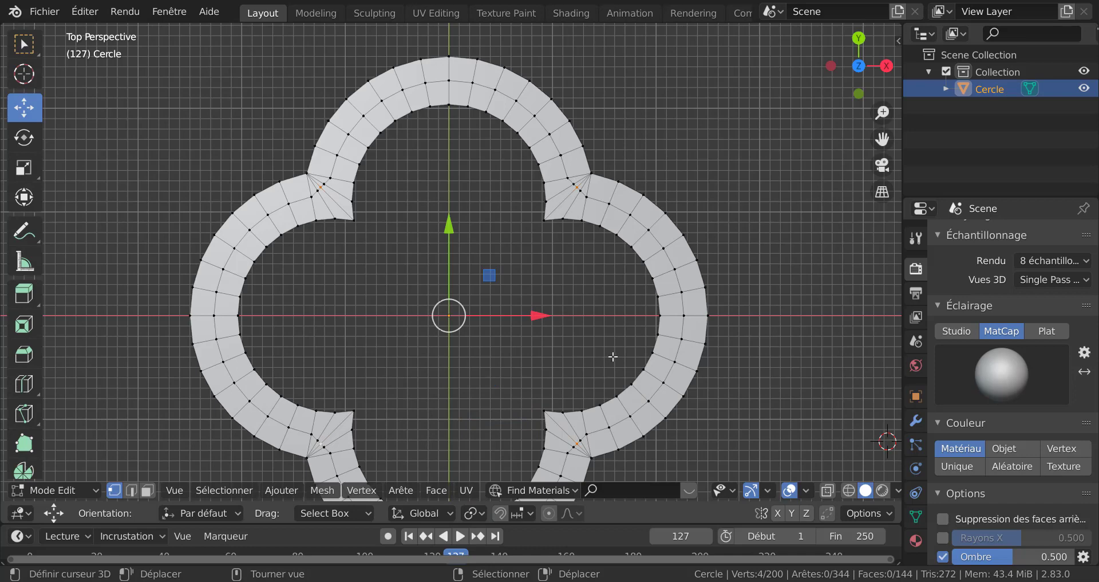
{"action": "key", "text": "s"}
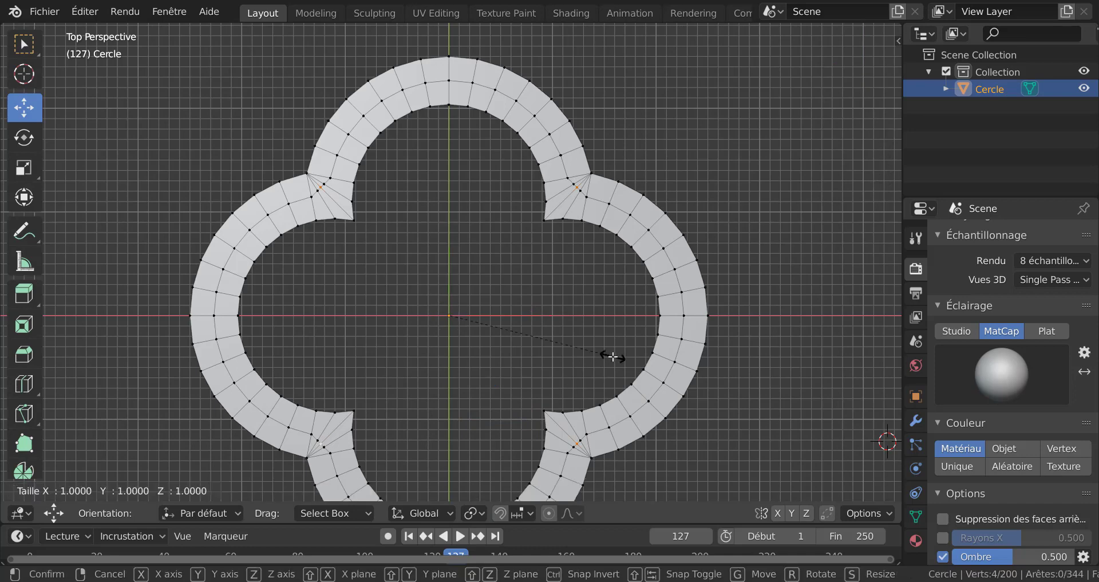
{"action": "left_click", "coordinate": [516, 310]}
Step: Select the two central-loop vertices flanking the middle vertex at each of the four joints between the lobes
{"action": "scroll", "coordinate": [596, 215], "scroll_direction": "up", "scroll_amount": 2}
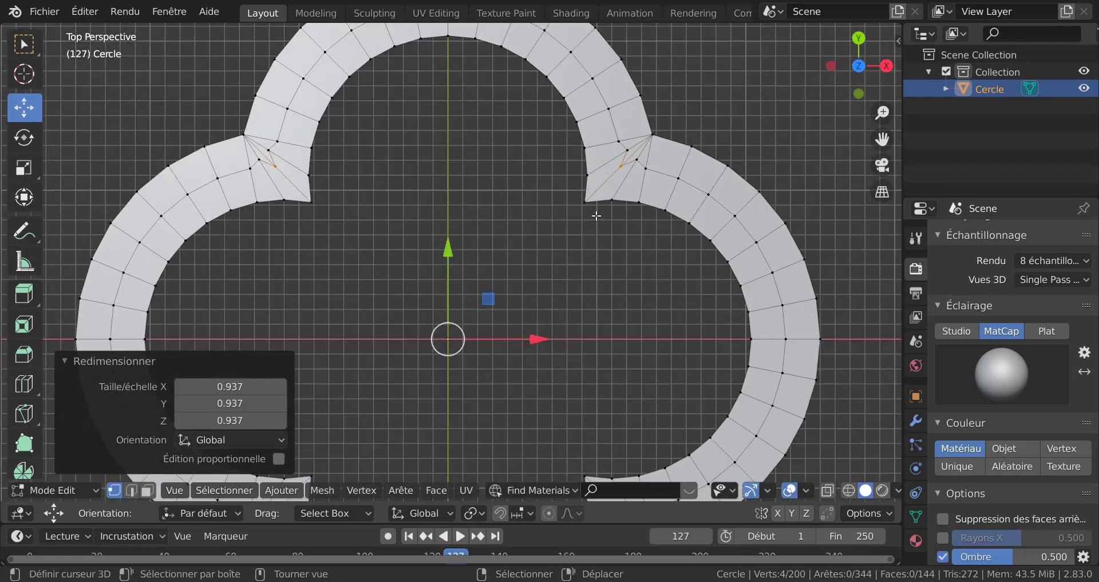
{"action": "left_click", "coordinate": [637, 160]}
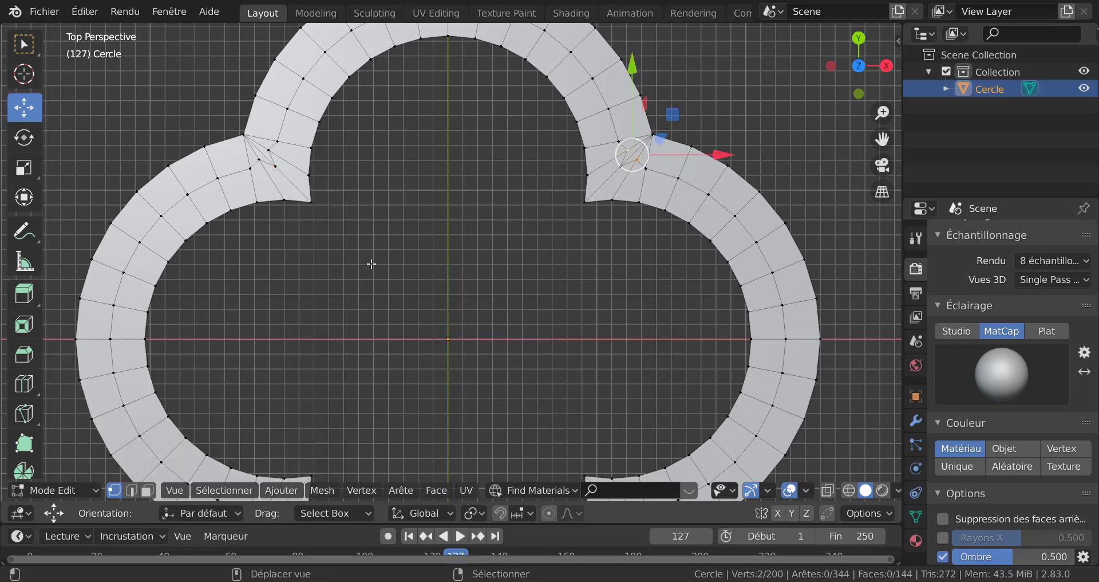
{"action": "left_click", "coordinate": [266, 158], "text": "shift"}
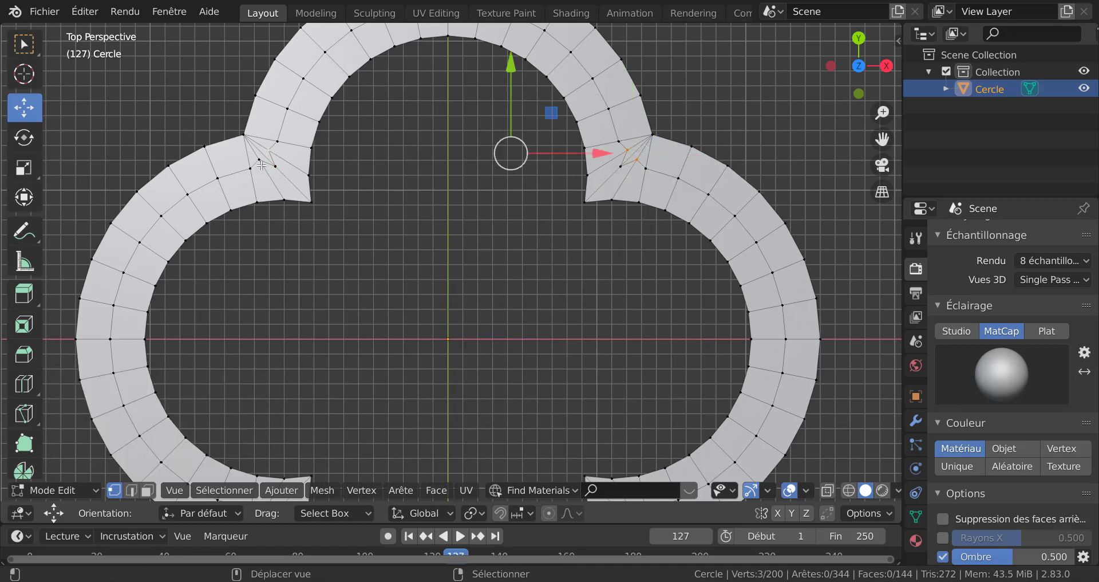
{"action": "right_click", "coordinate": [261, 159], "text": "shift"}
{"action": "scroll", "coordinate": [368, 297], "scroll_direction": "down", "scroll_amount": 3}
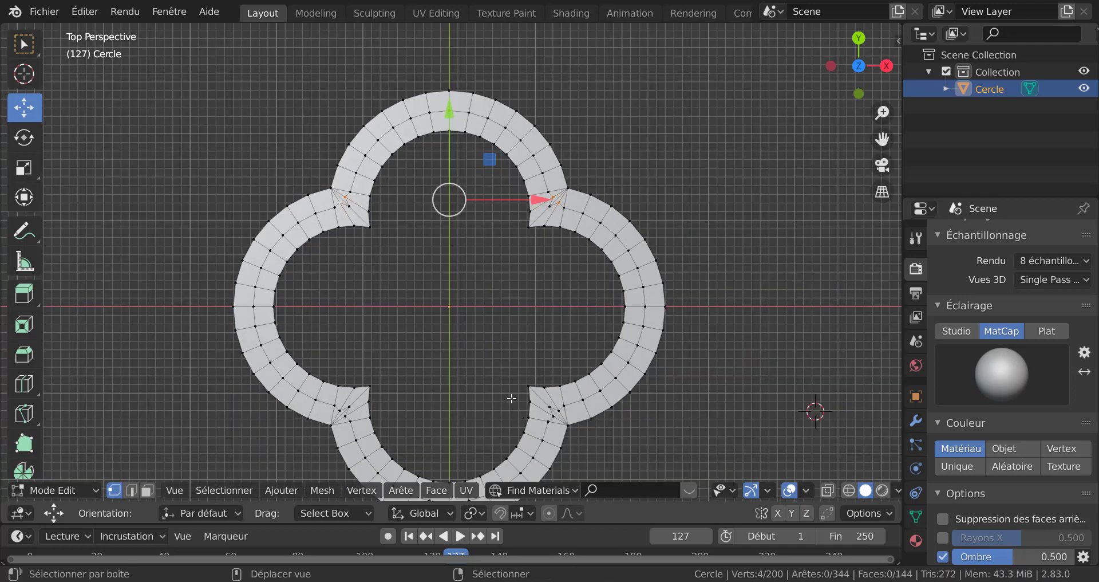
{"action": "middle_click_drag", "start_coordinate": [521, 417], "coordinate": [466, 280], "text": "shift"}
{"action": "scroll", "coordinate": [466, 280], "scroll_direction": "up", "scroll_amount": 3}
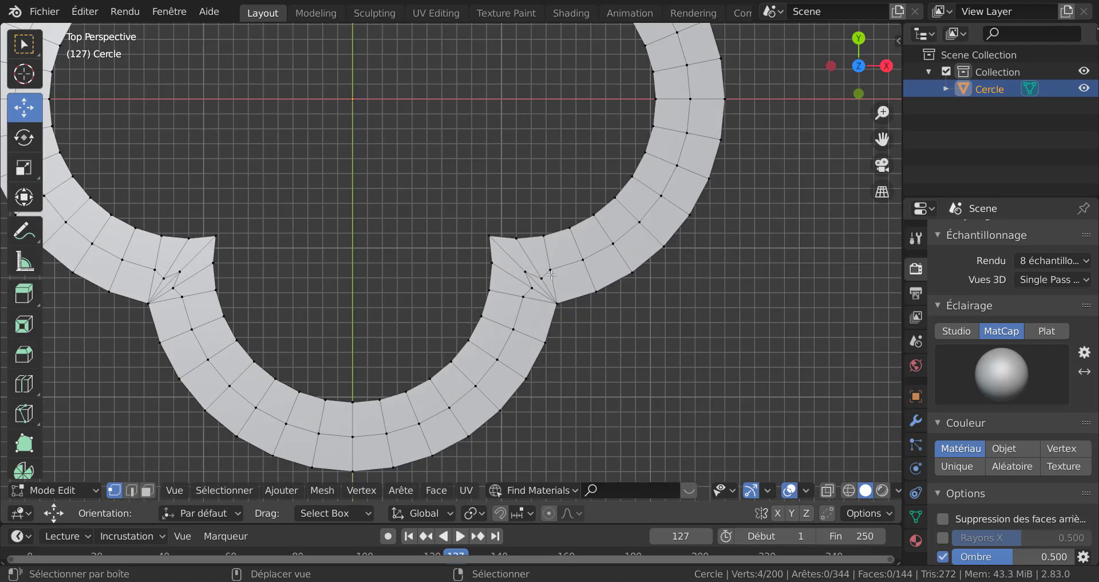
{"action": "right_click", "coordinate": [532, 288], "text": "shift"}
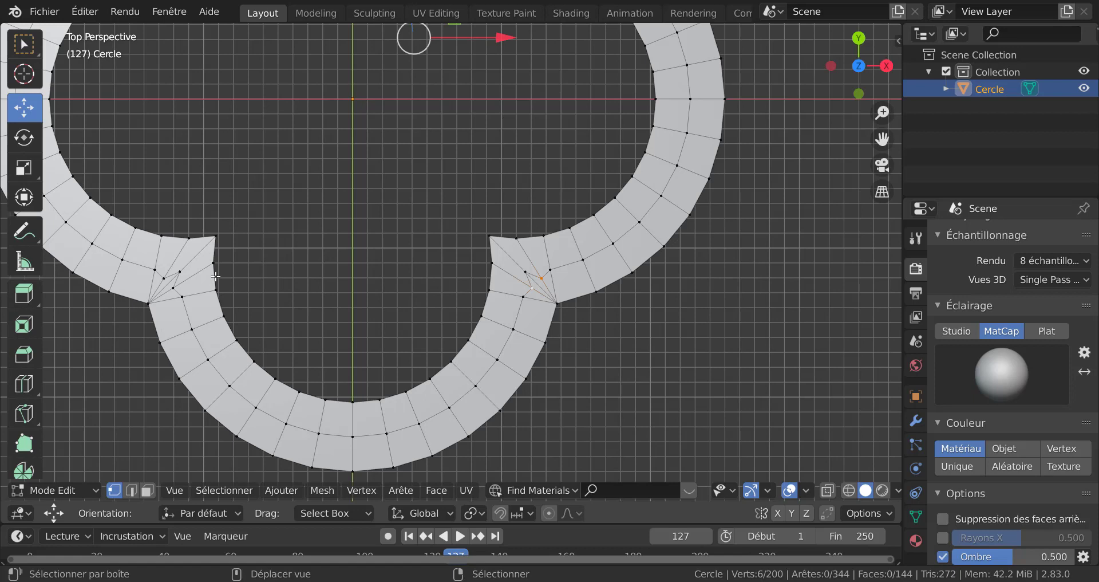
{"action": "right_click", "coordinate": [174, 290], "text": "shift"}
{"action": "right_click", "coordinate": [165, 278], "text": "shift"}
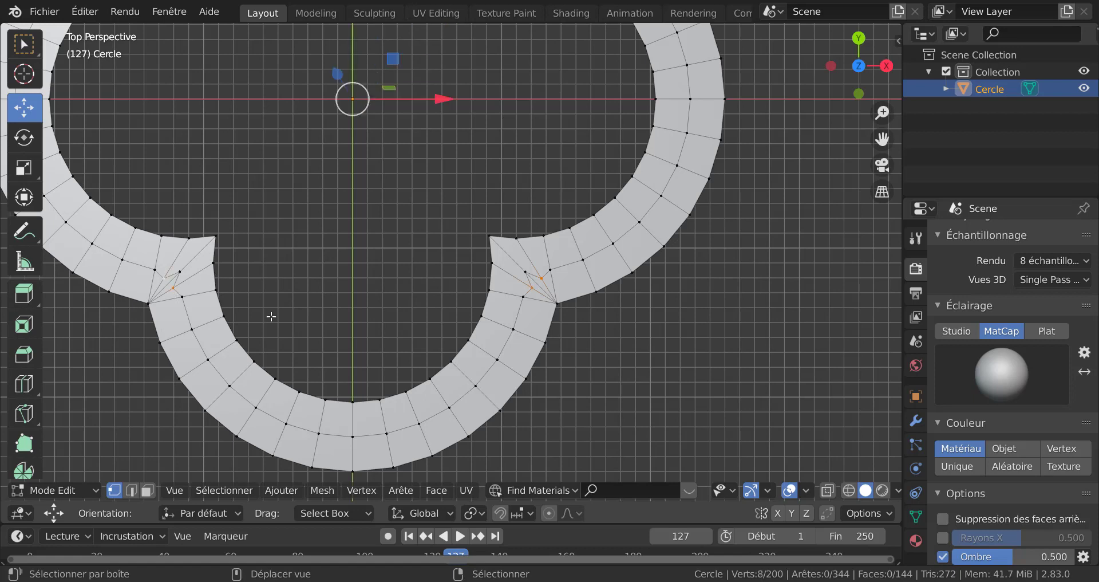
Step: Scale the eight selected joint vertices inward to about 0.965
{"action": "middle_click_drag", "start_coordinate": [652, 422], "coordinate": [736, 410], "text": "shift"}
{"action": "key", "text": "s"}
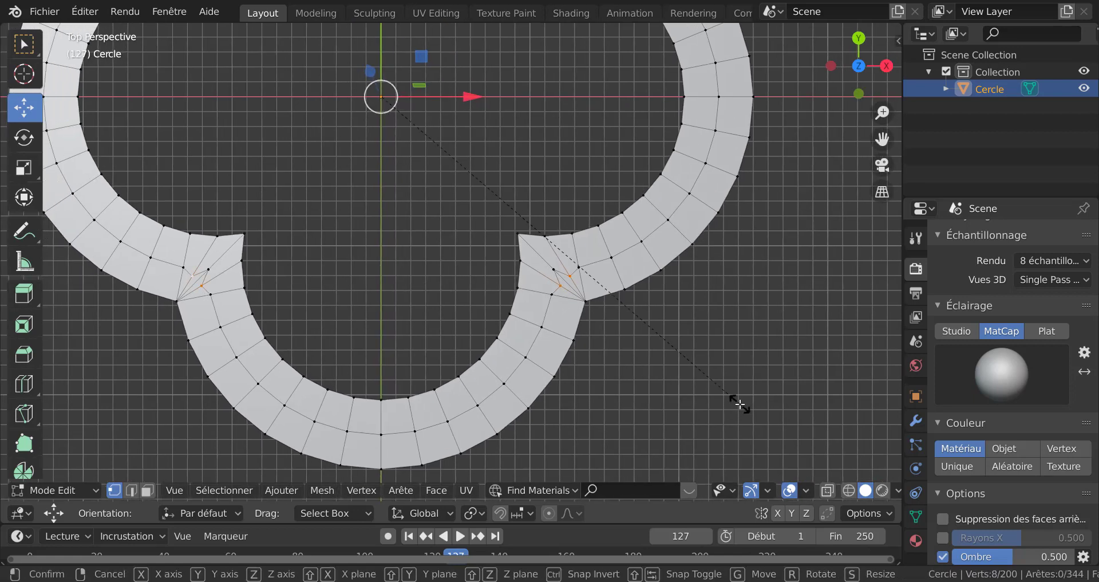
{"action": "left_click", "coordinate": [618, 292]}
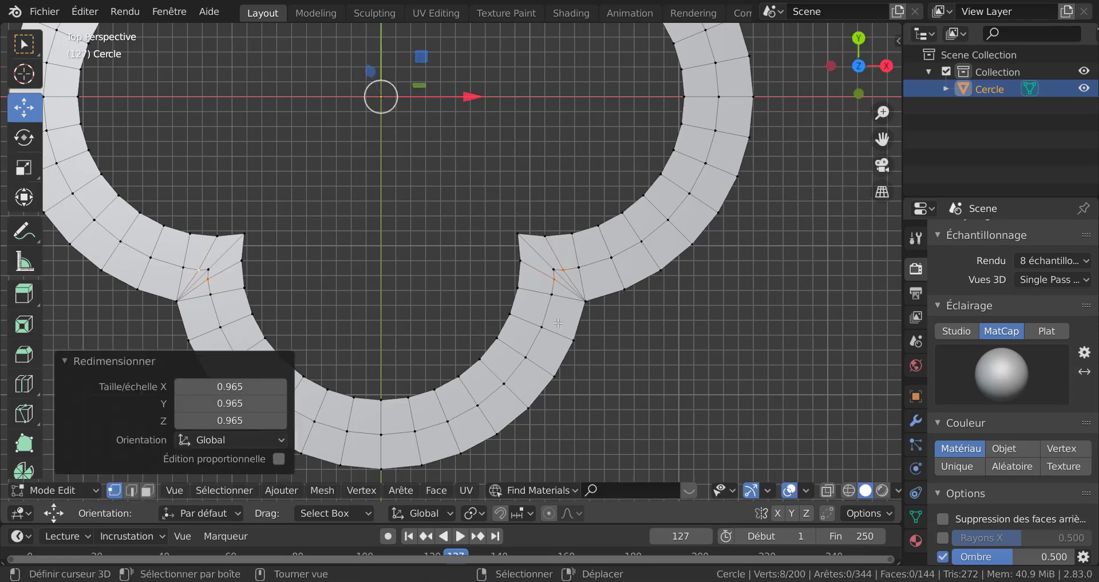
{"action": "key", "text": "Home"}
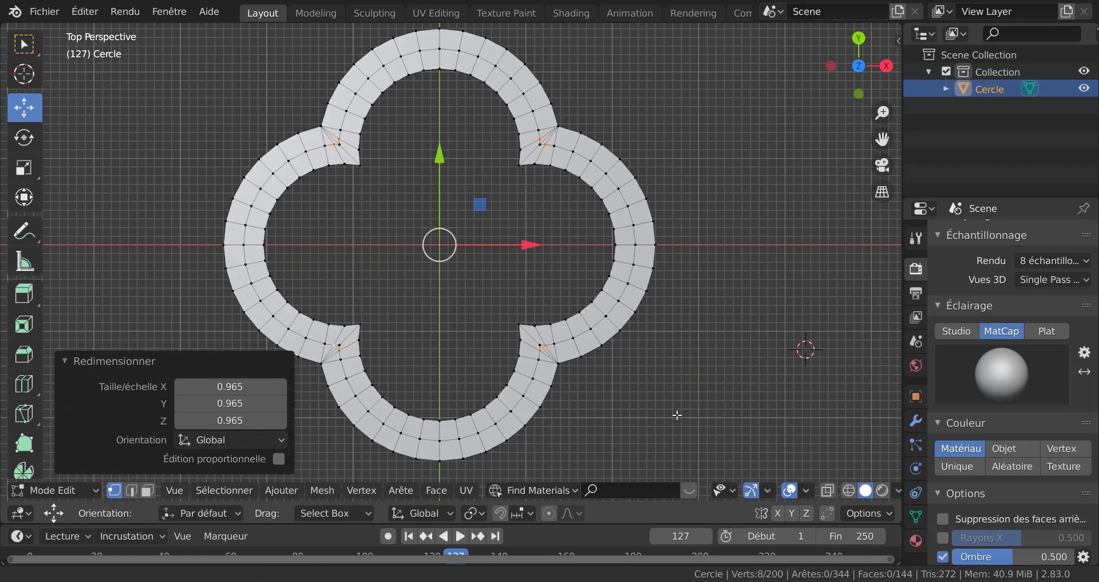
Step: Select the quatrefoil's central and outer edge loops and raise them along Z above the inner edge
{"action": "left_click", "coordinate": [617, 295], "text": "alt"}
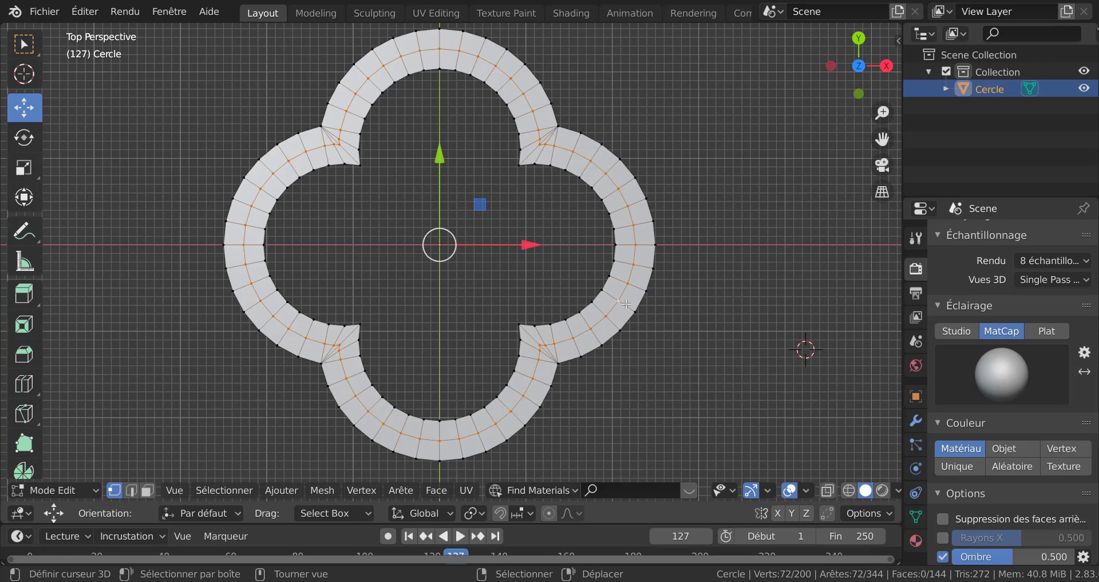
{"action": "middle_click_drag", "start_coordinate": [710, 388], "coordinate": [709, 309]}
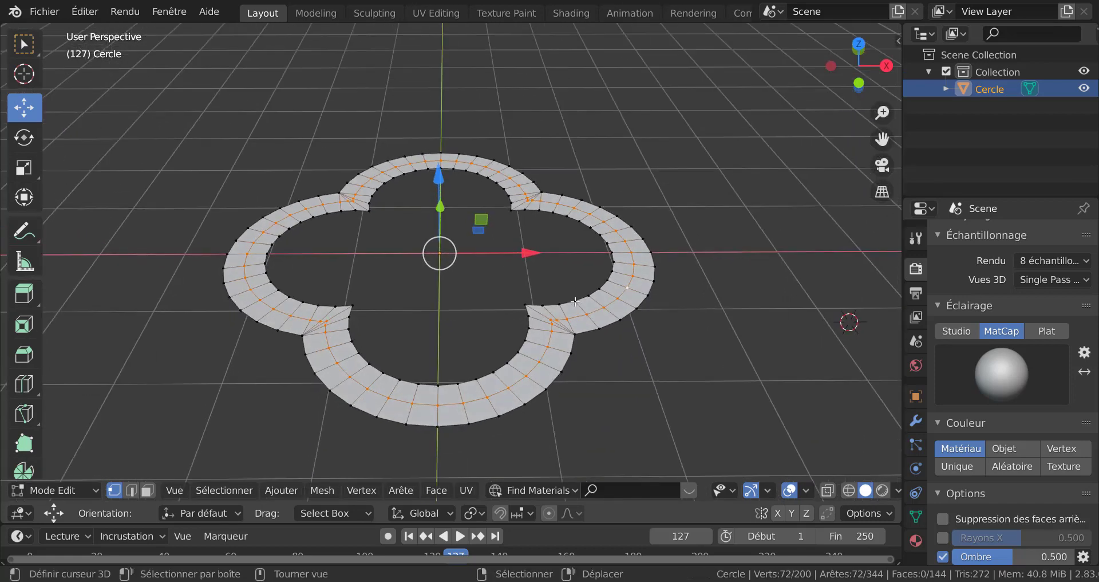
{"action": "middle_click_drag", "start_coordinate": [657, 348], "coordinate": [640, 316]}
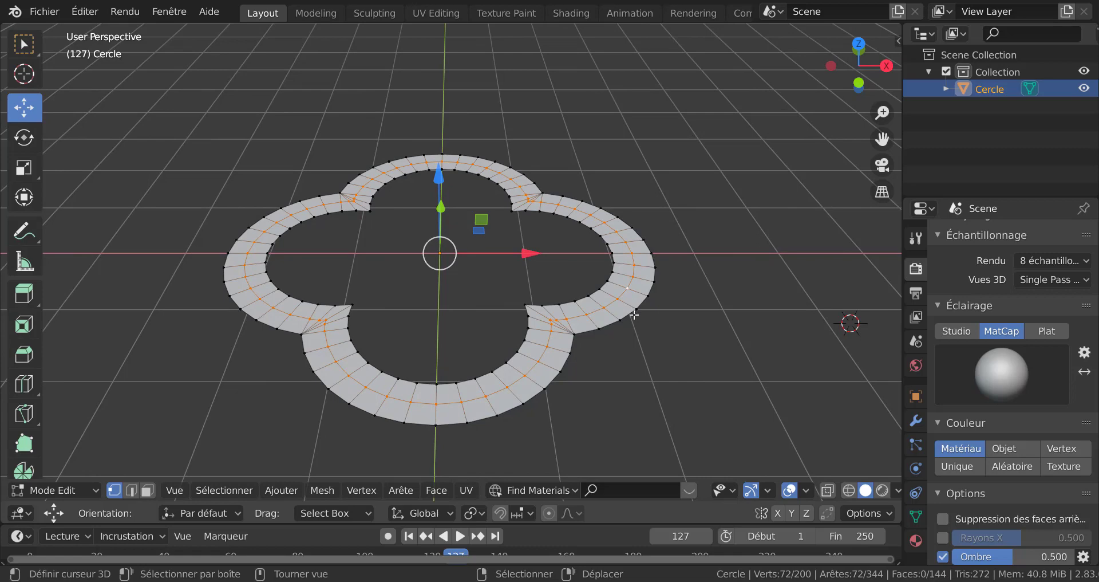
{"action": "left_click", "coordinate": [633, 316], "text": "alt+shift"}
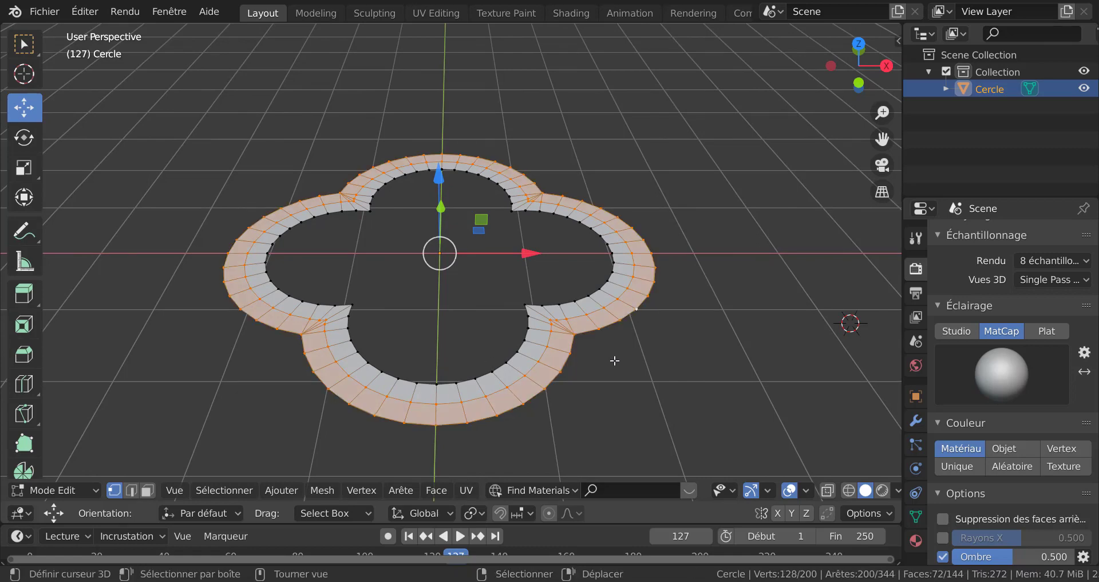
{"action": "middle_click_drag", "start_coordinate": [643, 388], "coordinate": [646, 380]}
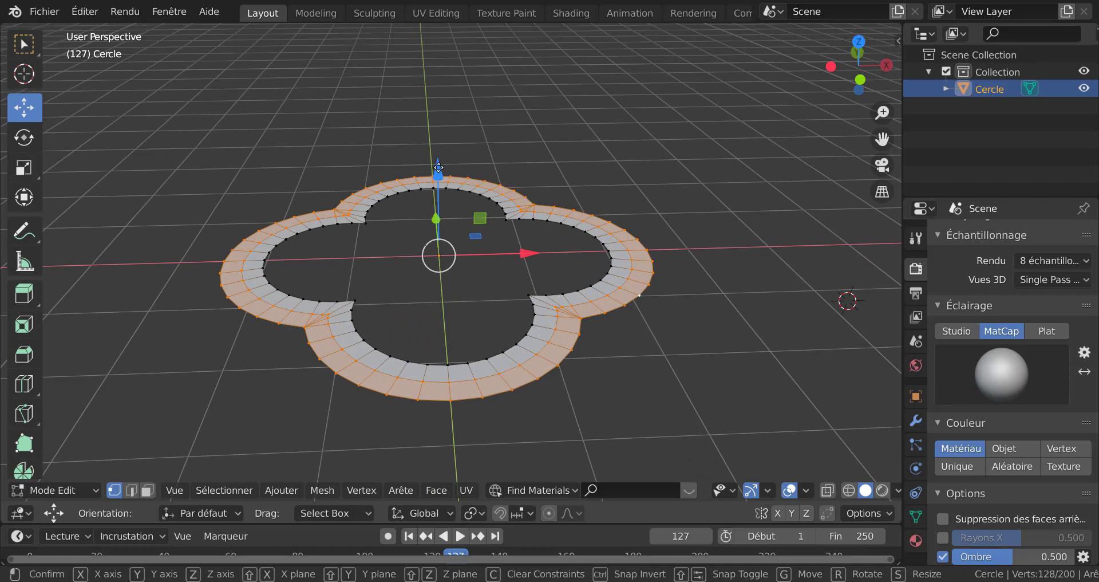
{"action": "left_click_drag", "start_coordinate": [437, 170], "coordinate": [443, 155]}
{"action": "key", "text": "Tab"}
{"action": "middle_click_drag", "start_coordinate": [614, 216], "coordinate": [605, 273]}
{"action": "key", "text": "Tab"}
Step: Select the outer and inner boundary loops and extrude them about 0.504 m downward along Z
{"action": "middle_click_drag", "start_coordinate": [681, 261], "coordinate": [625, 333]}
{"action": "left_click", "coordinate": [661, 256], "text": "alt"}
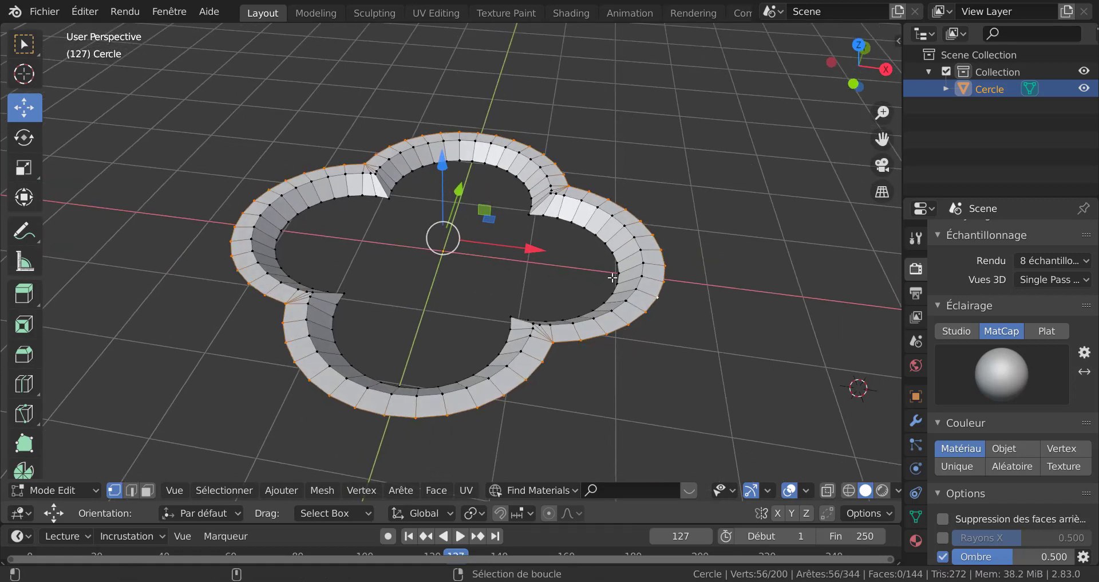
{"action": "left_click", "coordinate": [572, 331], "text": "alt+shift"}
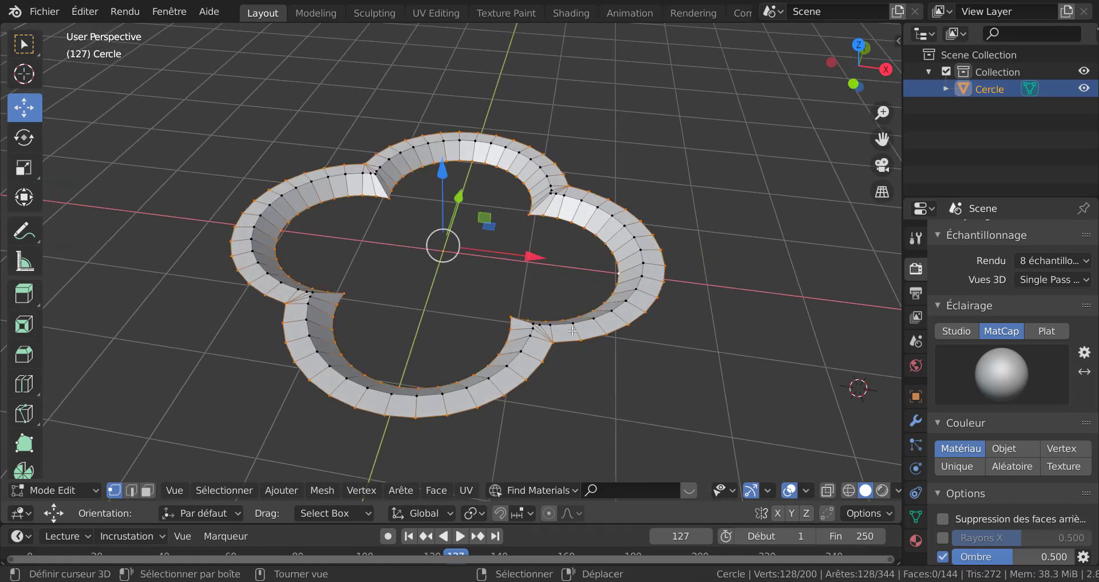
{"action": "middle_click_drag", "start_coordinate": [583, 362], "coordinate": [663, 303]}
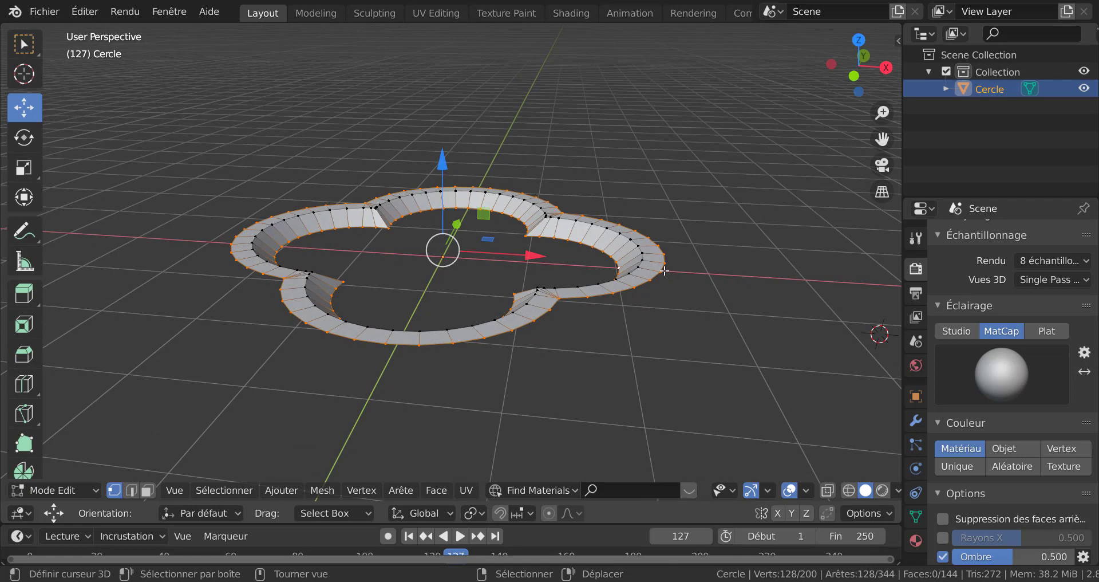
{"action": "key", "text": "e"}
{"action": "key", "text": "z"}
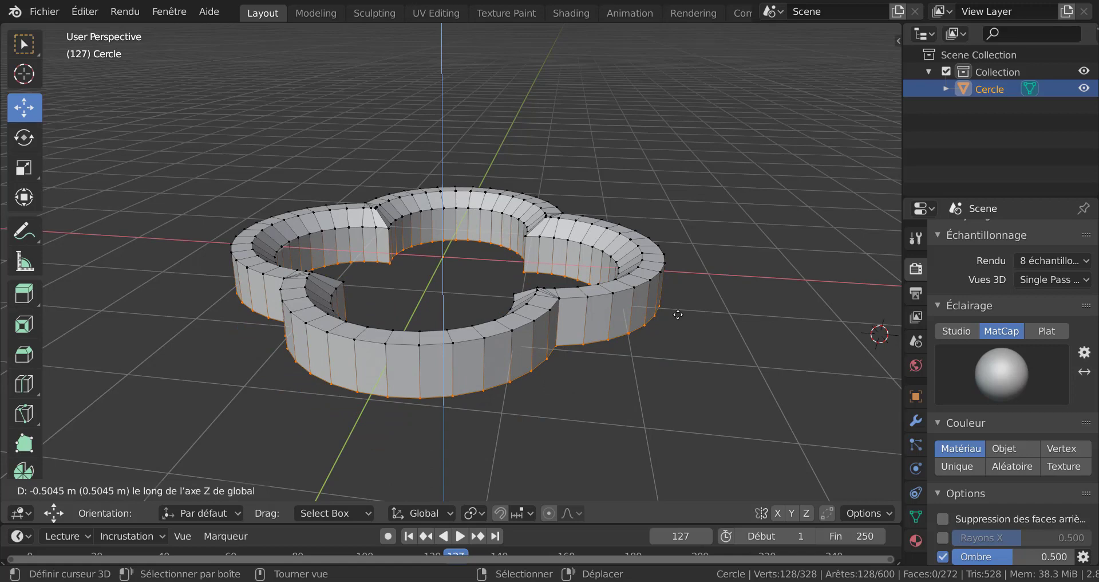
{"action": "left_click", "coordinate": [678, 314]}
{"action": "middle_click_drag", "start_coordinate": [647, 366], "coordinate": [652, 277]}
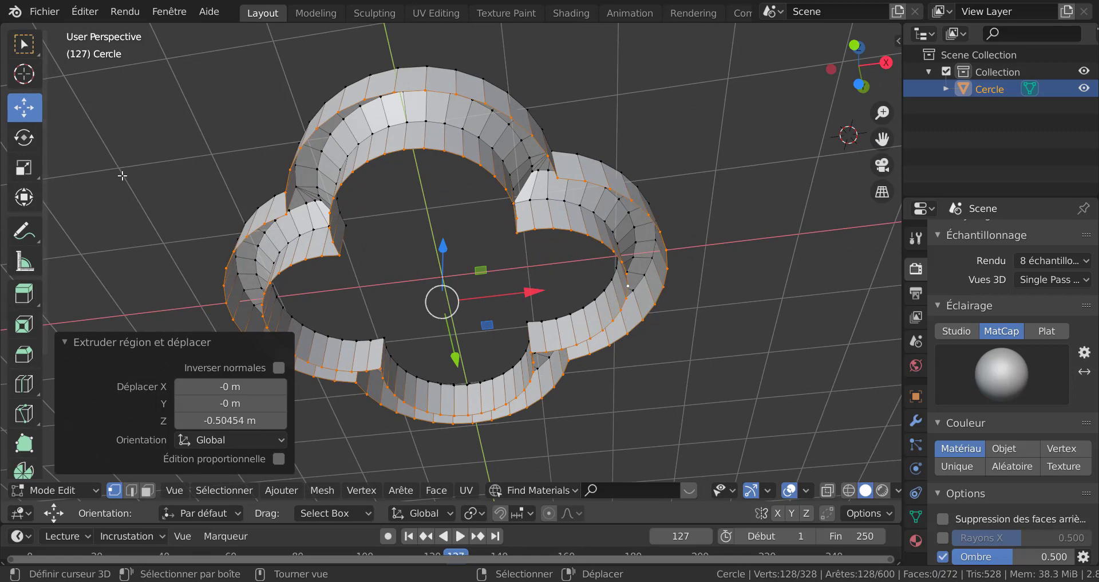
Step: Bridge the two extruded lower edge loops with LoopTools to close the underside of the frame
{"action": "key", "text": "q"}
{"action": "mouse_move", "coordinate": [122, 176]}
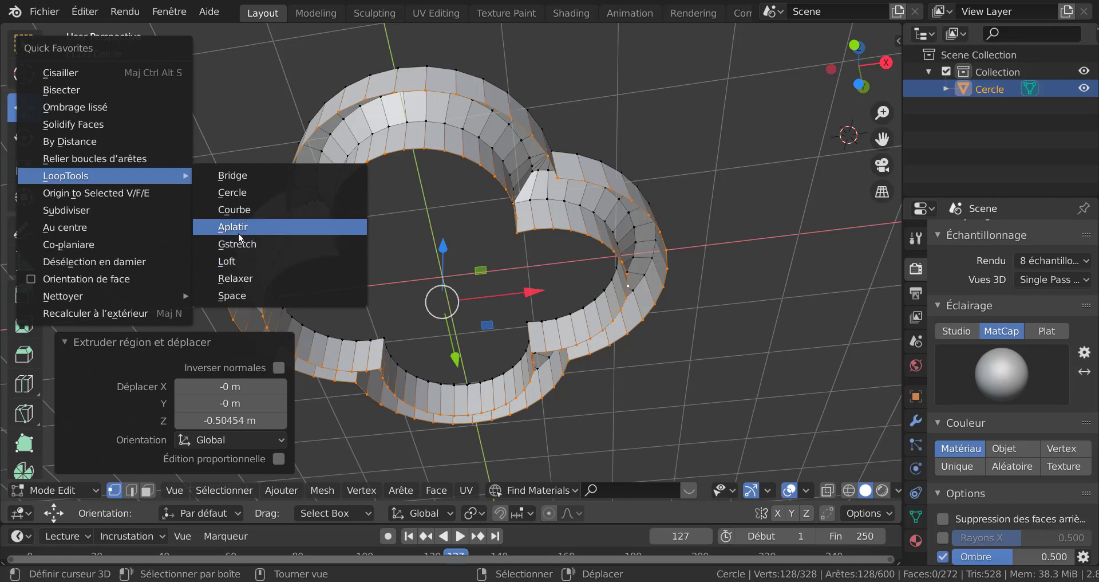
{"action": "left_click", "coordinate": [240, 180]}
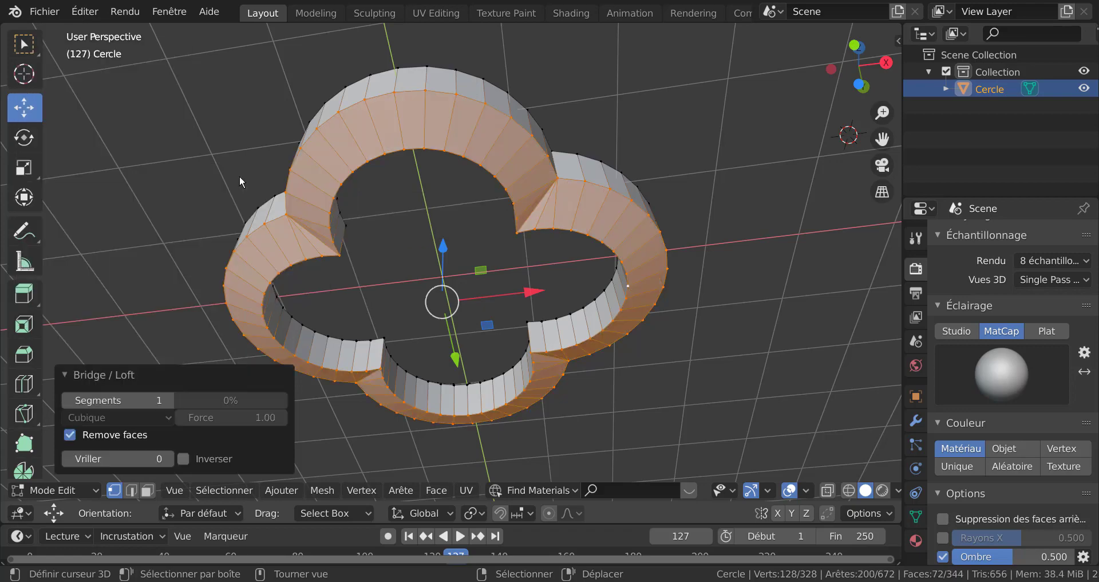
{"action": "scroll", "coordinate": [744, 289], "scroll_direction": "down", "scroll_amount": 3}
Step: Flatten the underside by scaling it to 0 along Z, raise it about 0.25 m, and return to Object Mode
{"action": "middle_click_drag", "start_coordinate": [692, 234], "coordinate": [720, 293]}
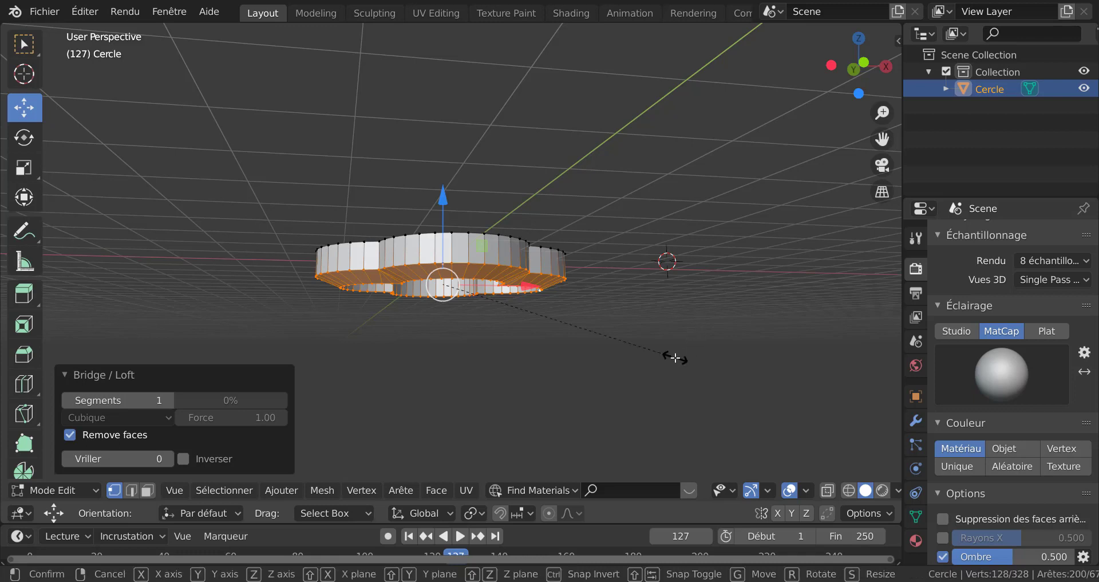
{"action": "type", "text": "sz"}
{"action": "type", "text": "0"}
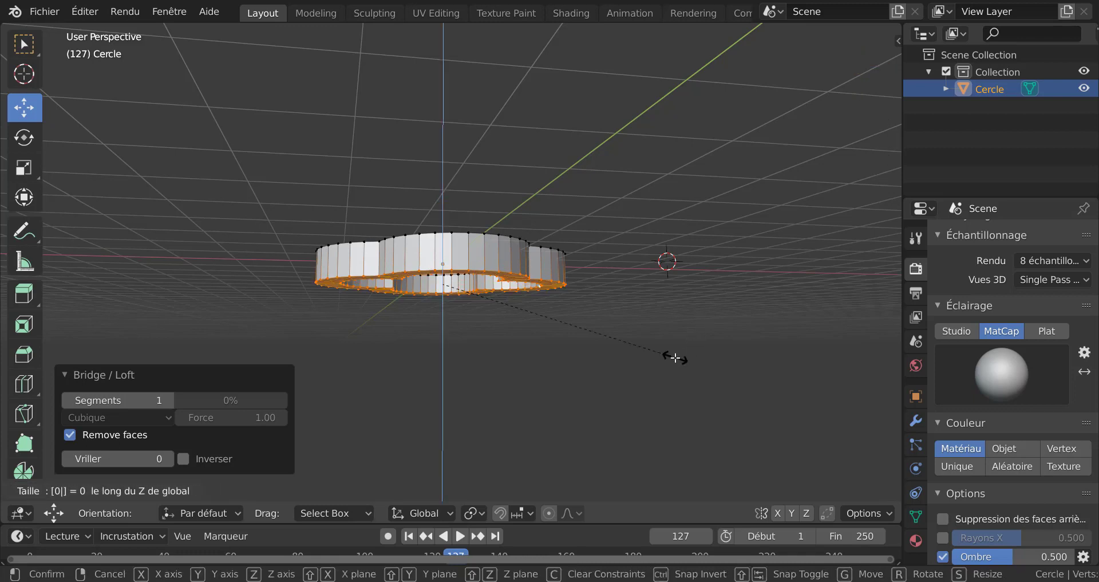
{"action": "key", "text": "Return"}
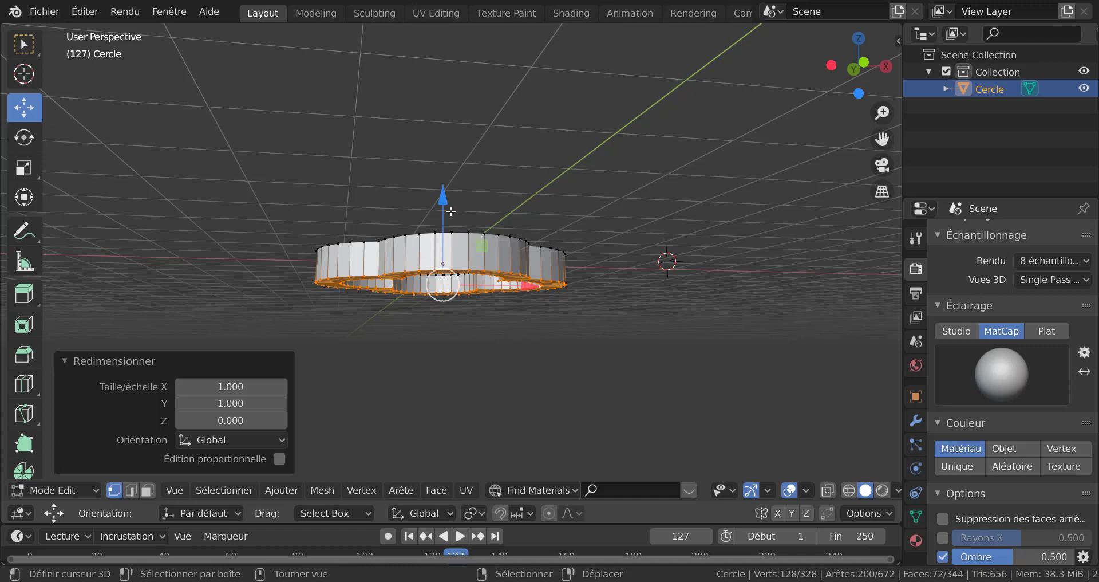
{"action": "key", "text": "g"}
{"action": "key", "text": "z"}
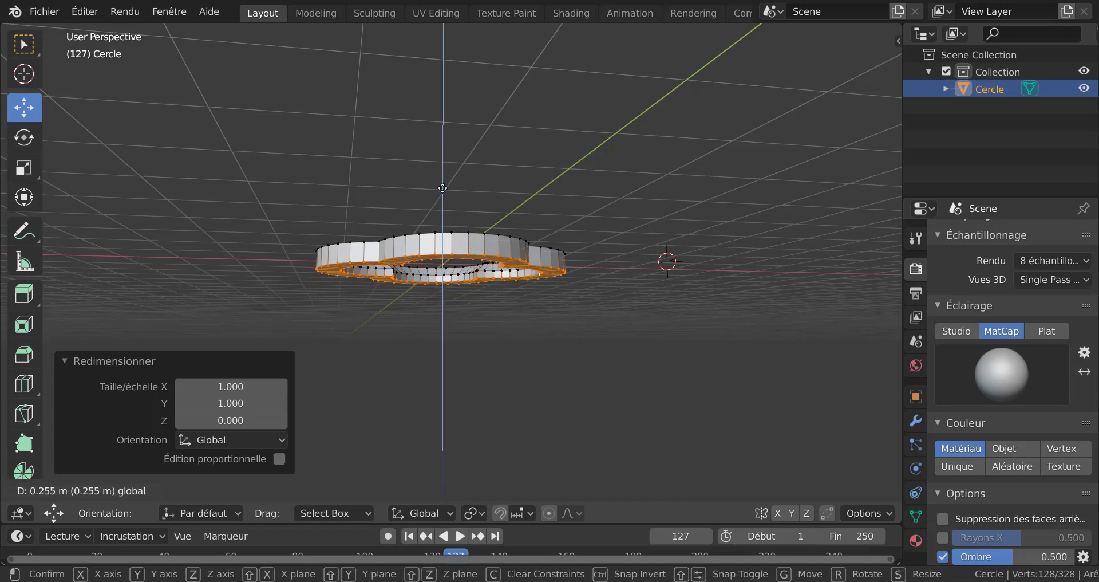
{"action": "left_click", "coordinate": [442, 194]}
{"action": "middle_click_drag", "start_coordinate": [481, 183], "coordinate": [654, 414]}
{"action": "key", "text": "Tab"}
{"action": "scroll", "coordinate": [617, 254], "scroll_direction": "up", "scroll_amount": 3}
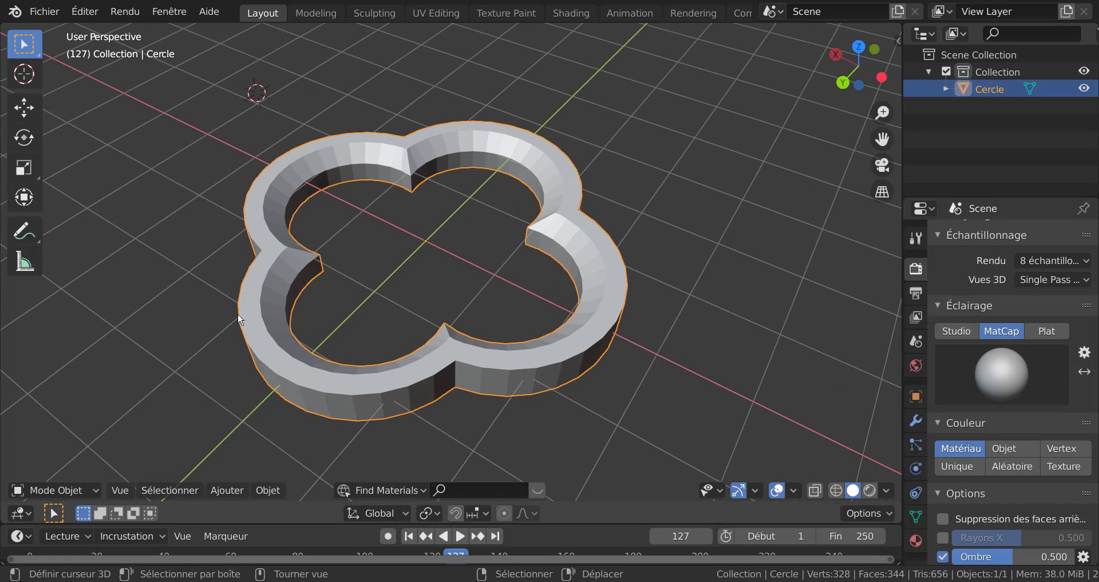
Step: Switch to the top orthographic view and reopen the quatrefoil frame in Edit Mode
{"action": "key", "text": "KP_7"}
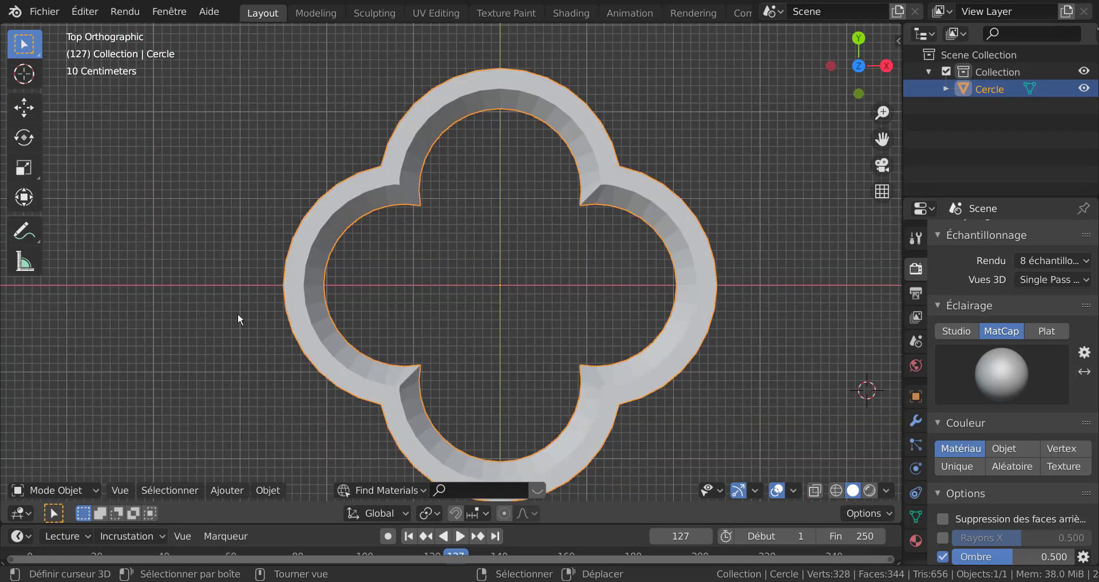
{"action": "middle_click_drag", "start_coordinate": [194, 275], "coordinate": [148, 262], "text": "shift"}
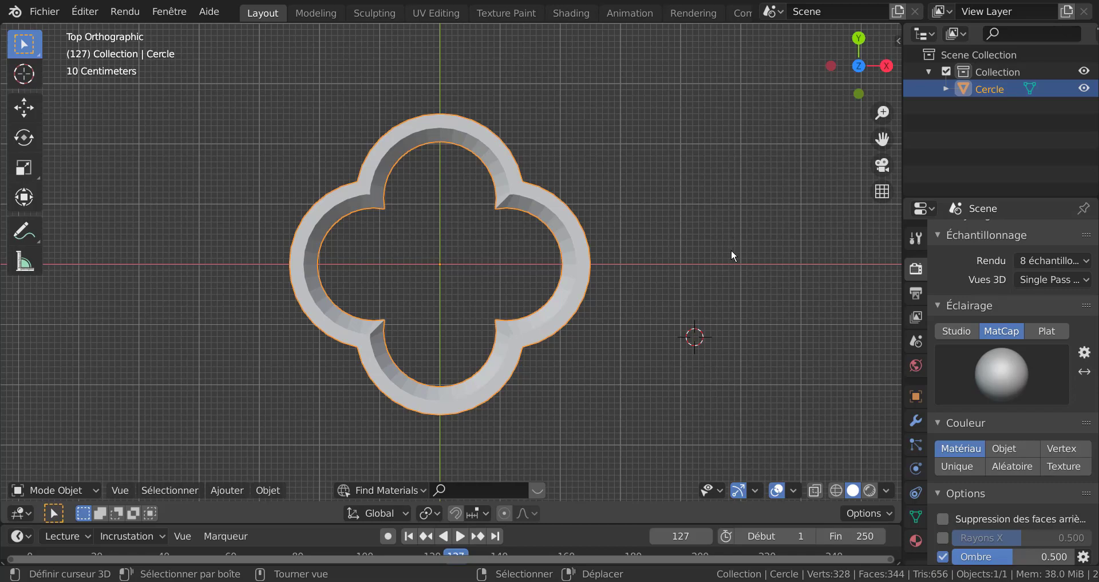
{"action": "key", "text": "alt+Tab"}
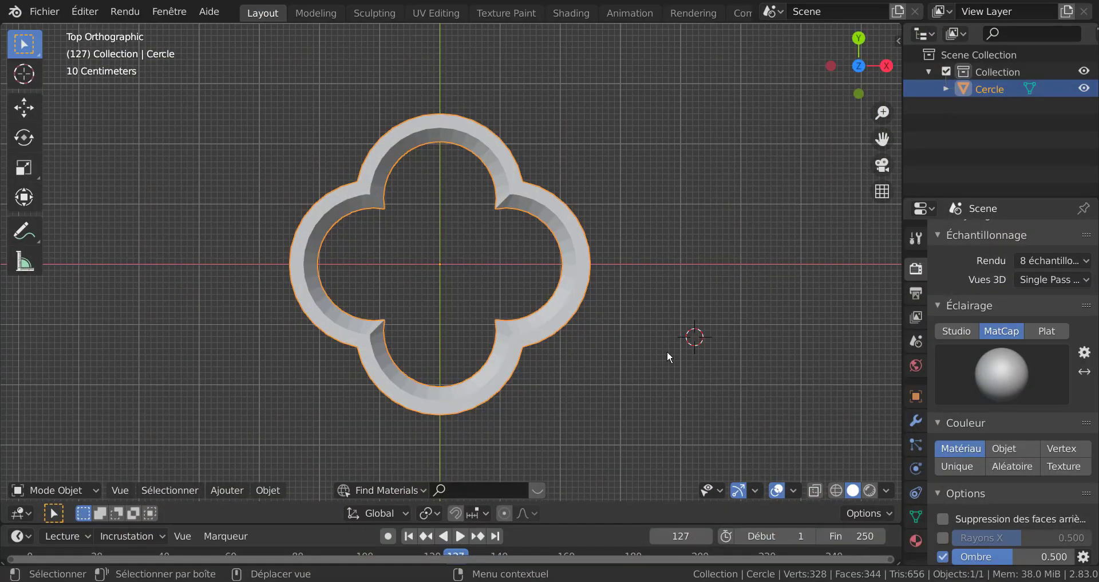
{"action": "scroll", "coordinate": [664, 338], "scroll_direction": "down", "scroll_amount": 1}
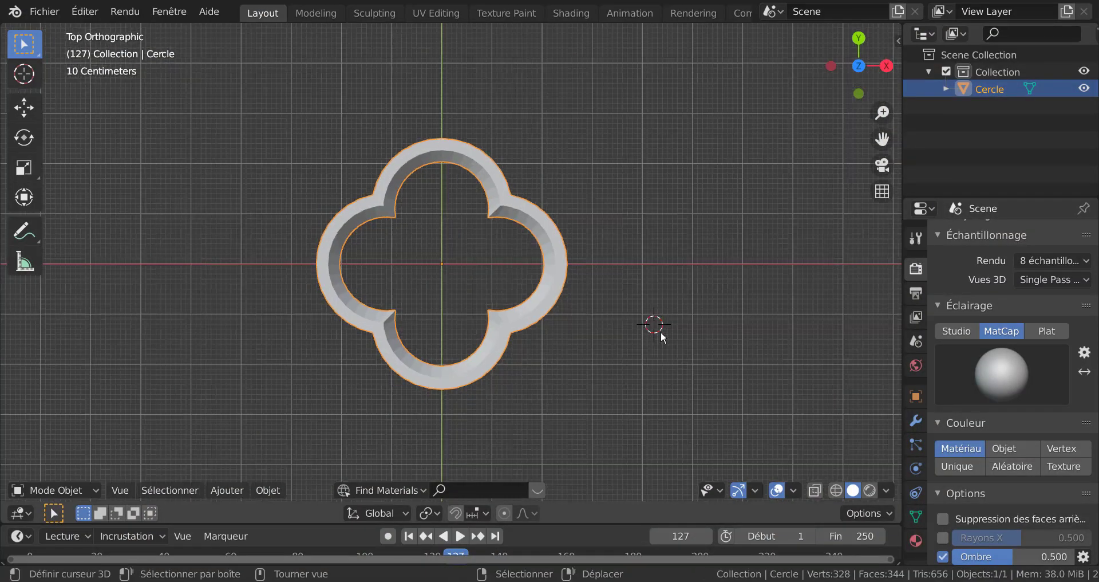
{"action": "key", "text": "Tab"}
{"action": "scroll", "coordinate": [567, 295], "scroll_direction": "up", "scroll_amount": 1}
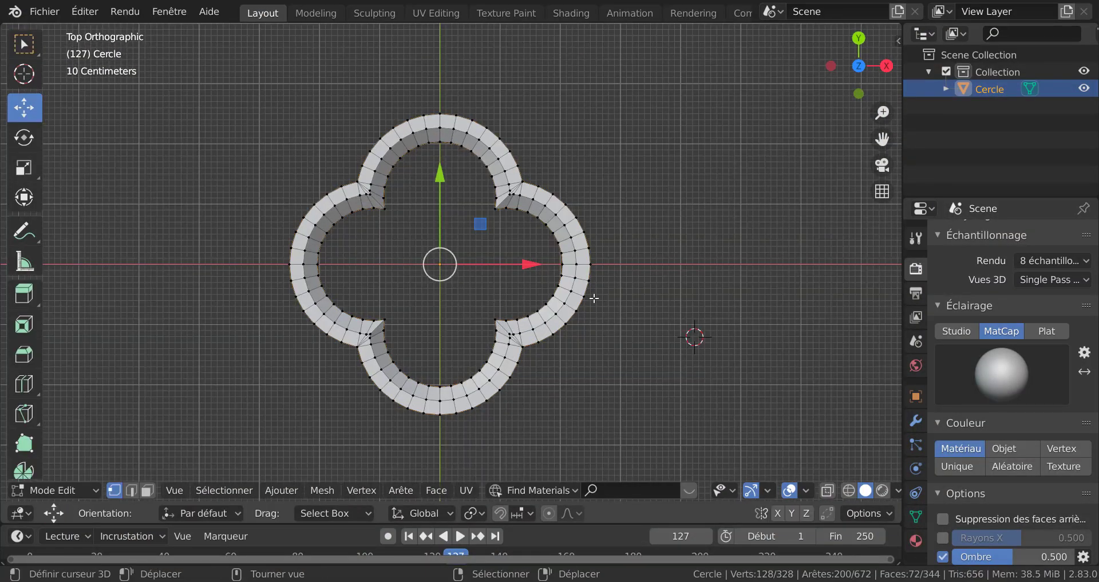
{"action": "scroll", "coordinate": [594, 298], "scroll_direction": "up", "scroll_amount": 1}
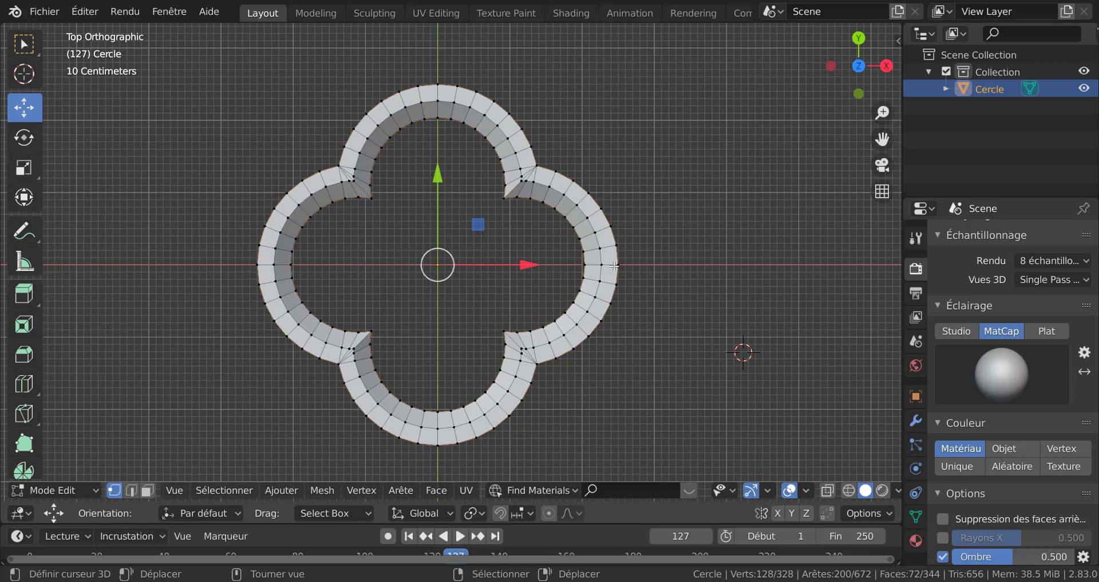
{"action": "scroll", "coordinate": [615, 265], "scroll_direction": "down", "scroll_amount": 3}
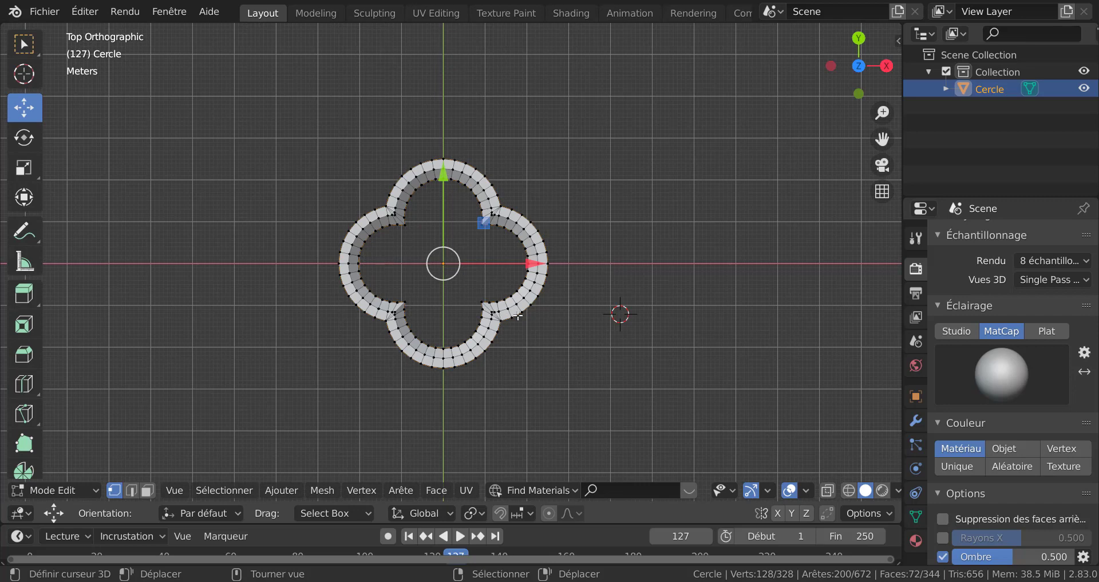
{"action": "scroll", "coordinate": [533, 329], "scroll_direction": "down", "scroll_amount": 2}
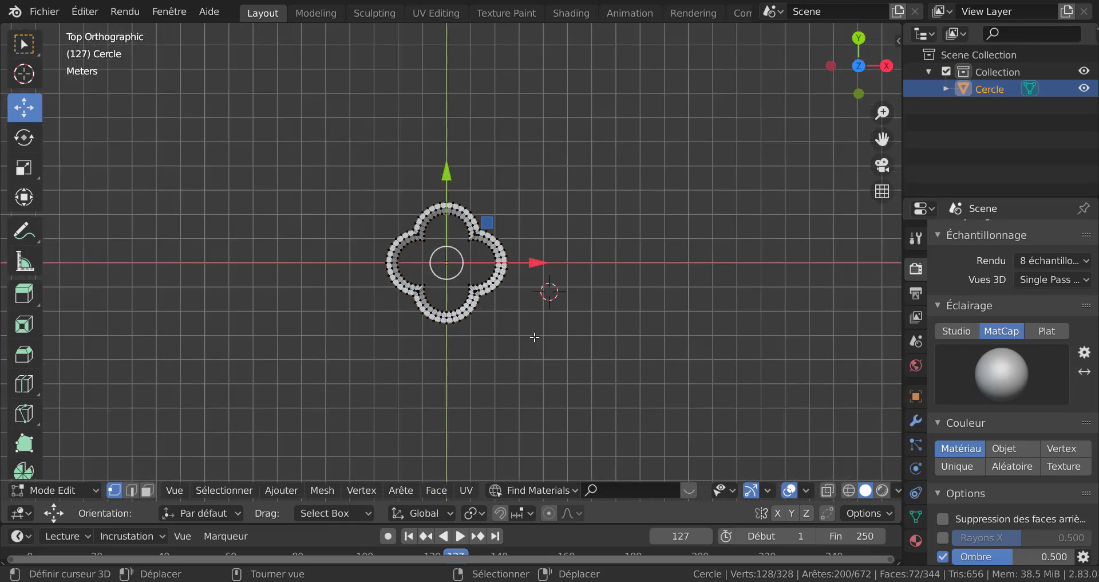
Step: Duplicate the entire quatrefoil mesh and move the copy about 5.56 m along X
{"action": "key", "text": "Tab"}
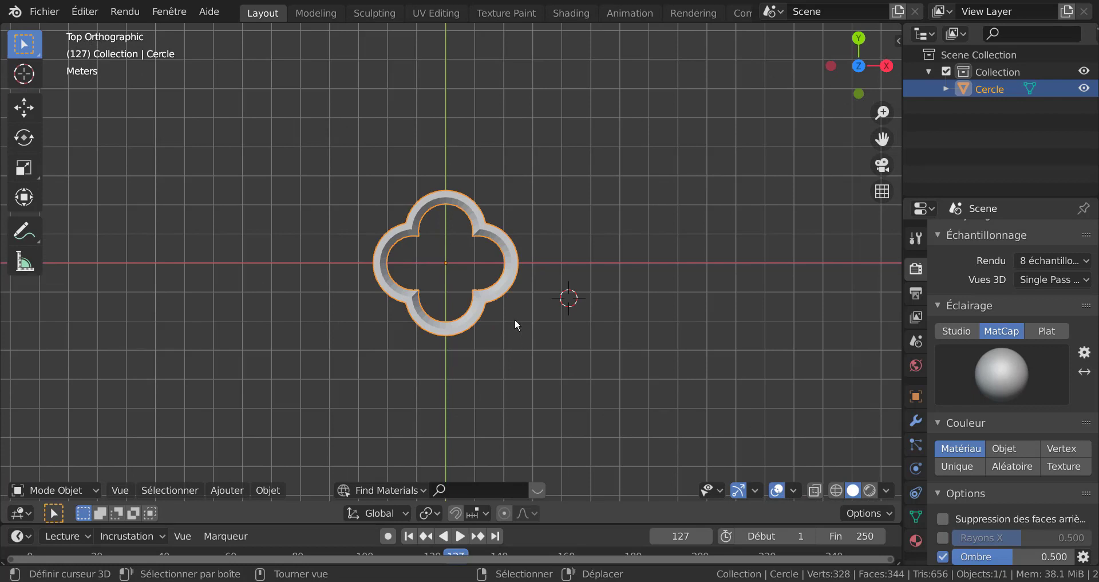
{"action": "key", "text": "Tab"}
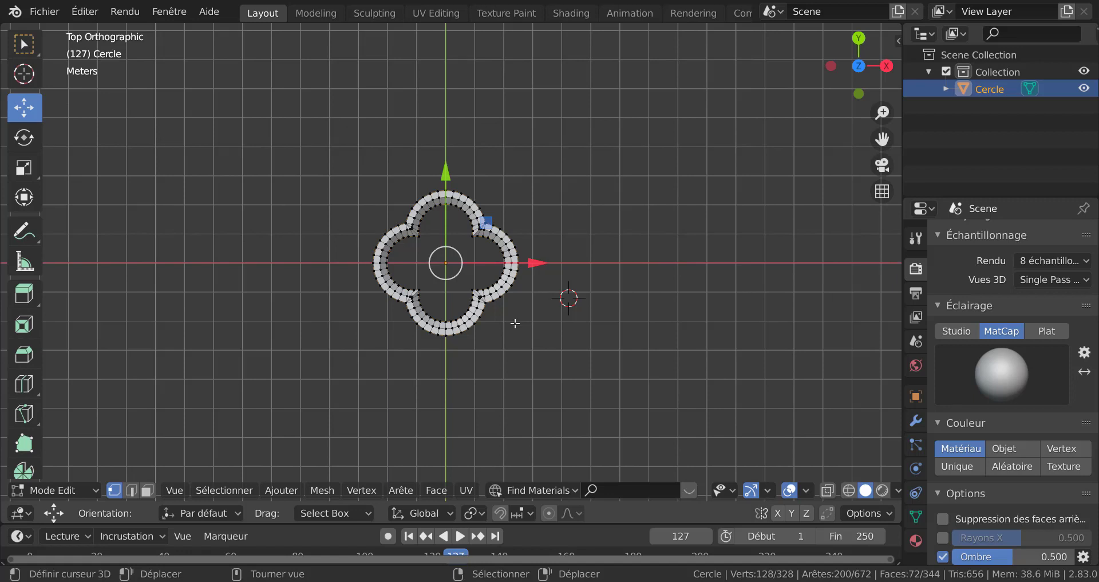
{"action": "key", "text": "a"}
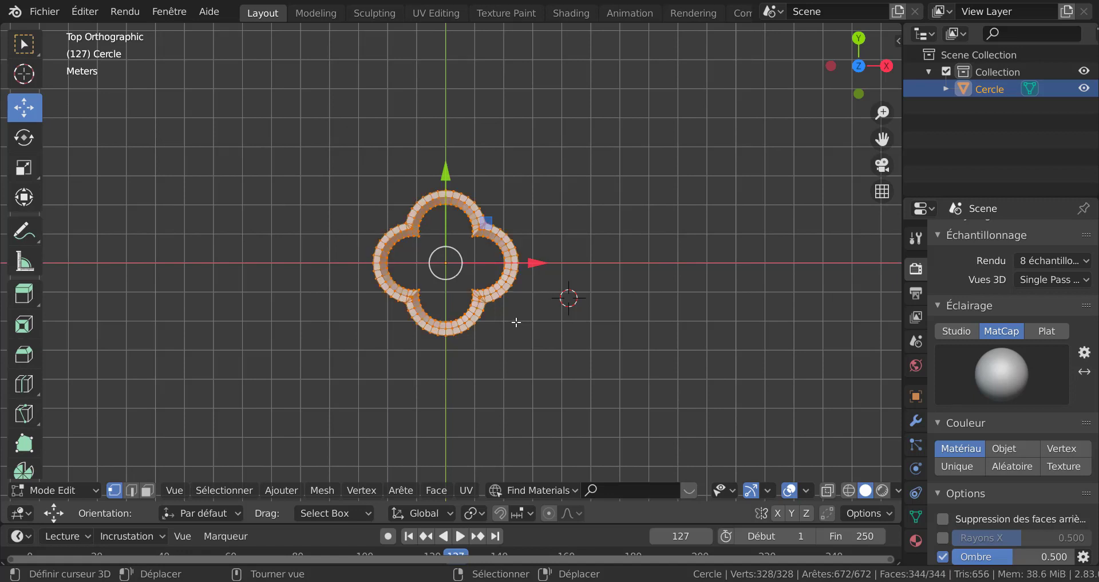
{"action": "key", "text": "shift+d"}
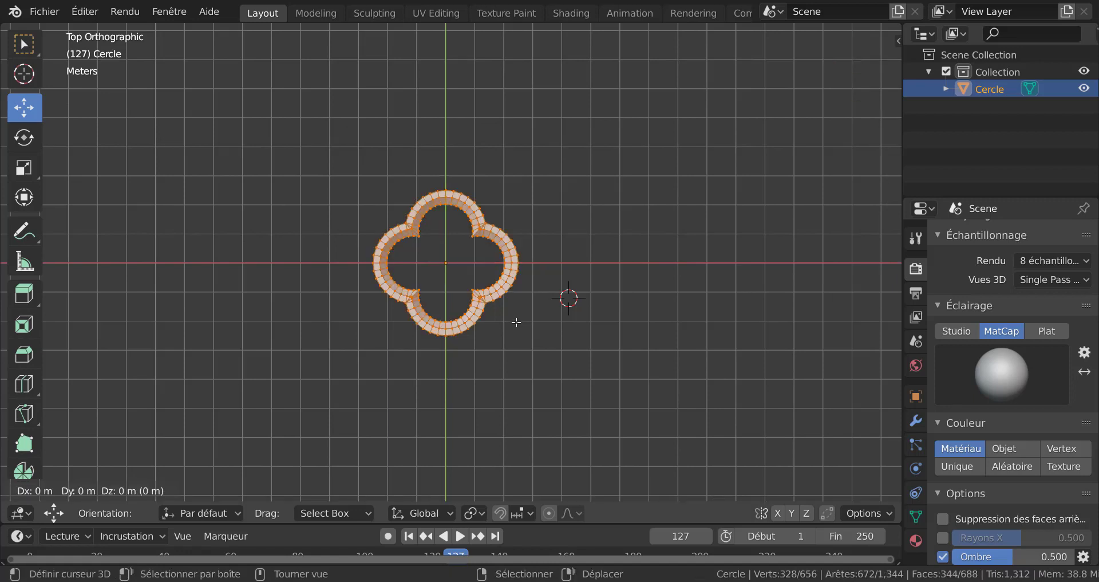
{"action": "key", "text": "g"}
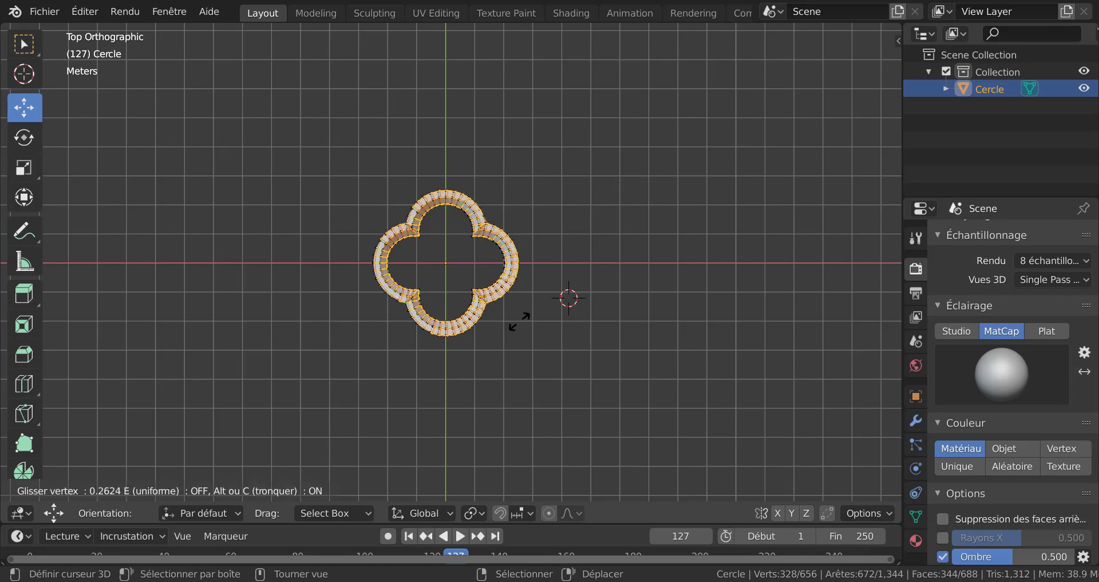
{"action": "key", "text": "Escape"}
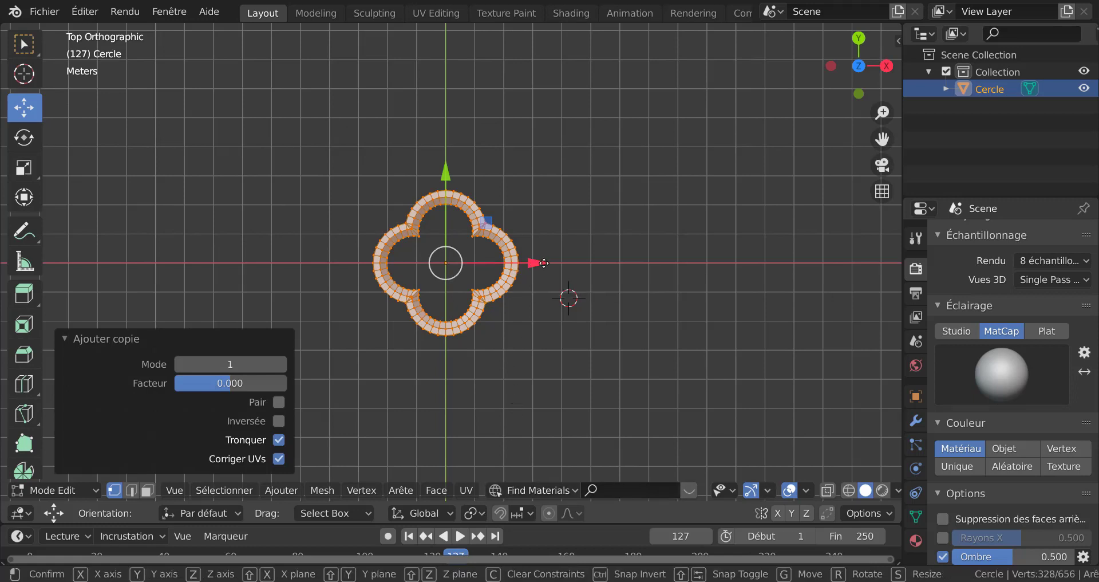
{"action": "key", "text": "shift+d"}
{"action": "key", "text": "x"}
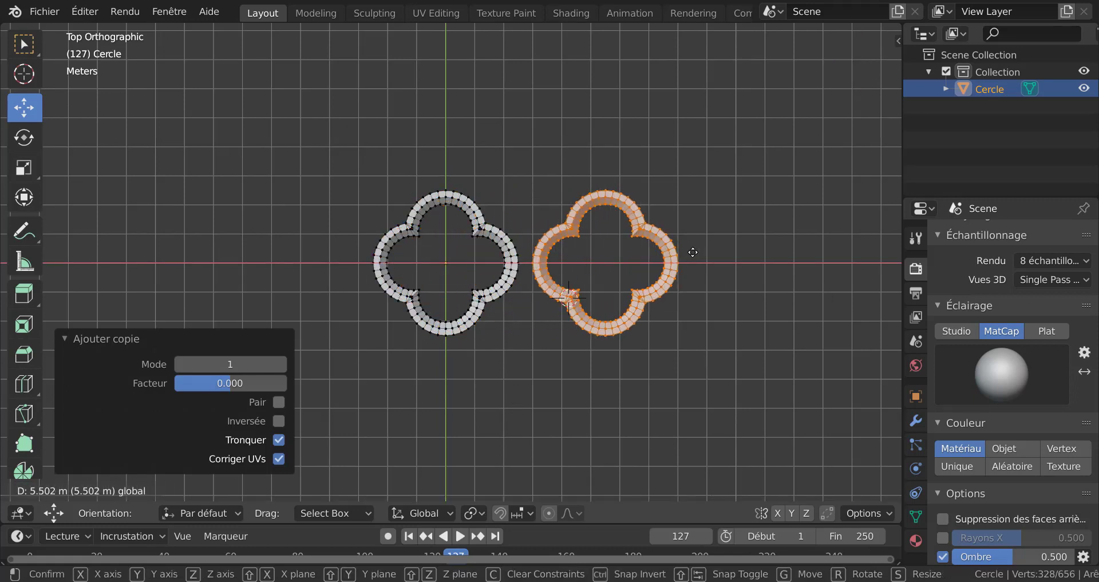
{"action": "left_click", "coordinate": [692, 251]}
Step: Select the copy's cross-section edge loops at its two extremes on the X axis and split the mesh there
{"action": "scroll", "coordinate": [672, 281], "scroll_direction": "up", "scroll_amount": 2}
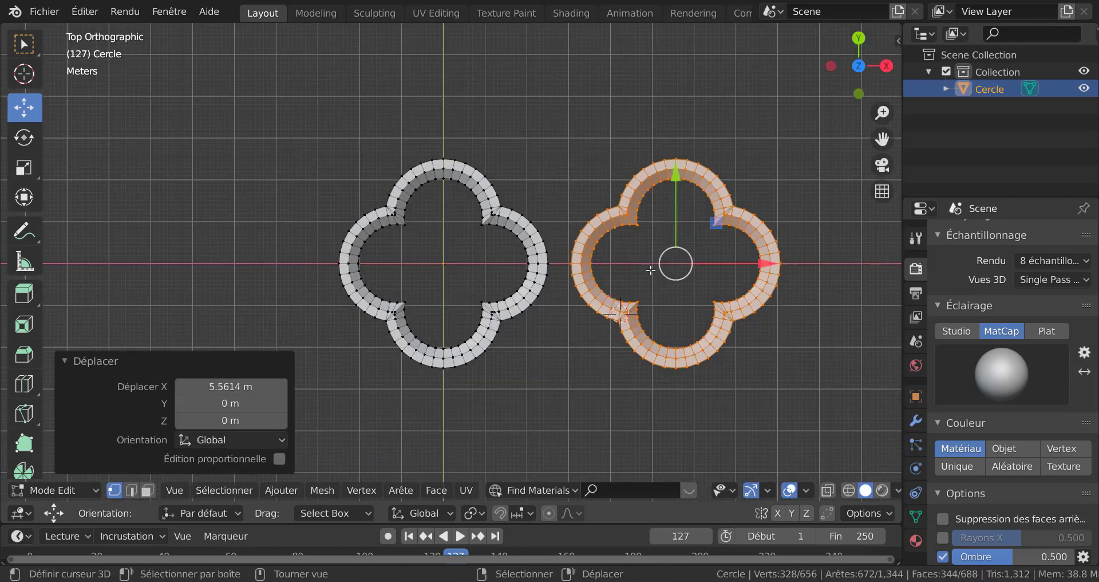
{"action": "middle_click_drag", "start_coordinate": [669, 275], "coordinate": [594, 276], "text": "shift"}
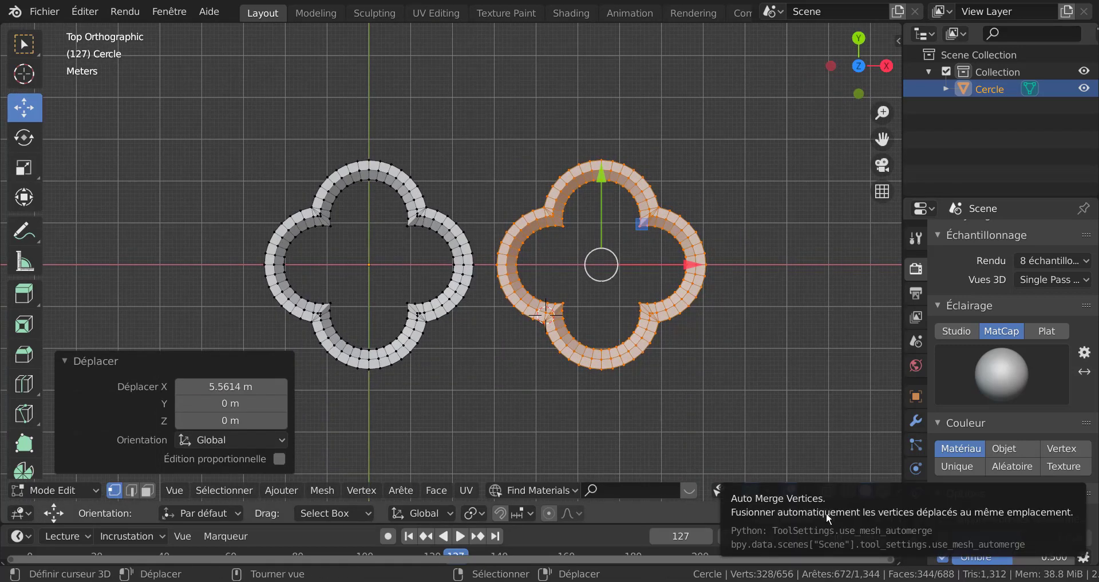
{"action": "scroll", "coordinate": [568, 339], "scroll_direction": "up", "scroll_amount": 4}
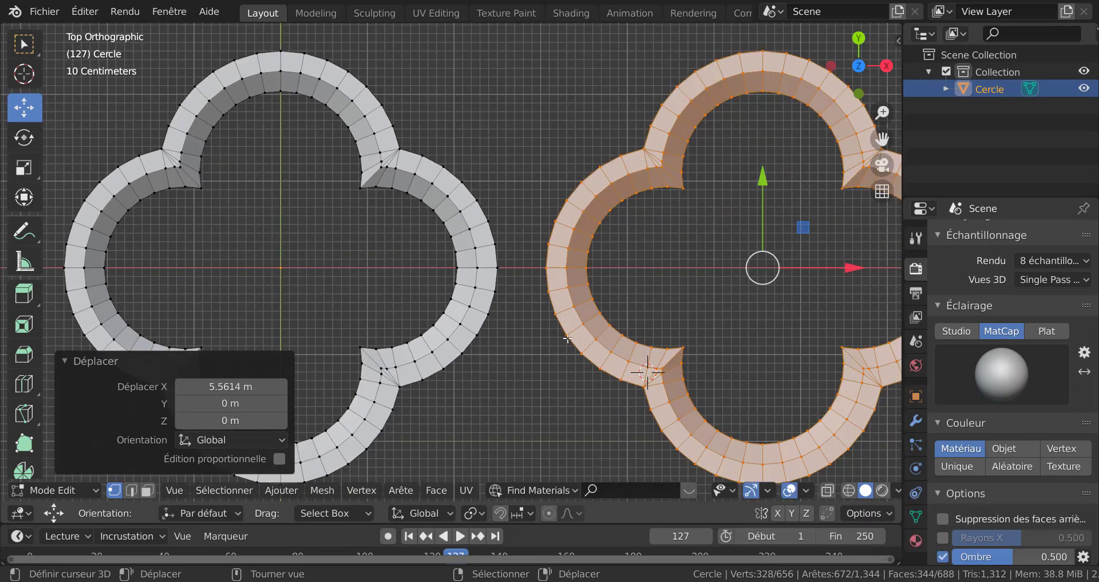
{"action": "left_click", "coordinate": [579, 268], "text": "alt"}
{"action": "scroll", "coordinate": [506, 314], "scroll_direction": "down", "scroll_amount": 3}
{"action": "scroll", "coordinate": [545, 366], "scroll_direction": "up", "scroll_amount": 1}
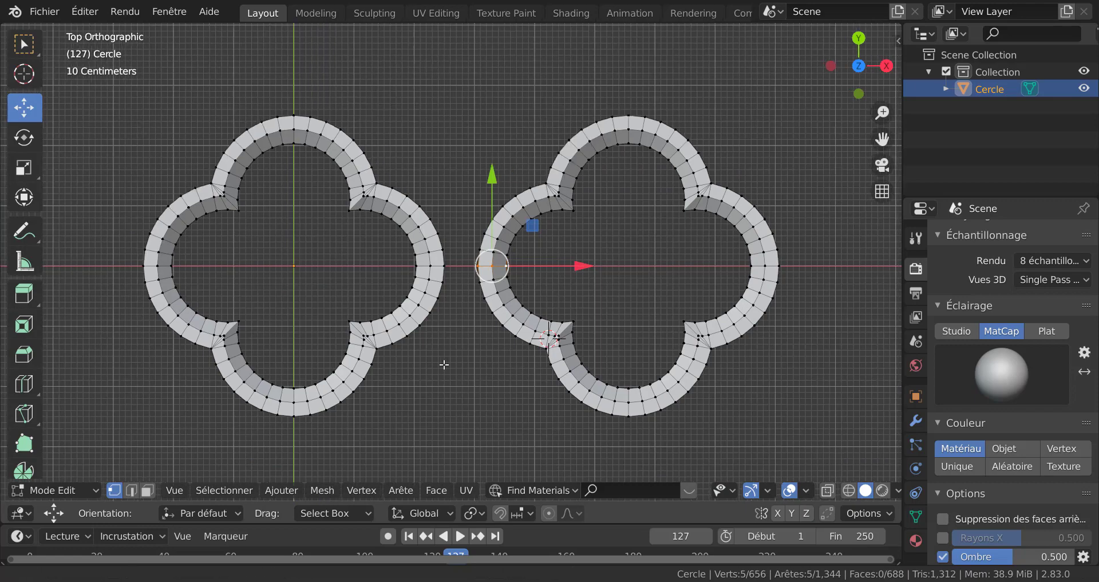
{"action": "middle_click_drag", "start_coordinate": [443, 364], "coordinate": [291, 361], "text": "shift"}
{"action": "scroll", "coordinate": [736, 293], "scroll_direction": "up", "scroll_amount": 1}
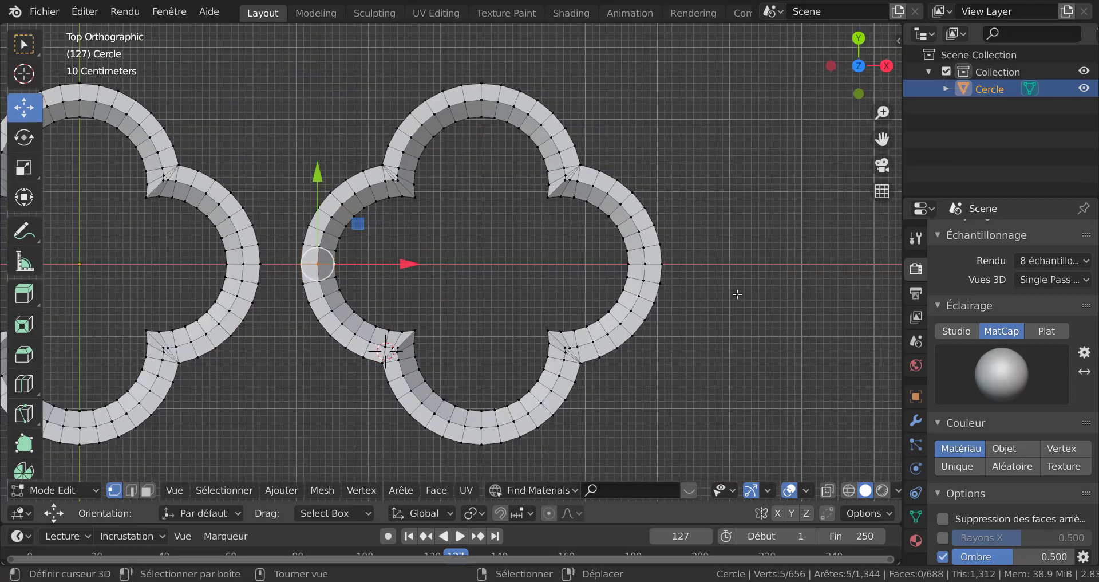
{"action": "left_click", "coordinate": [663, 264], "text": "alt+shift"}
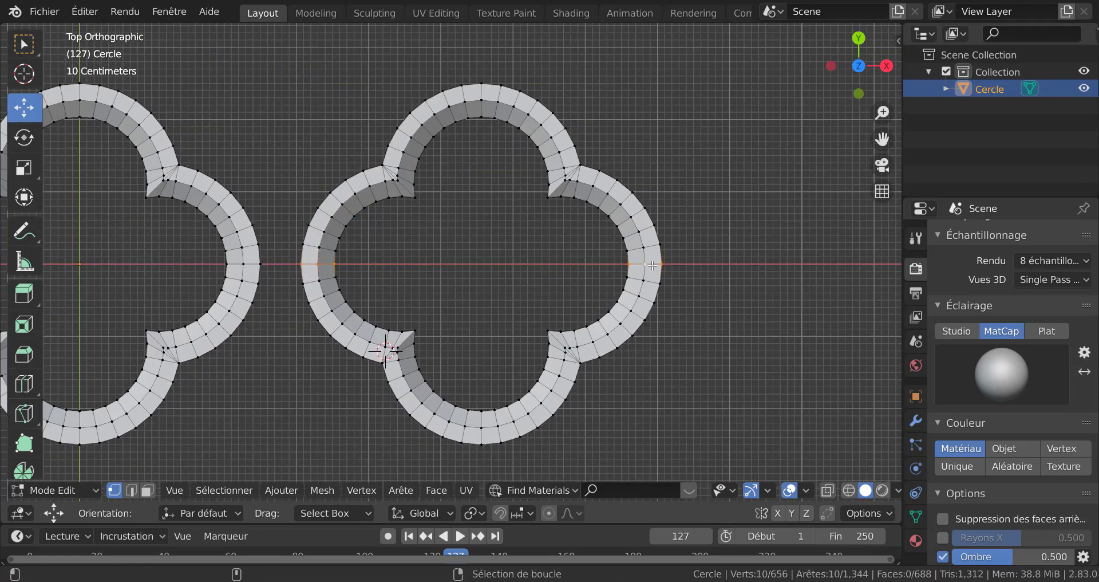
{"action": "middle_click_drag", "start_coordinate": [663, 264], "coordinate": [690, 346]}
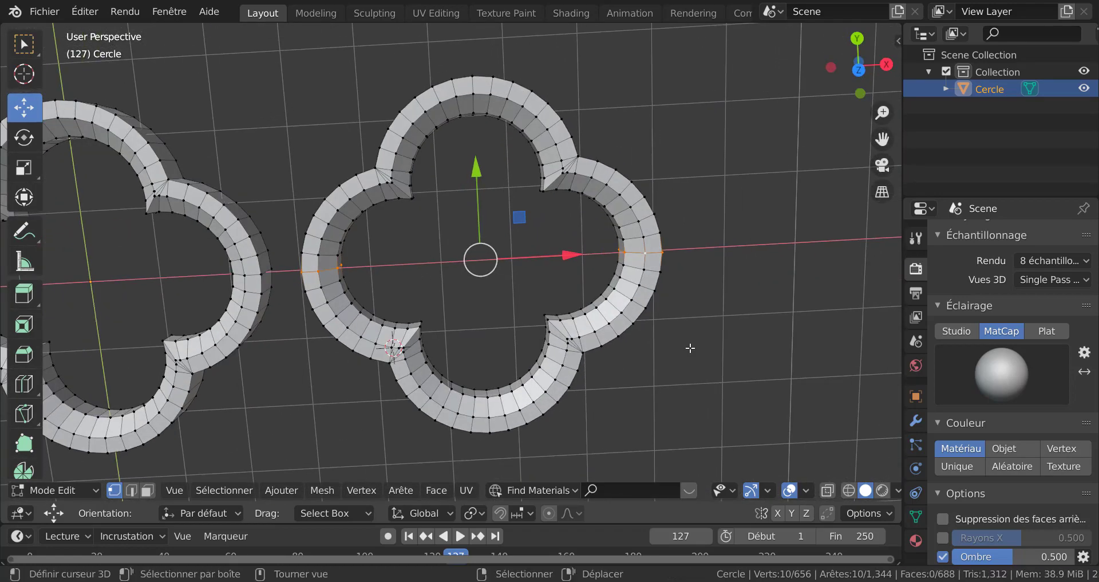
Step: Select the linked lower half of the copied quatrefoil and delete its vertices
{"action": "left_click", "coordinate": [621, 313]}
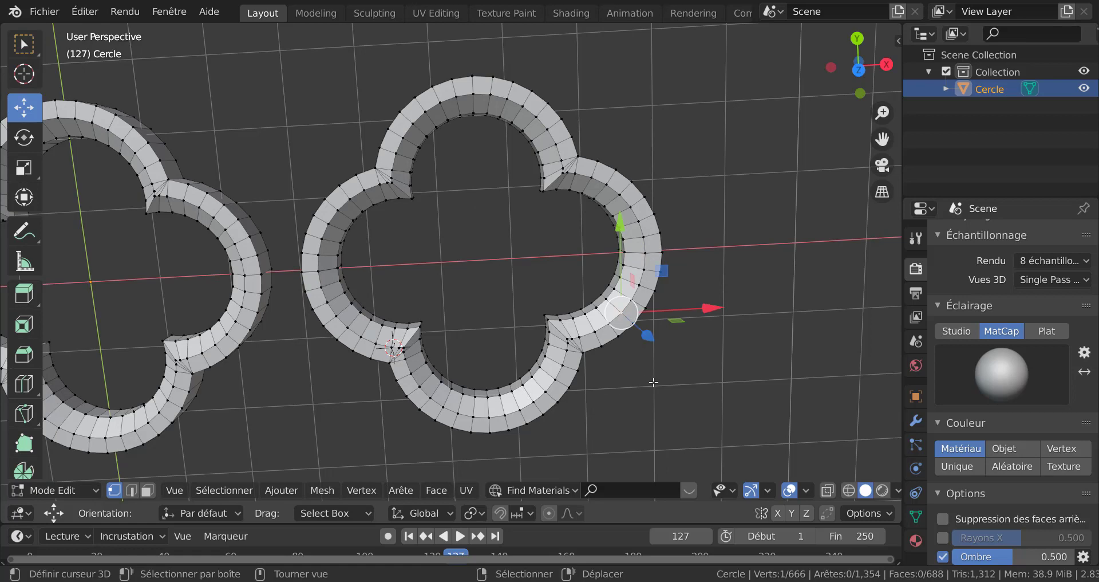
{"action": "key", "text": "ctrl+l"}
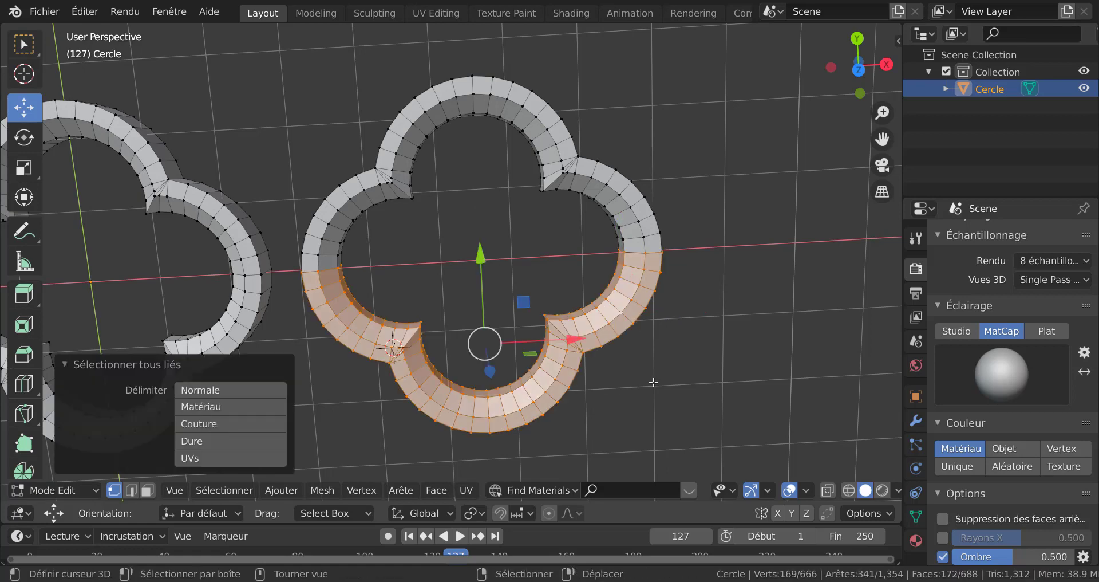
{"action": "scroll", "coordinate": [654, 382], "scroll_direction": "down", "scroll_amount": 2}
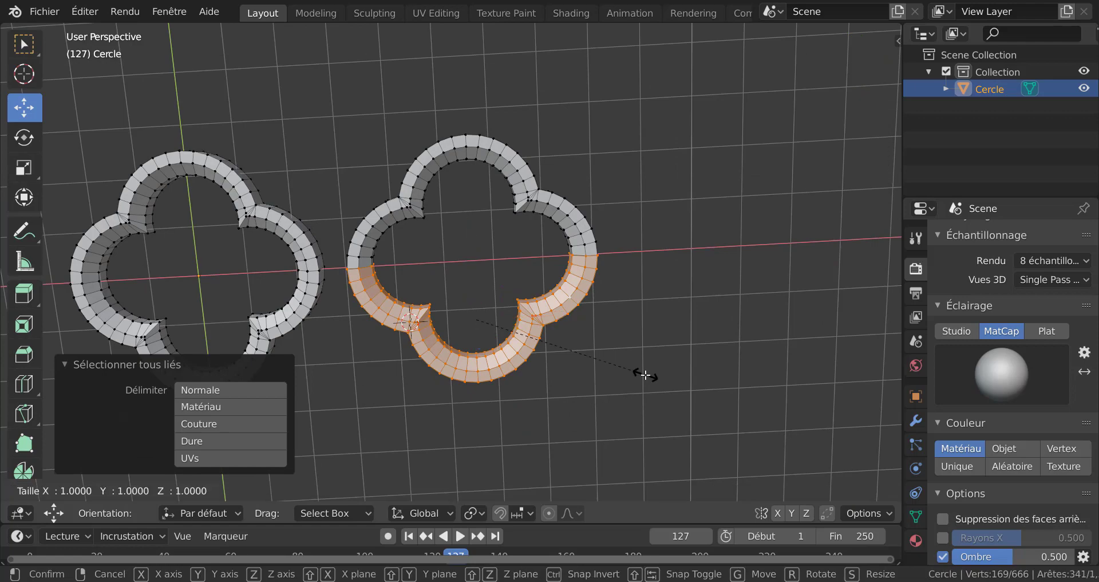
{"action": "key", "text": "x"}
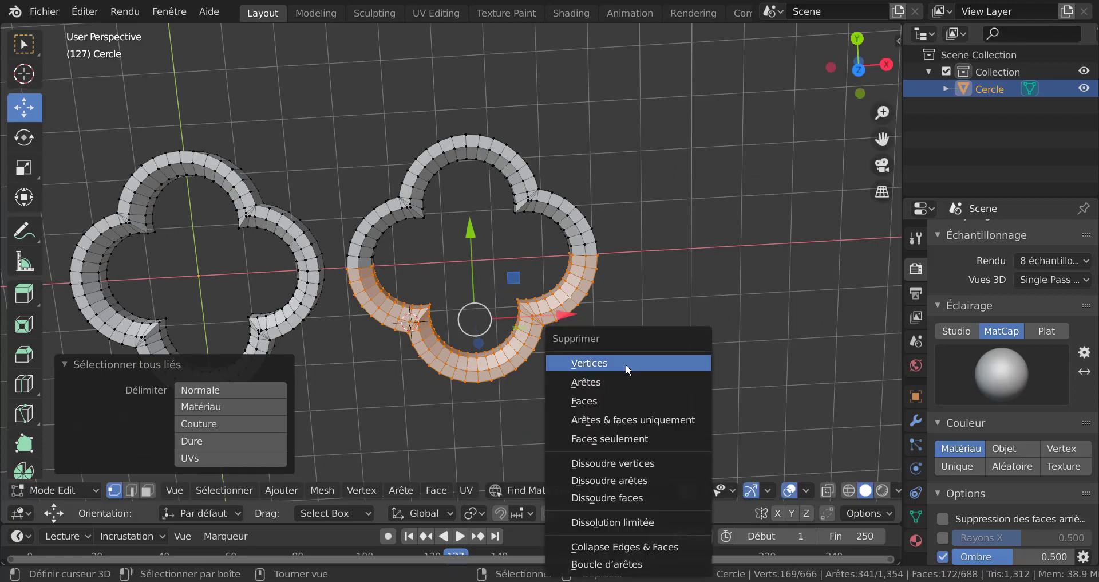
{"action": "left_click", "coordinate": [626, 363]}
Step: Cap both open ends of the remaining trefoil arch by filling each end loop with a face
{"action": "middle_click_drag", "start_coordinate": [628, 363], "coordinate": [550, 280]}
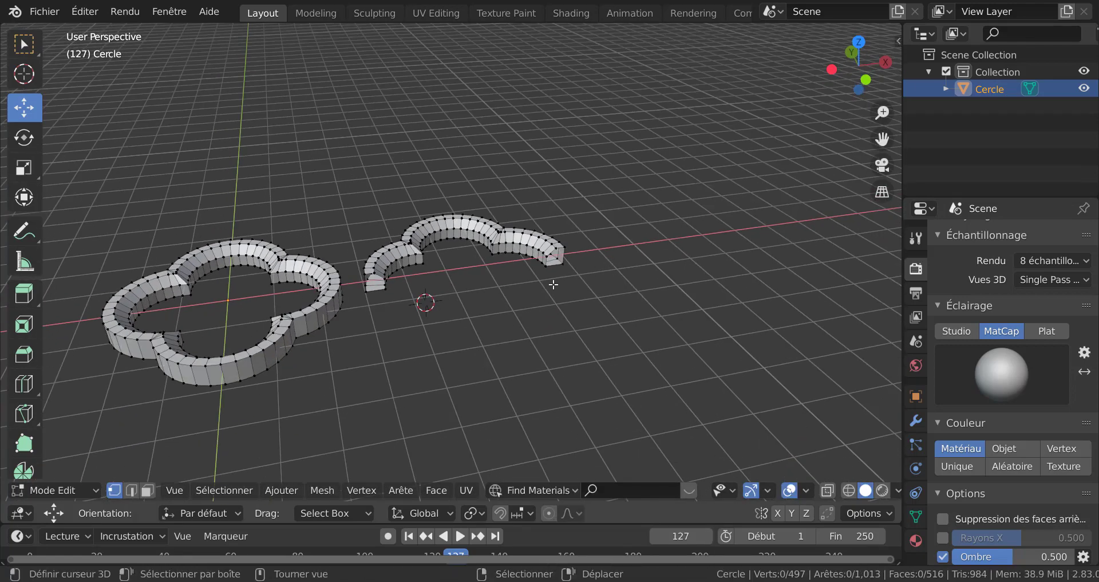
{"action": "scroll", "coordinate": [417, 294], "scroll_direction": "up", "scroll_amount": 3}
{"action": "left_click", "coordinate": [325, 288], "text": "alt"}
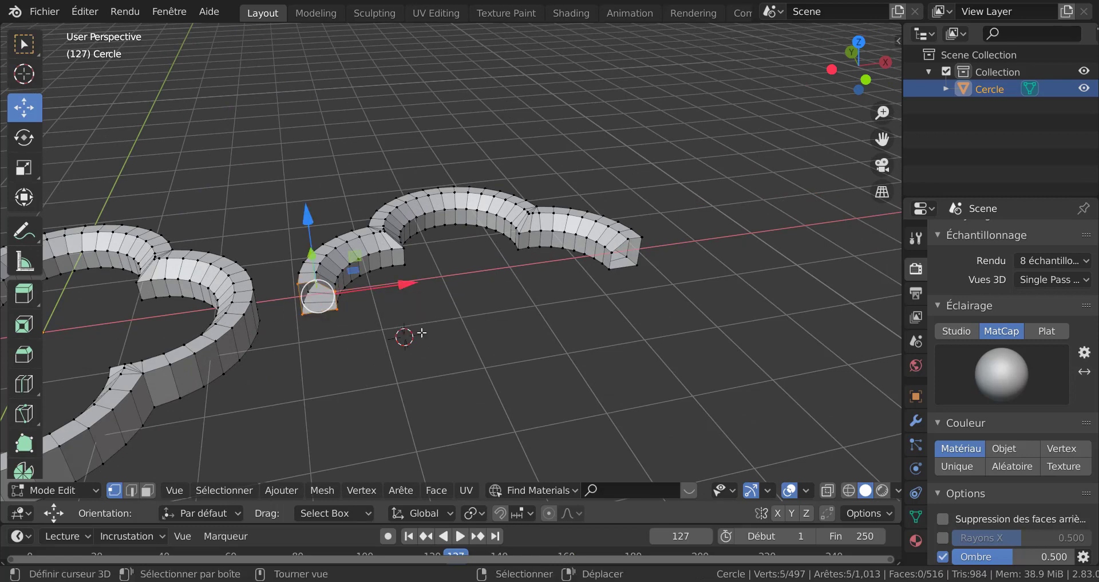
{"action": "key", "text": "f"}
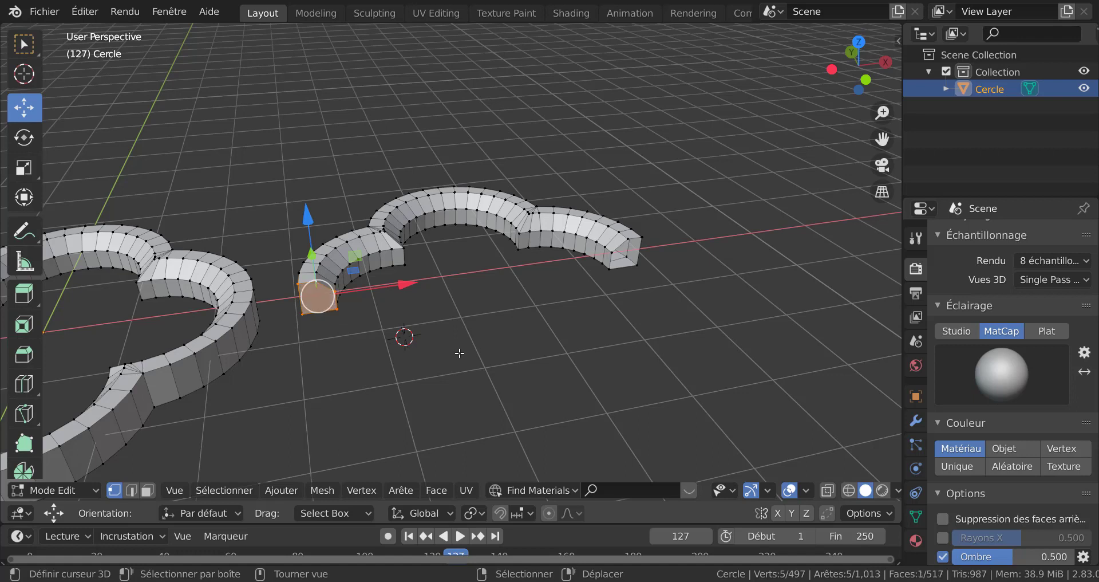
{"action": "left_click", "coordinate": [635, 241], "text": "alt"}
{"action": "key", "text": "f"}
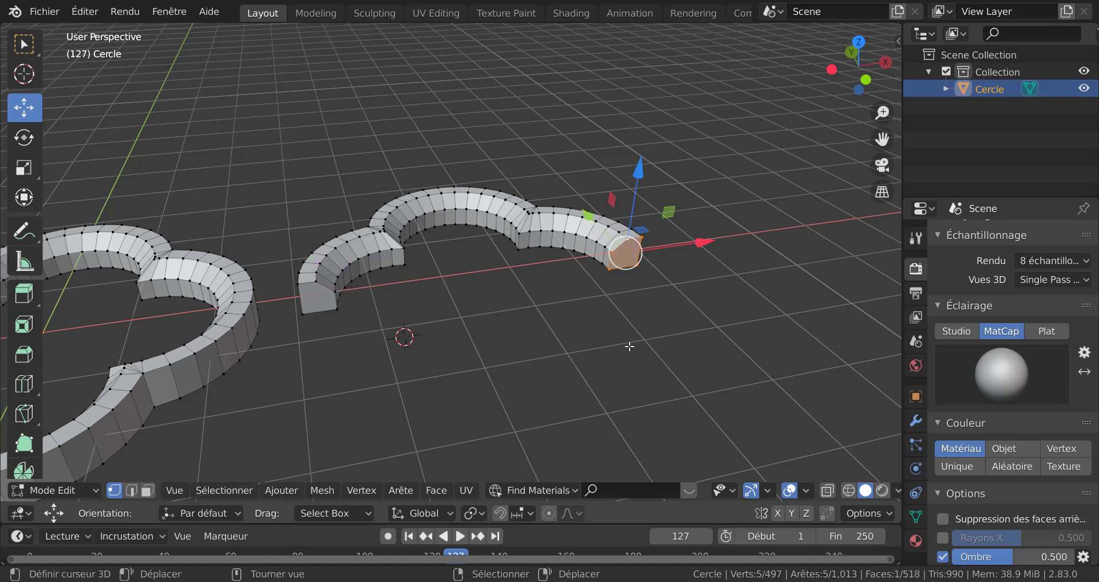
Step: Select the whole trefoil arch in top view and move it about -3.66 m along Y and -2.71 m along X
{"action": "right_click", "coordinate": [630, 346], "text": "shift"}
{"action": "key", "text": "KP_7"}
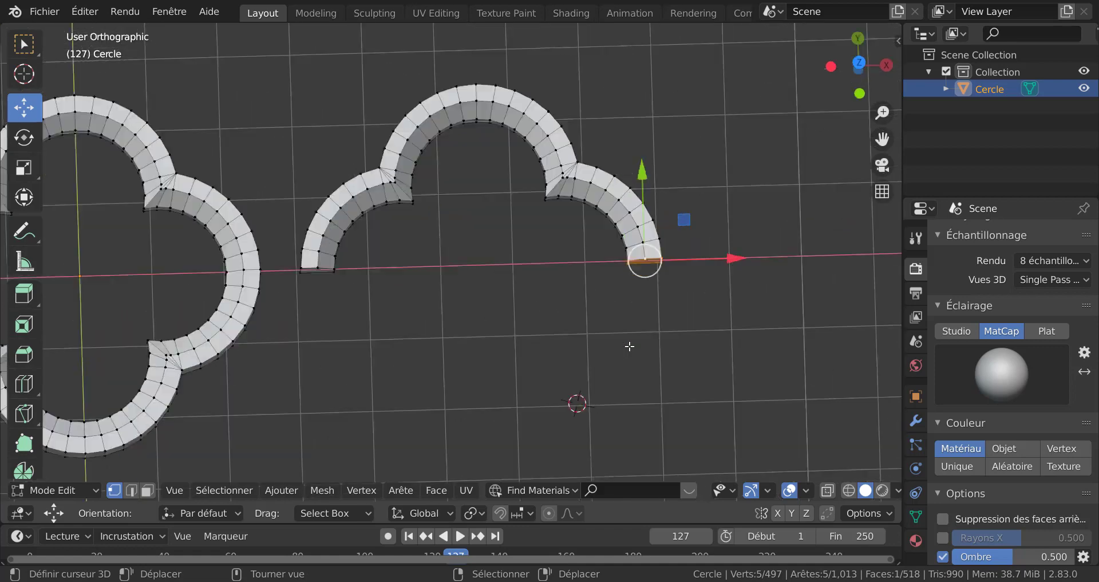
{"action": "scroll", "coordinate": [601, 346], "scroll_direction": "down", "scroll_amount": 2}
{"action": "middle_click_drag", "start_coordinate": [592, 347], "coordinate": [659, 352], "text": "shift"}
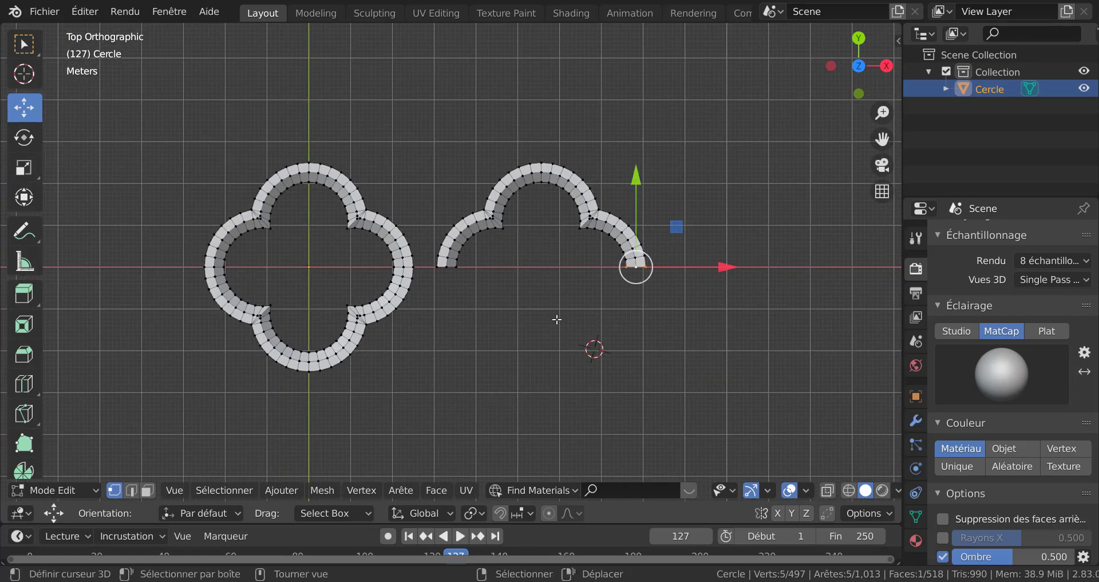
{"action": "key", "text": "ctrl+l"}
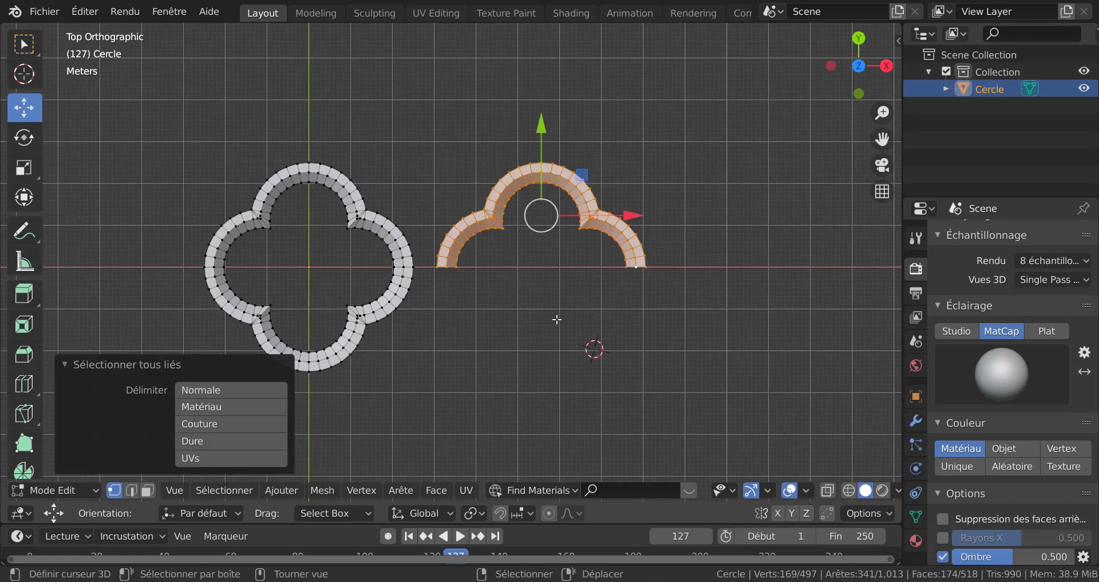
{"action": "left_click_drag", "start_coordinate": [541, 192], "coordinate": [572, 345]}
{"action": "key", "text": "g"}
{"action": "key", "text": "x"}
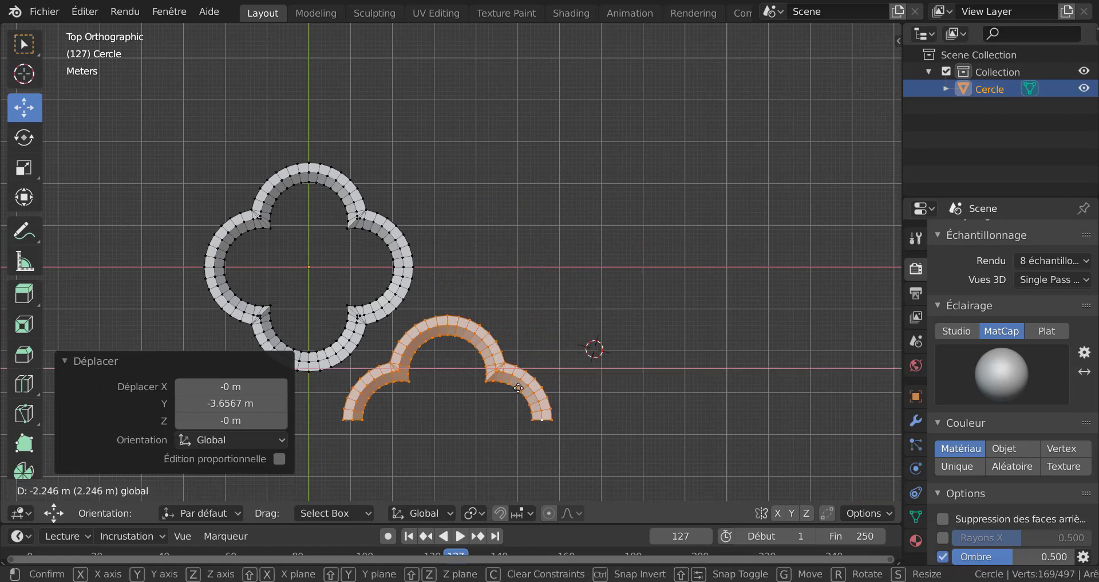
{"action": "left_click", "coordinate": [518, 388]}
{"action": "middle_click_drag", "start_coordinate": [520, 389], "coordinate": [657, 362], "text": "shift"}
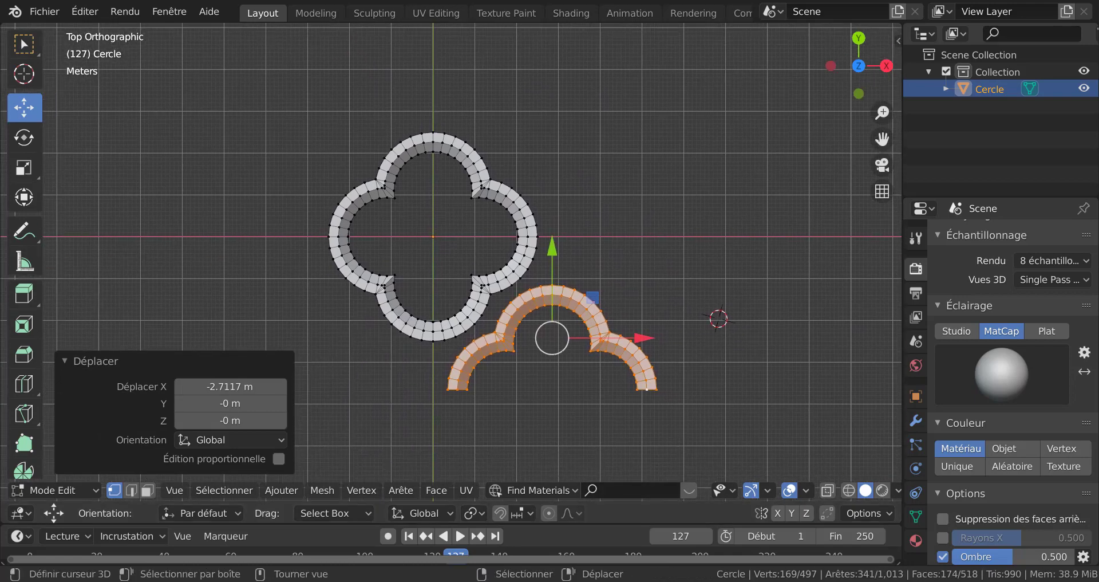
Step: Check the trefoil arch's placement against the window reference photo and shift it about -0.24 m along X
{"action": "key", "text": "alt+Tab"}
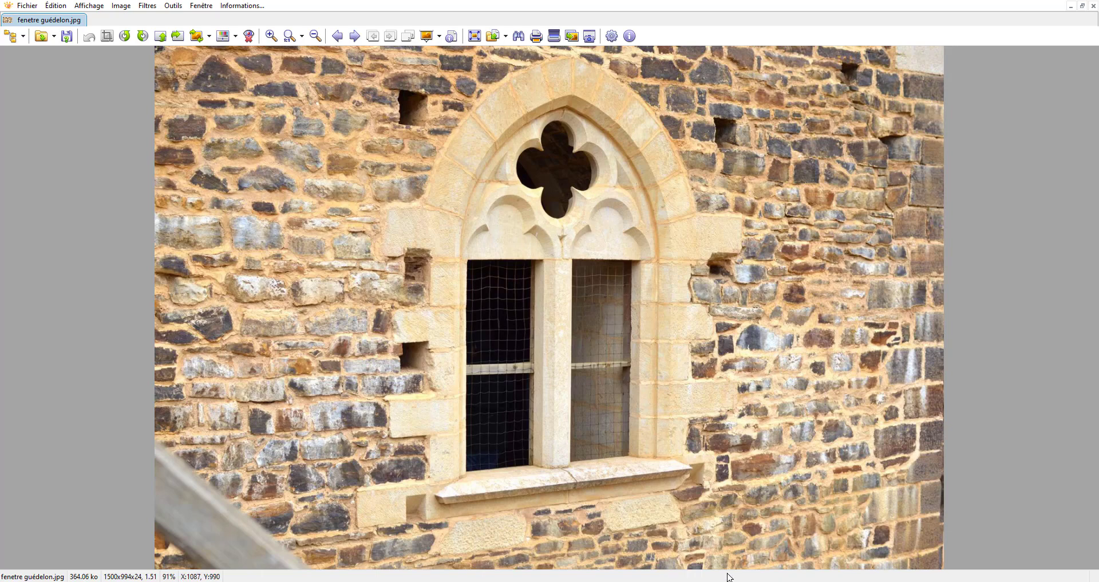
{"action": "key", "text": "alt+Tab"}
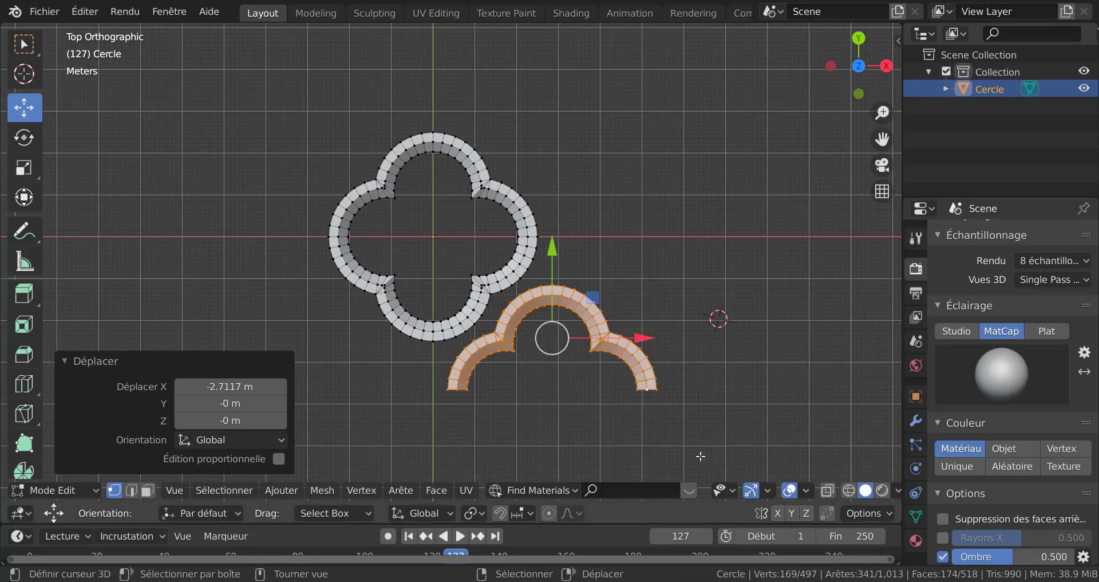
{"action": "key", "text": "g"}
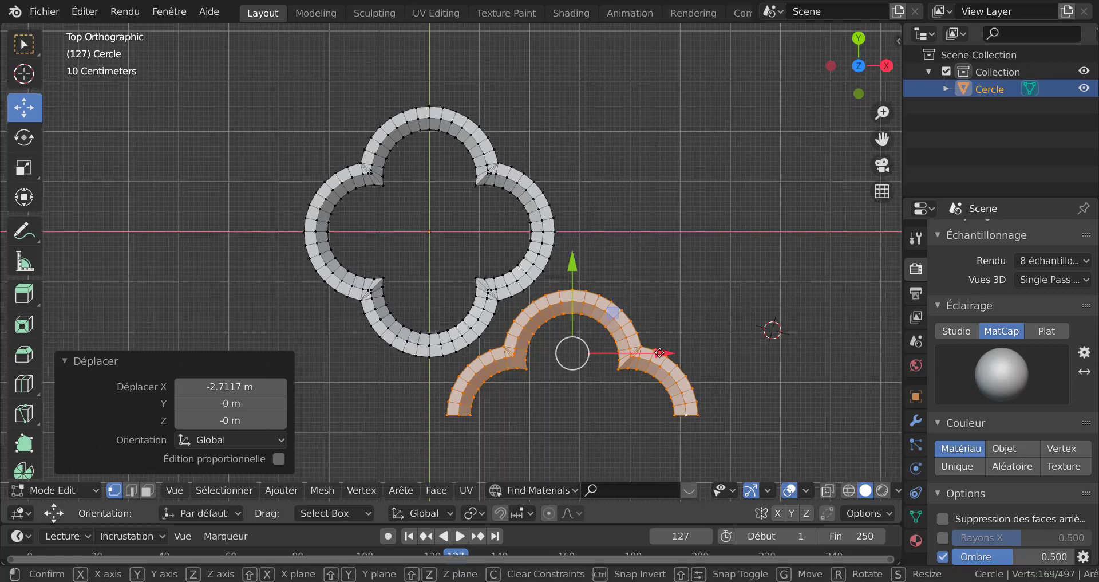
{"action": "key", "text": "x"}
{"action": "left_click", "coordinate": [649, 359]}
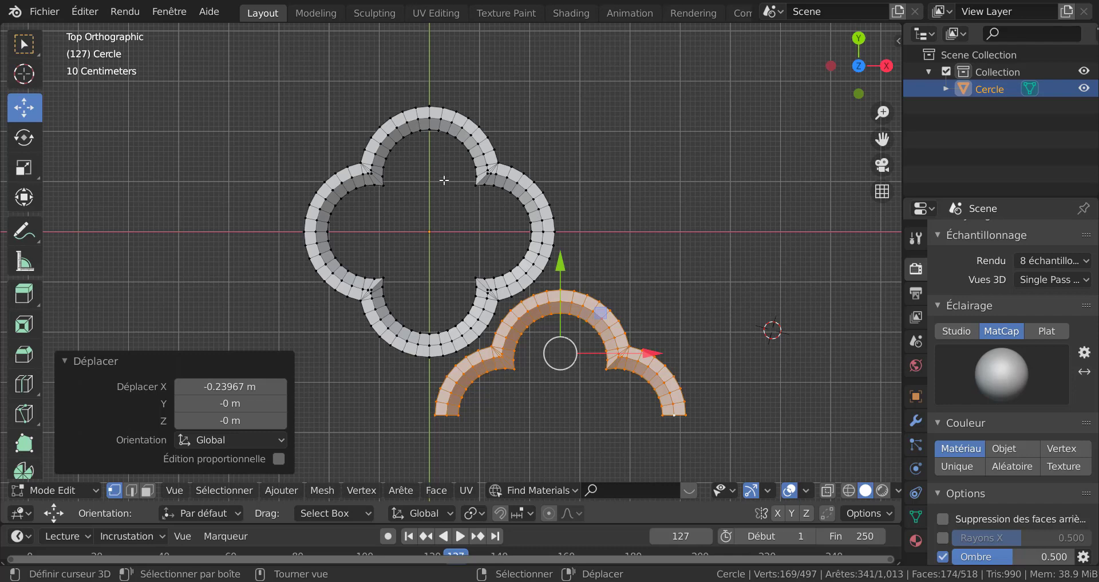
{"action": "scroll", "coordinate": [445, 180], "scroll_direction": "down", "scroll_amount": 3}
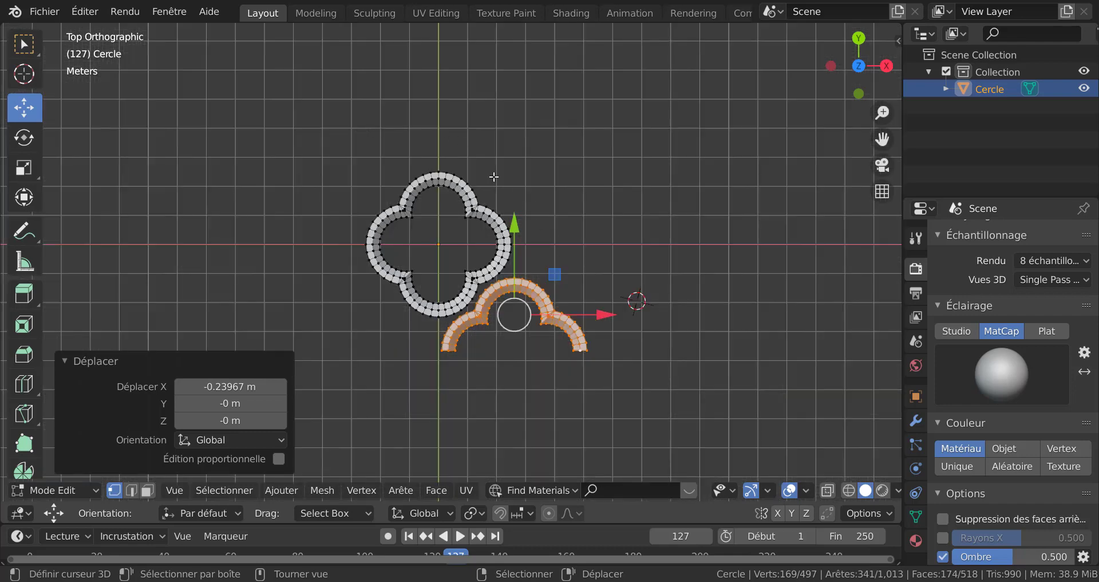
{"action": "mouse_move", "coordinate": [829, 579]}
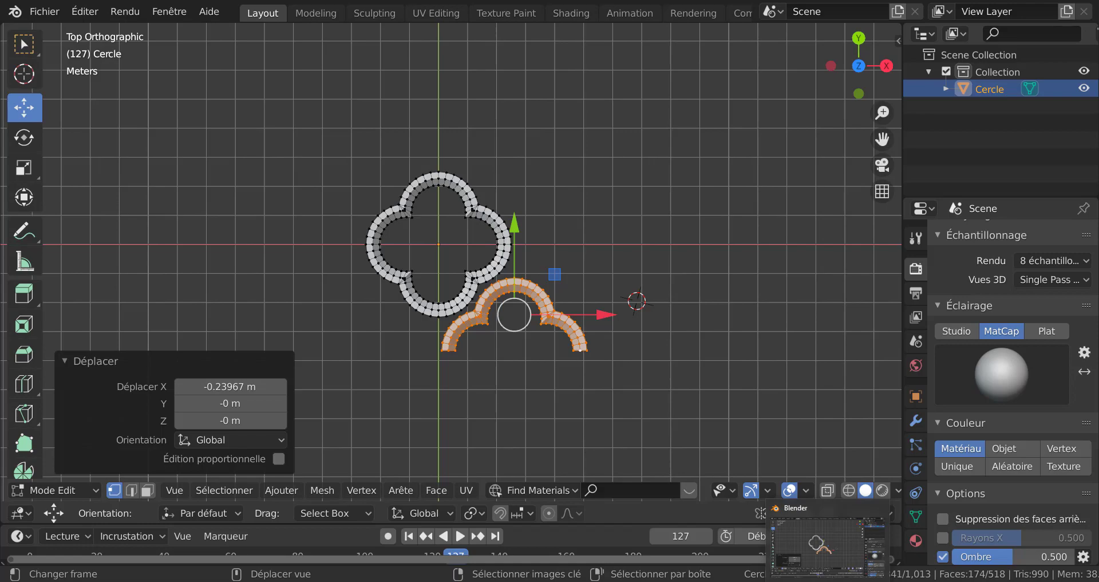
{"action": "left_click", "coordinate": [684, 579]}
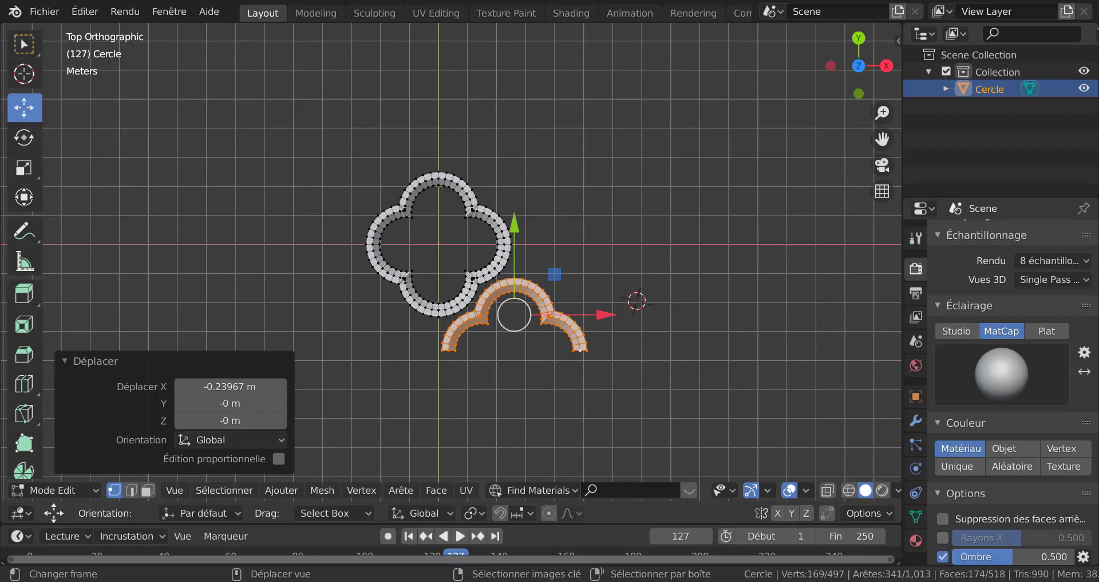
{"action": "scroll", "coordinate": [511, 405], "scroll_direction": "up", "scroll_amount": 2}
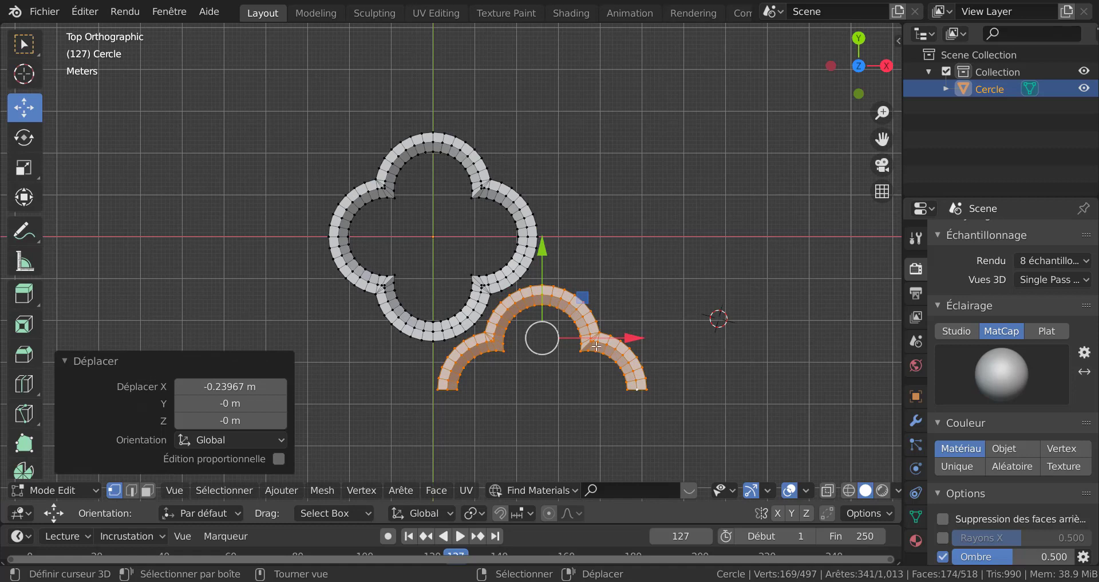
Step: Extrude both capped end faces of the trefoil arch in top view about -7.87 m along Y to form straight legs
{"action": "scroll", "coordinate": [609, 260], "scroll_direction": "down", "scroll_amount": 2}
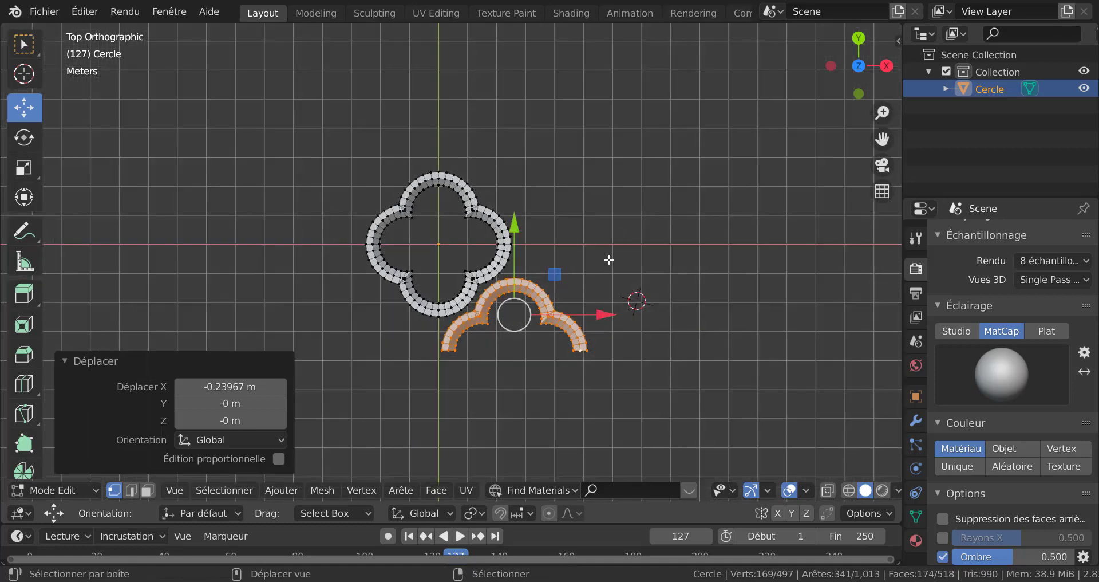
{"action": "middle_click_drag", "start_coordinate": [609, 259], "coordinate": [633, 240], "text": "shift"}
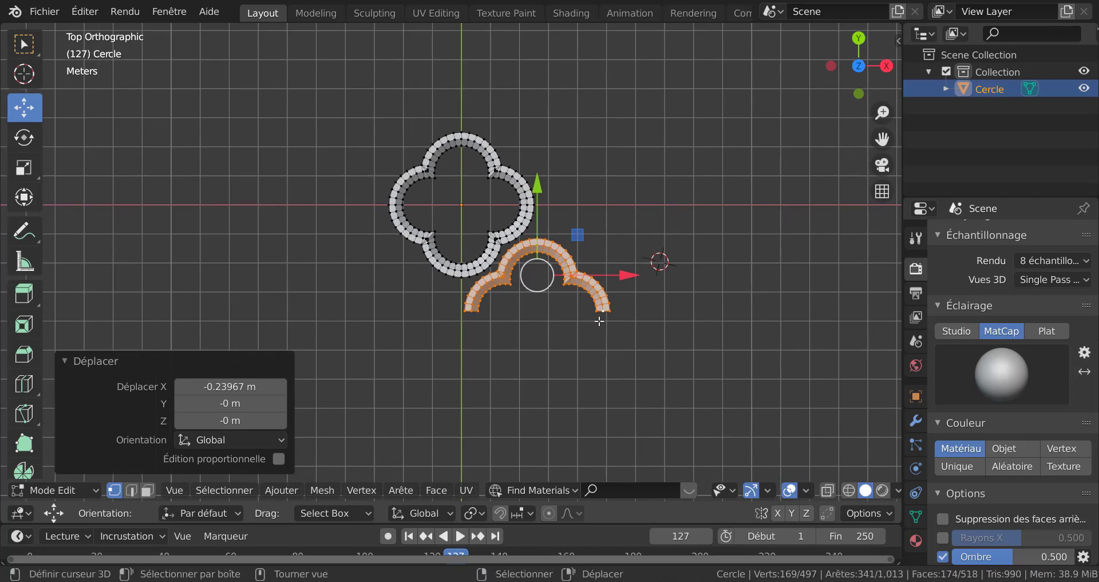
{"action": "middle_click_drag", "start_coordinate": [570, 345], "coordinate": [574, 257]}
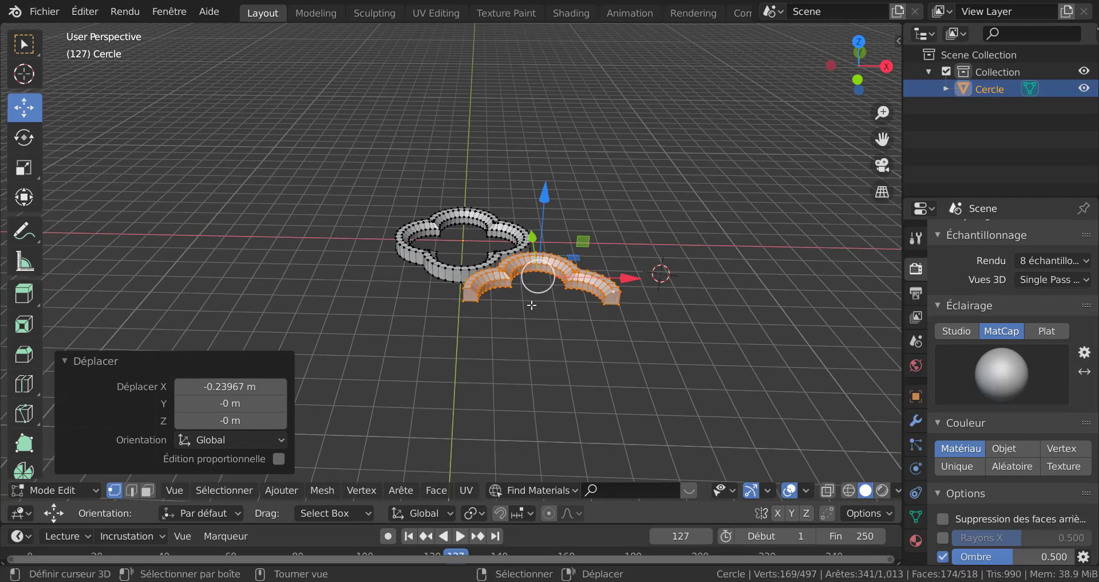
{"action": "left_click", "coordinate": [148, 490]}
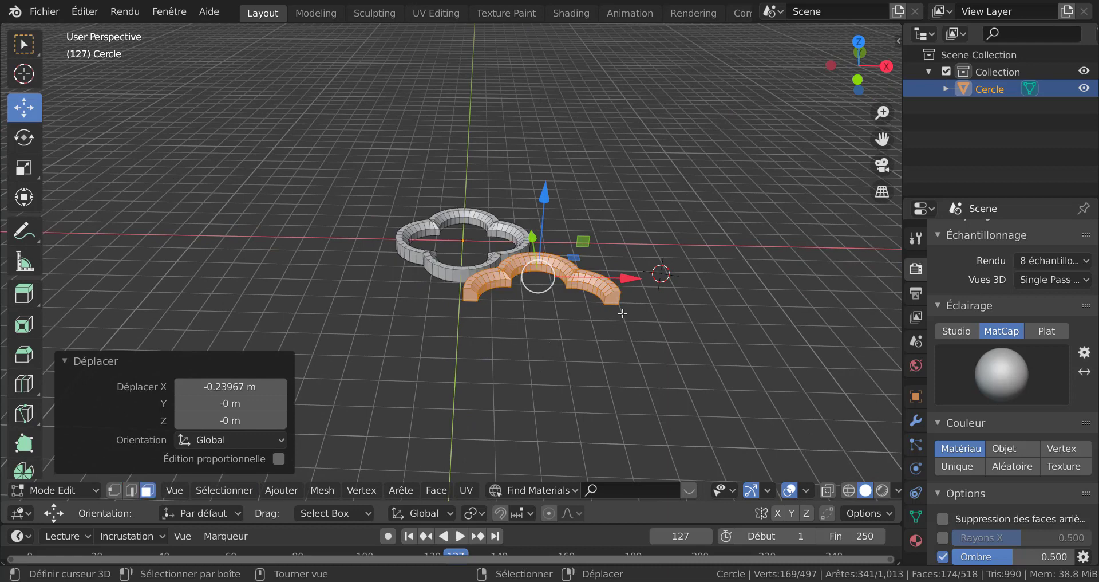
{"action": "left_click", "coordinate": [616, 300]}
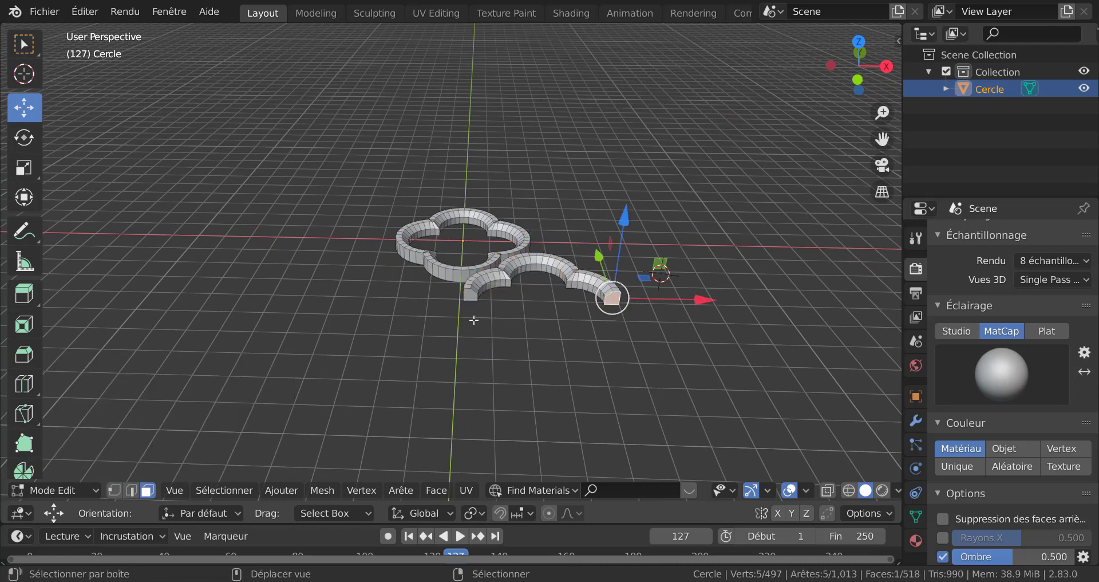
{"action": "left_click", "coordinate": [471, 296], "text": "shift"}
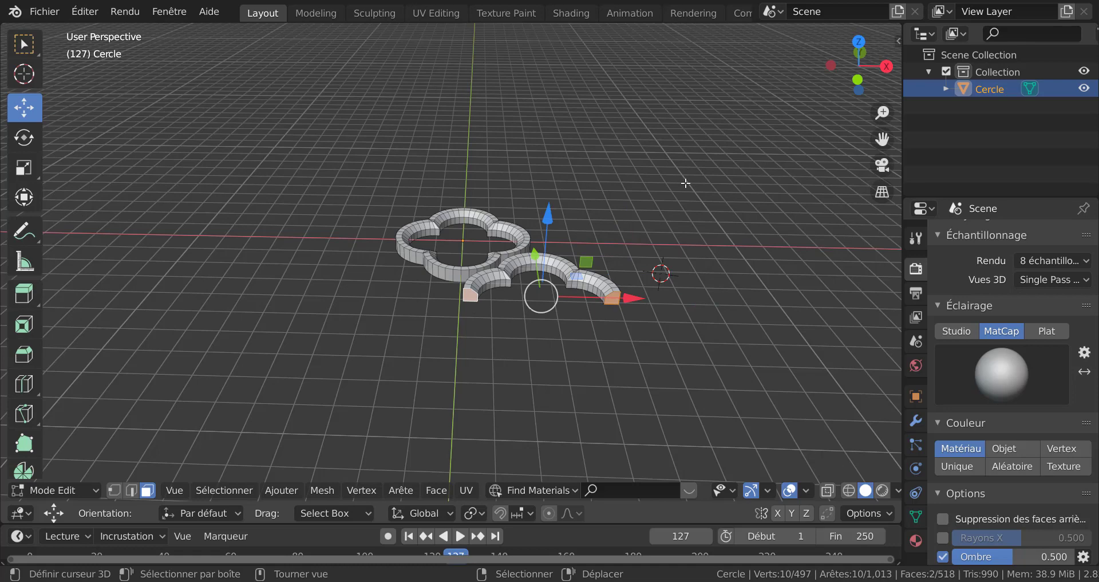
{"action": "key", "text": "KP_7"}
{"action": "scroll", "coordinate": [674, 192], "scroll_direction": "down", "scroll_amount": 3}
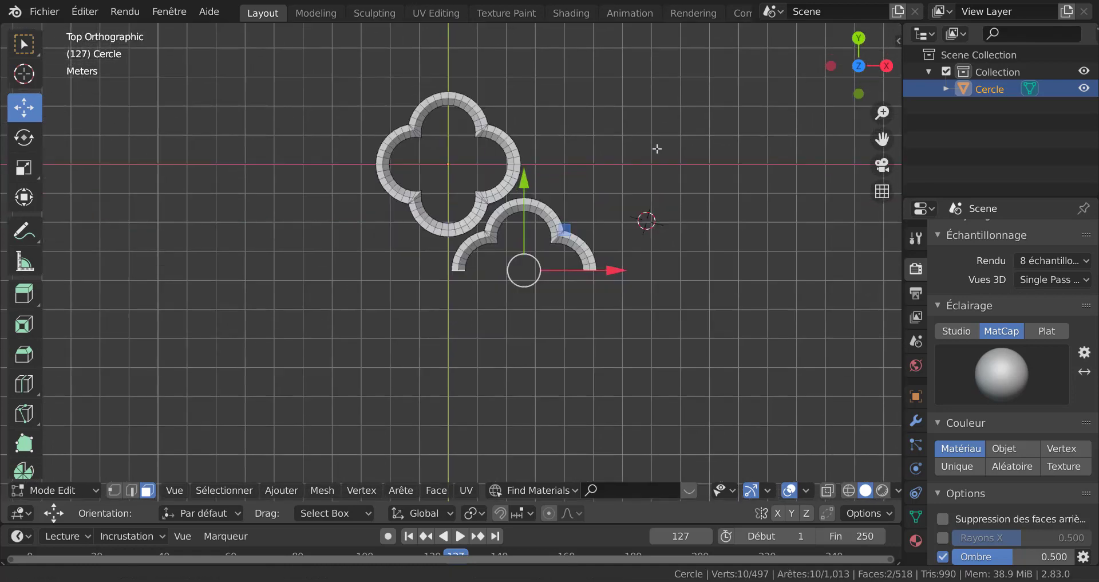
{"action": "key", "text": "e"}
{"action": "right_click", "coordinate": [563, 306]}
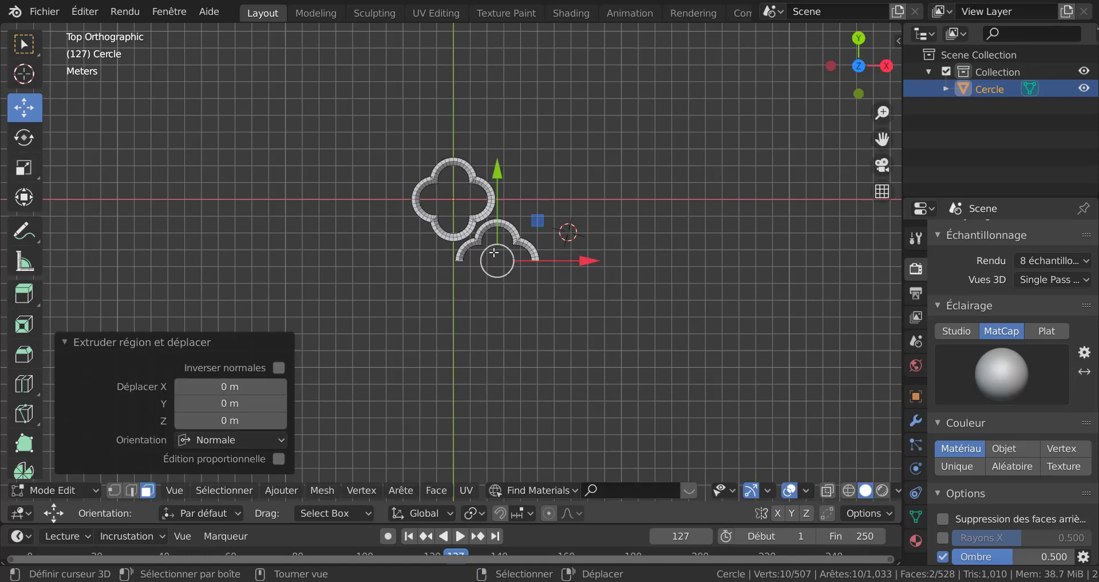
{"action": "left_click_drag", "start_coordinate": [496, 177], "coordinate": [497, 310]}
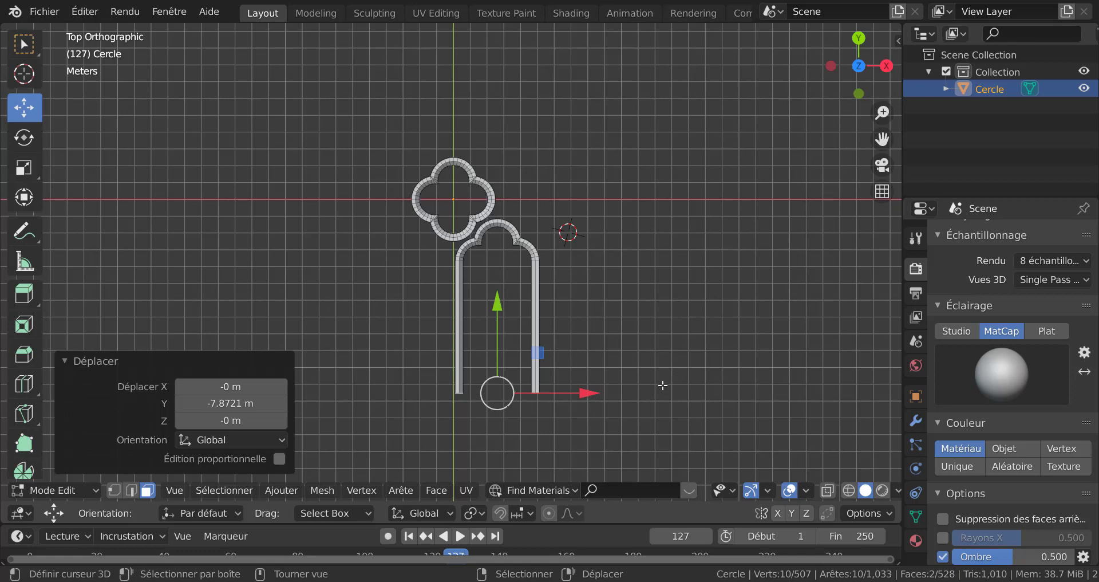
Step: Rotate the whole window object 90° in top view in Object Mode
{"action": "key", "text": "Tab"}
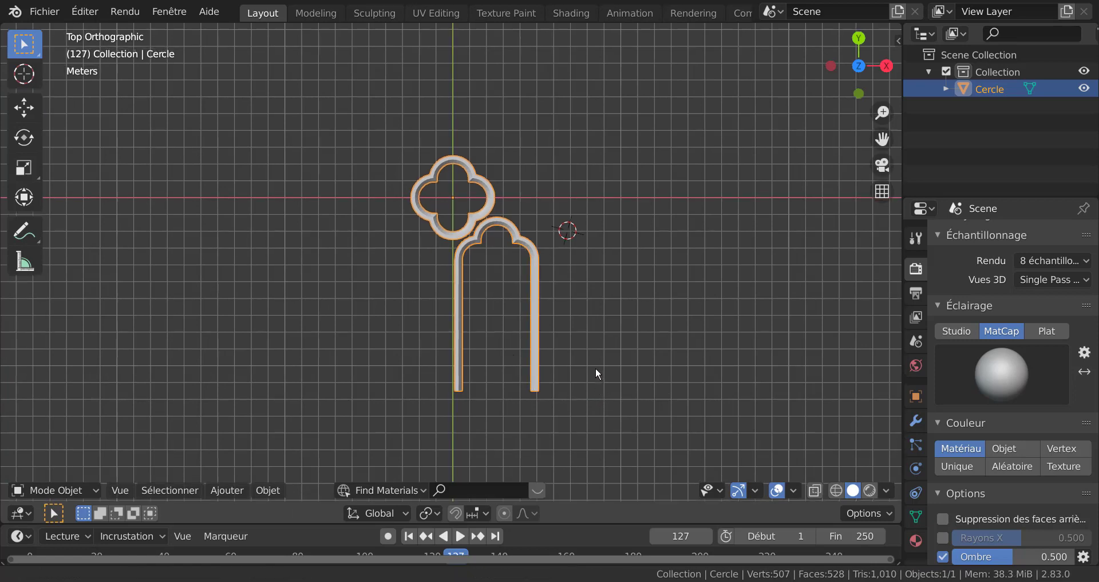
{"action": "middle_click_drag", "start_coordinate": [596, 366], "coordinate": [602, 280], "text": "shift"}
{"action": "scroll", "coordinate": [576, 309], "scroll_direction": "up", "scroll_amount": 4}
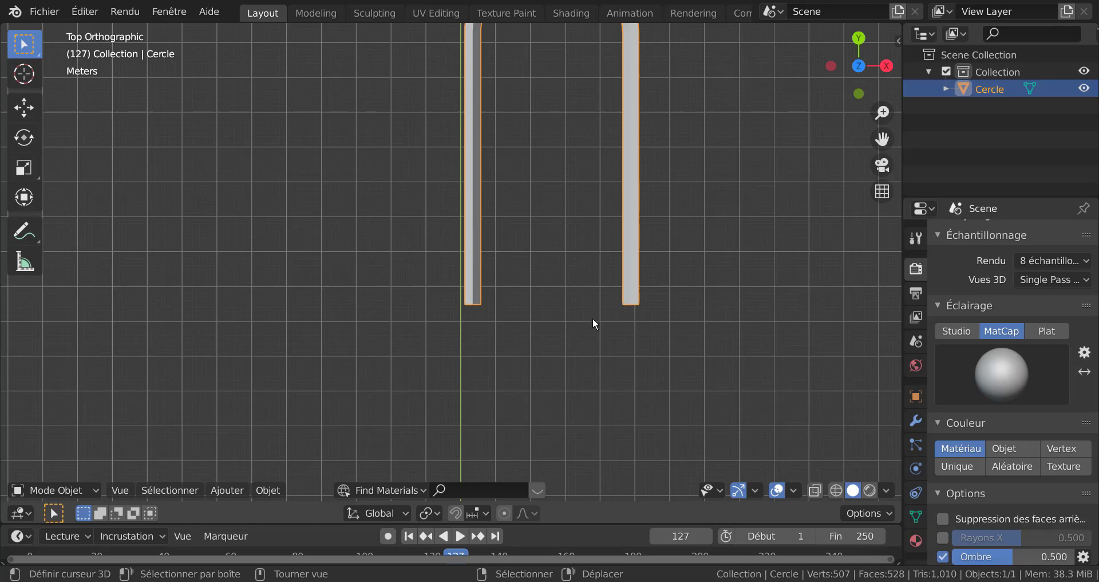
{"action": "scroll", "coordinate": [653, 312], "scroll_direction": "down", "scroll_amount": 4}
{"action": "middle_click_drag", "start_coordinate": [651, 277], "coordinate": [648, 284], "text": "shift"}
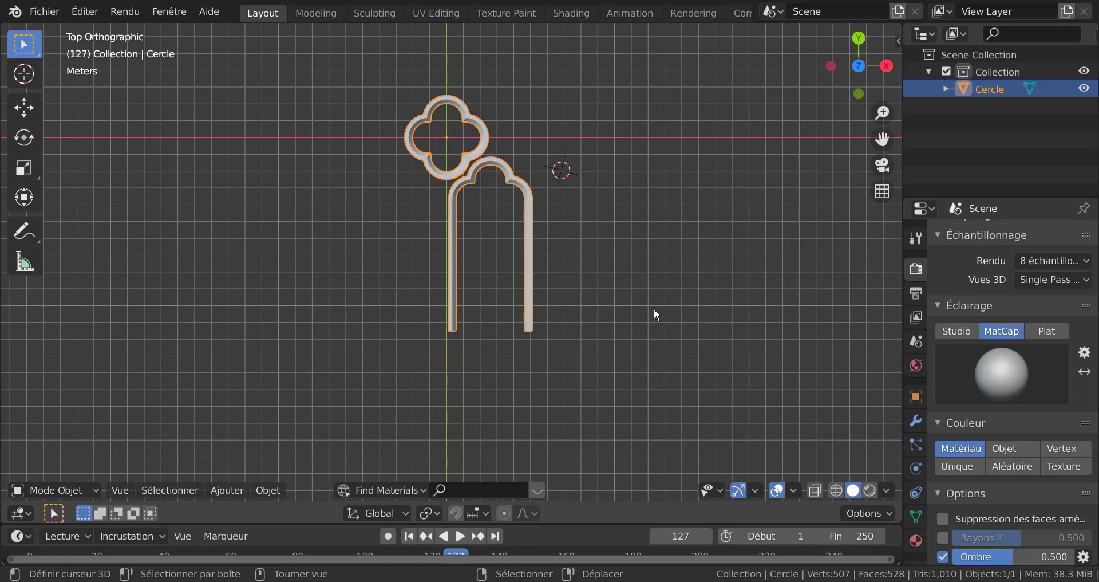
{"action": "key", "text": "r"}
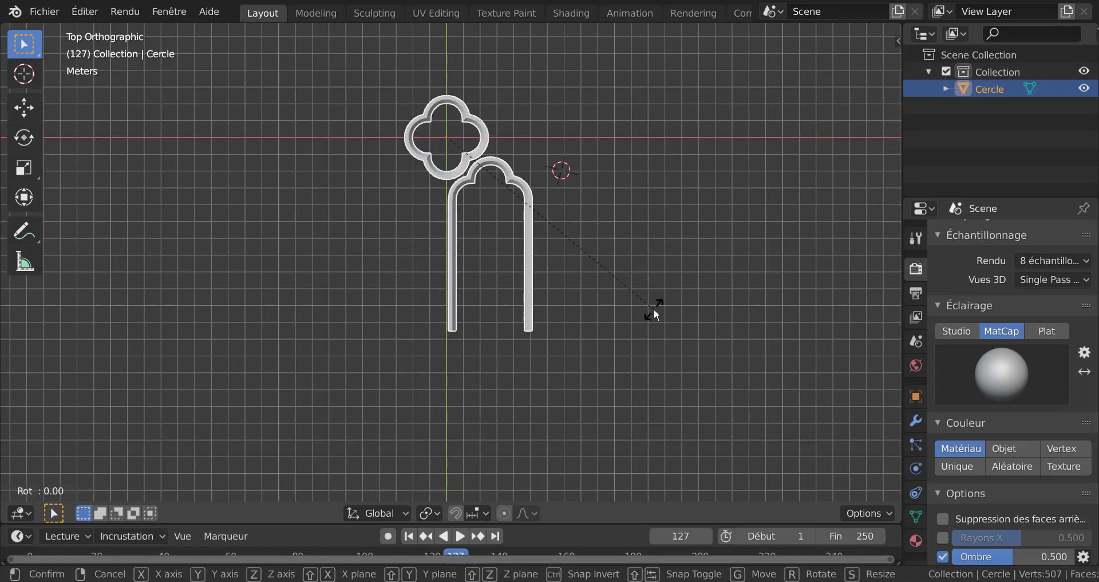
{"action": "type", "text": "90"}
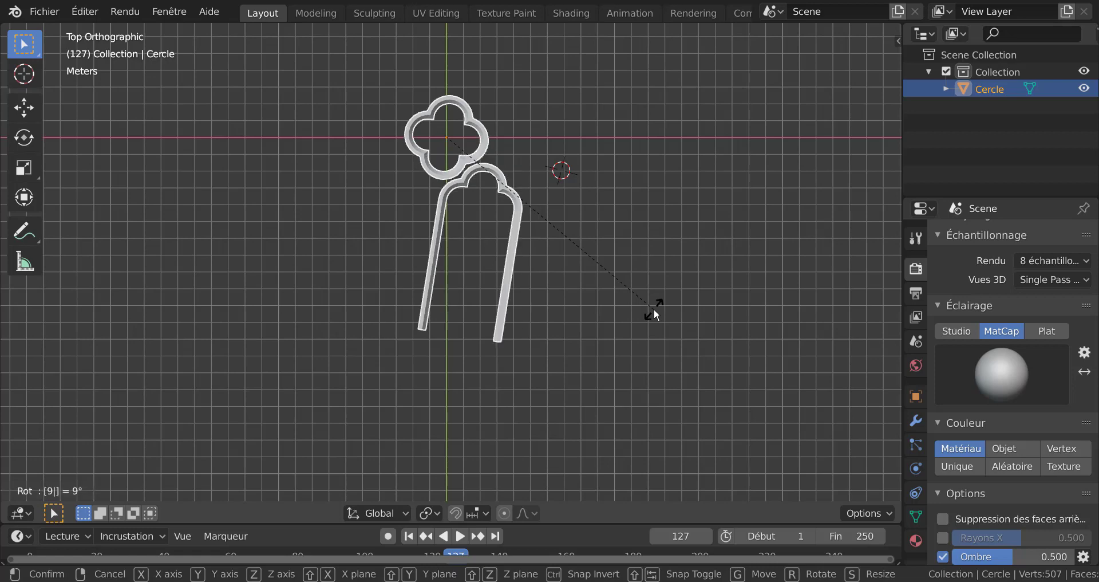
{"action": "key", "text": "Return"}
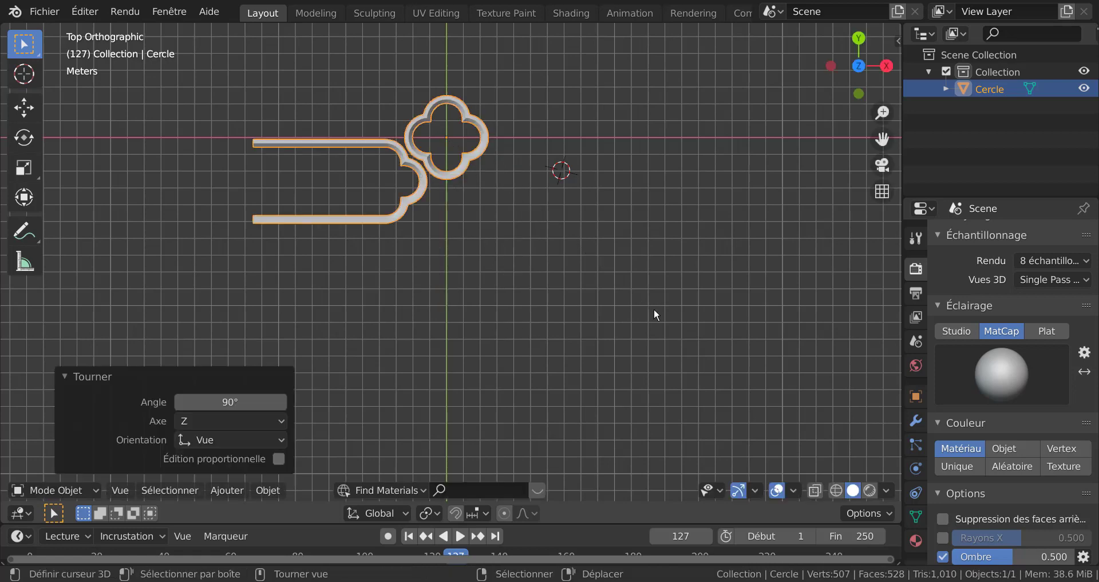
Step: In Edit Mode with X-ray on, select only the end vertices of the arch leg nearest the X axis
{"action": "middle_click_drag", "start_coordinate": [267, 285], "coordinate": [505, 359], "text": "shift"}
{"action": "scroll", "coordinate": [534, 294], "scroll_direction": "up", "scroll_amount": 5}
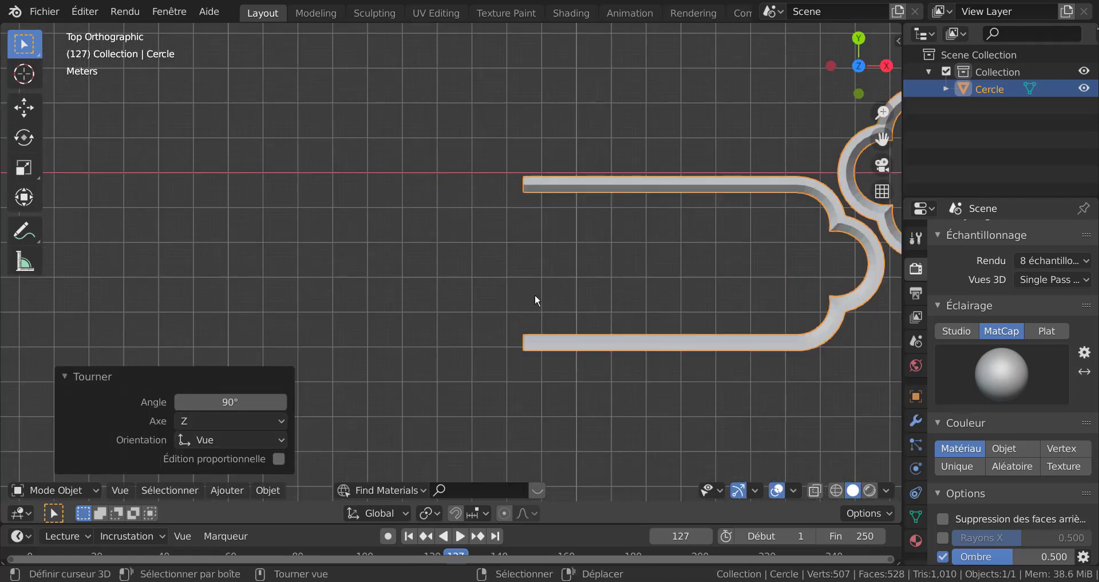
{"action": "middle_click_drag", "start_coordinate": [463, 316], "coordinate": [374, 372], "text": "shift"}
{"action": "key", "text": "Tab"}
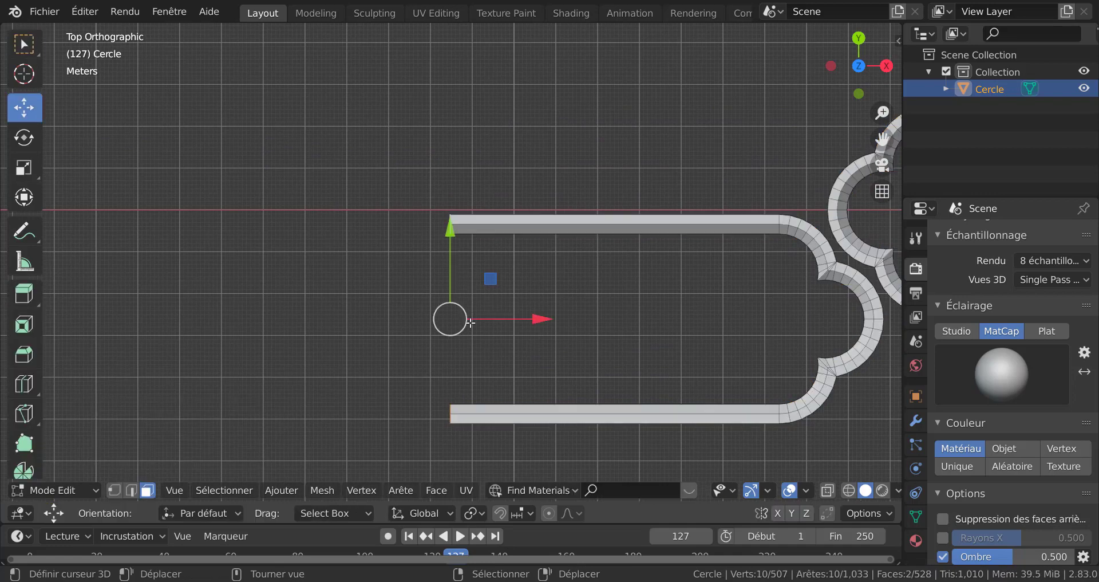
{"action": "scroll", "coordinate": [455, 265], "scroll_direction": "up", "scroll_amount": 3}
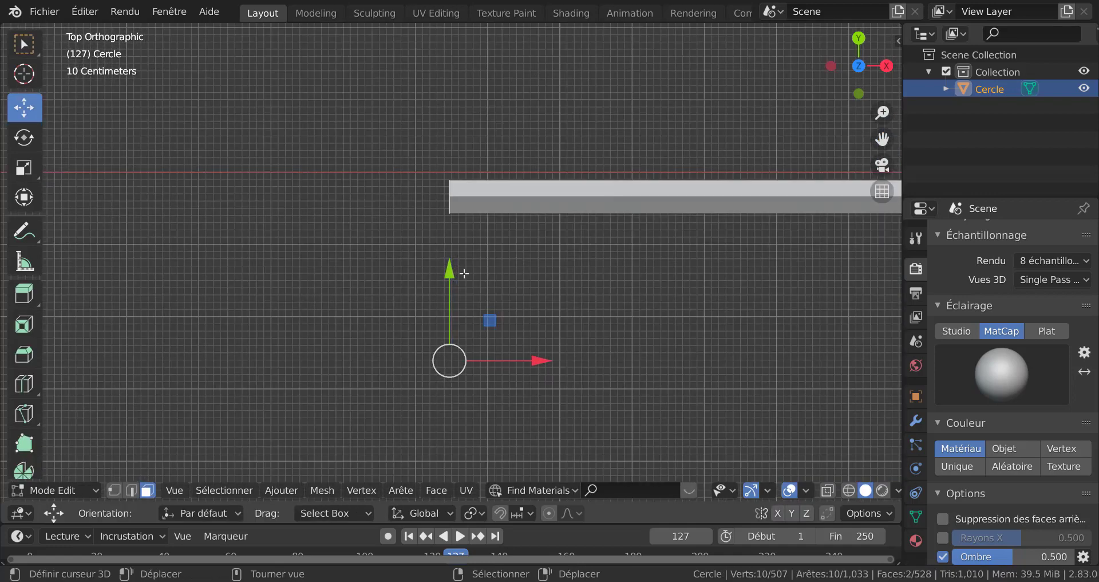
{"action": "key", "text": "1"}
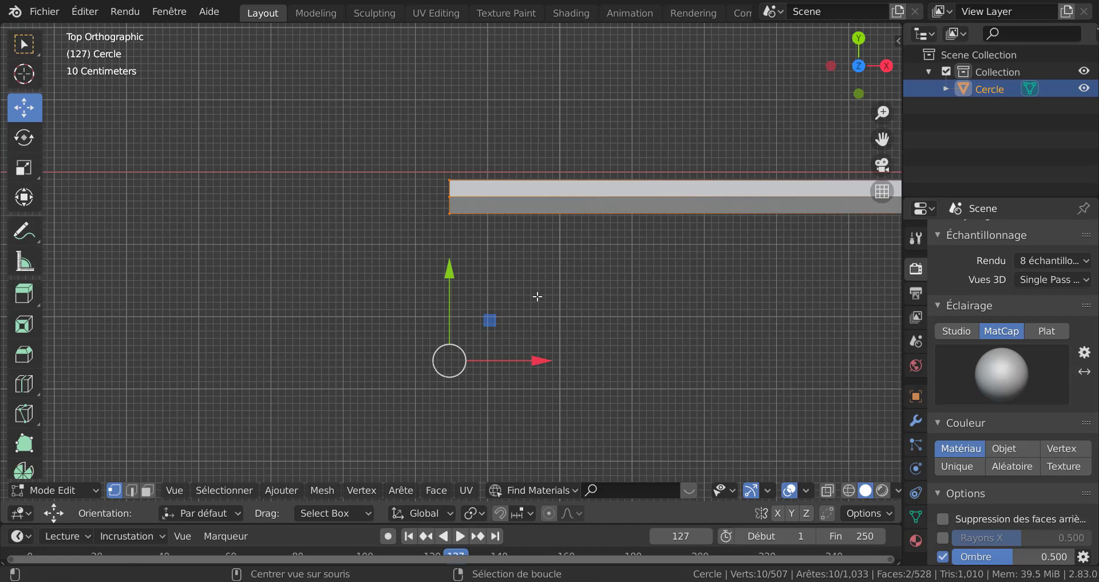
{"action": "key", "text": "alt+z"}
{"action": "key", "text": "alt+a"}
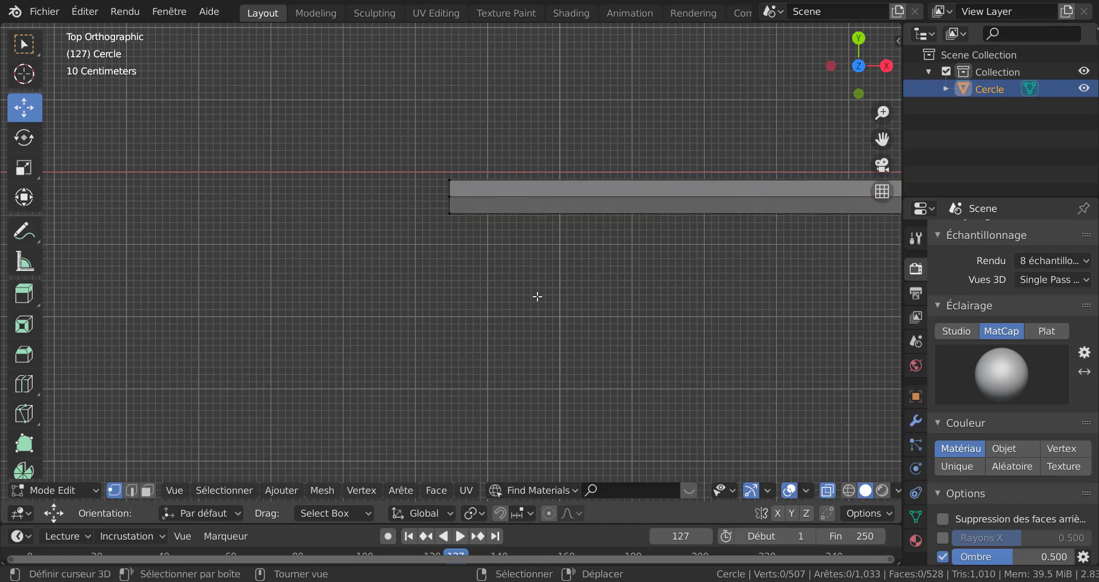
{"action": "key", "text": "c"}
{"action": "left_click", "coordinate": [441, 195]}
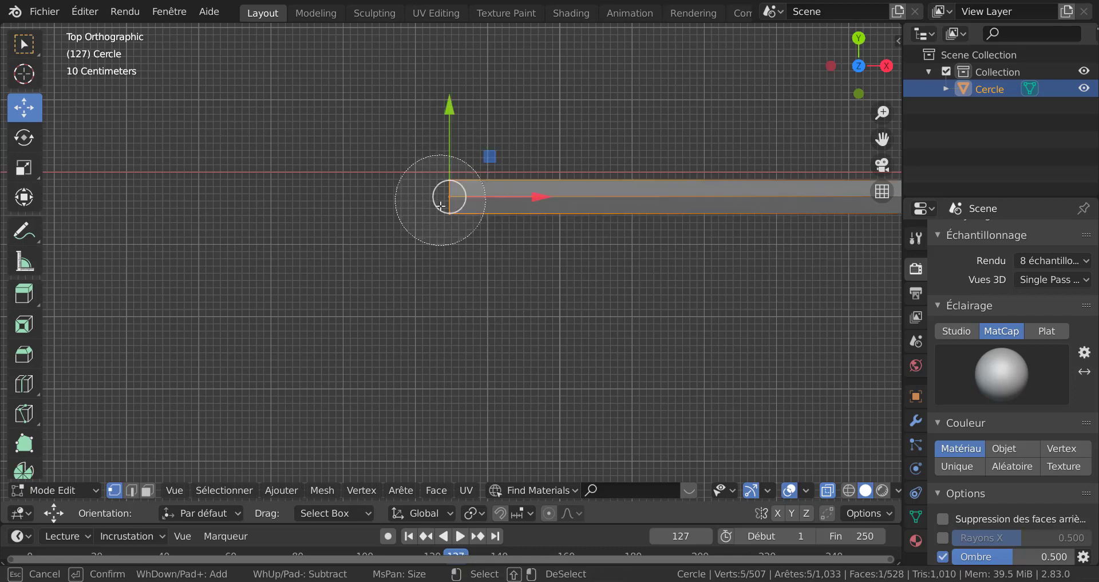
{"action": "right_click", "coordinate": [442, 309]}
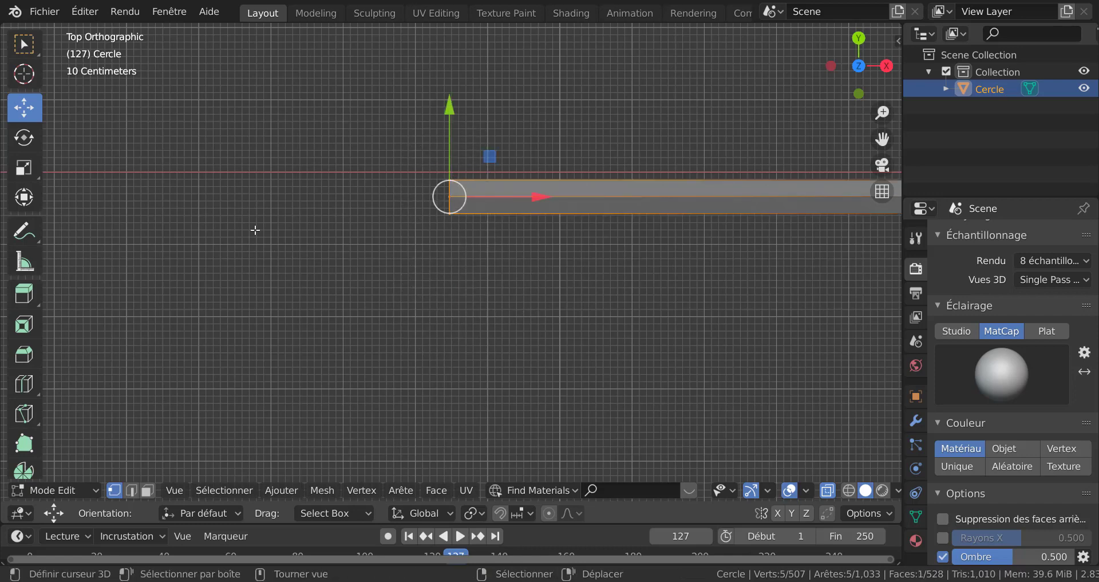
Step: Shear the selected leg end with an offset of -1 to give it a mitred cut
{"action": "key", "text": "q"}
{"action": "mouse_move", "coordinate": [210, 223]}
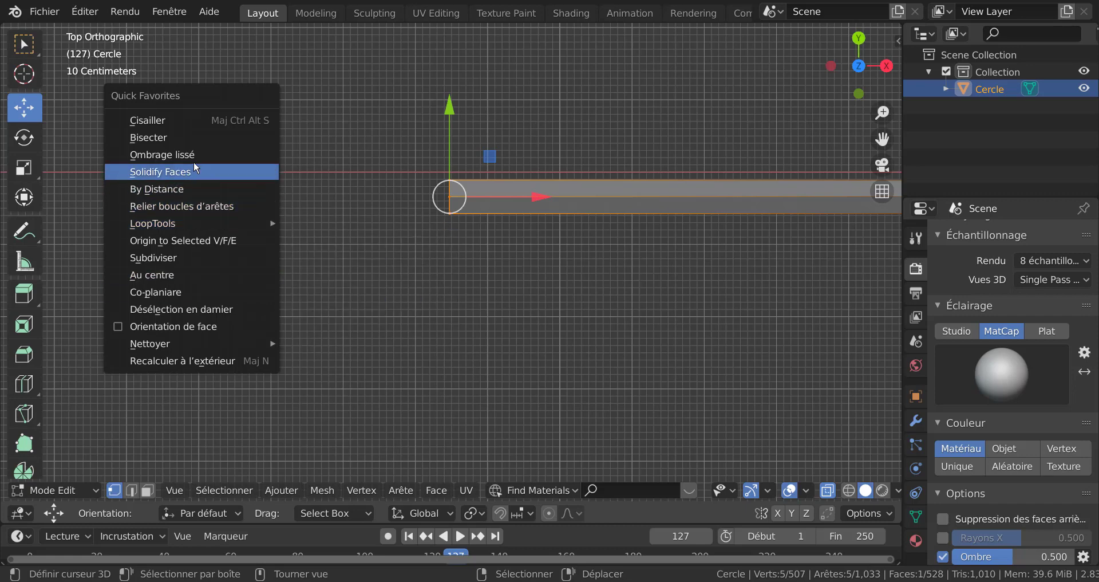
{"action": "left_click", "coordinate": [161, 121]}
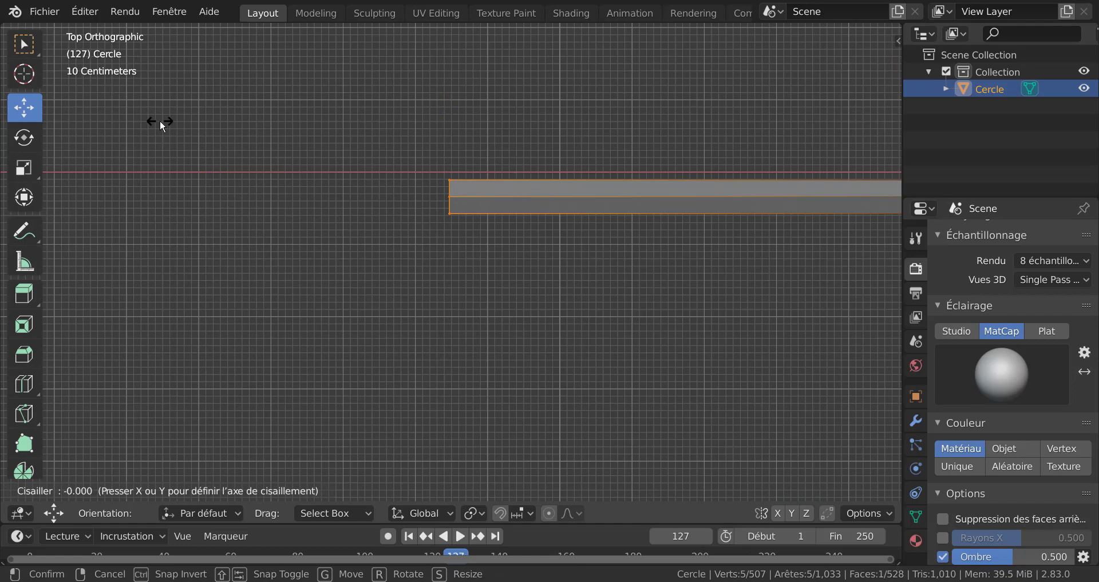
{"action": "left_click", "coordinate": [160, 121]}
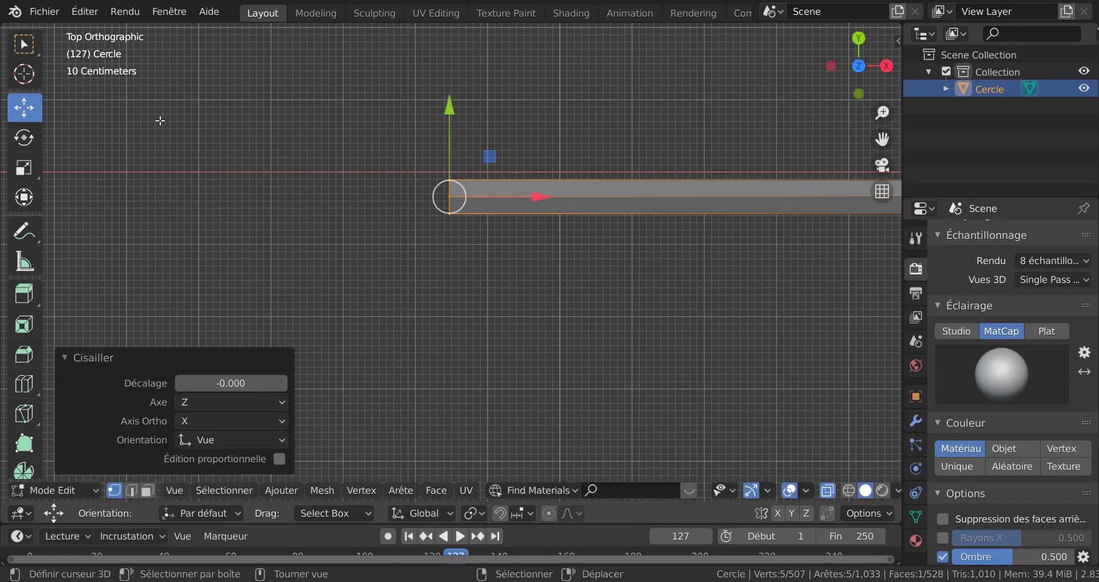
{"action": "left_click", "coordinate": [226, 383]}
{"action": "key", "text": "BackSpace"}
{"action": "key", "text": "BackSpace"}
{"action": "key", "text": "BackSpace"}
{"action": "type", "text": "1"}
{"action": "key", "text": "Return"}
Step: Replace the selection with the end vertices of the other arch leg, farther from the X axis
{"action": "scroll", "coordinate": [476, 275], "scroll_direction": "down", "scroll_amount": 1}
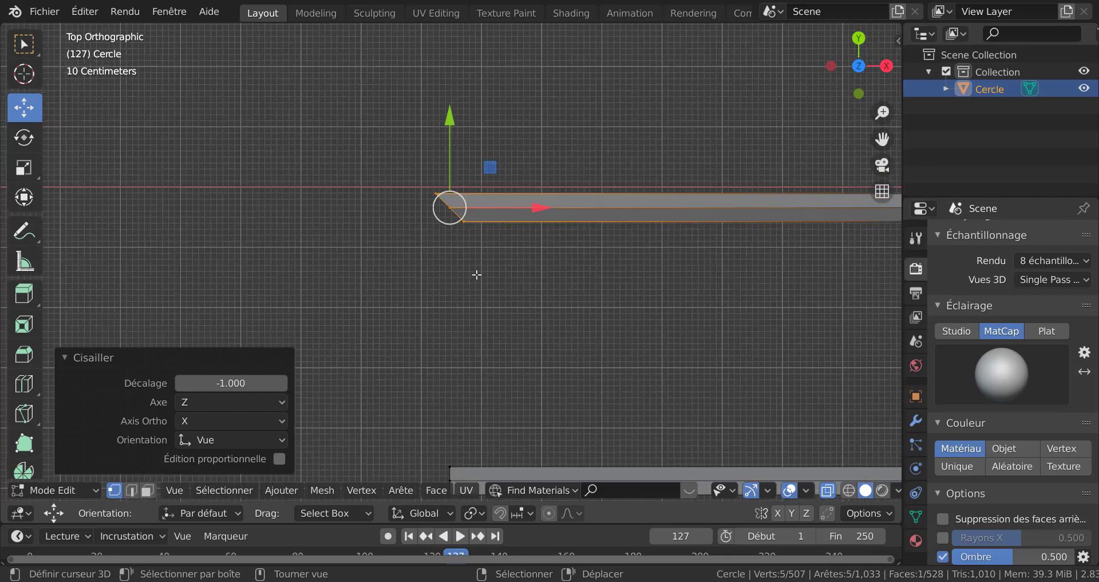
{"action": "scroll", "coordinate": [477, 275], "scroll_direction": "down", "scroll_amount": 1}
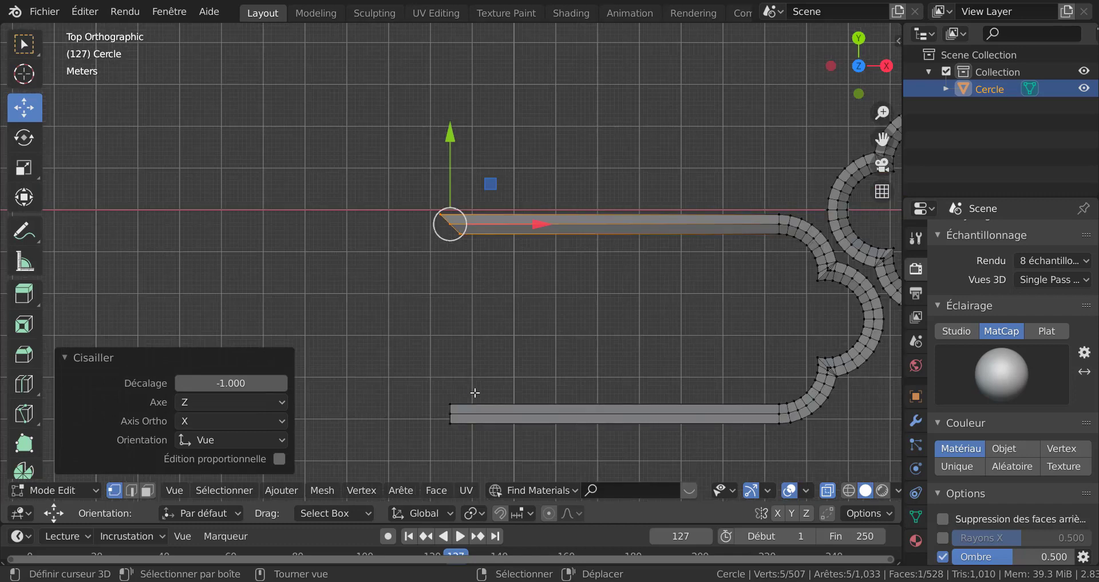
{"action": "left_click", "coordinate": [488, 373]}
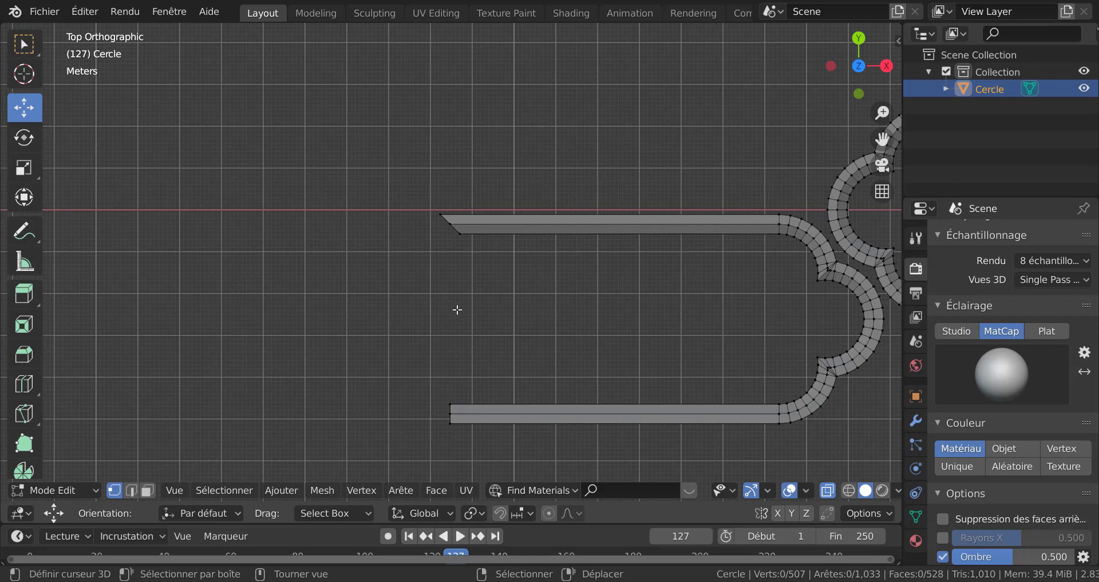
{"action": "key", "text": "c"}
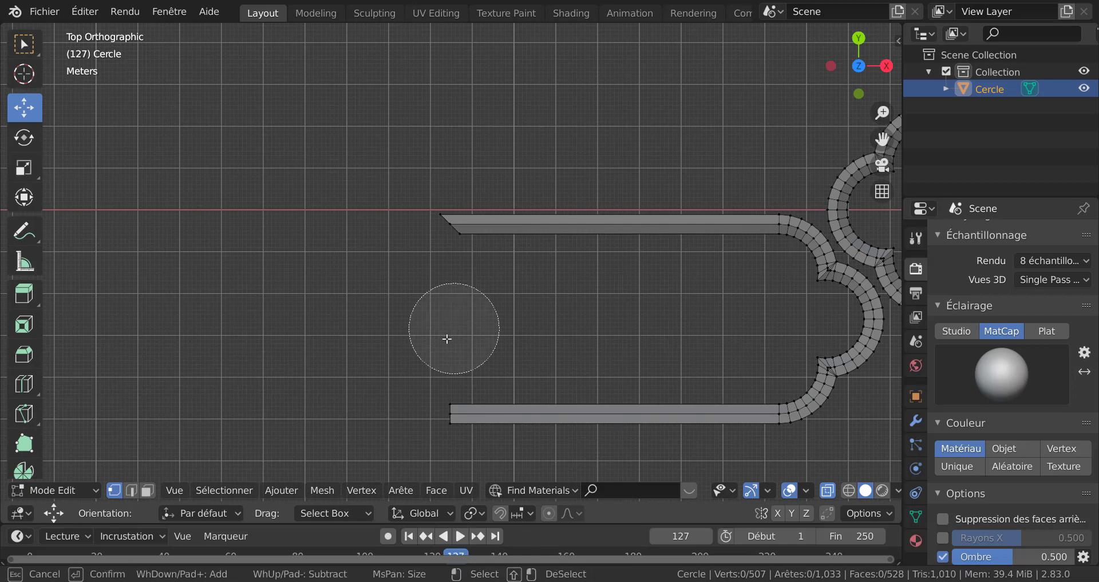
{"action": "left_click", "coordinate": [442, 407]}
{"action": "key", "text": "Escape"}
{"action": "middle_click_drag", "start_coordinate": [561, 307], "coordinate": [541, 204], "text": "shift"}
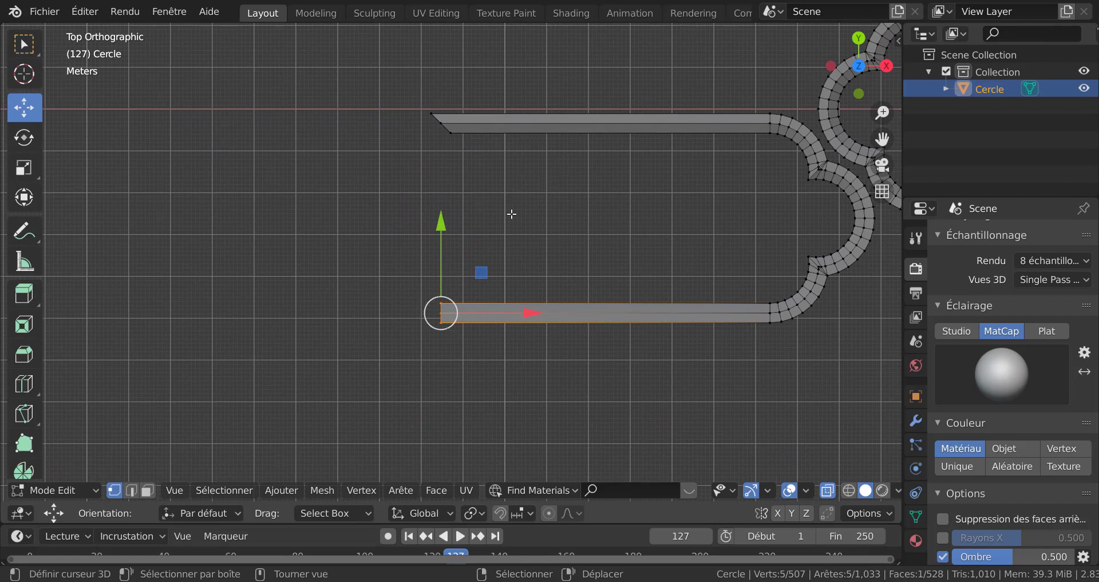
{"action": "key", "text": "q"}
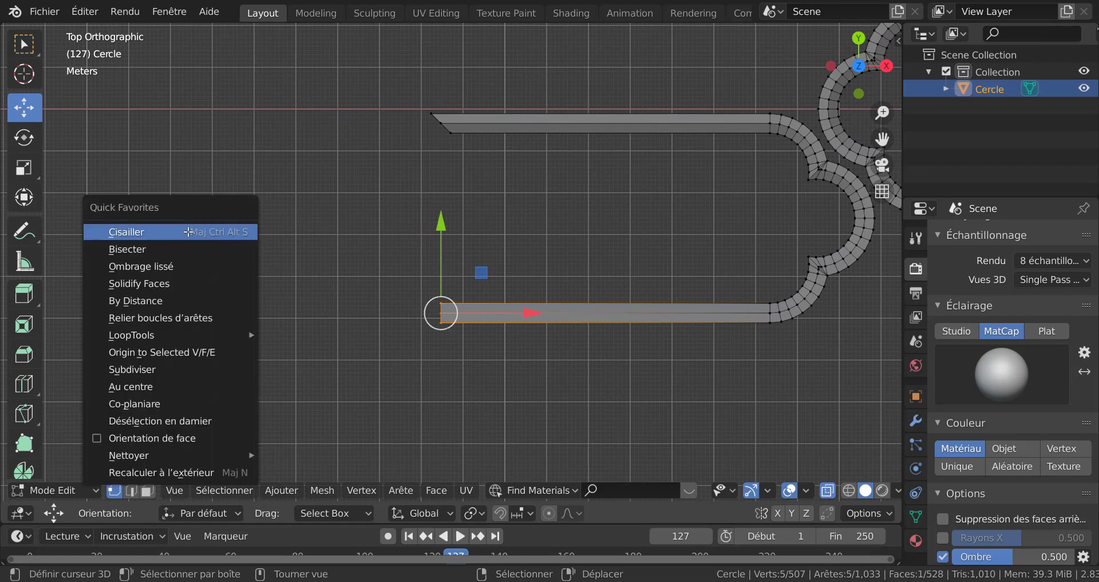
{"action": "left_click", "coordinate": [139, 234]}
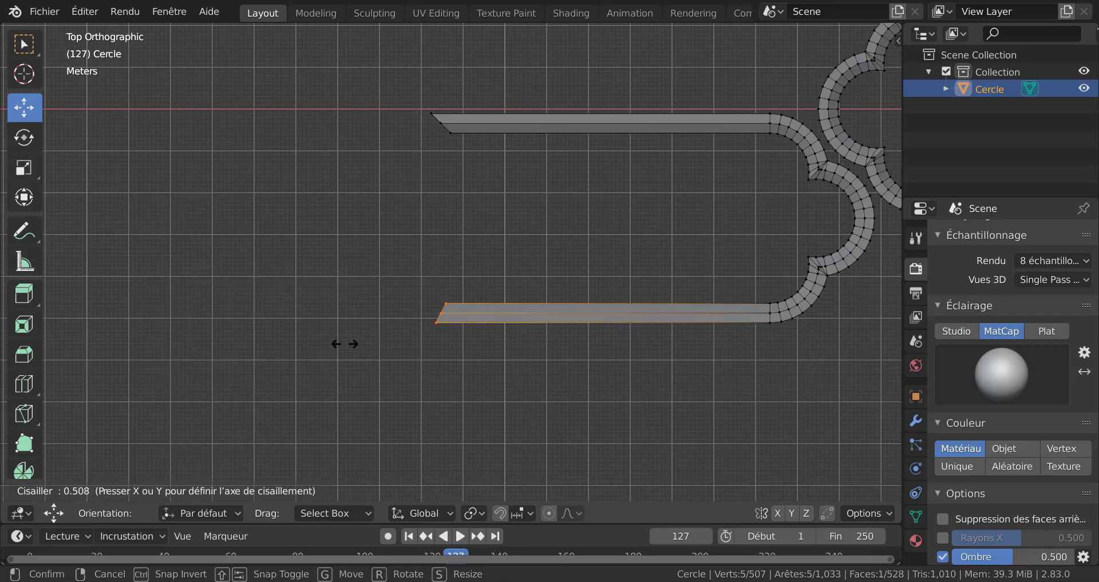
{"action": "key", "text": "Escape"}
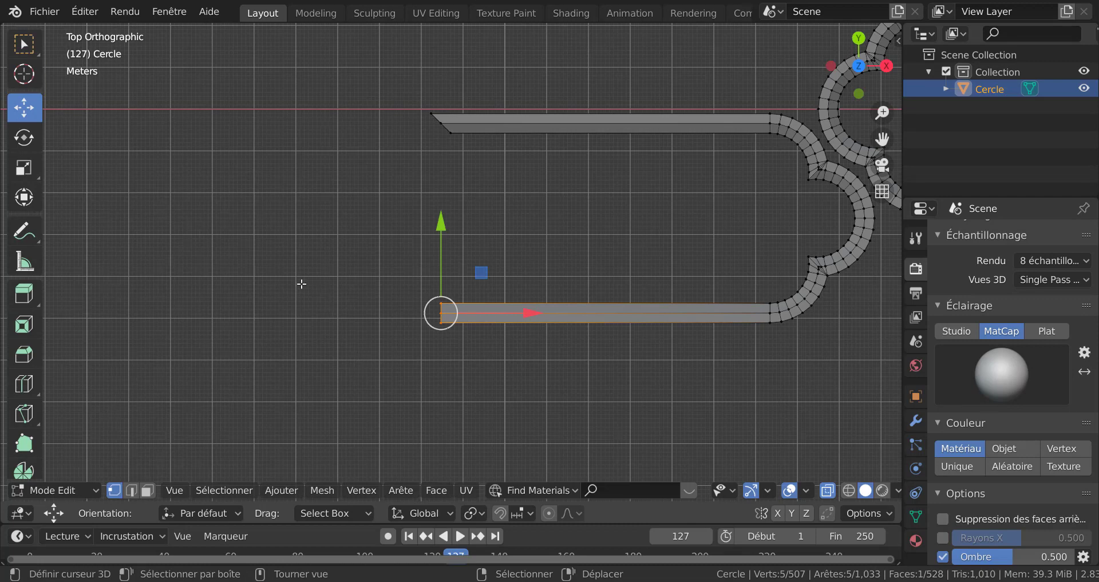
Step: Shear the selected arch leg end with an offset of 1 to give it a mitred cut, and clear the selection
{"action": "key", "text": "q"}
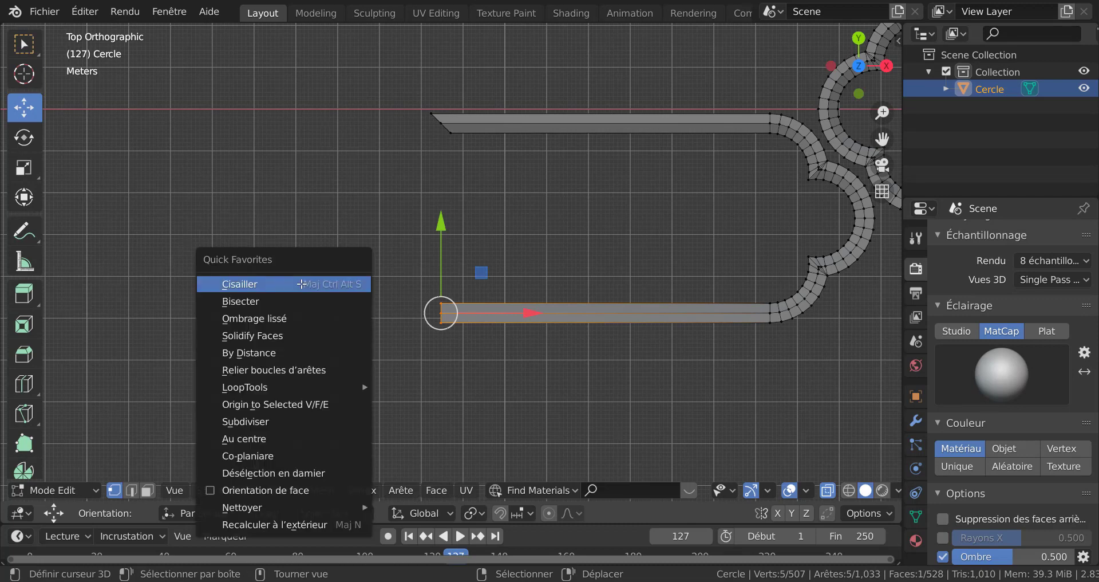
{"action": "left_click", "coordinate": [301, 283]}
{"action": "left_click", "coordinate": [301, 283]}
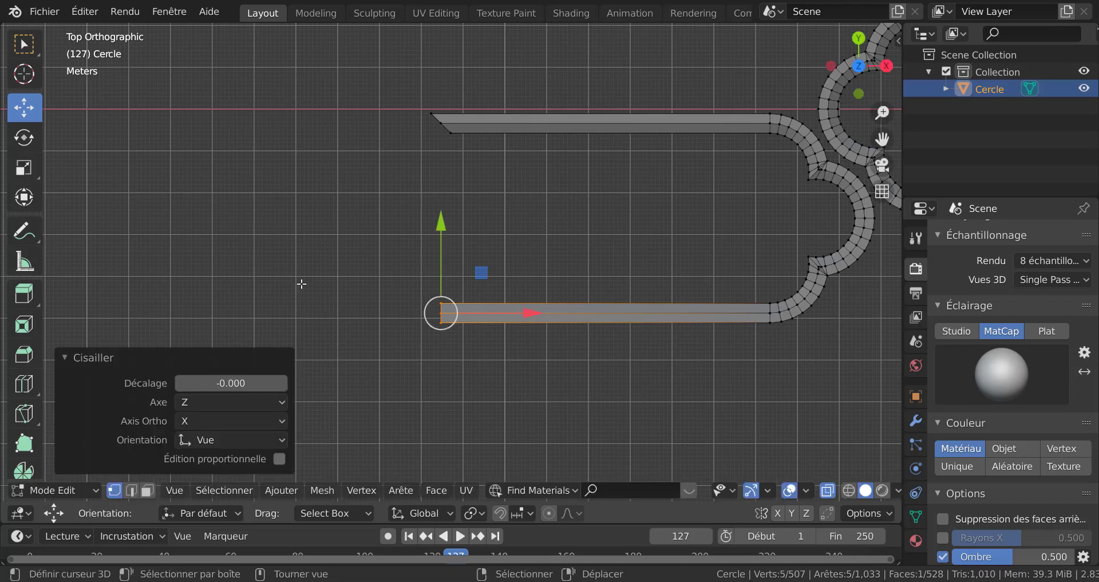
{"action": "left_click", "coordinate": [234, 383]}
{"action": "type", "text": "1"}
{"action": "key", "text": "Return"}
{"action": "left_click", "coordinate": [456, 186]}
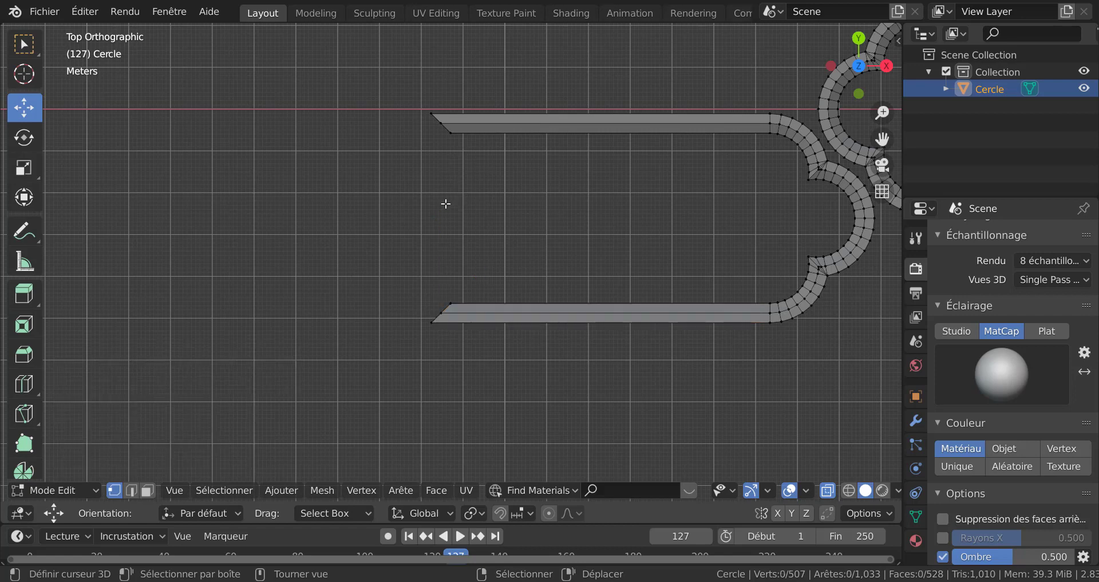
Step: Circle-select the mitred end vertices of both arch legs together
{"action": "key", "text": "c"}
{"action": "left_click_drag", "start_coordinate": [424, 135], "coordinate": [410, 314]}
{"action": "key", "text": "Escape"}
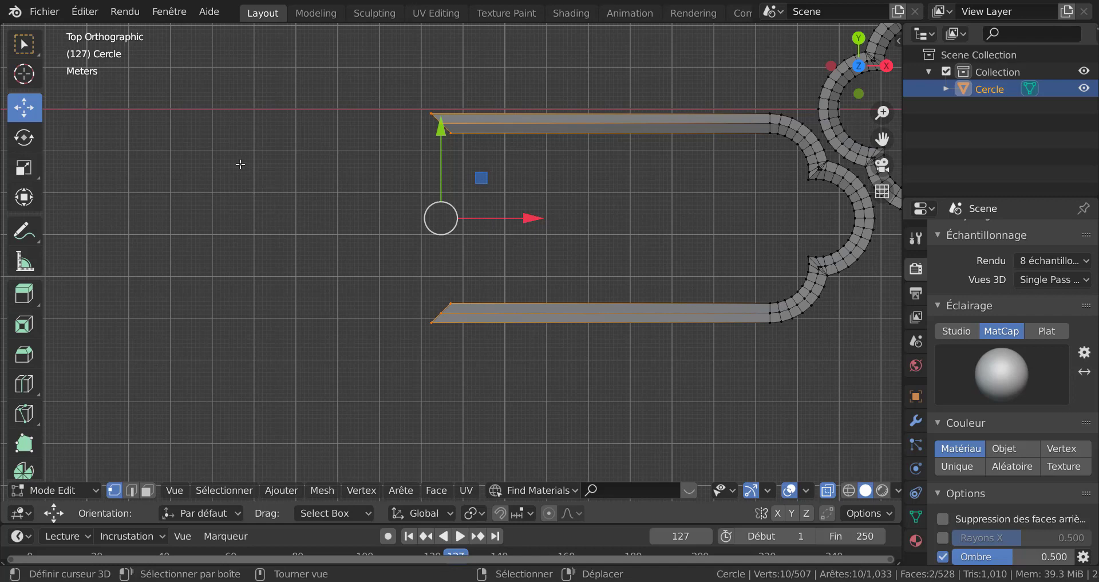
Step: Try joining the two mitred leg ends with LoopTools Bridge and undo it
{"action": "key", "text": "q"}
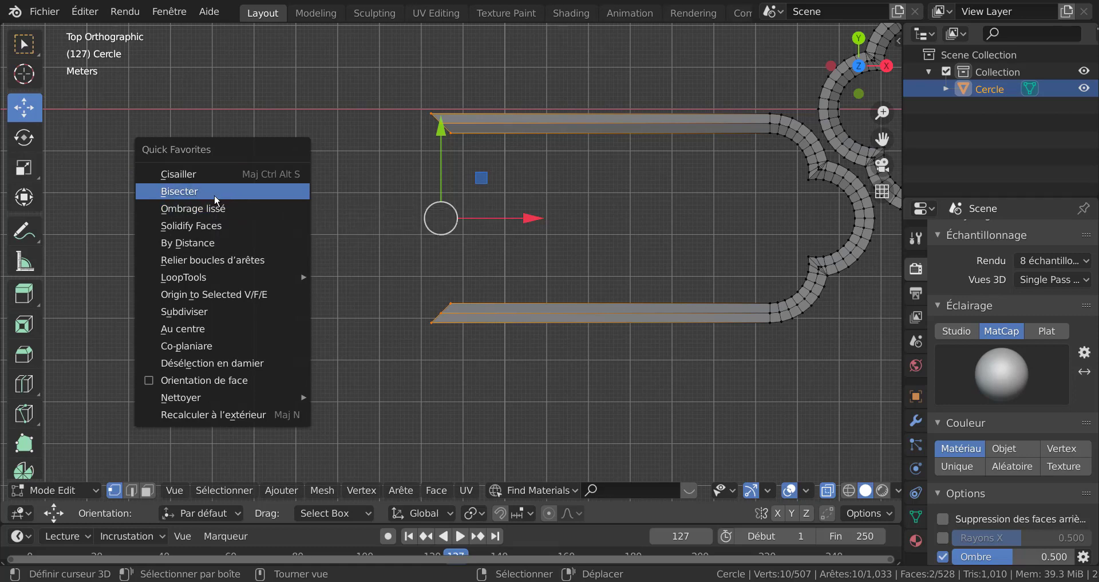
{"action": "mouse_move", "coordinate": [217, 279]}
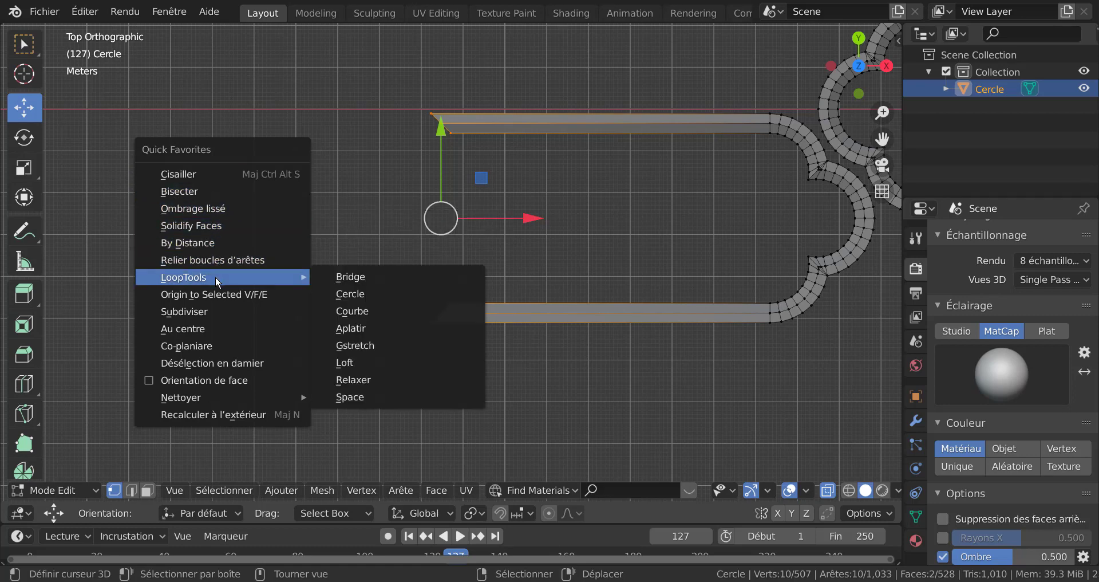
{"action": "left_click", "coordinate": [355, 278]}
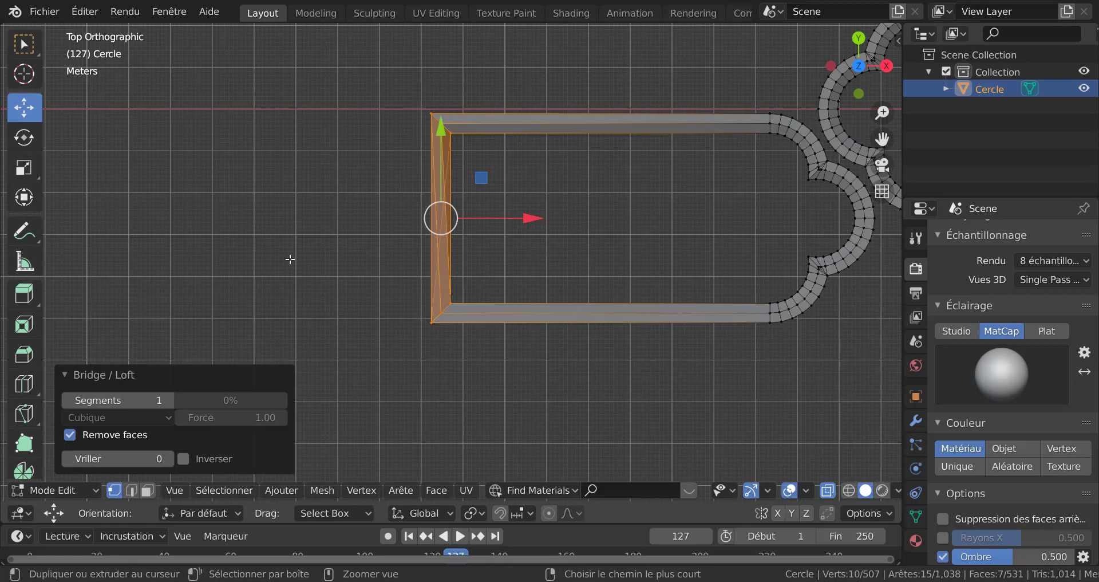
{"action": "key", "text": "ctrl+z"}
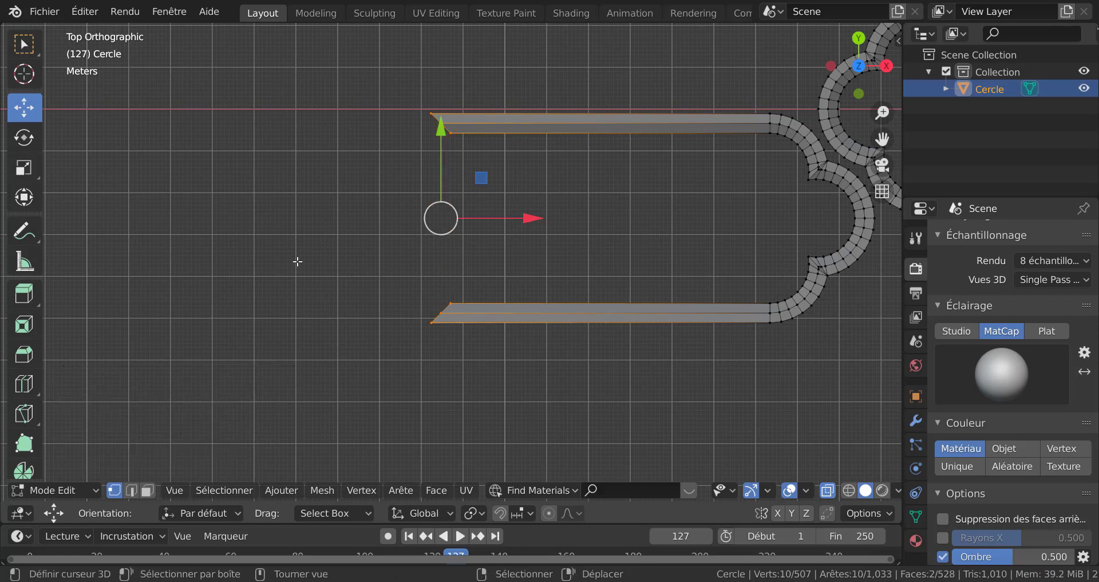
Step: Join the two mitred leg ends with Bridge Edge Loops to form the straight sill of the arch frame
{"action": "key", "text": "q"}
{"action": "mouse_move", "coordinate": [215, 193]}
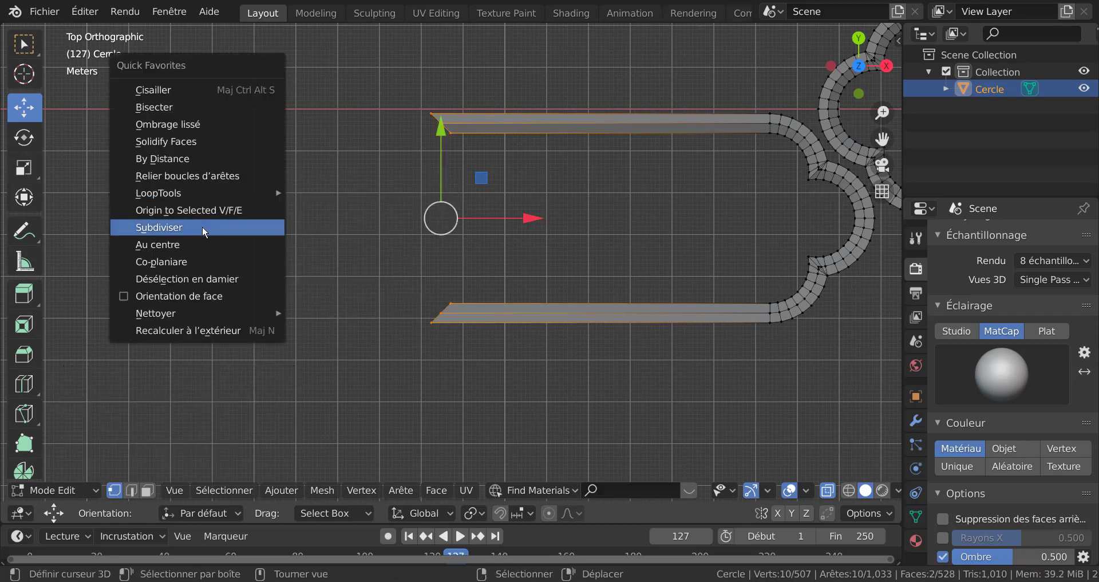
{"action": "left_click", "coordinate": [207, 170]}
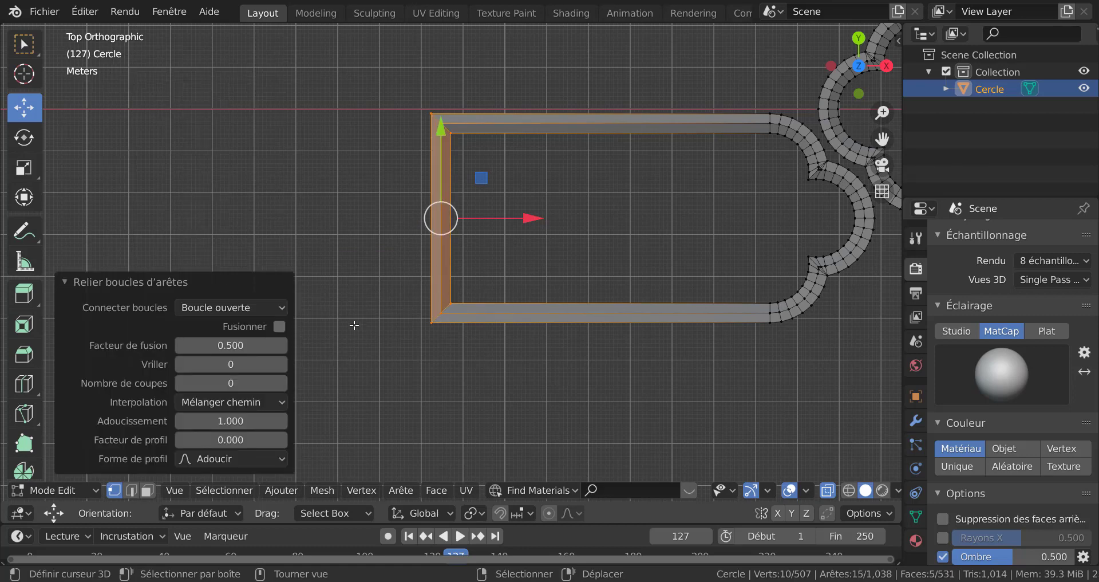
Step: Clear the selection and inspect the closed arch frame in perspective and top views, ending in bottom orthographic view
{"action": "key", "text": "KP_5"}
{"action": "left_click", "coordinate": [388, 370]}
{"action": "middle_click_drag", "start_coordinate": [388, 370], "coordinate": [571, 327]}
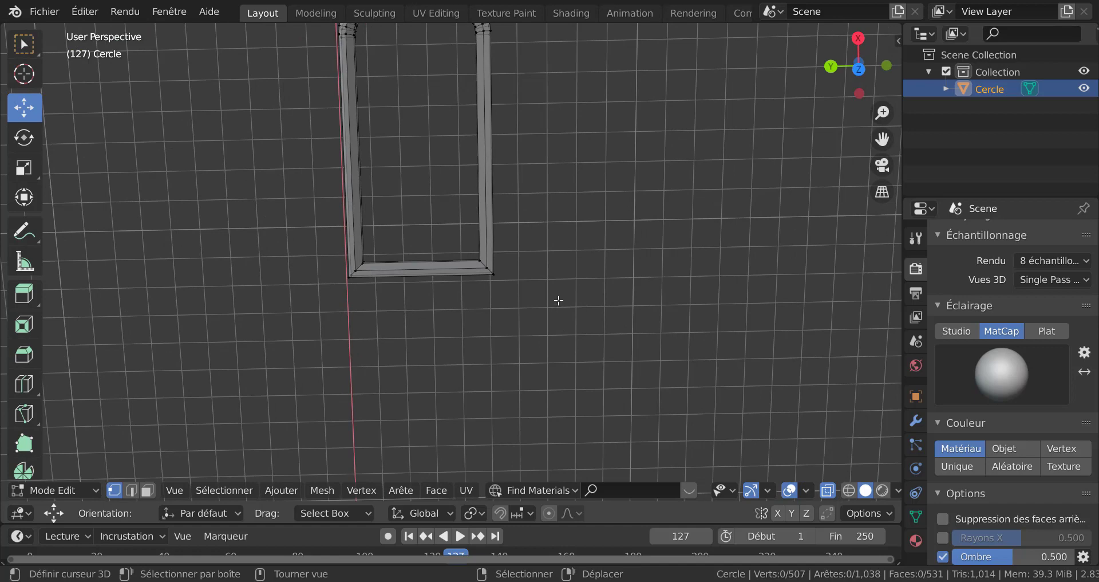
{"action": "scroll", "coordinate": [560, 300], "scroll_direction": "down", "scroll_amount": 3}
{"action": "middle_click_drag", "start_coordinate": [601, 146], "coordinate": [603, 253], "text": "shift"}
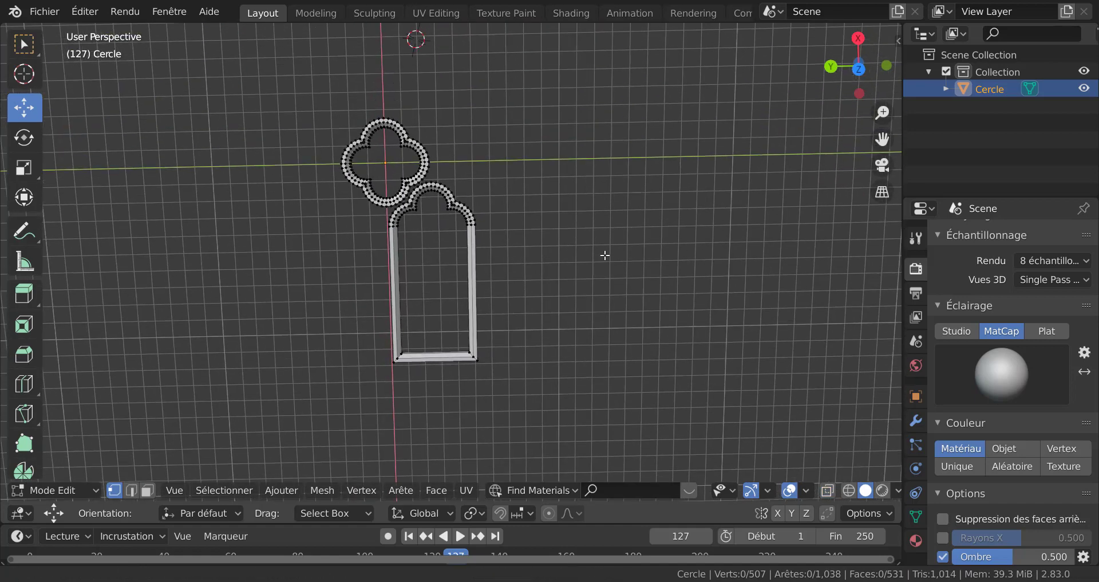
{"action": "scroll", "coordinate": [607, 252], "scroll_direction": "up", "scroll_amount": 2}
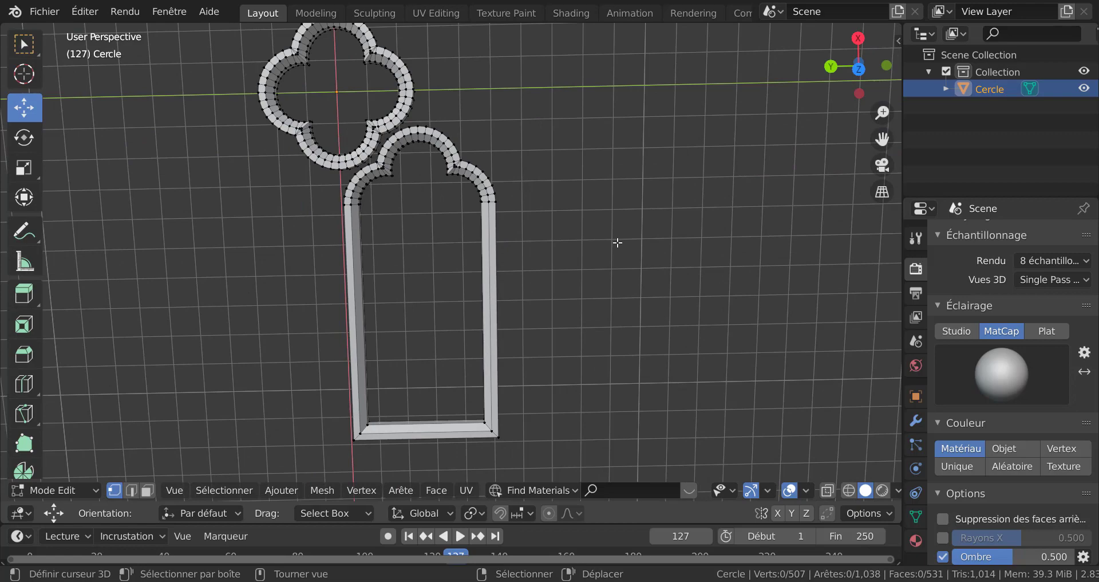
{"action": "key", "text": "KP_1"}
{"action": "key", "text": "KP_7"}
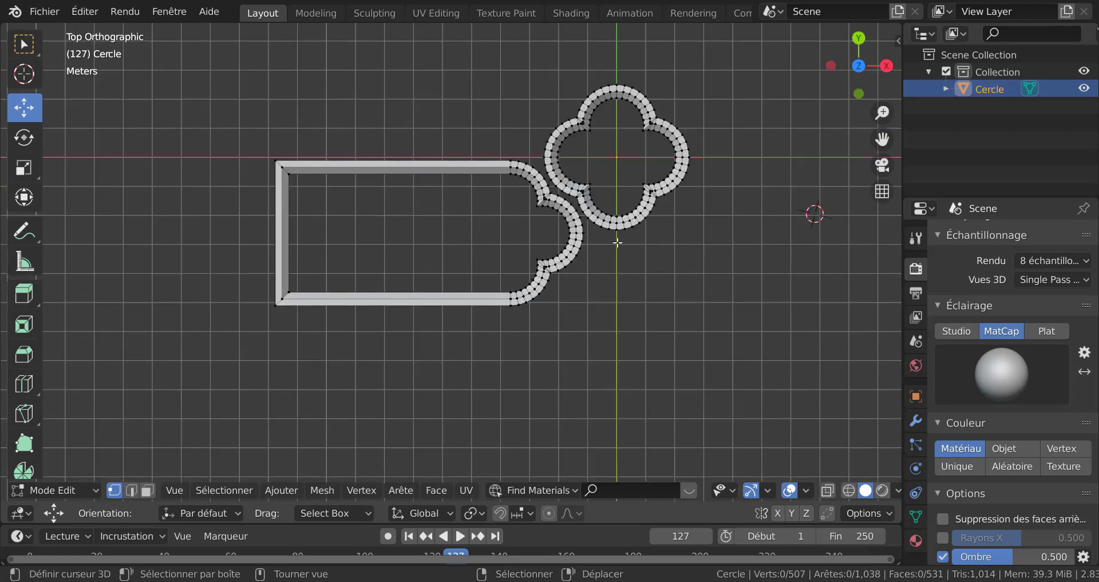
{"action": "scroll", "coordinate": [596, 282], "scroll_direction": "down", "scroll_amount": 3}
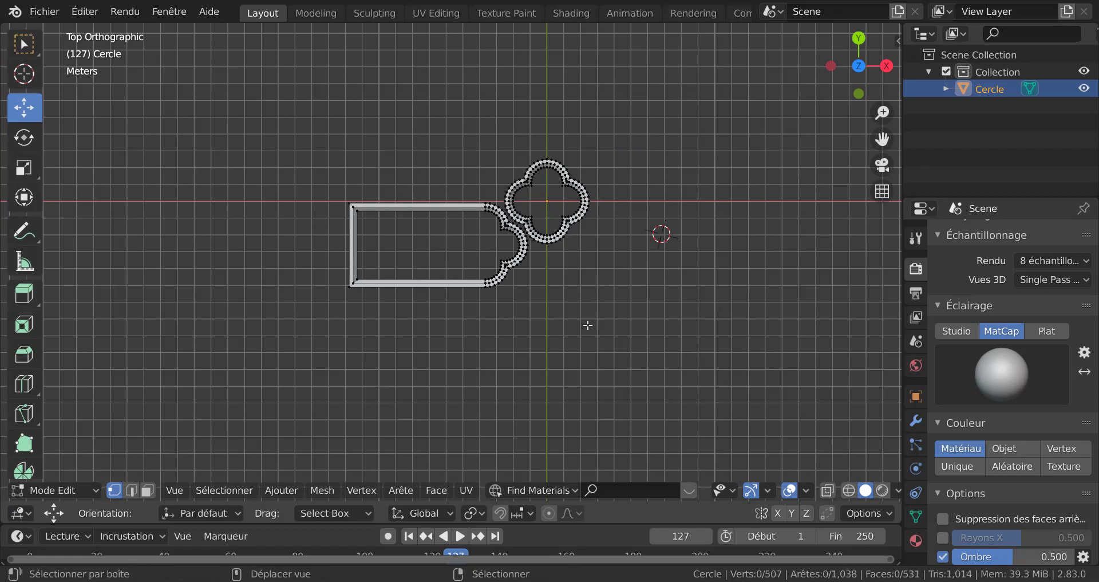
{"action": "middle_click_drag", "start_coordinate": [584, 324], "coordinate": [542, 337], "text": "shift"}
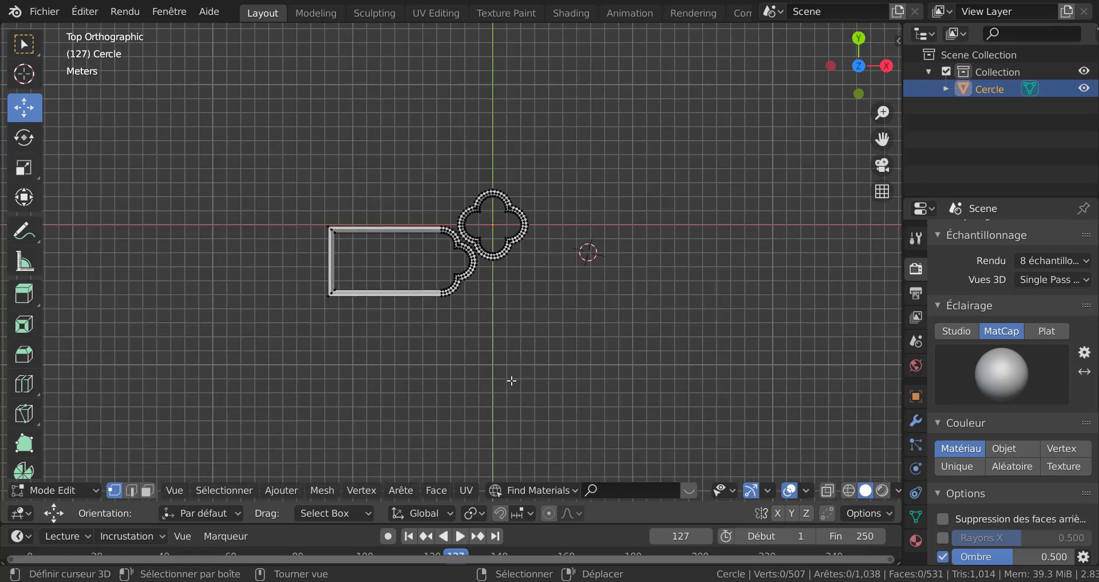
{"action": "key", "text": "ctrl+KP_7"}
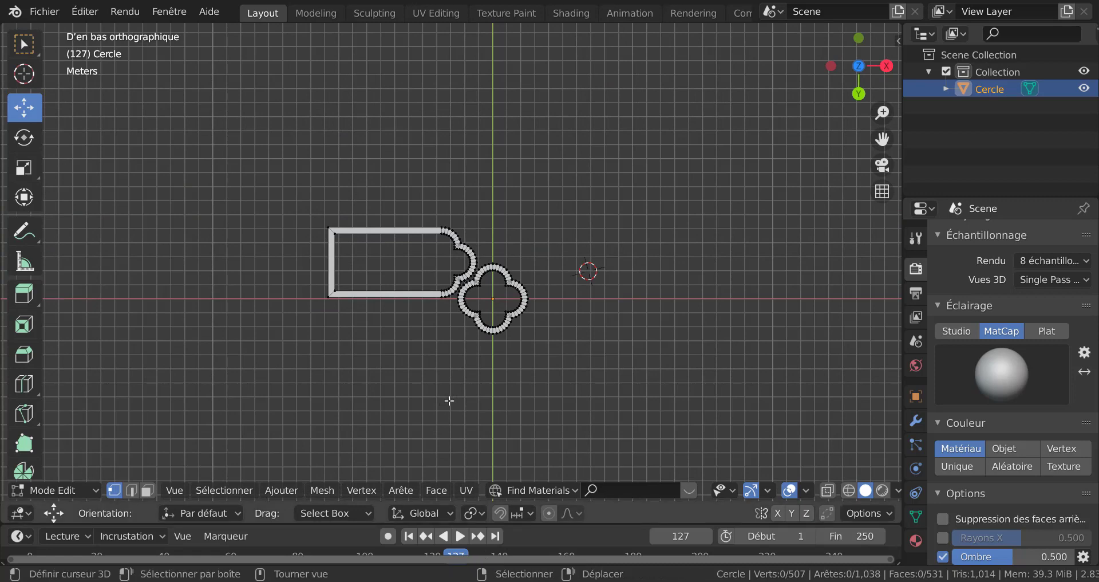
{"action": "key", "text": "a"}
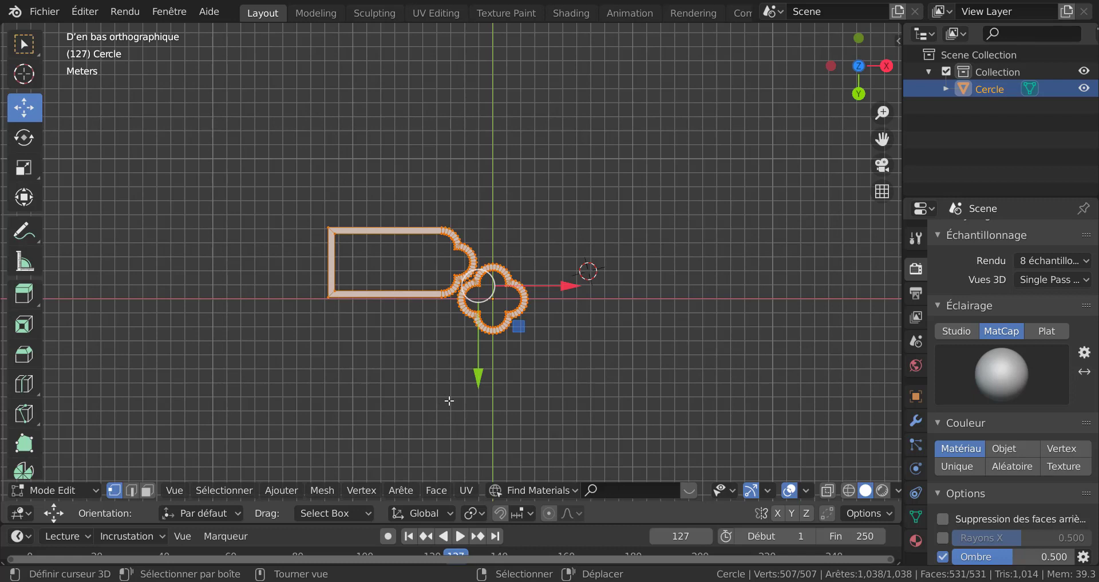
{"action": "key", "text": "r"}
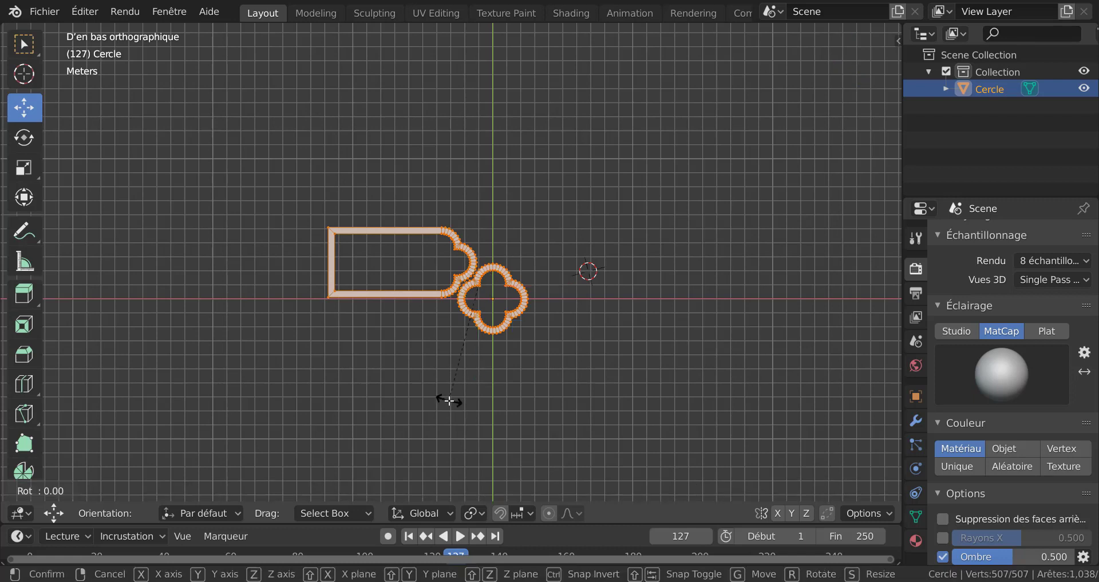
{"action": "key", "text": "minus"}
{"action": "key", "text": "Escape"}
Step: Rotate the whole window object by -90° in bottom view in Object Mode
{"action": "key", "text": "Tab"}
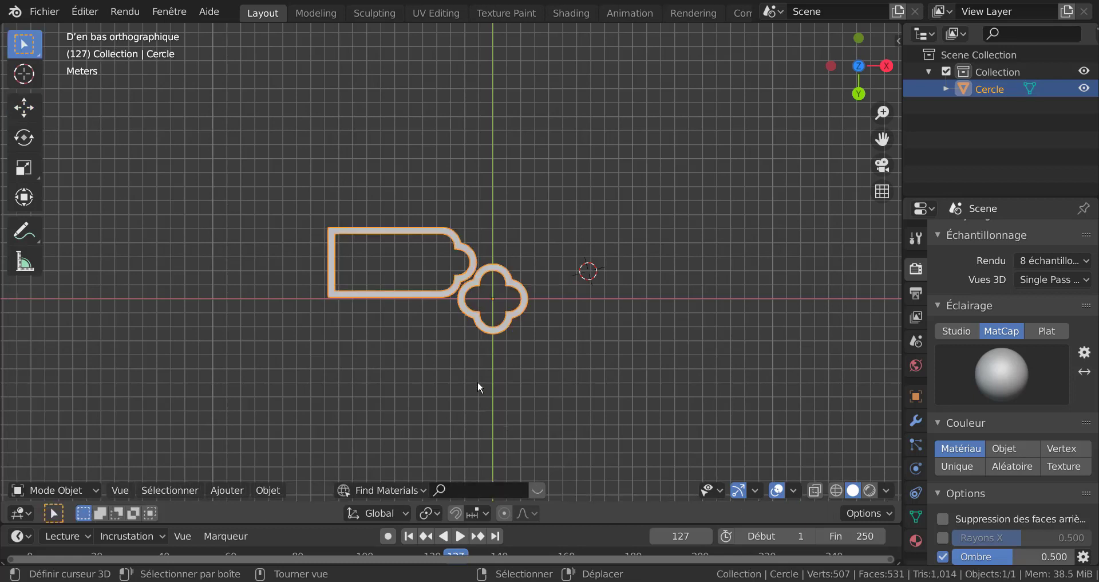
{"action": "type", "text": "r-9"}
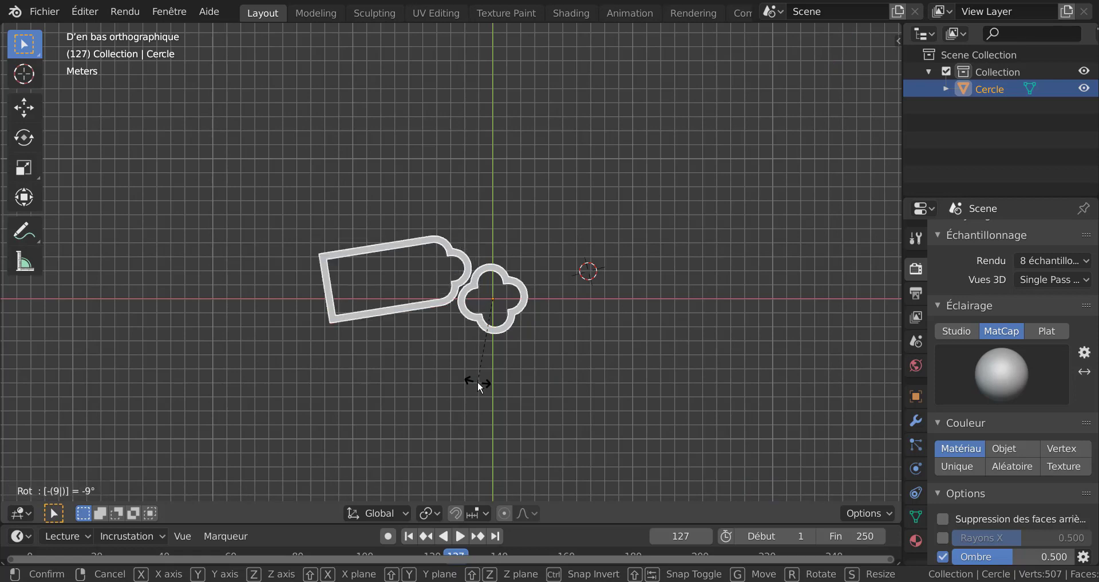
{"action": "type", "text": "0"}
{"action": "key", "text": "Return"}
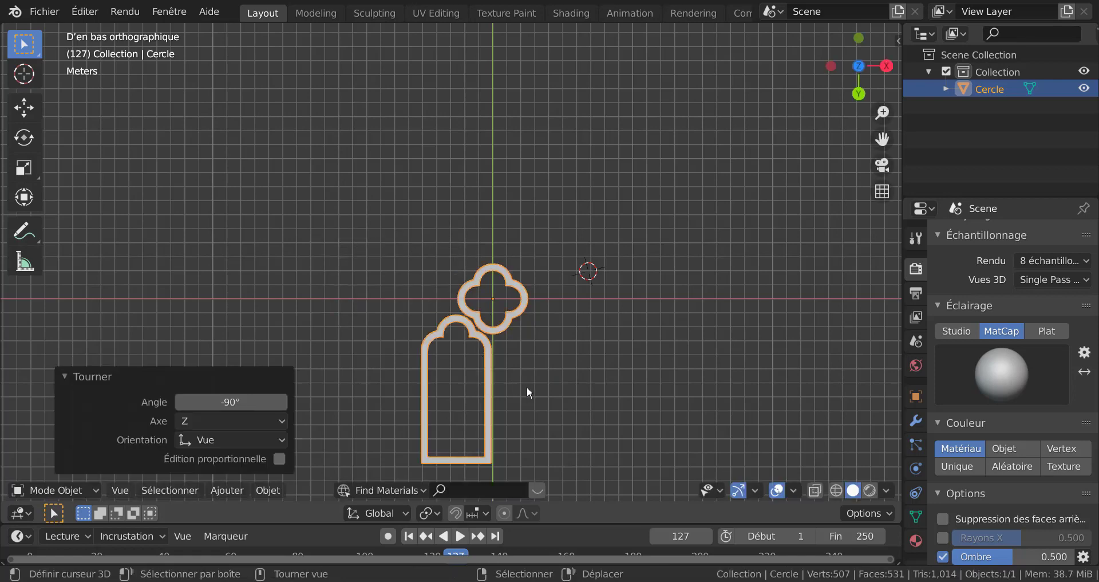
Step: In Edit Mode, select all the linked geometry of the arch frame and duplicate it in place
{"action": "middle_click_drag", "start_coordinate": [566, 348], "coordinate": [565, 347], "text": "shift"}
{"action": "scroll", "coordinate": [533, 260], "scroll_direction": "up", "scroll_amount": 1}
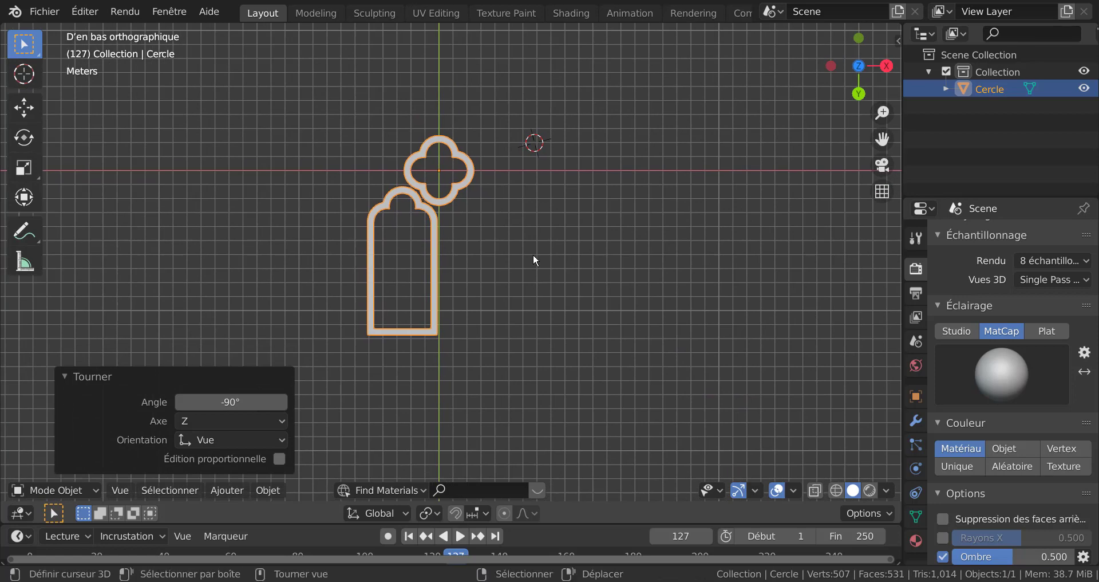
{"action": "key", "text": "Tab"}
{"action": "scroll", "coordinate": [507, 271], "scroll_direction": "up", "scroll_amount": 2}
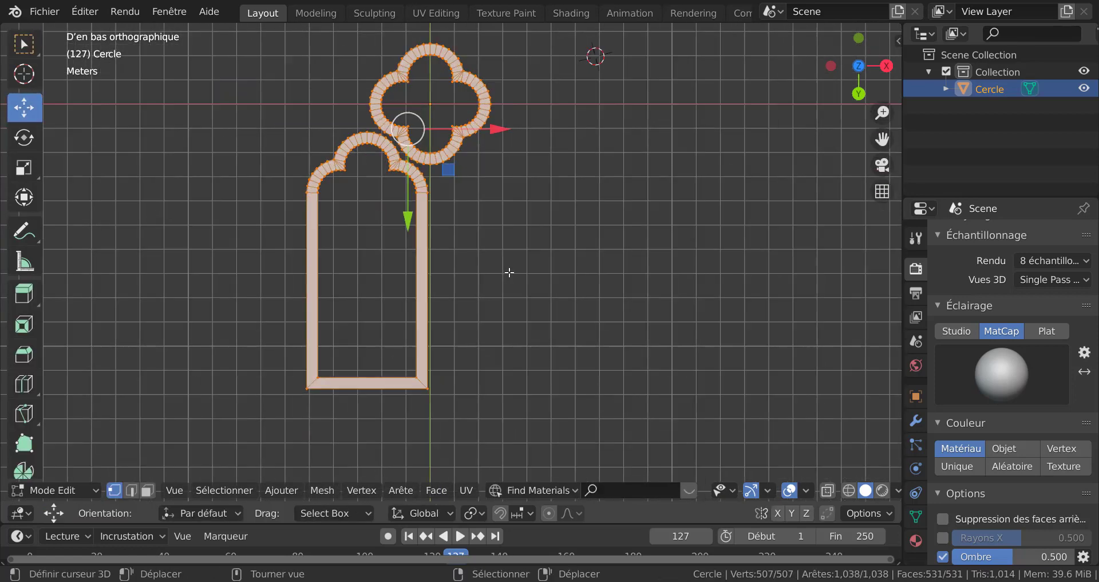
{"action": "left_click", "coordinate": [427, 191]}
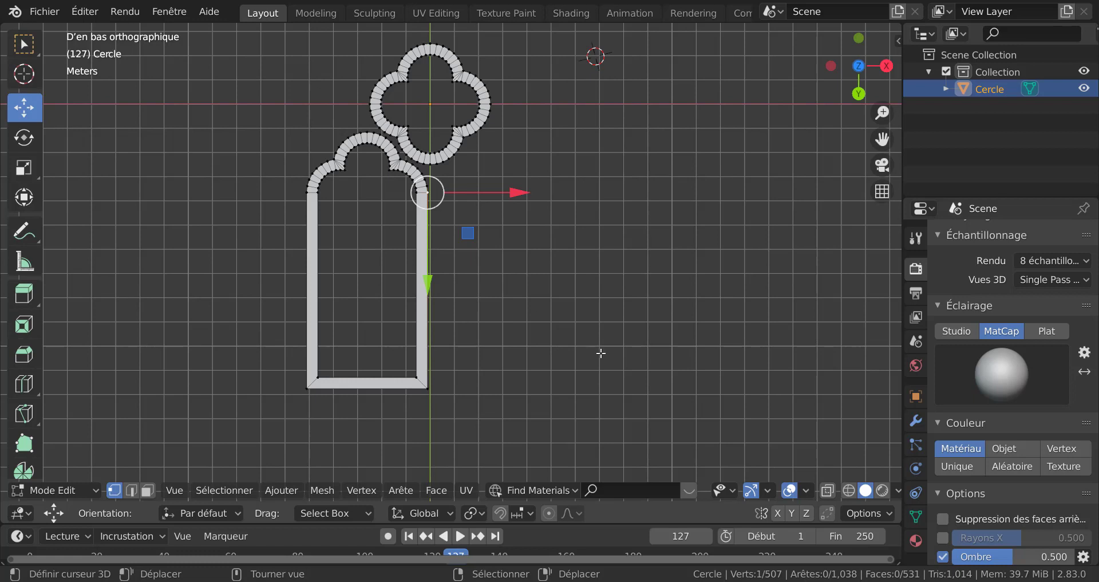
{"action": "key", "text": "ctrl+l"}
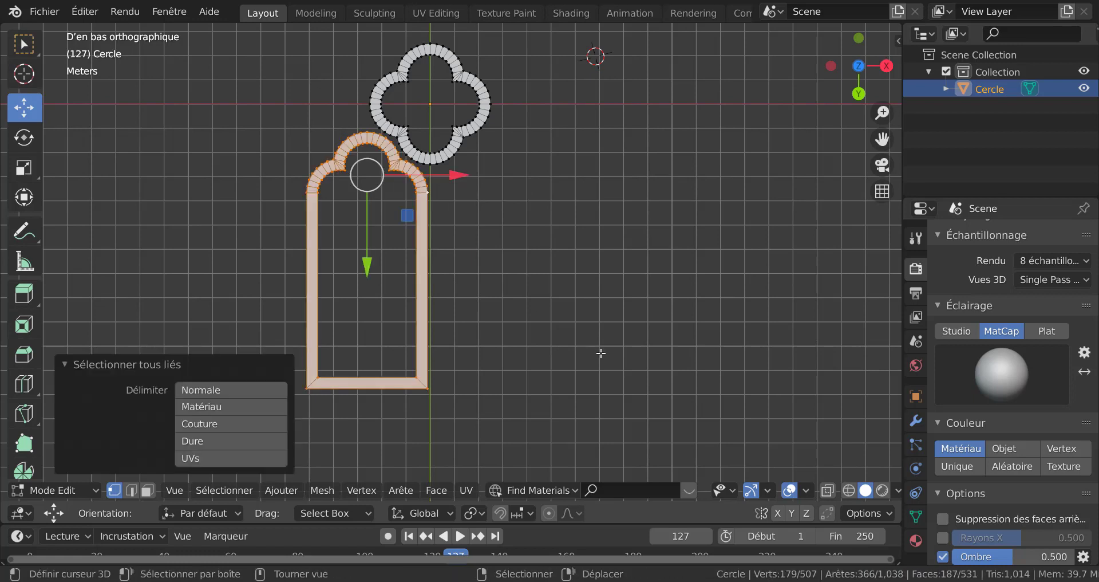
{"action": "key", "text": "shift+d"}
{"action": "right_click", "coordinate": [601, 353]}
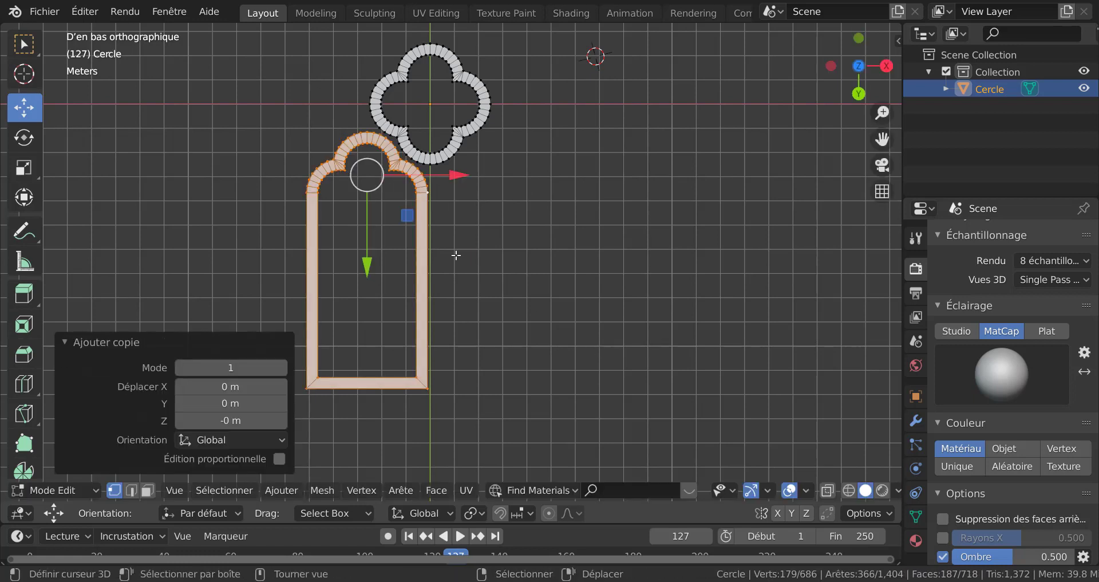
Step: Move the duplicated arch along X by about 5.3 m and nudge it back about 0.07 m to sit beside the original
{"action": "left_click_drag", "start_coordinate": [462, 170], "coordinate": [589, 201]}
{"action": "scroll", "coordinate": [573, 302], "scroll_direction": "up", "scroll_amount": 4}
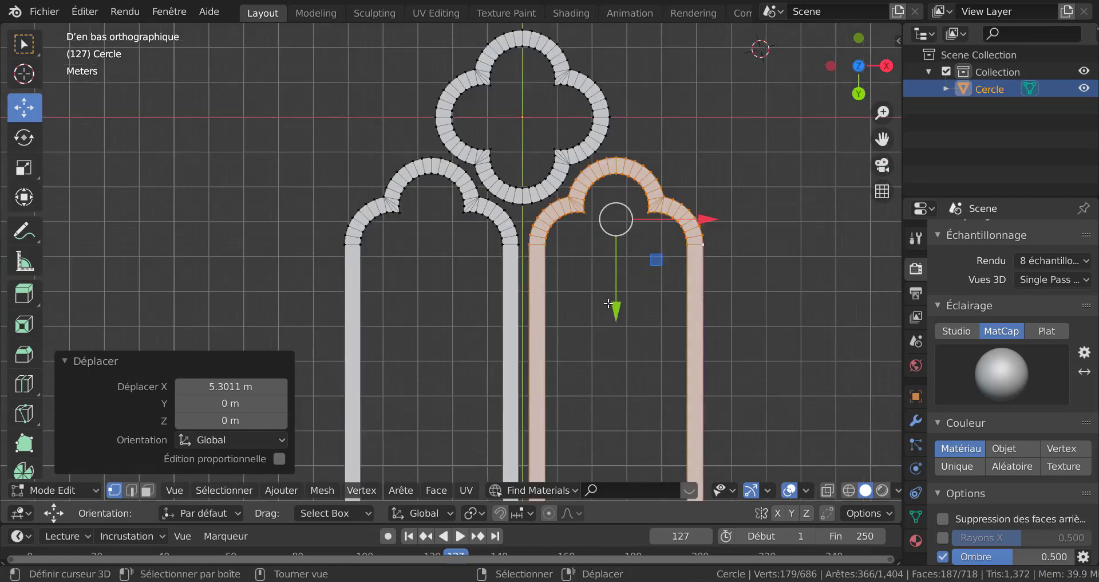
{"action": "scroll", "coordinate": [608, 304], "scroll_direction": "up", "scroll_amount": 3}
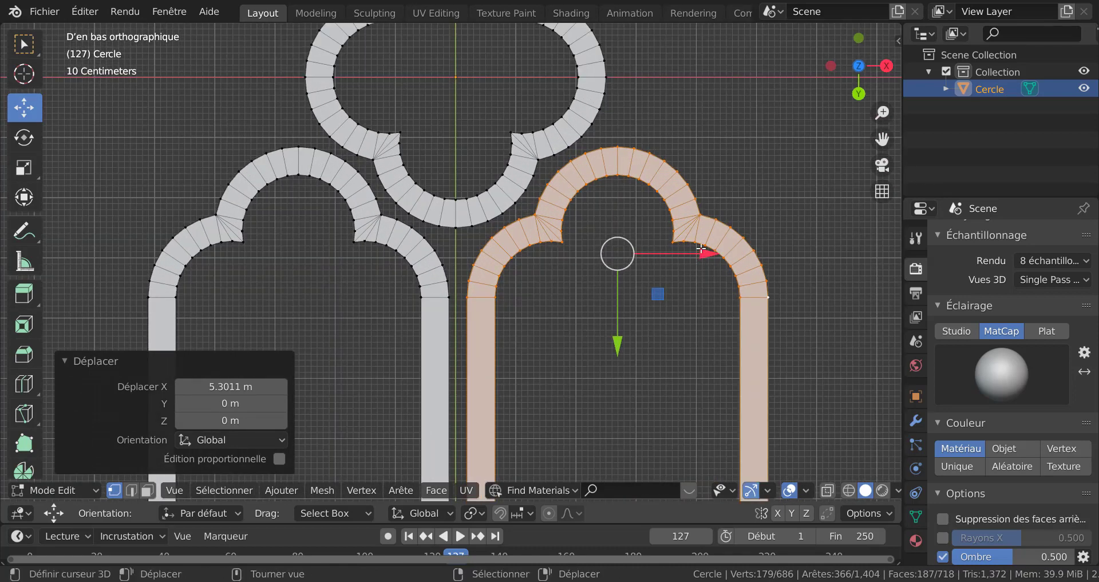
{"action": "left_click_drag", "start_coordinate": [702, 249], "coordinate": [662, 270]}
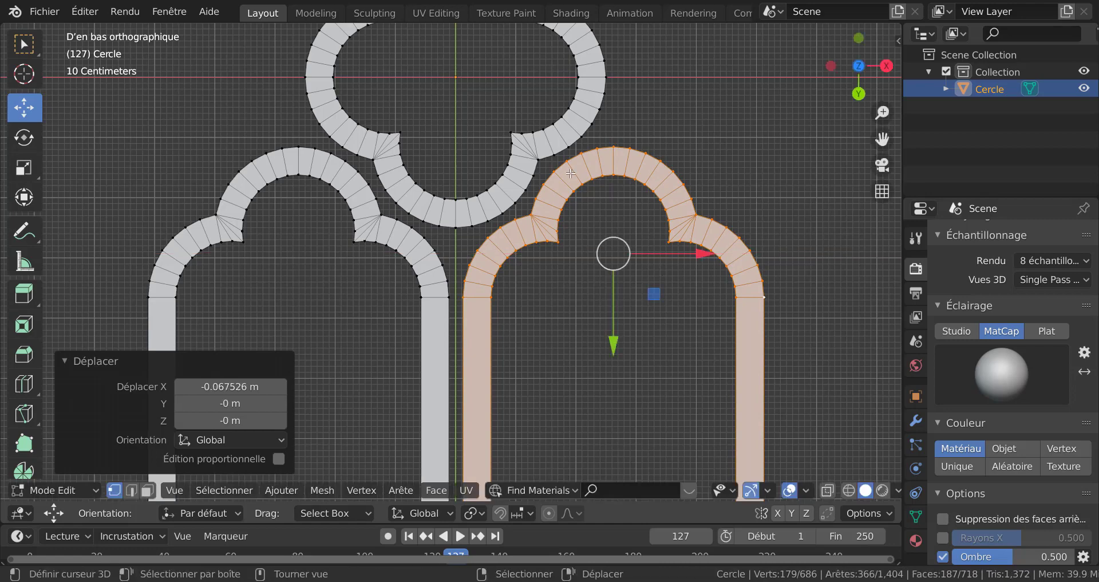
{"action": "scroll", "coordinate": [499, 292], "scroll_direction": "down", "scroll_amount": 1}
{"action": "scroll", "coordinate": [500, 293], "scroll_direction": "down", "scroll_amount": 7}
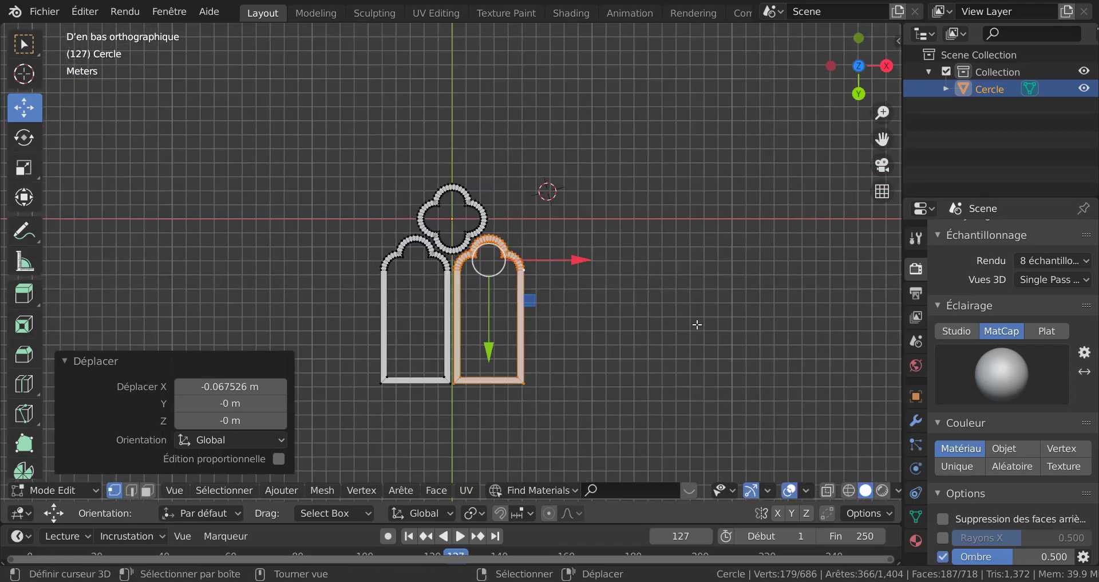
Step: Return to Object Mode with the mesh deselected and rotate the whole window object by 180° in top orthographic view
{"action": "key", "text": "alt+a"}
{"action": "key", "text": "Tab"}
{"action": "mouse_move", "coordinate": [626, 315]}
{"action": "middle_mouse_down"}
{"action": "mouse_move", "coordinate": [626, 259]}
{"action": "mouse_move", "coordinate": [650, 190]}
{"action": "mouse_move", "coordinate": [628, 299]}
{"action": "middle_mouse_up"}
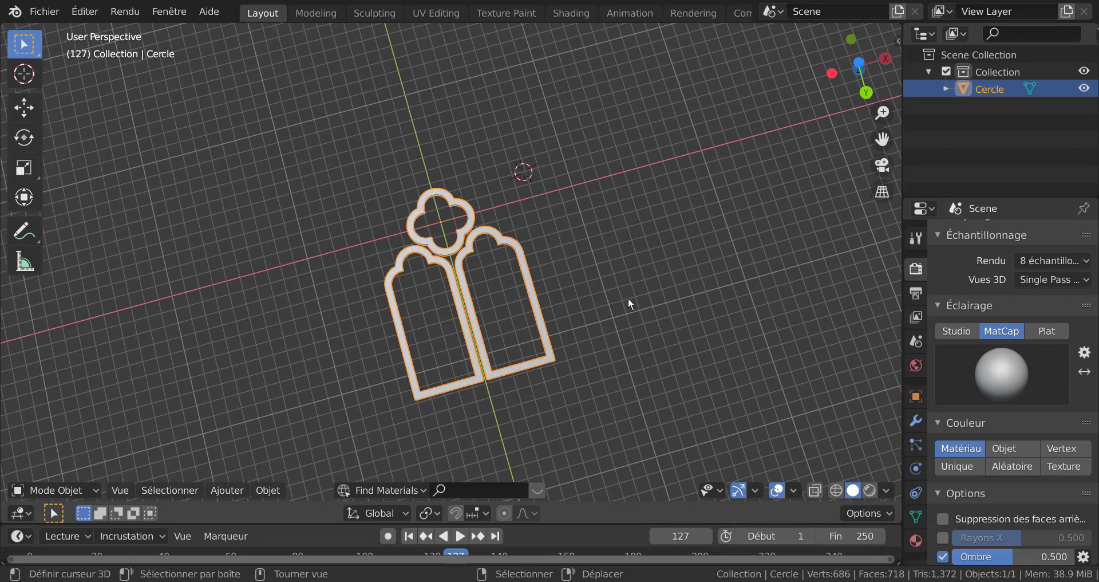
{"action": "key", "text": "KP_7"}
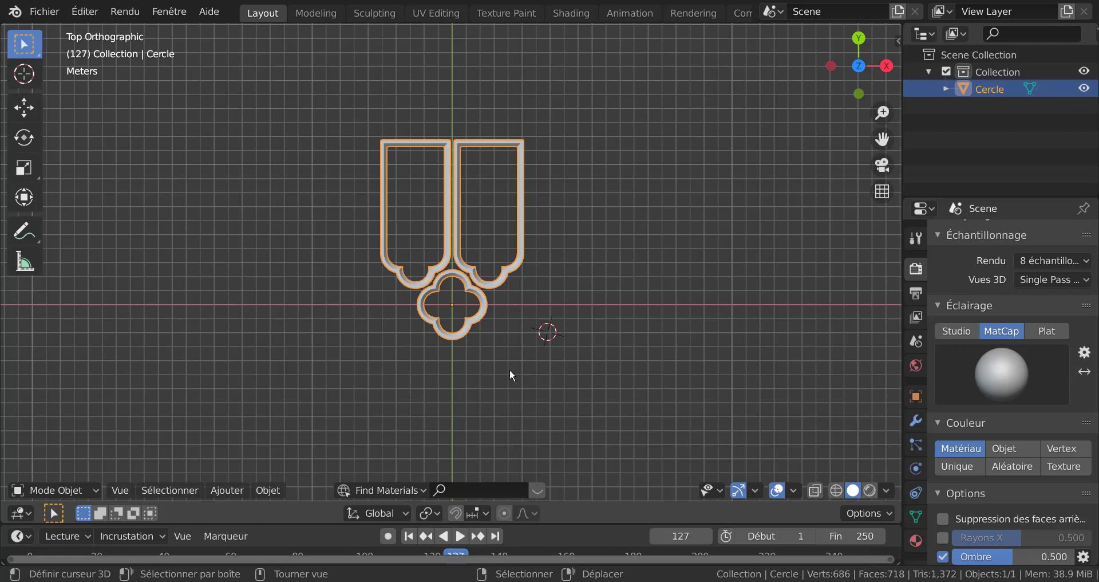
{"action": "key", "text": "r"}
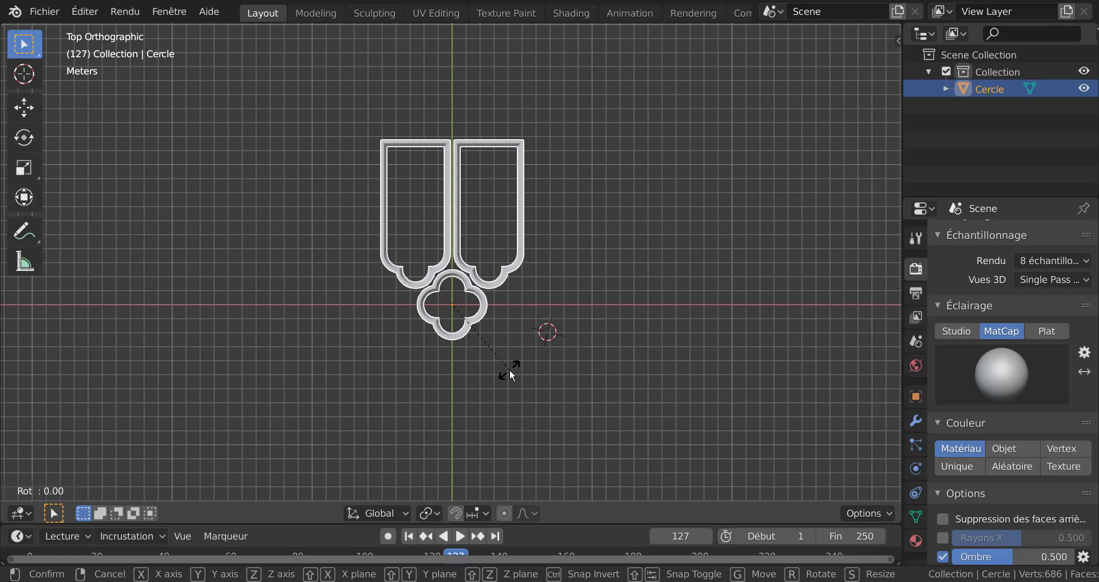
{"action": "type", "text": "180"}
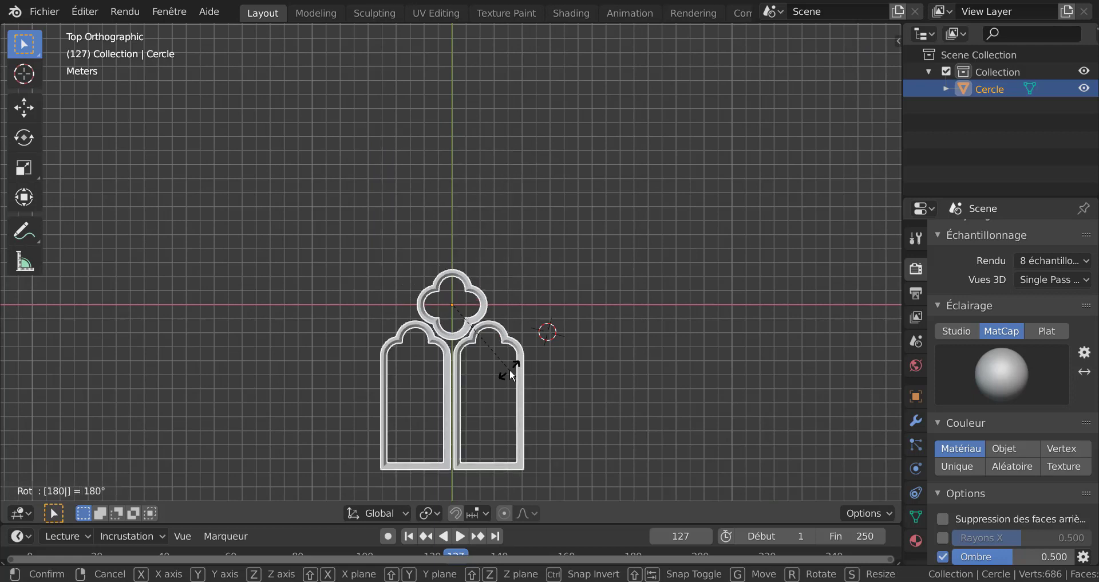
{"action": "key", "text": "Return"}
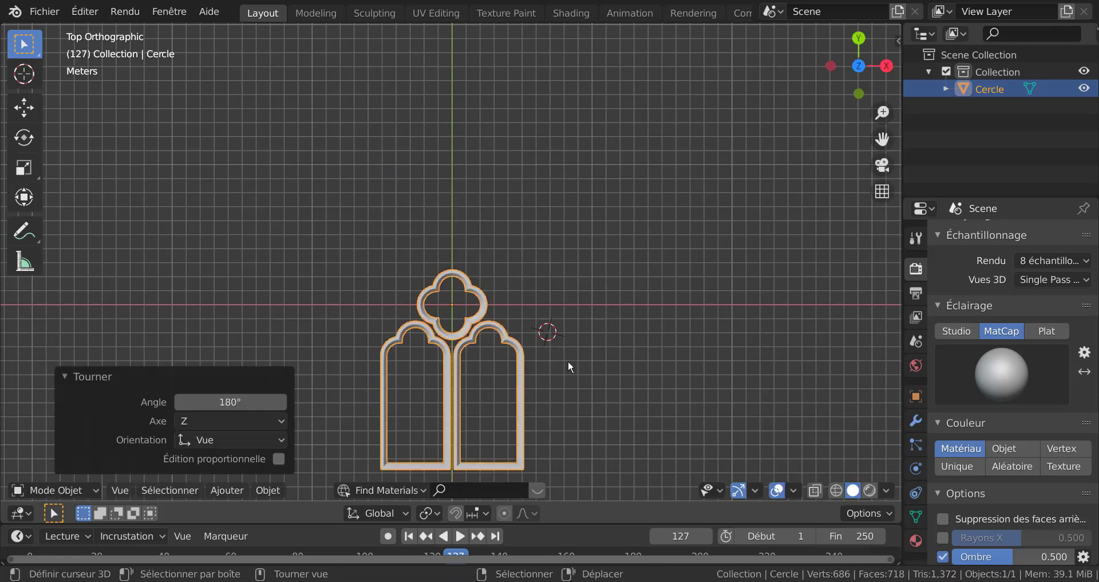
{"action": "middle_click_drag", "start_coordinate": [568, 366], "coordinate": [570, 208], "text": "shift"}
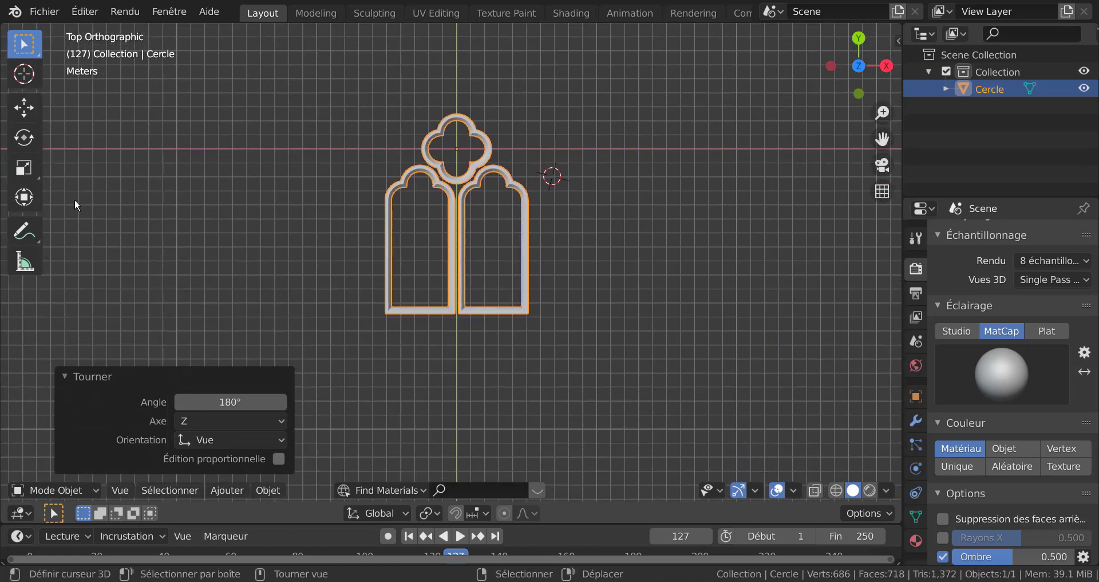
Step: Try to set the origin to the geometry with no object selected
{"action": "left_click", "coordinate": [272, 489]}
{"action": "left_click", "coordinate": [211, 269]}
{"action": "left_click", "coordinate": [284, 488]}
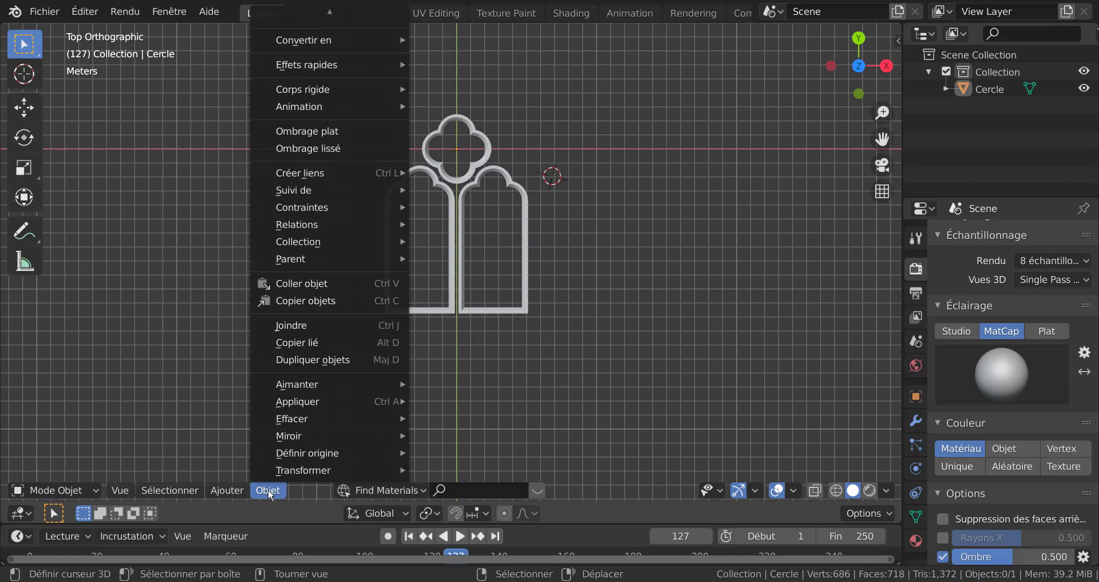
{"action": "mouse_move", "coordinate": [294, 454]}
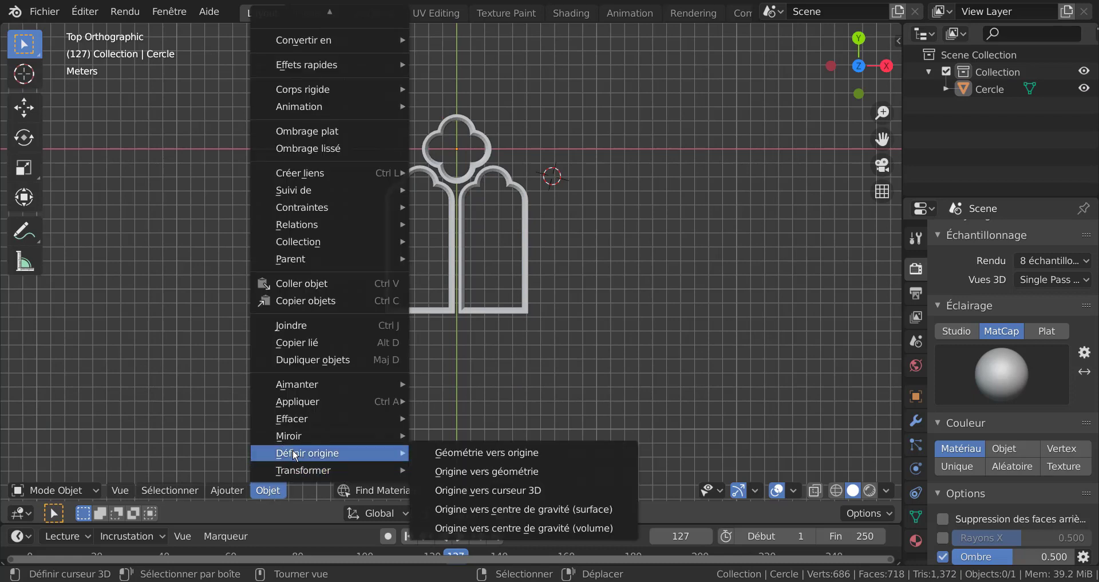
{"action": "left_click", "coordinate": [494, 474]}
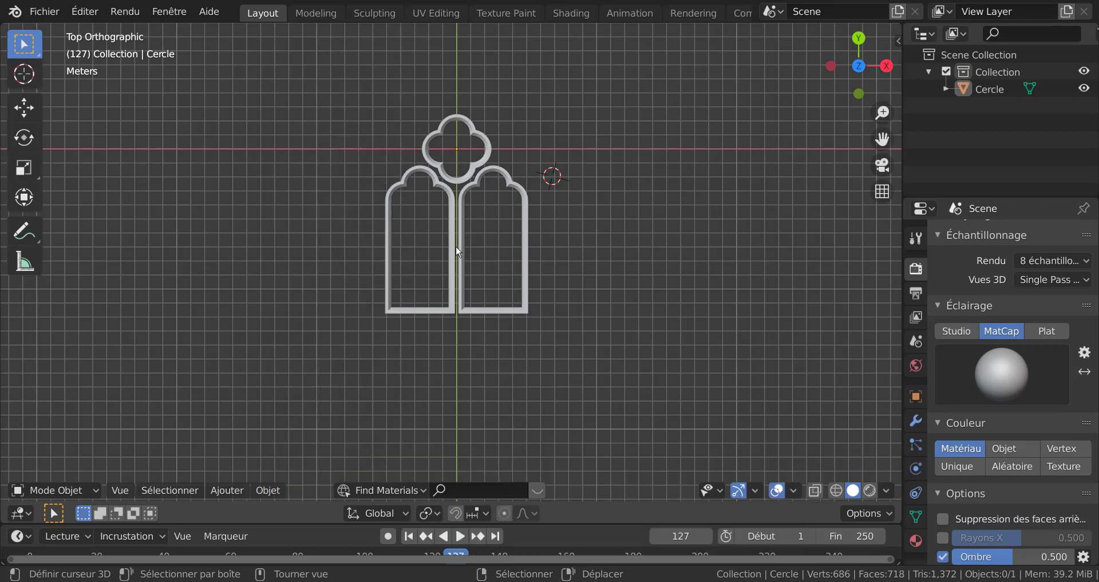
Step: Select the window object, set its origin to its geometry, and activate the Move tool to check the origin's position
{"action": "scroll", "coordinate": [456, 245], "scroll_direction": "up", "scroll_amount": 5}
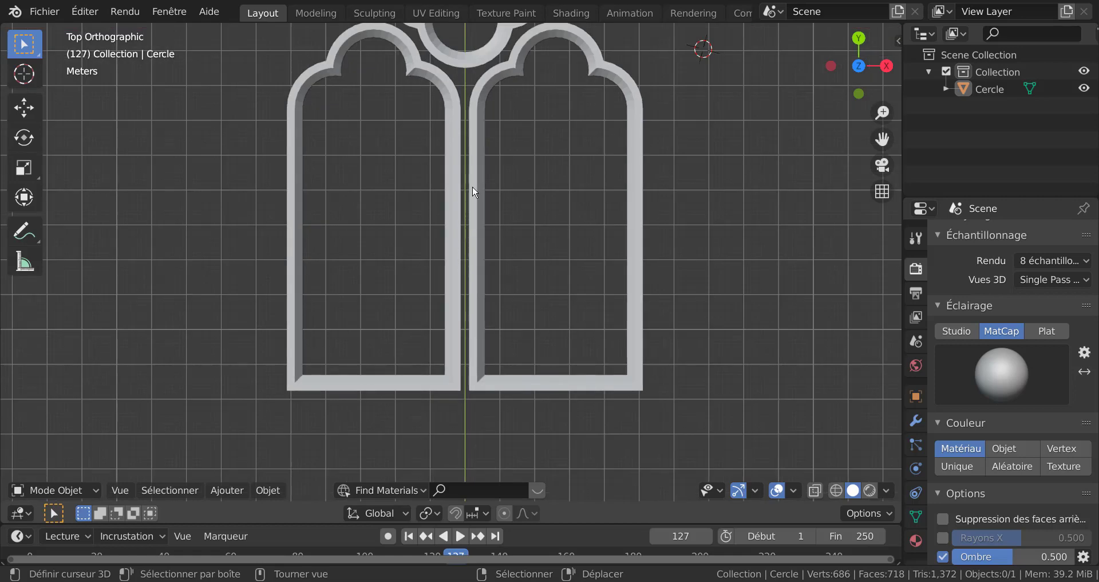
{"action": "left_click", "coordinate": [484, 226]}
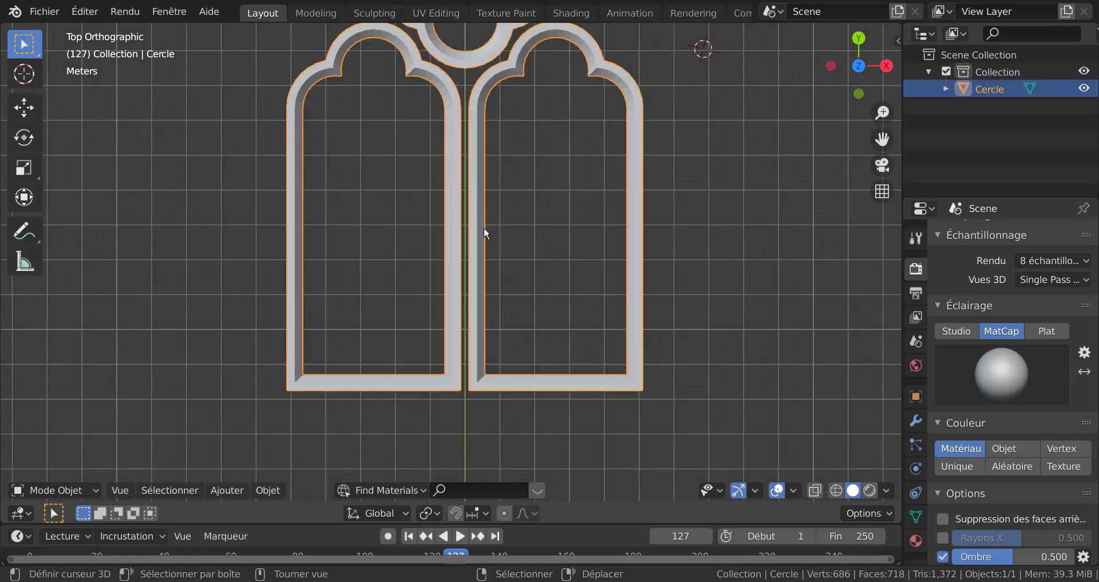
{"action": "scroll", "coordinate": [474, 254], "scroll_direction": "down", "scroll_amount": 2}
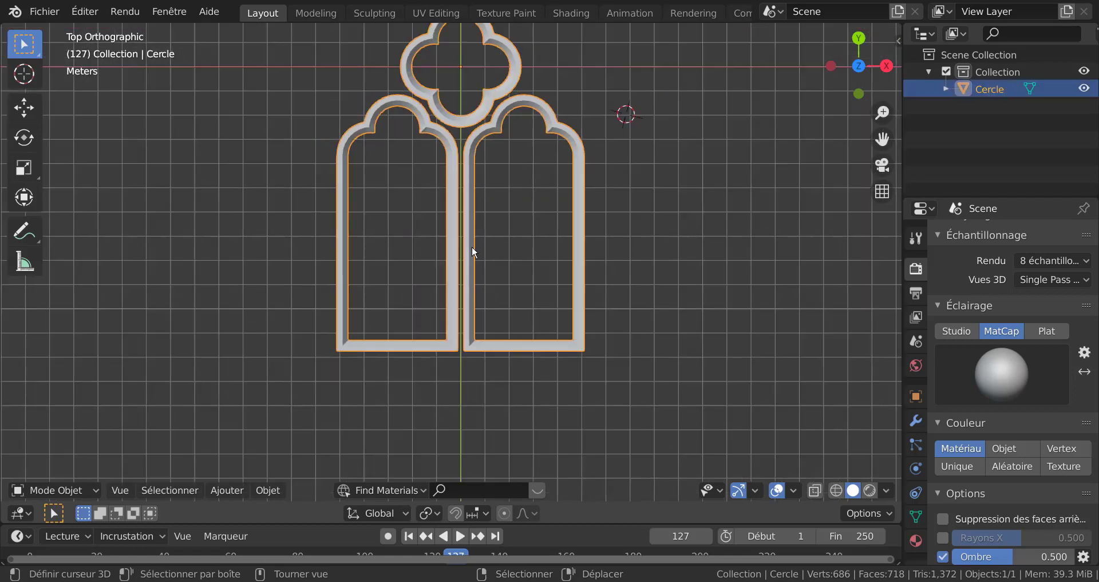
{"action": "left_click", "coordinate": [267, 490]}
{"action": "mouse_move", "coordinate": [284, 449]}
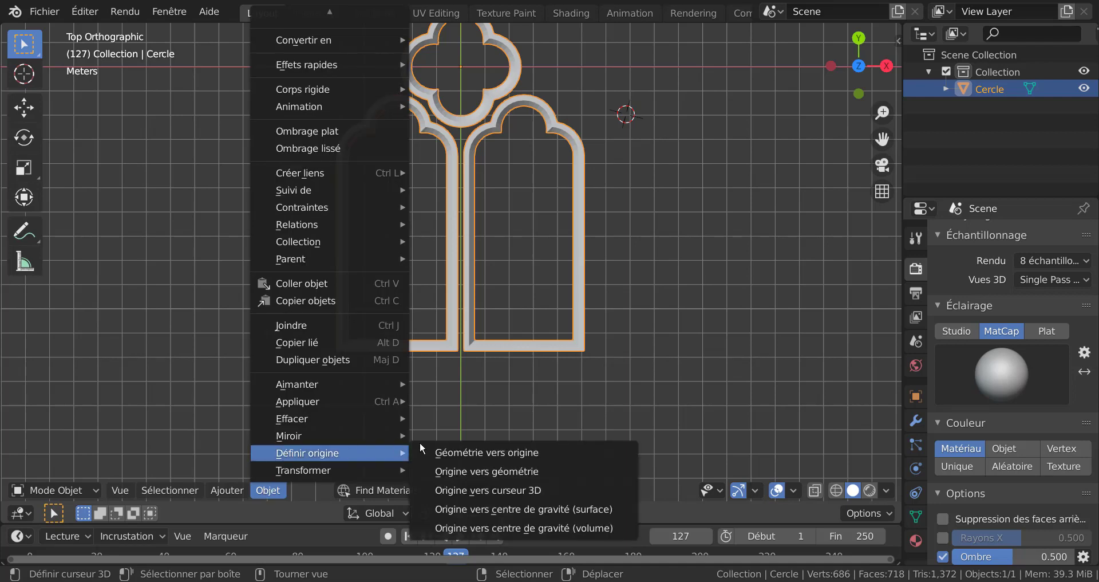
{"action": "left_click", "coordinate": [481, 466]}
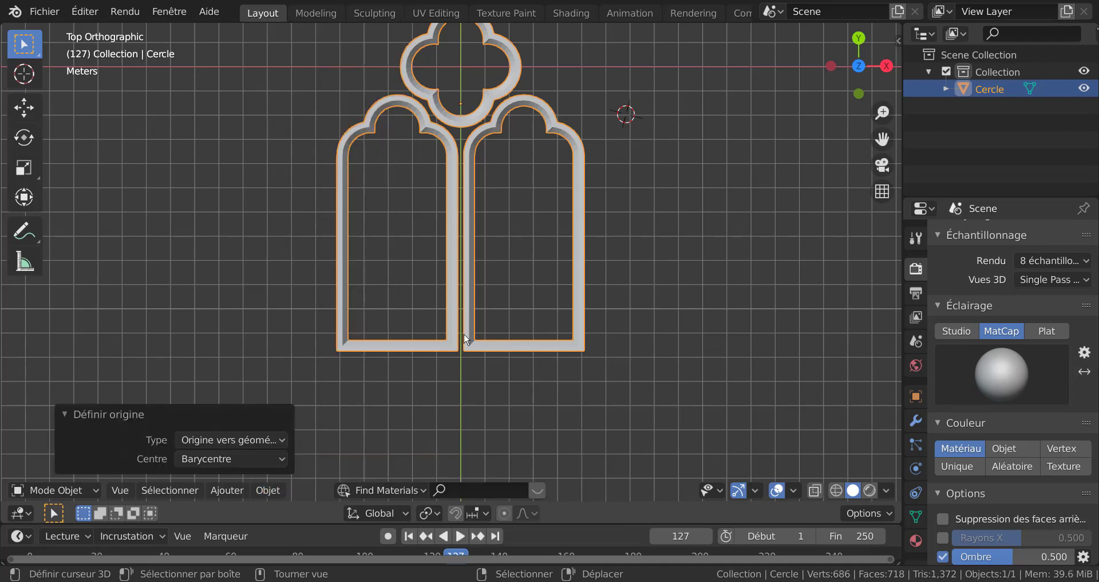
{"action": "scroll", "coordinate": [465, 223], "scroll_direction": "up", "scroll_amount": 1}
{"action": "scroll", "coordinate": [465, 224], "scroll_direction": "up", "scroll_amount": 3}
{"action": "scroll", "coordinate": [482, 229], "scroll_direction": "down", "scroll_amount": 3}
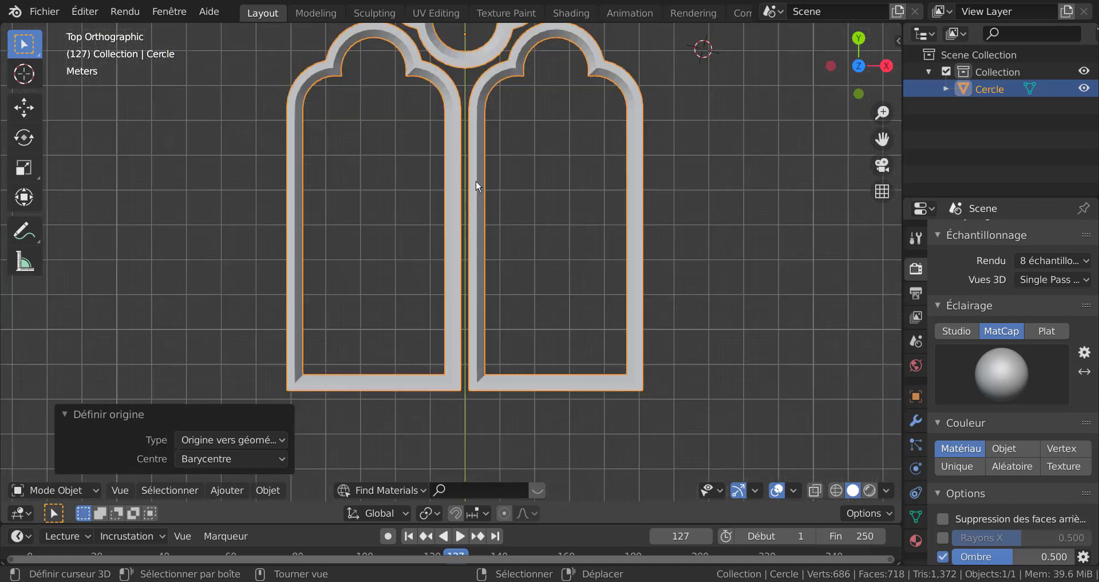
{"action": "scroll", "coordinate": [490, 212], "scroll_direction": "down", "scroll_amount": 2}
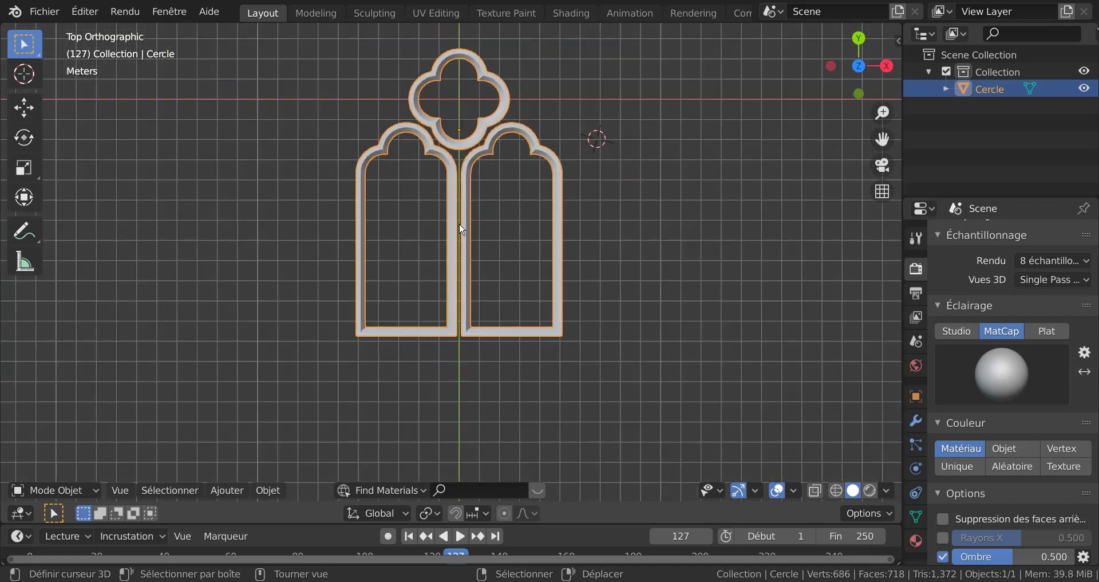
{"action": "left_click", "coordinate": [23, 108]}
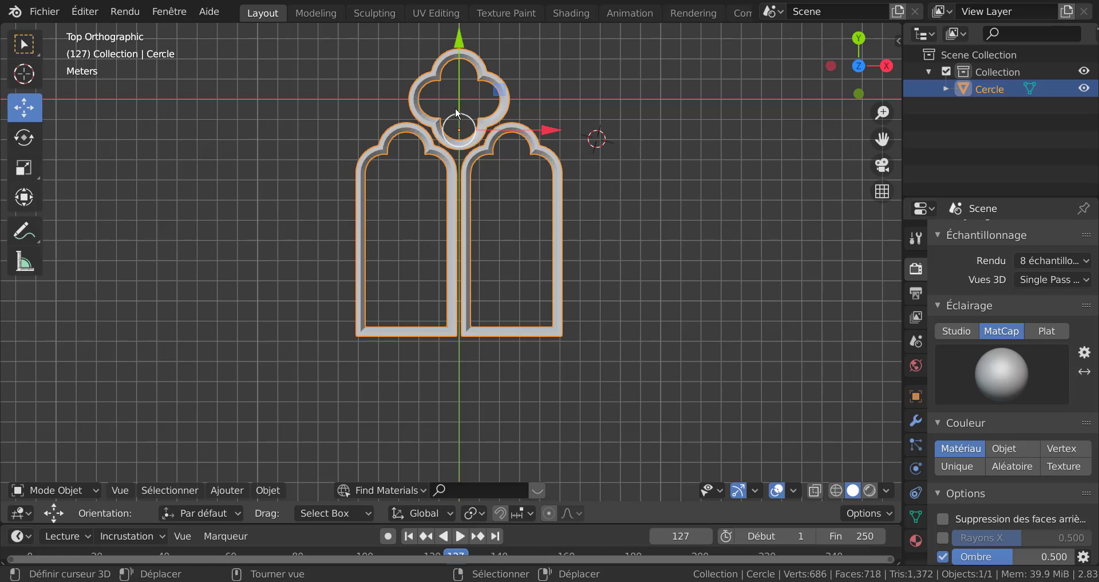
Step: In Edit Mode, place the 3D cursor on the Y axis in the gap between the two arch frames
{"action": "key", "text": "Tab"}
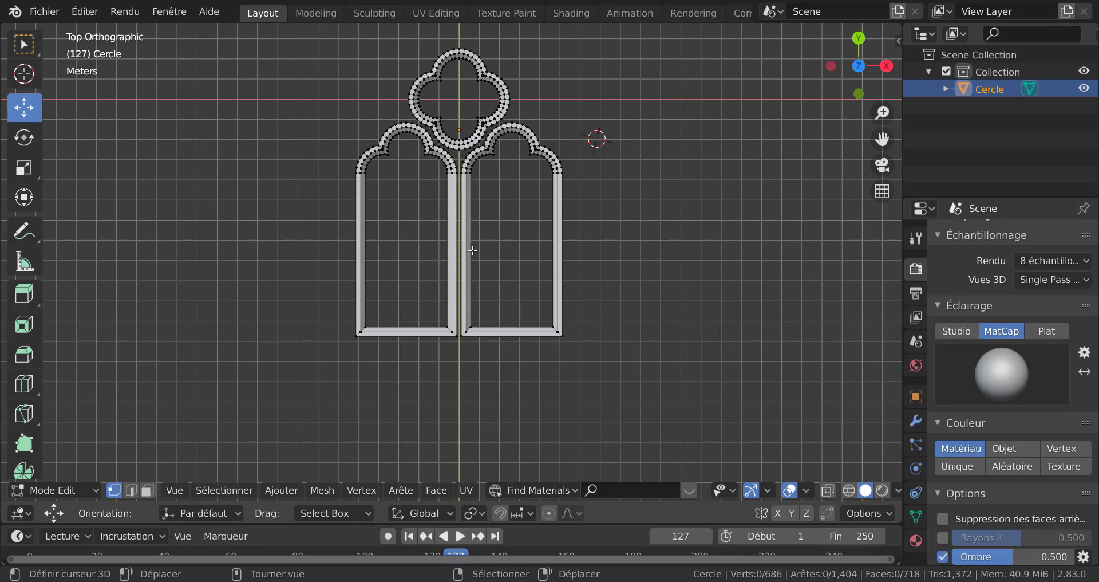
{"action": "scroll", "coordinate": [475, 247], "scroll_direction": "up", "scroll_amount": 2}
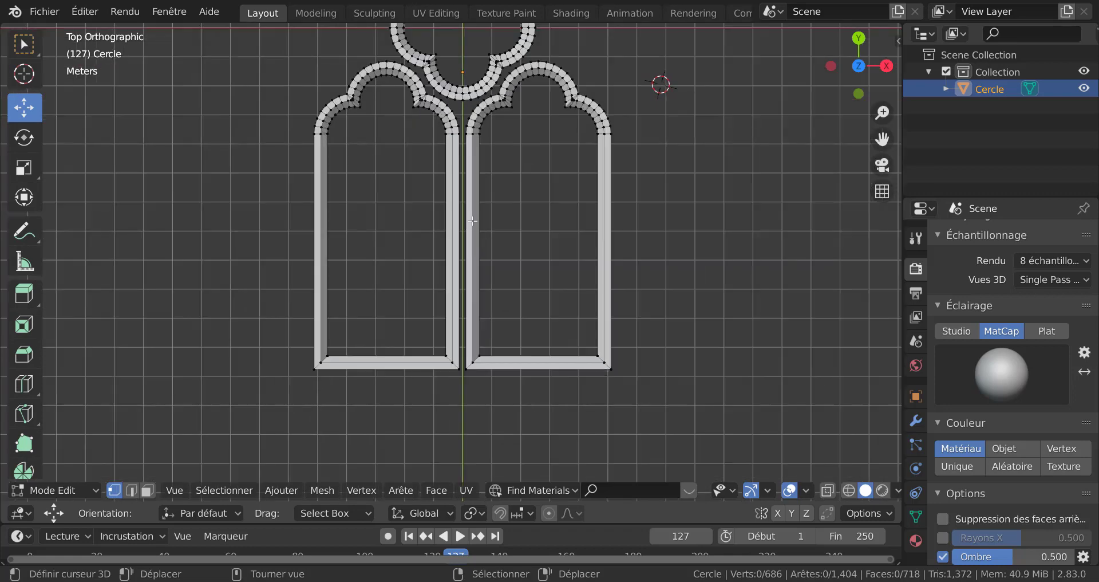
{"action": "right_click", "coordinate": [461, 202], "text": "shift"}
{"action": "scroll", "coordinate": [446, 261], "scroll_direction": "down", "scroll_amount": 4}
{"action": "scroll", "coordinate": [479, 175], "scroll_direction": "up", "scroll_amount": 7}
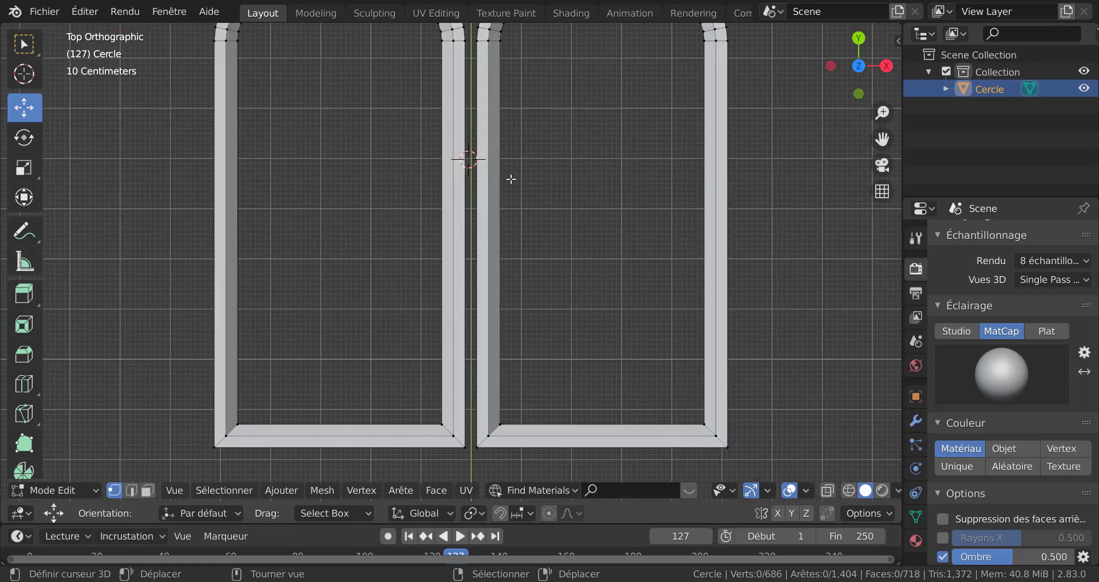
{"action": "scroll", "coordinate": [511, 179], "scroll_direction": "down", "scroll_amount": 3}
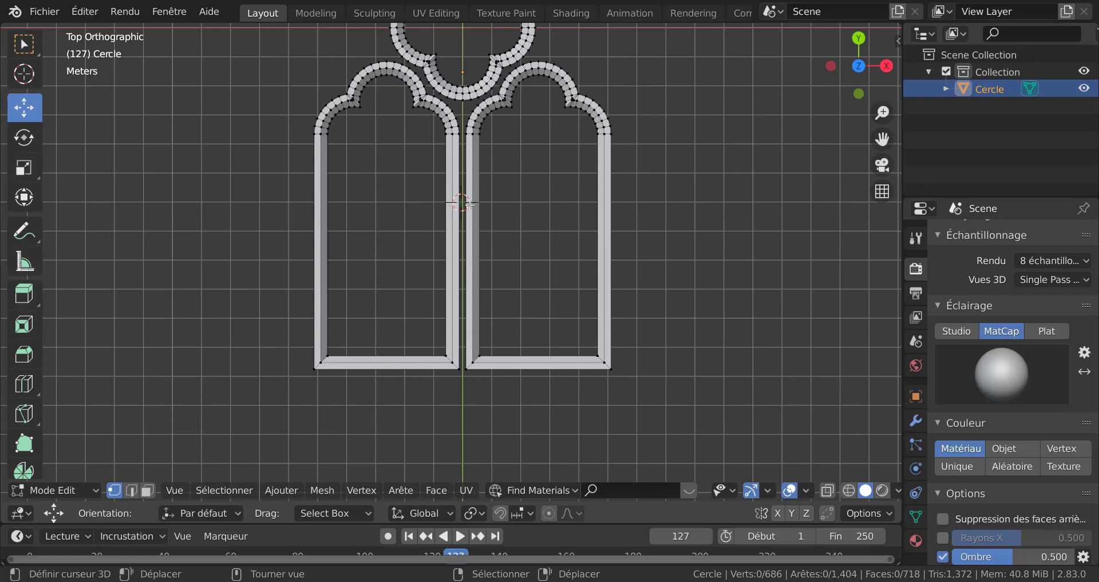
{"action": "scroll", "coordinate": [470, 223], "scroll_direction": "up", "scroll_amount": 2}
{"action": "scroll", "coordinate": [470, 222], "scroll_direction": "up", "scroll_amount": 1}
{"action": "scroll", "coordinate": [473, 177], "scroll_direction": "up", "scroll_amount": 2}
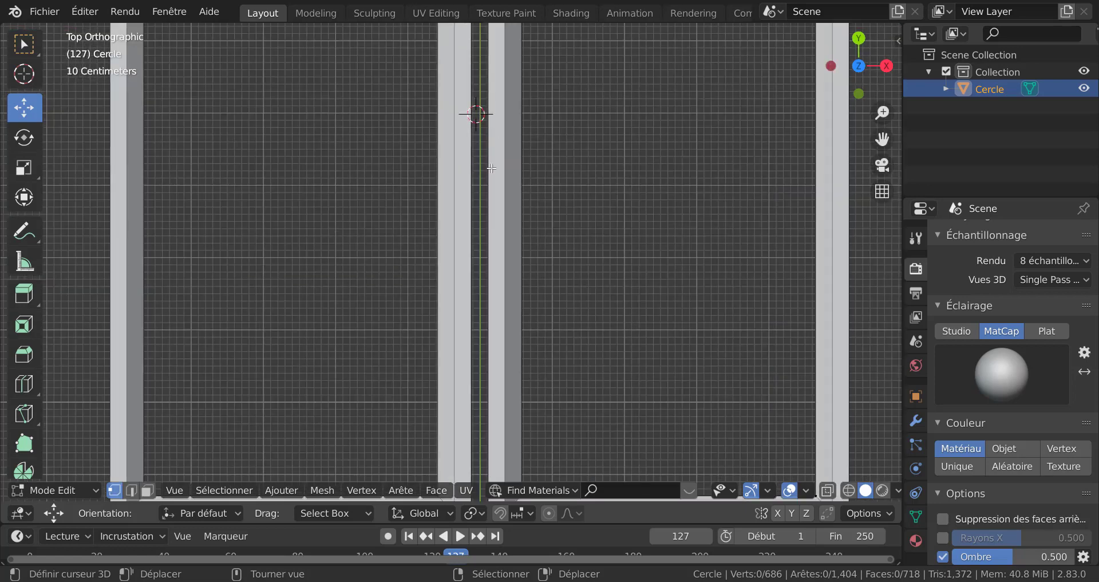
{"action": "scroll", "coordinate": [490, 183], "scroll_direction": "up", "scroll_amount": 5}
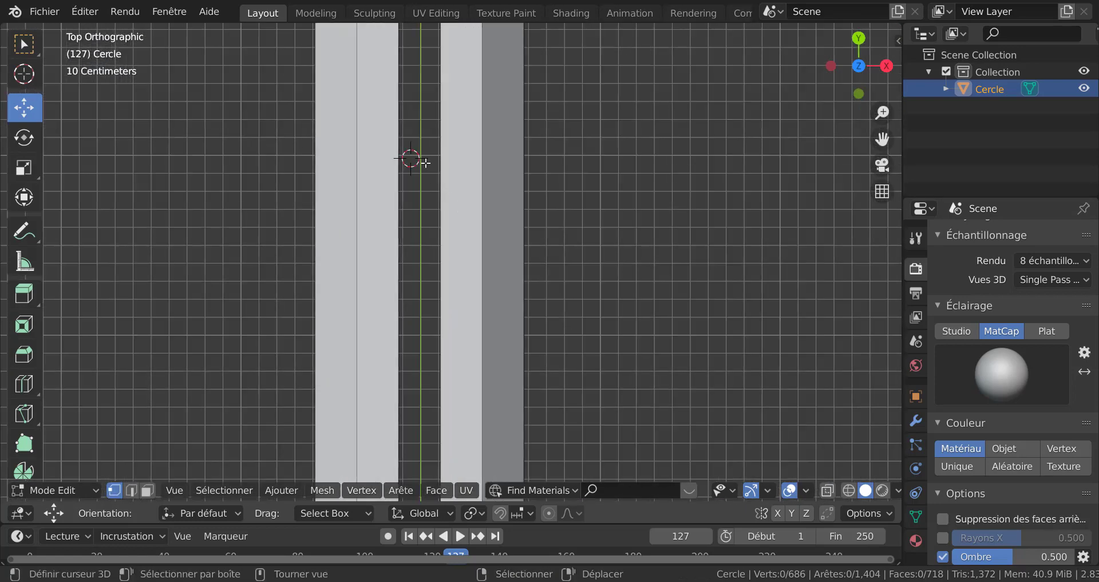
{"action": "scroll", "coordinate": [416, 228], "scroll_direction": "down", "scroll_amount": 8}
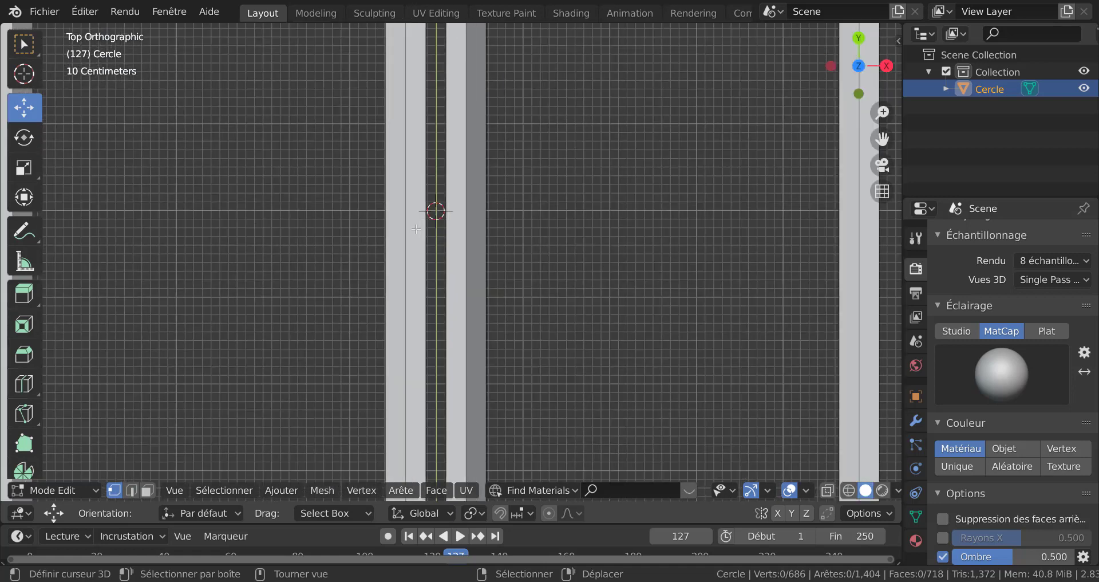
Step: Return to Object Mode and set the window's origin to the 3D cursor
{"action": "scroll", "coordinate": [494, 299], "scroll_direction": "down", "scroll_amount": 3}
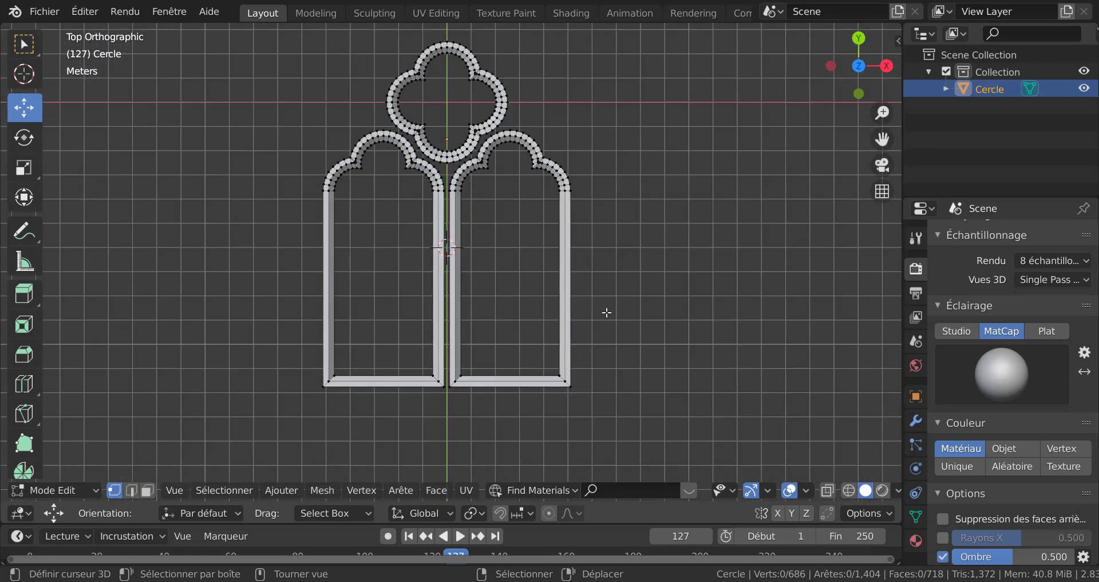
{"action": "key", "text": "Tab"}
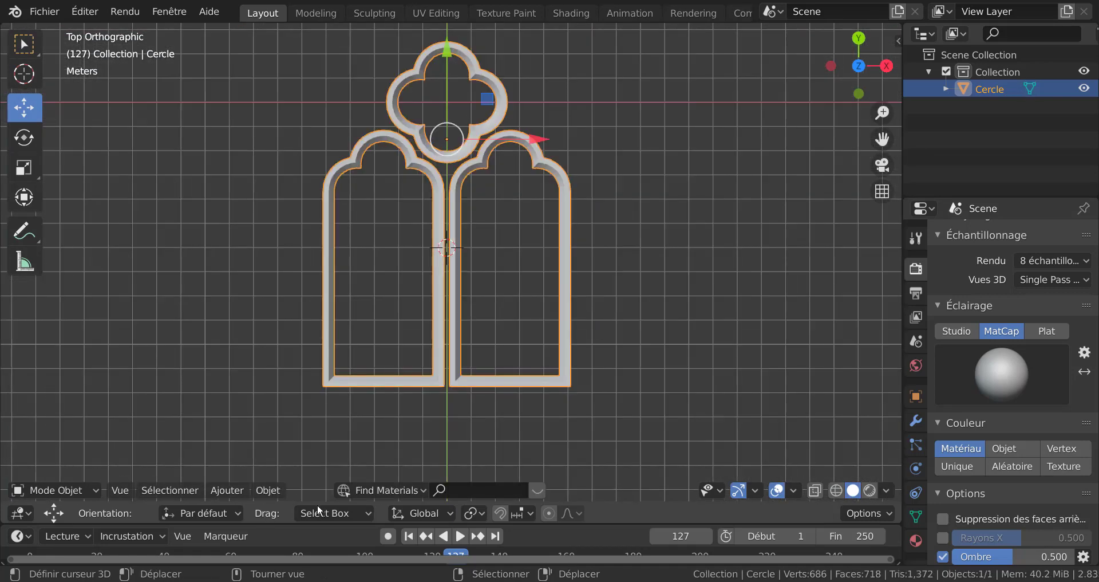
{"action": "left_click", "coordinate": [263, 489]}
{"action": "mouse_move", "coordinate": [375, 448]}
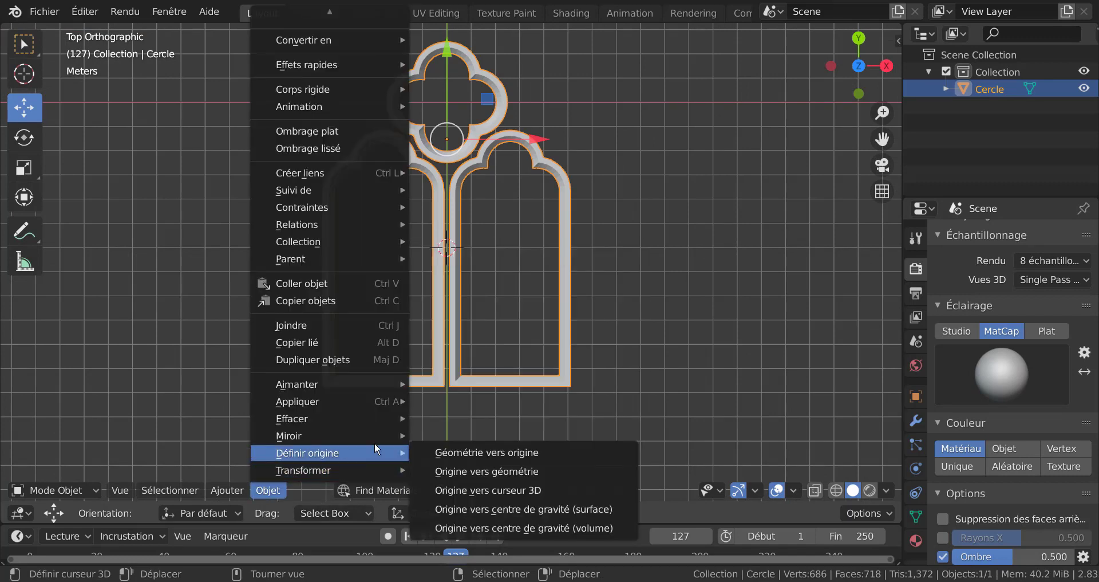
{"action": "left_click", "coordinate": [482, 488]}
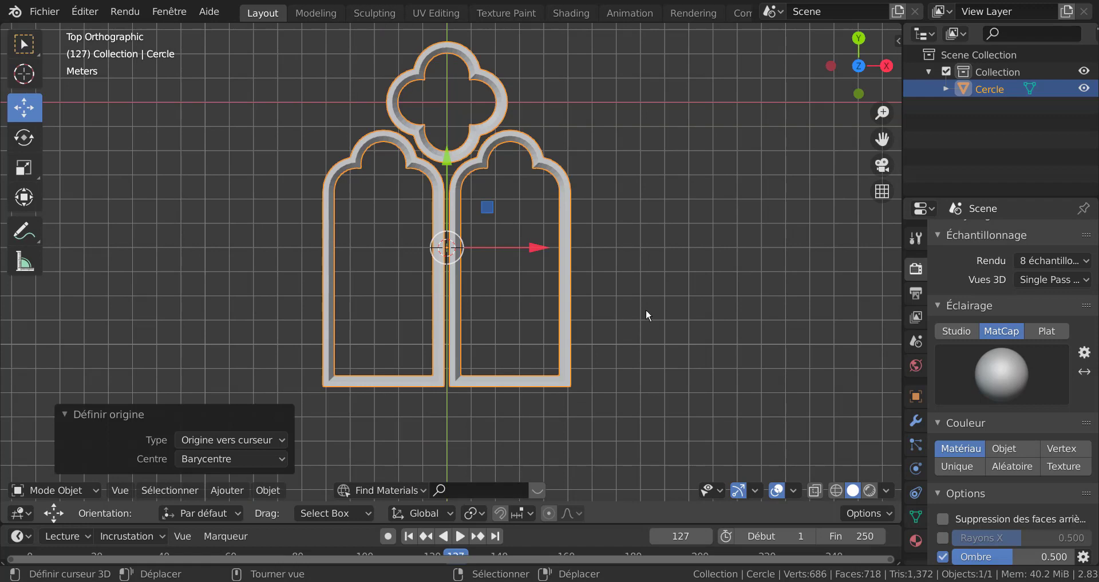
{"action": "scroll", "coordinate": [647, 311], "scroll_direction": "down", "scroll_amount": 2}
{"action": "key", "text": "r"}
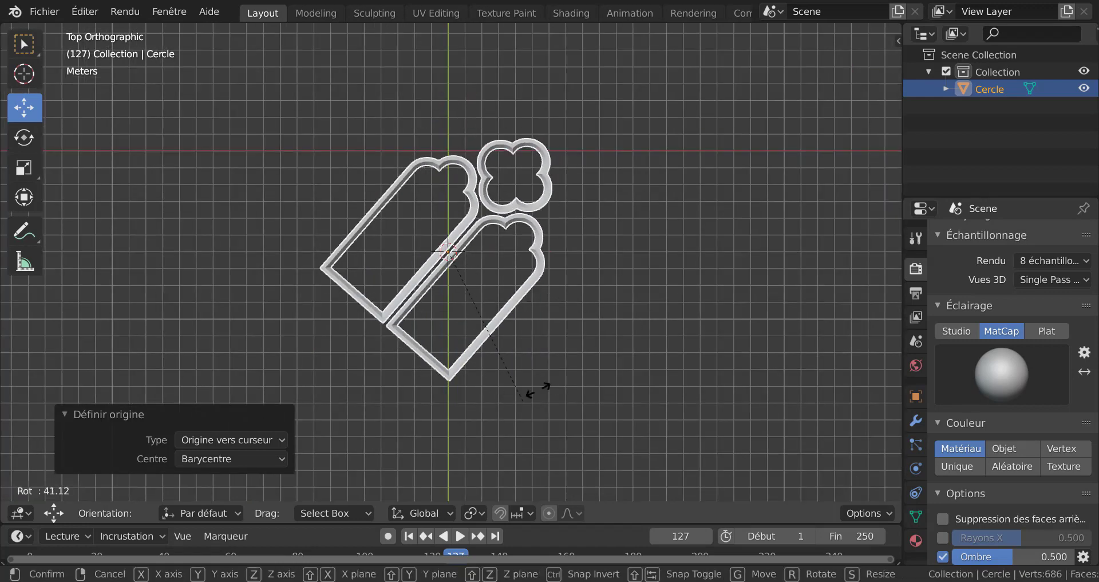
{"action": "key", "text": "Escape"}
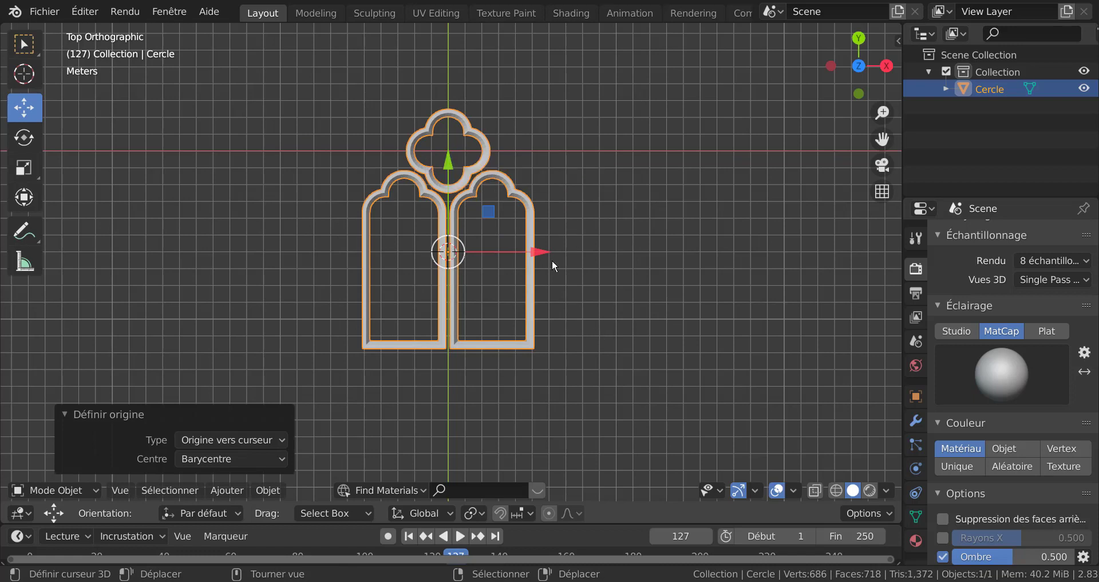
Step: Snap the 3D cursor to the world origin and snap the window to the cursor
{"action": "key", "text": "shift+s"}
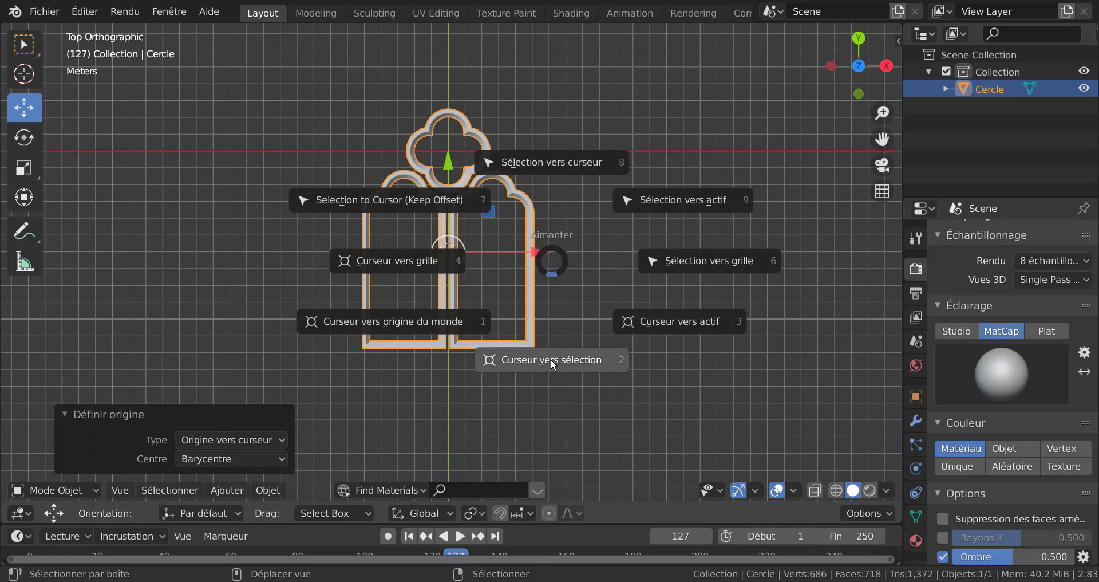
{"action": "left_click", "coordinate": [409, 325]}
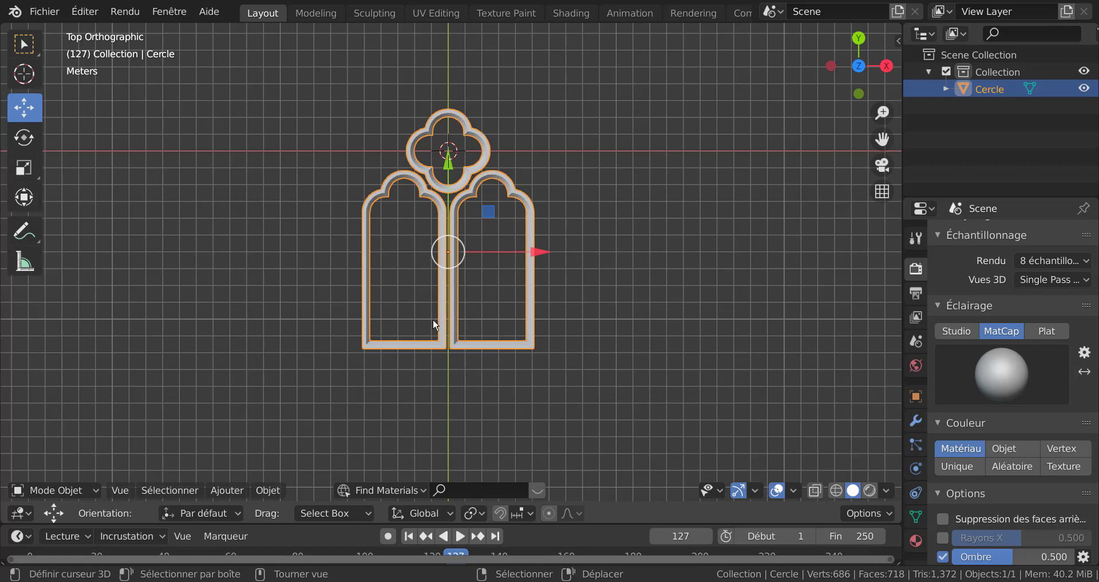
{"action": "key", "text": "shift+s"}
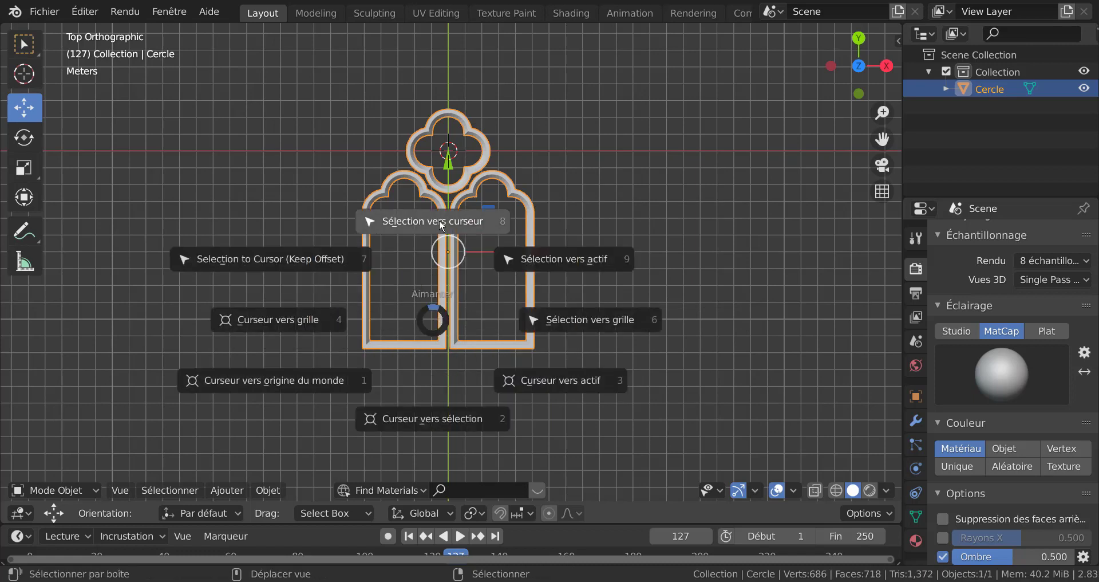
{"action": "left_click", "coordinate": [442, 225]}
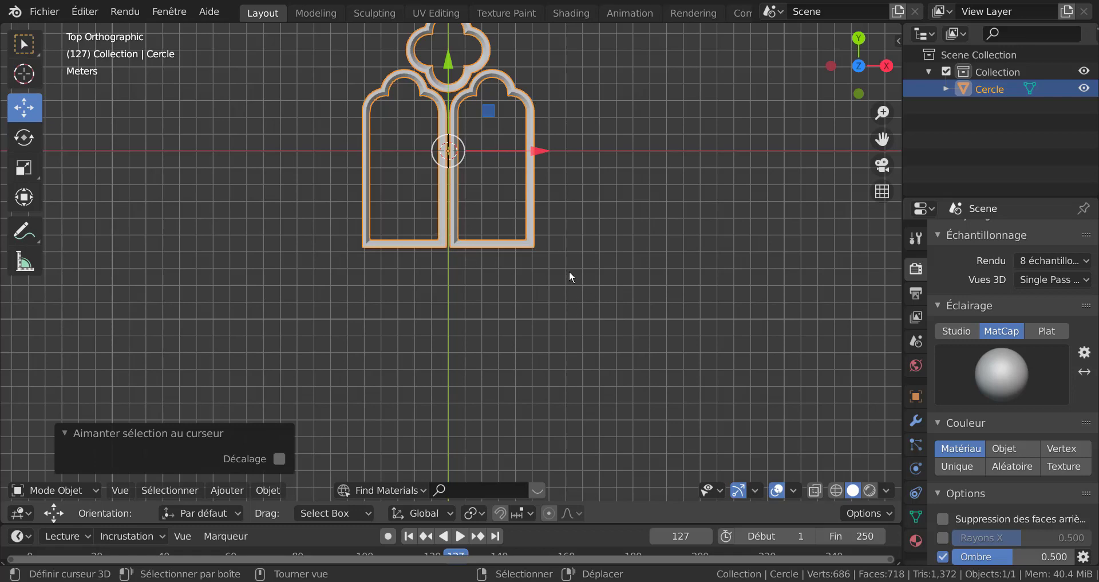
Step: Move the window about 5.86 m along the Y axis so its base rests on the X axis
{"action": "middle_click_drag", "start_coordinate": [569, 325], "coordinate": [574, 414], "text": "shift"}
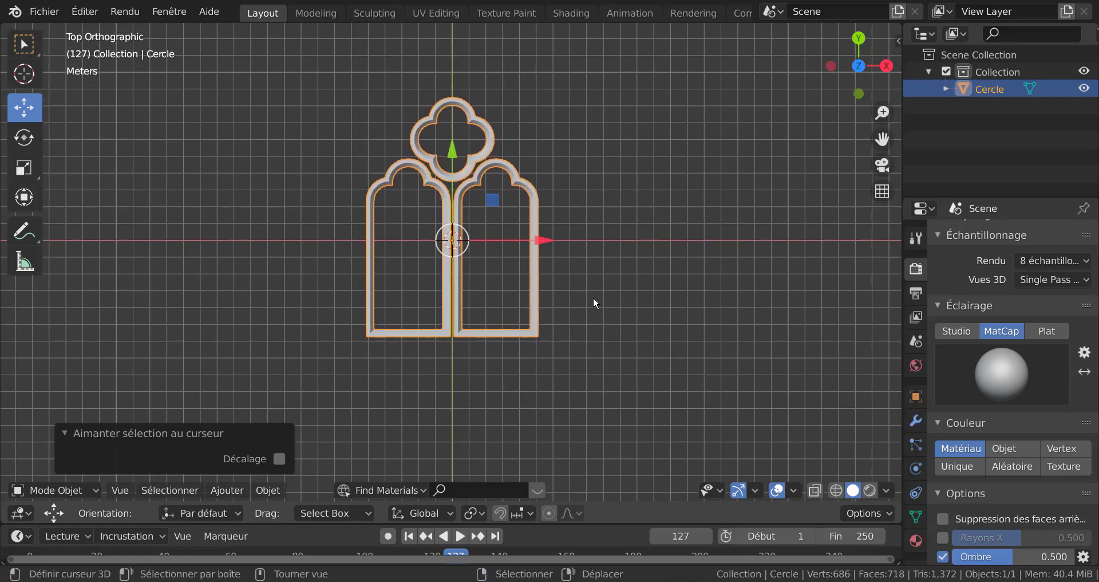
{"action": "scroll", "coordinate": [594, 296], "scroll_direction": "up", "scroll_amount": 2}
{"action": "scroll", "coordinate": [592, 297], "scroll_direction": "down", "scroll_amount": 2}
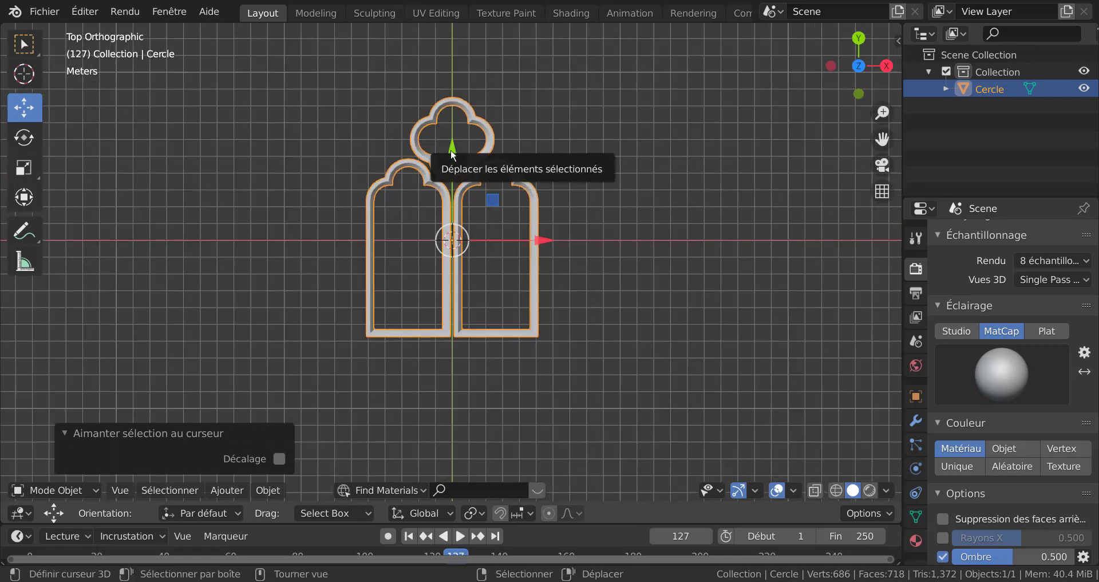
{"action": "left_click_drag", "start_coordinate": [453, 152], "coordinate": [465, 52]}
{"action": "middle_click_drag", "start_coordinate": [607, 278], "coordinate": [591, 362], "text": "shift"}
{"action": "scroll", "coordinate": [513, 369], "scroll_direction": "up", "scroll_amount": 1}
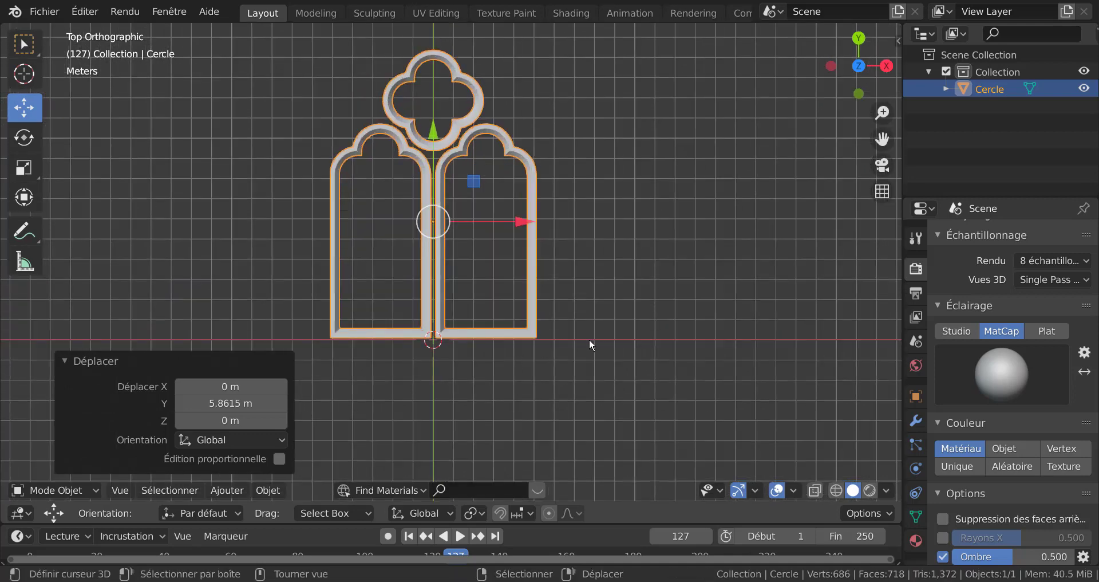
Step: Rotate the window 90° around the global X axis to stand it upright
{"action": "middle_click_drag", "start_coordinate": [646, 310], "coordinate": [650, 249]}
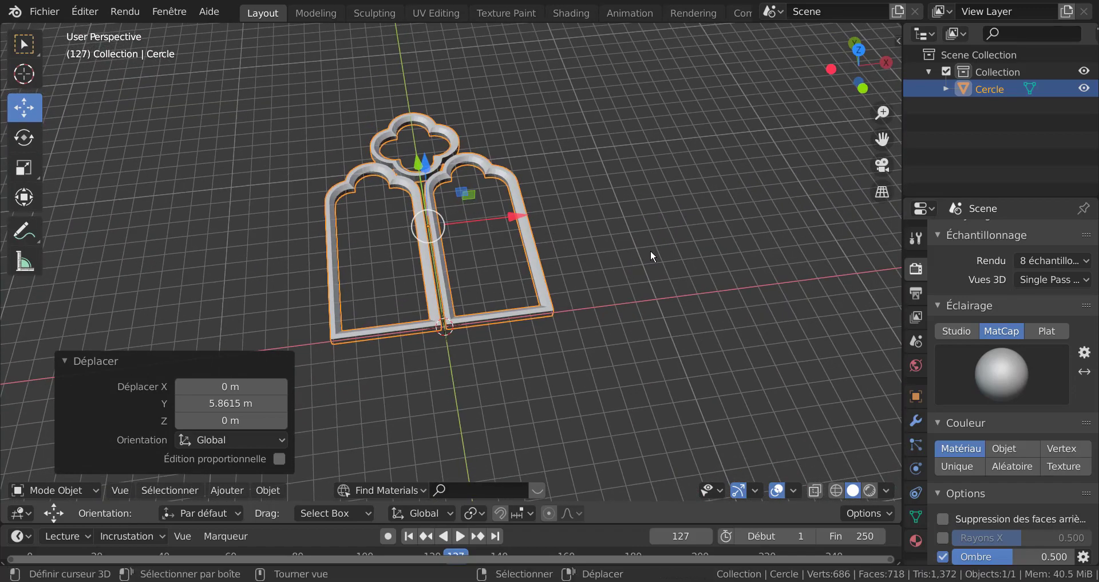
{"action": "key", "text": "KP_1"}
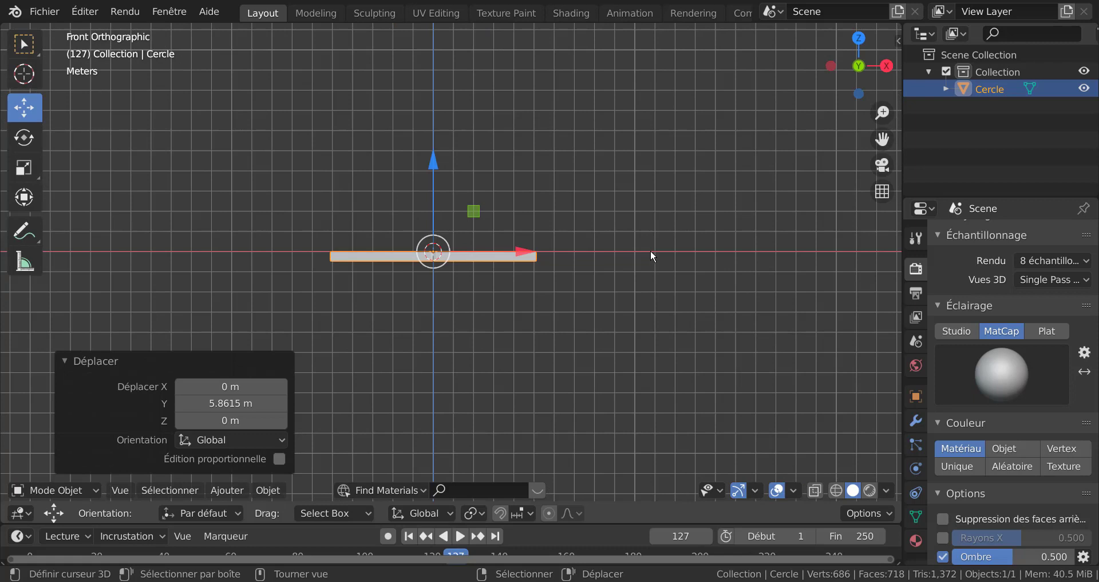
{"action": "key", "text": "r"}
{"action": "key", "text": "x"}
{"action": "key", "text": "9"}
{"action": "key", "text": "0"}
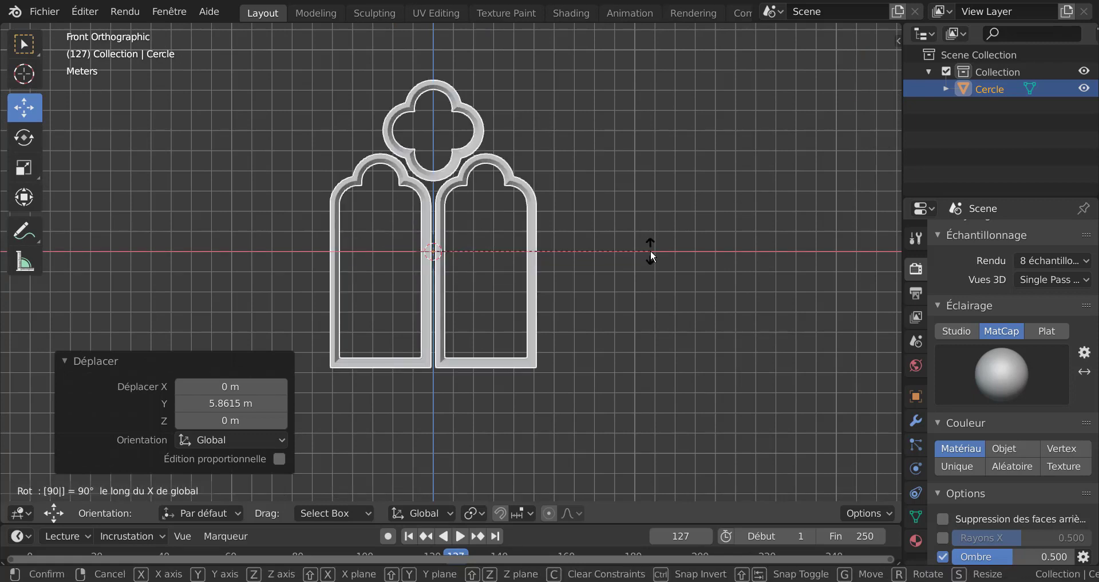
{"action": "key", "text": "Return"}
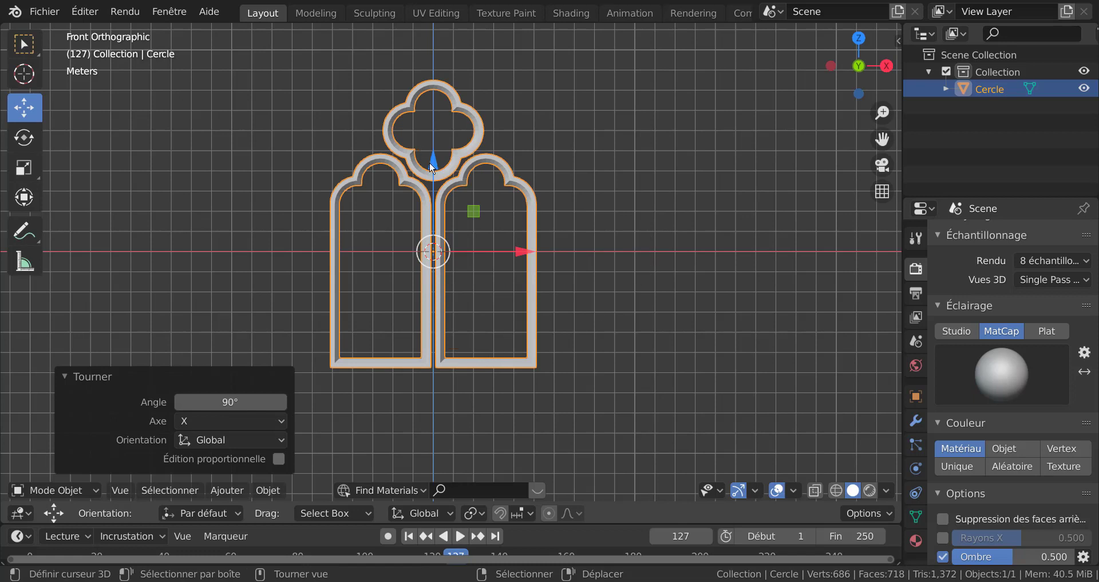
Step: Raise the window about 5.82 m along the Z axis so its base sits at ground level
{"action": "key", "text": "g"}
{"action": "left_click_drag", "start_coordinate": [435, 104], "coordinate": [437, 46]}
{"action": "left_click", "coordinate": [438, 45]}
Step: Examine the upright window's placement and shape from the front and at an angle
{"action": "scroll", "coordinate": [555, 249], "scroll_direction": "down", "scroll_amount": 5}
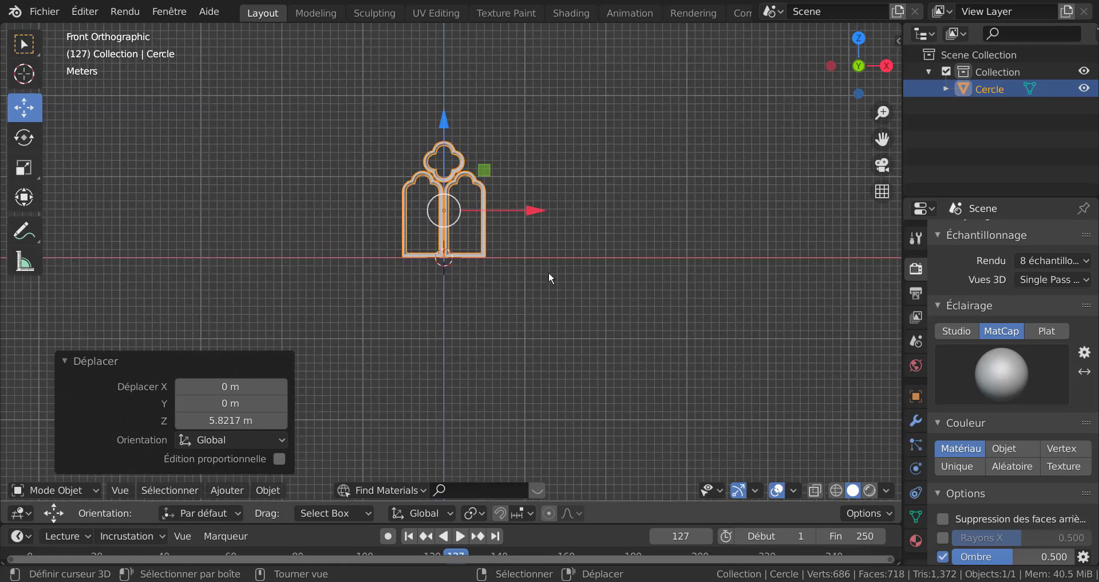
{"action": "scroll", "coordinate": [529, 284], "scroll_direction": "up", "scroll_amount": 2}
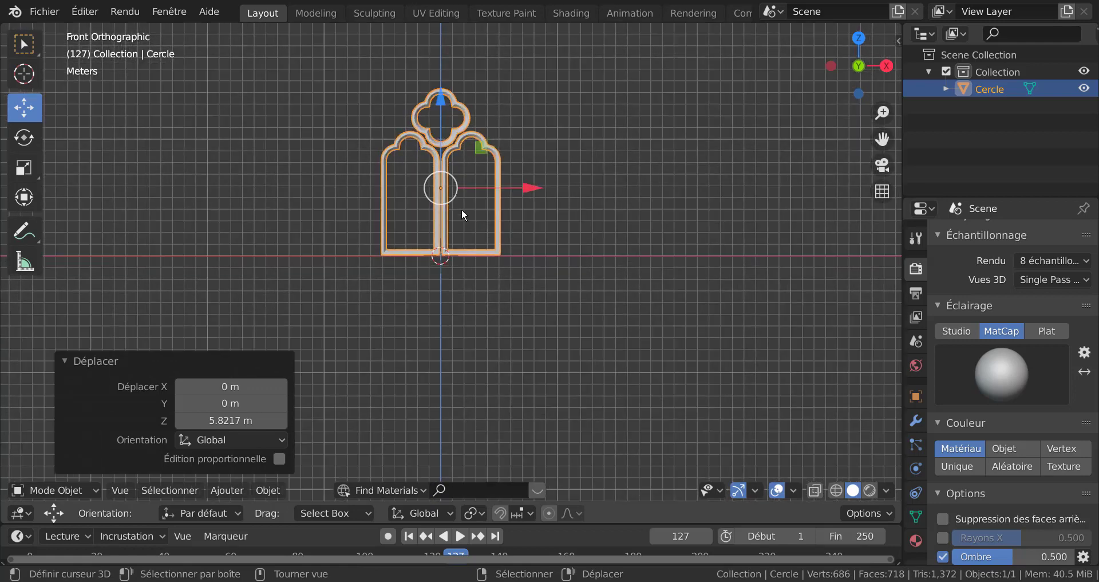
{"action": "scroll", "coordinate": [488, 216], "scroll_direction": "up", "scroll_amount": 2}
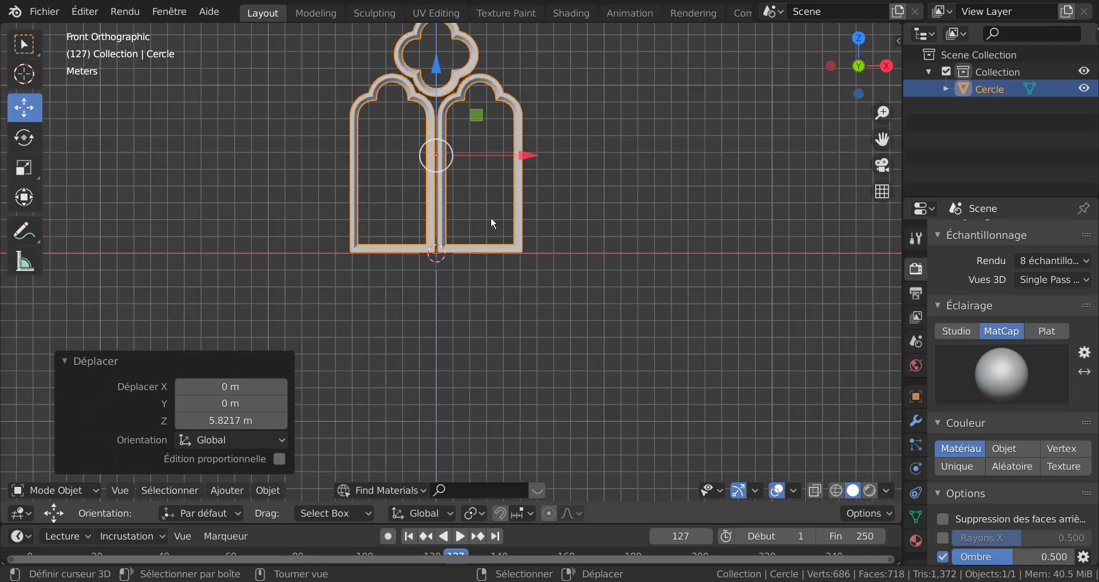
{"action": "scroll", "coordinate": [499, 225], "scroll_direction": "down", "scroll_amount": 2}
{"action": "middle_click_drag", "start_coordinate": [559, 265], "coordinate": [604, 280], "text": "shift"}
{"action": "scroll", "coordinate": [542, 309], "scroll_direction": "up", "scroll_amount": 2}
{"action": "middle_click_drag", "start_coordinate": [523, 301], "coordinate": [478, 280], "text": "shift"}
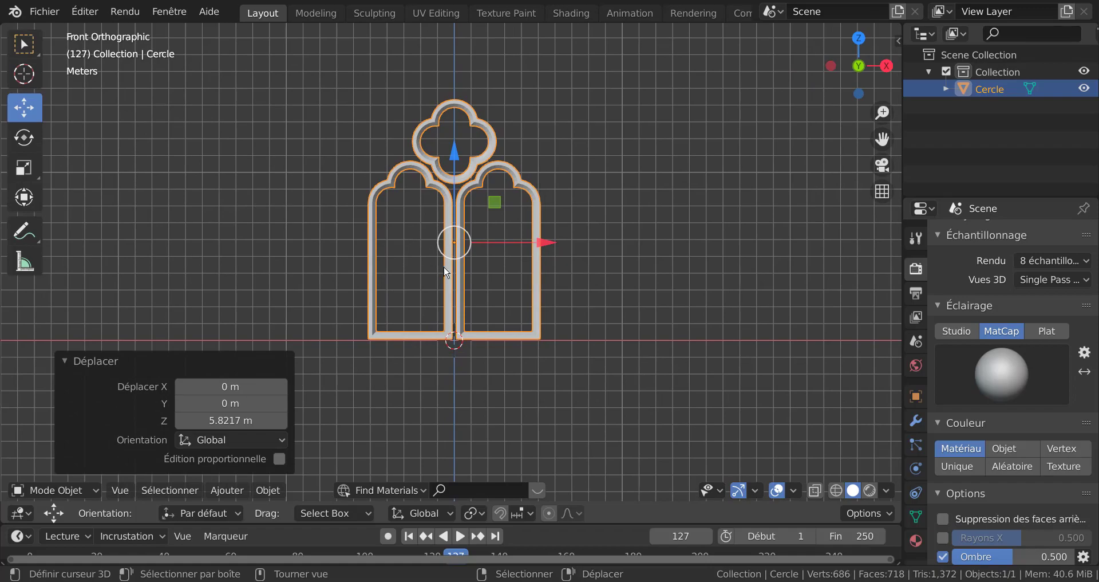
{"action": "scroll", "coordinate": [440, 260], "scroll_direction": "up", "scroll_amount": 2}
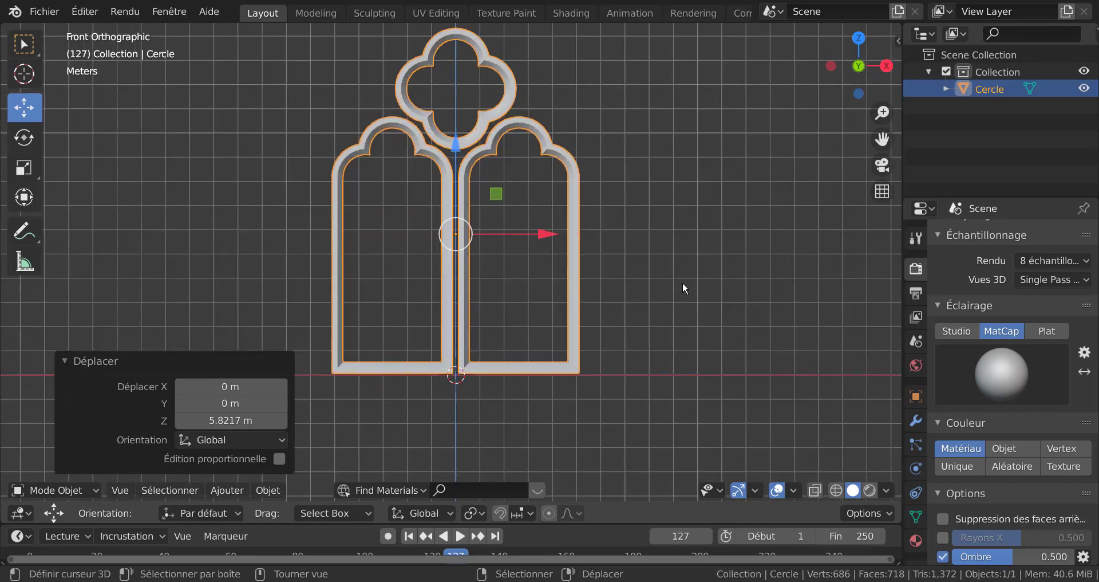
{"action": "mouse_move", "coordinate": [682, 281]}
{"action": "middle_mouse_down"}
{"action": "mouse_move", "coordinate": [693, 267]}
{"action": "mouse_move", "coordinate": [534, 273]}
{"action": "mouse_move", "coordinate": [538, 310]}
{"action": "mouse_move", "coordinate": [685, 275]}
{"action": "middle_mouse_up"}
{"action": "scroll", "coordinate": [620, 284], "scroll_direction": "up", "scroll_amount": 2}
{"action": "middle_click_drag", "start_coordinate": [619, 284], "coordinate": [599, 295]}
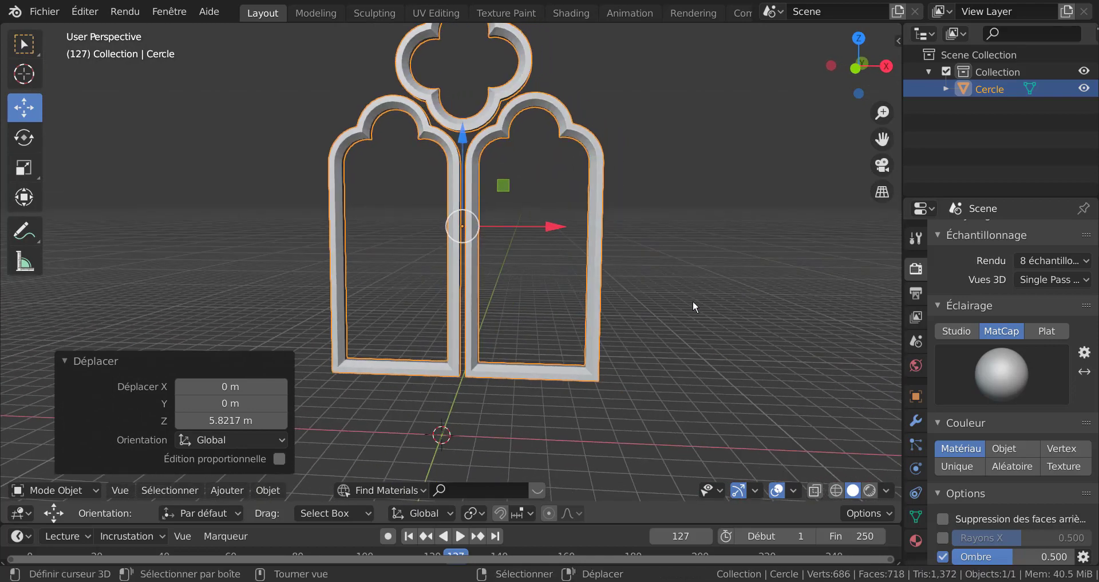
{"action": "middle_click_drag", "start_coordinate": [656, 410], "coordinate": [588, 418]}
{"action": "scroll", "coordinate": [576, 409], "scroll_direction": "down", "scroll_amount": 2}
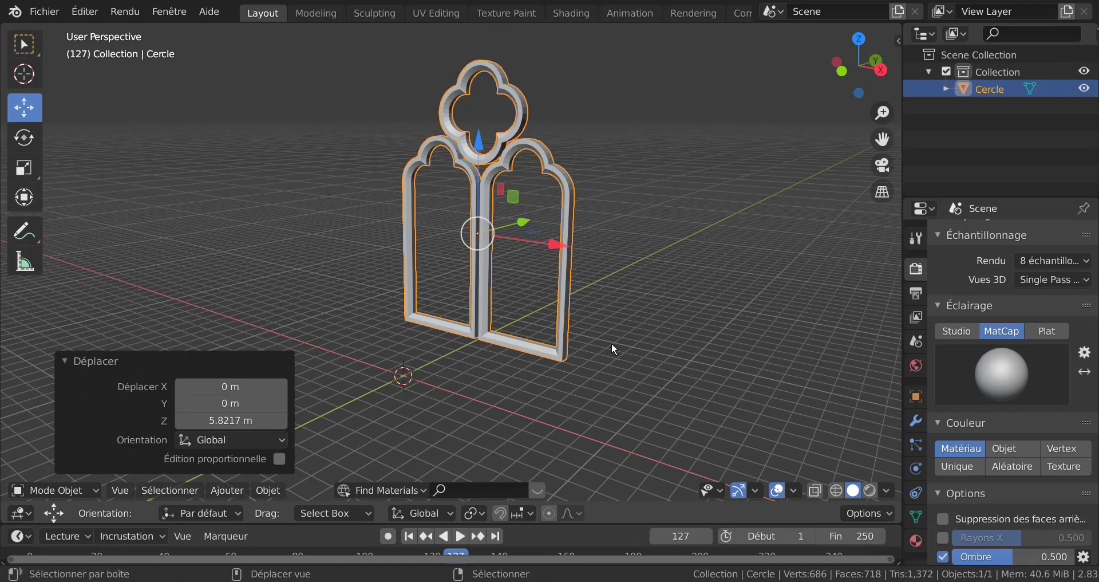
{"action": "middle_click_drag", "start_coordinate": [612, 344], "coordinate": [603, 382], "text": "shift"}
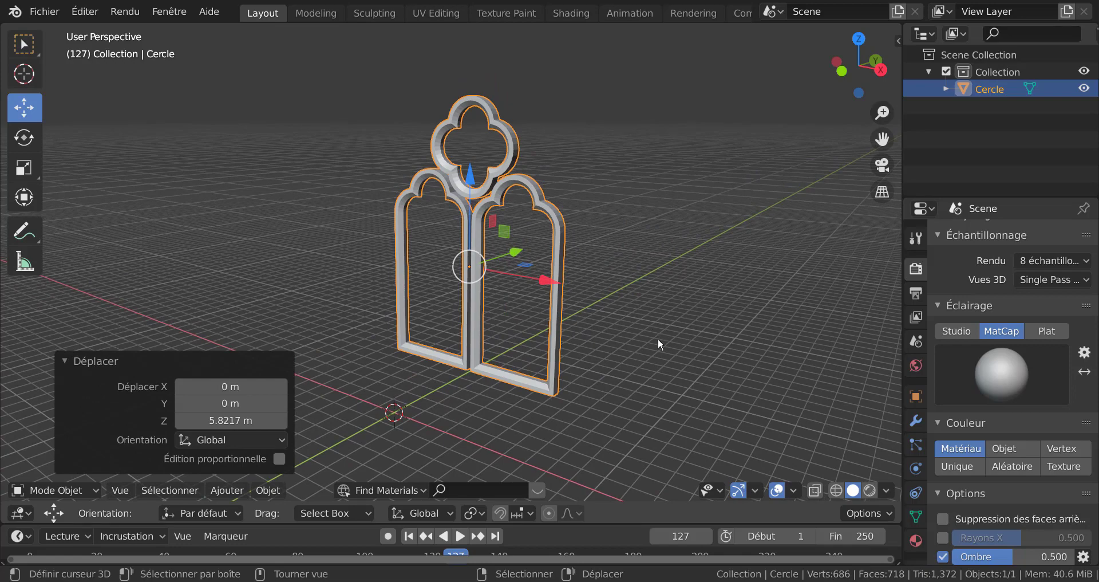
Step: Apply smooth shading to the whole window object
{"action": "key", "text": "KP_1"}
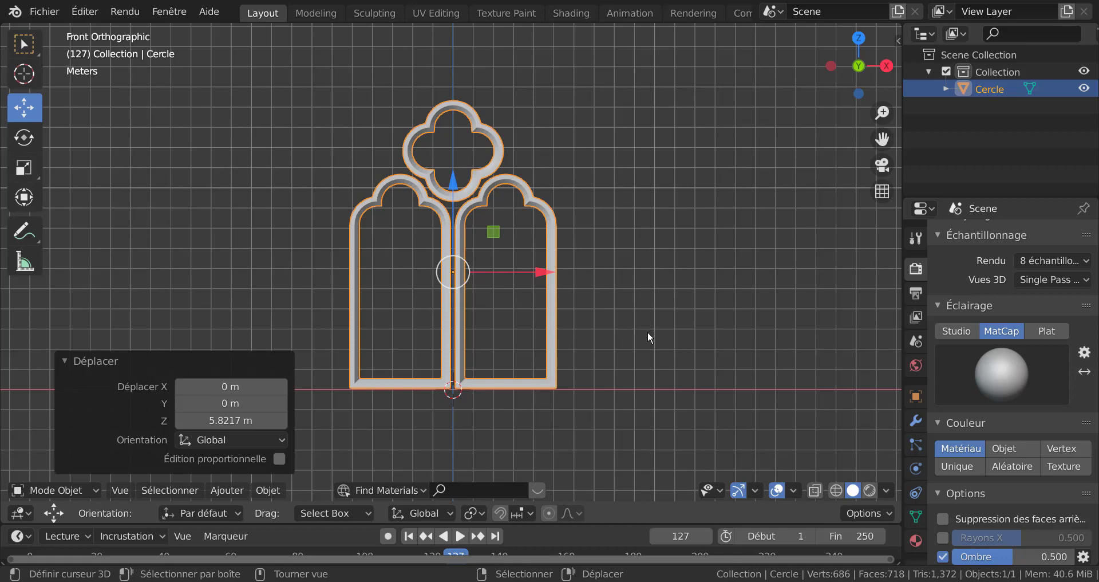
{"action": "scroll", "coordinate": [648, 331], "scroll_direction": "up", "scroll_amount": 1}
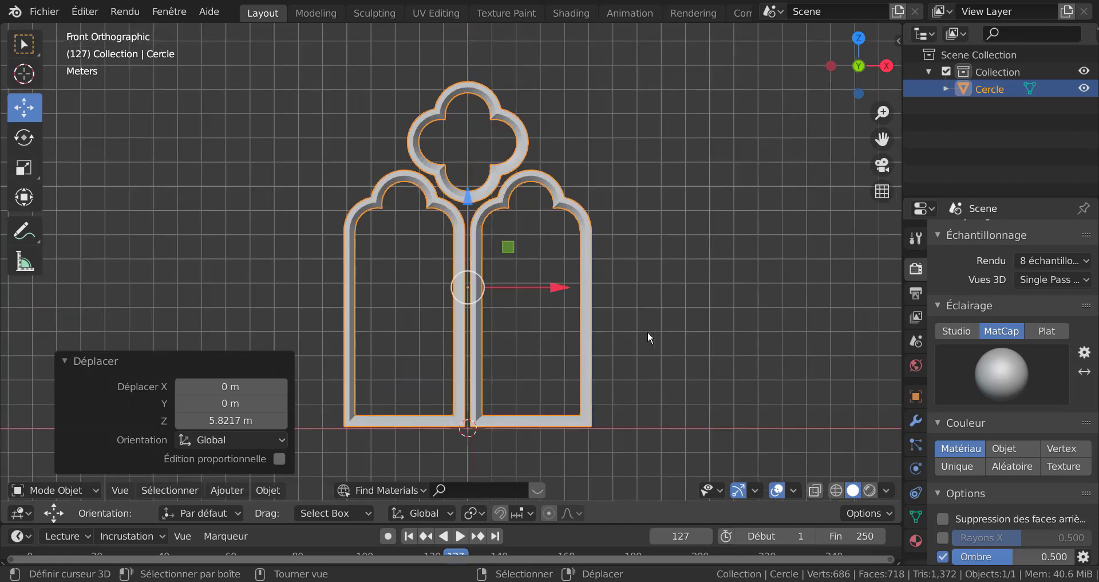
{"action": "scroll", "coordinate": [442, 282], "scroll_direction": "up", "scroll_amount": 1}
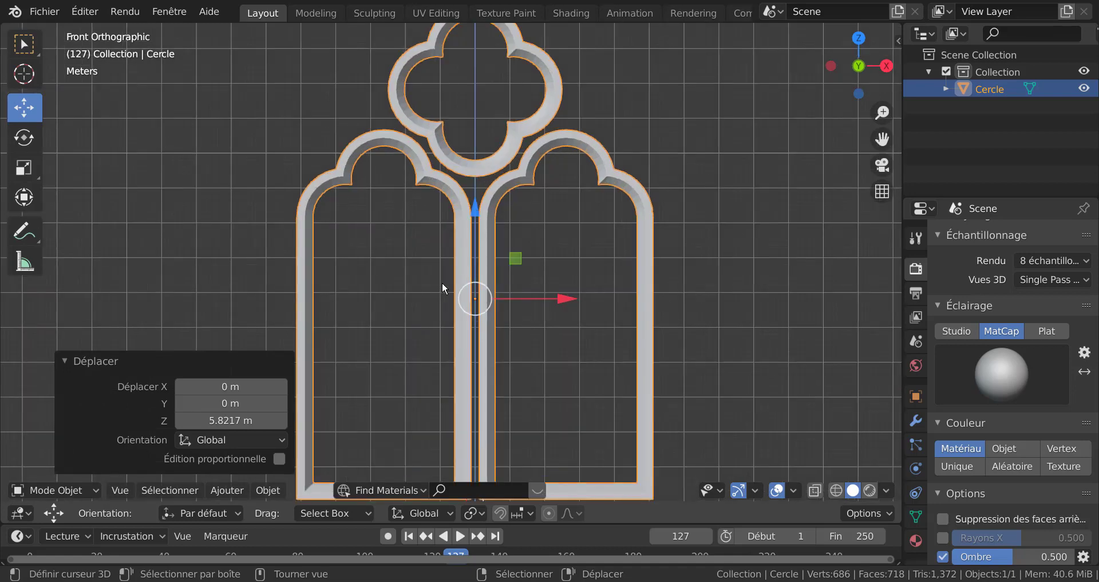
{"action": "scroll", "coordinate": [442, 276], "scroll_direction": "up", "scroll_amount": 1}
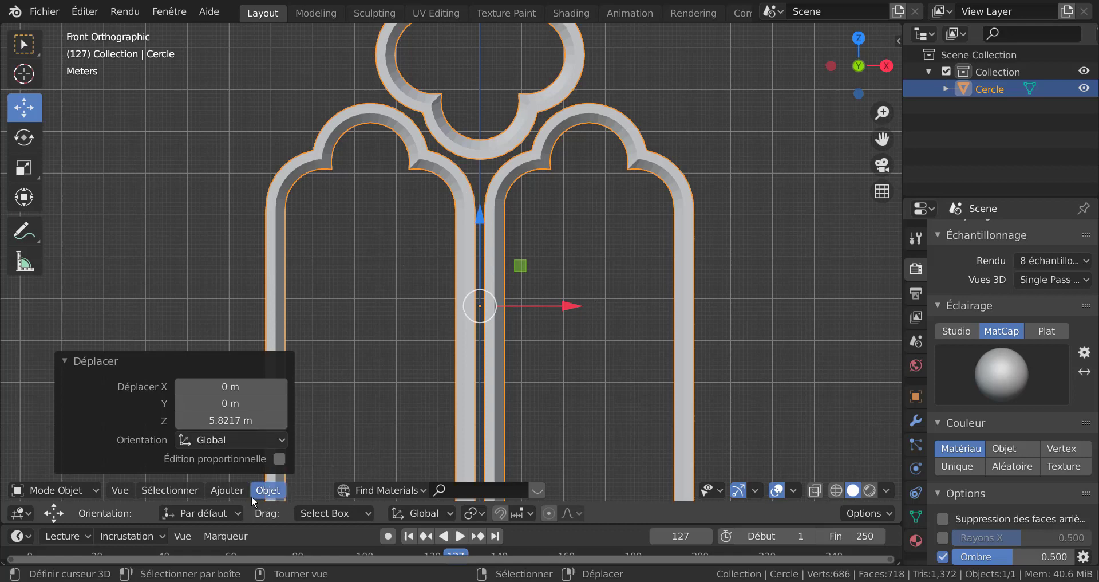
{"action": "left_click", "coordinate": [228, 490]}
{"action": "mouse_move", "coordinate": [265, 496]}
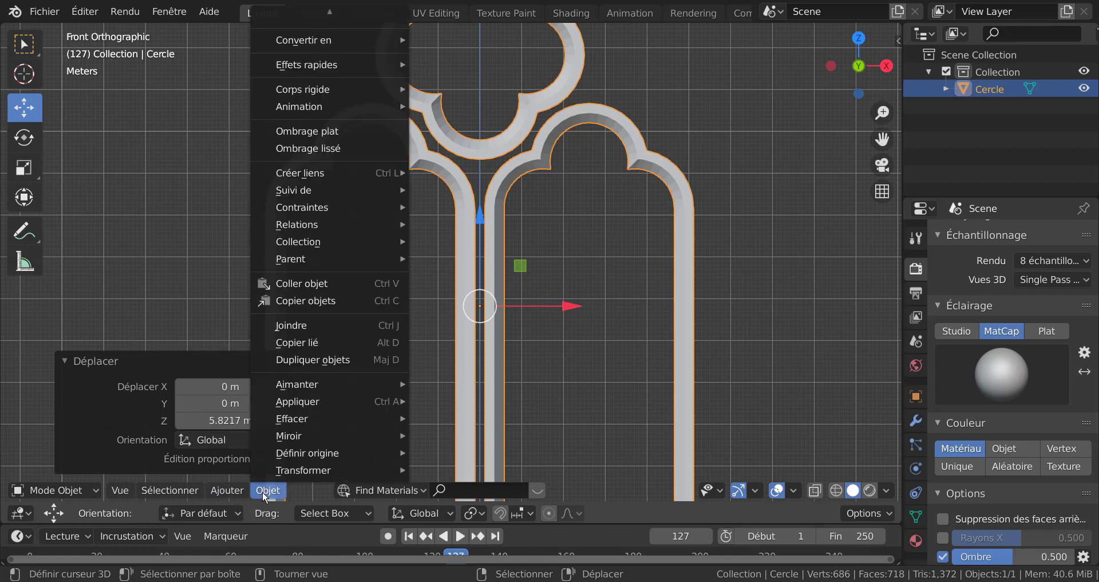
{"action": "left_click", "coordinate": [327, 147]}
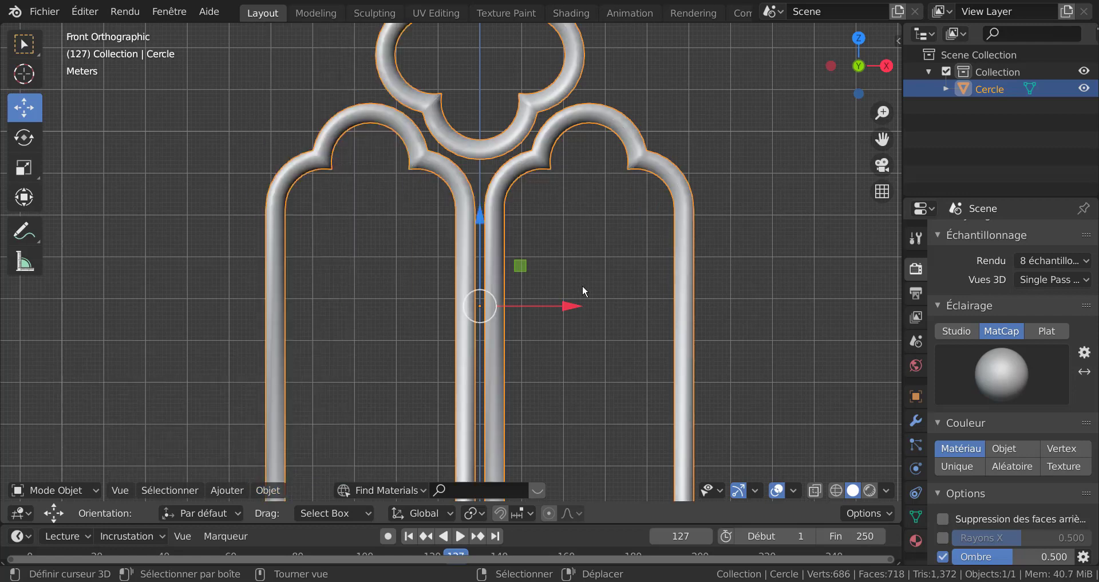
Step: Enable Auto Smooth in the window mesh's normals settings
{"action": "scroll", "coordinate": [582, 284], "scroll_direction": "down", "scroll_amount": 2}
{"action": "scroll", "coordinate": [942, 498], "scroll_direction": "down", "scroll_amount": 2}
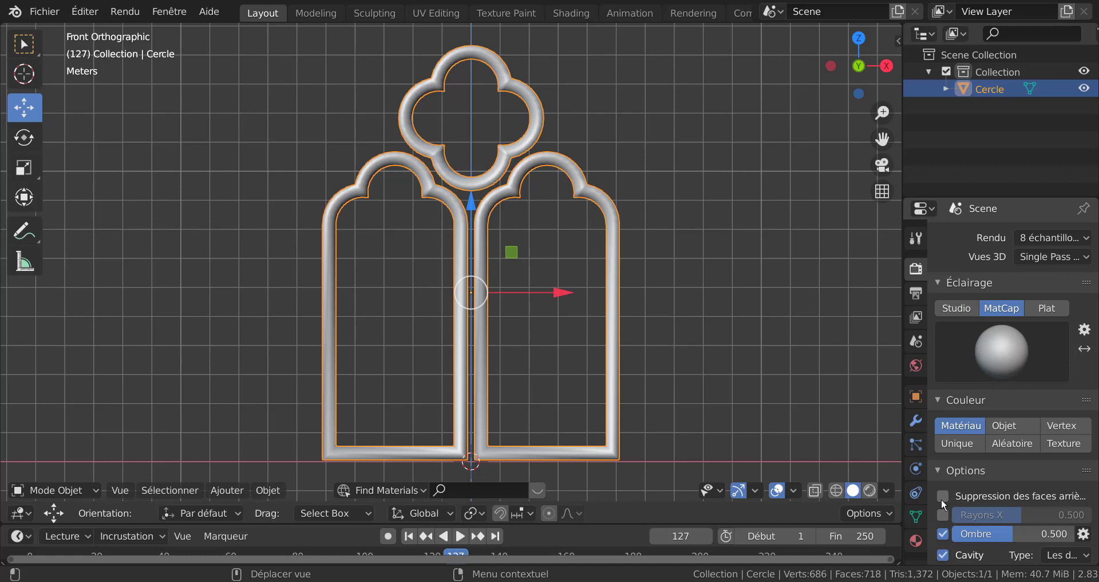
{"action": "left_click", "coordinate": [912, 515]}
{"action": "scroll", "coordinate": [960, 465], "scroll_direction": "down", "scroll_amount": 2}
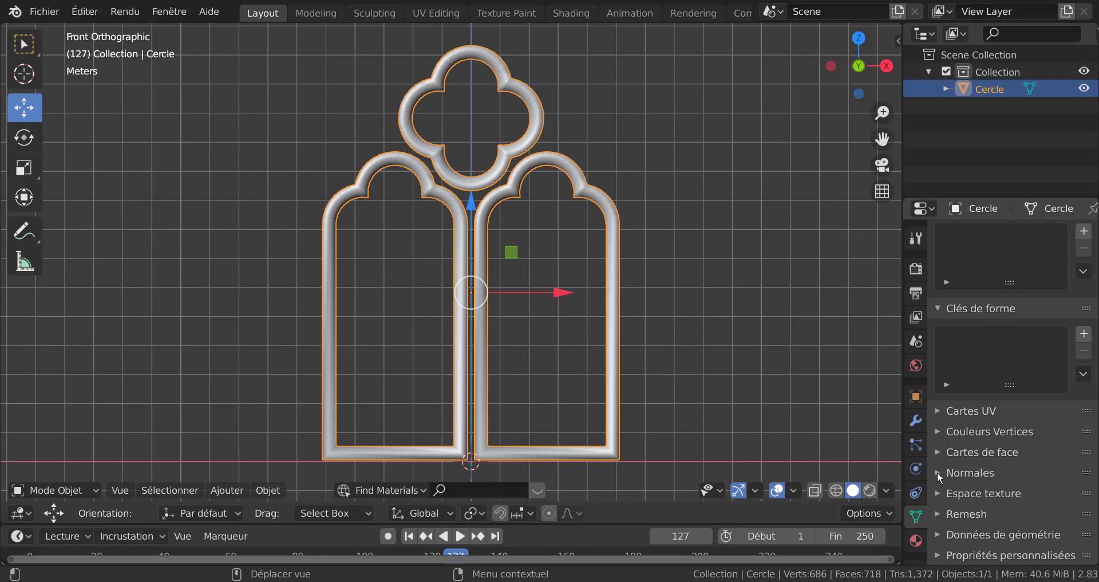
{"action": "left_click", "coordinate": [934, 471]}
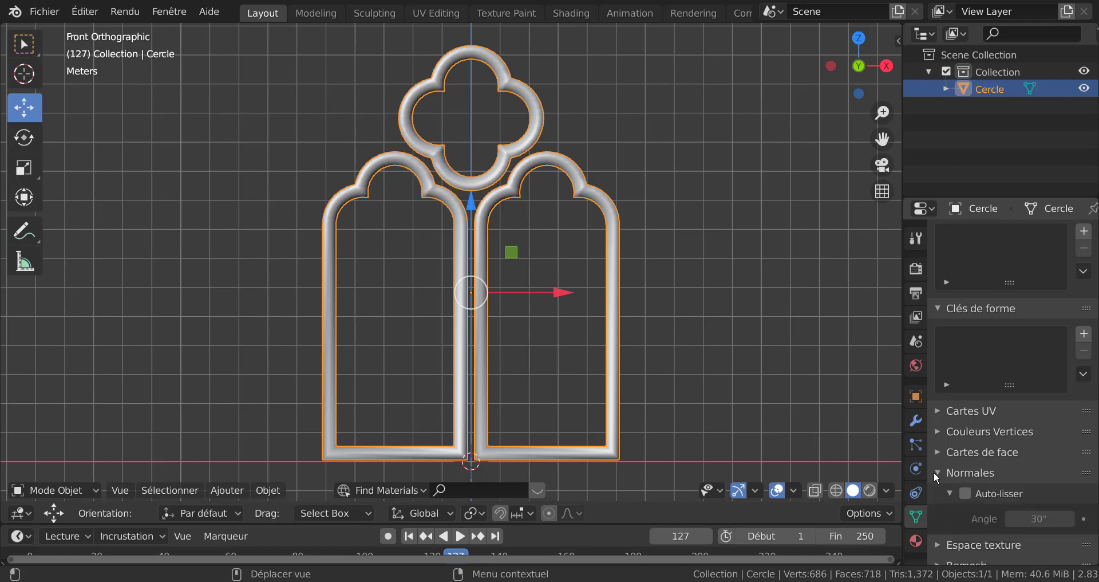
{"action": "left_click", "coordinate": [965, 493]}
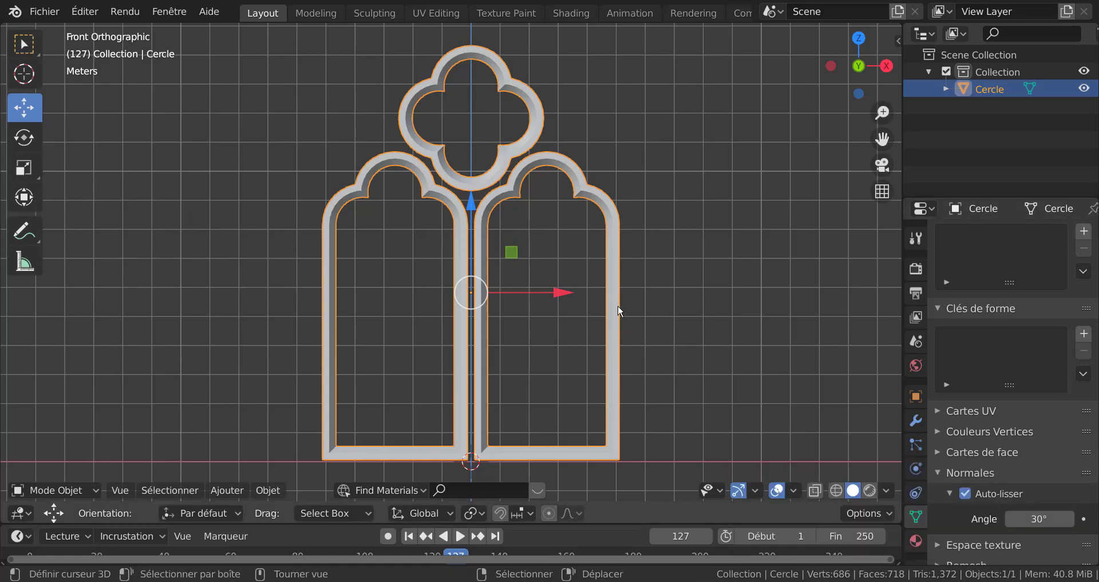
Step: Open the window mesh in Edit Mode with the whole window in the front view
{"action": "scroll", "coordinate": [614, 350], "scroll_direction": "up", "scroll_amount": 6}
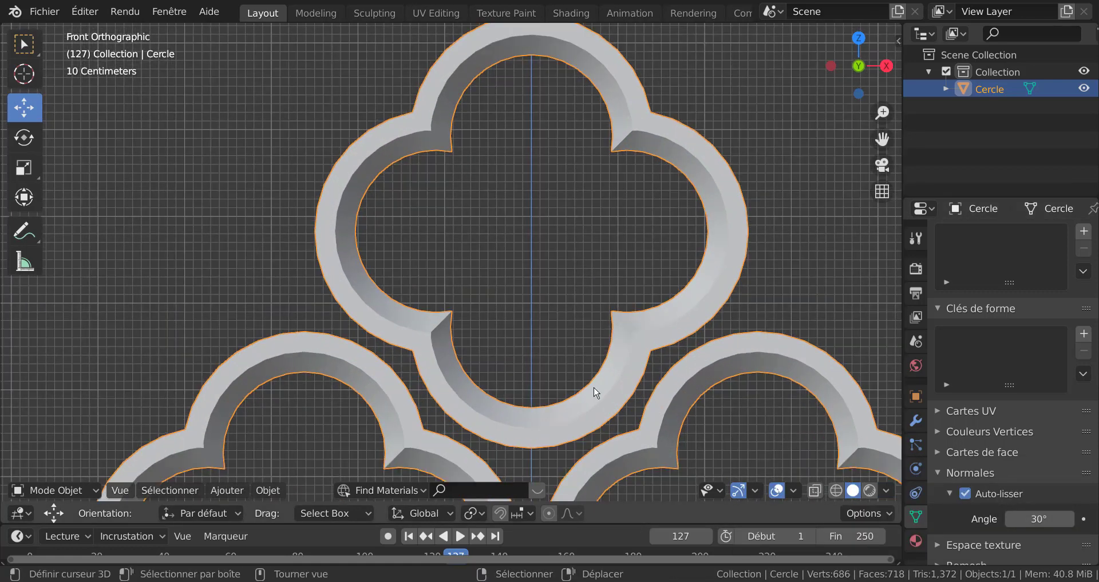
{"action": "scroll", "coordinate": [594, 388], "scroll_direction": "down", "scroll_amount": 6}
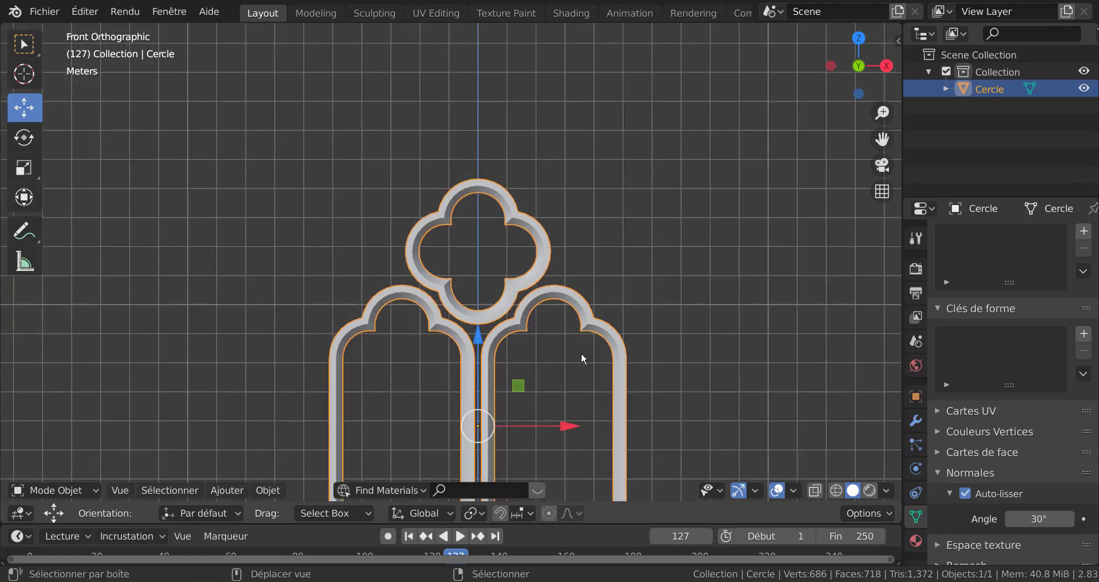
{"action": "middle_click_drag", "start_coordinate": [582, 352], "coordinate": [575, 210], "text": "shift"}
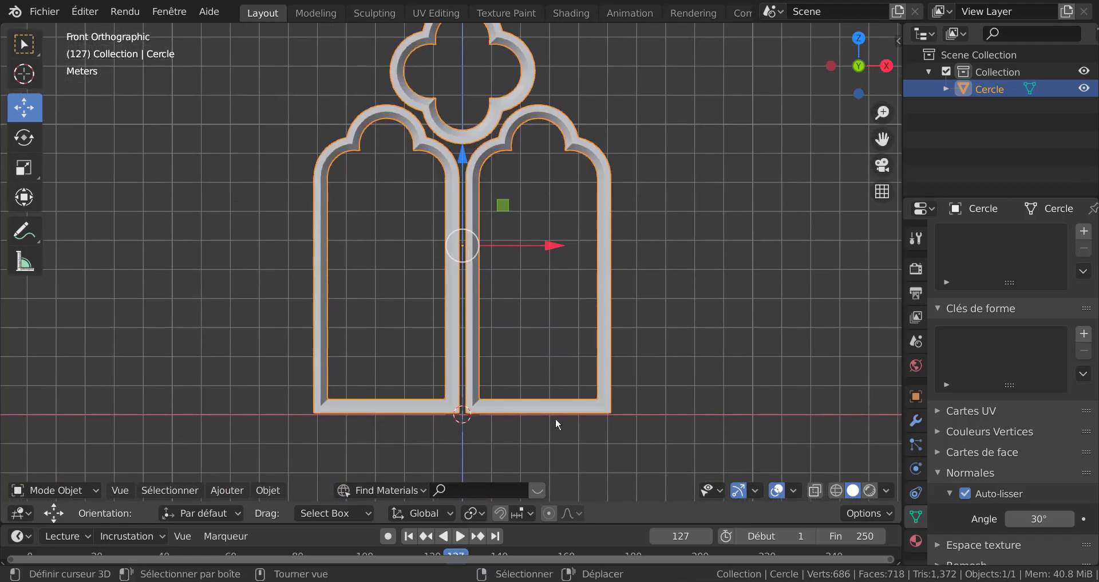
{"action": "key", "text": "Tab"}
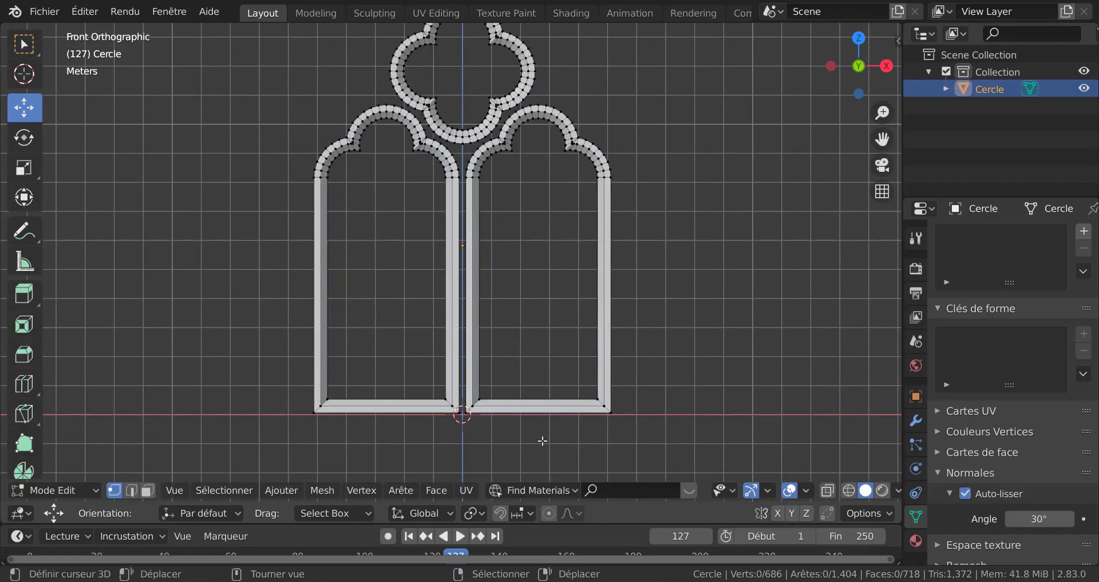
{"action": "key", "text": "alt"}
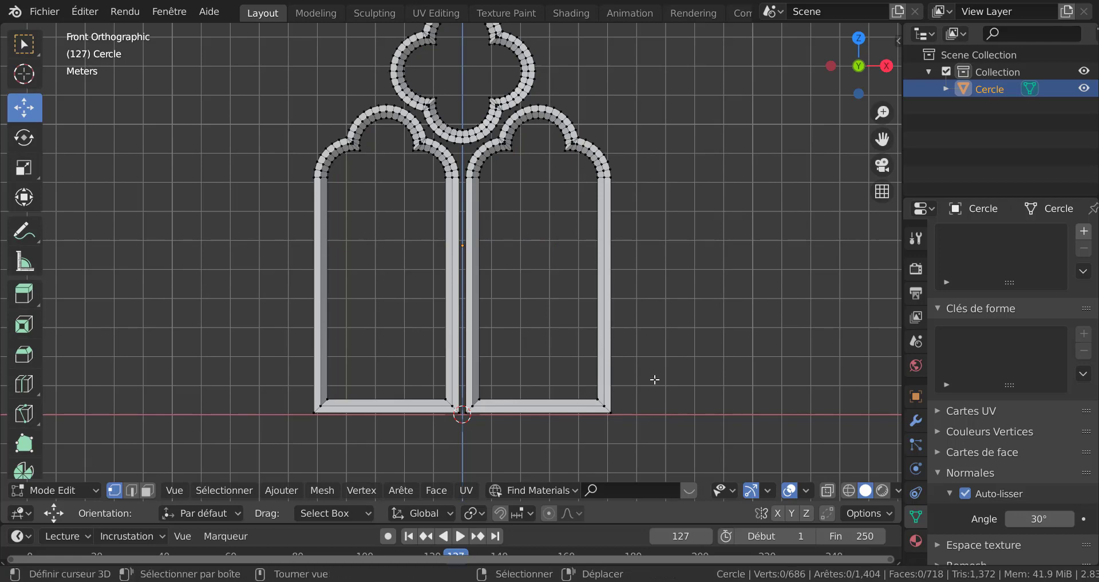
{"action": "scroll", "coordinate": [574, 295], "scroll_direction": "down", "scroll_amount": 3}
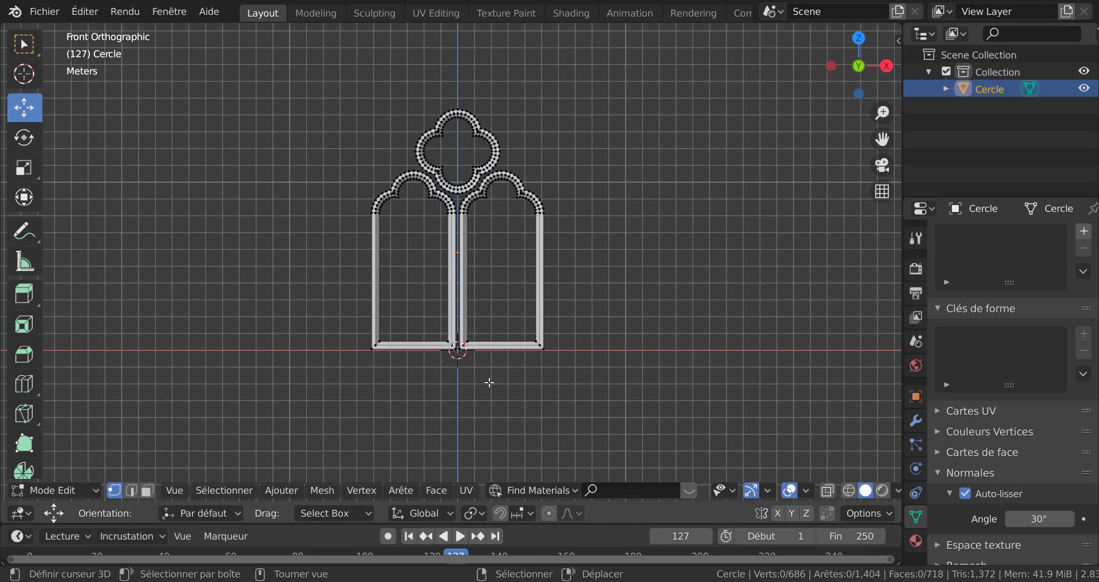
Step: Try to lower the visible bottom vertices of both lancet frames by about 1.36 m along the Z axis
{"action": "left_click_drag", "start_coordinate": [364, 330], "coordinate": [586, 365]}
{"action": "key", "text": "g"}
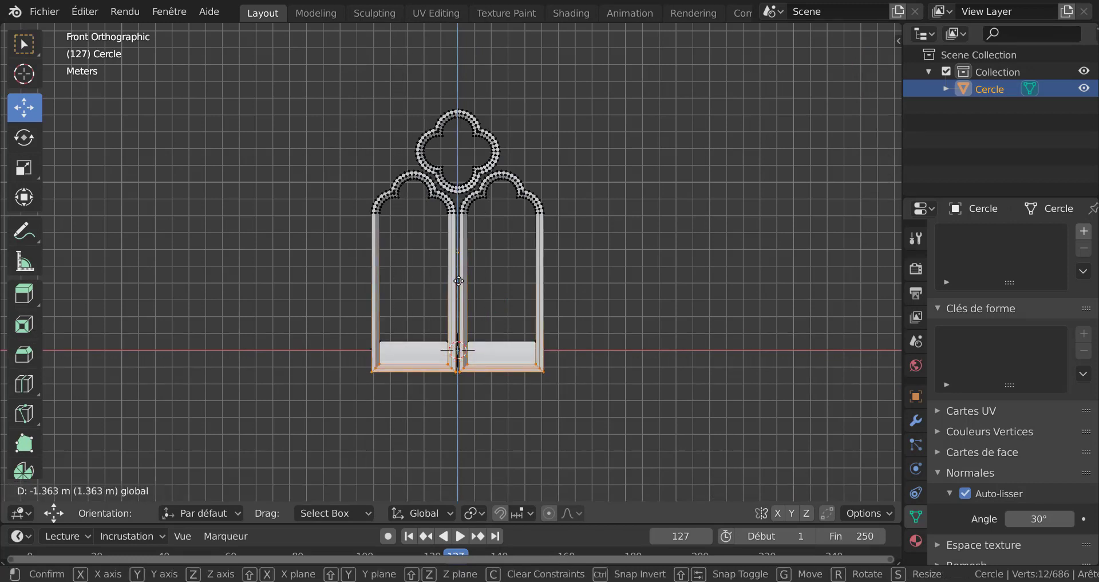
{"action": "left_click", "coordinate": [459, 280]}
{"action": "key", "text": "ctrl+z"}
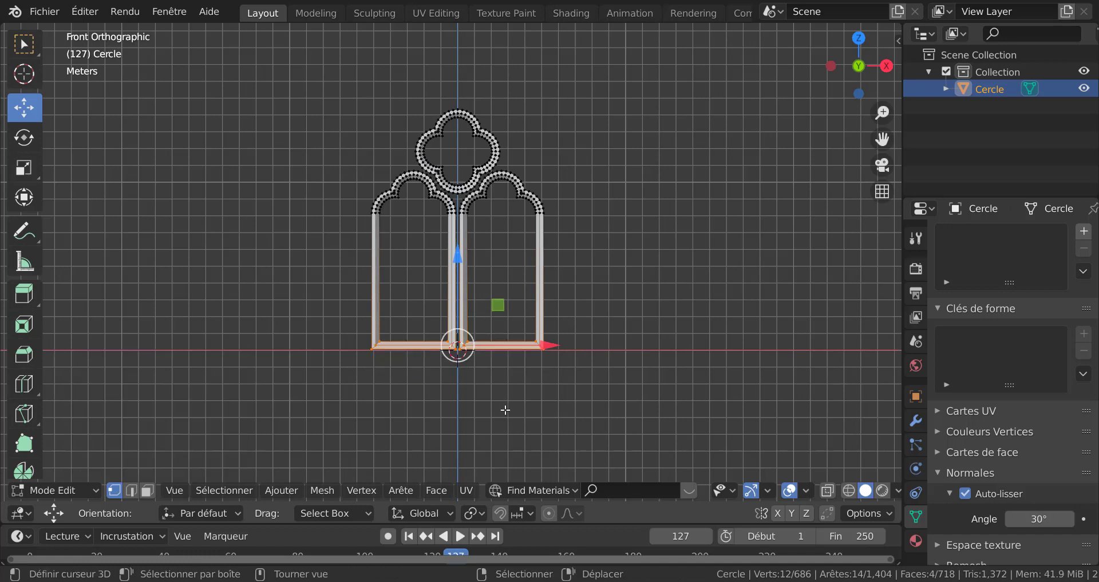
Step: With X-ray on, select all bottom vertices of both lancets and lower them about 0.68 m along the Z axis
{"action": "key", "text": "alt+z"}
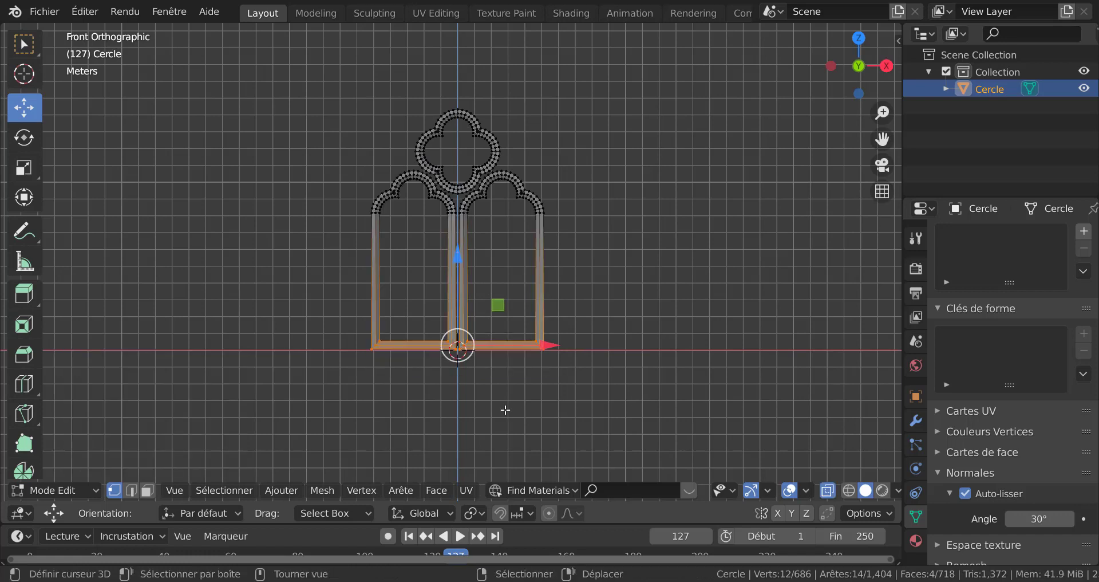
{"action": "key", "text": "b"}
{"action": "left_click_drag", "start_coordinate": [311, 321], "coordinate": [663, 367]}
{"action": "key", "text": "g"}
{"action": "key", "text": "z"}
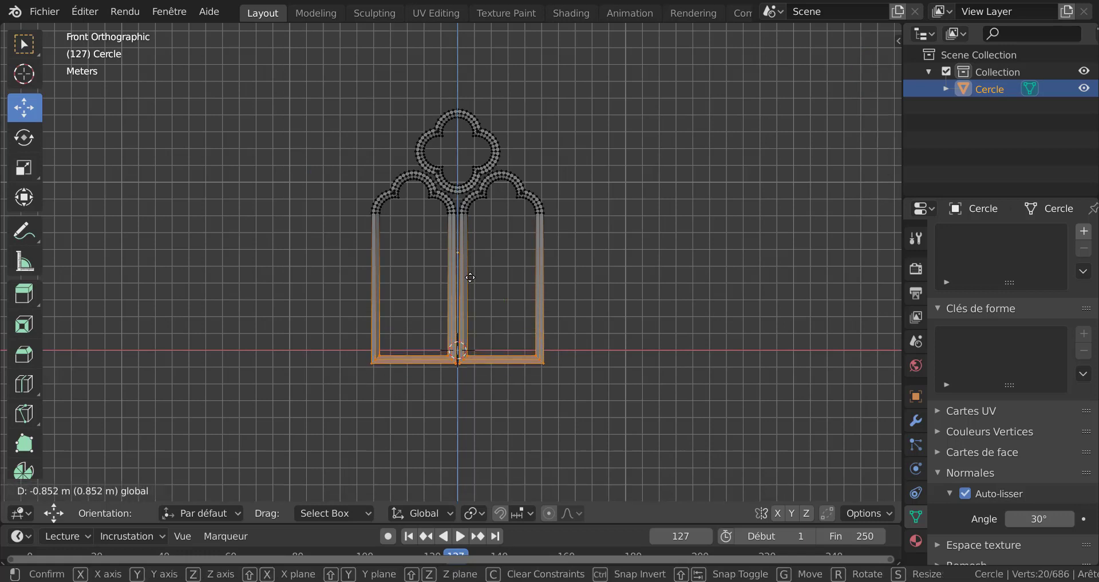
{"action": "left_click", "coordinate": [606, 314]}
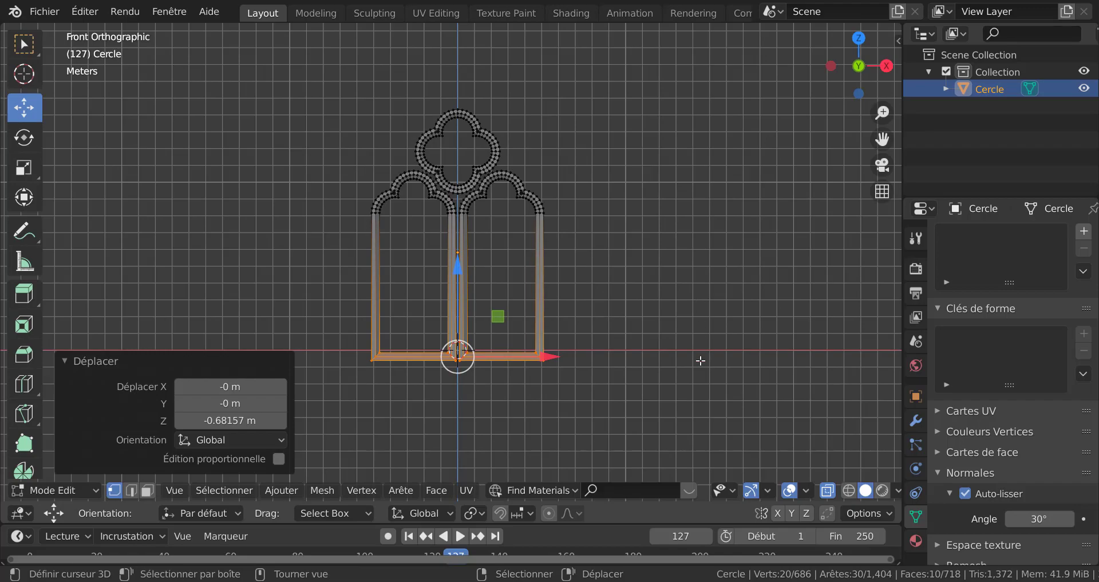
Step: Switch between Blender and the reference photo fenetre guédelon.jpg to compare the window's proportions
{"action": "key", "text": "alt+Tab"}
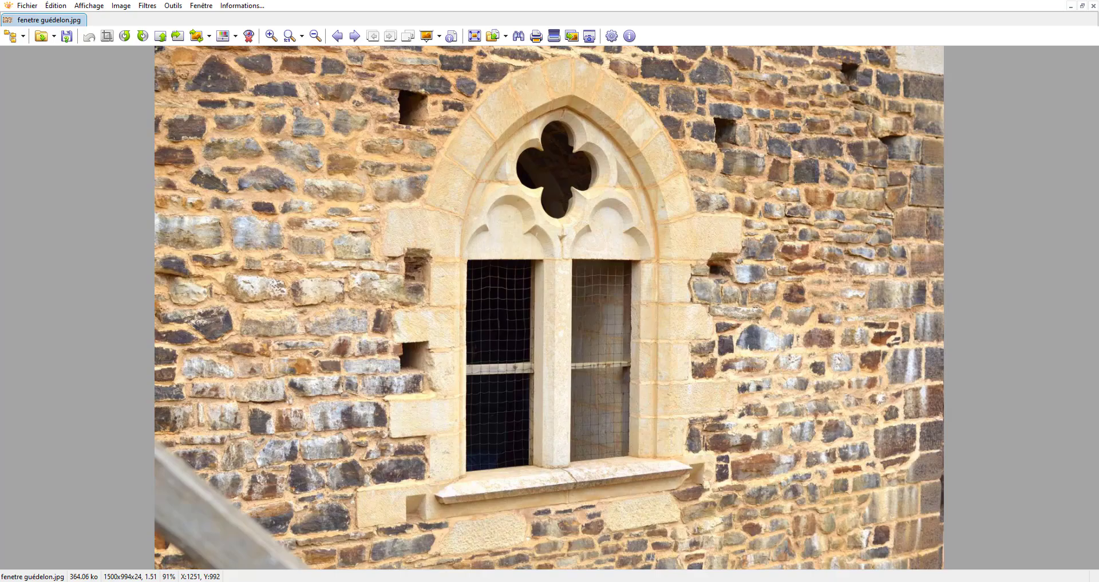
{"action": "key", "text": "alt+Tab"}
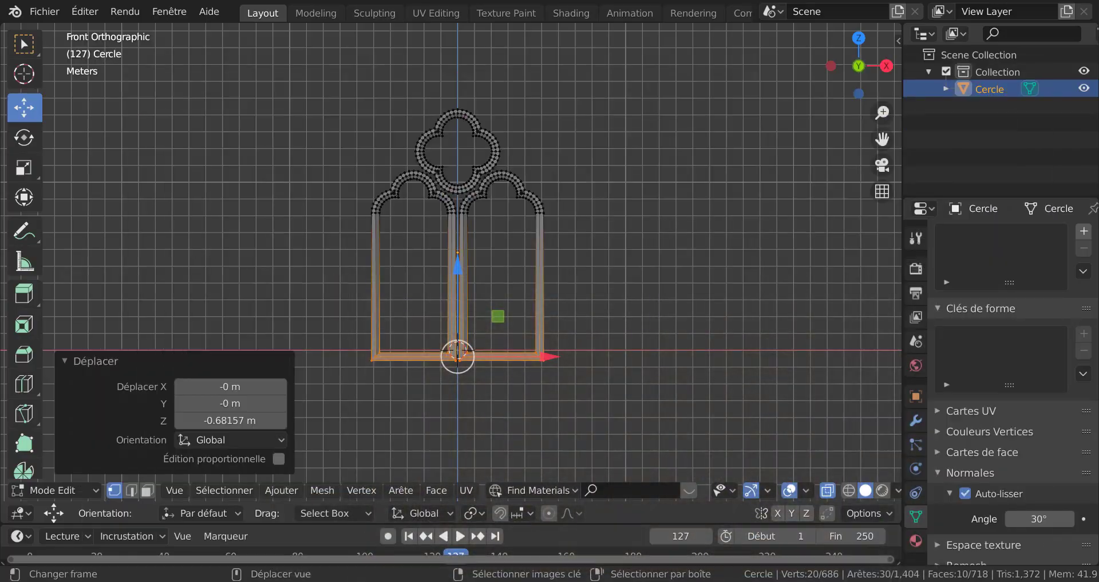
{"action": "key", "text": "alt+Tab"}
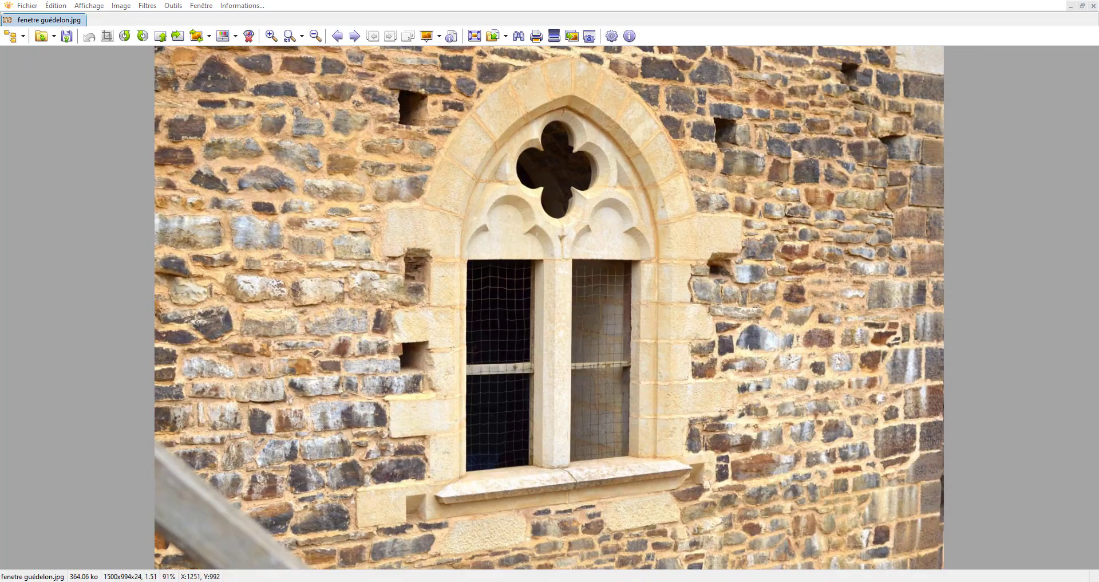
{"action": "key", "text": "alt+Tab"}
{"action": "key", "text": "alt+Tab"}
{"action": "key", "text": "alt+Tab"}
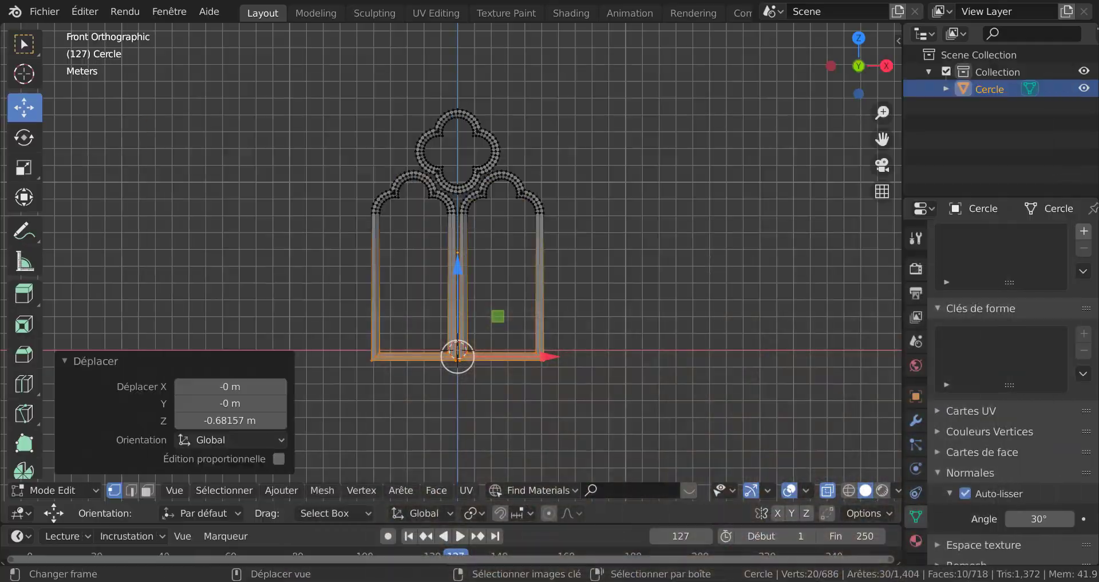
{"action": "key", "text": "alt+Tab"}
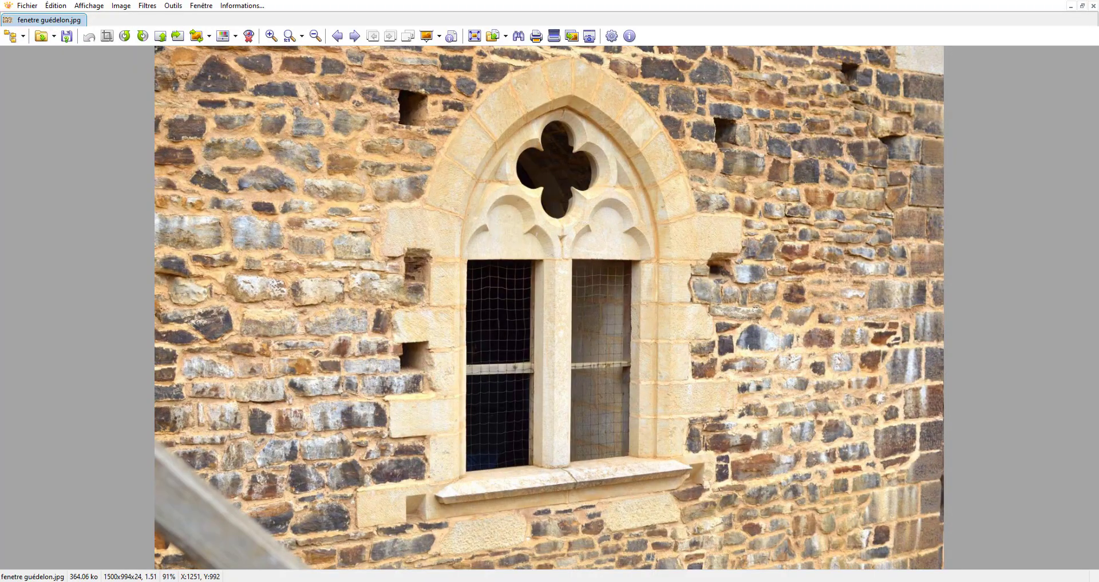
{"action": "key", "text": "alt+Tab"}
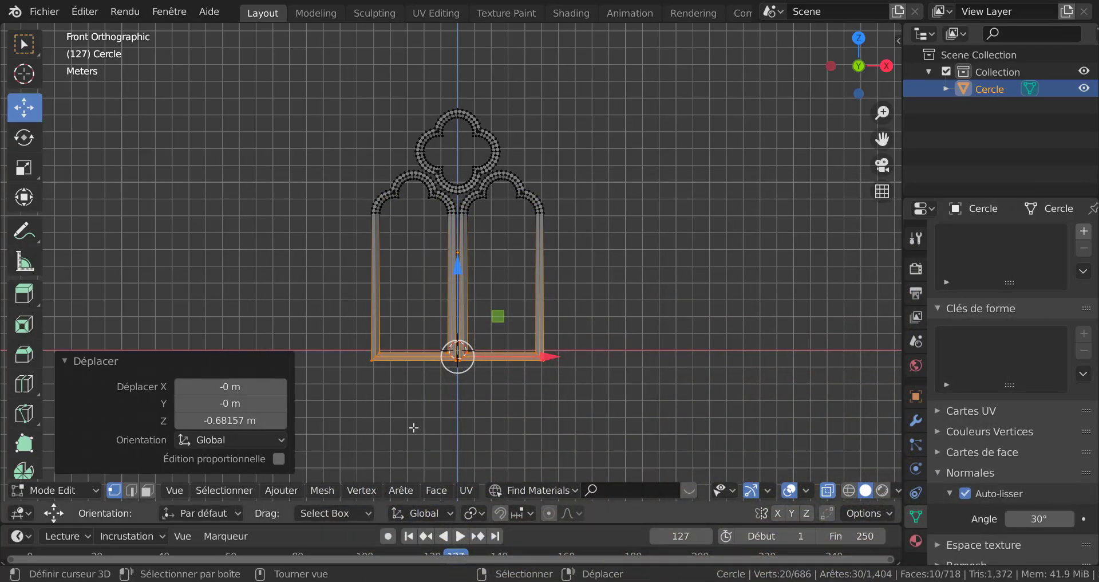
Step: Turn X-ray off, return the window to Object Mode and examine its lengthened shape at an angle and from the front
{"action": "left_click", "coordinate": [644, 367]}
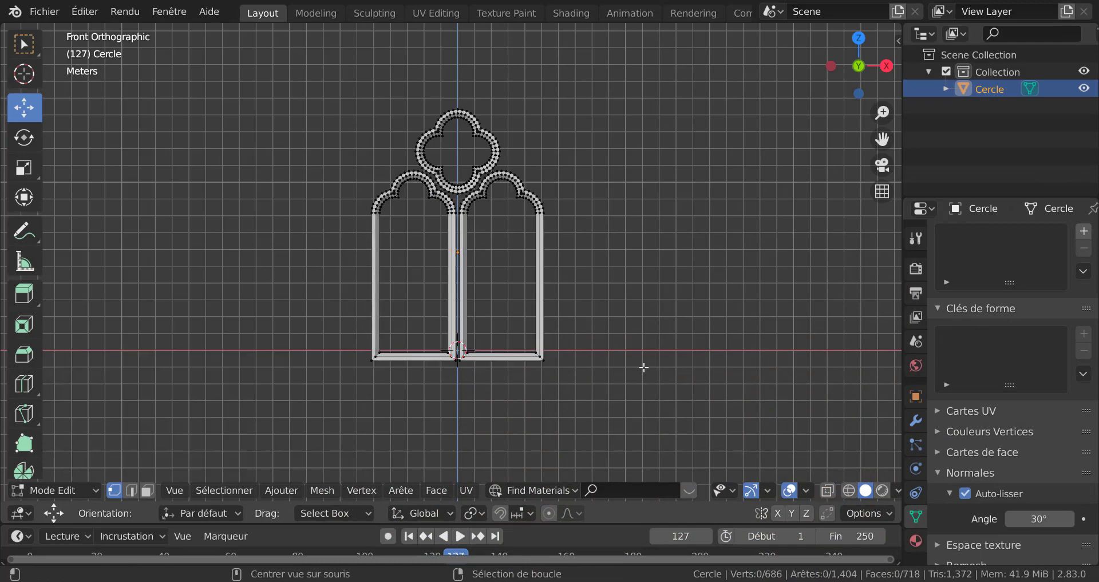
{"action": "scroll", "coordinate": [616, 389], "scroll_direction": "up", "scroll_amount": 3}
{"action": "key", "text": "Tab"}
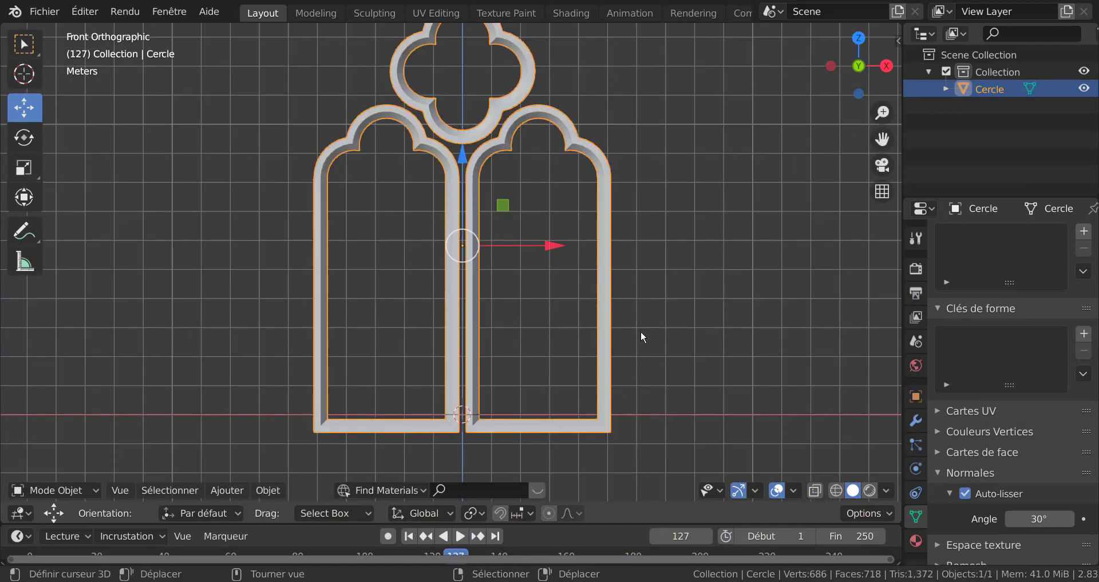
{"action": "middle_click_drag", "start_coordinate": [641, 331], "coordinate": [620, 342]}
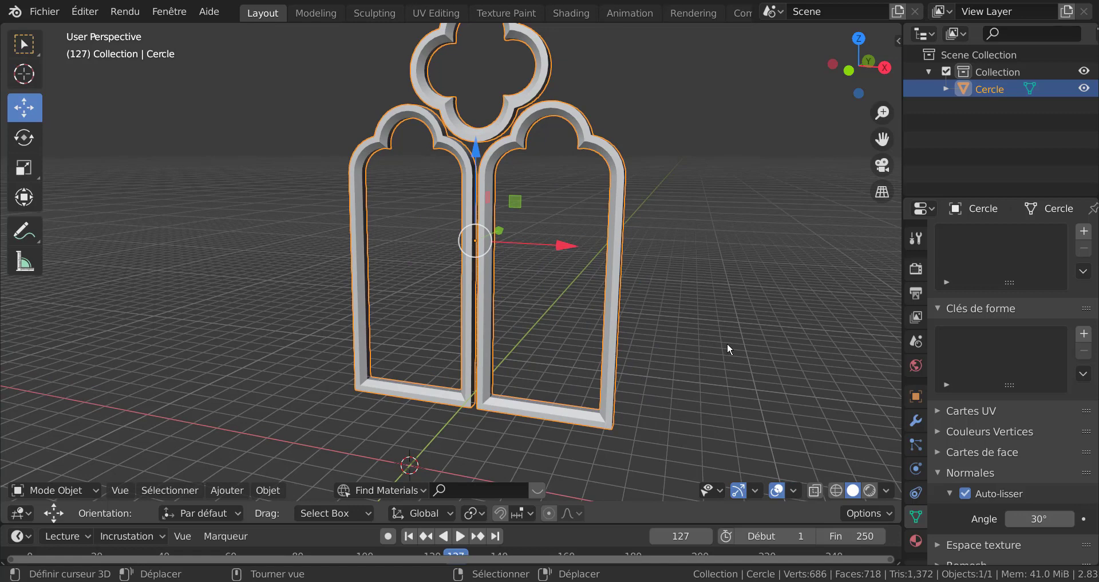
{"action": "key", "text": "KP_1"}
{"action": "scroll", "coordinate": [692, 286], "scroll_direction": "down", "scroll_amount": 2}
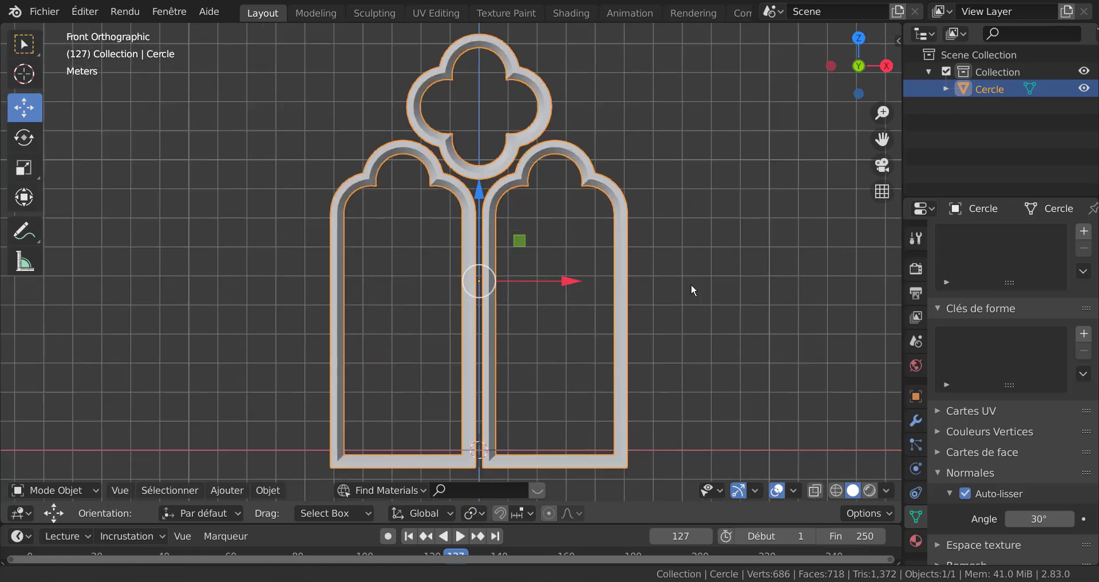
{"action": "scroll", "coordinate": [667, 265], "scroll_direction": "up", "scroll_amount": 2}
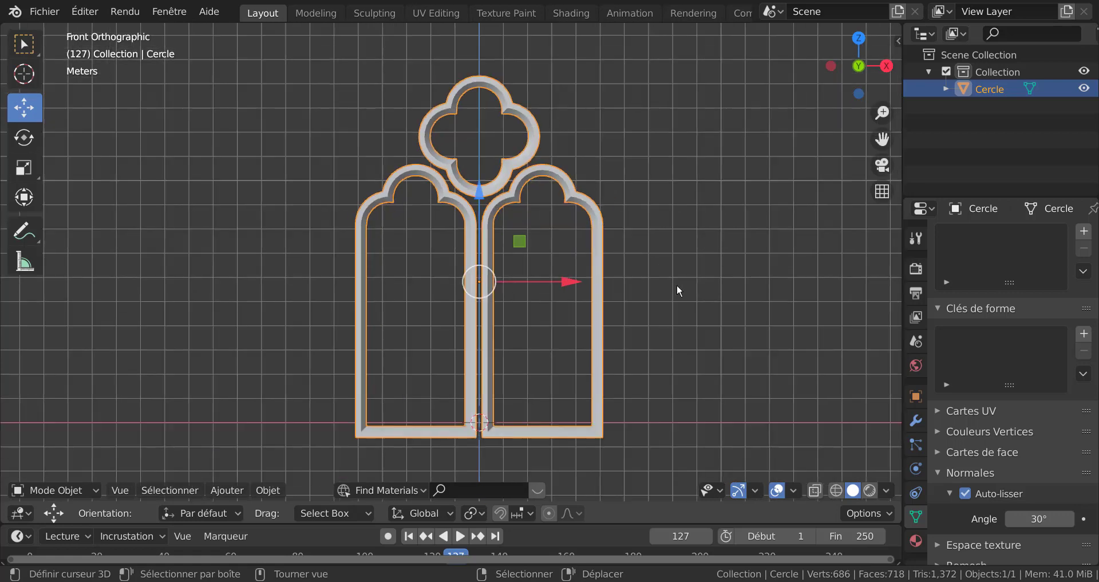
Step: Place the 3D cursor just outside the right lancet near the start of its arch and add a single-vertex mesh there
{"action": "right_click", "coordinate": [622, 199], "text": "shift"}
{"action": "key", "text": "q"}
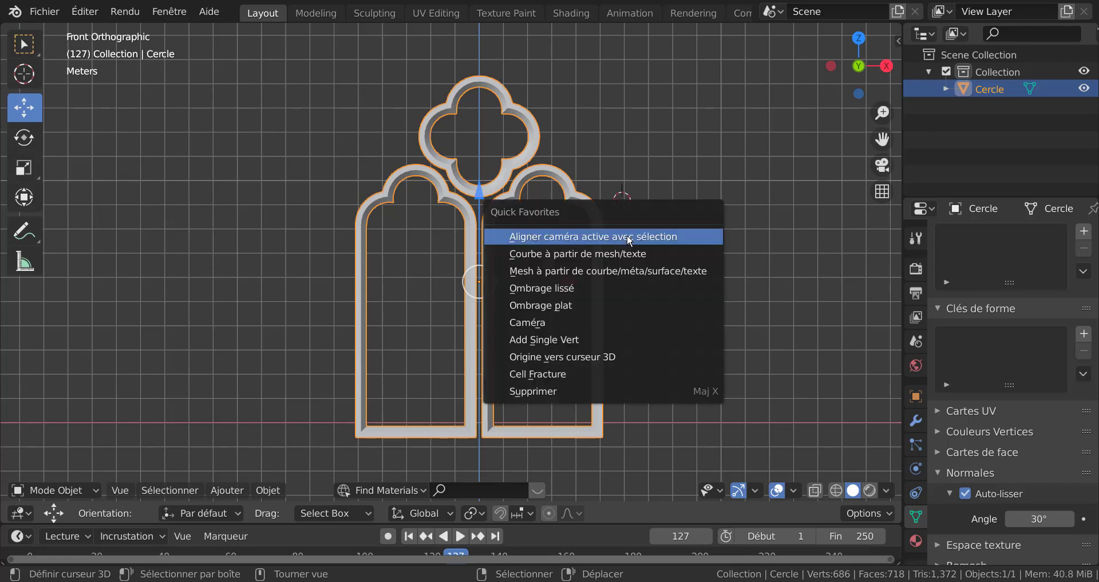
{"action": "left_click", "coordinate": [631, 287]}
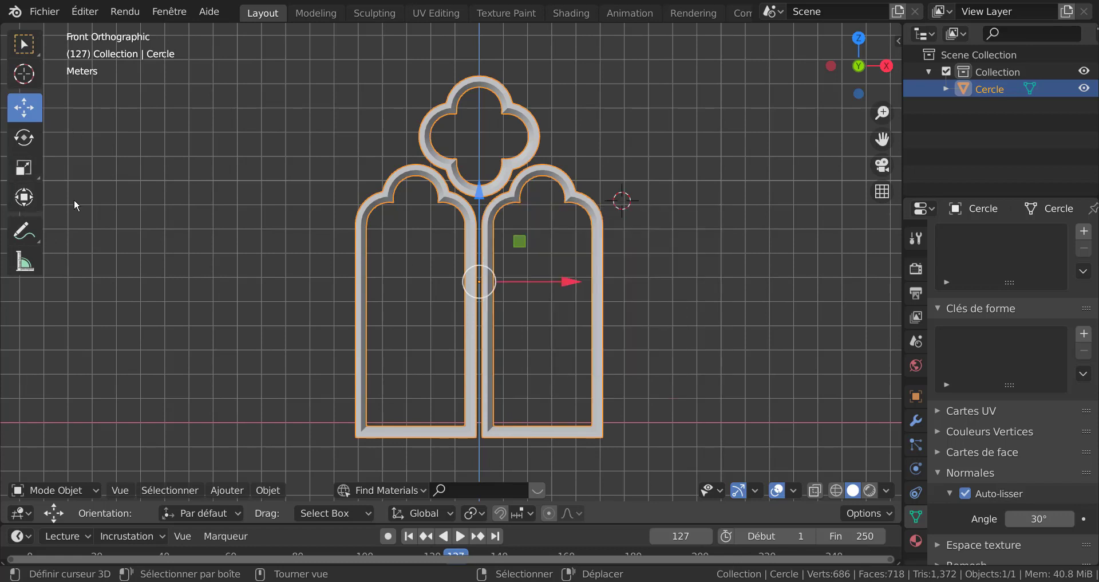
{"action": "key", "text": "q"}
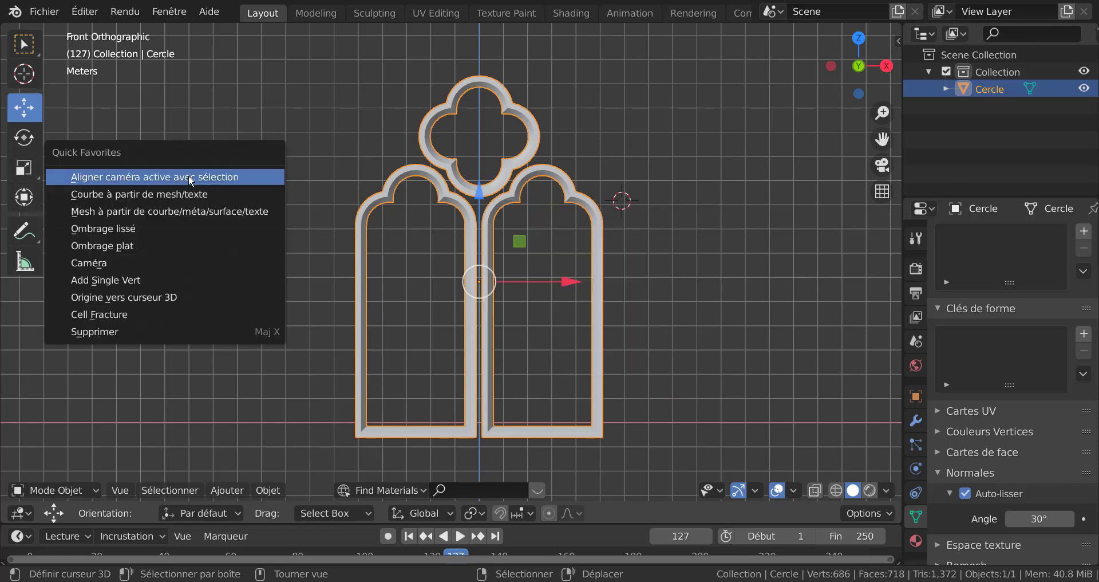
{"action": "left_click", "coordinate": [135, 283]}
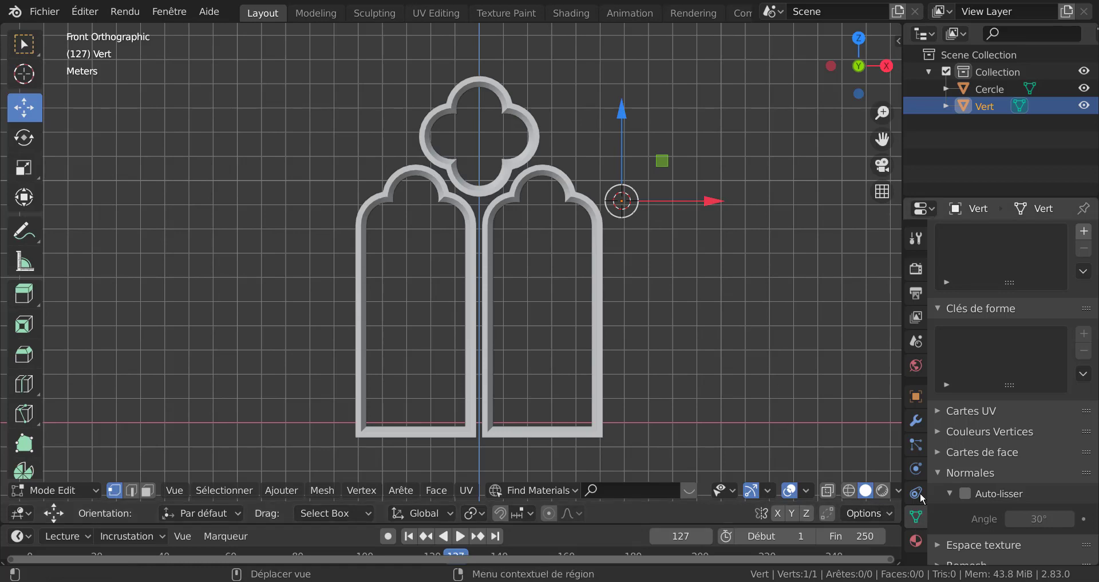
Step: Add a Mirror modifier on the X axis to the single-vertex object
{"action": "left_click", "coordinate": [915, 422]}
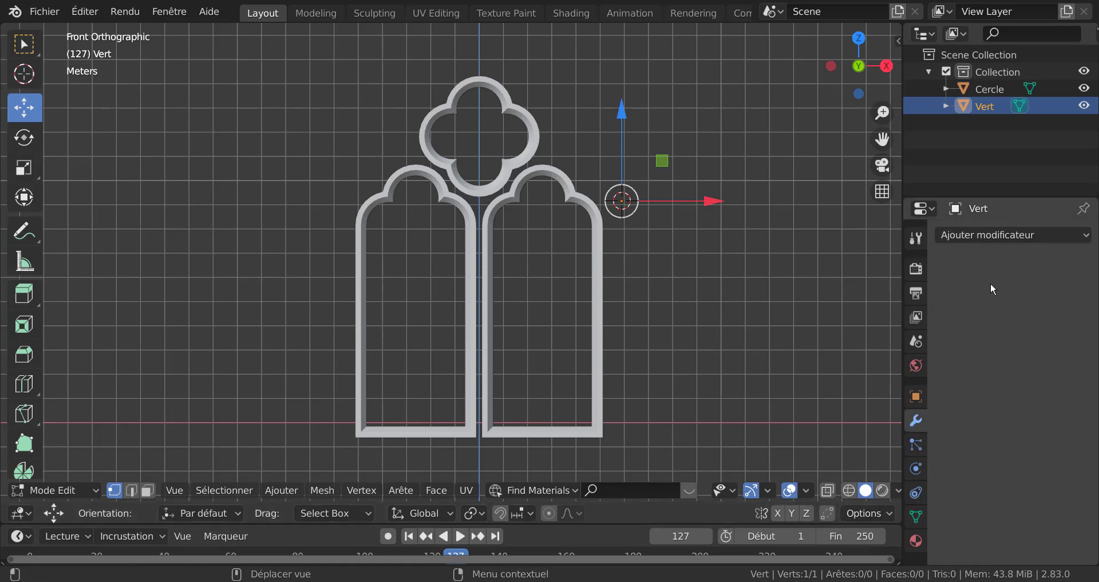
{"action": "left_click", "coordinate": [1007, 235]}
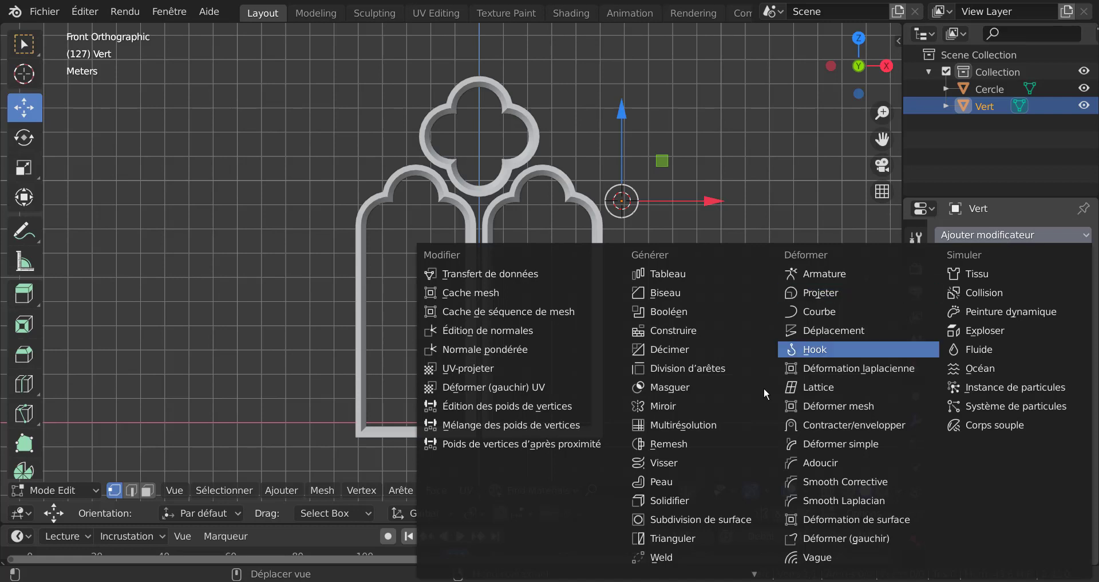
{"action": "left_click", "coordinate": [664, 406]}
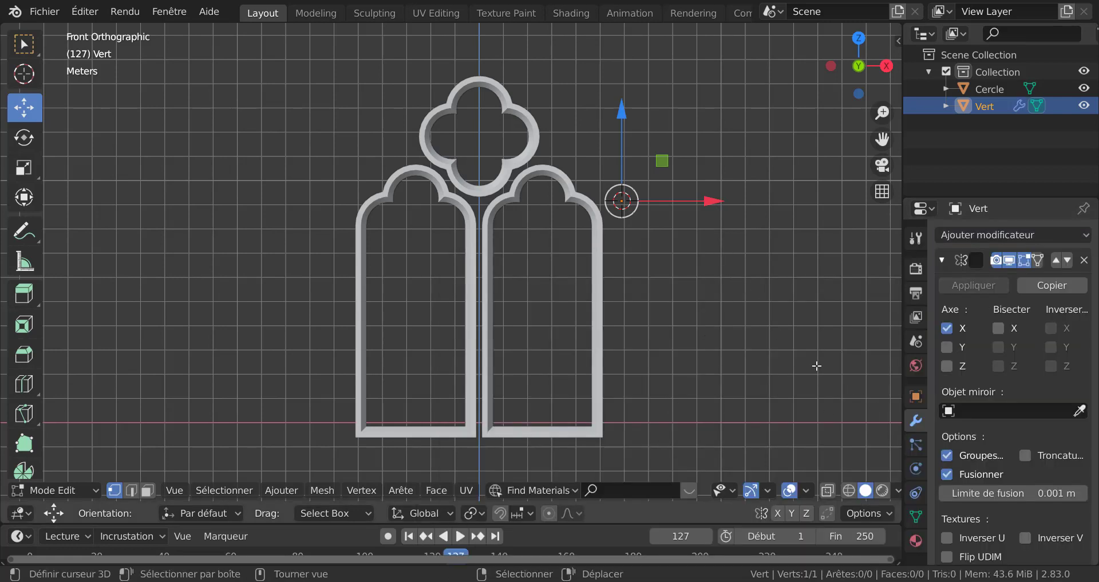
Step: Move the vertex along the X axis away from its object's origin, farther from the window
{"action": "middle_click_drag", "start_coordinate": [767, 365], "coordinate": [669, 388], "text": "shift"}
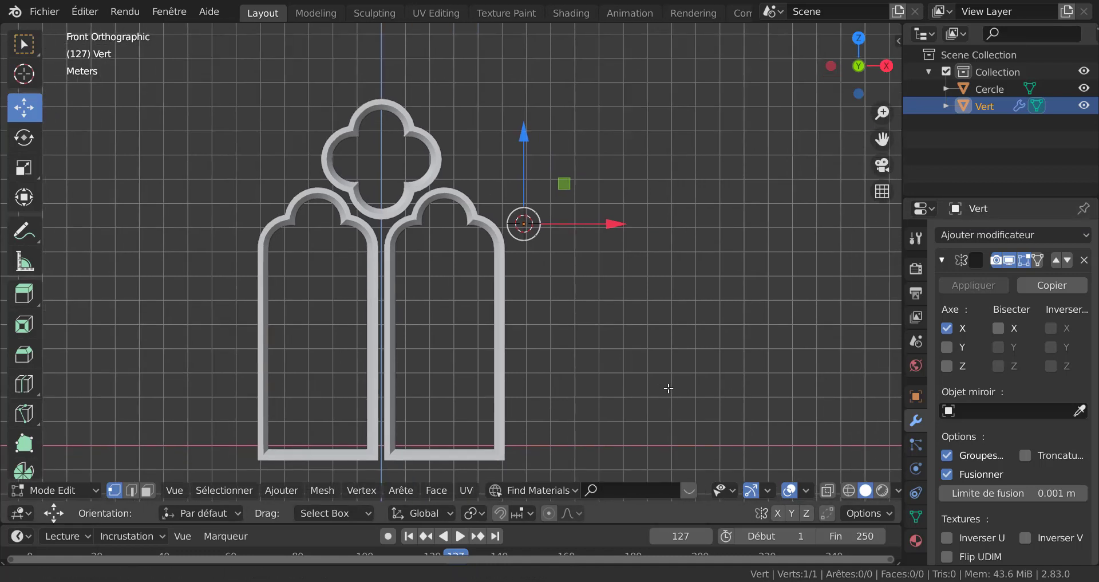
{"action": "left_click_drag", "start_coordinate": [618, 224], "coordinate": [776, 229]}
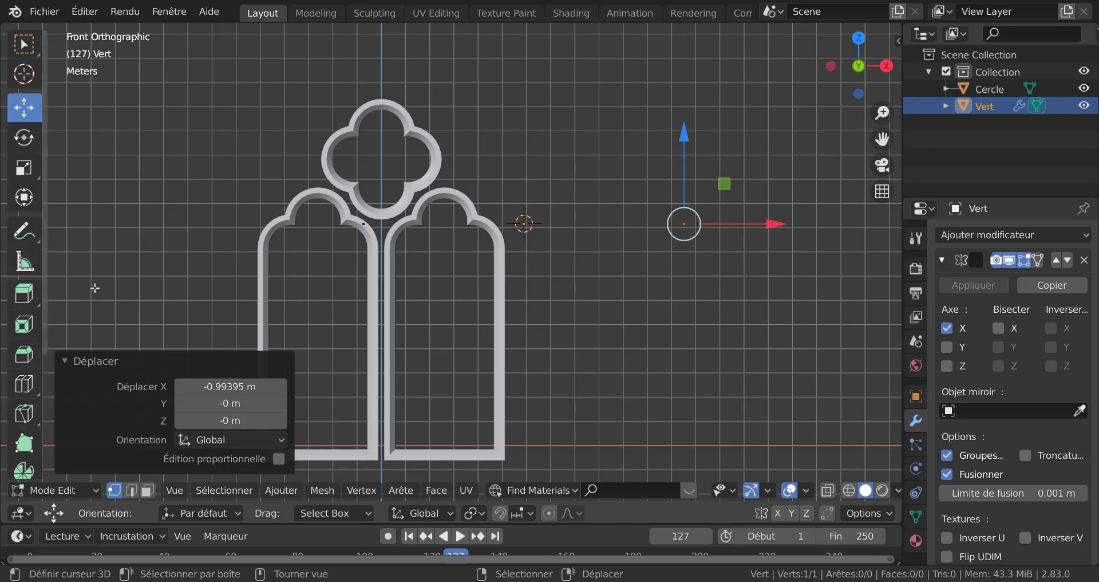
{"action": "left_click", "coordinate": [181, 361]}
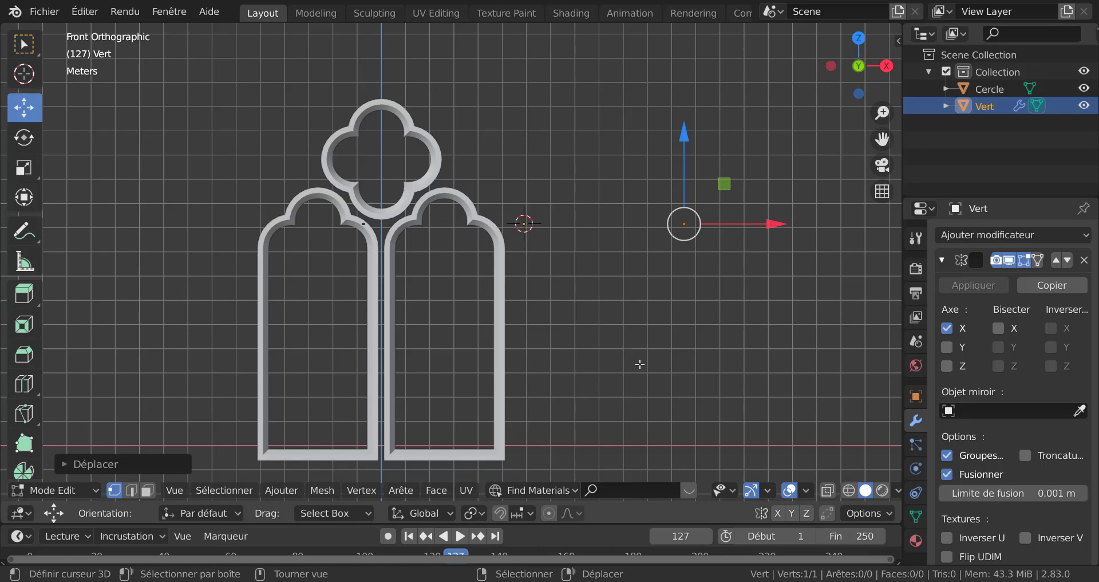
Step: In Object Mode, move the mirrored vertex object along the X axis to centre its origin on the window's vertical axis
{"action": "key", "text": "Tab"}
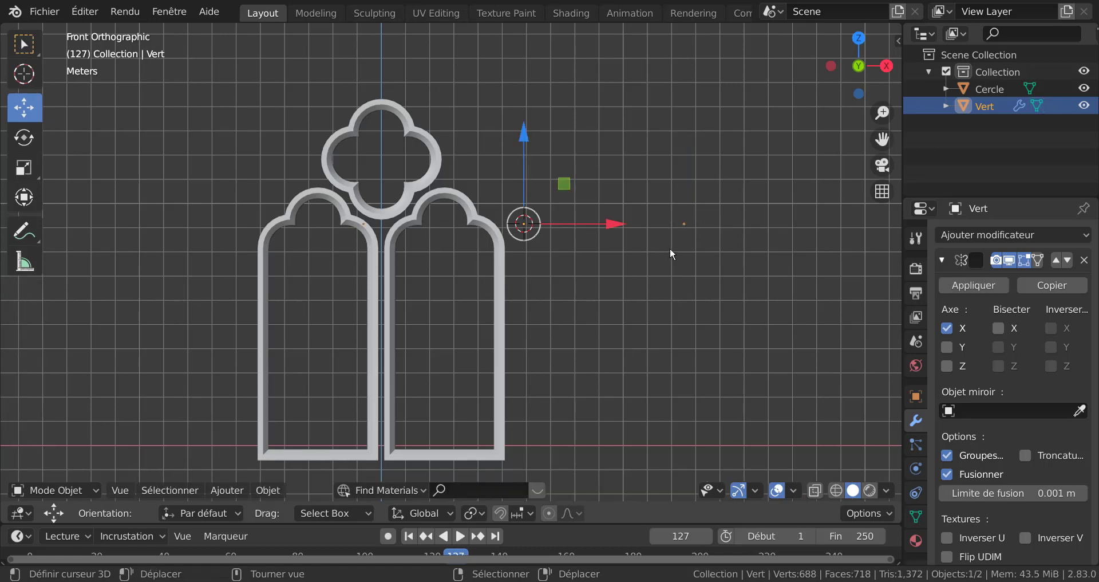
{"action": "left_click_drag", "start_coordinate": [605, 223], "coordinate": [471, 235]}
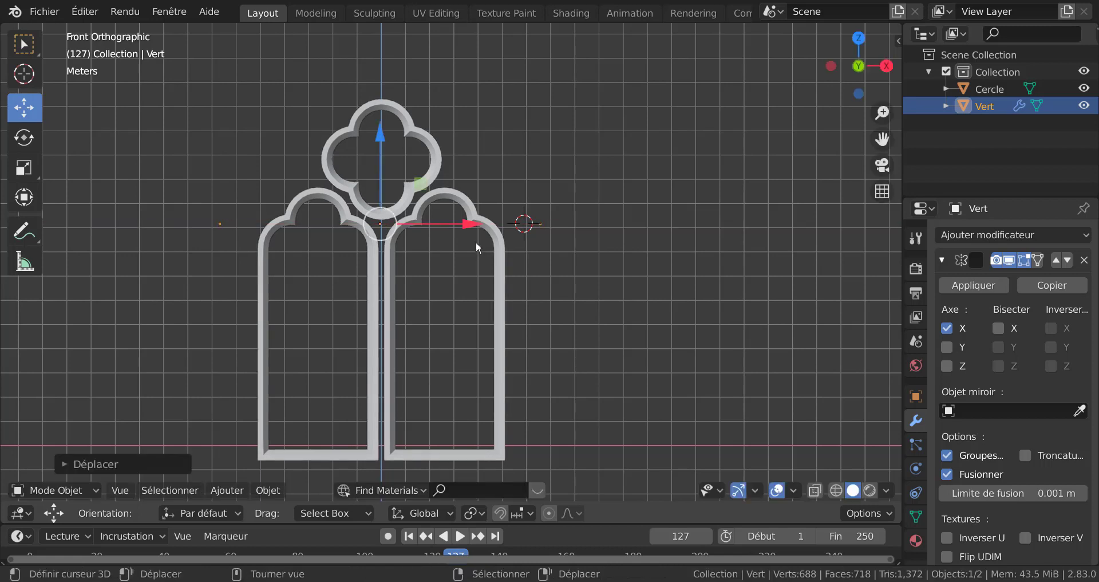
{"action": "scroll", "coordinate": [492, 242], "scroll_direction": "up", "scroll_amount": 2}
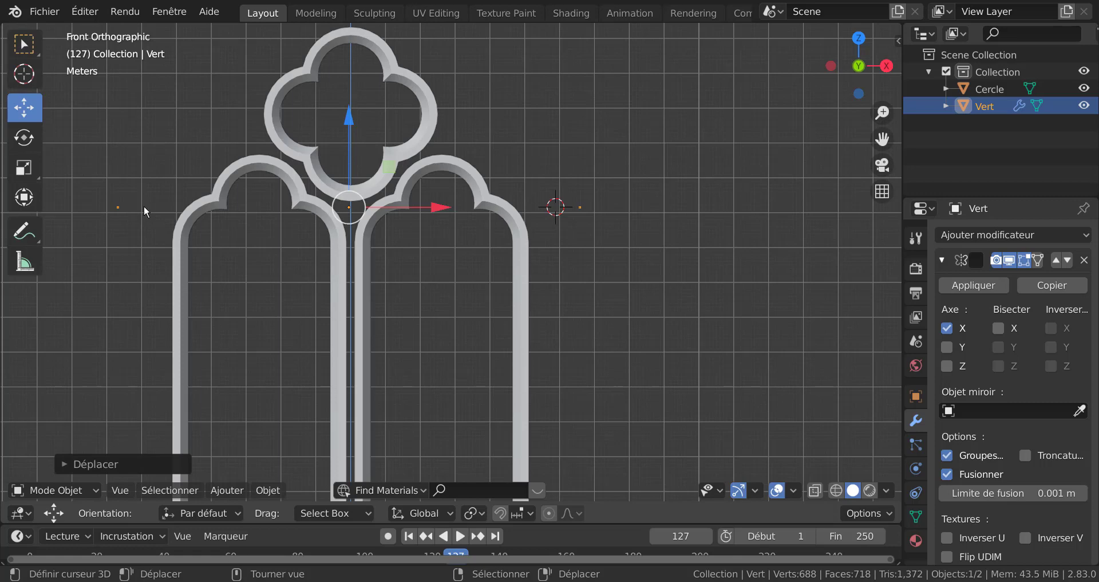
Step: In Edit Mode, move the single vertex inward and slightly down onto the outer edge of the right lancet's arch
{"action": "key", "text": "Tab"}
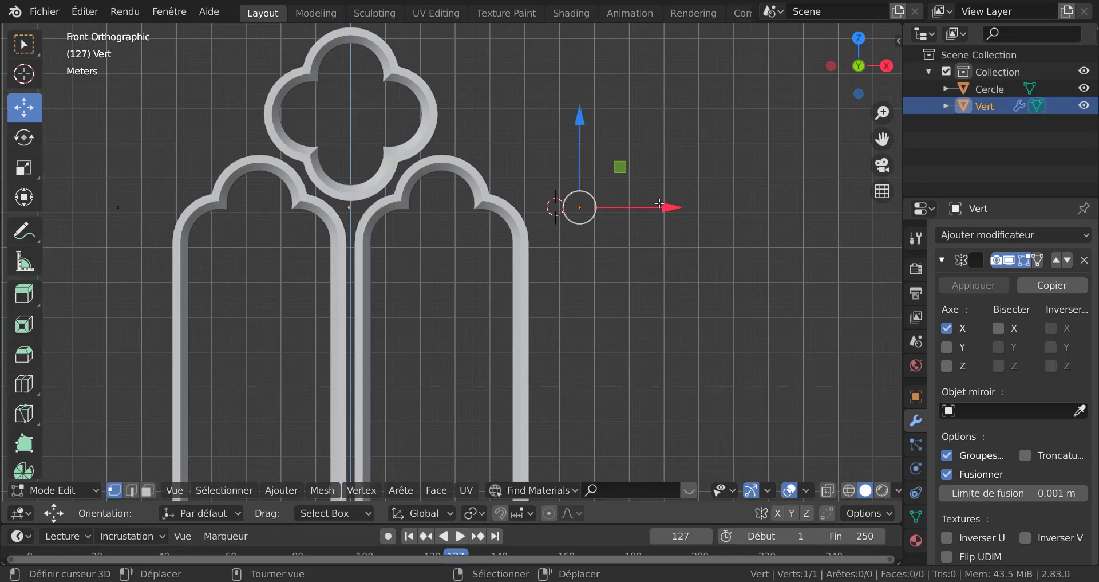
{"action": "left_click_drag", "start_coordinate": [666, 207], "coordinate": [550, 208]}
{"action": "left_click_drag", "start_coordinate": [550, 122], "coordinate": [554, 137]}
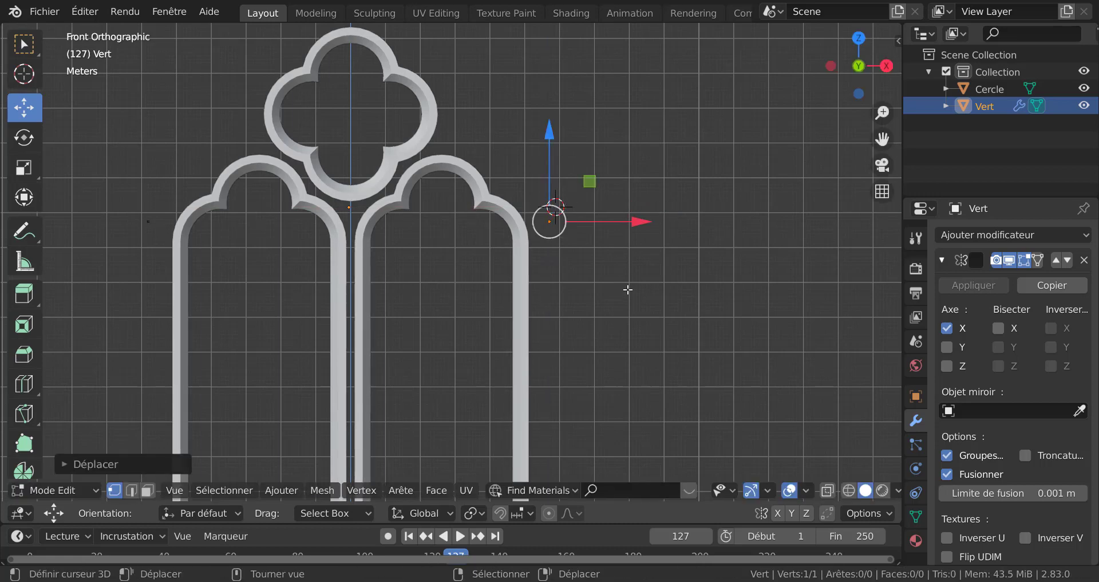
{"action": "middle_click_drag", "start_coordinate": [633, 306], "coordinate": [695, 304], "text": "shift"}
{"action": "scroll", "coordinate": [685, 304], "scroll_direction": "up", "scroll_amount": 2}
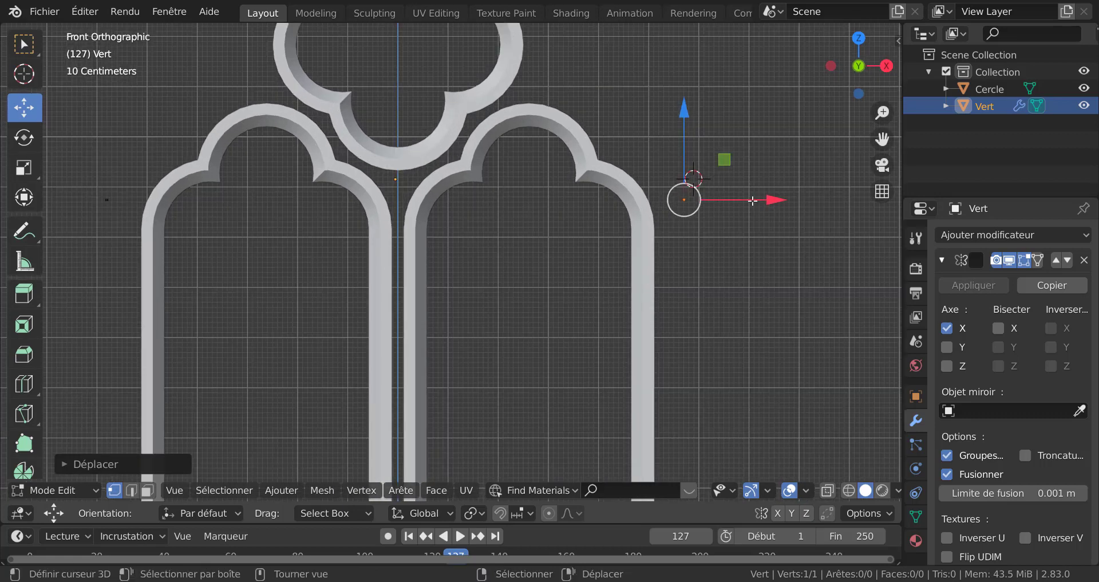
{"action": "left_click_drag", "start_coordinate": [772, 199], "coordinate": [735, 211]}
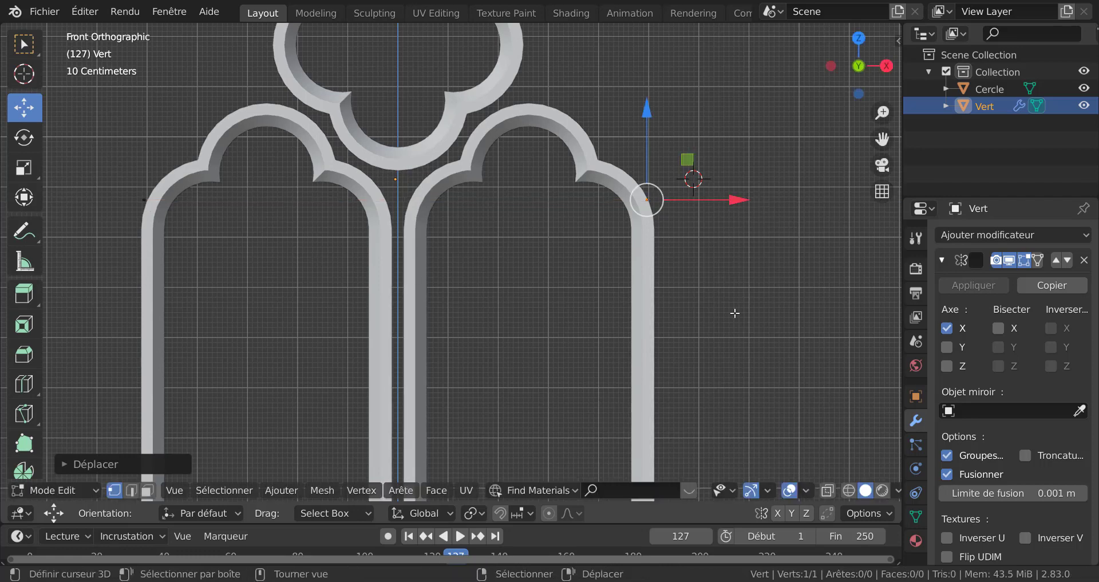
Step: Nudge the mirrored object along the X axis to align its origin with the window's central axis, then return to Edit Mode
{"action": "key", "text": "Tab"}
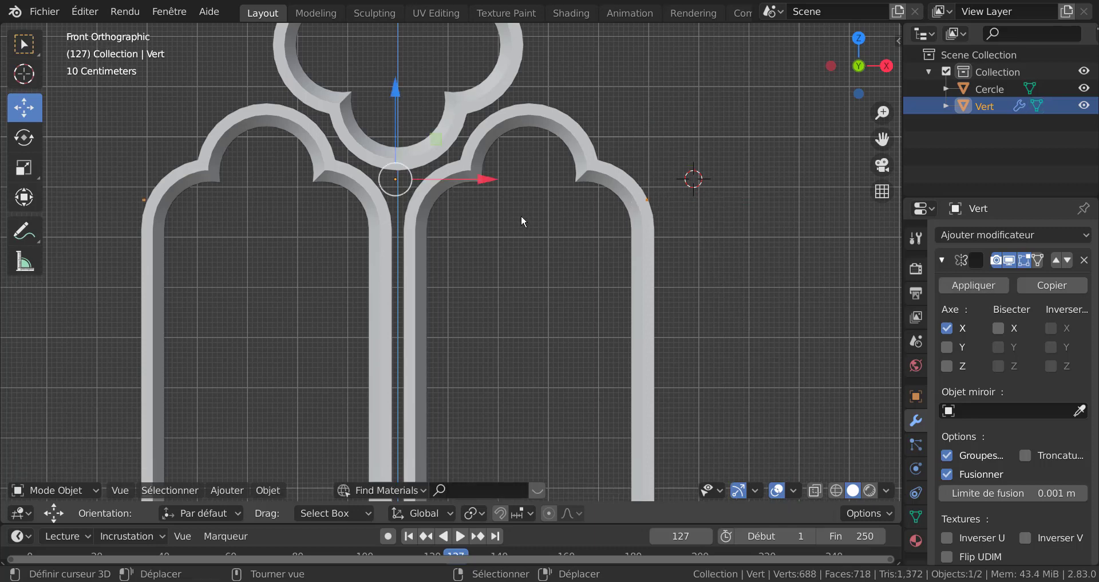
{"action": "left_click_drag", "start_coordinate": [488, 181], "coordinate": [498, 179]}
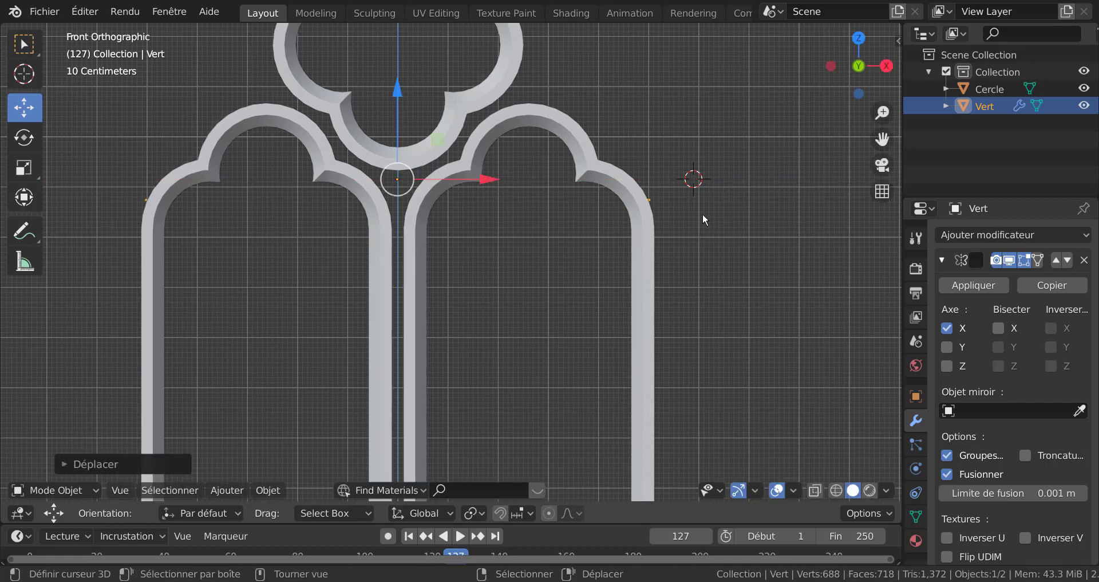
{"action": "key", "text": "Tab"}
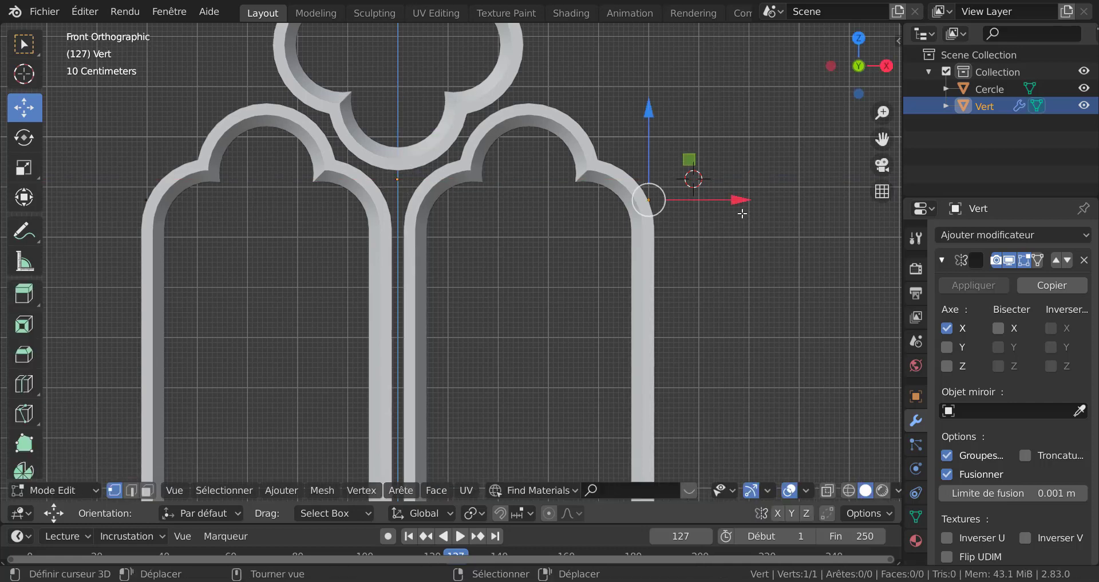
Step: Move the vertex outward along X just clear of the right lancet, and lower it about 0.34 m along Z
{"action": "key", "text": "g"}
{"action": "key", "text": "x"}
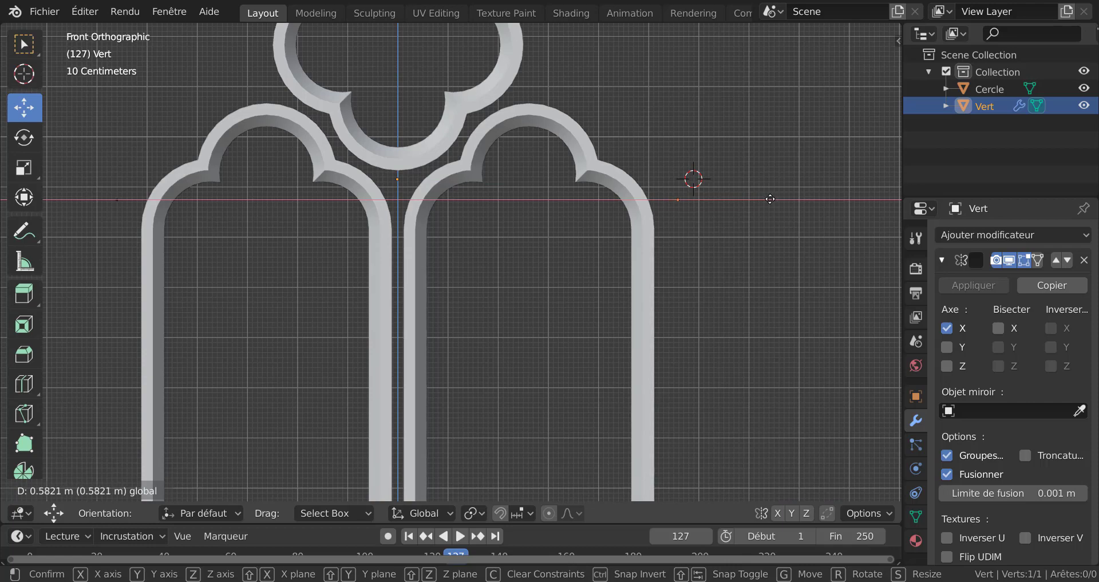
{"action": "left_click", "coordinate": [767, 200]}
{"action": "scroll", "coordinate": [754, 263], "scroll_direction": "down", "scroll_amount": 3}
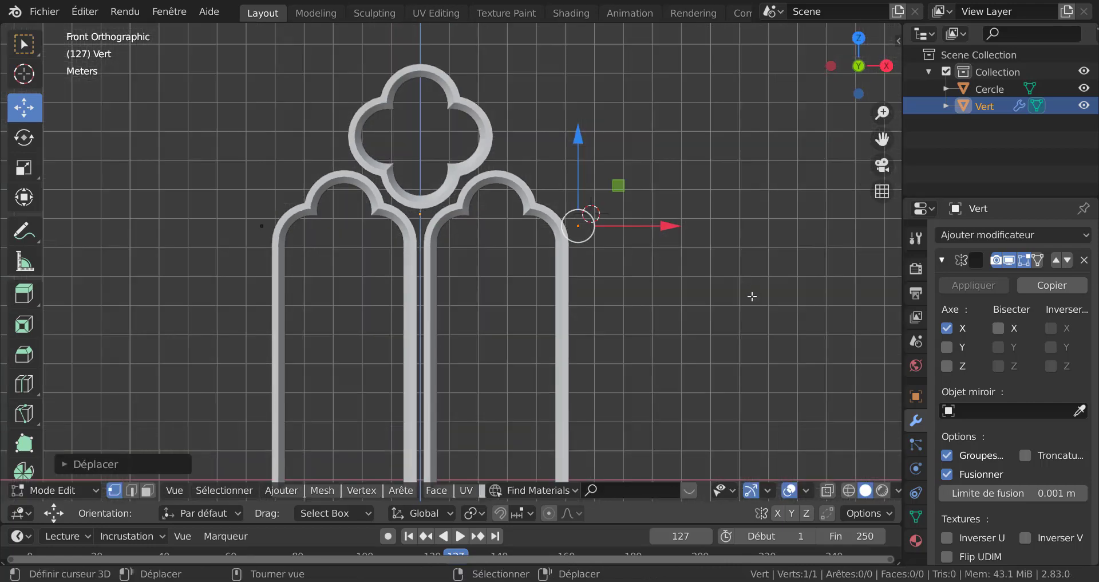
{"action": "middle_click_drag", "start_coordinate": [731, 301], "coordinate": [739, 339], "text": "shift"}
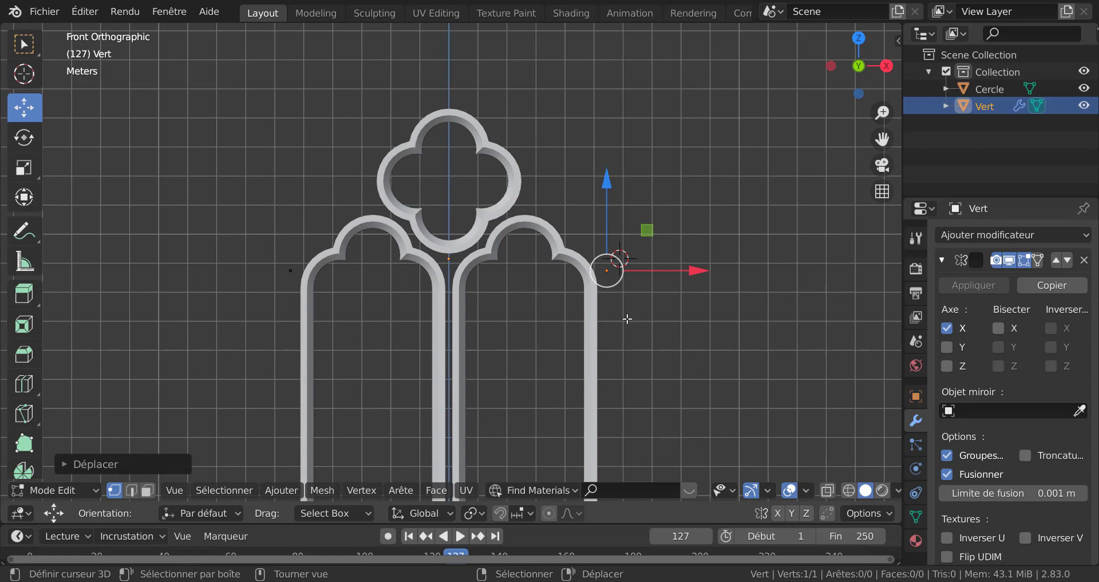
{"action": "key", "text": "g"}
{"action": "key", "text": "z"}
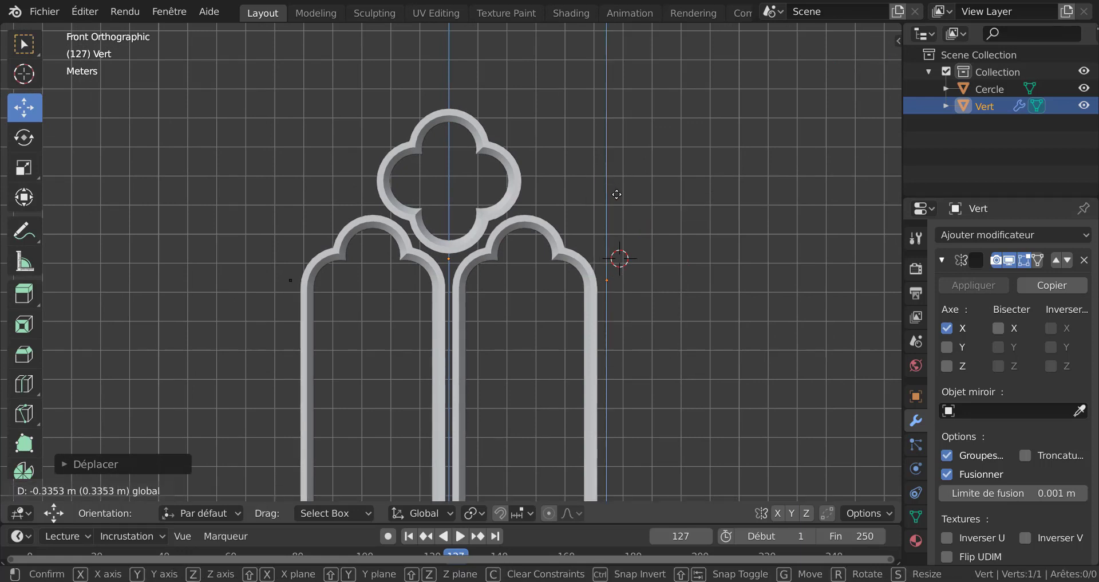
{"action": "left_click", "coordinate": [616, 194]}
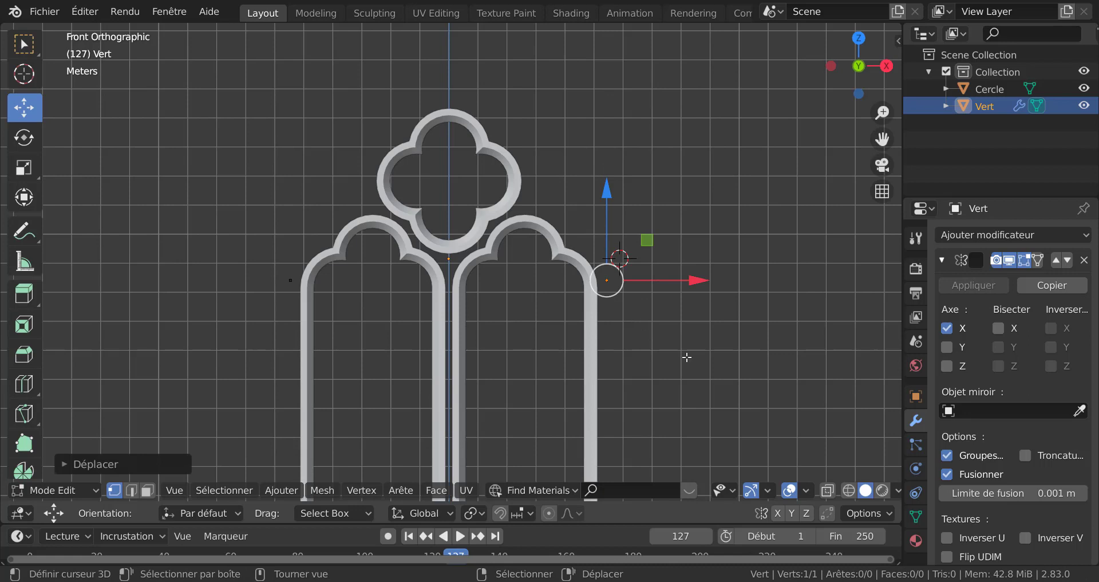
Step: Extrude the vertex up and inward in four curving segments to beside the quatrefoil's upper right, with Clipping enabled on the Mirror modifier
{"action": "key", "text": "e"}
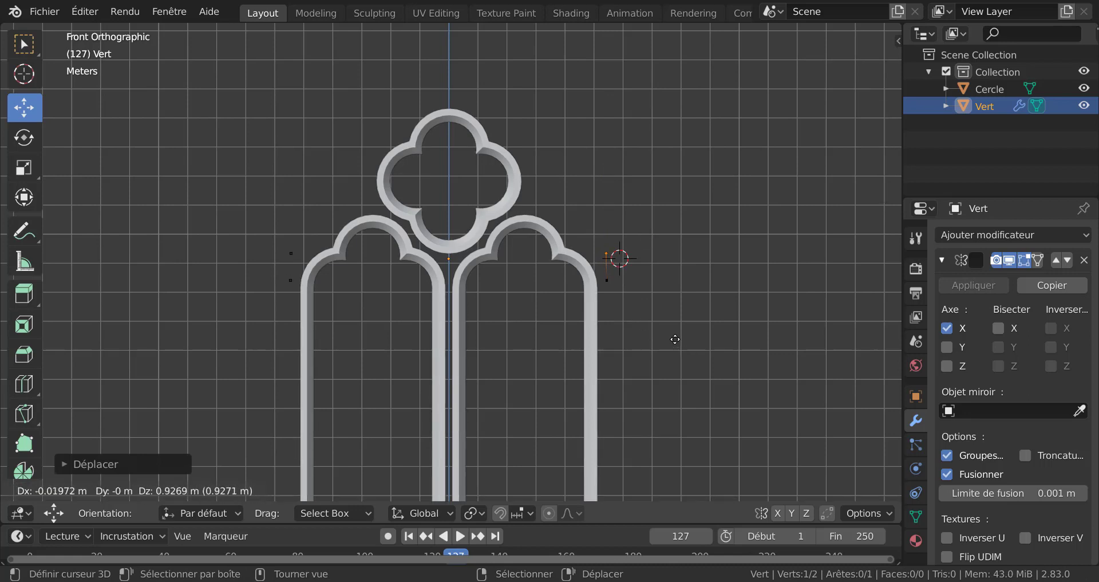
{"action": "left_click", "coordinate": [673, 331]}
{"action": "key", "text": "e"}
{"action": "left_click", "coordinate": [652, 298]}
{"action": "key", "text": "e"}
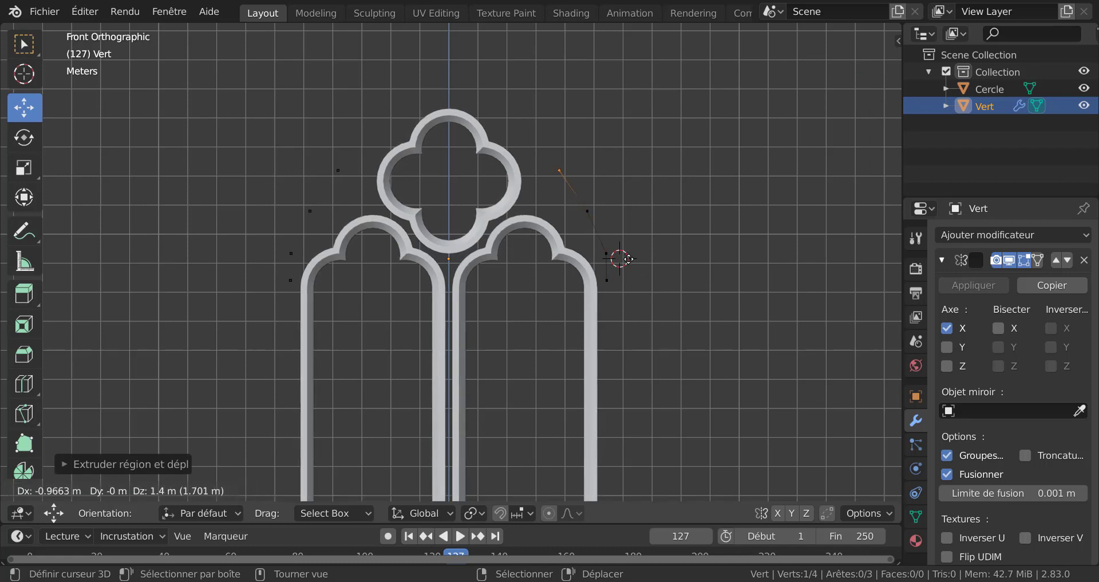
{"action": "left_click", "coordinate": [628, 259]}
{"action": "key", "text": "e"}
{"action": "left_click", "coordinate": [600, 228]}
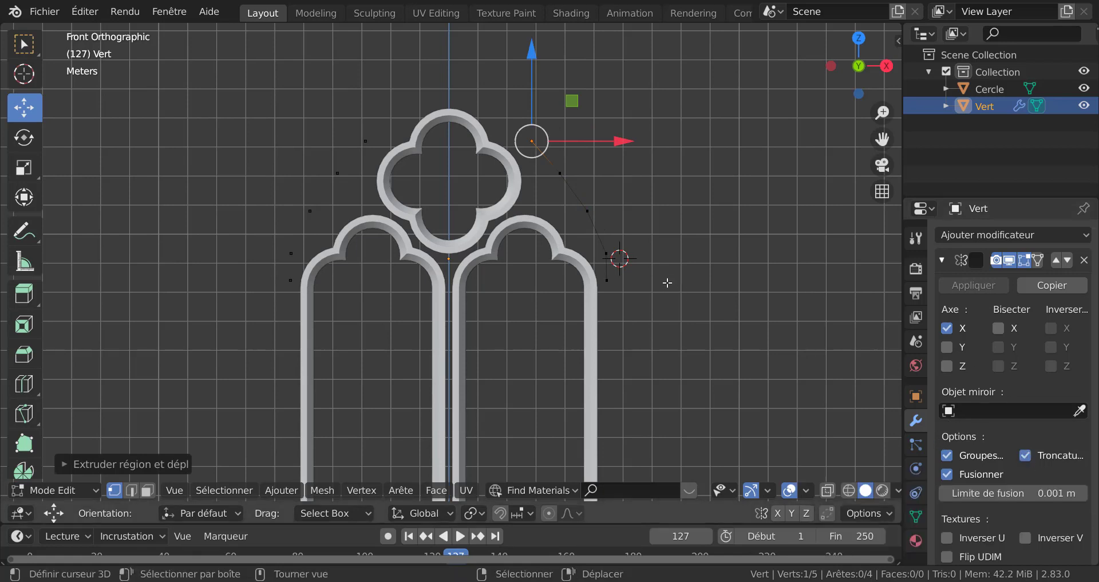
Step: Extrude three more segments over the quatrefoil to the central axis to close the pointed arch, and leave Edit Mode
{"action": "key", "text": "e"}
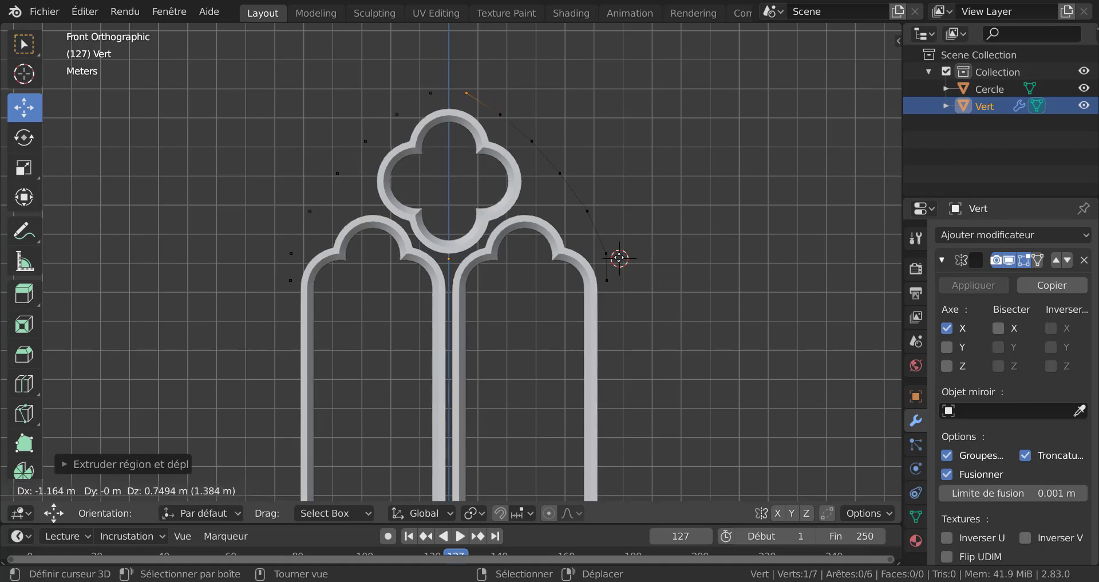
{"action": "left_click", "coordinate": [615, 252]}
{"action": "key", "text": "e"}
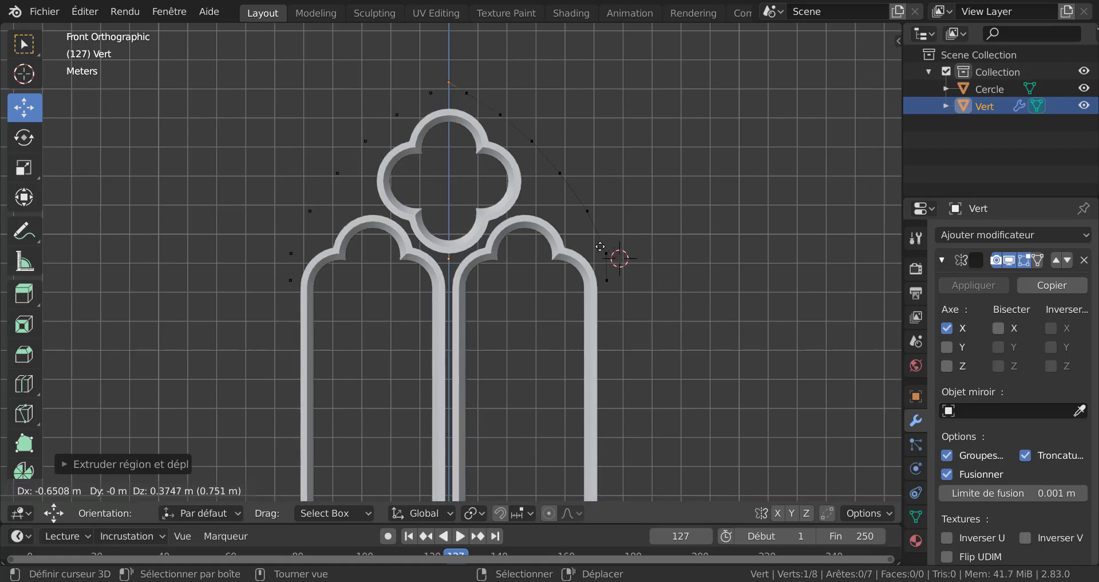
{"action": "left_click", "coordinate": [600, 250]}
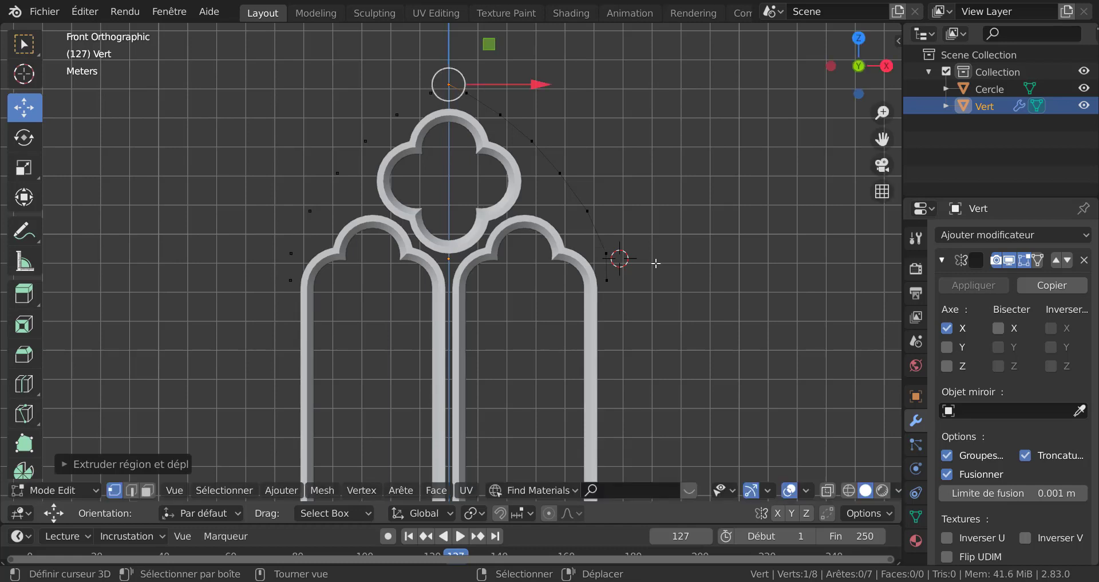
{"action": "key", "text": "Tab"}
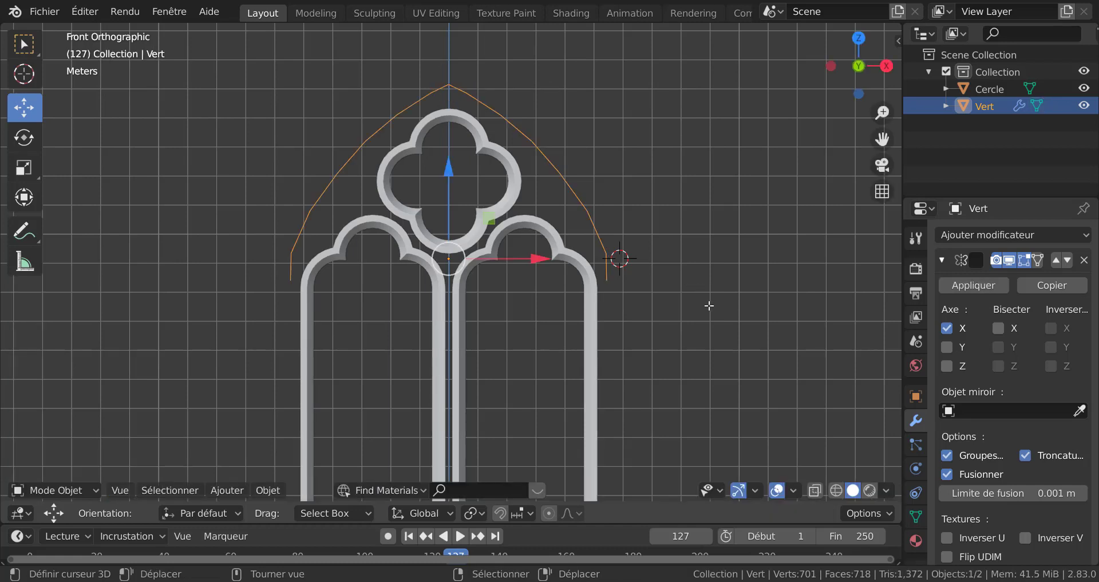
Step: Space all vertices of the half-arch outline evenly with LoopTools Space
{"action": "key", "text": "Tab"}
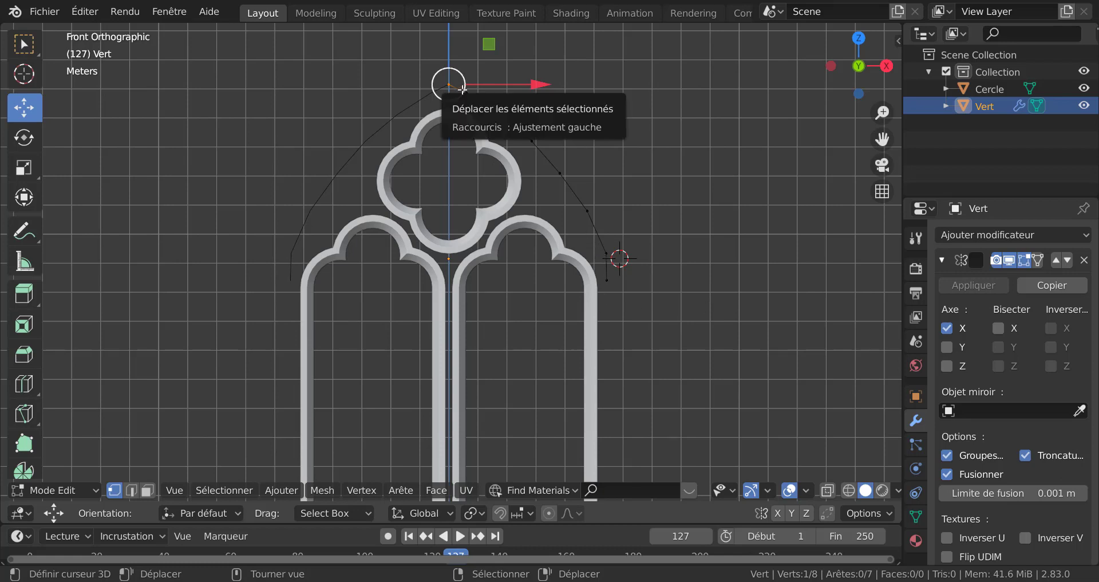
{"action": "key", "text": "a"}
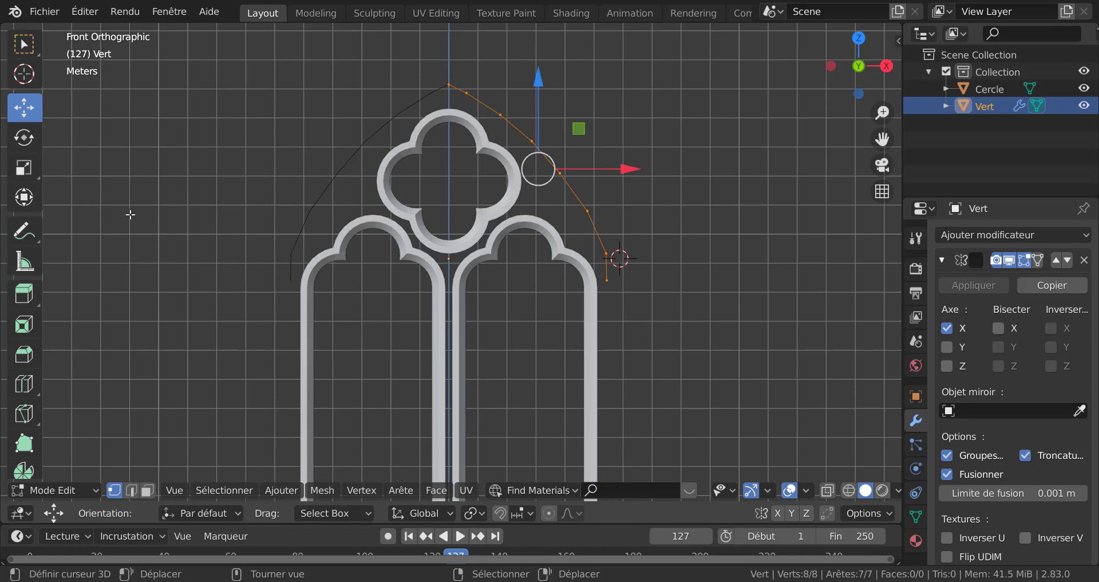
{"action": "key", "text": "q"}
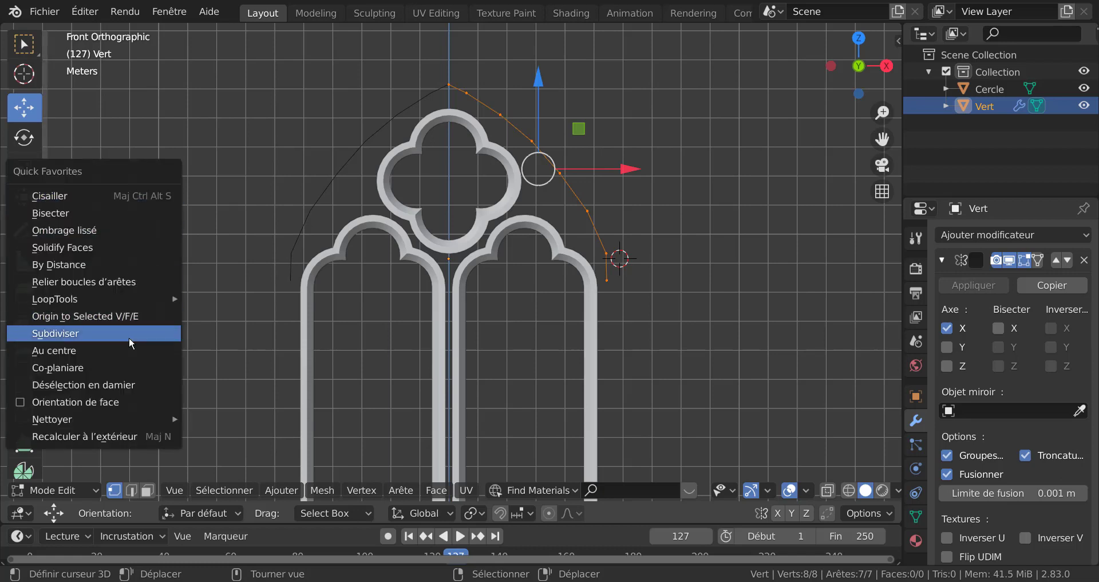
{"action": "mouse_move", "coordinate": [125, 298]}
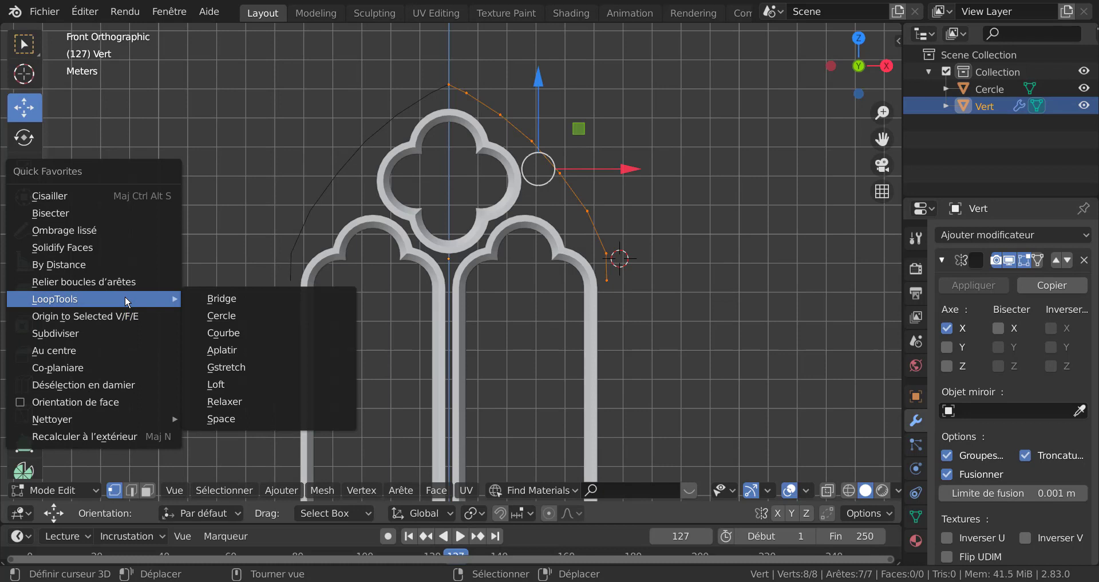
{"action": "left_click", "coordinate": [232, 418]}
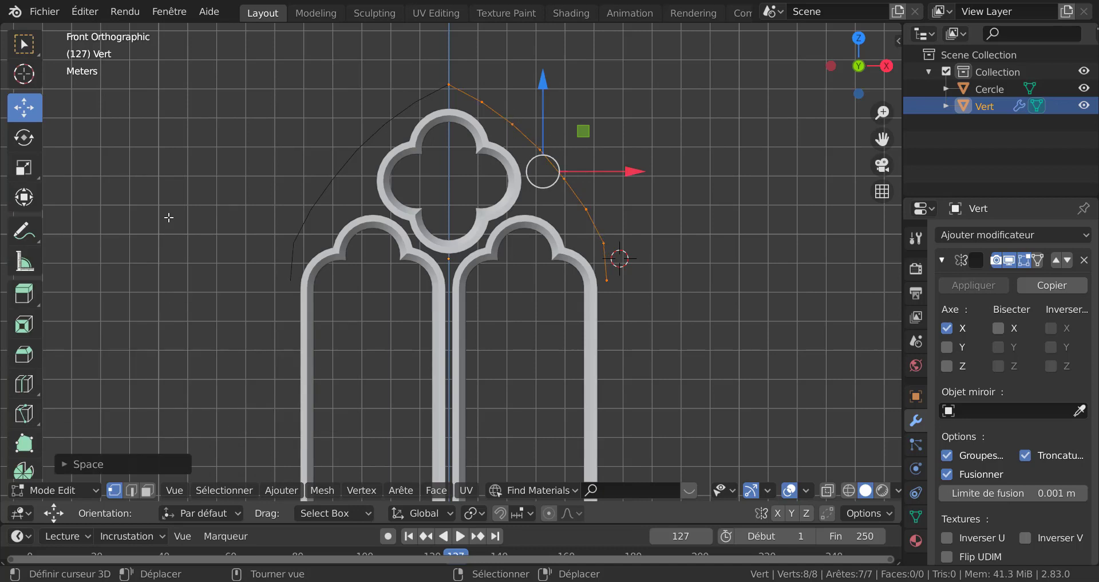
{"action": "key", "text": "Tab"}
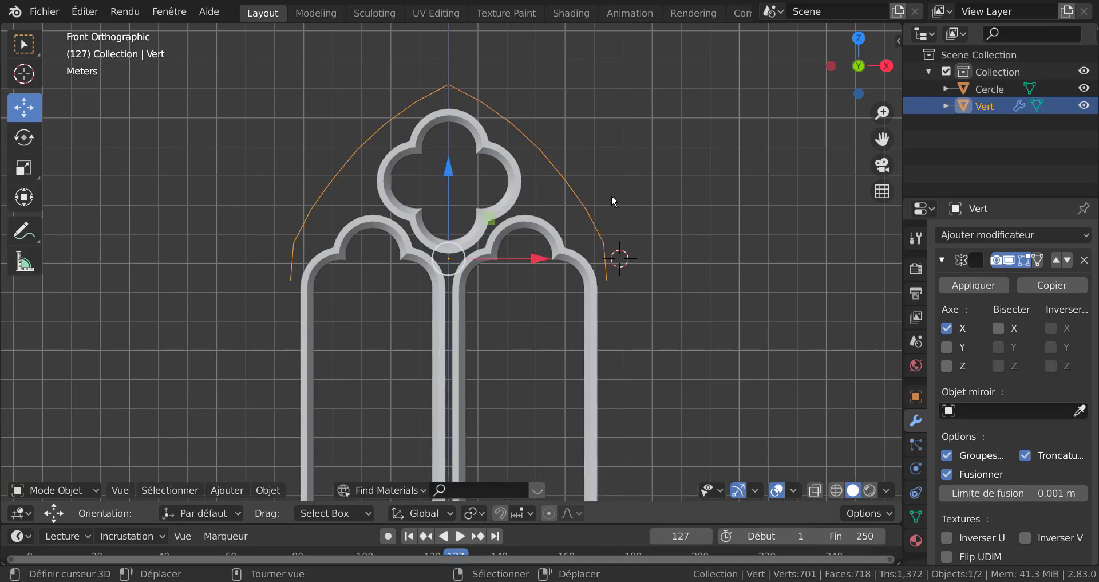
Step: Shift the whole half-arch outline slightly outward along X, and raise its apex vertex slightly along Z
{"action": "key", "text": "Tab"}
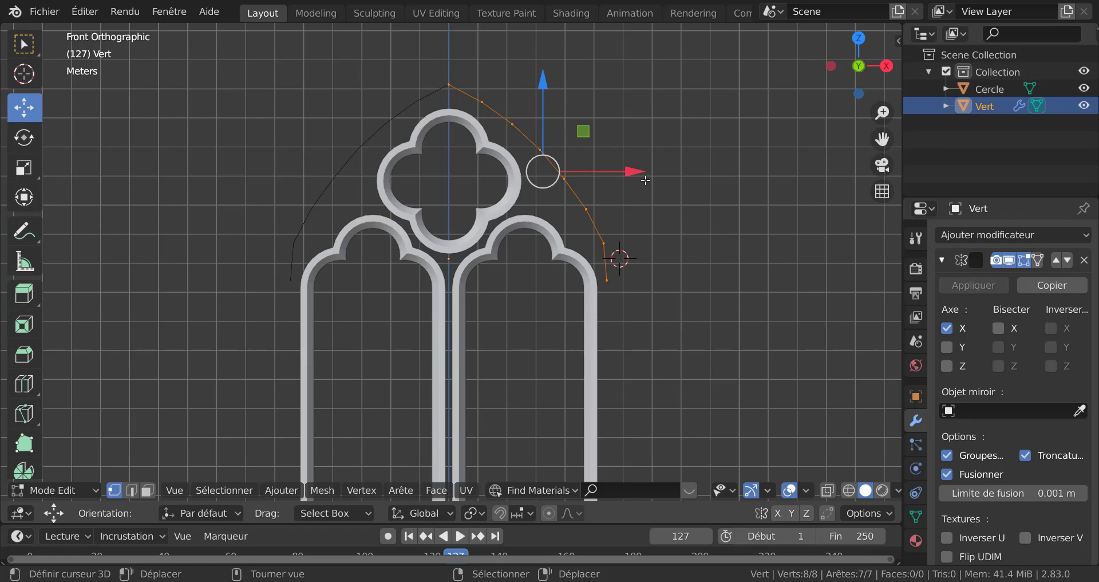
{"action": "left_click_drag", "start_coordinate": [634, 172], "coordinate": [643, 175]}
{"action": "left_click", "coordinate": [449, 85]}
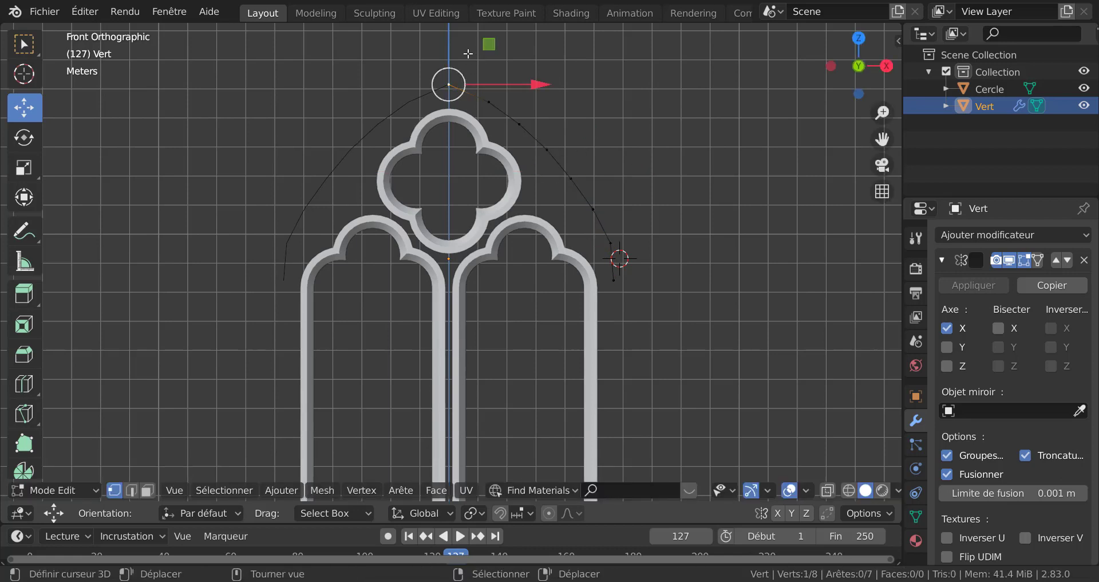
{"action": "middle_click_drag", "start_coordinate": [613, 153], "coordinate": [619, 220], "text": "shift"}
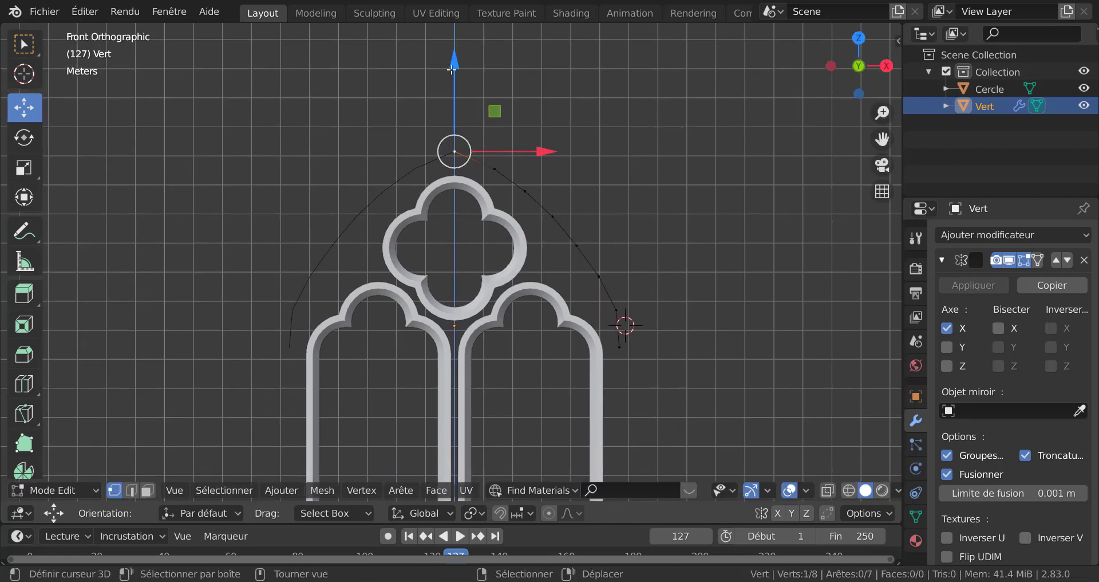
{"action": "left_click_drag", "start_coordinate": [450, 159], "coordinate": [449, 153]}
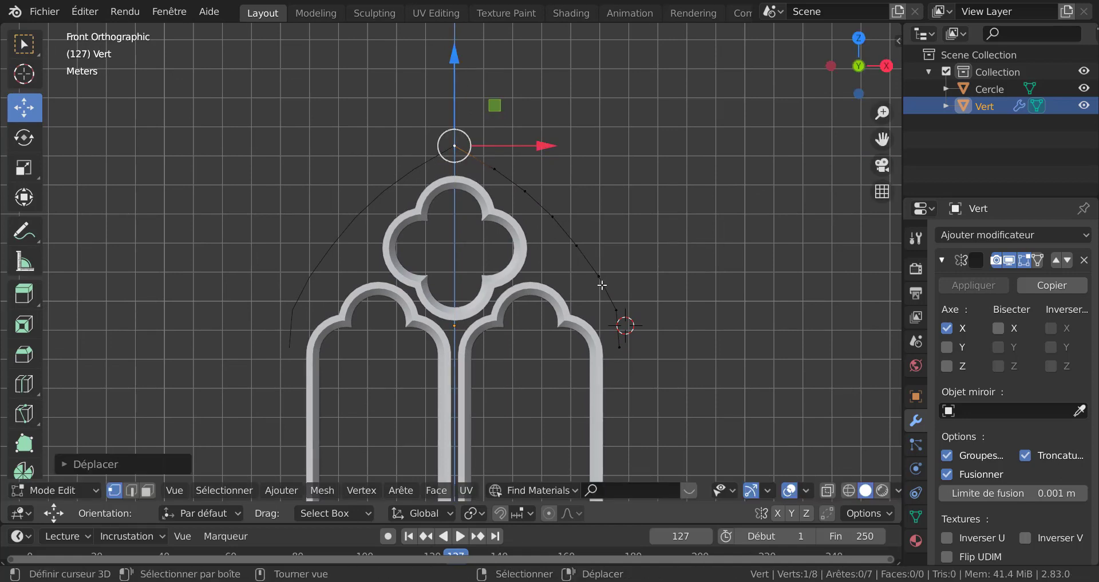
{"action": "key", "text": "Tab"}
{"action": "key", "text": "Tab"}
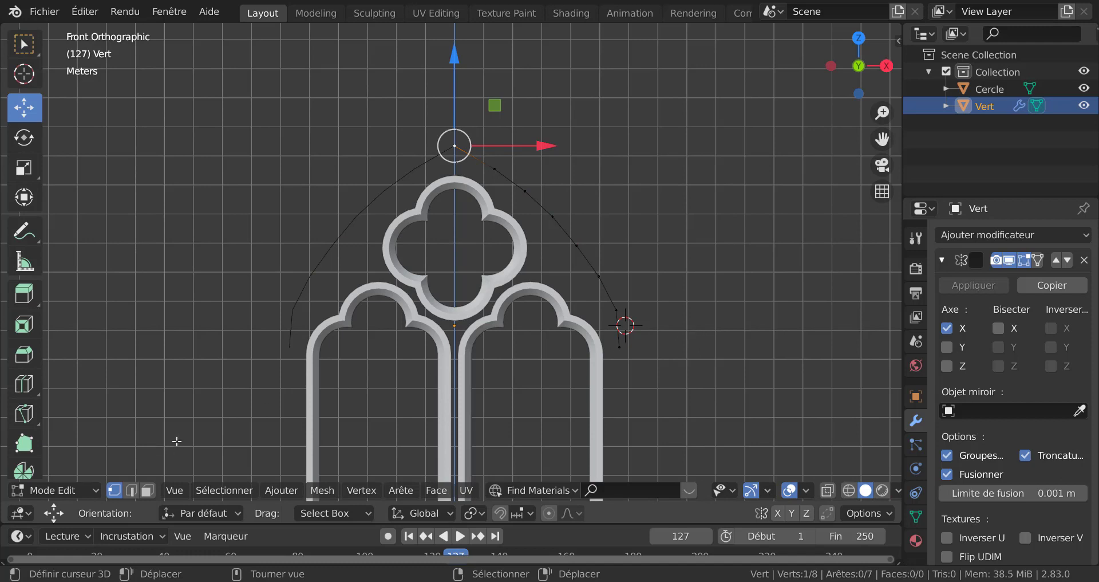
Step: Select the entire half-arch outline in Edit Mode and subdivide its edges
{"action": "key", "text": "Tab"}
{"action": "left_click", "coordinate": [165, 488]}
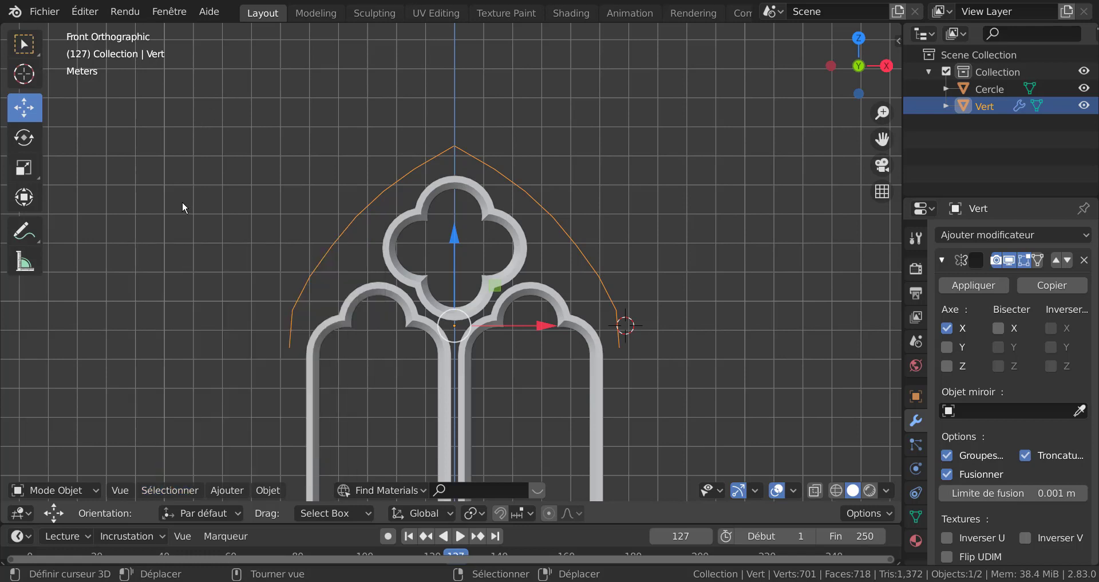
{"action": "key", "text": "q"}
{"action": "key", "text": "Tab"}
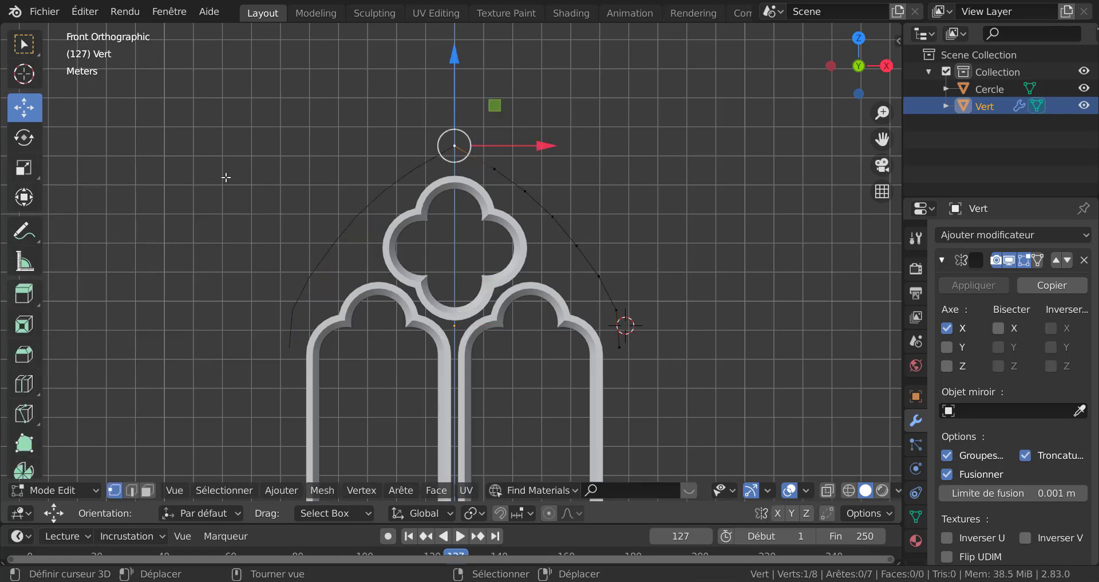
{"action": "key", "text": "a"}
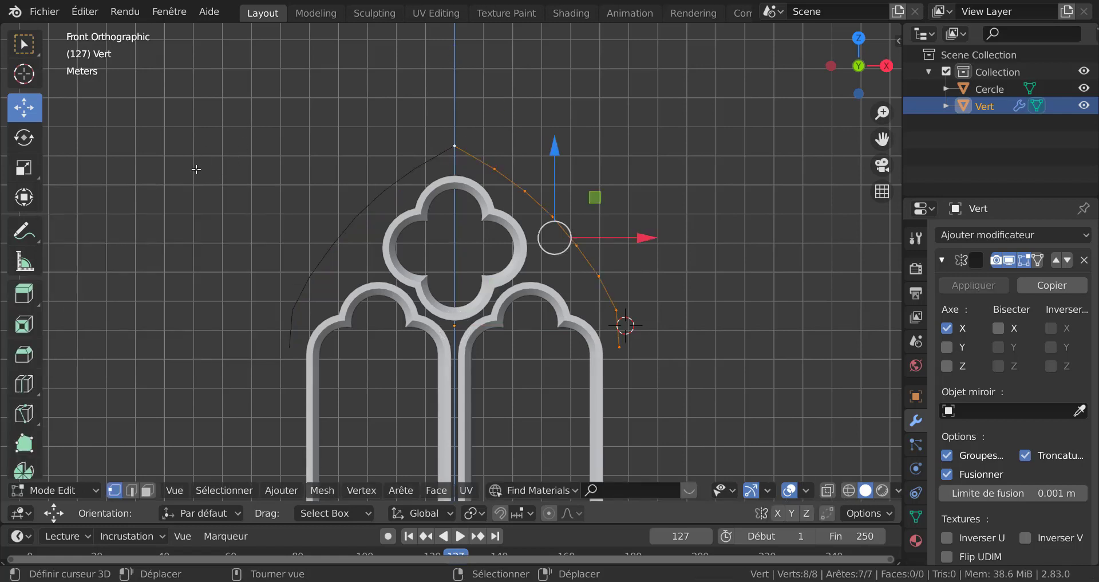
{"action": "key", "text": "q"}
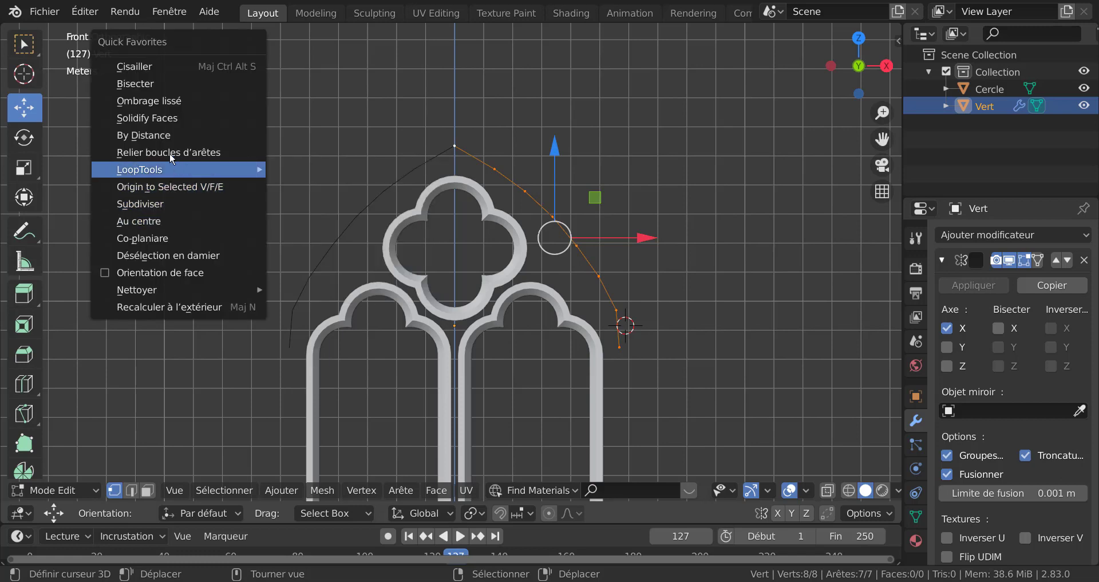
{"action": "left_click", "coordinate": [152, 204]}
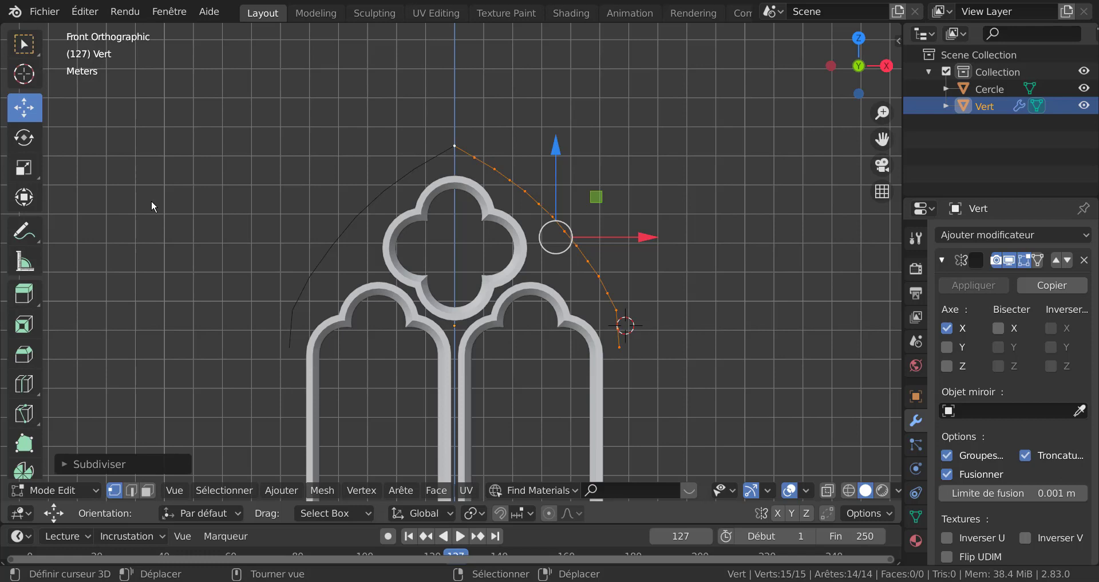
Step: Select the curved vertex path from below the apex down to the spring point and smooth it with LoopTools Relax
{"action": "key", "text": "Tab"}
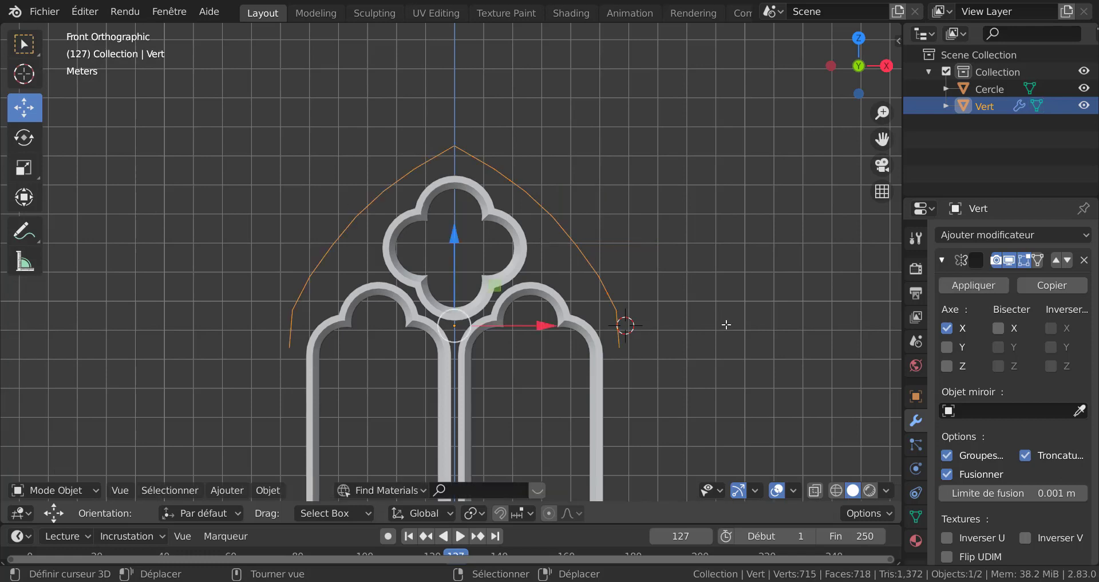
{"action": "key", "text": "Tab"}
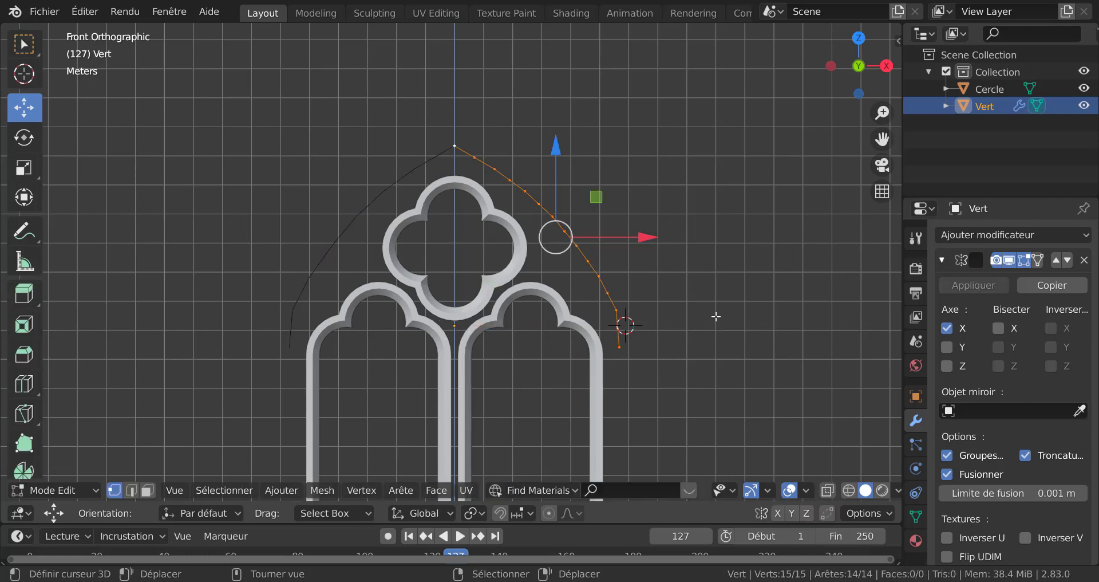
{"action": "left_click", "coordinate": [490, 150]}
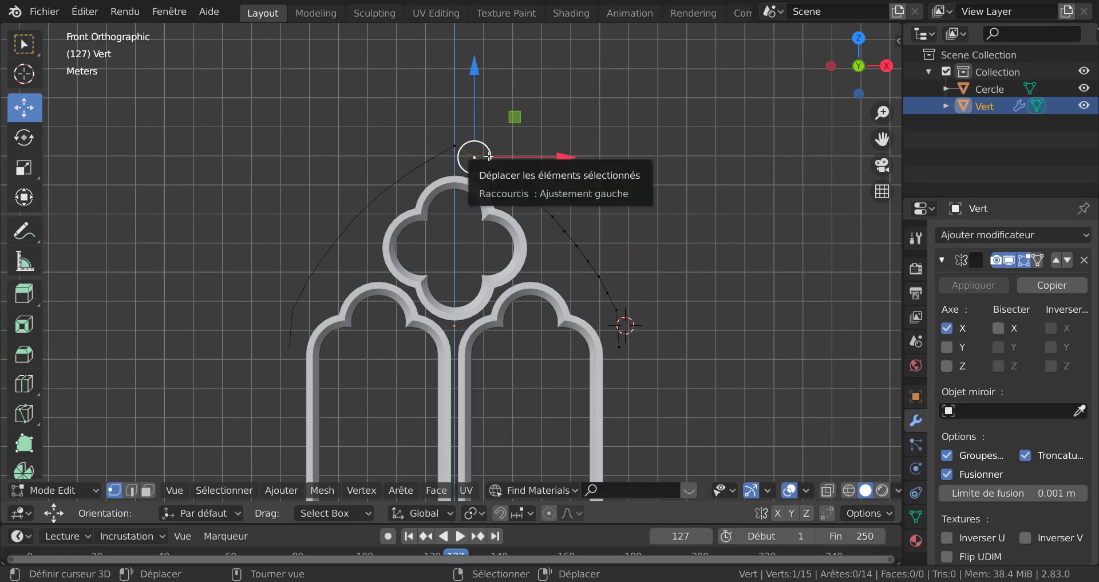
{"action": "left_click", "coordinate": [619, 312], "text": "ctrl"}
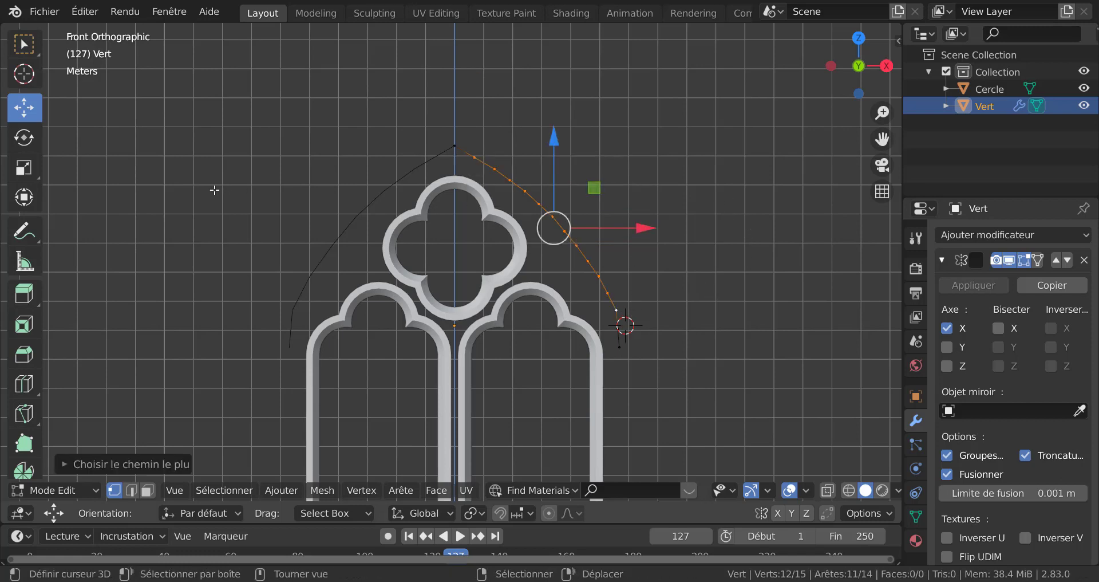
{"action": "key", "text": "q"}
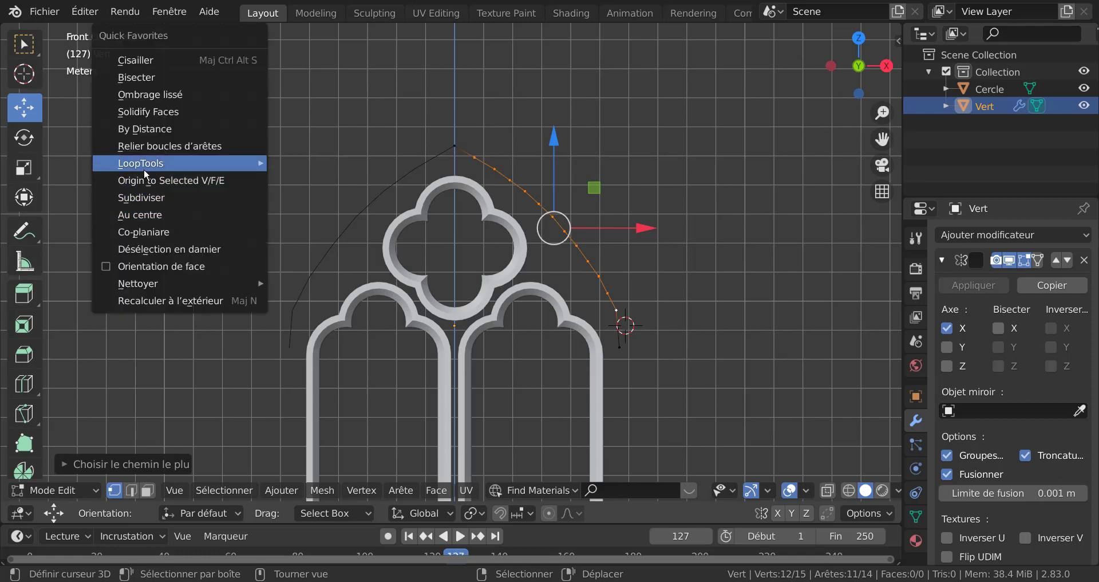
{"action": "mouse_move", "coordinate": [145, 167]}
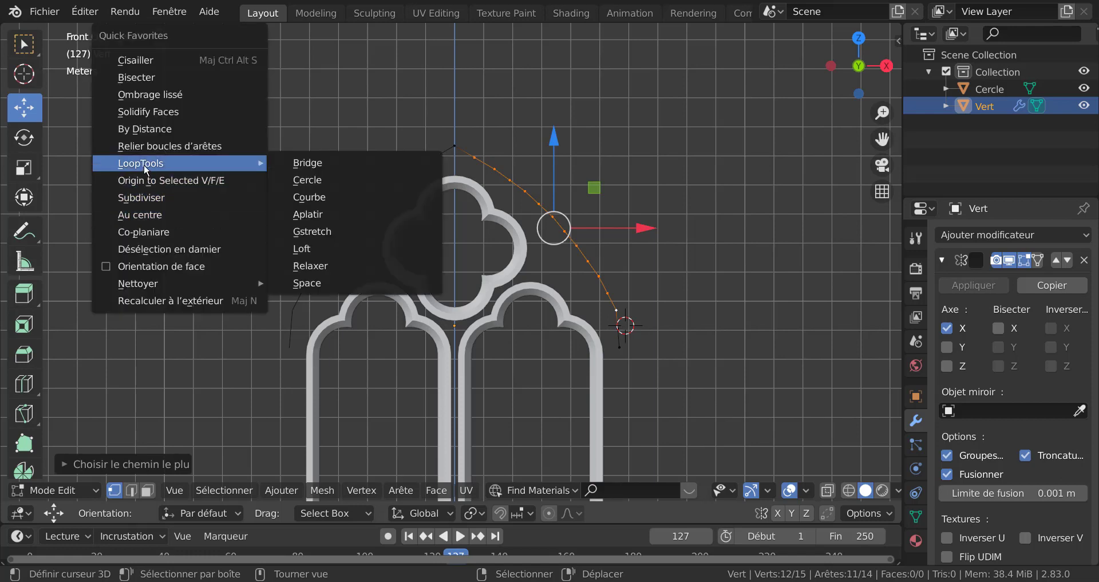
{"action": "left_click", "coordinate": [304, 267]}
{"action": "key", "text": "Tab"}
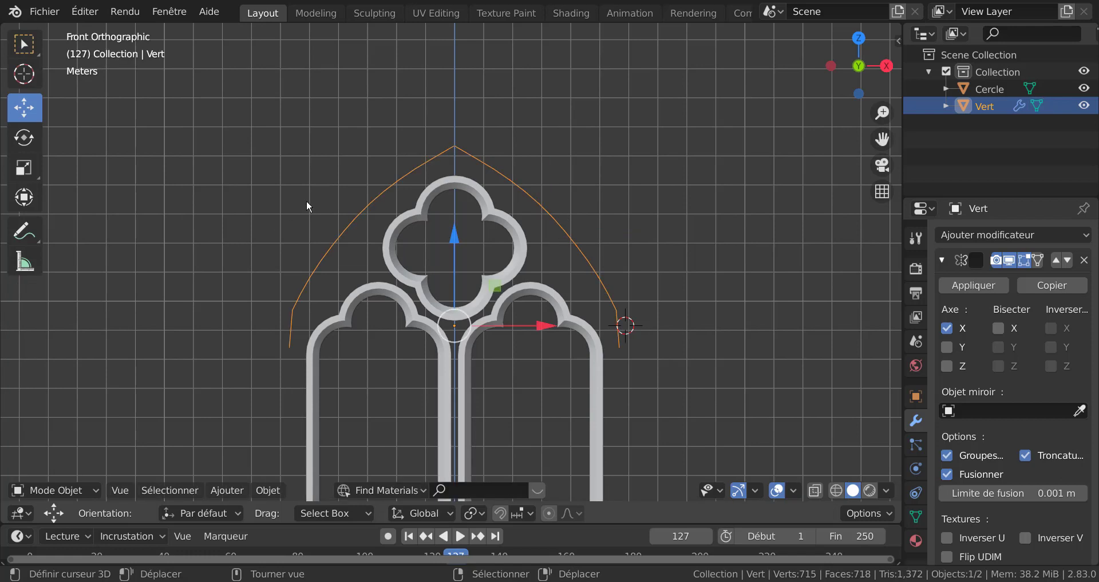
Step: Lower the apex vertex of the half-arch outline slightly along Z and return to Object Mode
{"action": "key", "text": "Tab"}
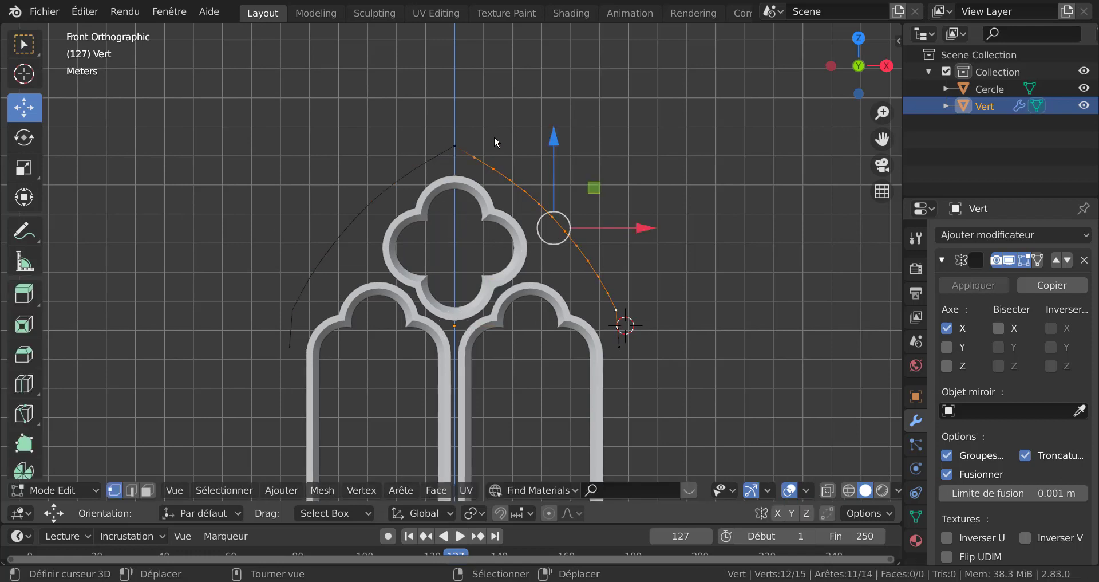
{"action": "left_click", "coordinate": [454, 146]}
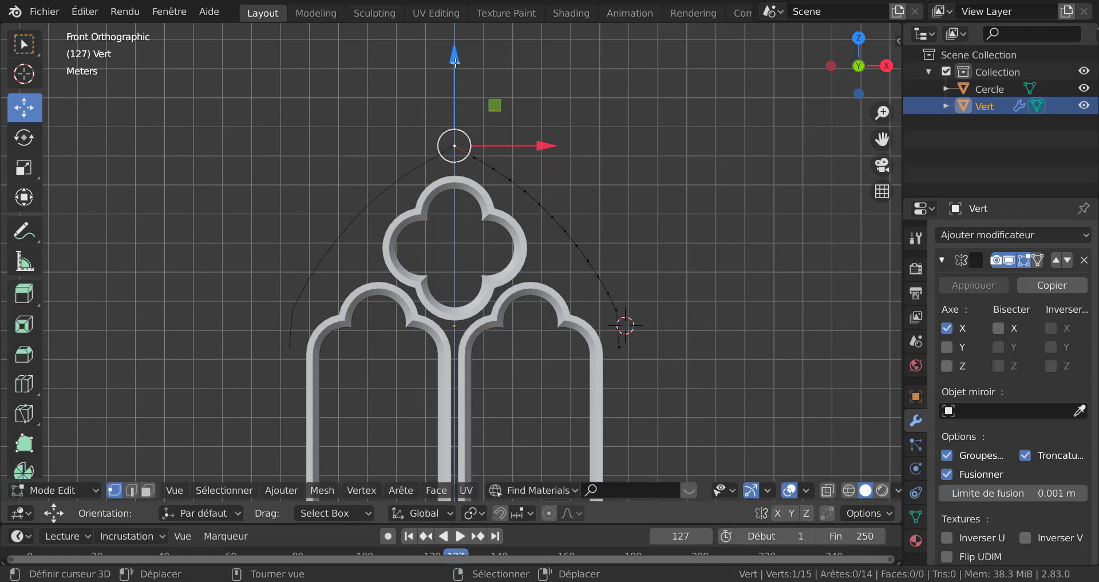
{"action": "left_click_drag", "start_coordinate": [455, 61], "coordinate": [456, 75]}
{"action": "key", "text": "Tab"}
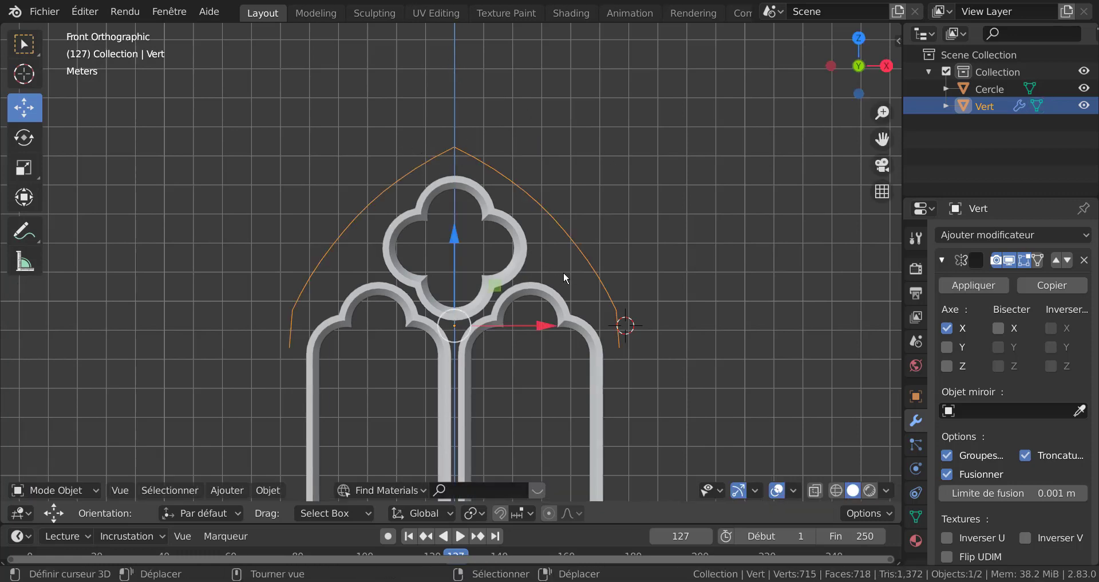
Step: Extrude the outline's lower end vertex straight down along Z to just below the base of the lancet windows
{"action": "scroll", "coordinate": [706, 286], "scroll_direction": "down", "scroll_amount": 2}
{"action": "middle_click_drag", "start_coordinate": [668, 335], "coordinate": [649, 243], "text": "shift"}
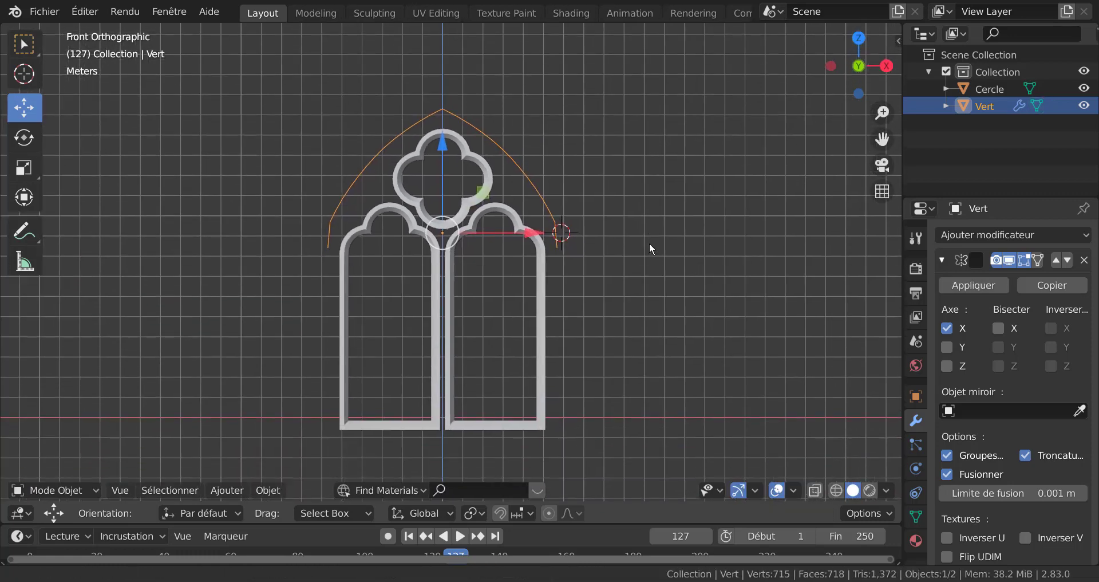
{"action": "scroll", "coordinate": [613, 299], "scroll_direction": "up", "scroll_amount": 1}
{"action": "key", "text": "Tab"}
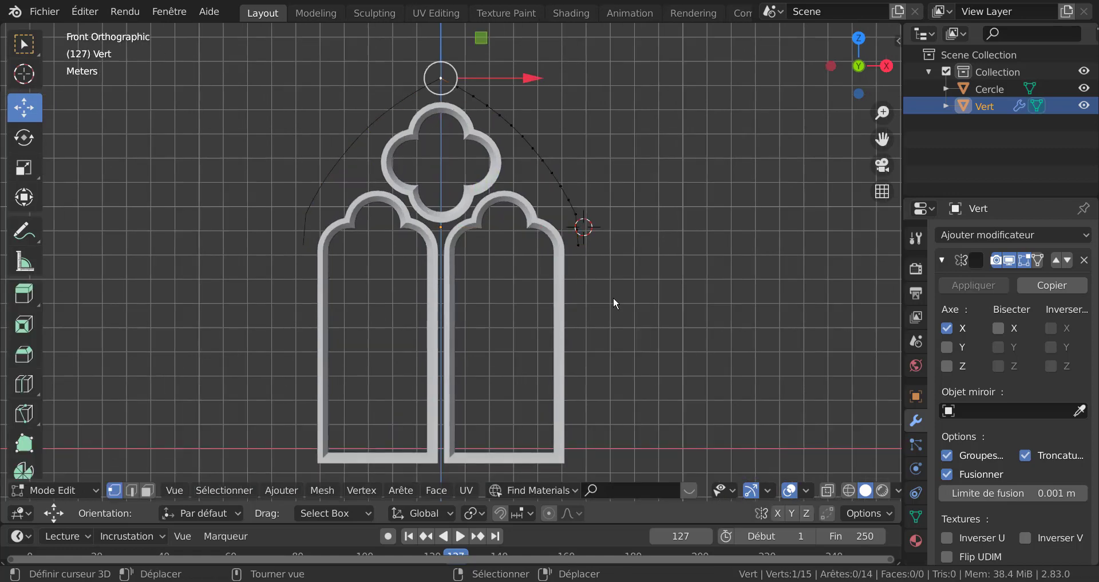
{"action": "right_click", "coordinate": [578, 253]}
{"action": "scroll", "coordinate": [584, 286], "scroll_direction": "down", "scroll_amount": 1}
{"action": "middle_click_drag", "start_coordinate": [594, 295], "coordinate": [596, 245], "text": "shift"}
{"action": "scroll", "coordinate": [590, 251], "scroll_direction": "down", "scroll_amount": 1}
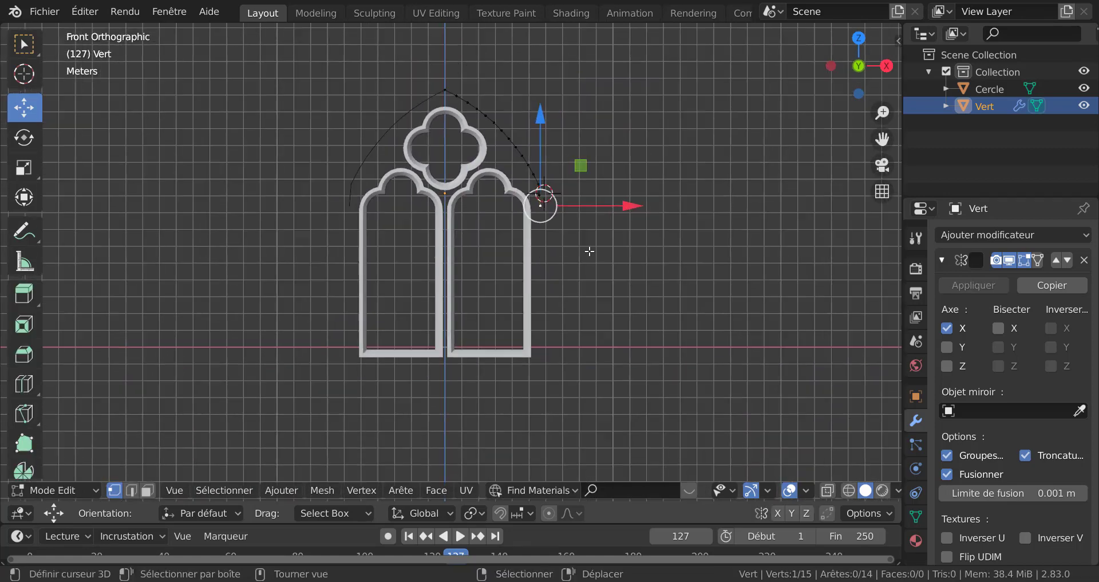
{"action": "key", "text": "e"}
{"action": "left_click", "coordinate": [541, 117]}
{"action": "left_click_drag", "start_coordinate": [541, 134], "coordinate": [554, 285]}
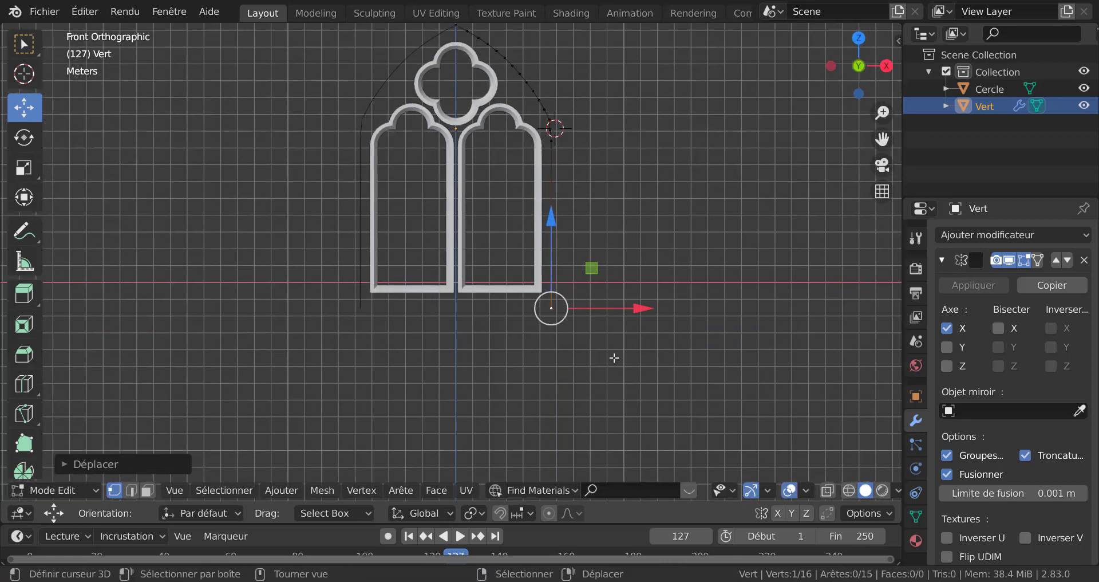
Step: Extrude the bottom corner vertex along X to the central axis to close the outline's base, and leave Edit Mode
{"action": "key", "text": "e"}
{"action": "right_click", "coordinate": [614, 359]}
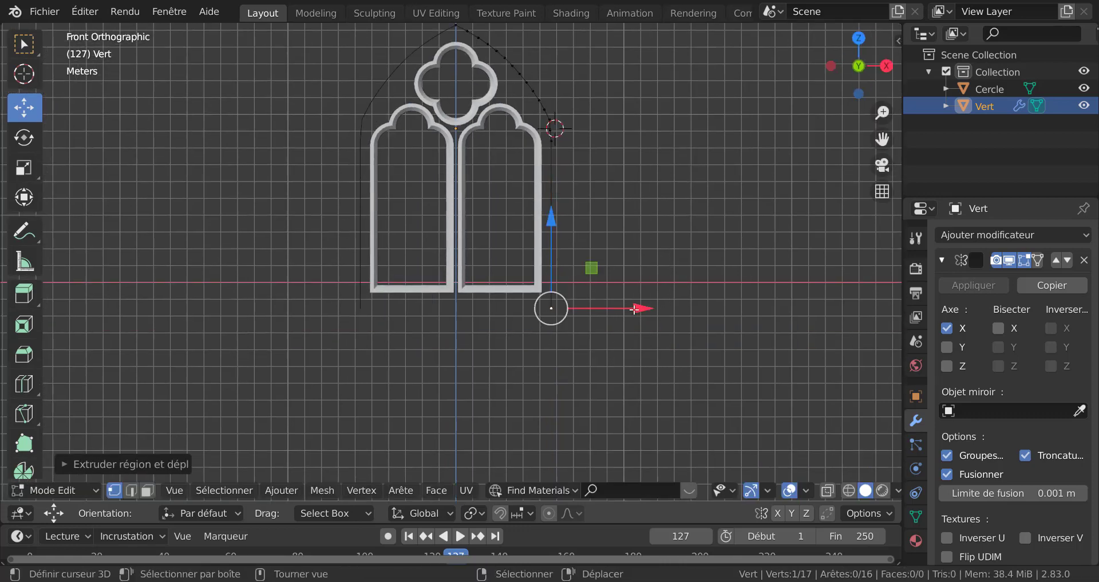
{"action": "left_click_drag", "start_coordinate": [639, 309], "coordinate": [463, 309]}
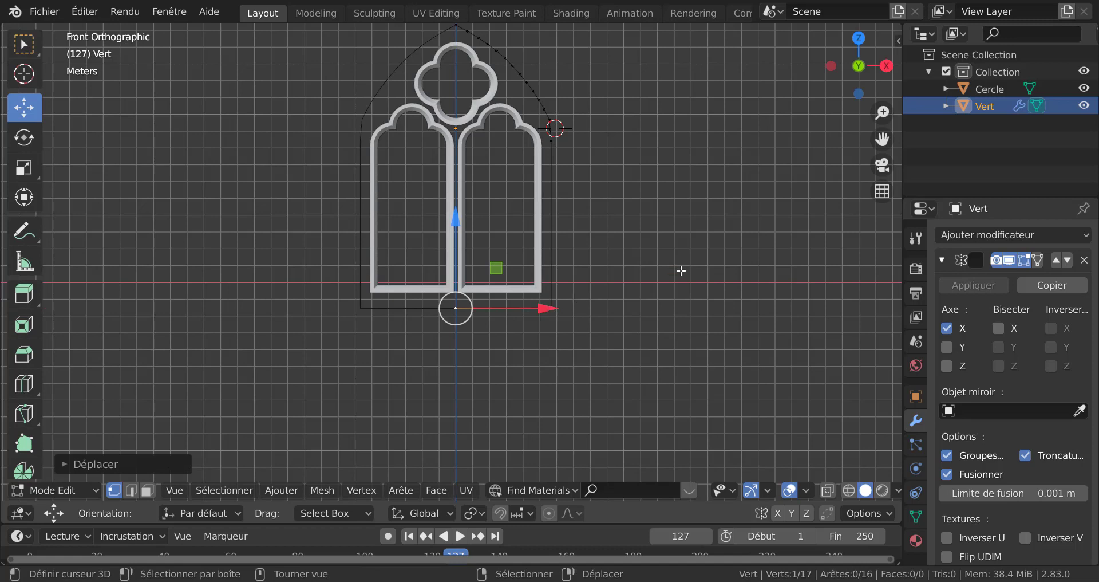
{"action": "key", "text": "Tab"}
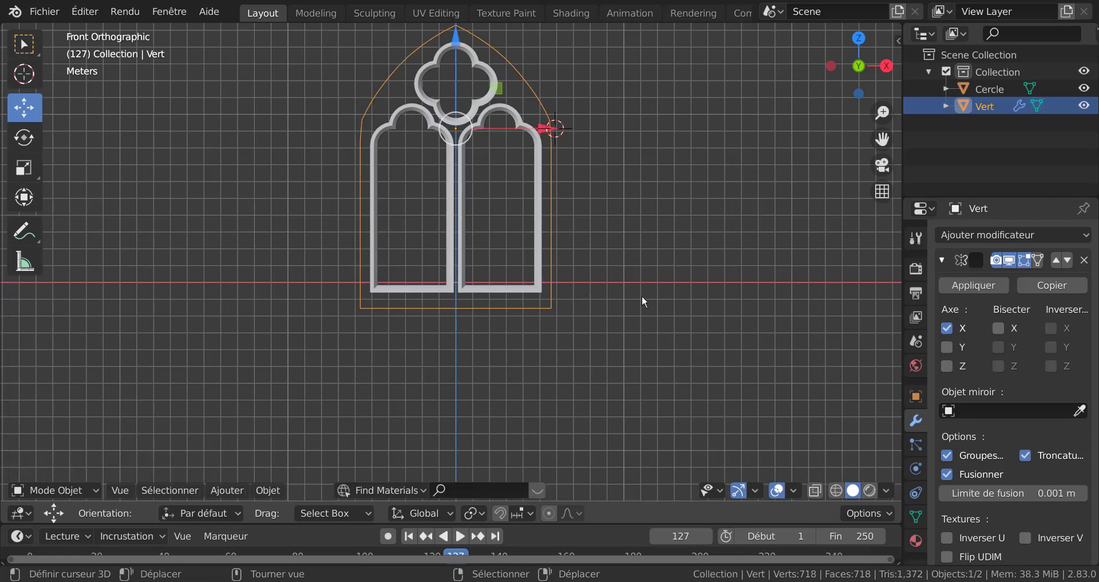
Step: Widen the modifier settings area and apply the Mirror modifier to the arch outline in Object Mode
{"action": "key", "text": "Tab"}
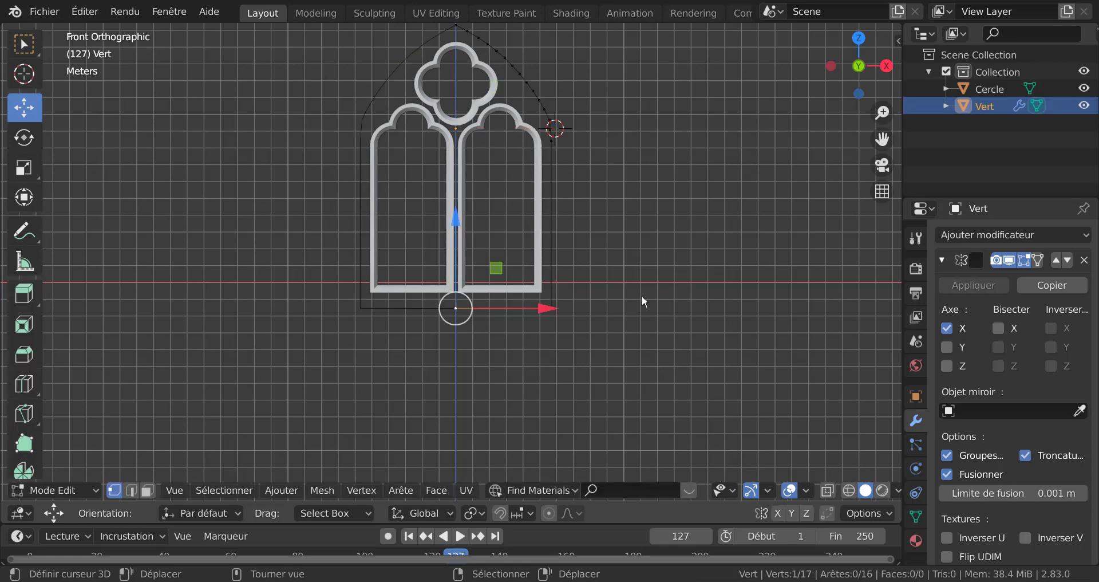
{"action": "middle_click_drag", "start_coordinate": [674, 255], "coordinate": [690, 315], "text": "shift"}
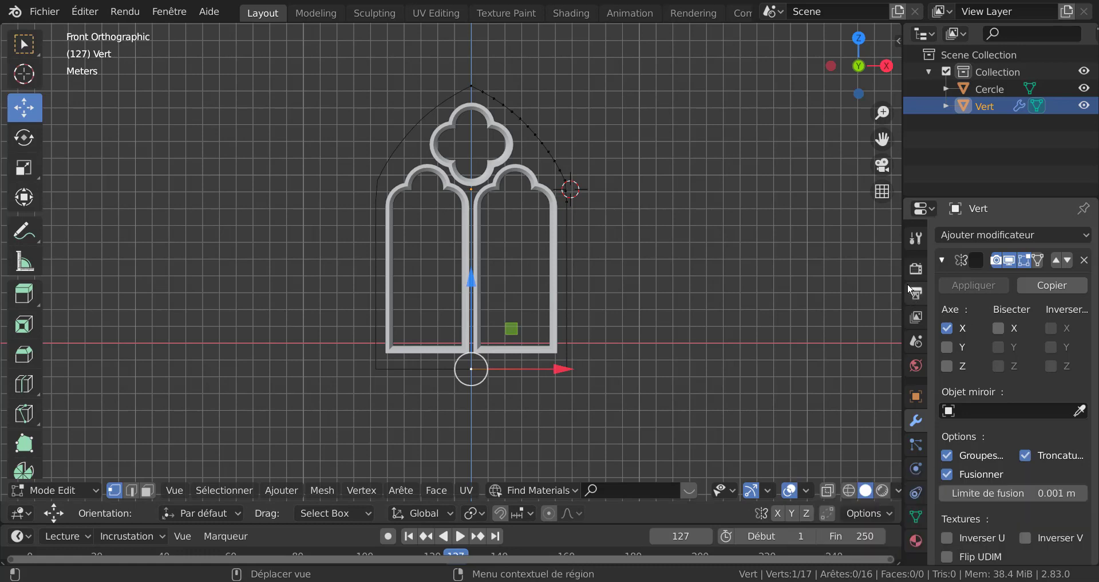
{"action": "key", "text": "Tab"}
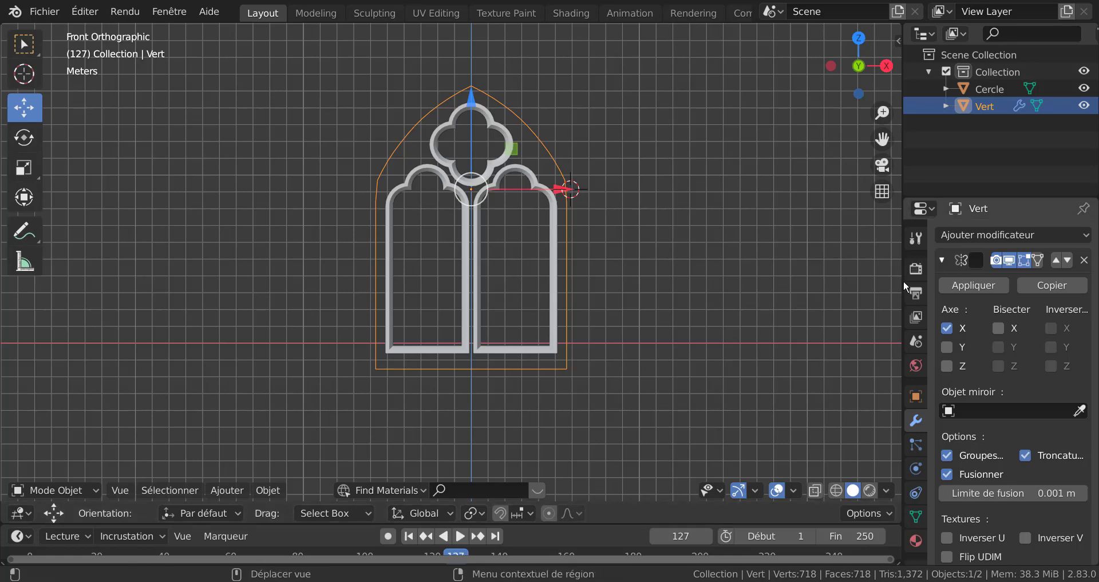
{"action": "left_click_drag", "start_coordinate": [903, 282], "coordinate": [793, 282]}
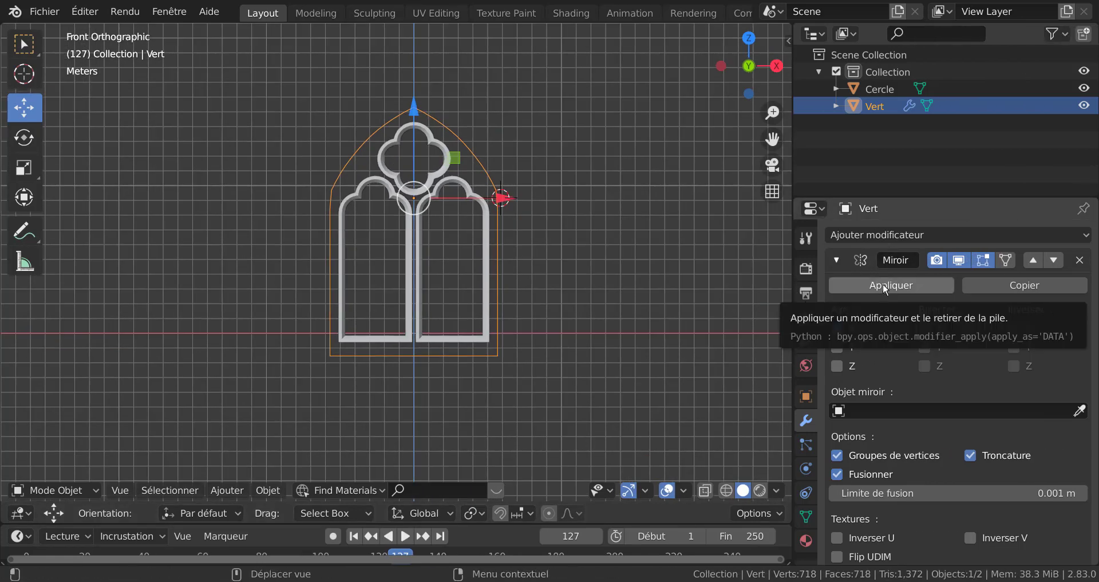
{"action": "key", "text": "Tab"}
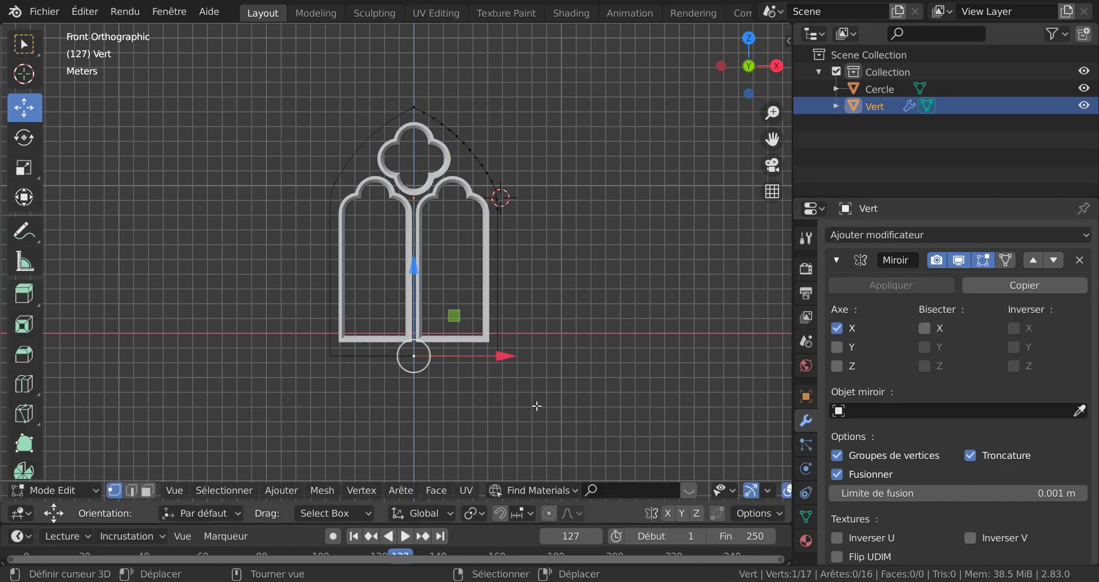
{"action": "scroll", "coordinate": [537, 405], "scroll_direction": "up", "scroll_amount": 2}
{"action": "scroll", "coordinate": [537, 405], "scroll_direction": "down", "scroll_amount": 1}
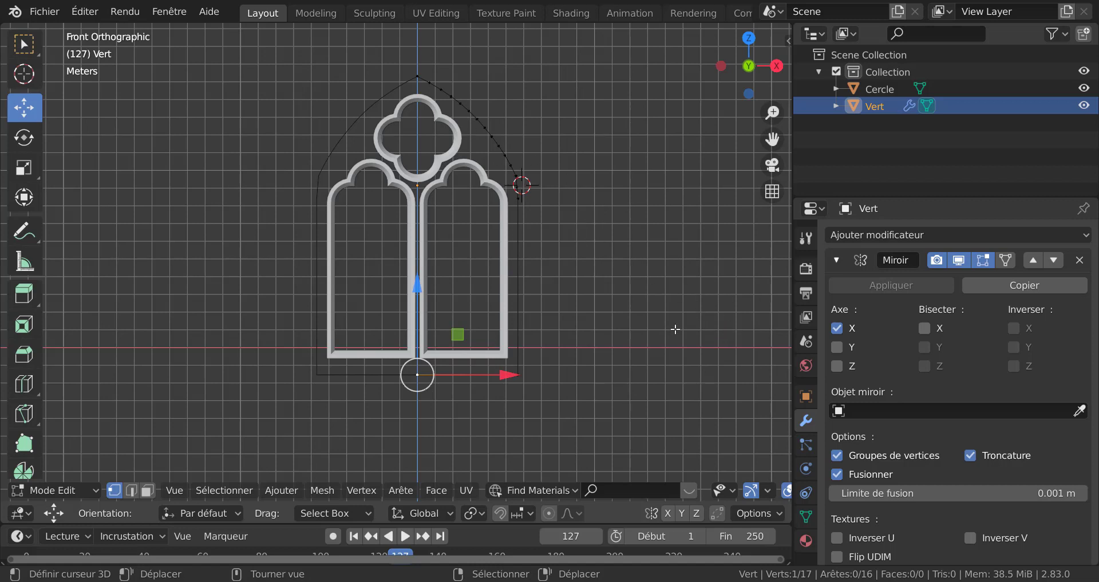
{"action": "key", "text": "Tab"}
{"action": "left_click", "coordinate": [882, 285]}
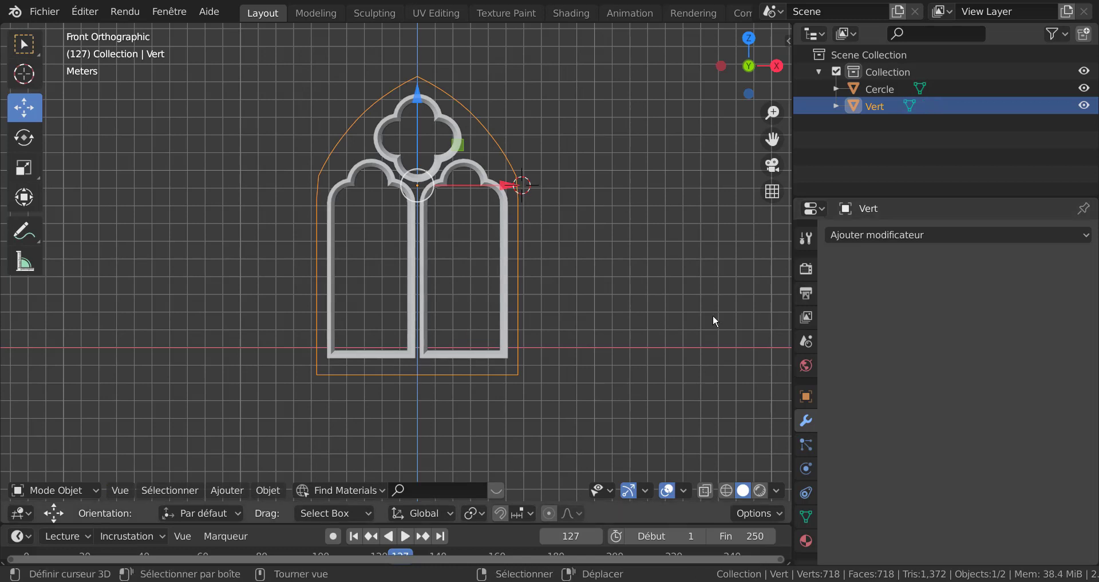
Step: Select all vertices of the complete arch outline in Edit Mode and fill them with a single face
{"action": "key", "text": "Tab"}
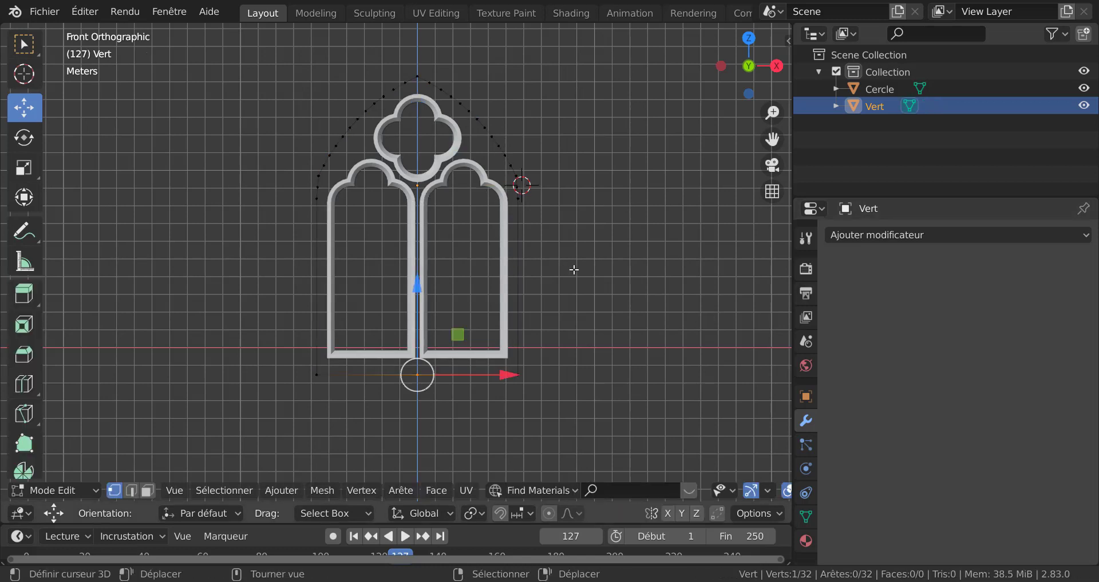
{"action": "key", "text": "a"}
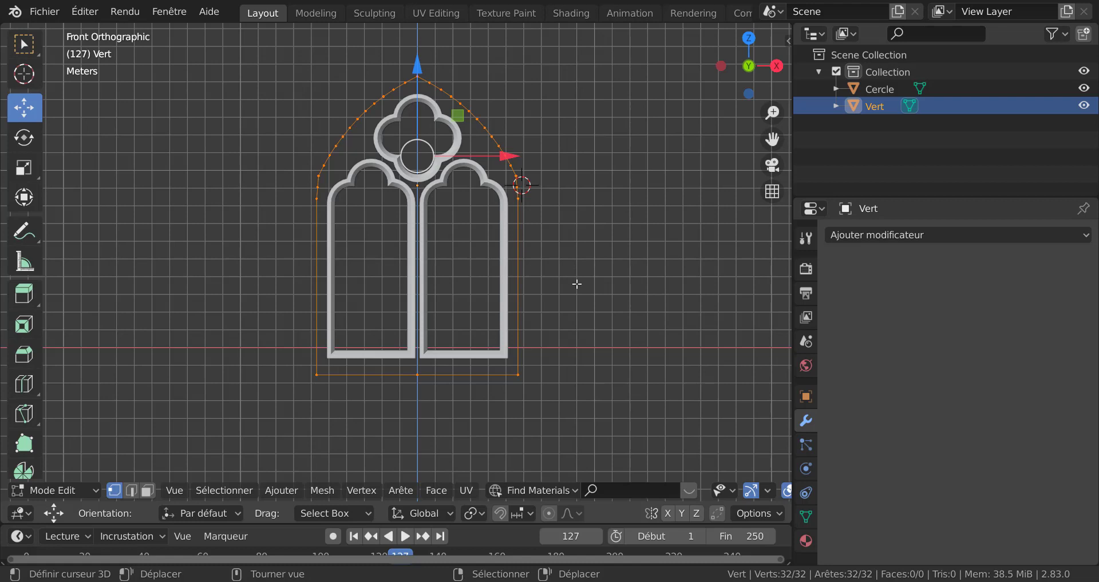
{"action": "key", "text": "f"}
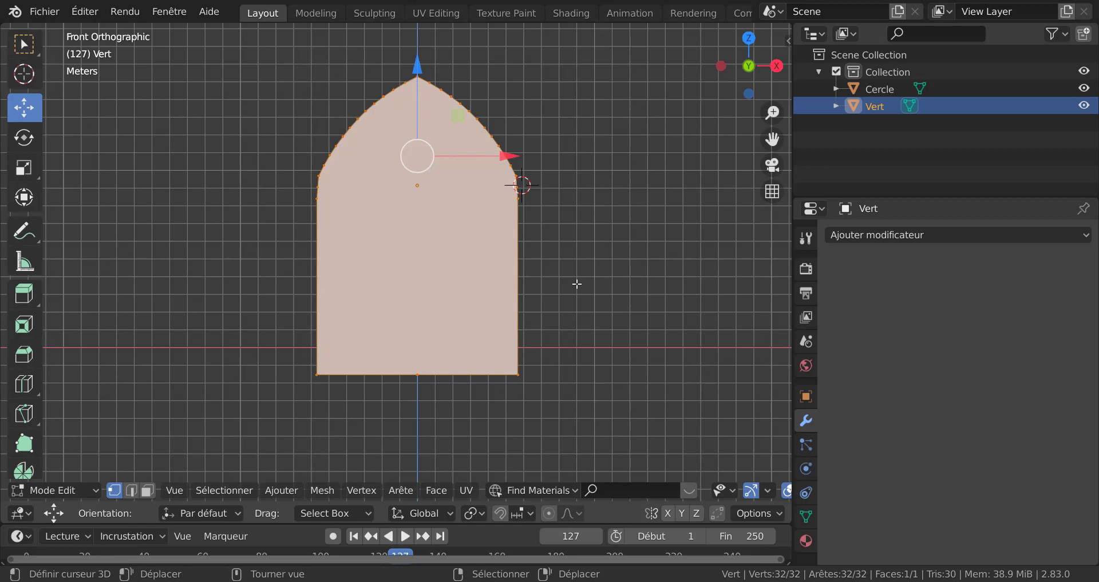
Step: Move the filled arch face along Y so that it meets the tracery window
{"action": "middle_click_drag", "start_coordinate": [582, 286], "coordinate": [396, 197]}
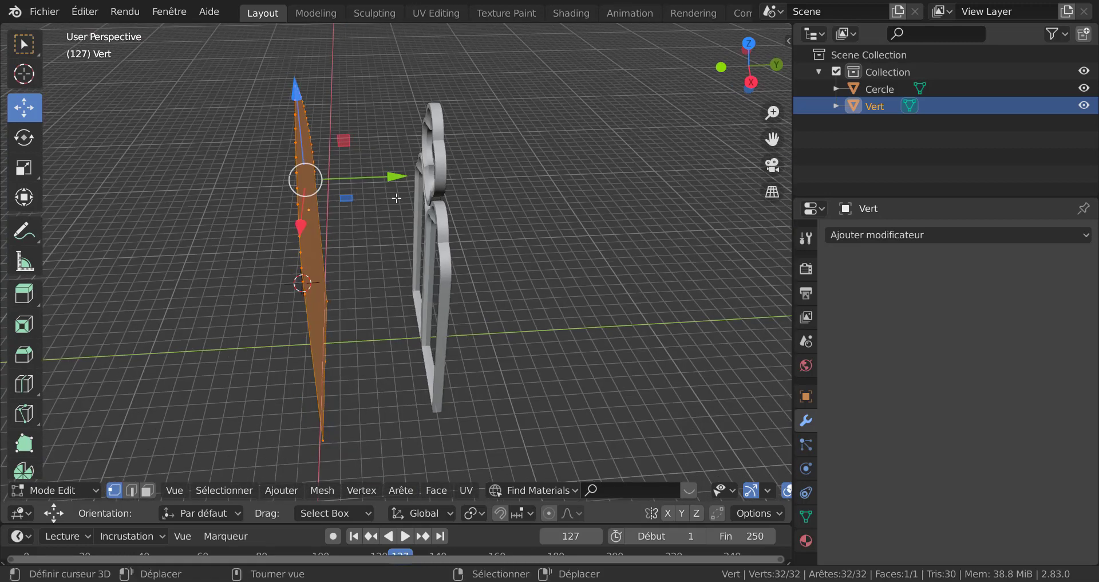
{"action": "left_click_drag", "start_coordinate": [395, 182], "coordinate": [514, 252]}
{"action": "middle_click_drag", "start_coordinate": [514, 252], "coordinate": [467, 245]}
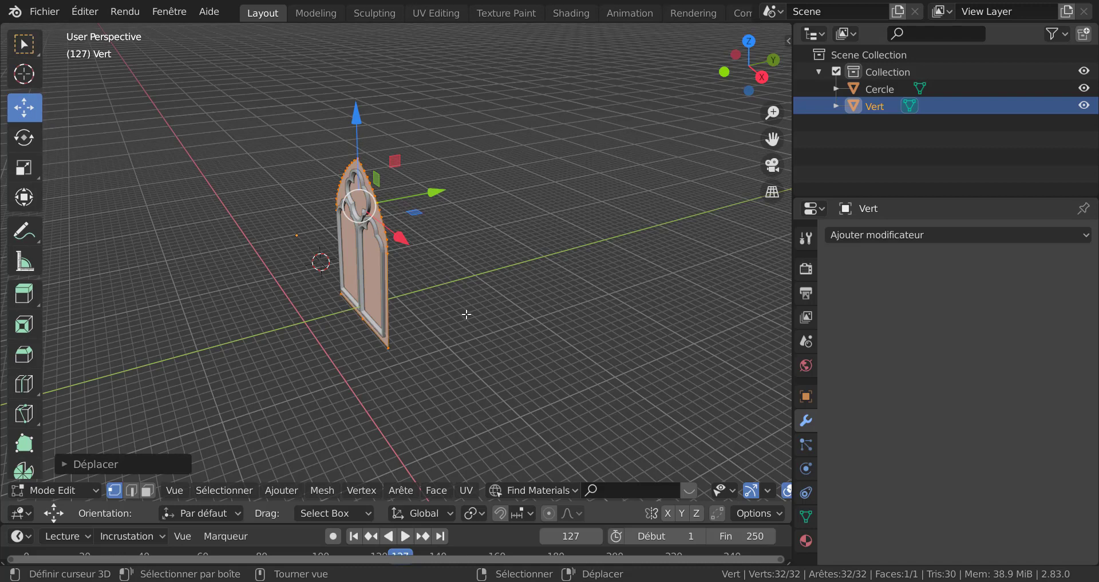
Step: Duplicate the arch face in place and move the copy along Y well behind the window
{"action": "key", "text": "shift+d"}
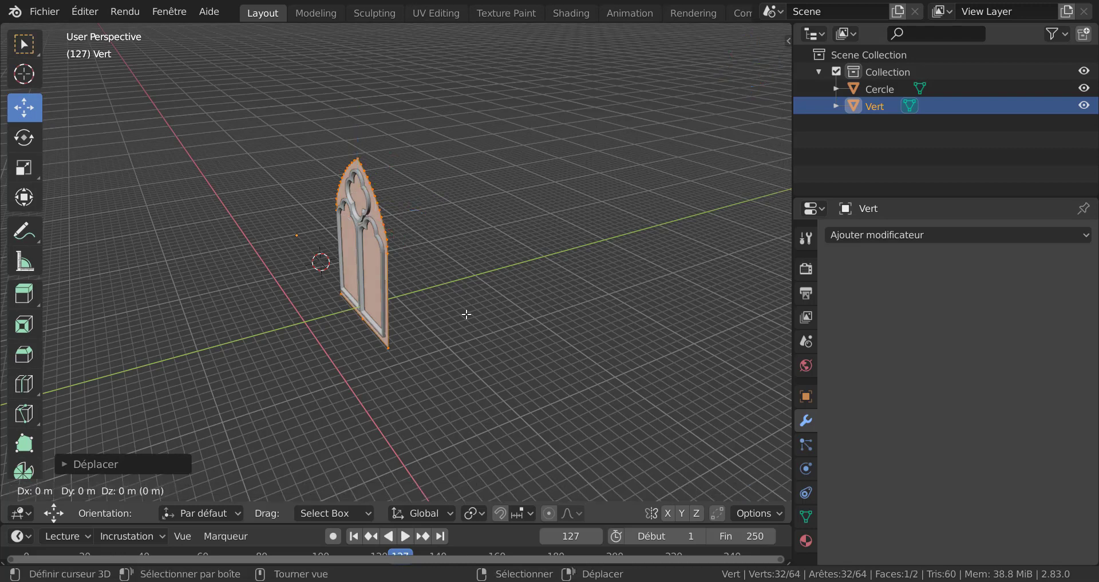
{"action": "right_click", "coordinate": [466, 314]}
{"action": "left_click_drag", "start_coordinate": [437, 200], "coordinate": [567, 168]}
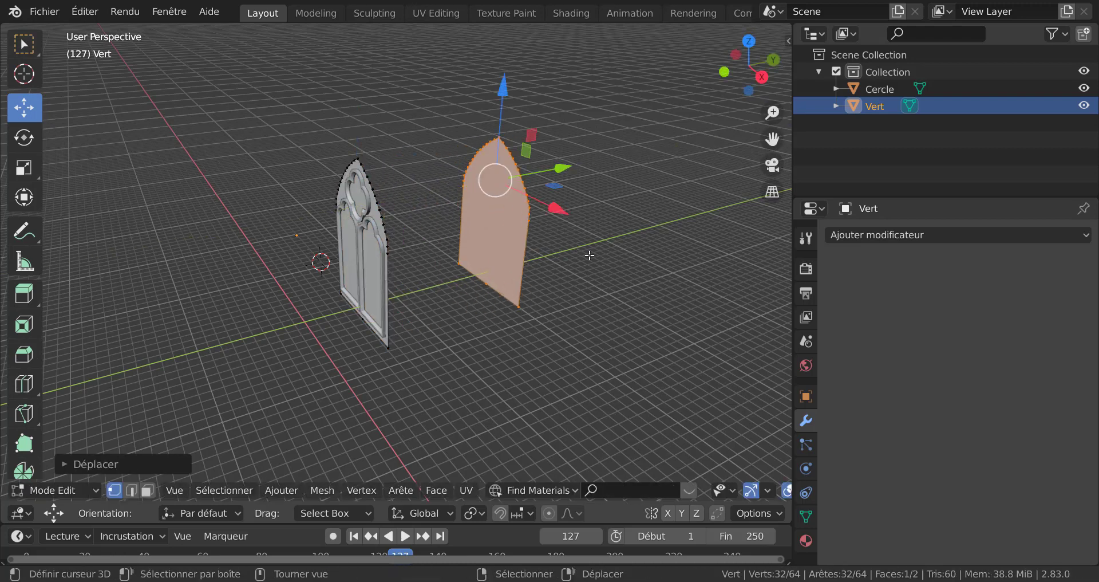
Step: Extrude the duplicated arch face away from the window into a deep solid block with a pointed vault top
{"action": "scroll", "coordinate": [588, 254], "scroll_direction": "down", "scroll_amount": 1}
{"action": "key", "text": "e"}
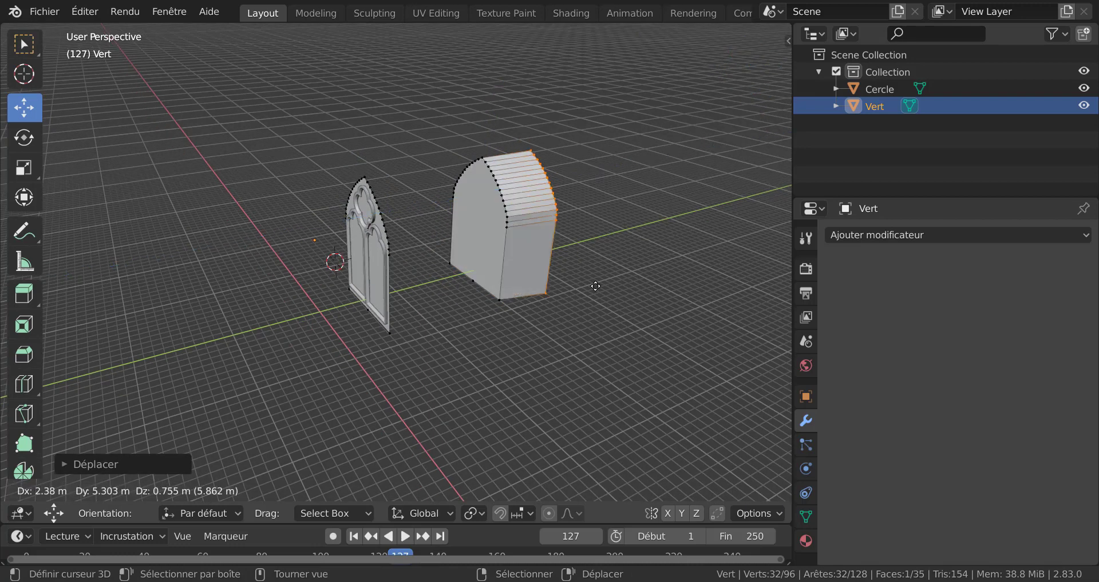
{"action": "left_click", "coordinate": [646, 263]}
{"action": "key", "text": "Tab"}
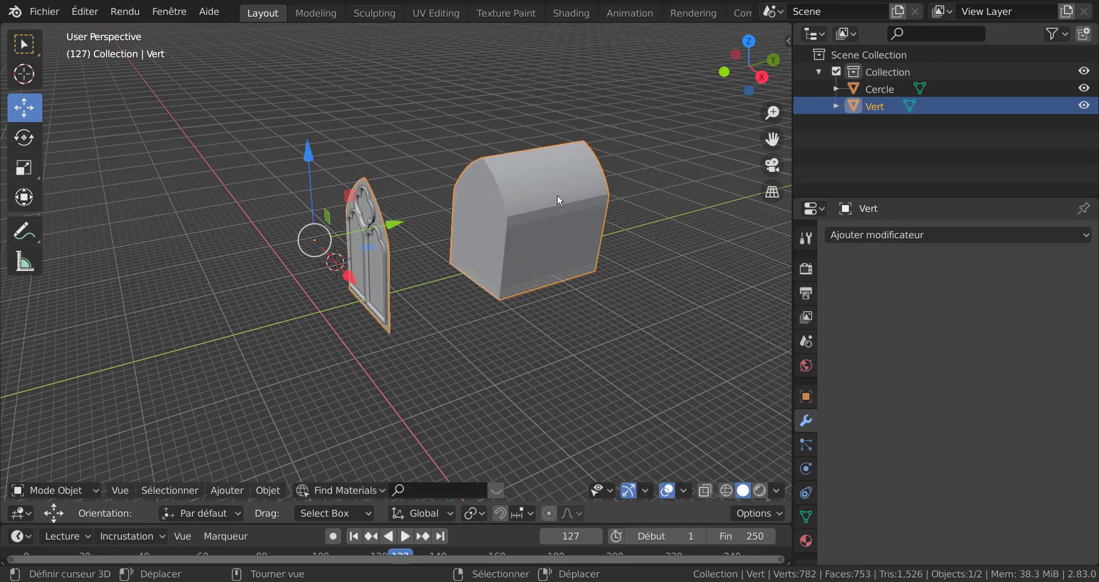
{"action": "key", "text": "Tab"}
{"action": "middle_click_drag", "start_coordinate": [558, 194], "coordinate": [453, 261]}
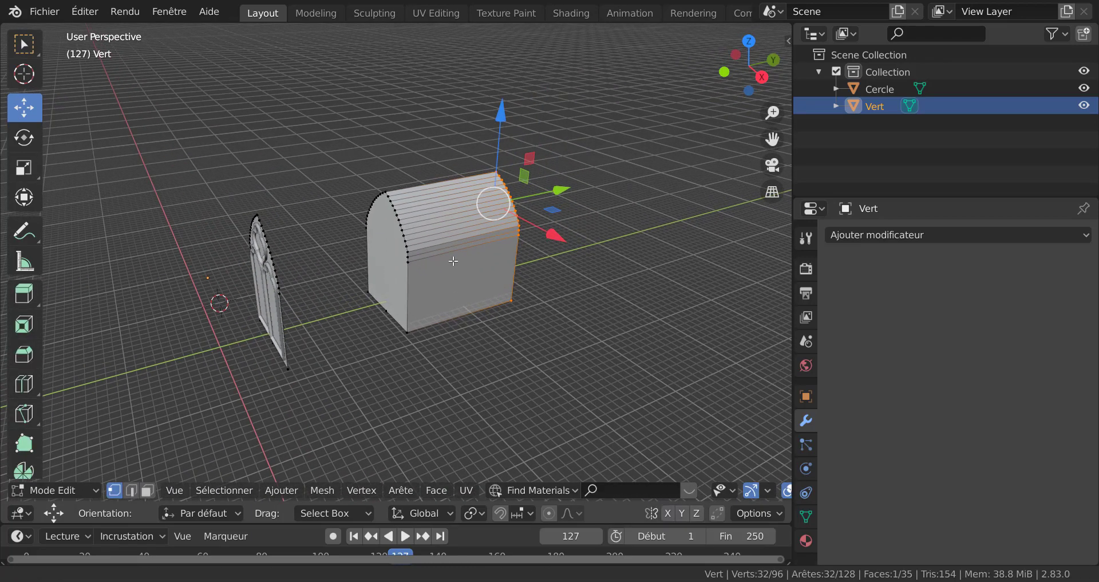
{"action": "scroll", "coordinate": [453, 261], "scroll_direction": "up", "scroll_amount": 3}
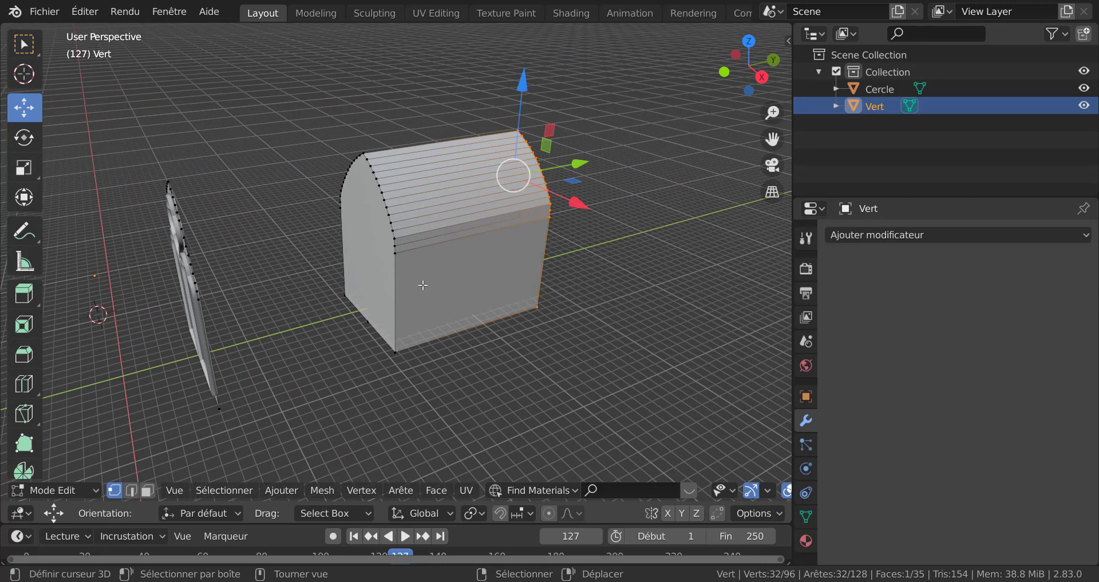
Step: Select all linked geometry of the deep arched block and shade its faces smooth
{"action": "left_click", "coordinate": [318, 488]}
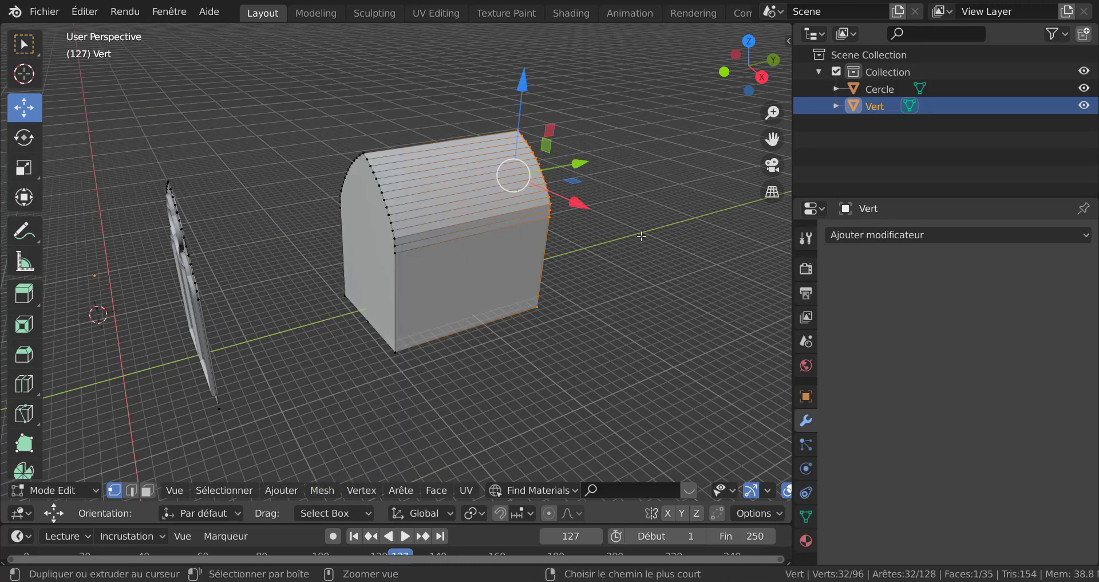
{"action": "key", "text": "ctrl+l"}
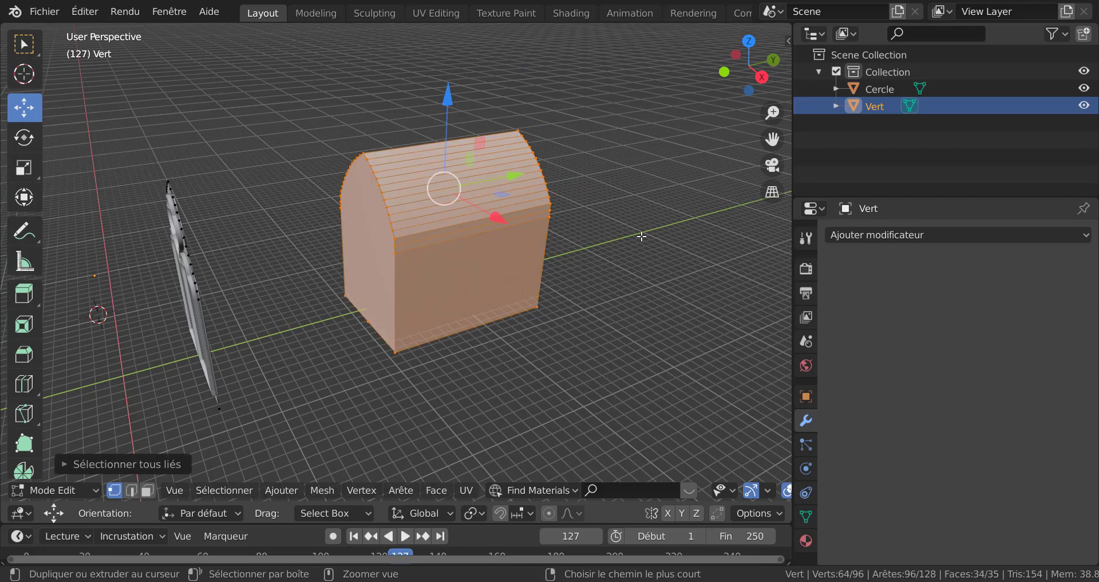
{"action": "left_click", "coordinate": [411, 491]}
{"action": "mouse_move", "coordinate": [322, 490]}
{"action": "mouse_move", "coordinate": [334, 179]}
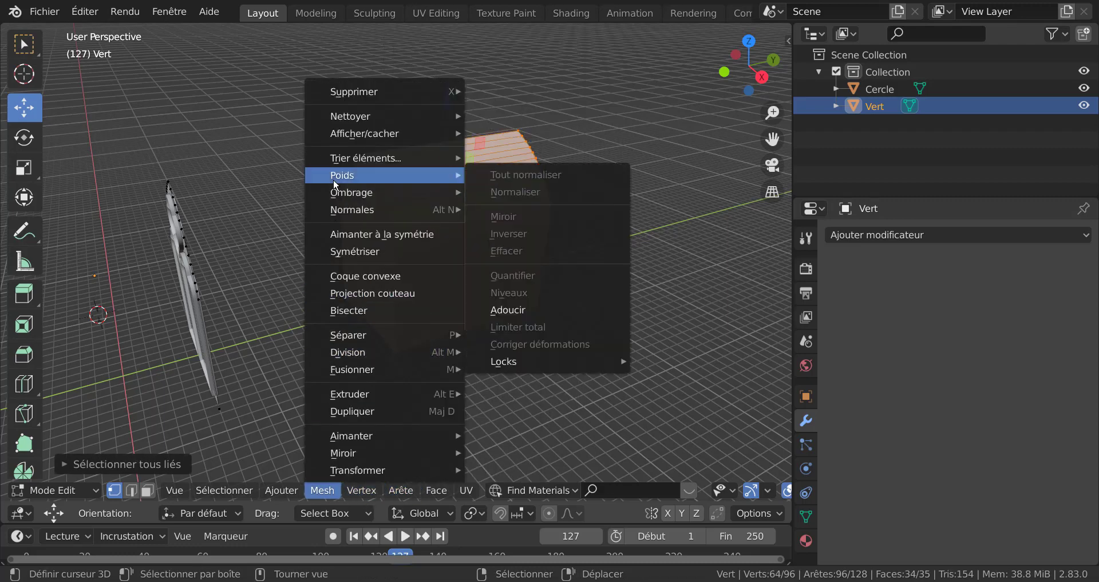
{"action": "mouse_move", "coordinate": [350, 194]}
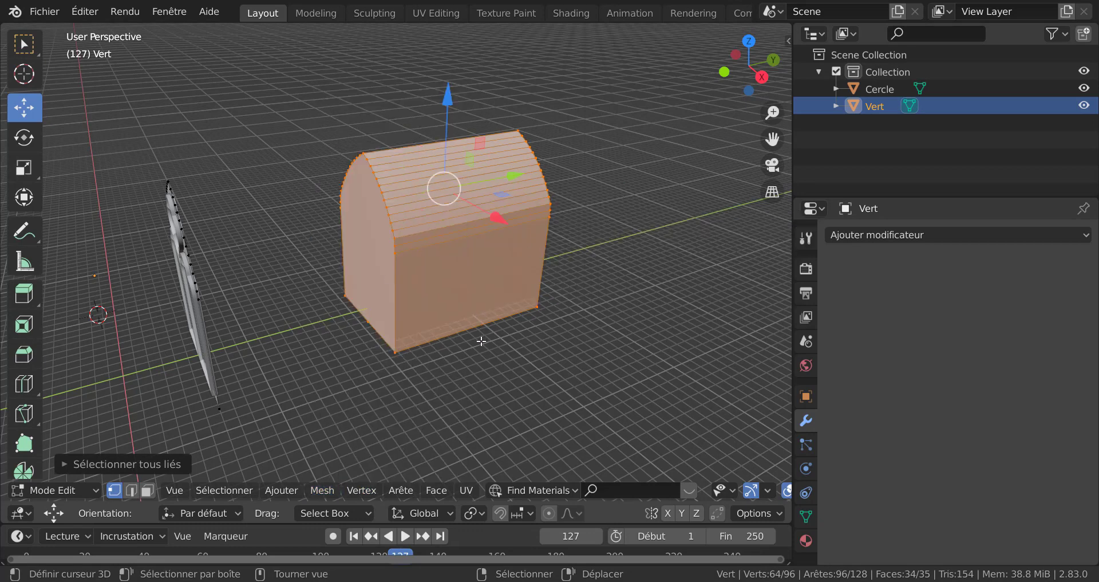
{"action": "left_click", "coordinate": [313, 489]}
{"action": "mouse_move", "coordinate": [401, 491]}
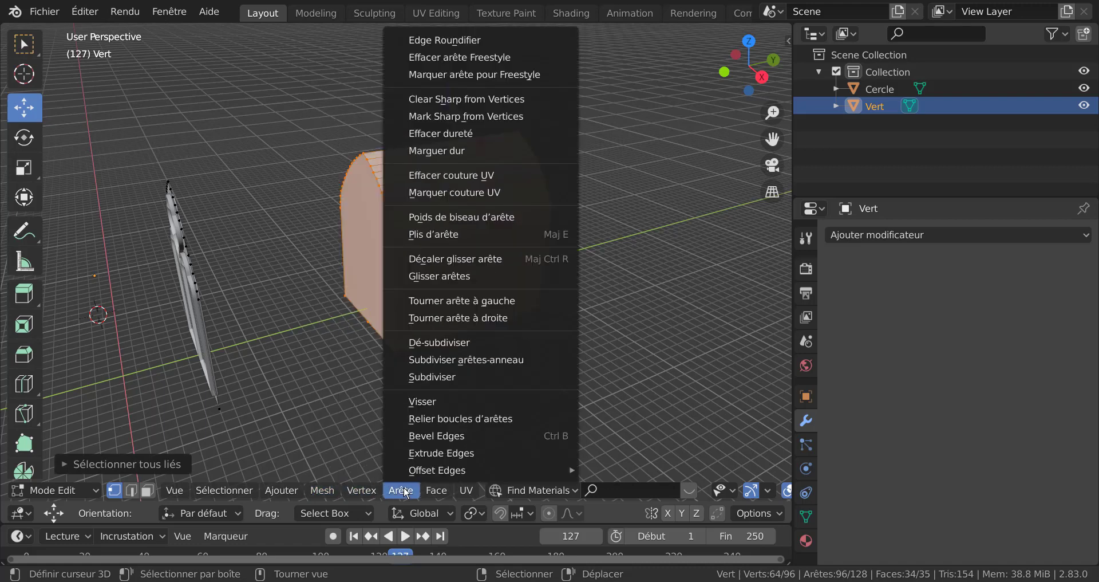
{"action": "mouse_move", "coordinate": [436, 490]}
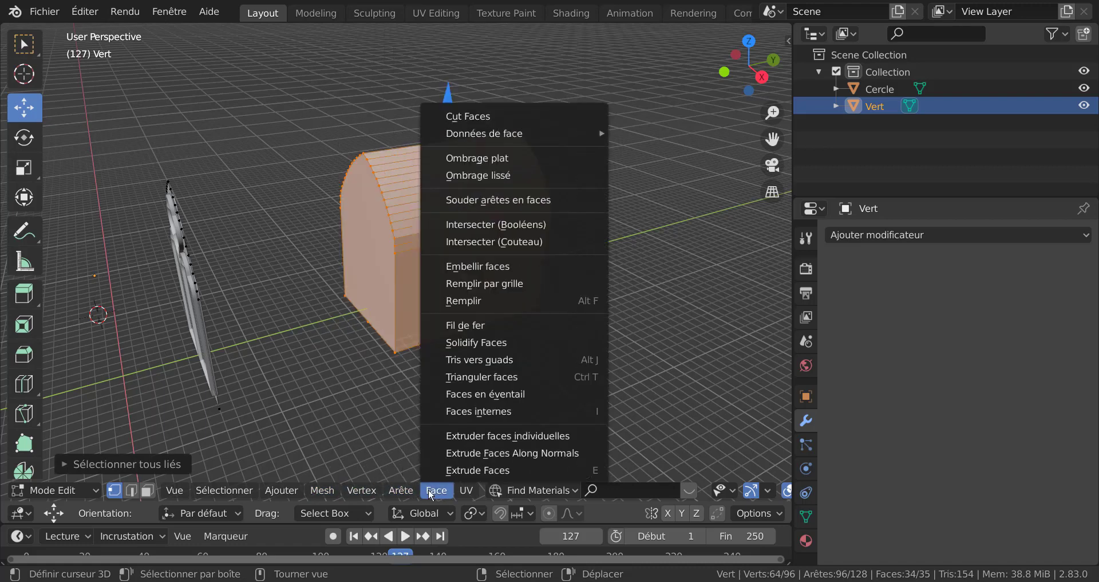
{"action": "left_click", "coordinate": [487, 178]}
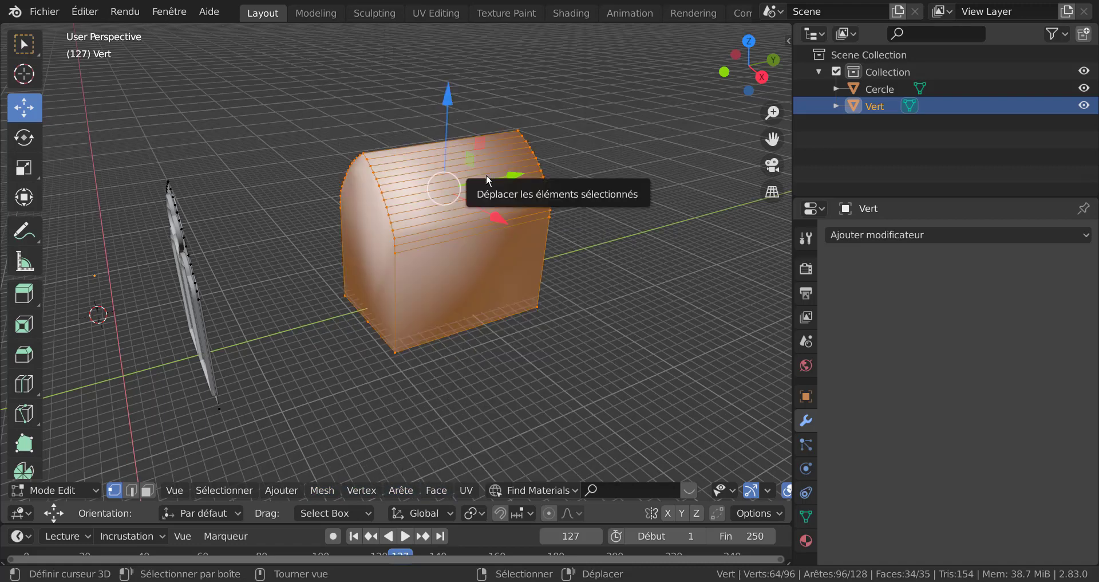
Step: Enable Auto Smooth at a 30° angle for the Vert mesh and check the block's shading in Object Mode
{"action": "left_click", "coordinate": [808, 517]}
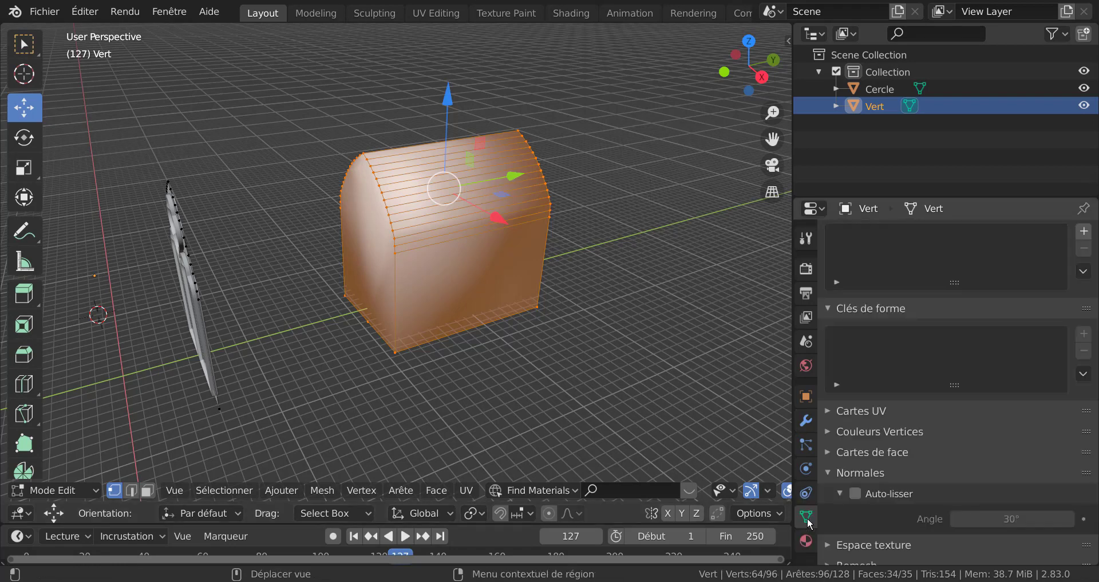
{"action": "left_click", "coordinate": [856, 494]}
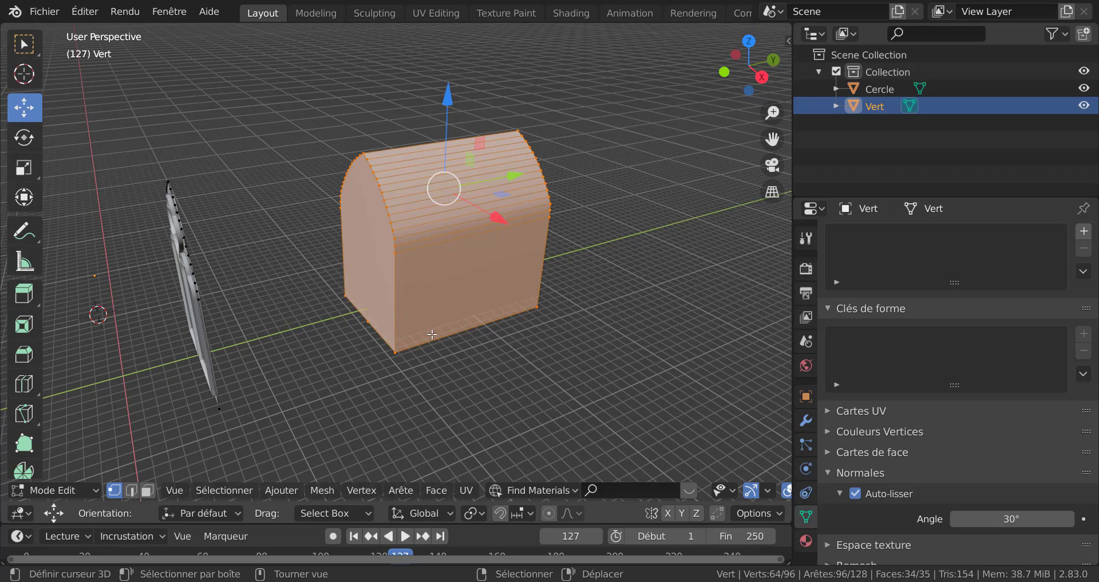
{"action": "key", "text": "Tab"}
{"action": "key", "text": "Tab"}
{"action": "middle_click_drag", "start_coordinate": [444, 307], "coordinate": [483, 334]}
{"action": "key", "text": "KP_Decimal"}
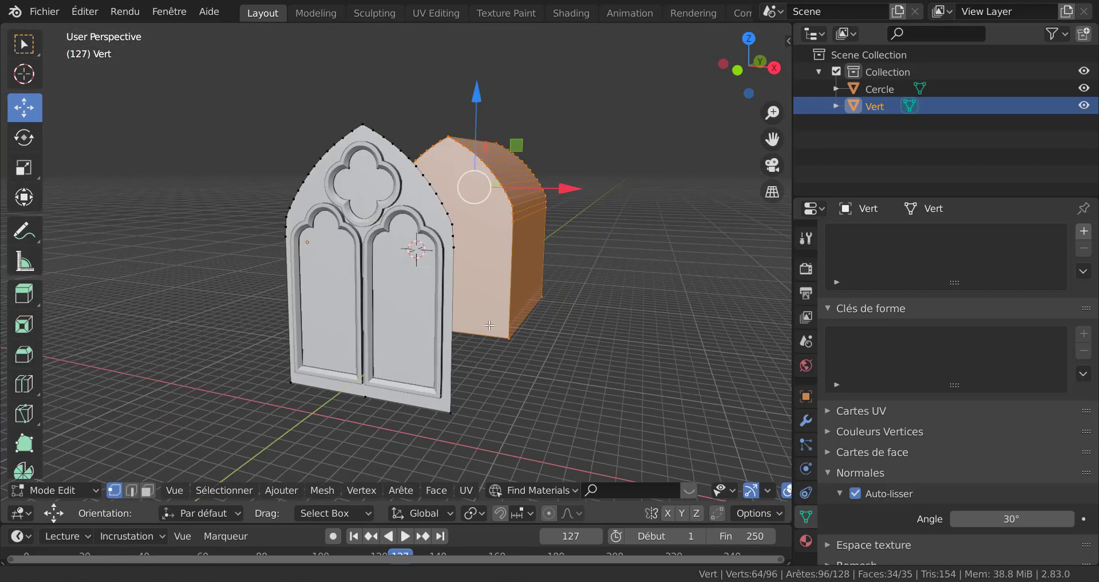
{"action": "key", "text": "Tab"}
{"action": "scroll", "coordinate": [428, 254], "scroll_direction": "up", "scroll_amount": 5}
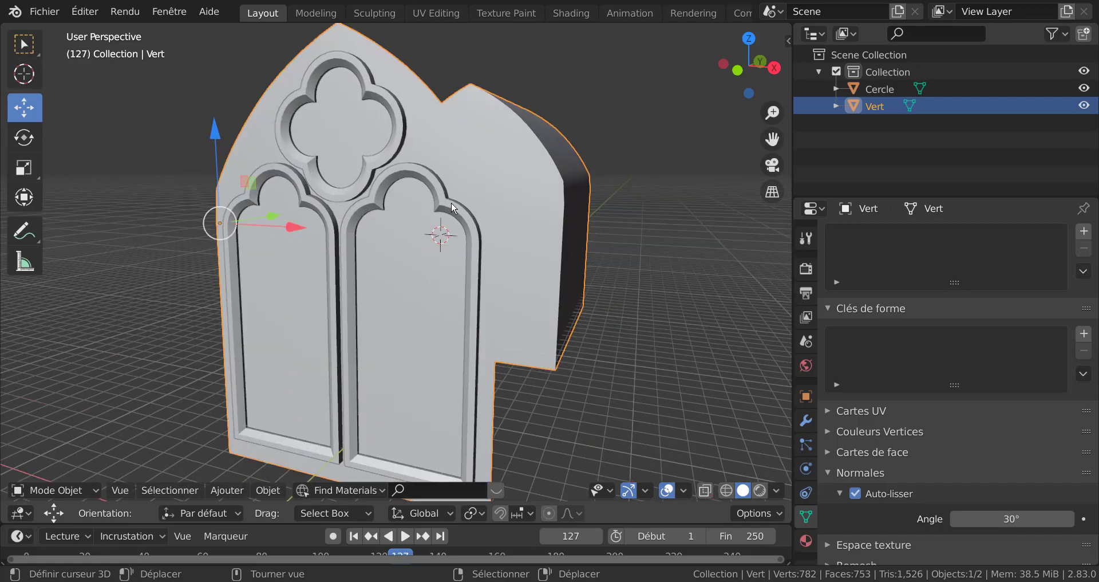
Step: Select the entire arched block behind the window in Edit Mode and hide it, leaving the front panel displayed
{"action": "key", "text": "Tab"}
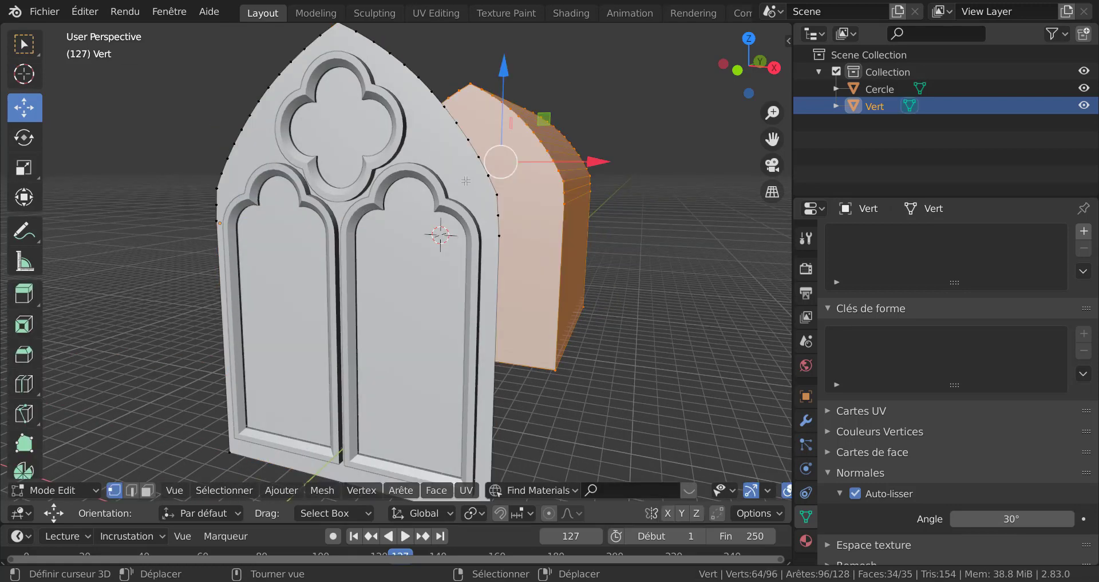
{"action": "left_click", "coordinate": [466, 181]}
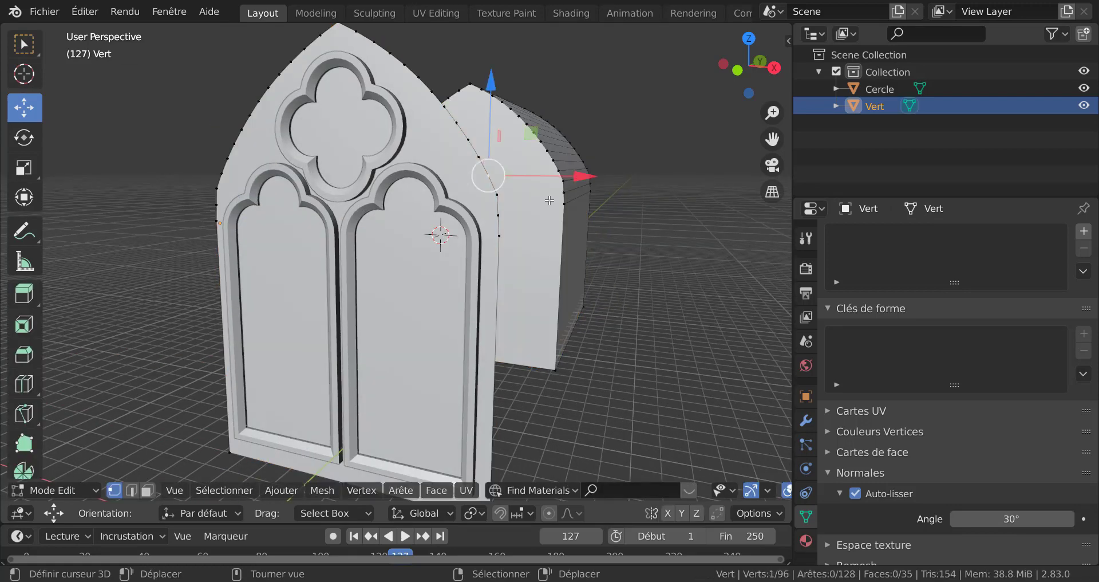
{"action": "key", "text": "Tab"}
{"action": "middle_click_drag", "start_coordinate": [632, 238], "coordinate": [576, 253]}
{"action": "key", "text": "Tab"}
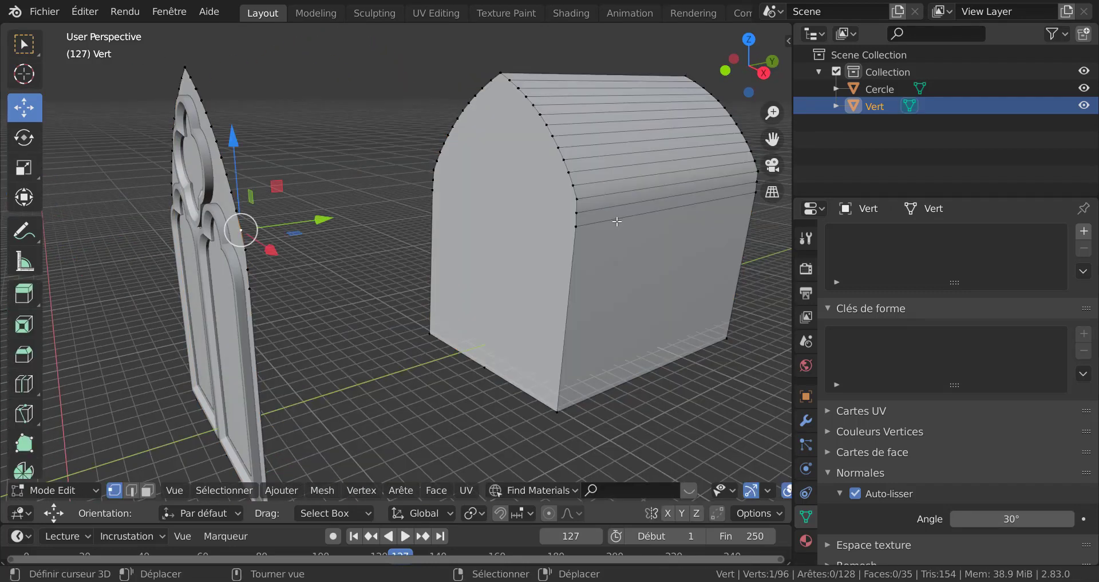
{"action": "key", "text": "alt+a"}
{"action": "right_click", "coordinate": [585, 206]}
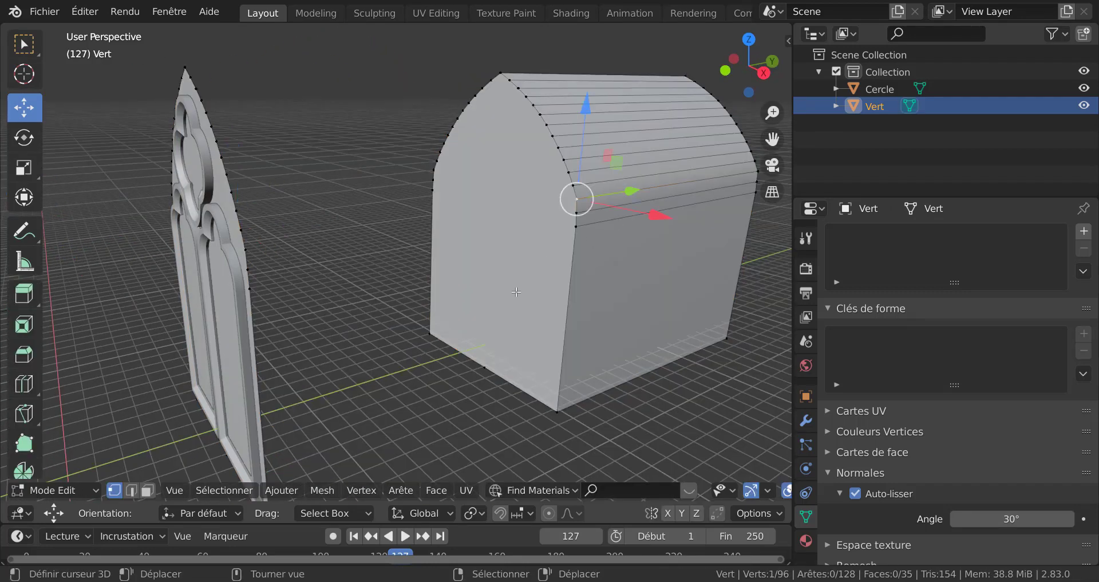
{"action": "key", "text": "ctrl+l"}
{"action": "key", "text": "h"}
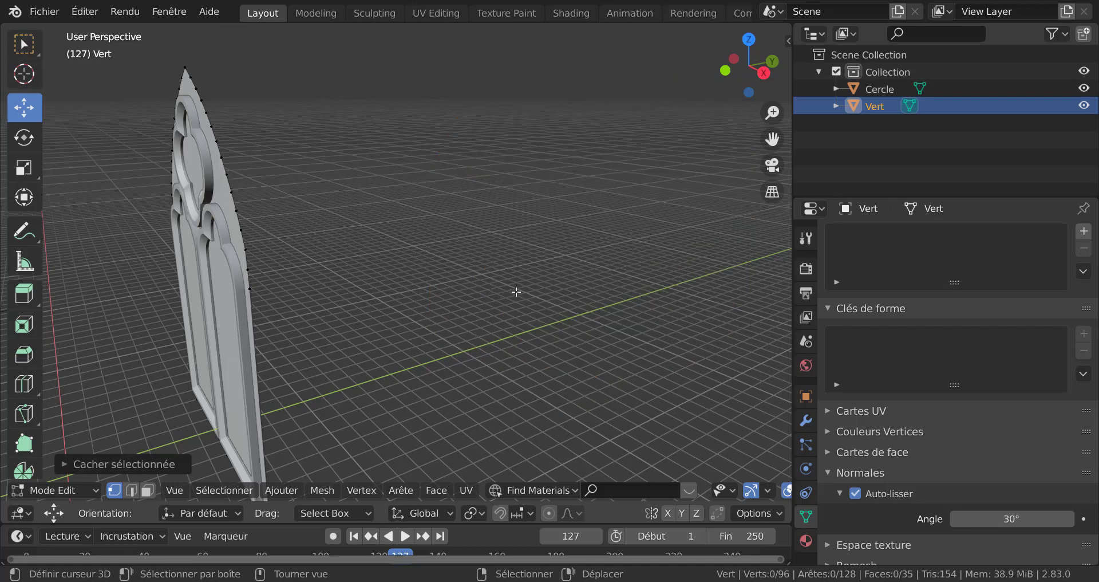
Step: Examine the arch panel and tracery from several angles and compare them with the reference photo fenetre guédelon.jpg before returning to Blender
{"action": "middle_click_drag", "start_coordinate": [514, 323], "coordinate": [554, 313]}
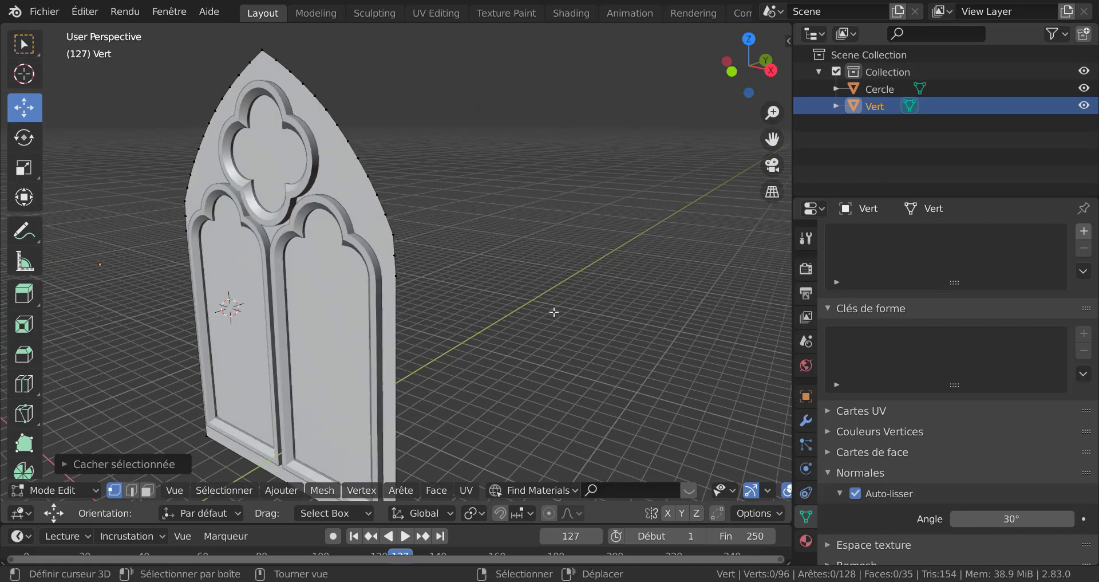
{"action": "scroll", "coordinate": [533, 319], "scroll_direction": "down", "scroll_amount": 2}
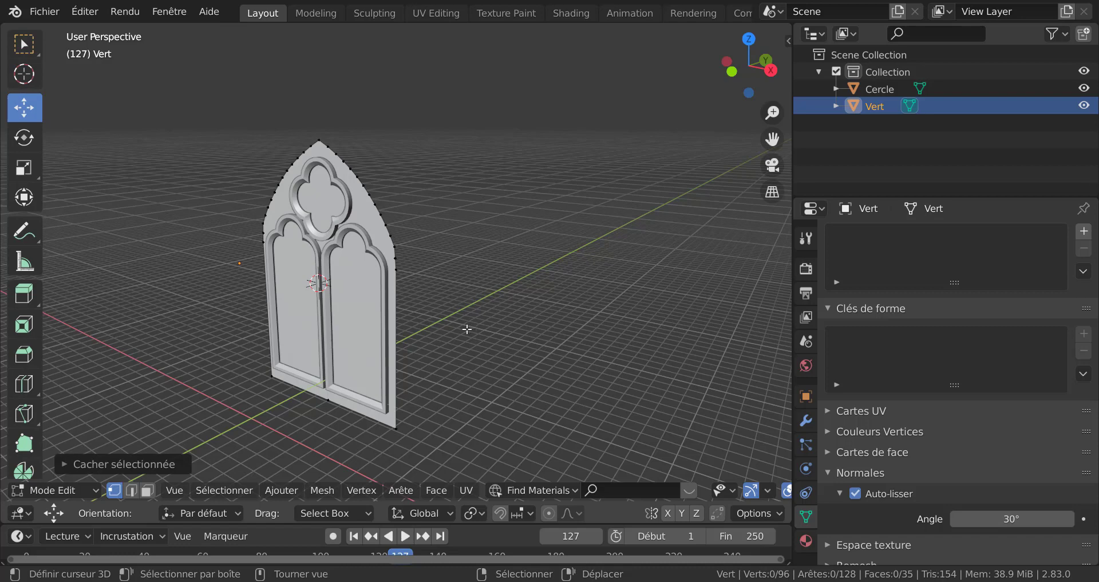
{"action": "scroll", "coordinate": [468, 326], "scroll_direction": "up", "scroll_amount": 3}
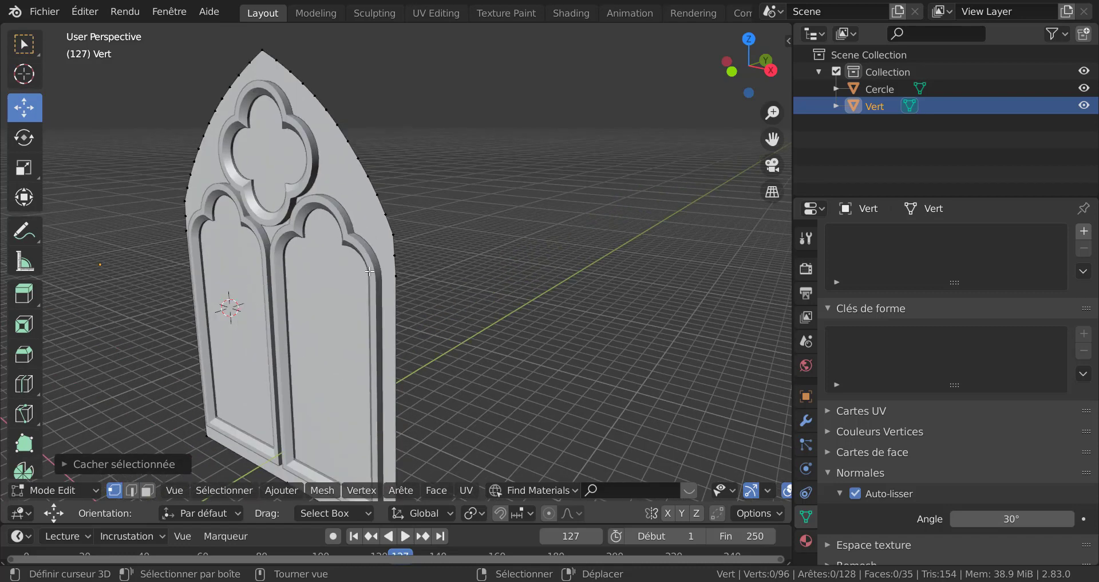
{"action": "middle_click_drag", "start_coordinate": [370, 271], "coordinate": [364, 252]}
{"action": "left_click", "coordinate": [365, 252]}
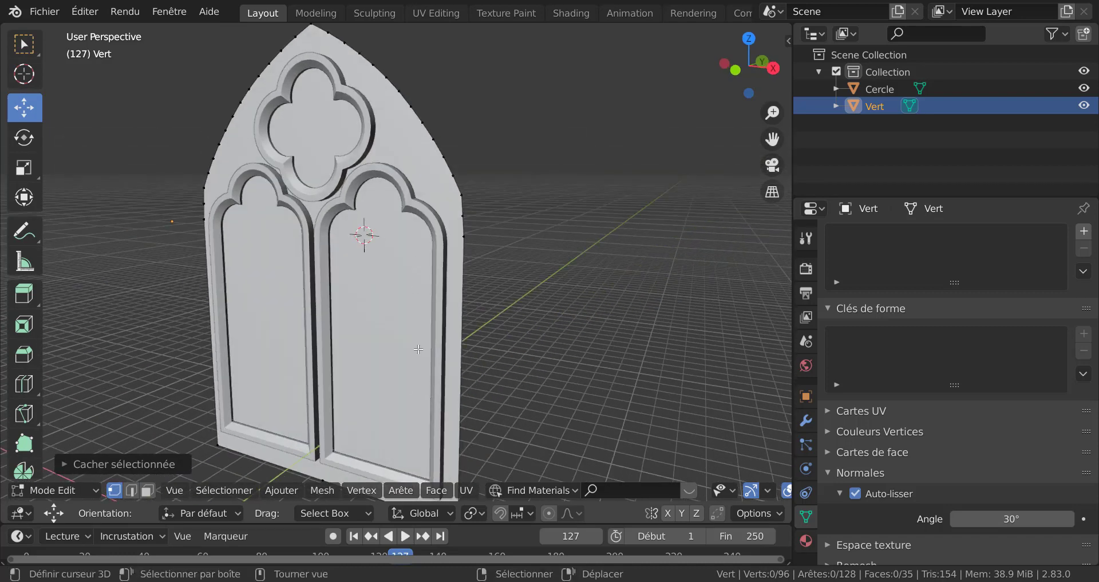
{"action": "middle_click_drag", "start_coordinate": [382, 307], "coordinate": [344, 295]}
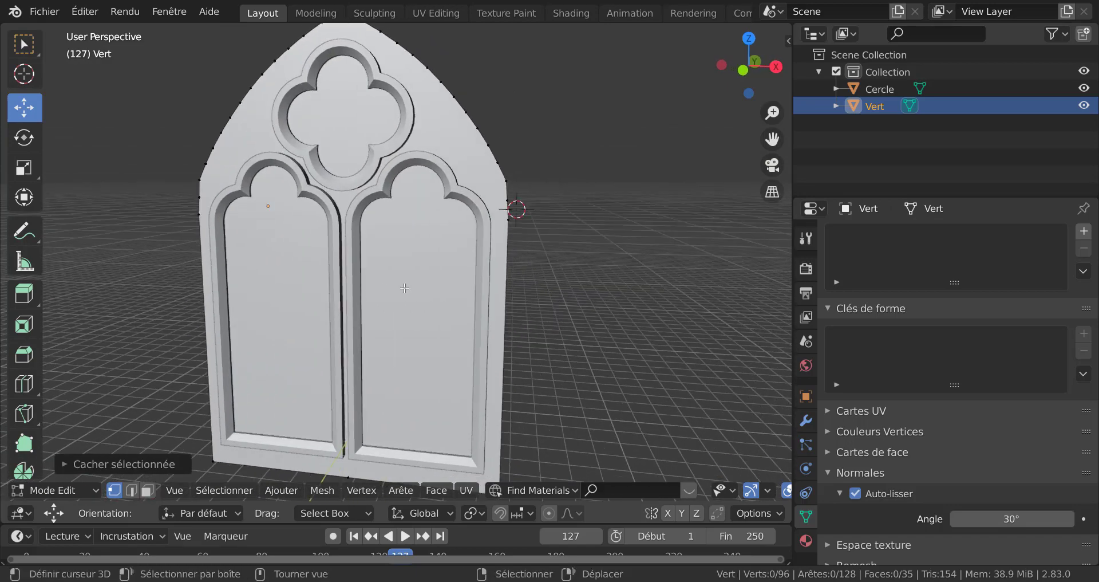
{"action": "key", "text": "Tab"}
{"action": "scroll", "coordinate": [443, 260], "scroll_direction": "up", "scroll_amount": 1}
{"action": "middle_click_drag", "start_coordinate": [457, 260], "coordinate": [469, 260]}
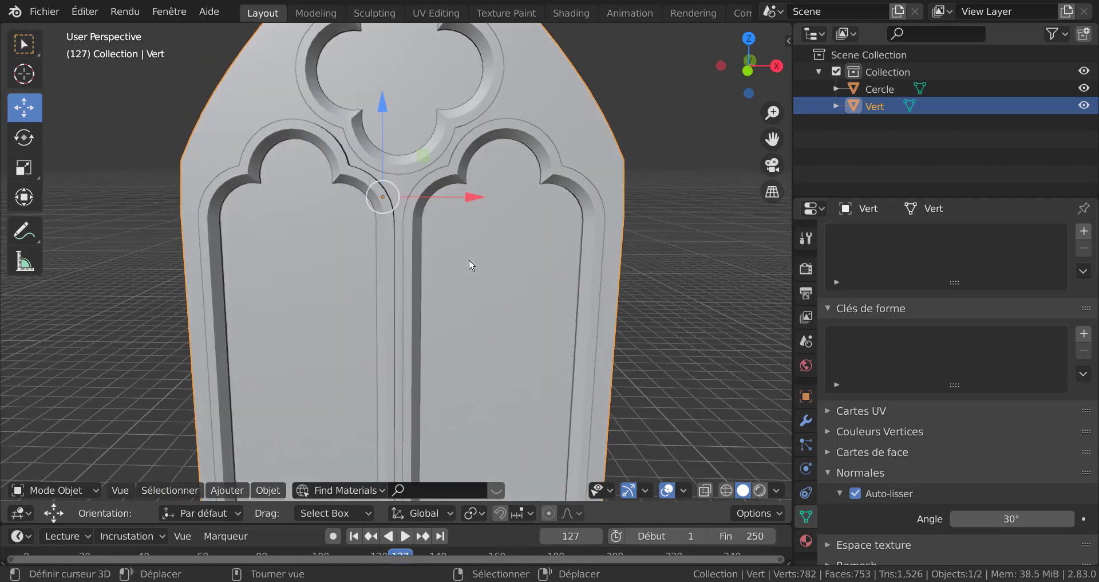
{"action": "scroll", "coordinate": [474, 260], "scroll_direction": "down", "scroll_amount": 1}
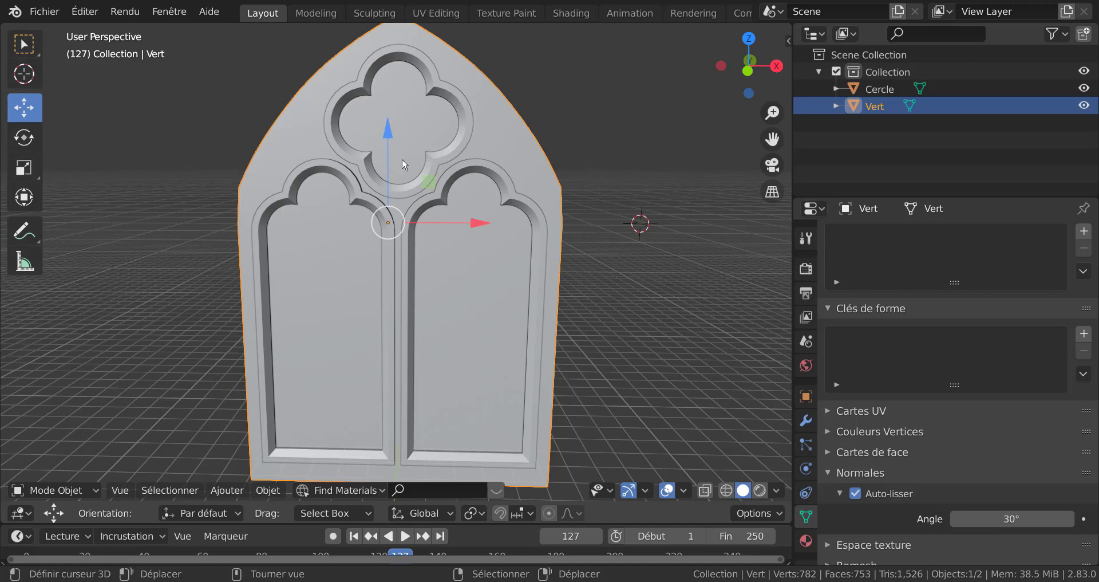
{"action": "key", "text": "Tab"}
{"action": "middle_click_drag", "start_coordinate": [503, 268], "coordinate": [456, 280]}
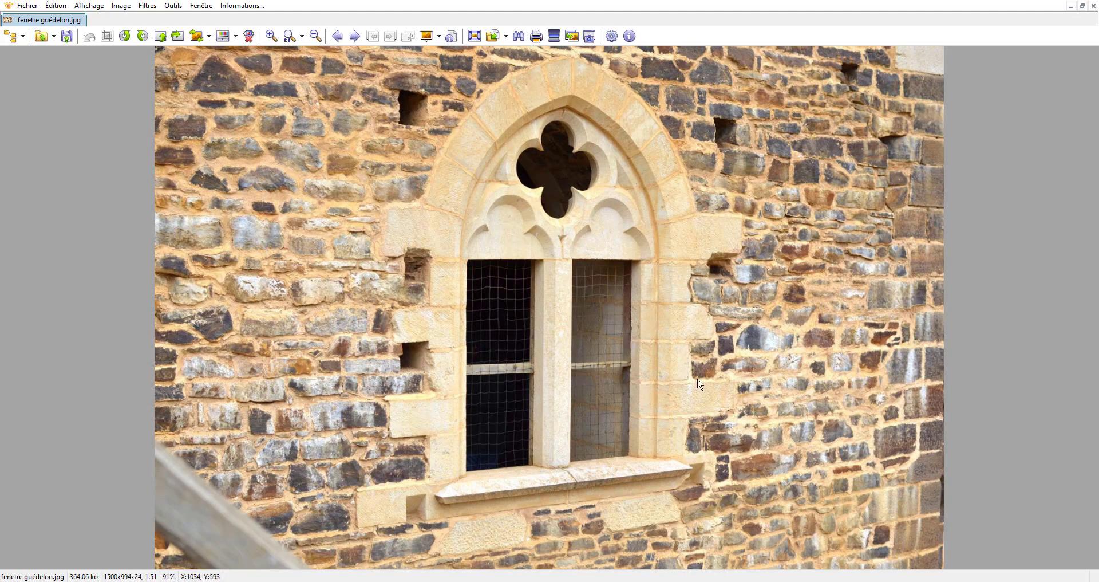
{"action": "mouse_move", "coordinate": [828, 581]}
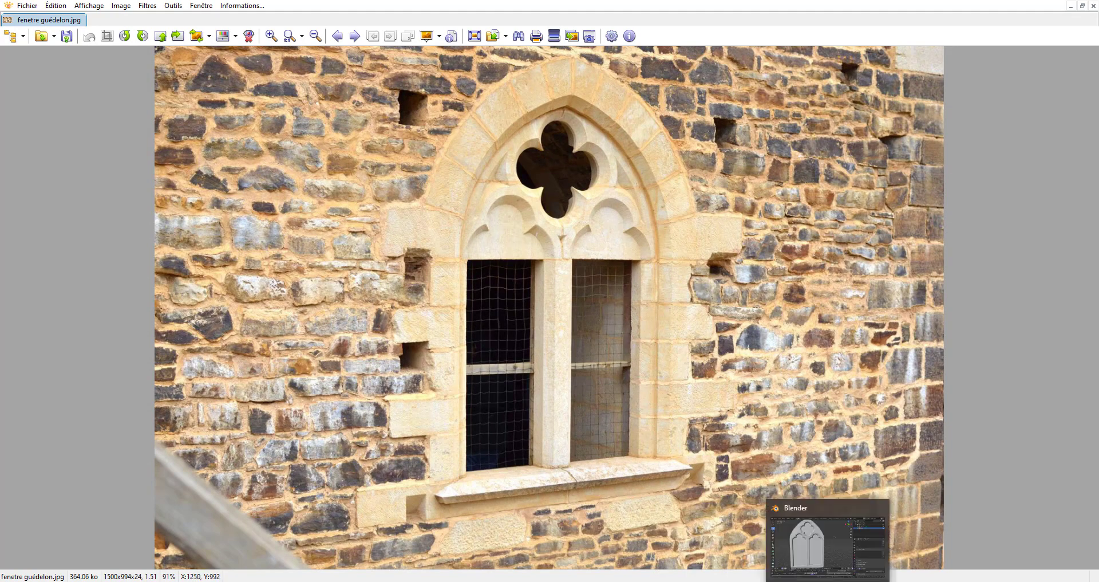
{"action": "left_click", "coordinate": [828, 544]}
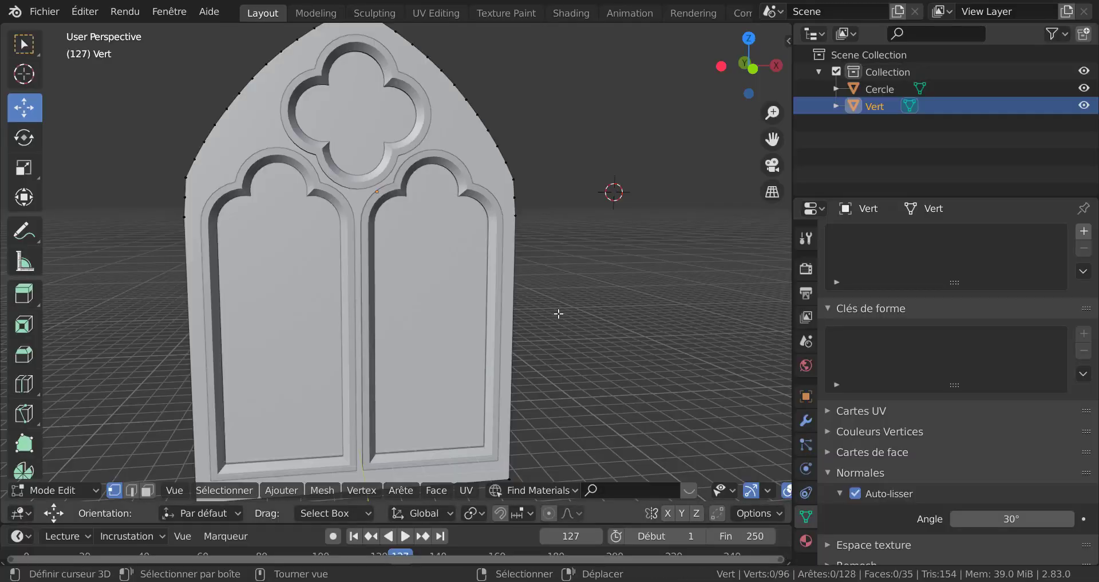
Step: From the front view, knife-cut the arch panel horizontally between the lowest curve vertices on both sides, where the arch meets the straight jambs
{"action": "key", "text": "KP_1"}
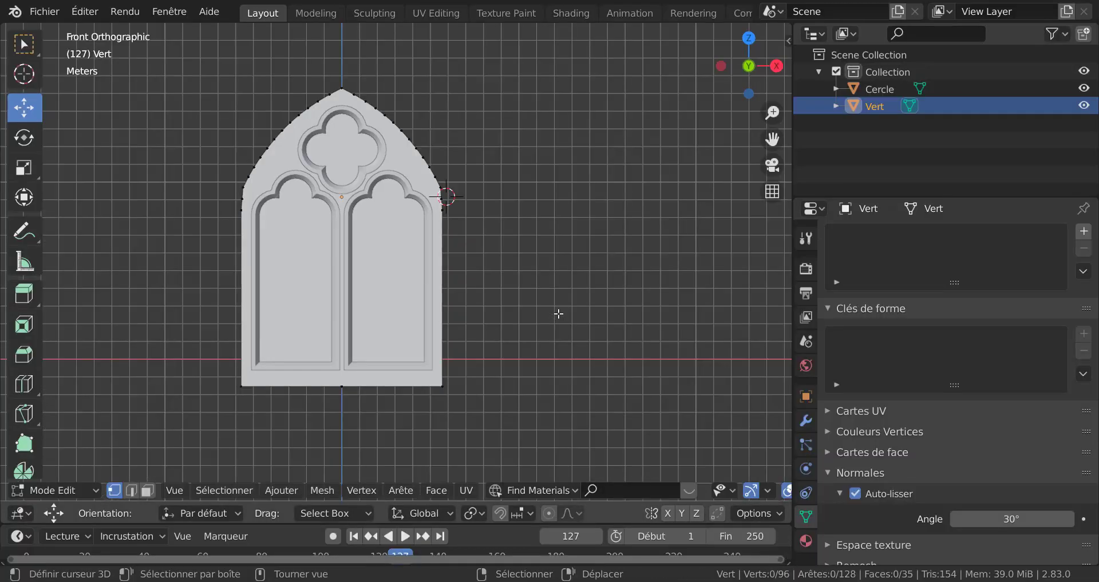
{"action": "middle_click_drag", "start_coordinate": [559, 313], "coordinate": [597, 295], "text": "shift"}
{"action": "scroll", "coordinate": [460, 305], "scroll_direction": "up", "scroll_amount": 2}
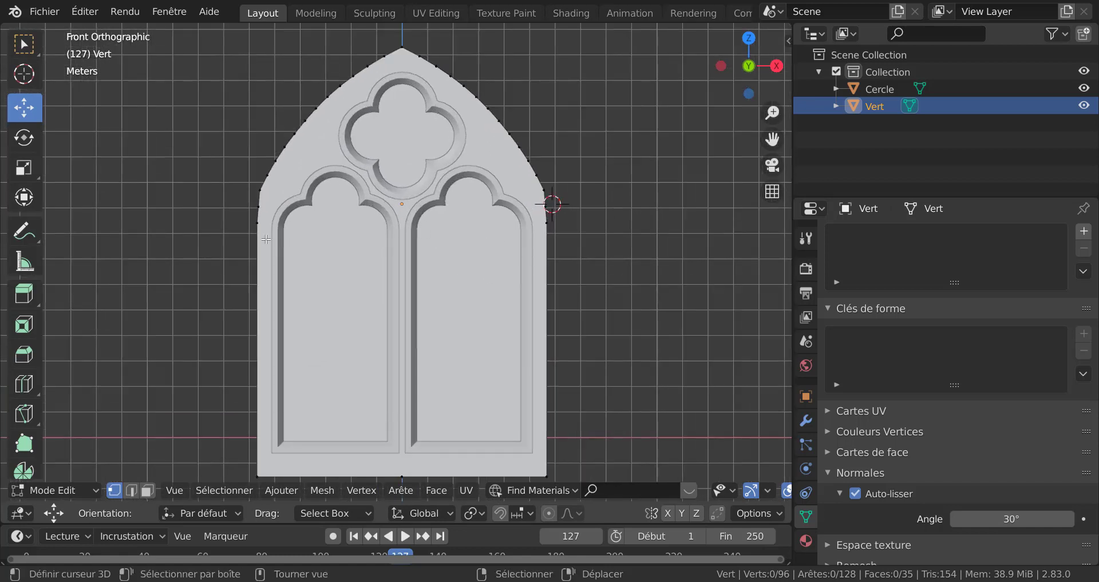
{"action": "scroll", "coordinate": [302, 253], "scroll_direction": "up", "scroll_amount": 1}
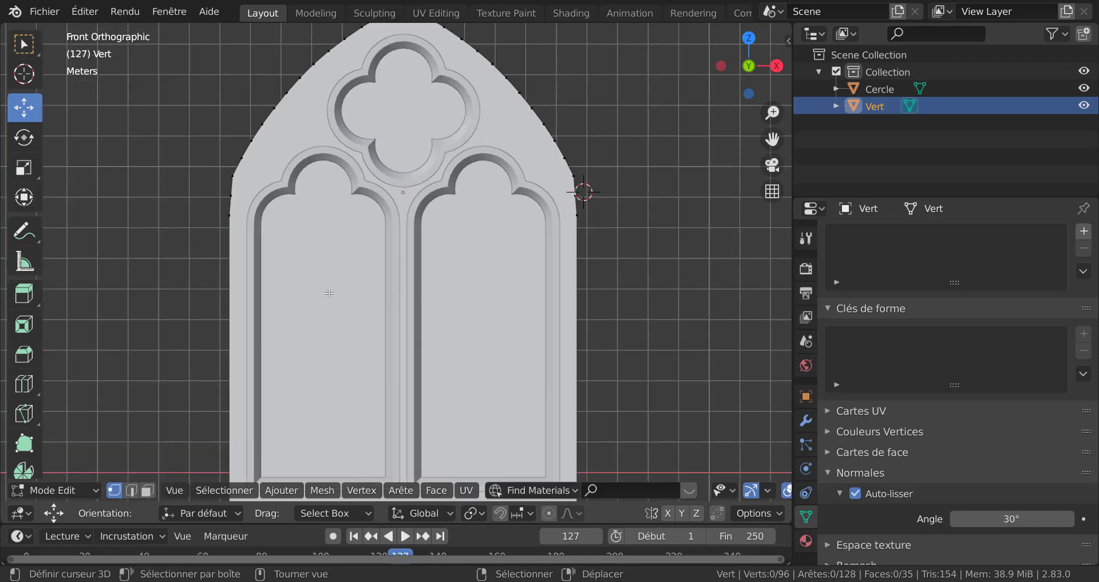
{"action": "key", "text": "k"}
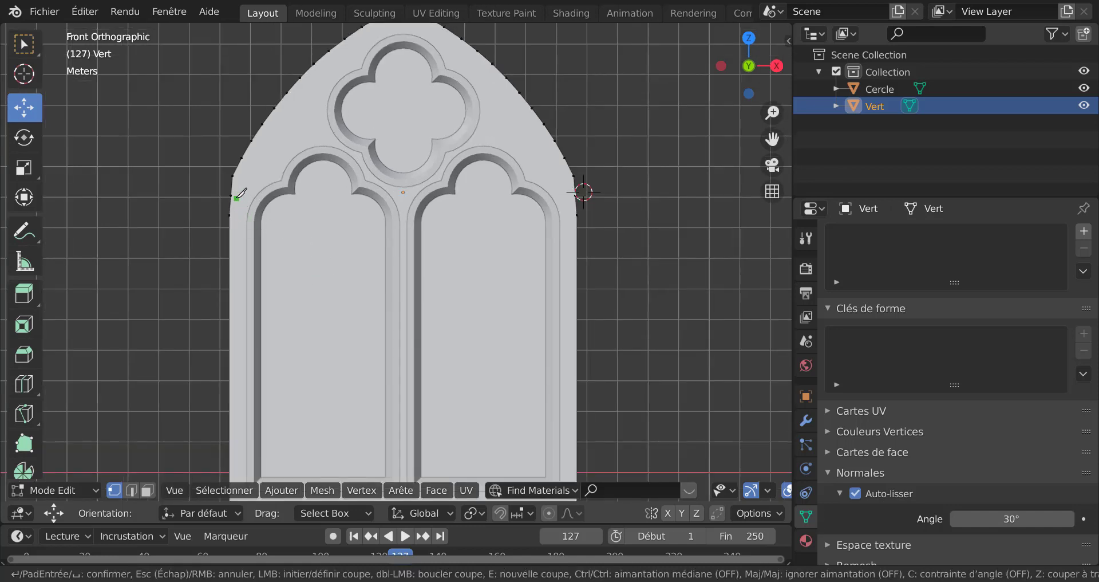
{"action": "left_click", "coordinate": [230, 215]}
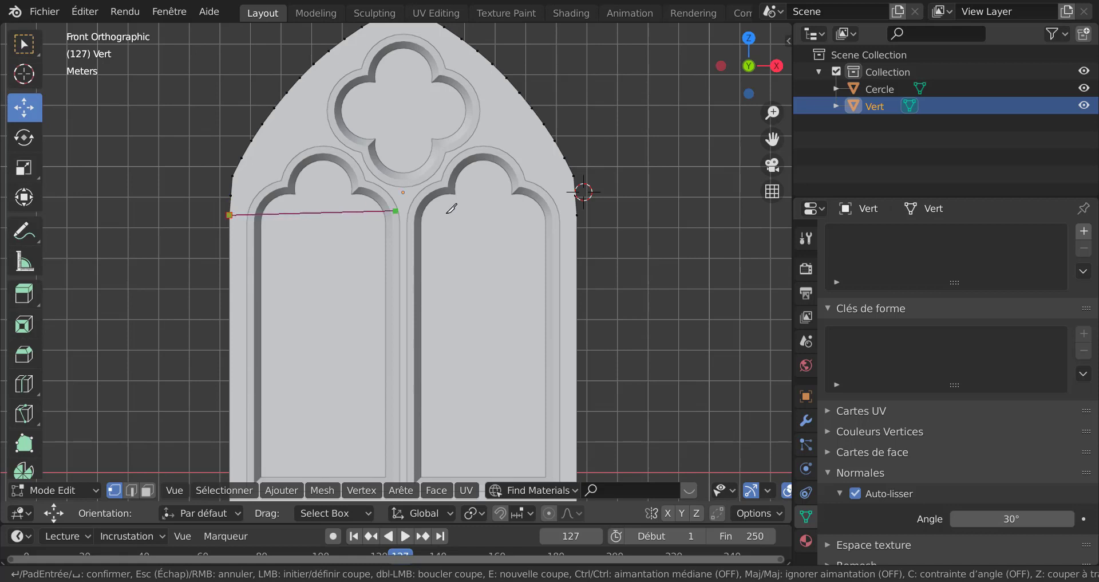
{"action": "left_click", "coordinate": [576, 214]}
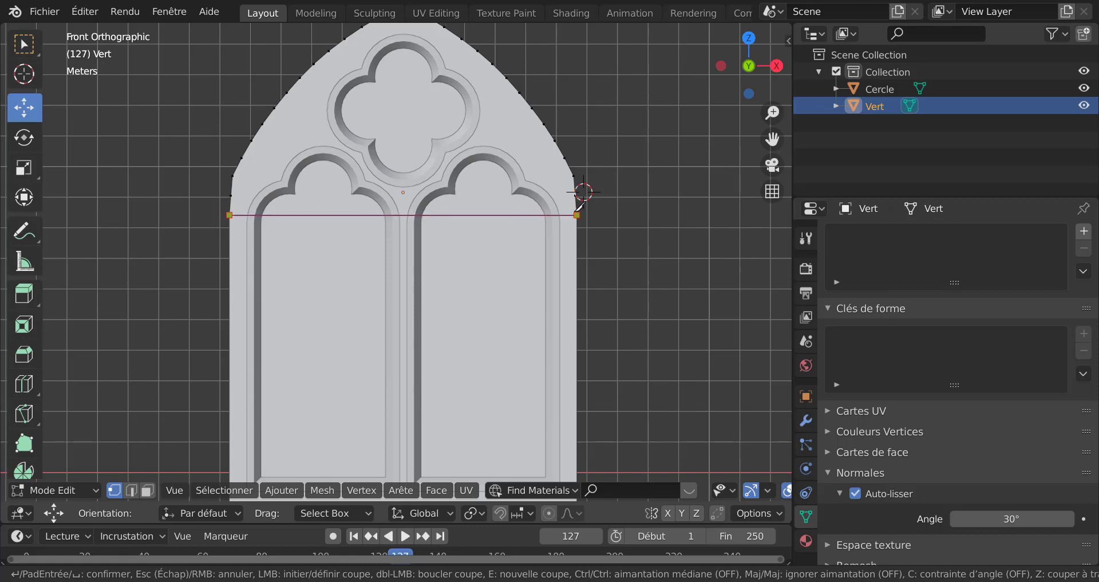
{"action": "left_click", "coordinate": [575, 211]}
{"action": "key", "text": "Return"}
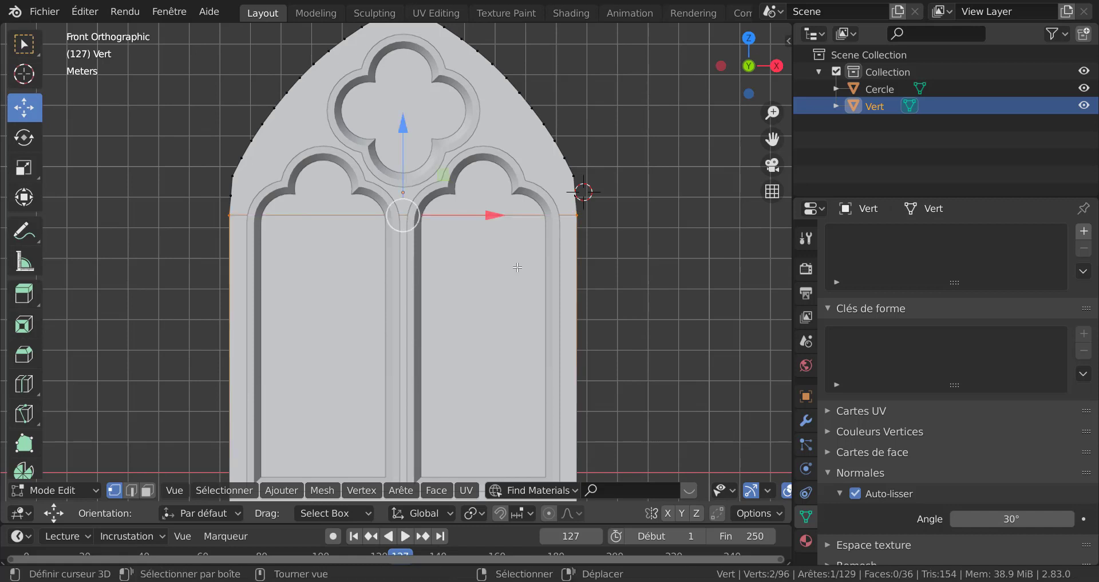
Step: In the Cercle tracery mesh, duplicate the innermost edge loops of both lancet openings in place
{"action": "scroll", "coordinate": [522, 274], "scroll_direction": "down", "scroll_amount": 2}
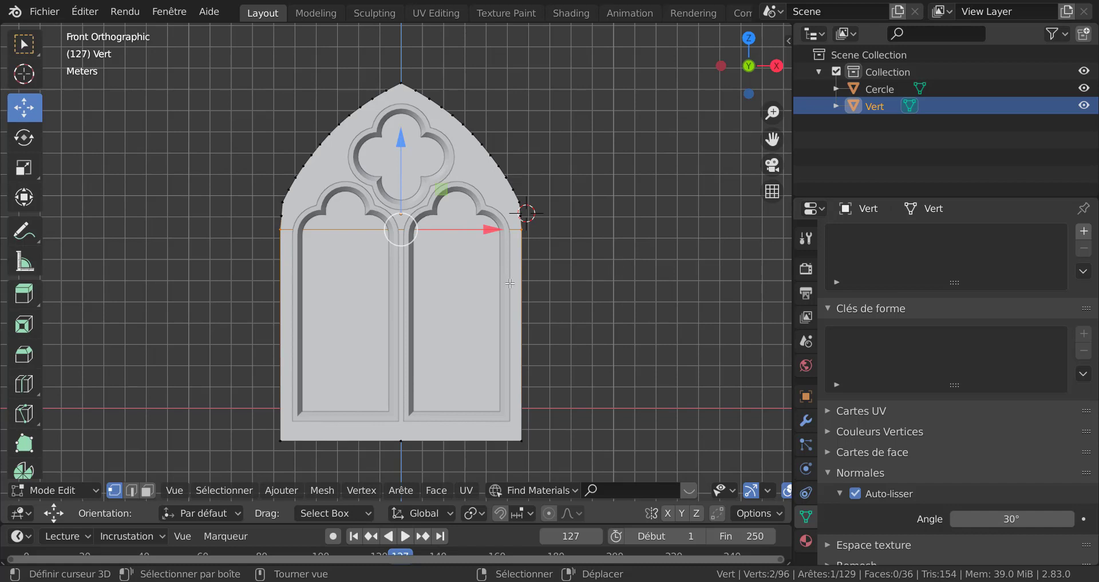
{"action": "key", "text": "Tab"}
{"action": "left_click", "coordinate": [511, 265]}
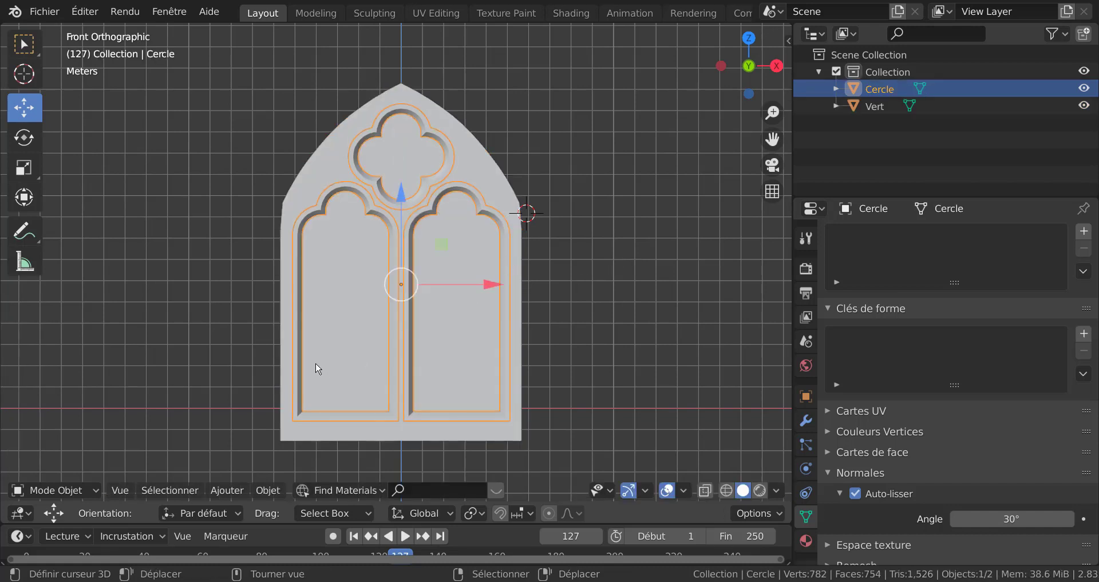
{"action": "key", "text": "Tab"}
{"action": "scroll", "coordinate": [601, 319], "scroll_direction": "up", "scroll_amount": 2}
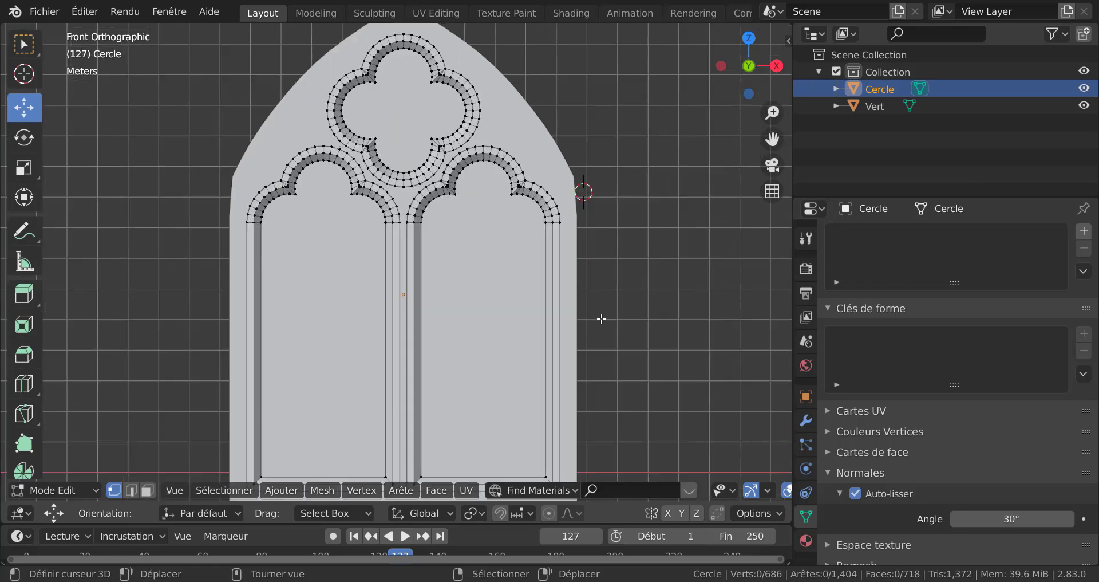
{"action": "left_click", "coordinate": [547, 287], "text": "alt"}
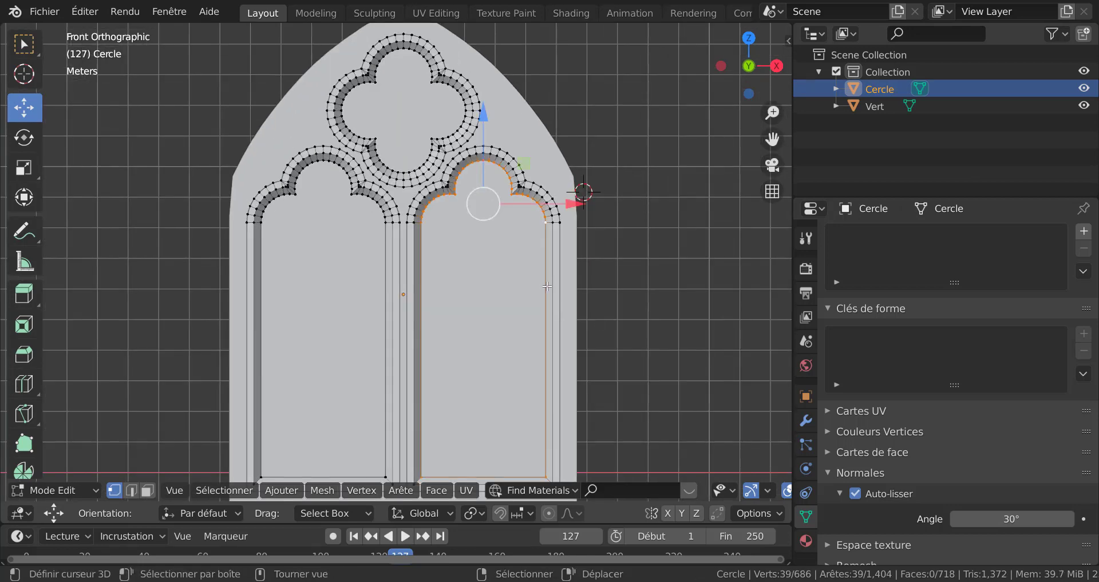
{"action": "left_click", "coordinate": [348, 287], "text": "alt+shift"}
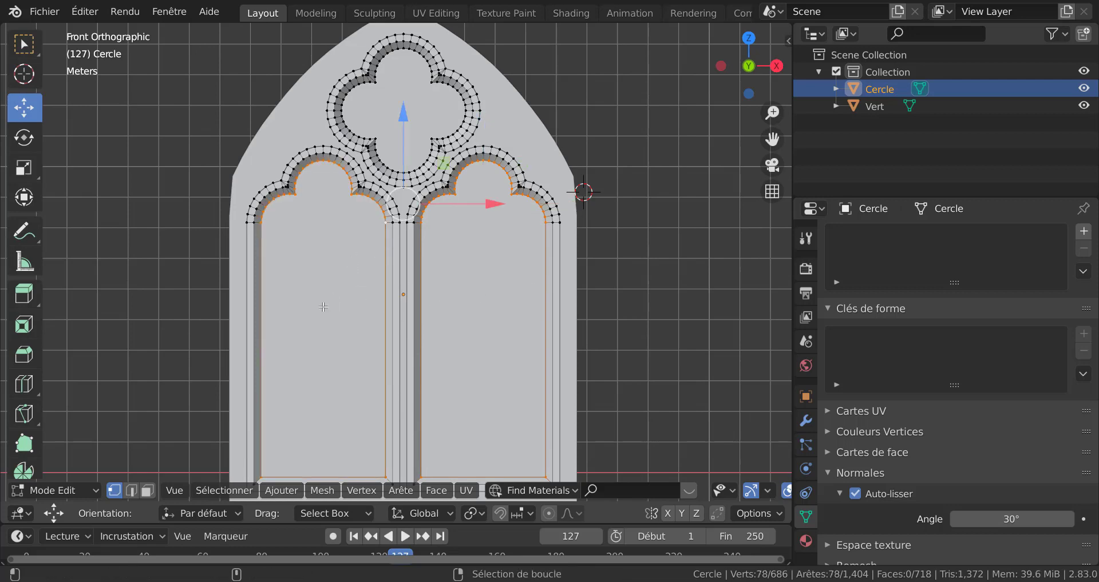
{"action": "scroll", "coordinate": [662, 260], "scroll_direction": "down", "scroll_amount": 2}
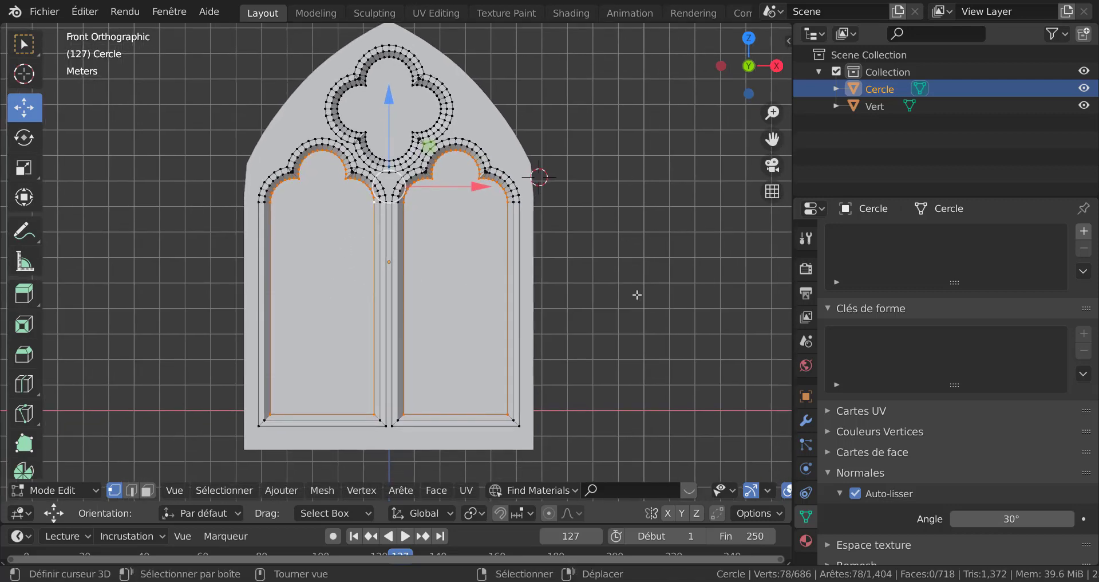
{"action": "middle_click_drag", "start_coordinate": [635, 302], "coordinate": [595, 322]}
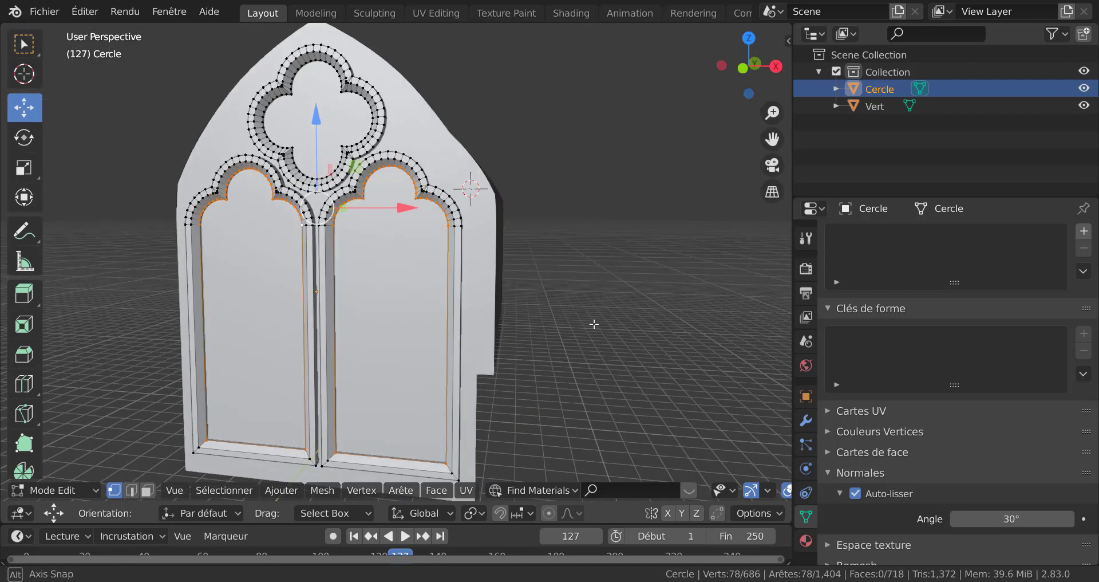
{"action": "key", "text": "shift+d"}
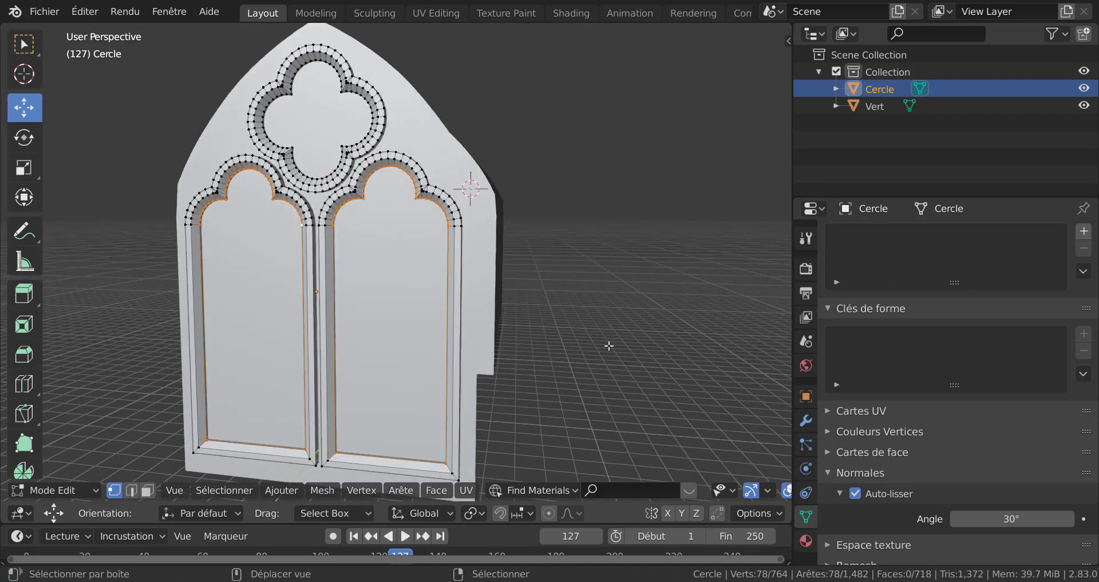
{"action": "right_click", "coordinate": [608, 346]}
Step: Move the duplicated lancet outlines along the Y axis so they stand clear in front of the window
{"action": "scroll", "coordinate": [596, 315], "scroll_direction": "down", "scroll_amount": 1}
{"action": "scroll", "coordinate": [596, 315], "scroll_direction": "down", "scroll_amount": 1}
{"action": "middle_click_drag", "start_coordinate": [578, 286], "coordinate": [547, 311]}
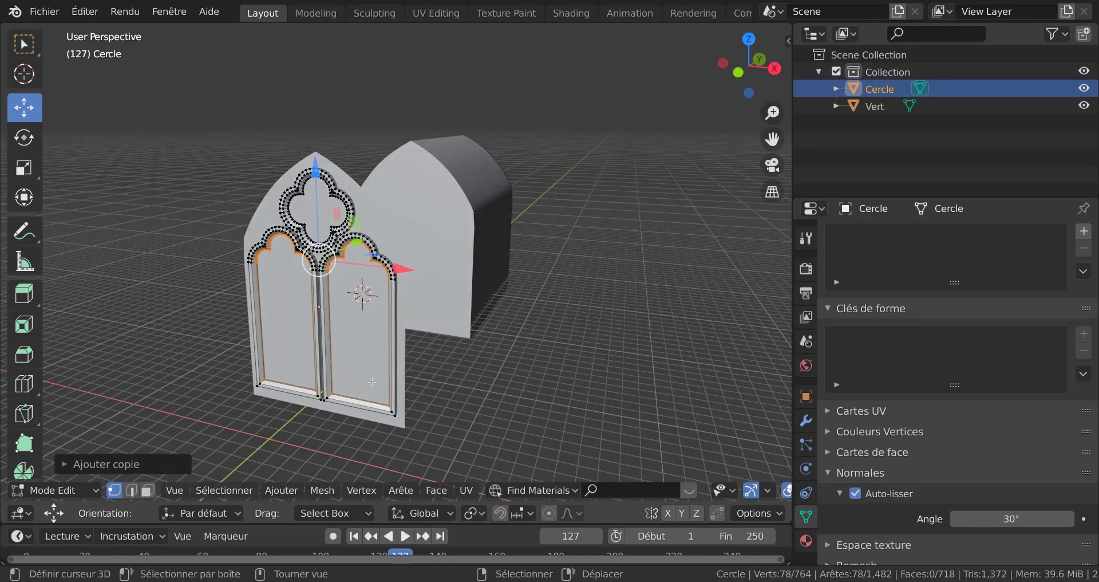
{"action": "middle_click_drag", "start_coordinate": [425, 242], "coordinate": [418, 243]}
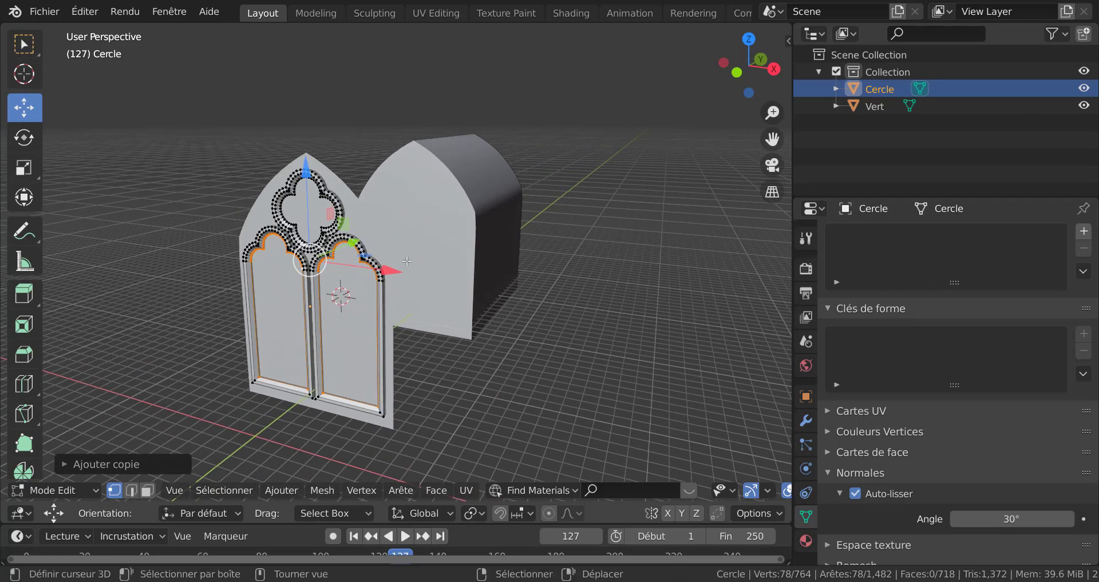
{"action": "middle_click_drag", "start_coordinate": [368, 269], "coordinate": [351, 248]}
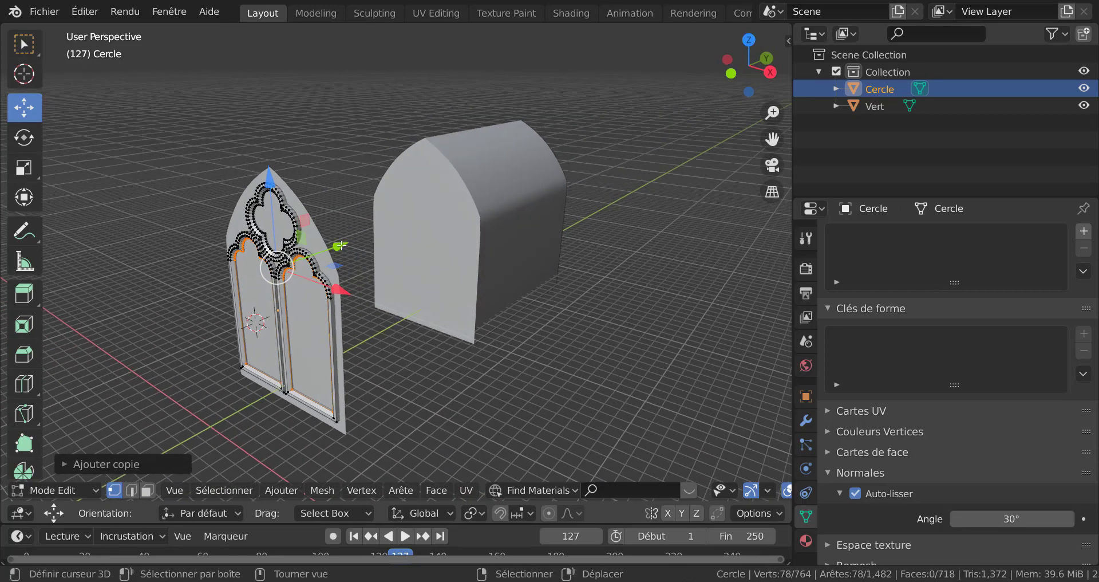
{"action": "key", "text": "g"}
{"action": "key", "text": "x"}
{"action": "left_click", "coordinate": [299, 271]}
{"action": "middle_click_drag", "start_coordinate": [338, 311], "coordinate": [576, 282]}
{"action": "scroll", "coordinate": [576, 282], "scroll_direction": "up", "scroll_amount": 3}
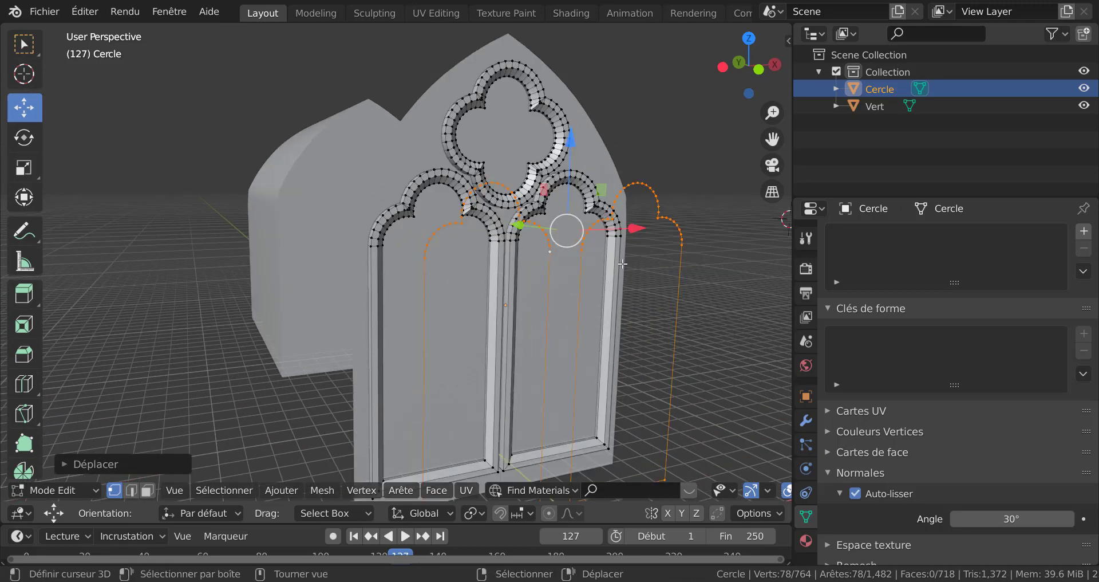
Step: On each copied lancet outline, join the two vertices where the arch meets the jambs with a horizontal edge
{"action": "left_click", "coordinate": [683, 248]}
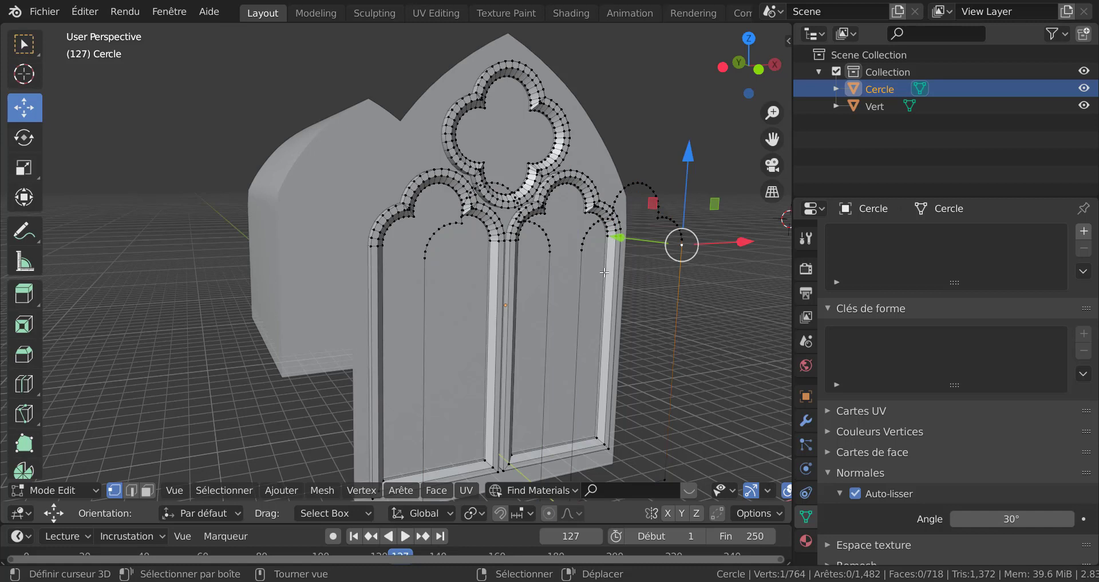
{"action": "left_click", "coordinate": [580, 254], "text": "shift"}
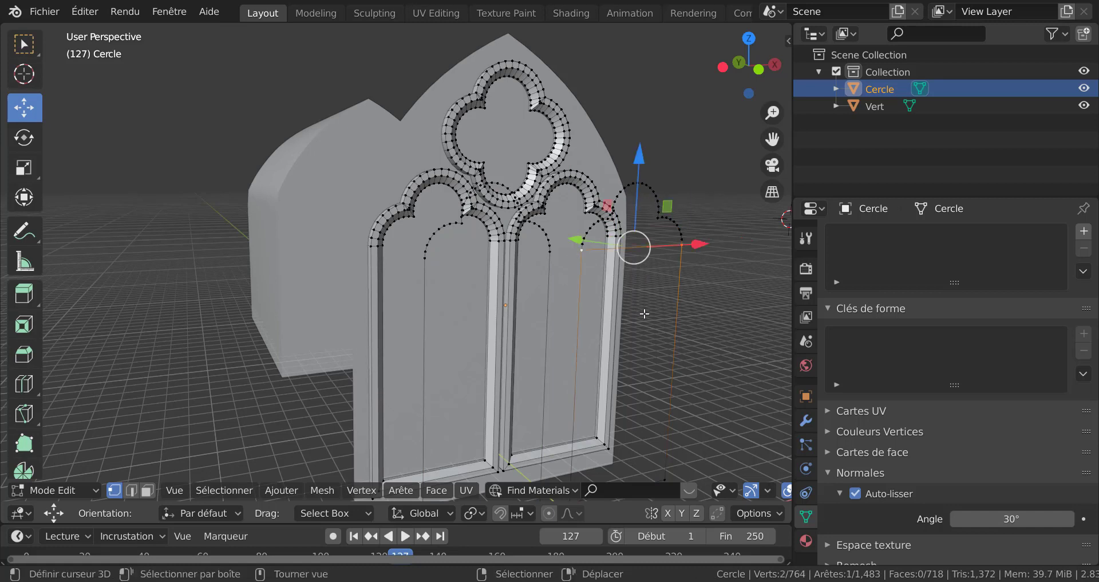
{"action": "right_click", "coordinate": [644, 313], "text": "shift"}
{"action": "scroll", "coordinate": [506, 262], "scroll_direction": "up", "scroll_amount": 2}
{"action": "middle_click_drag", "start_coordinate": [511, 265], "coordinate": [584, 284]}
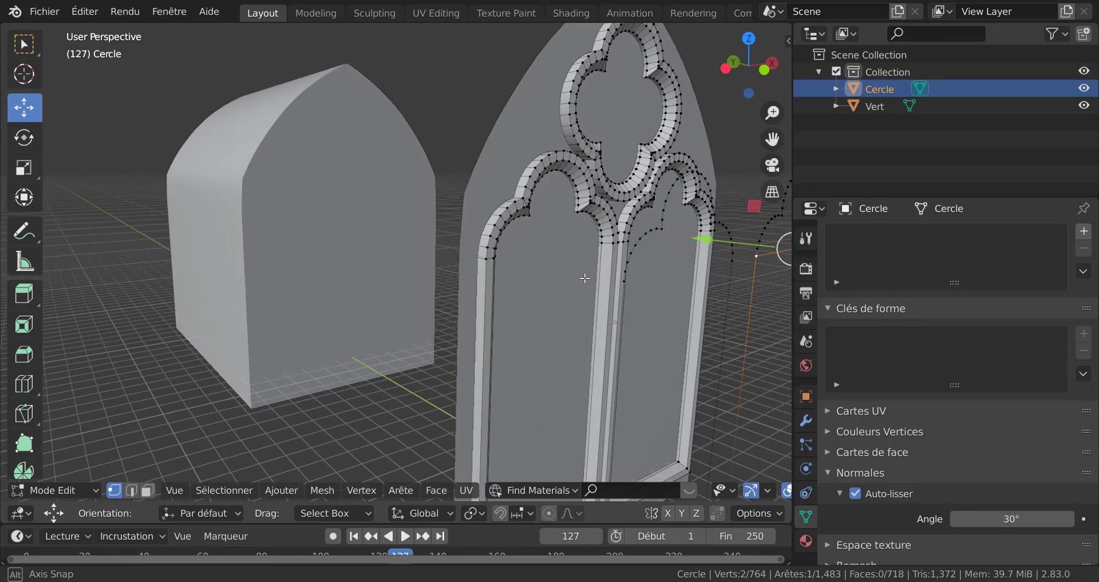
{"action": "middle_click_drag", "start_coordinate": [683, 291], "coordinate": [548, 293], "text": "shift"}
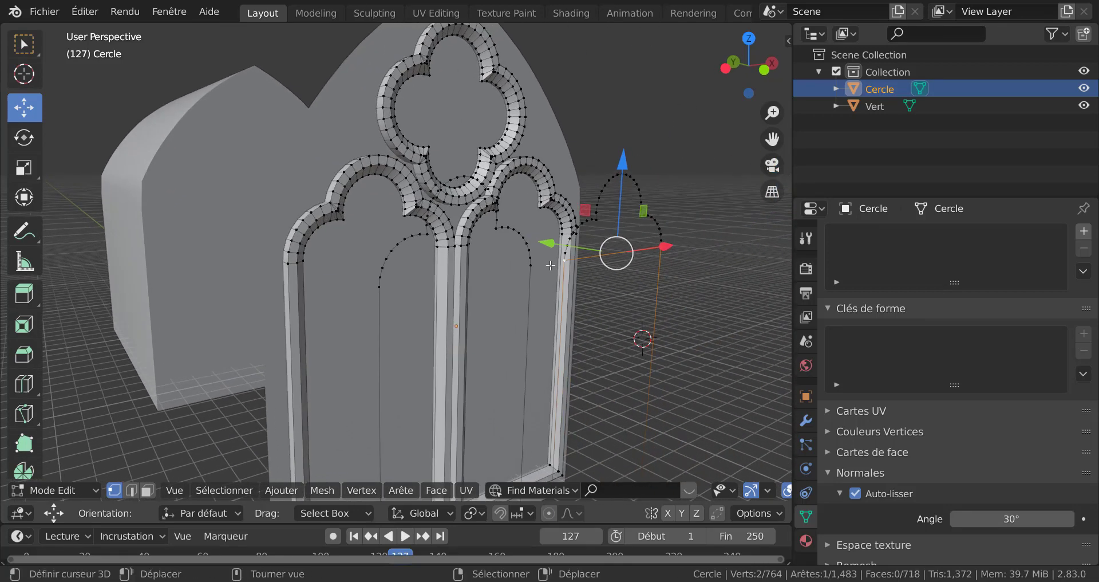
{"action": "right_click", "coordinate": [531, 268]}
{"action": "right_click", "coordinate": [379, 287], "text": "shift"}
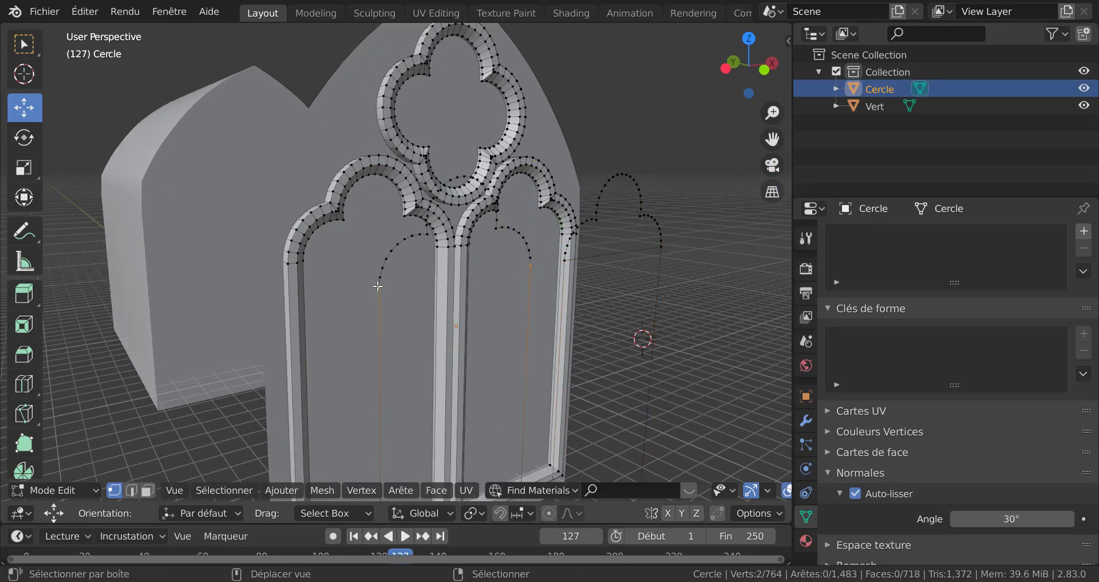
{"action": "left_click", "coordinate": [515, 321]}
{"action": "scroll", "coordinate": [519, 321], "scroll_direction": "down", "scroll_amount": 3}
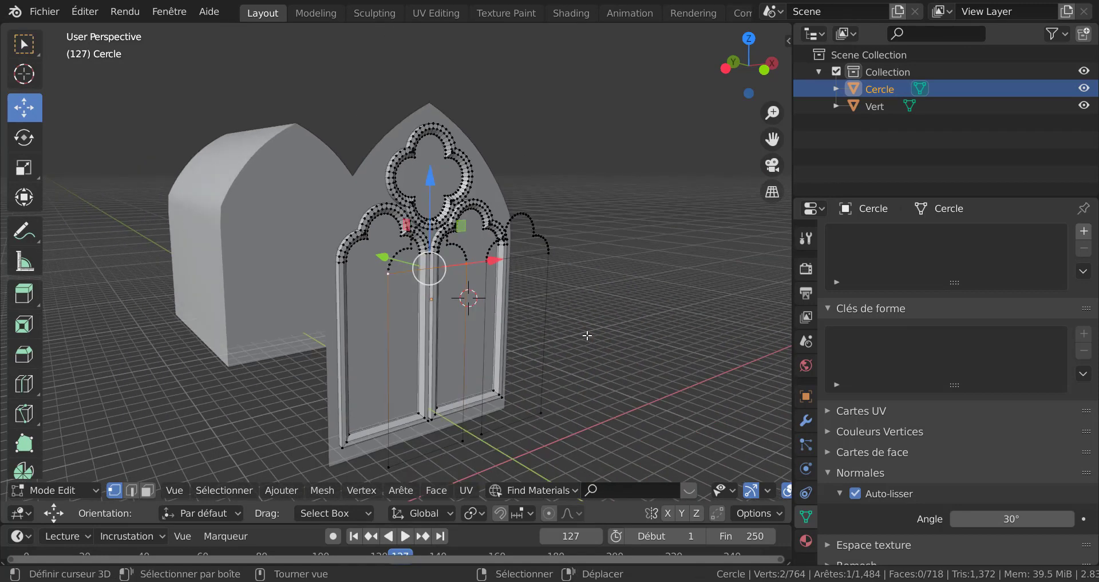
Step: Select both copied lancet outlines with all their linked geometry, separate them into their own object and return to Object Mode
{"action": "key", "text": "ctrl+l"}
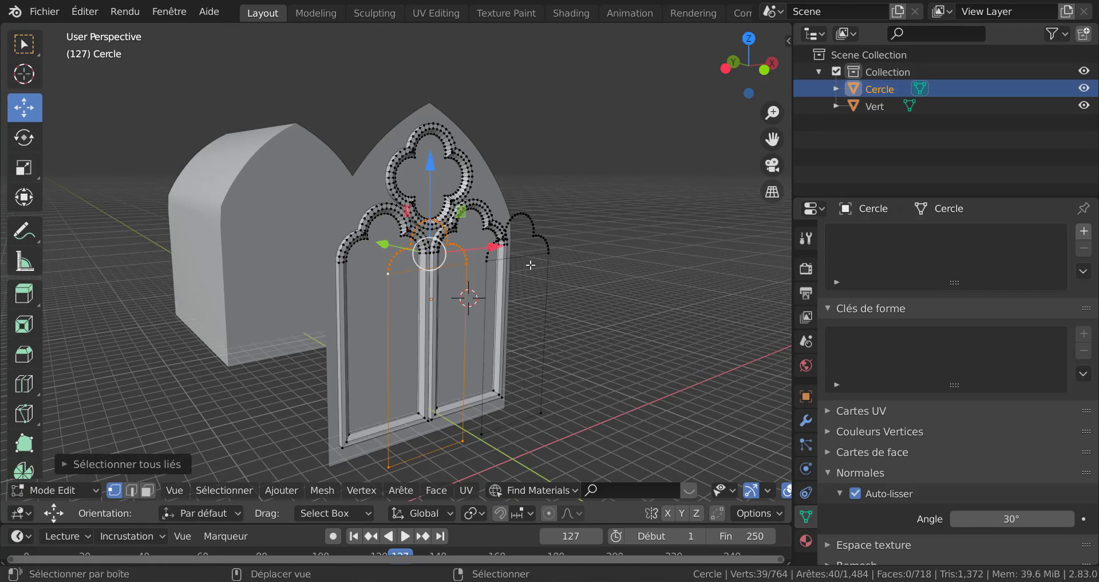
{"action": "left_click", "coordinate": [532, 223], "text": "shift"}
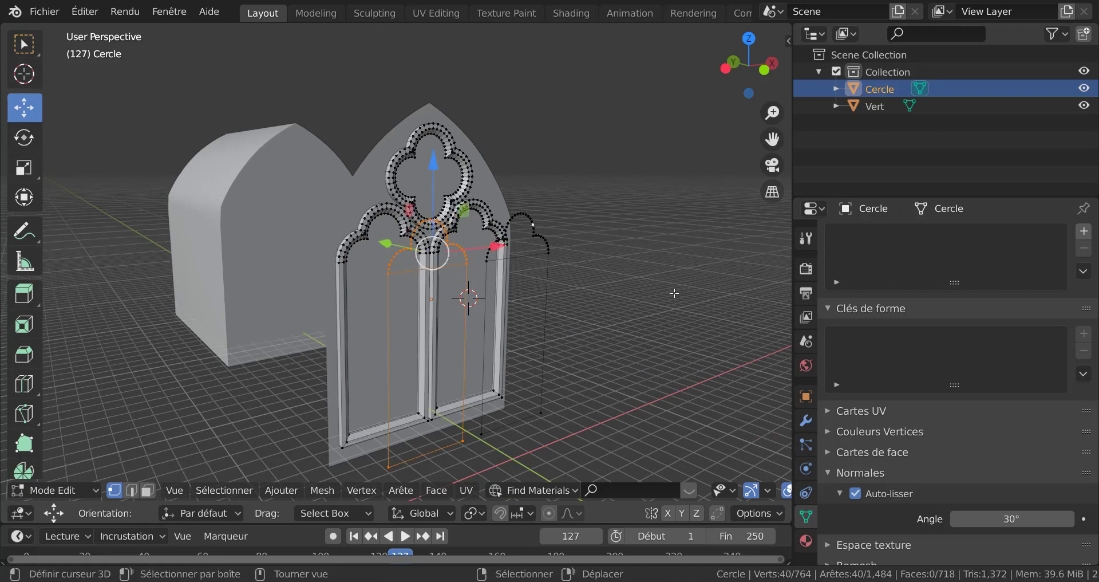
{"action": "key", "text": "ctrl+l"}
{"action": "key", "text": "p"}
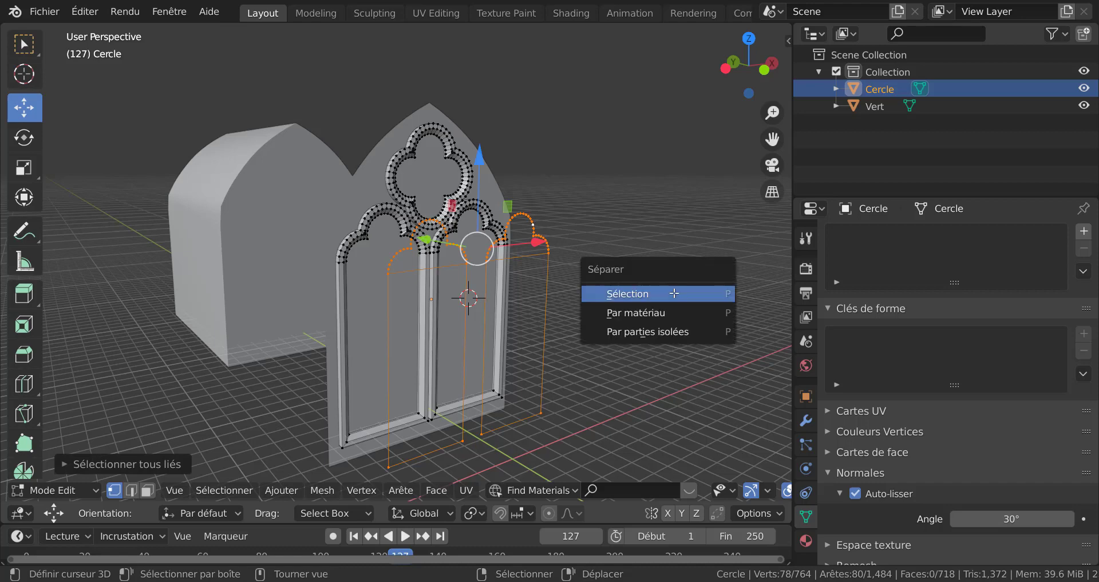
{"action": "left_click", "coordinate": [674, 294]}
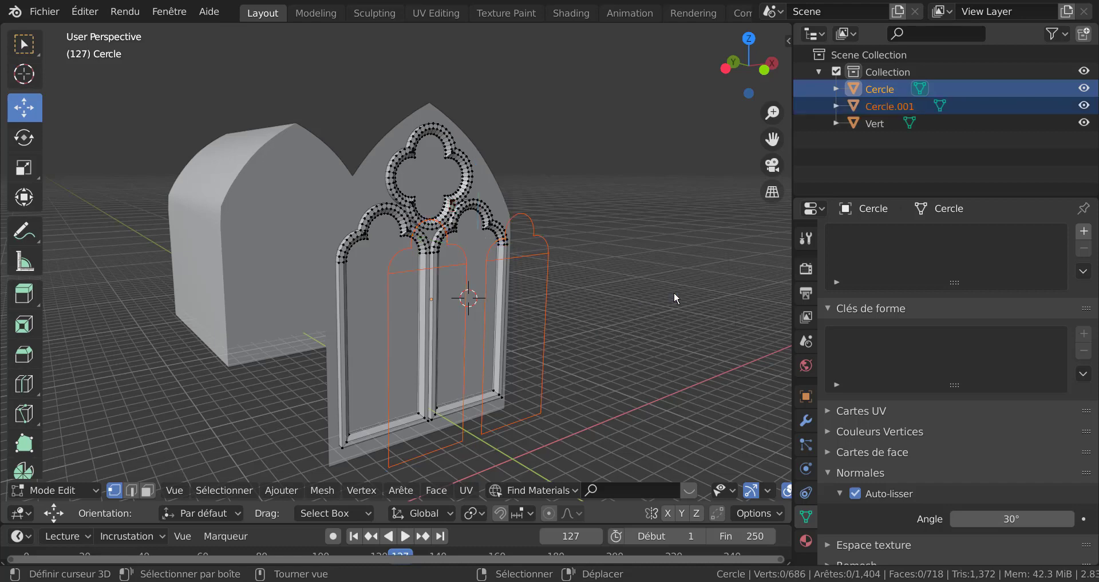
{"action": "key", "text": "Tab"}
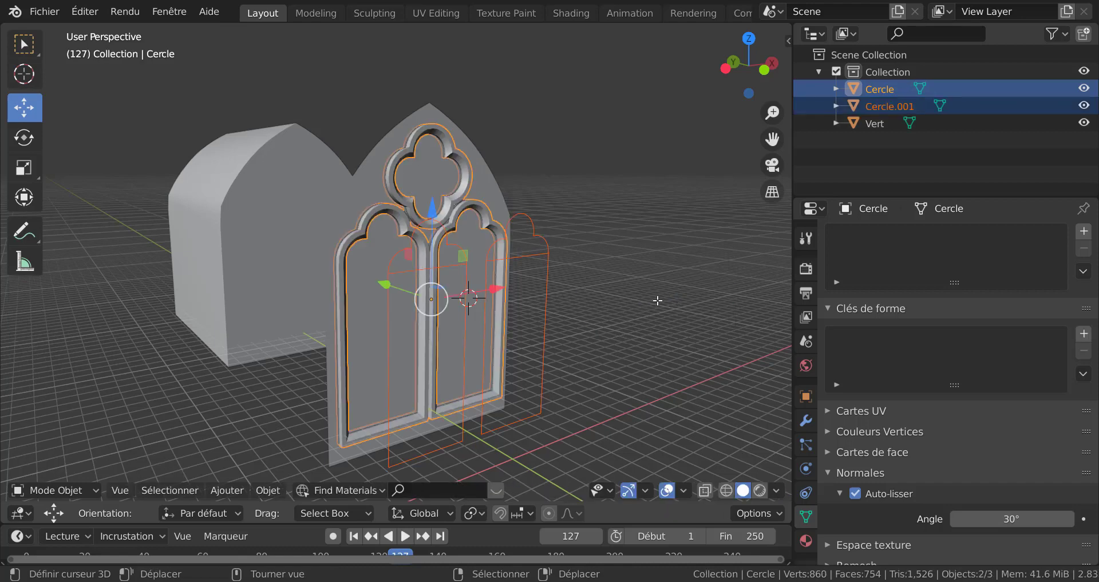
Step: Select the separated lancet outlines object and isolate it in local view
{"action": "left_click", "coordinate": [547, 280]}
{"action": "middle_click_drag", "start_coordinate": [631, 263], "coordinate": [578, 283]}
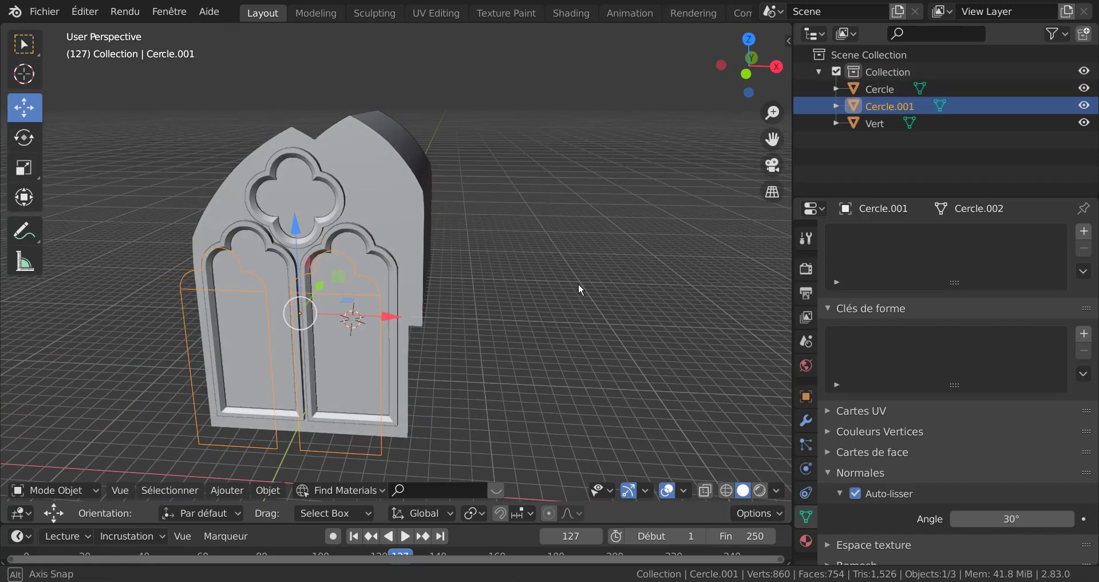
{"action": "key", "text": "Tab"}
{"action": "key", "text": "Tab"}
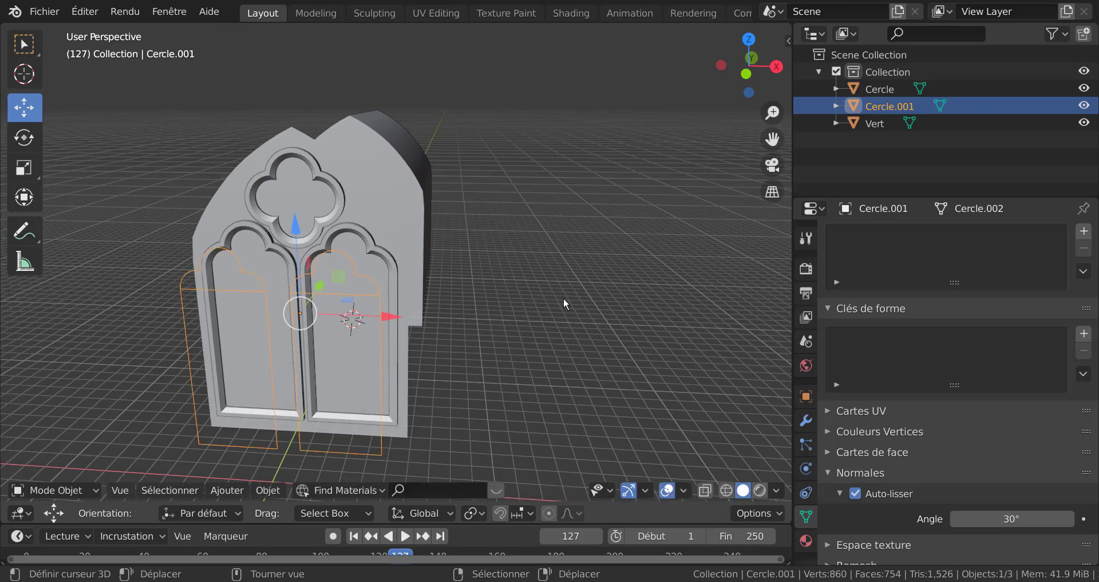
{"action": "key", "text": "KP_Divide"}
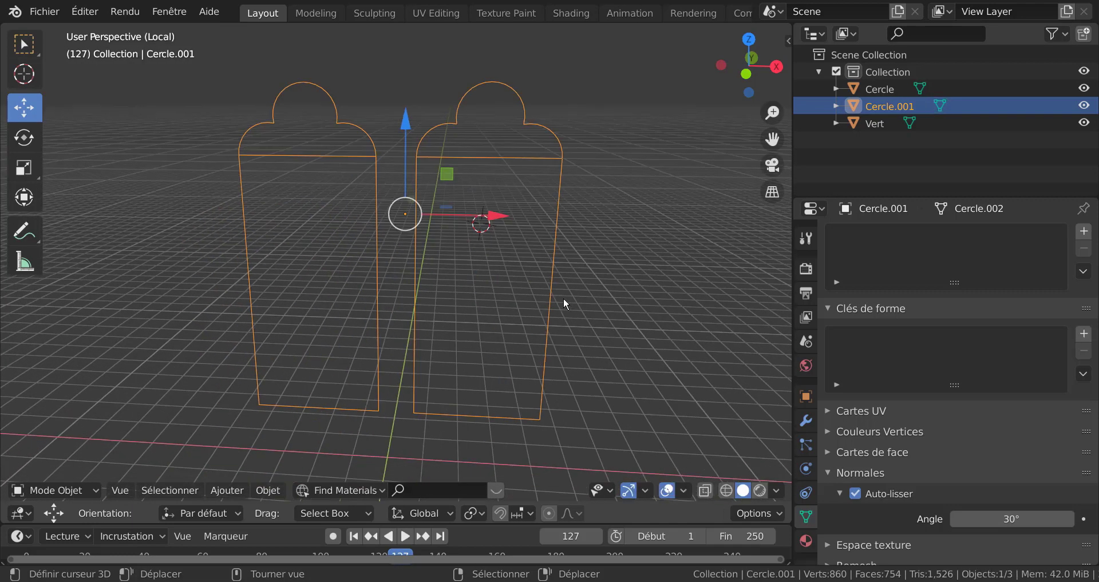
Step: Delete the trefoil arch vertices above the springing line on both outlines, keeping only the corner vertices of the two rectangles
{"action": "key", "text": "Tab"}
{"action": "middle_click_drag", "start_coordinate": [582, 238], "coordinate": [589, 301]}
{"action": "key", "text": "c"}
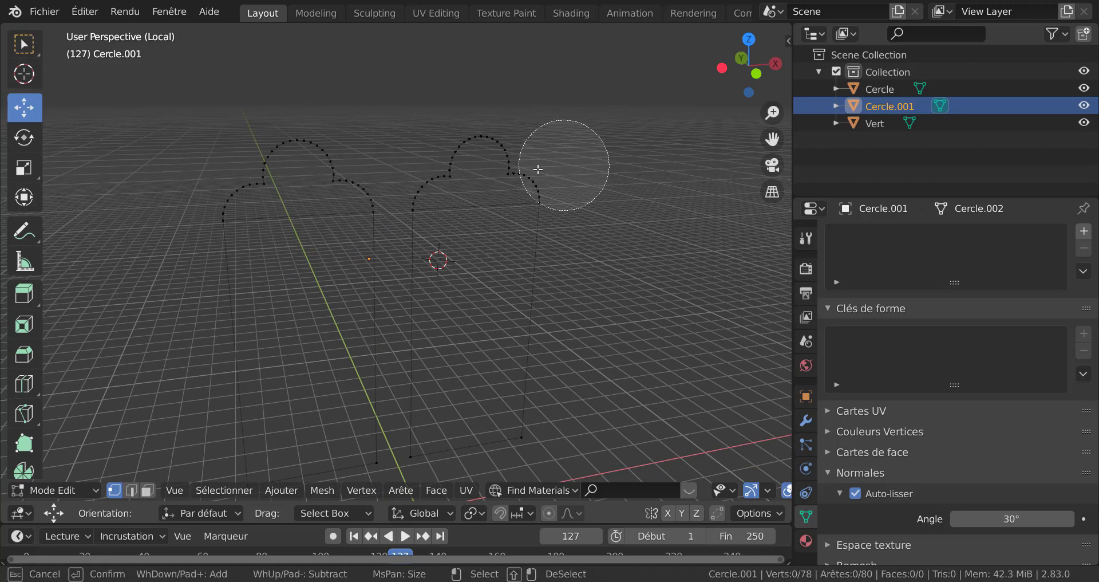
{"action": "mouse_move", "coordinate": [540, 147]}
{"action": "left_mouse_down"}
{"action": "mouse_move", "coordinate": [456, 127]}
{"action": "mouse_move", "coordinate": [428, 163]}
{"action": "mouse_move", "coordinate": [385, 149]}
{"action": "mouse_move", "coordinate": [354, 166]}
{"action": "mouse_move", "coordinate": [294, 153]}
{"action": "mouse_move", "coordinate": [225, 171]}
{"action": "mouse_move", "coordinate": [229, 144]}
{"action": "left_mouse_up"}
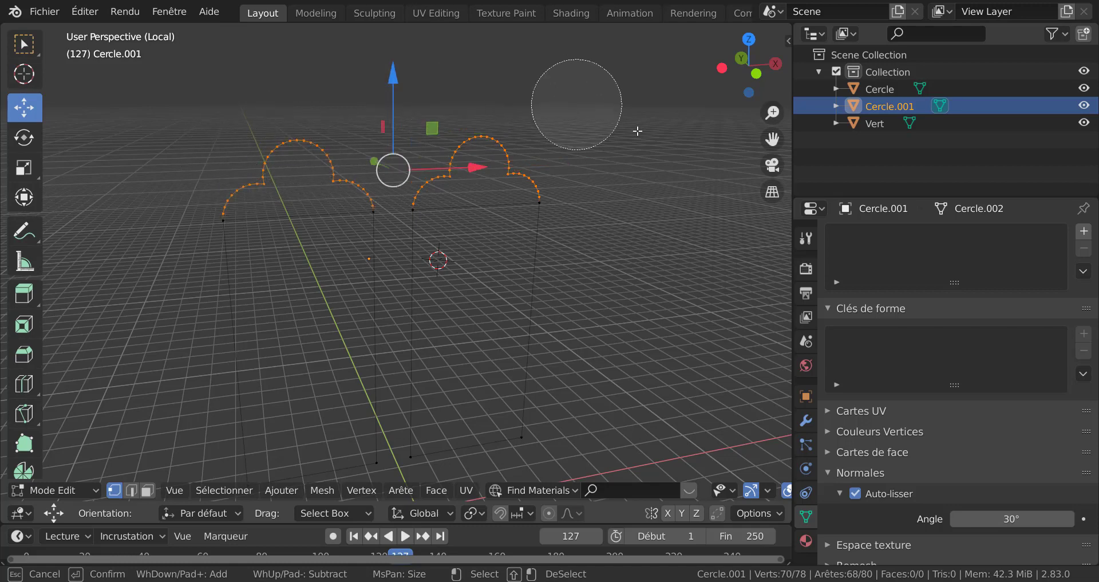
{"action": "right_click", "coordinate": [652, 147]}
{"action": "key", "text": "x"}
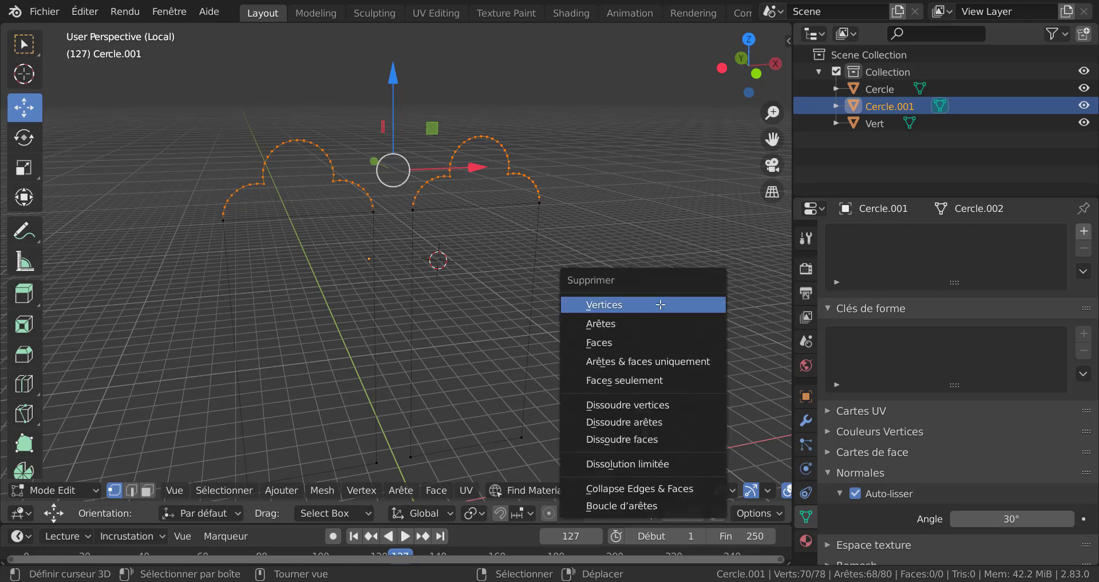
{"action": "left_click", "coordinate": [661, 303]}
Step: Fill each of the two remaining rectangular outlines with a face
{"action": "scroll", "coordinate": [657, 307], "scroll_direction": "down", "scroll_amount": 3}
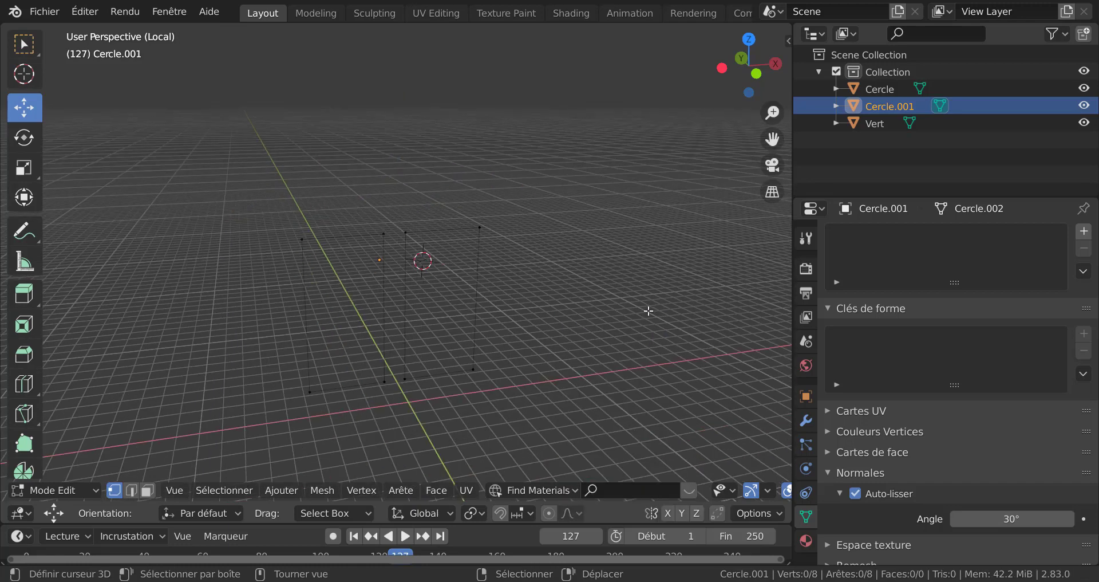
{"action": "left_click", "coordinate": [479, 231]}
{"action": "key", "text": "ctrl+l"}
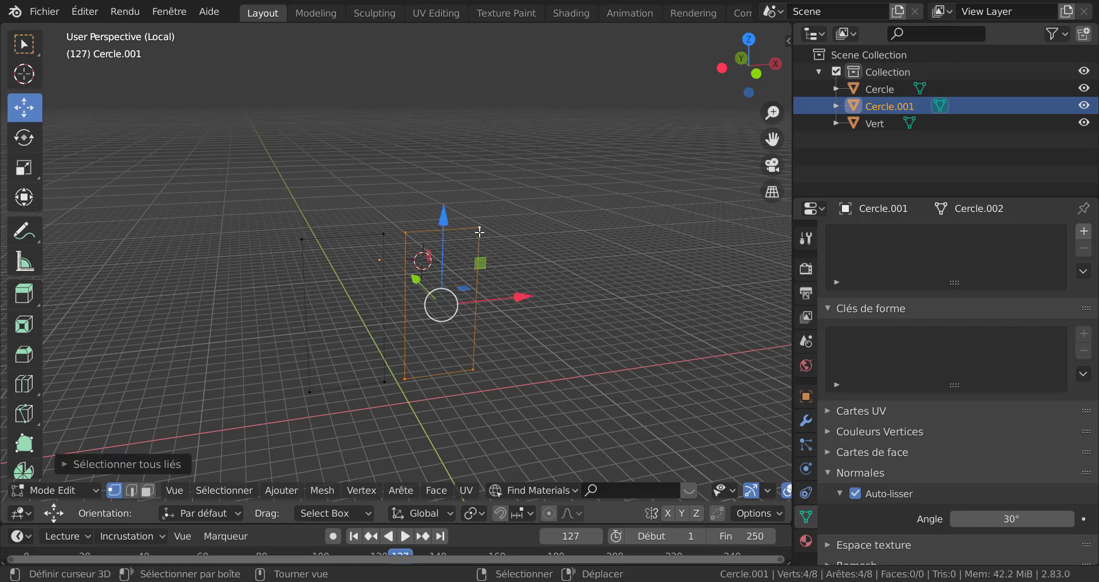
{"action": "key", "text": "f"}
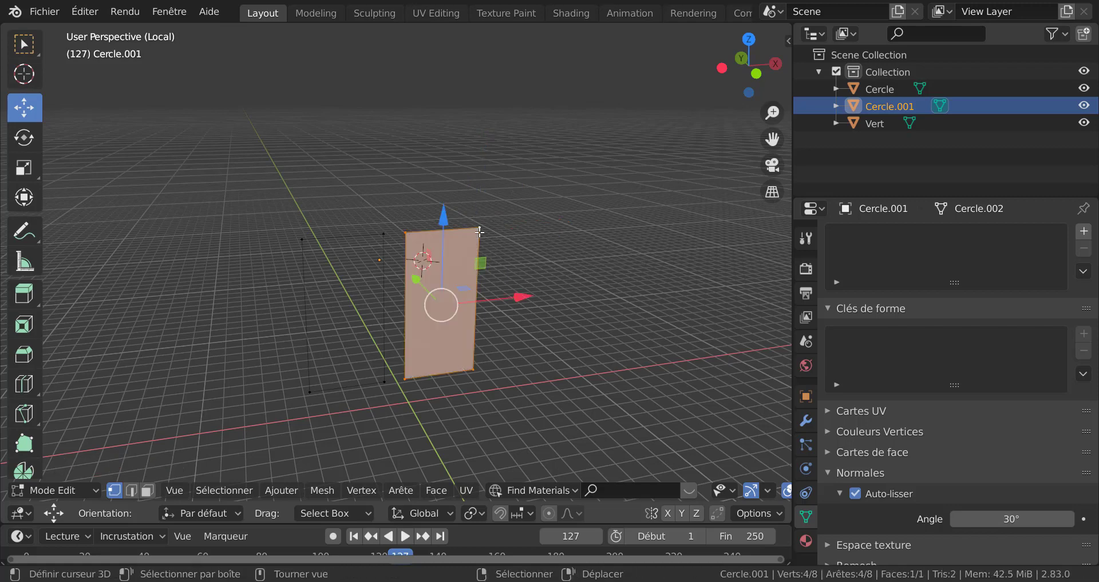
{"action": "left_click", "coordinate": [480, 232]}
{"action": "right_click", "coordinate": [381, 234]}
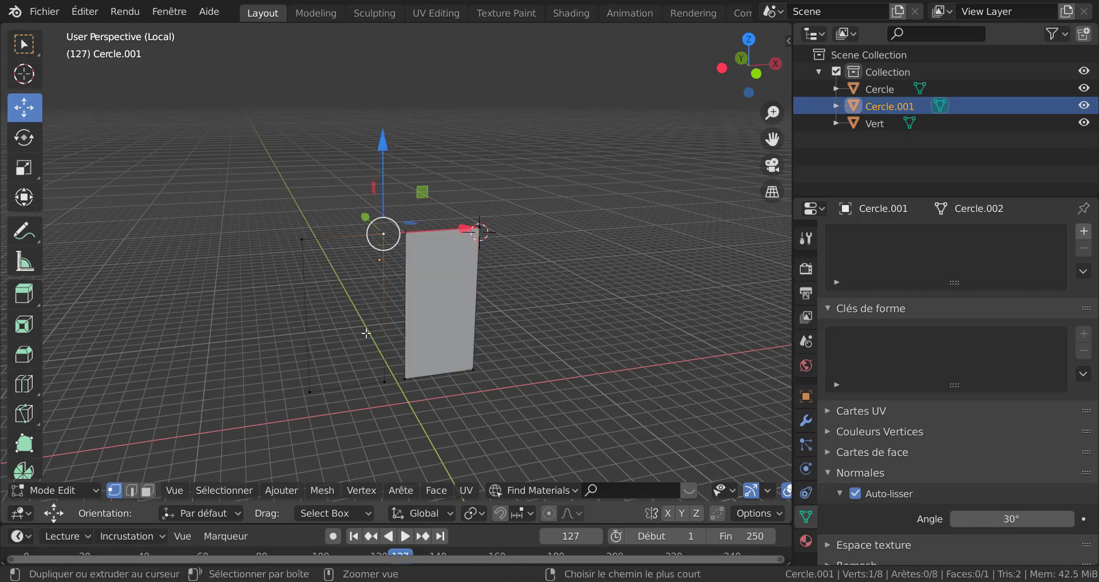
{"action": "key", "text": "ctrl+l"}
{"action": "key", "text": "f"}
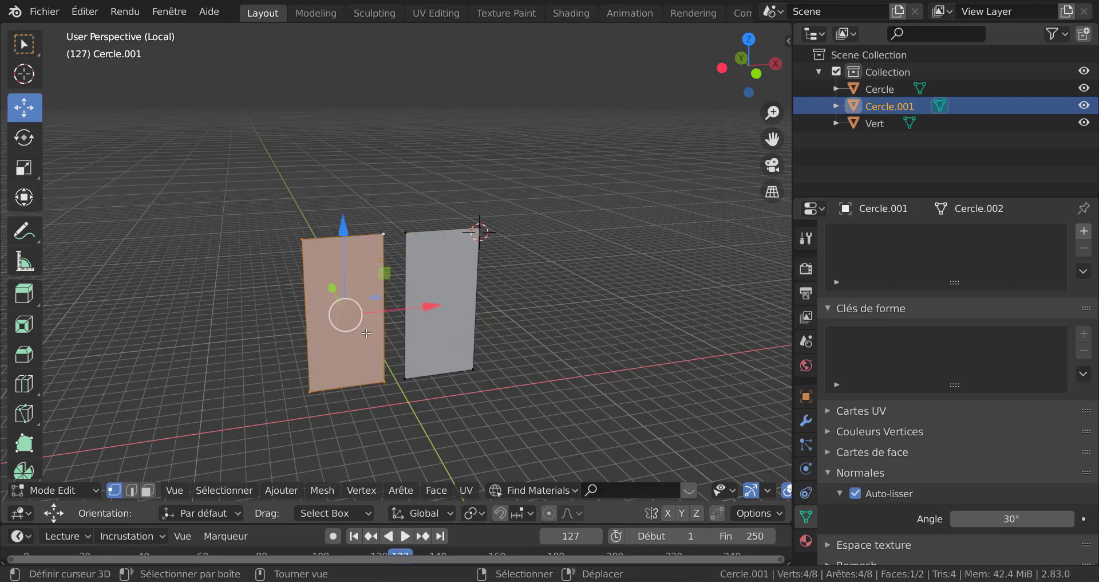
Step: Select both rectangular faces and extrude them along their normal into two solid blocks
{"action": "left_click", "coordinate": [366, 333]}
{"action": "key", "text": "a"}
{"action": "middle_click_drag", "start_coordinate": [707, 320], "coordinate": [541, 330]}
{"action": "key", "text": "e"}
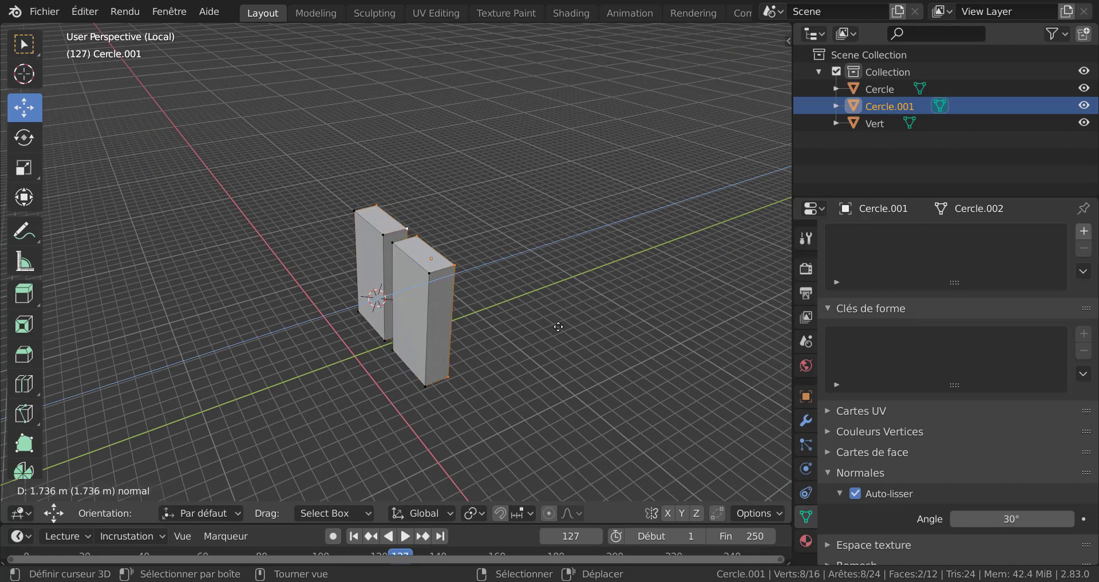
{"action": "key", "text": "z"}
{"action": "key", "text": "z"}
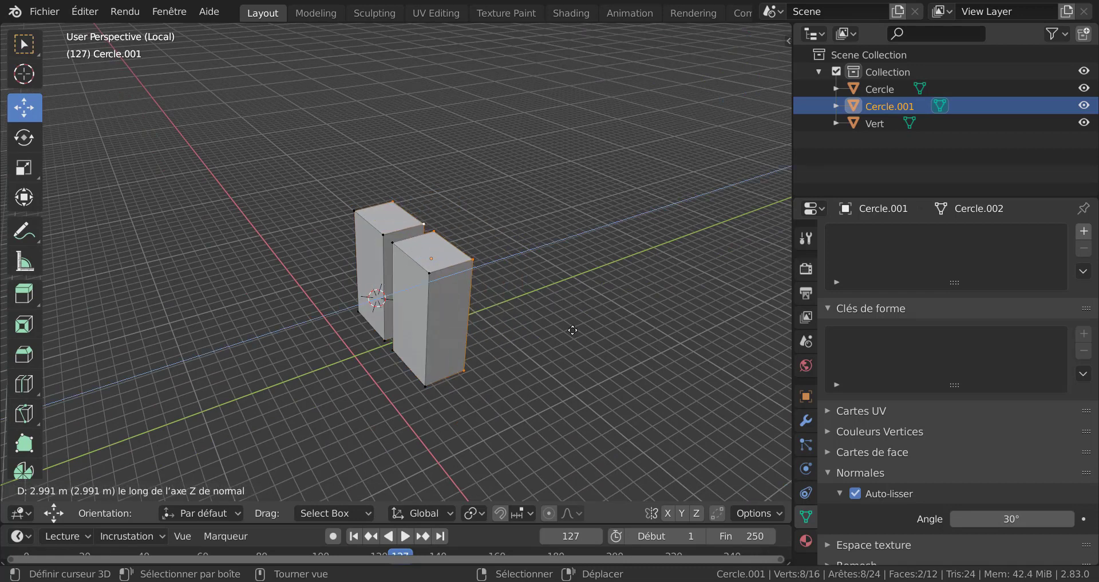
{"action": "left_click", "coordinate": [550, 323]}
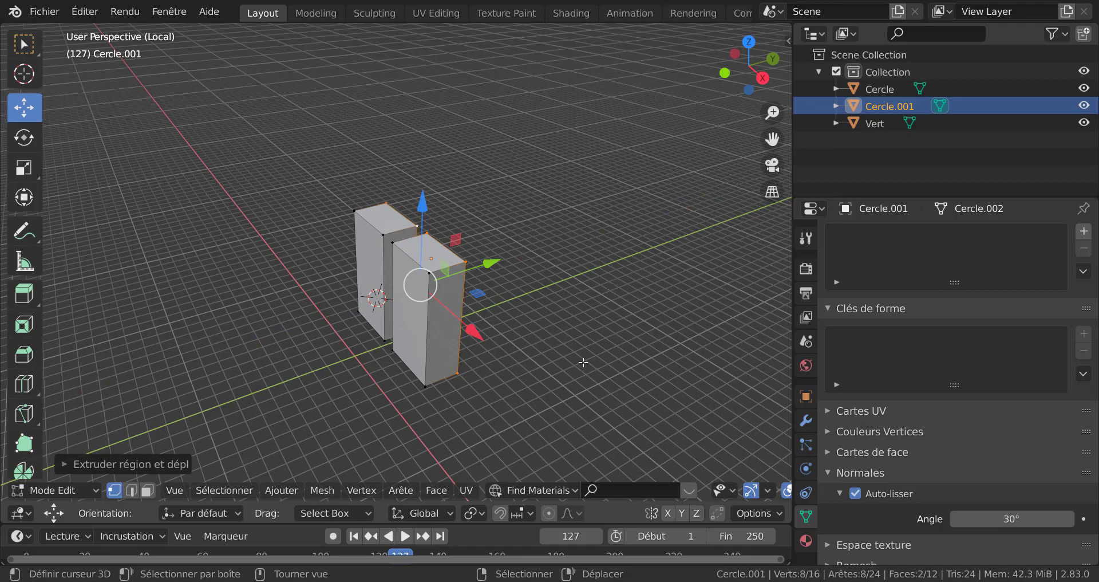
Step: Leave local view, thin both blocks by moving their extruded faces along Y, and return to Object Mode with all block geometry selected
{"action": "key", "text": "KP_Divide"}
{"action": "middle_click_drag", "start_coordinate": [435, 324], "coordinate": [404, 338]}
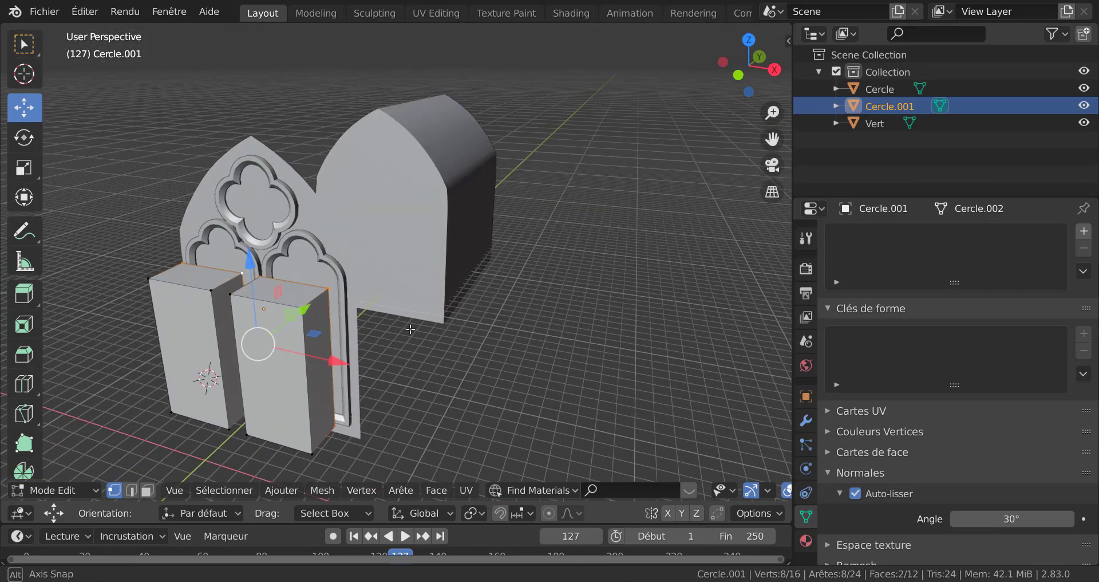
{"action": "left_click_drag", "start_coordinate": [305, 311], "coordinate": [304, 318]}
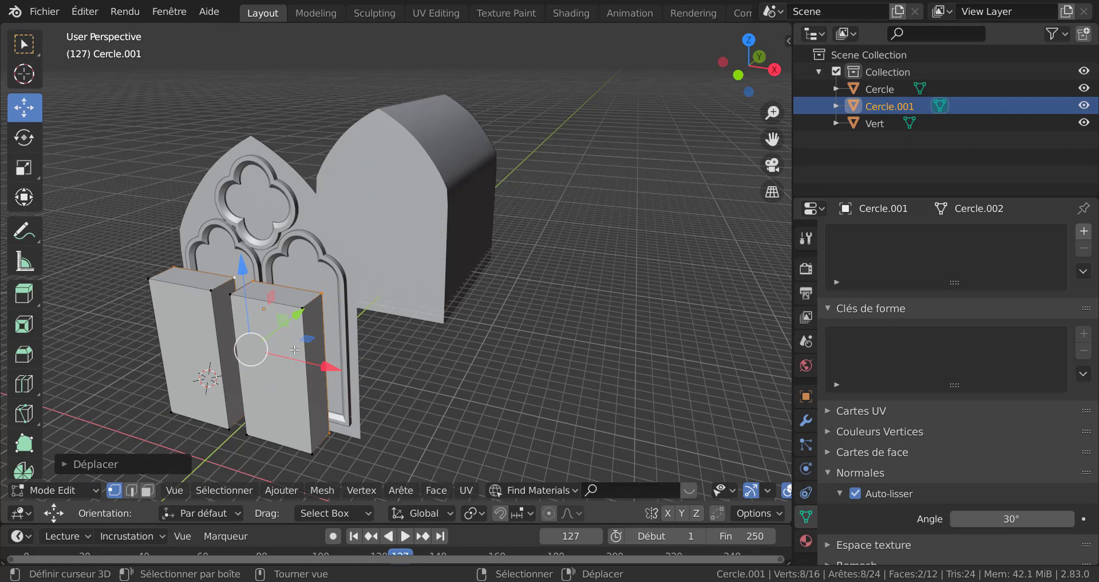
{"action": "key", "text": "a"}
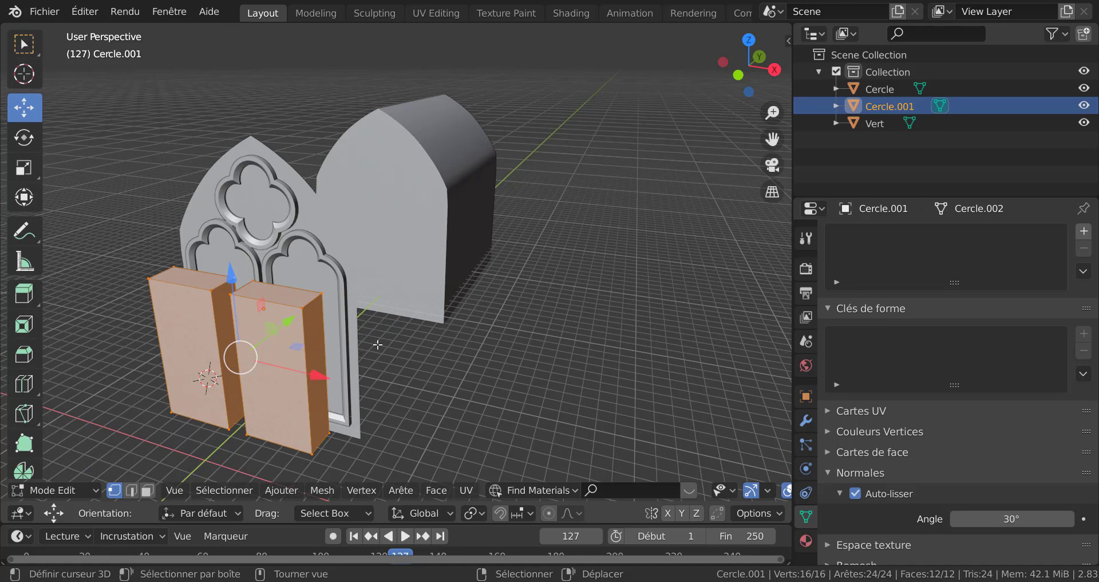
{"action": "key", "text": "Tab"}
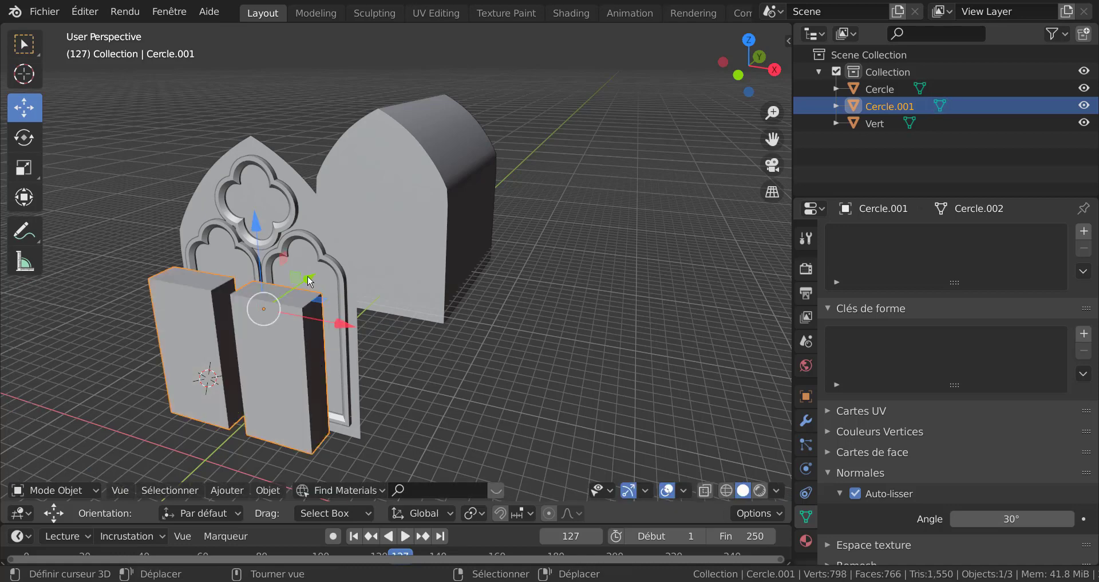
Step: Move the two blocks about 2.23 m along Y so they pass through the lancet openings of the arch panel
{"action": "key", "text": "g"}
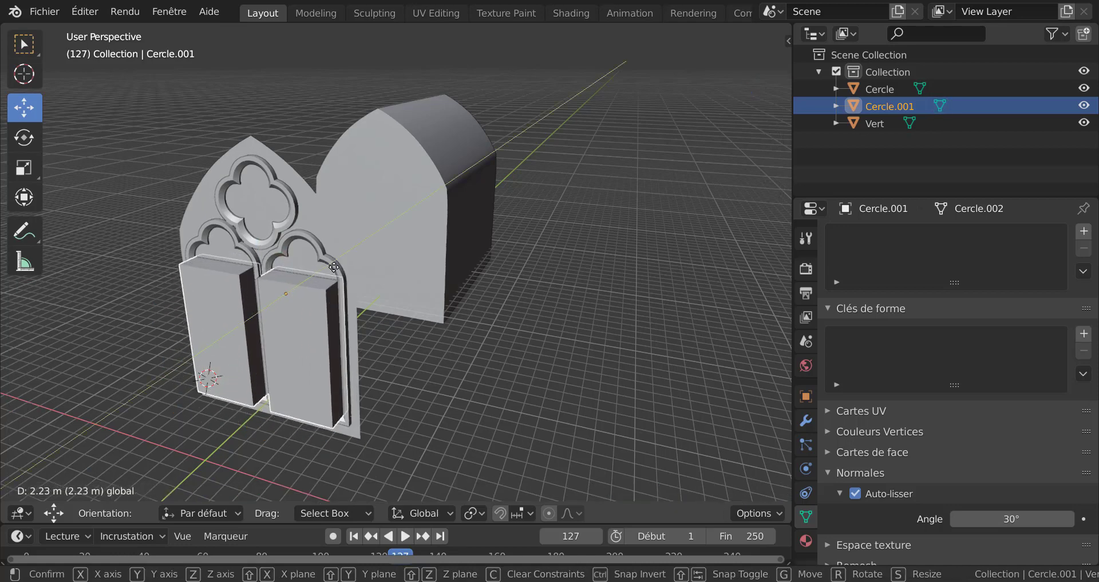
{"action": "left_click", "coordinate": [334, 267]}
{"action": "middle_click_drag", "start_coordinate": [334, 267], "coordinate": [410, 320]}
{"action": "middle_click_drag", "start_coordinate": [410, 321], "coordinate": [371, 327]}
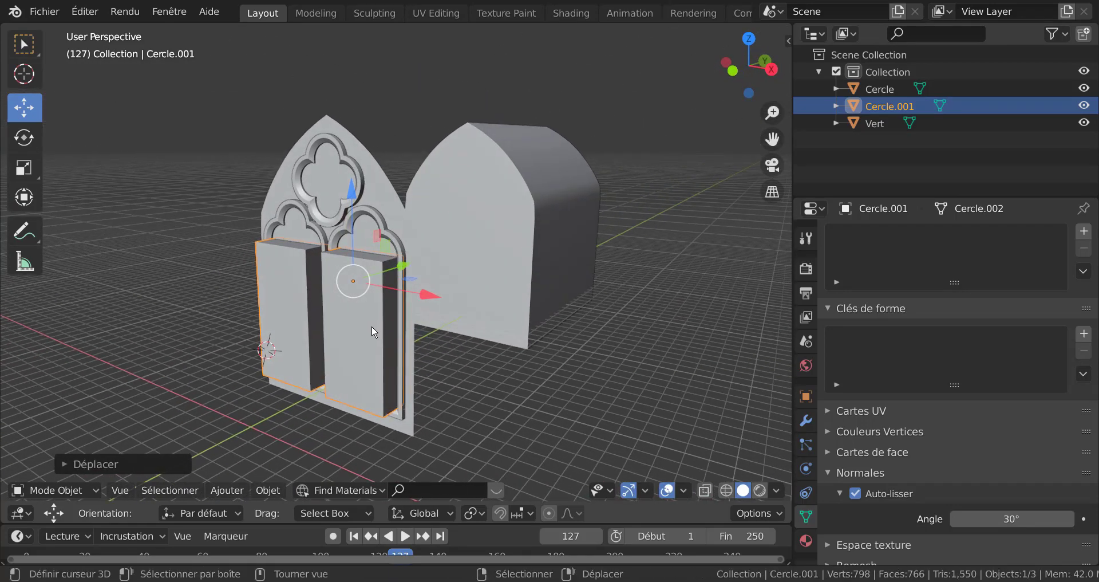
{"action": "scroll", "coordinate": [360, 327], "scroll_direction": "up", "scroll_amount": 1}
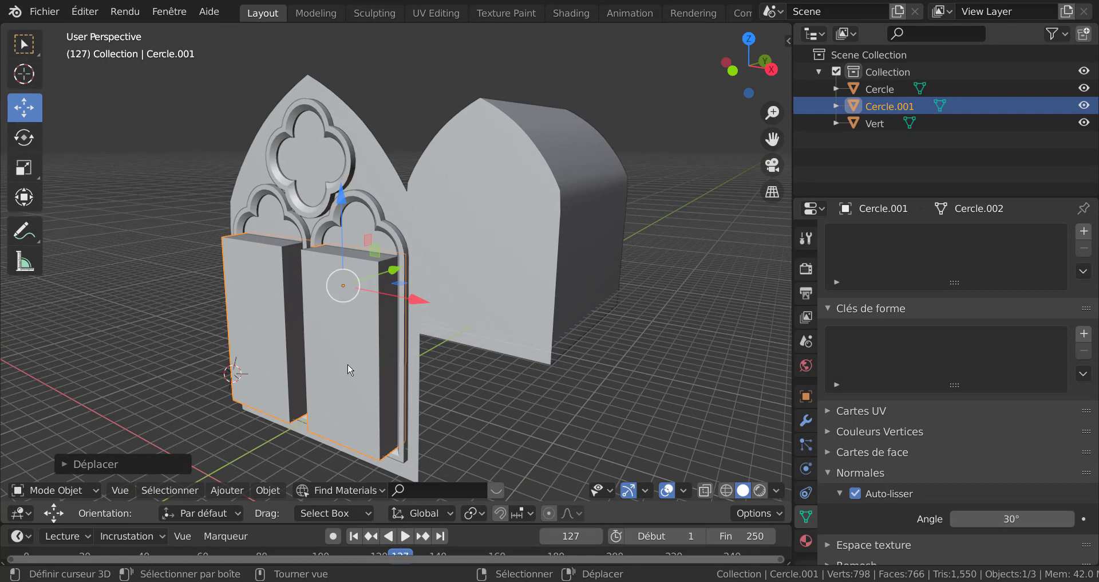
Step: Subtract the two blocks from the arch panel with a Boolean difference to cut both rectangular lancet openings
{"action": "left_click", "coordinate": [382, 186], "text": "shift"}
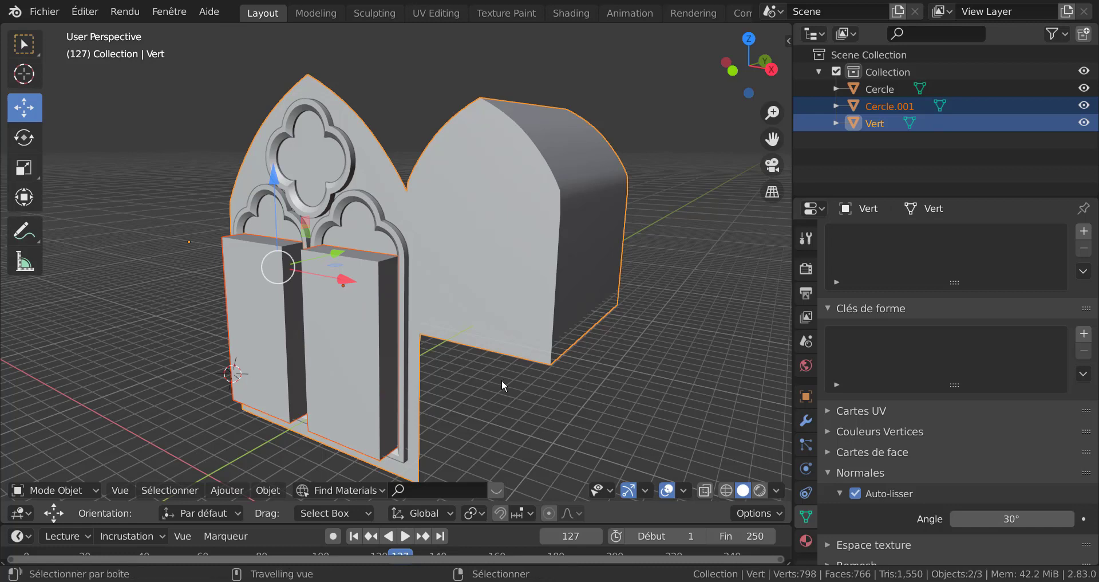
{"action": "key", "text": "ctrl+shift+minus"}
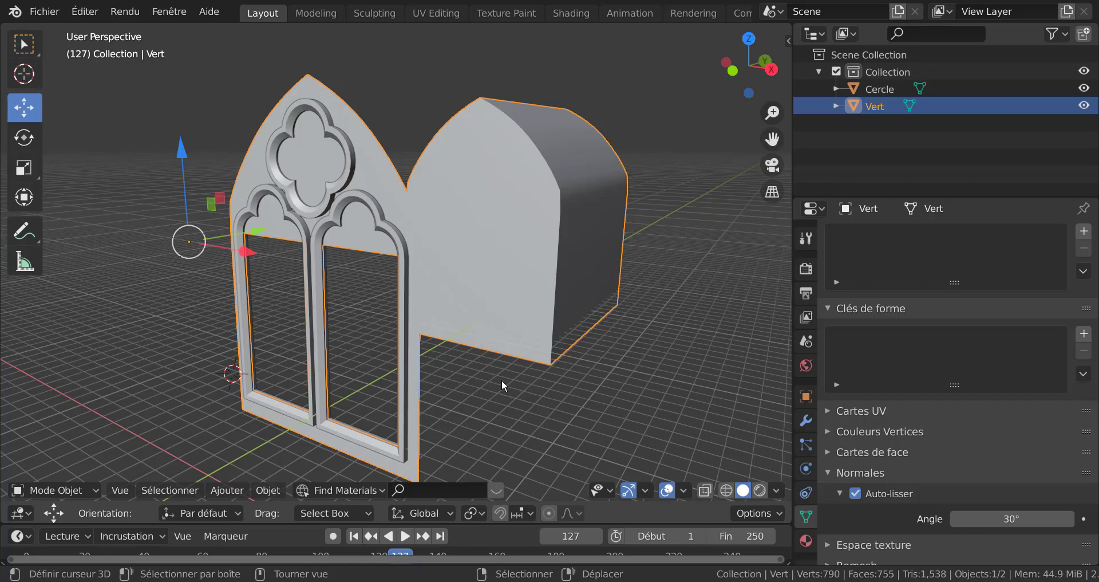
{"action": "mouse_move", "coordinate": [502, 379]}
{"action": "middle_mouse_down"}
{"action": "mouse_move", "coordinate": [565, 360]}
{"action": "mouse_move", "coordinate": [623, 376]}
{"action": "mouse_move", "coordinate": [503, 380]}
{"action": "mouse_move", "coordinate": [503, 362]}
{"action": "middle_mouse_up"}
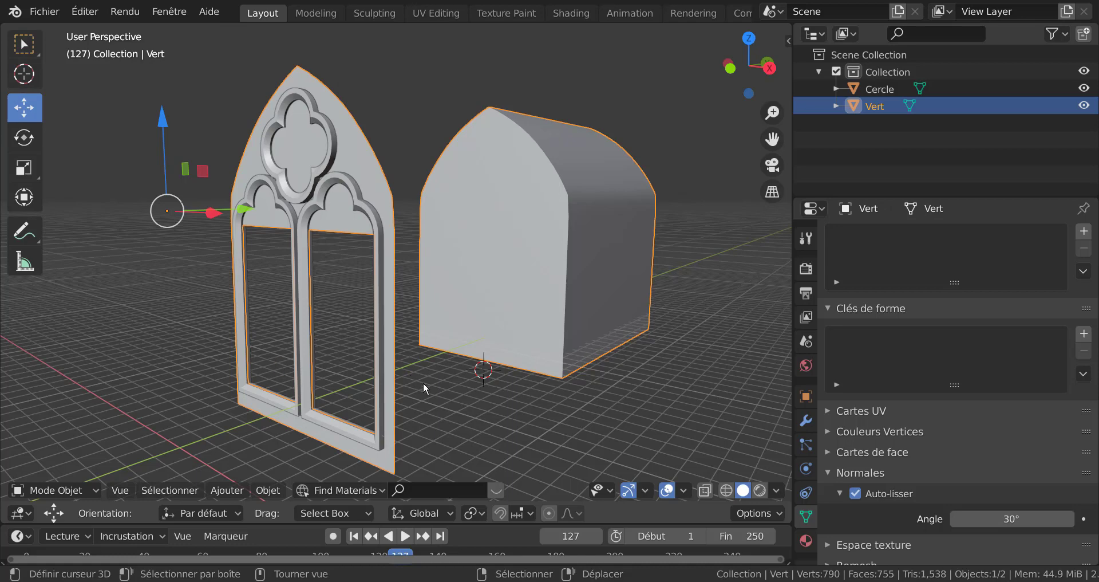
{"action": "middle_click_drag", "start_coordinate": [424, 383], "coordinate": [460, 407], "text": "shift"}
{"action": "scroll", "coordinate": [465, 366], "scroll_direction": "down", "scroll_amount": 2}
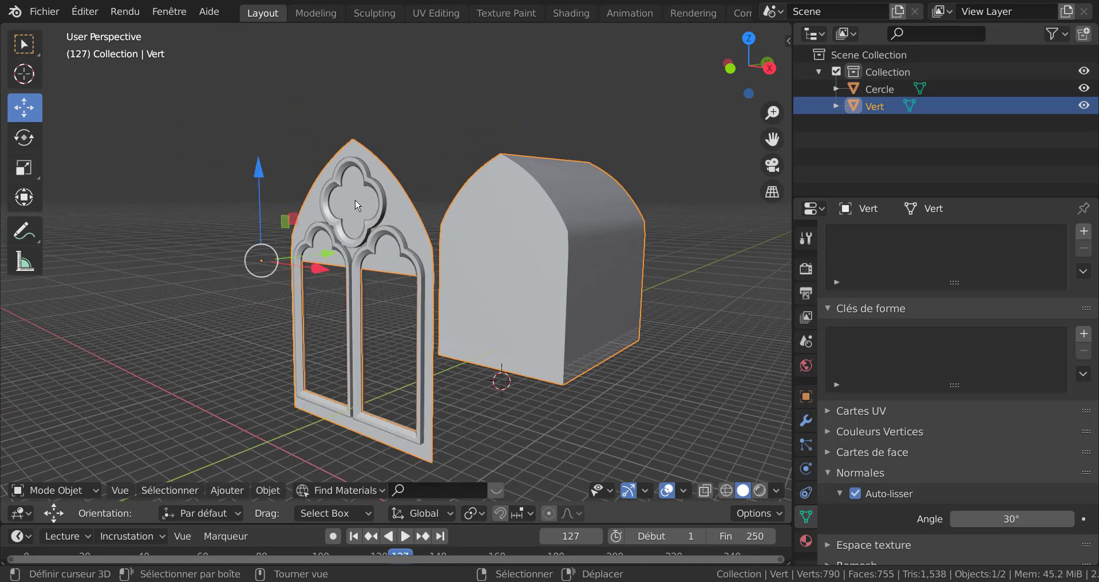
Step: Enter Edit Mode on the tracery moulding and select the inner edge loop of the quatrefoil
{"action": "middle_click_drag", "start_coordinate": [425, 297], "coordinate": [515, 289]}
{"action": "key", "text": "Tab"}
{"action": "key", "text": "Tab"}
{"action": "left_click", "coordinate": [500, 270]}
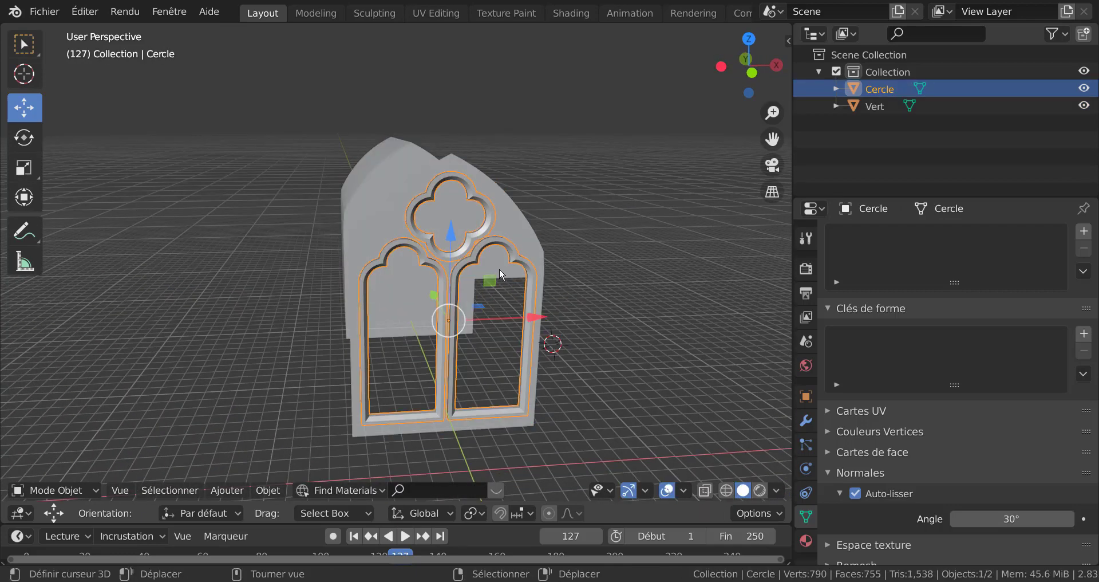
{"action": "key", "text": "Tab"}
{"action": "scroll", "coordinate": [477, 315], "scroll_direction": "up", "scroll_amount": 5}
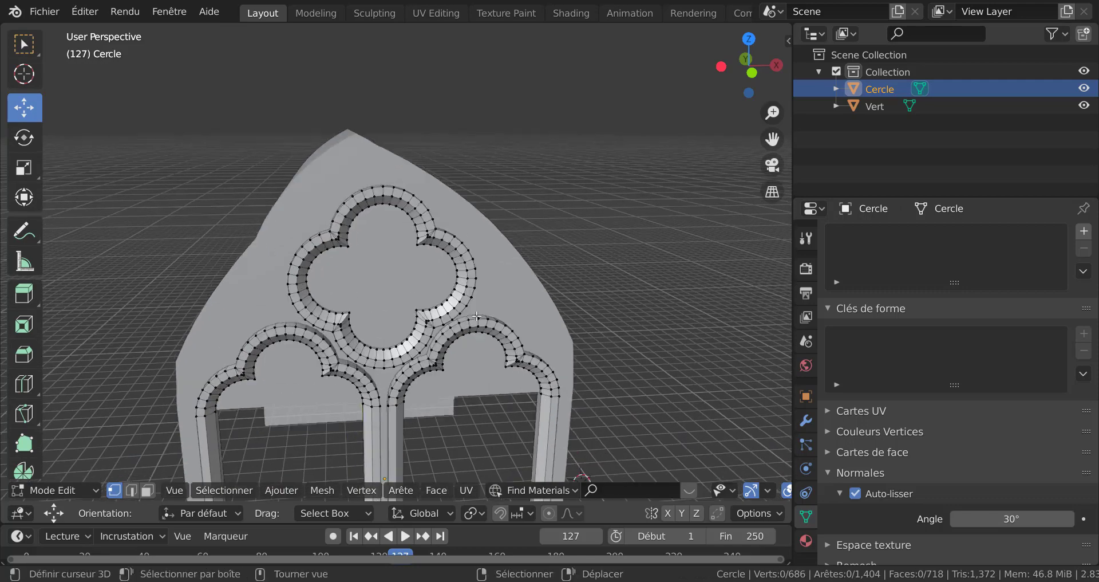
{"action": "middle_click_drag", "start_coordinate": [474, 273], "coordinate": [506, 286]}
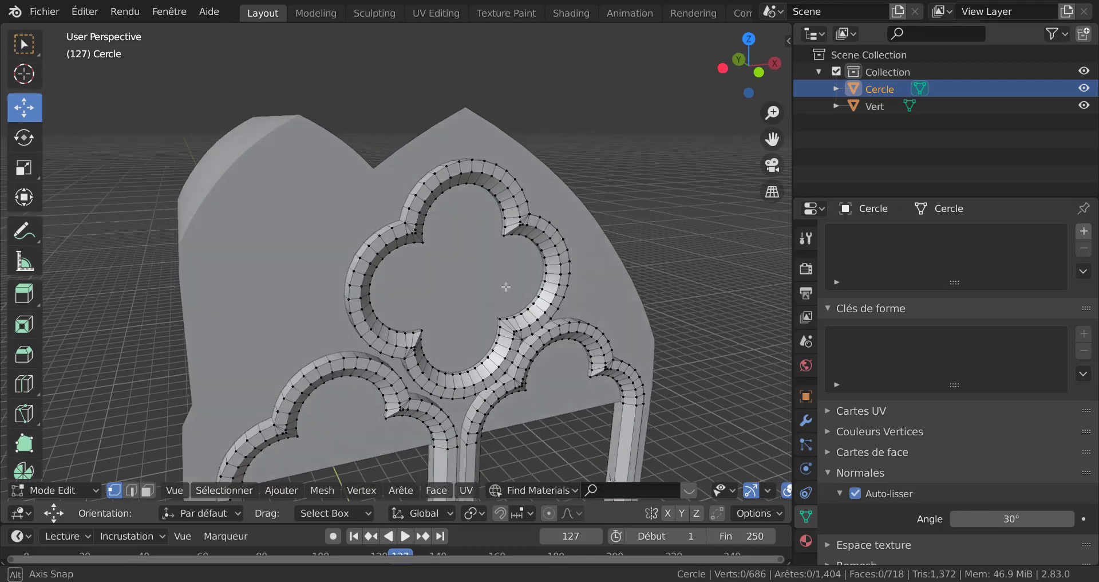
{"action": "left_click", "coordinate": [541, 286], "text": "alt"}
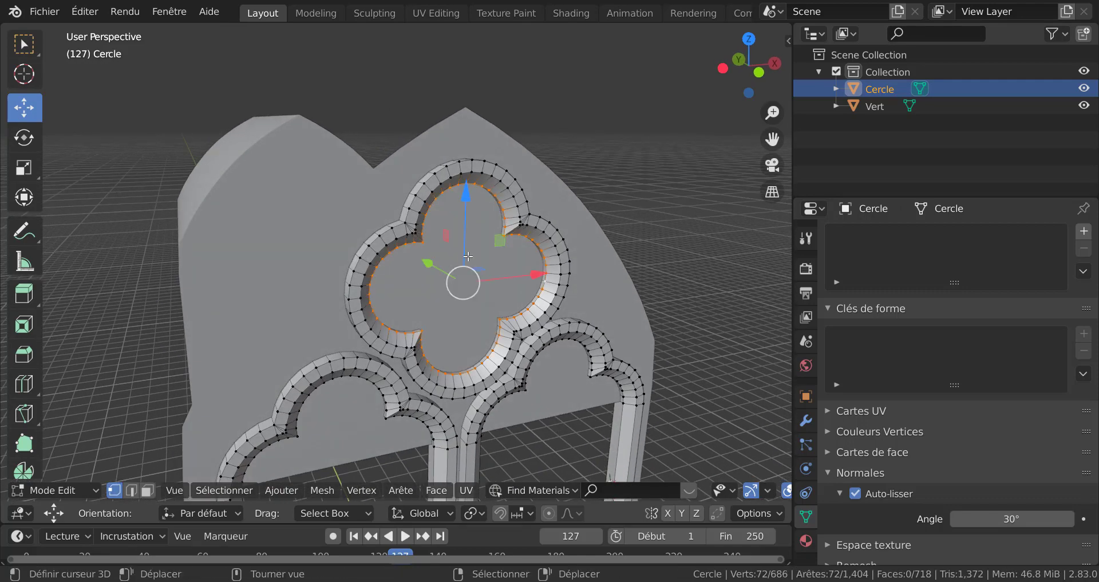
Step: Duplicate the quatrefoil loop in place and move the copy along Y to stand in front of the window
{"action": "scroll", "coordinate": [468, 258], "scroll_direction": "down", "scroll_amount": 4}
{"action": "middle_click_drag", "start_coordinate": [562, 303], "coordinate": [472, 293]}
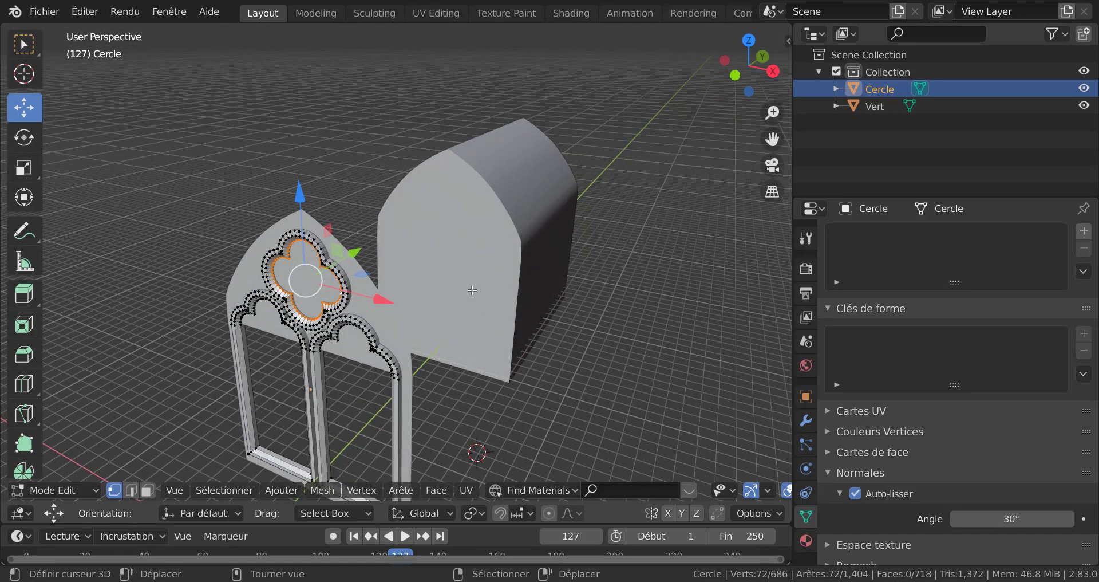
{"action": "key", "text": "shift+d"}
{"action": "key", "text": "Escape"}
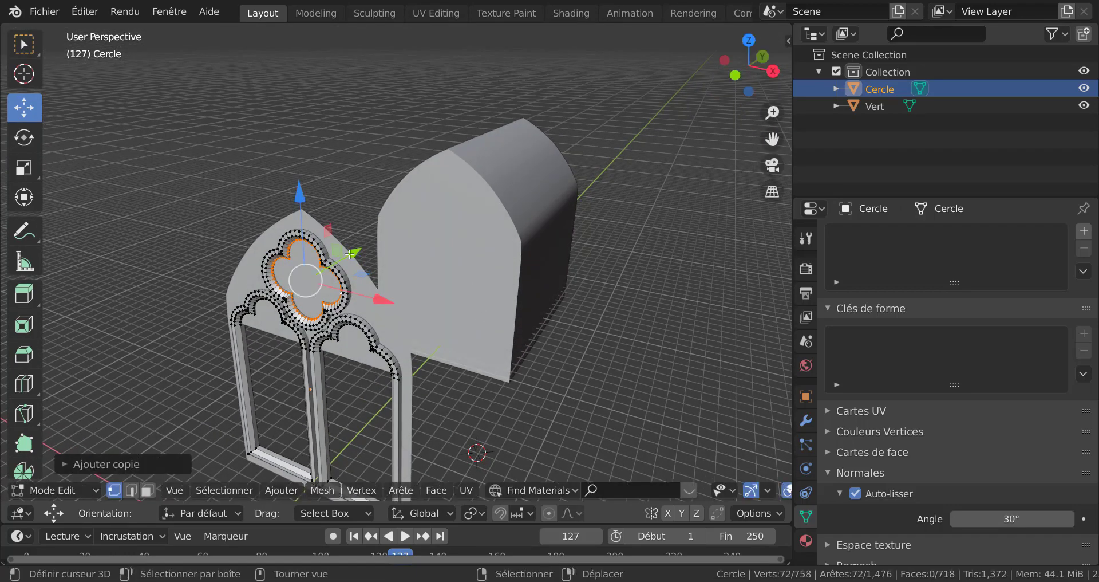
{"action": "left_click_drag", "start_coordinate": [350, 253], "coordinate": [249, 383]}
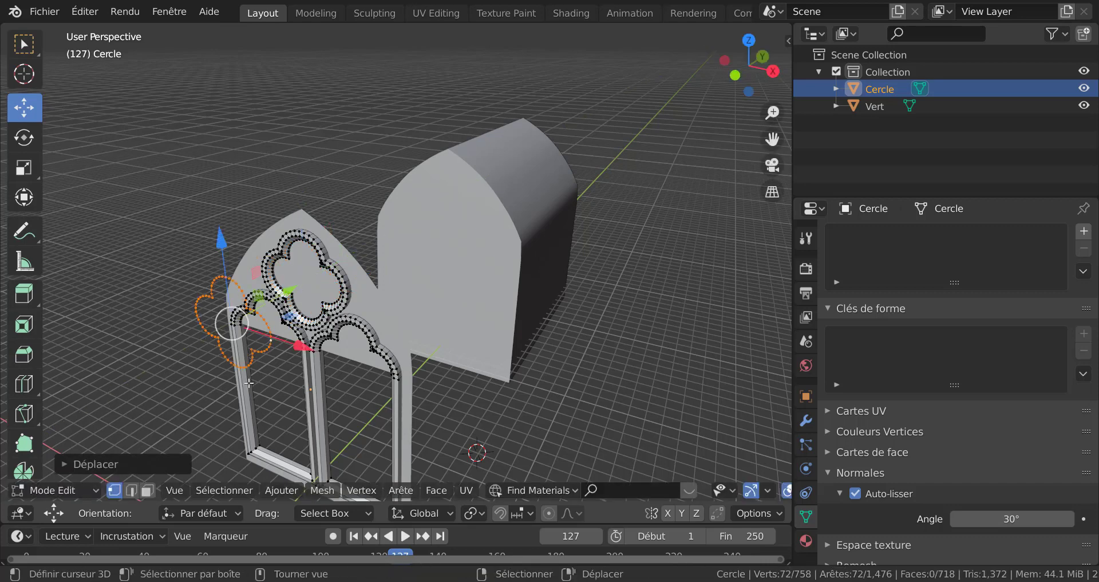
Step: Separate the copied quatrefoil loop into its own object, return to Object Mode and select only that outline
{"action": "key", "text": "p"}
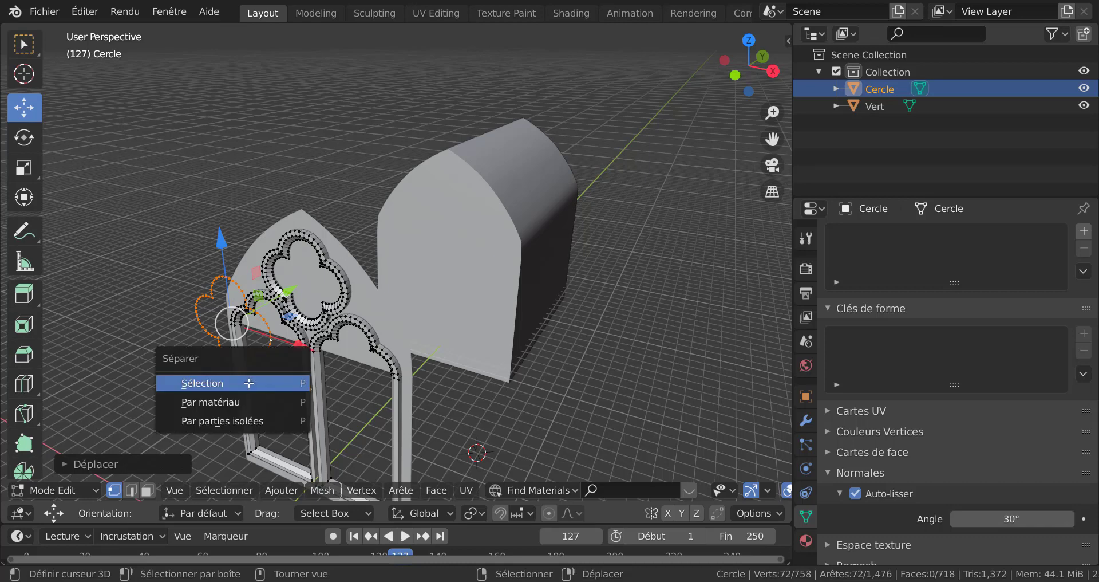
{"action": "left_click", "coordinate": [248, 383]}
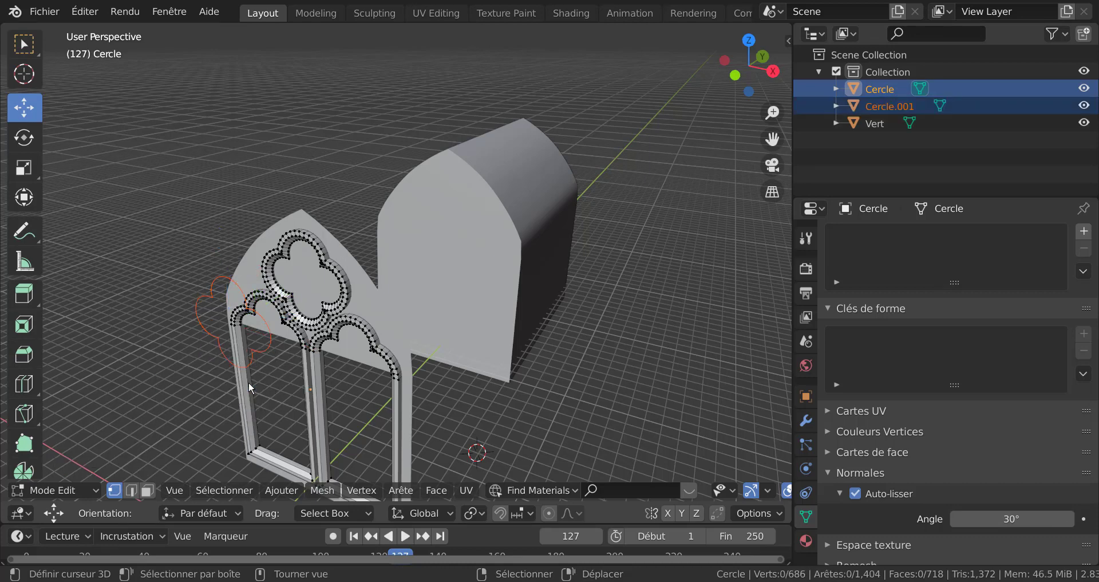
{"action": "key", "text": "Tab"}
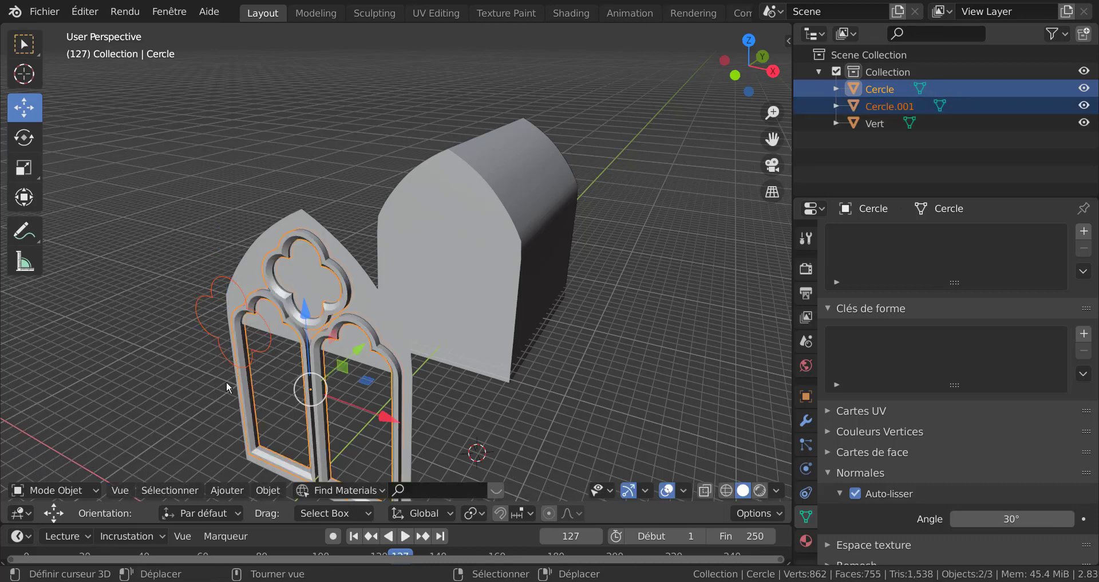
{"action": "left_click", "coordinate": [220, 346]}
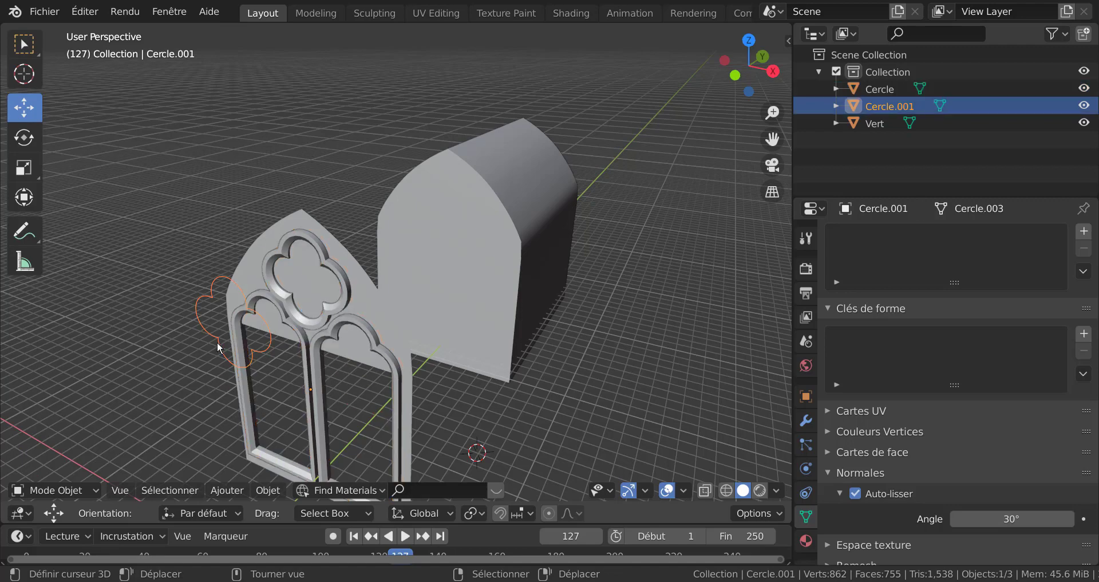
Step: Isolate the quatrefoil outline in local view and fill its whole loop with a face
{"action": "middle_click_drag", "start_coordinate": [597, 381], "coordinate": [502, 387]}
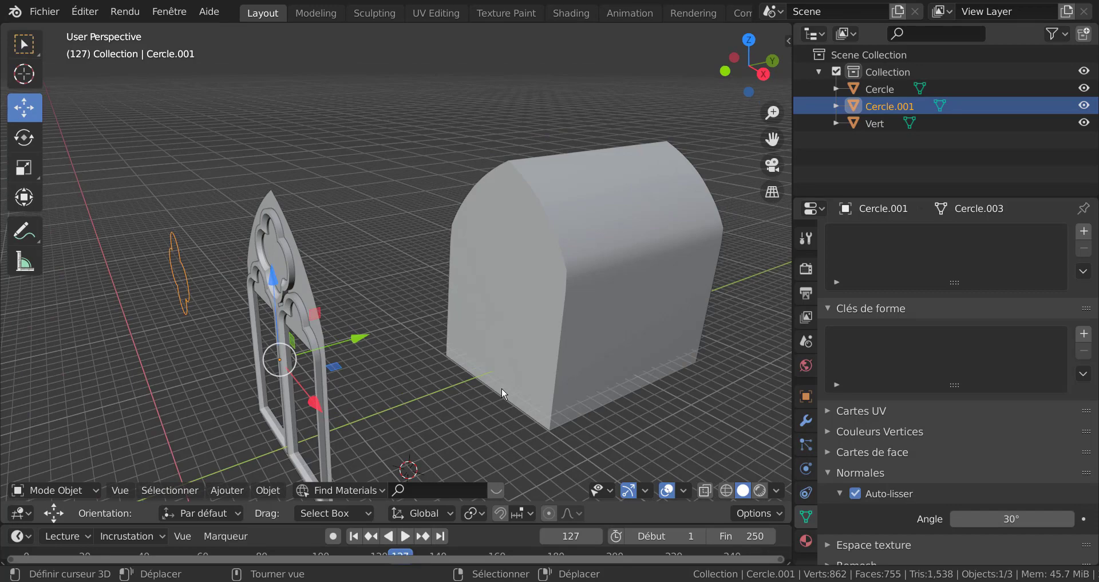
{"action": "key", "text": "KP_Divide"}
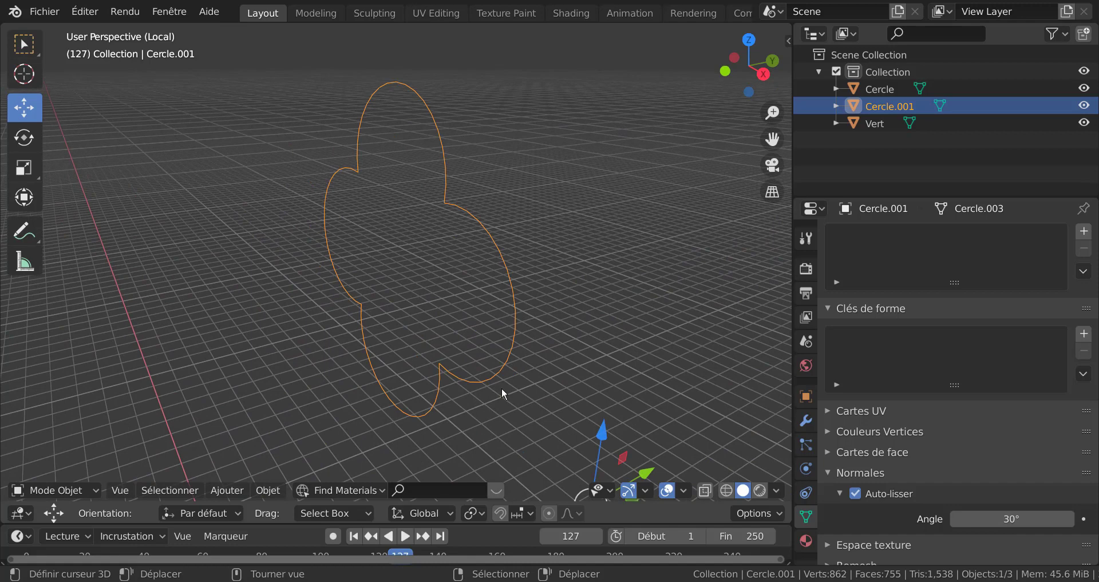
{"action": "key", "text": "Tab"}
{"action": "scroll", "coordinate": [503, 389], "scroll_direction": "down", "scroll_amount": 2}
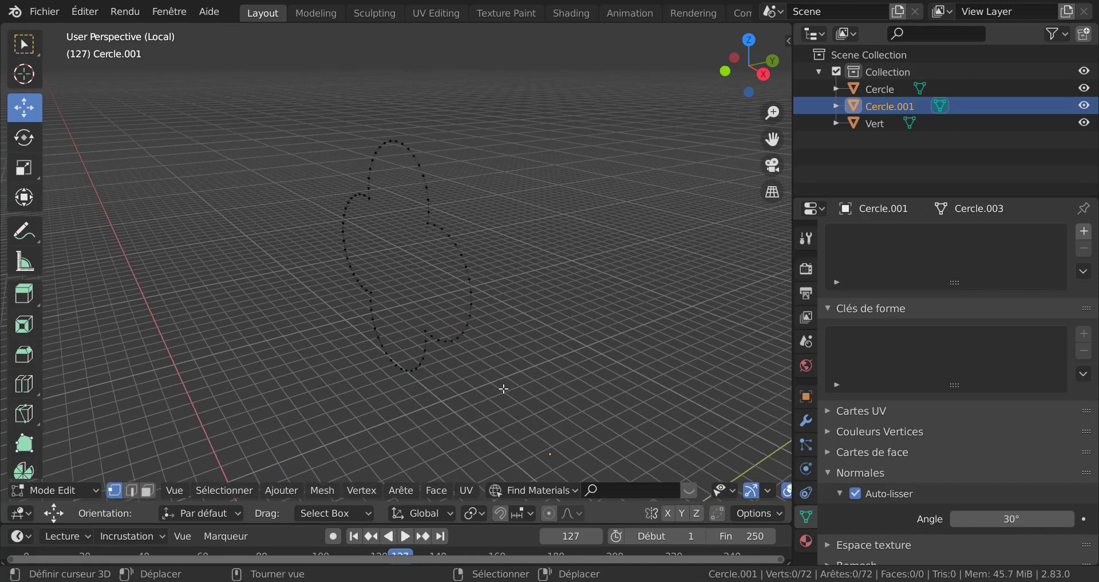
{"action": "key", "text": "a"}
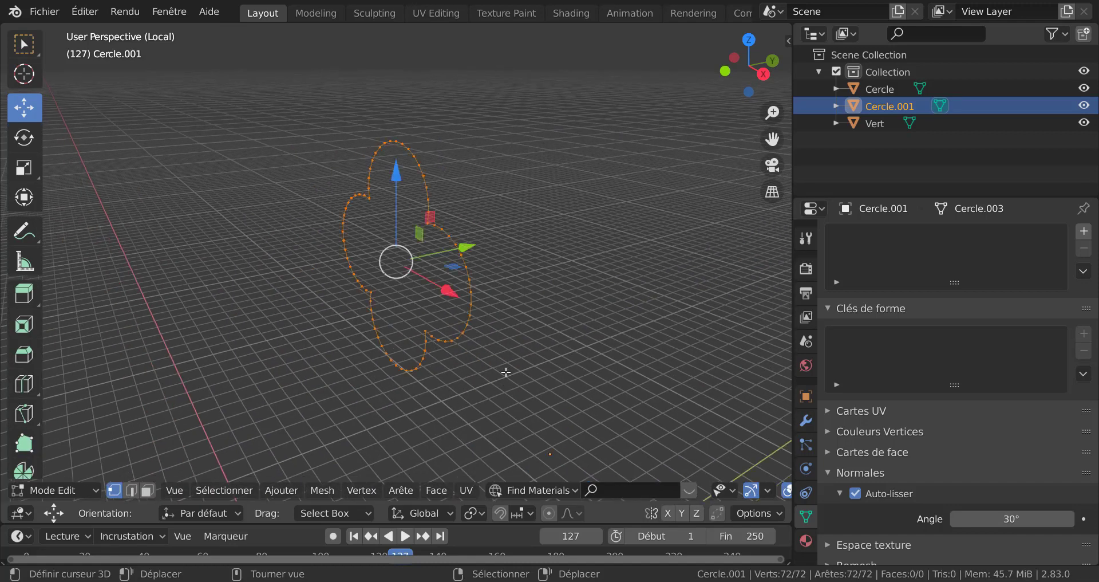
{"action": "key", "text": "f"}
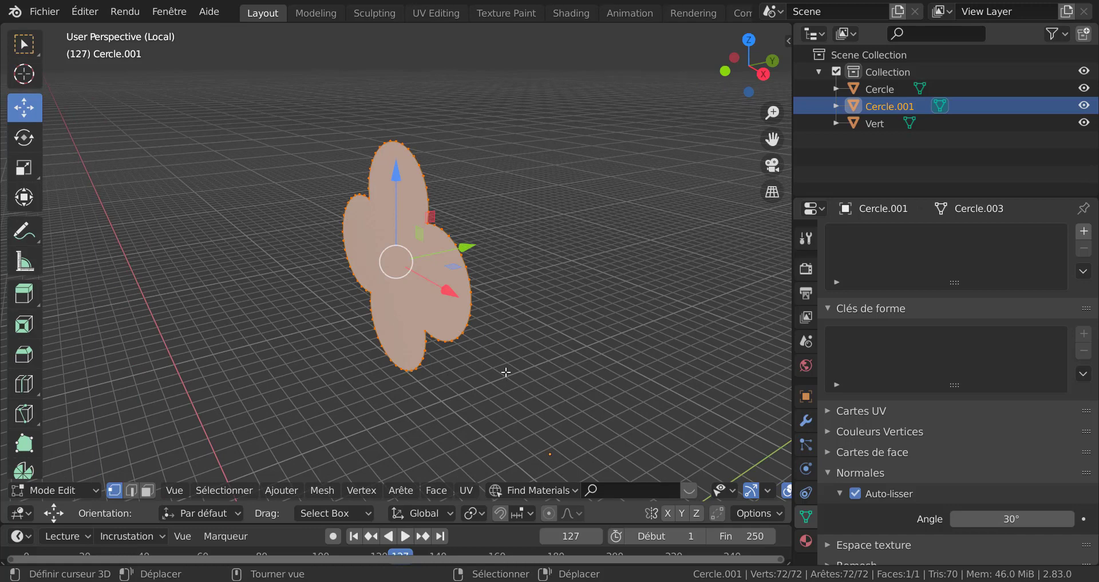
Step: Extrude the quatrefoil face along its normal into a solid block and return to Object Mode
{"action": "key", "text": "e"}
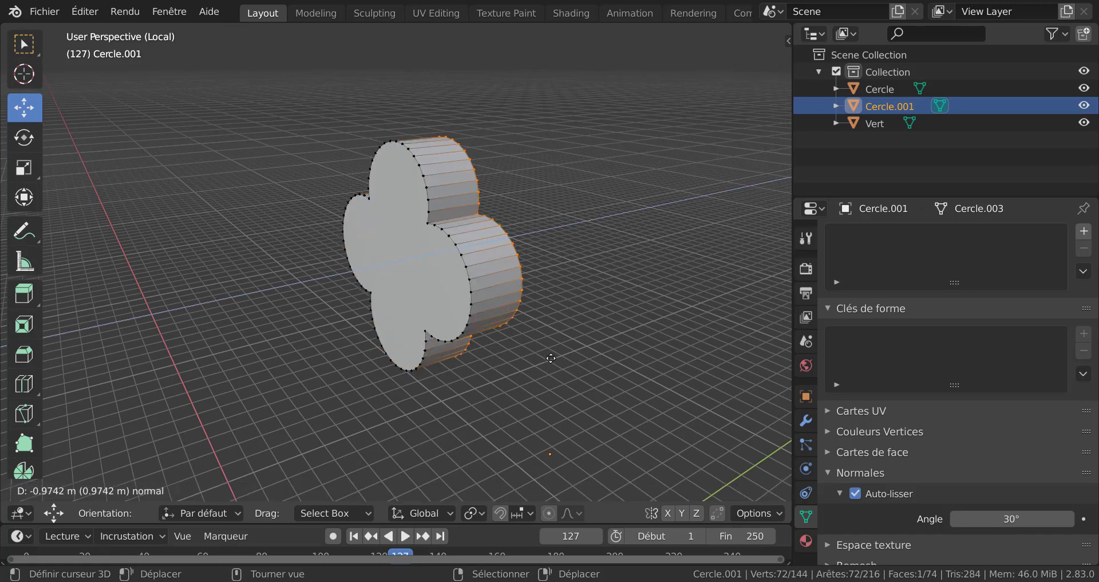
{"action": "left_click", "coordinate": [546, 366]}
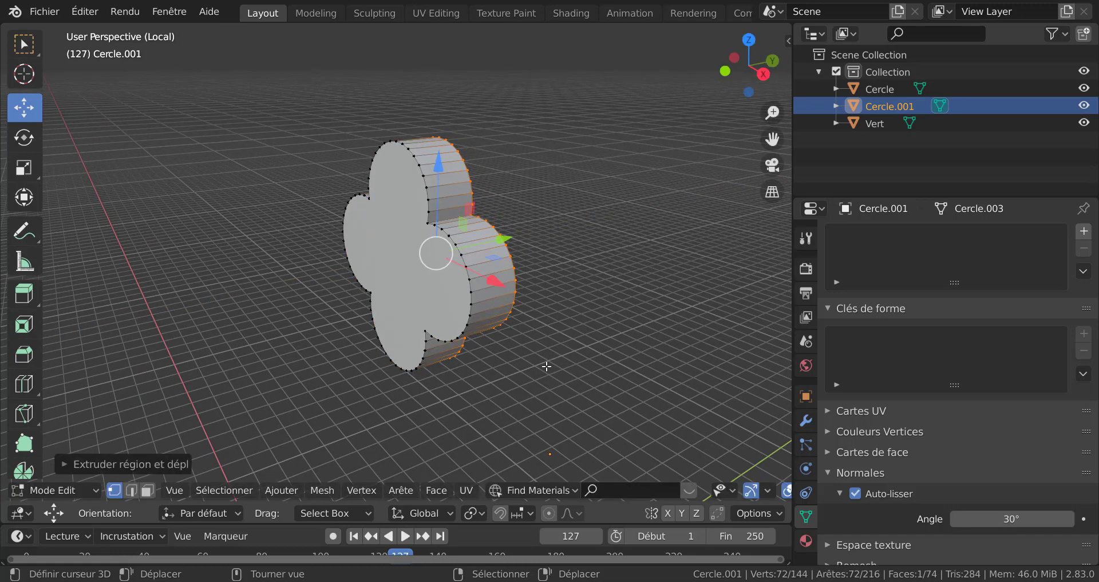
{"action": "key", "text": "Tab"}
{"action": "middle_click_drag", "start_coordinate": [531, 379], "coordinate": [562, 379]}
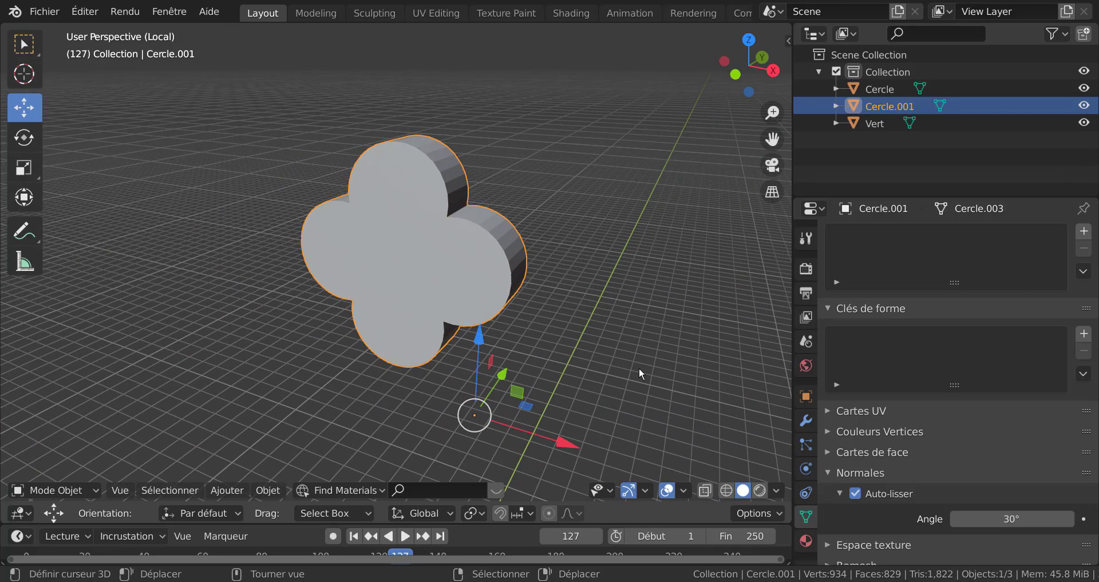
Step: Leave local view and move the quatrefoil block along Y into the quatrefoil opening of the arch panel
{"action": "key", "text": "KP_Divide"}
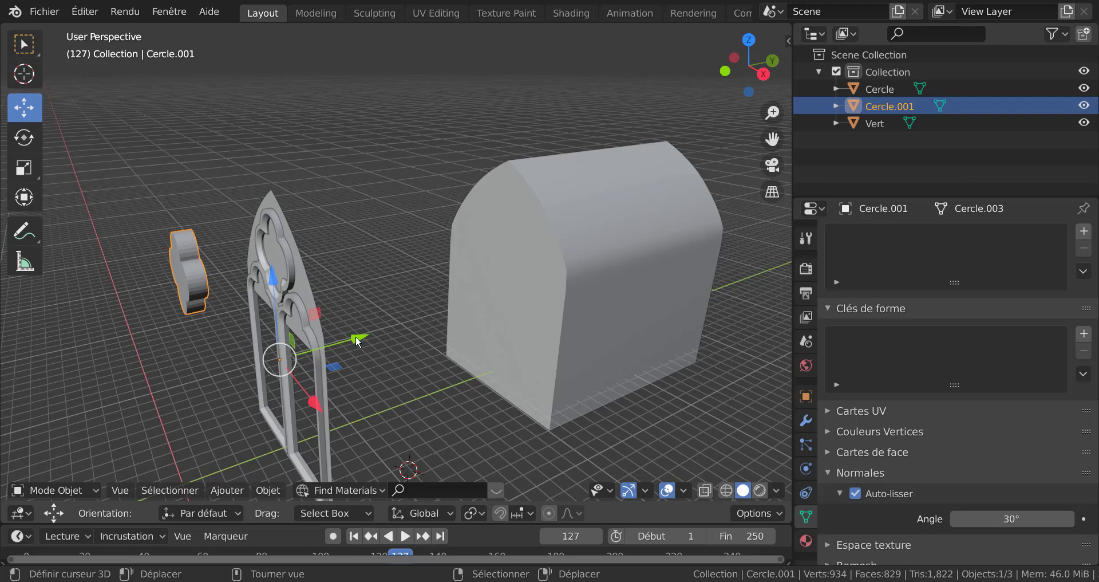
{"action": "left_click_drag", "start_coordinate": [342, 339], "coordinate": [432, 317]}
{"action": "key", "text": "KP_Decimal"}
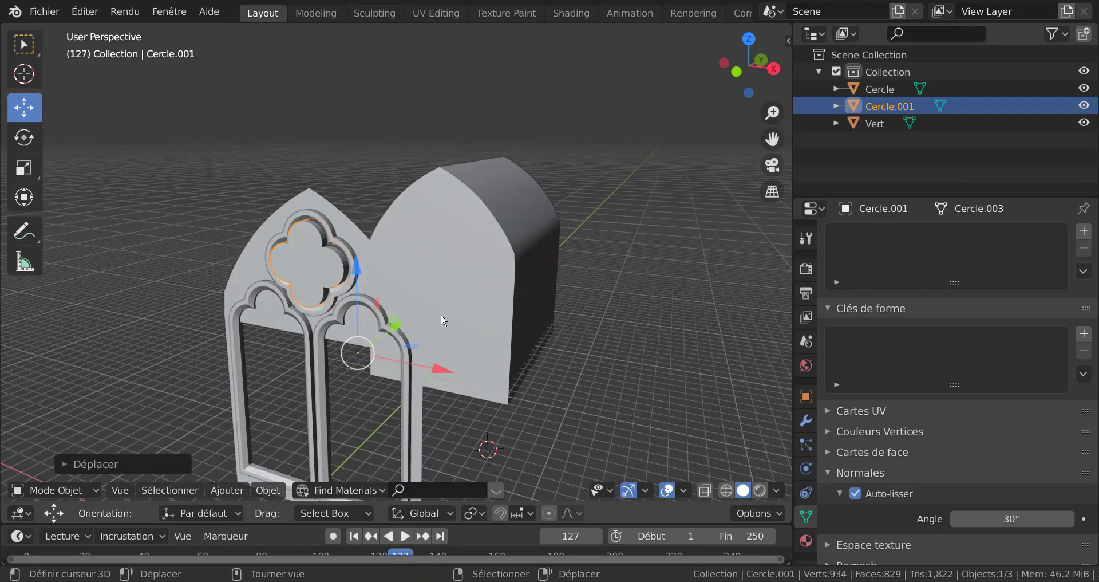
Step: Shade the quatrefoil block smooth and subtract it from the arch panel with a Boolean difference
{"action": "scroll", "coordinate": [442, 321], "scroll_direction": "up", "scroll_amount": 3}
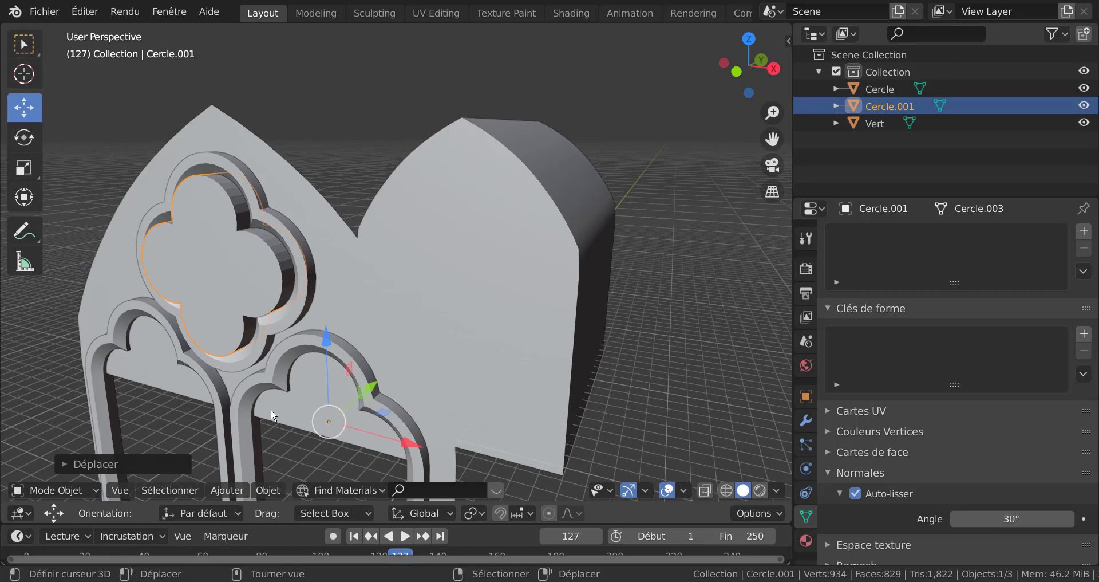
{"action": "left_click", "coordinate": [239, 491]}
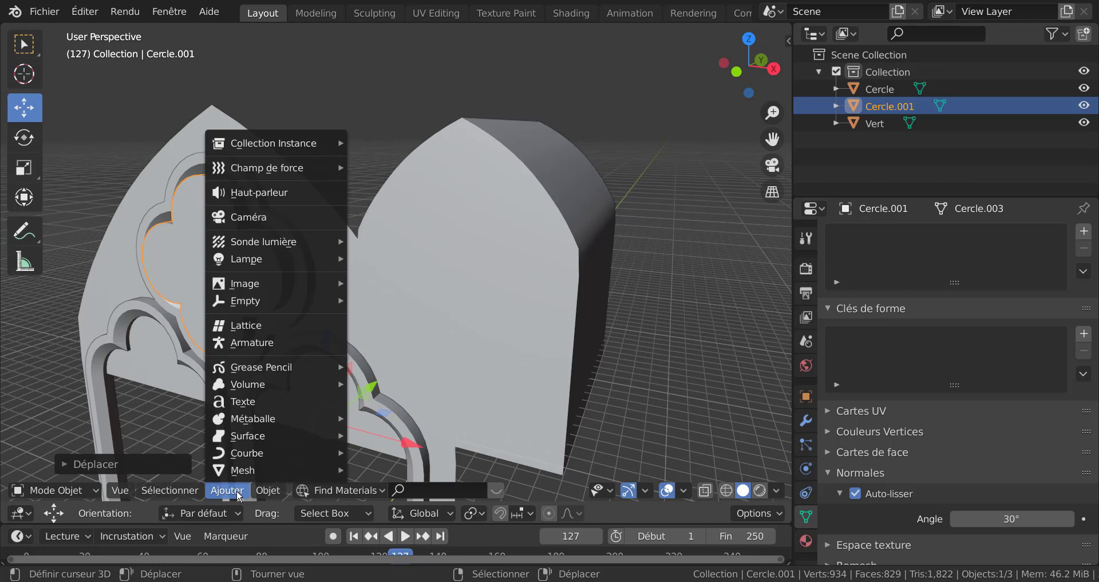
{"action": "left_click", "coordinate": [279, 494]}
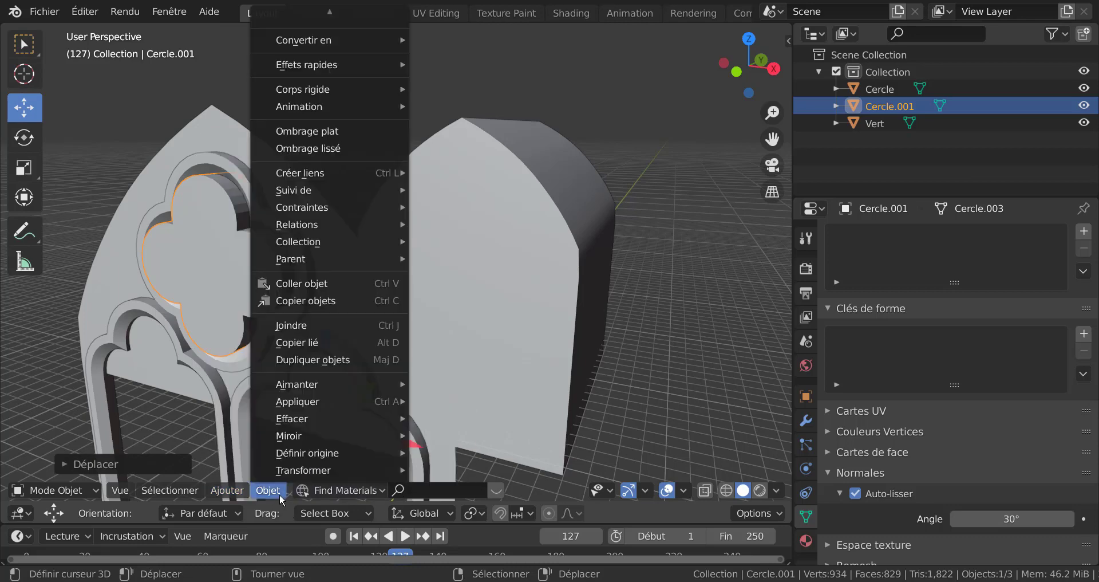
{"action": "left_click", "coordinate": [313, 150]}
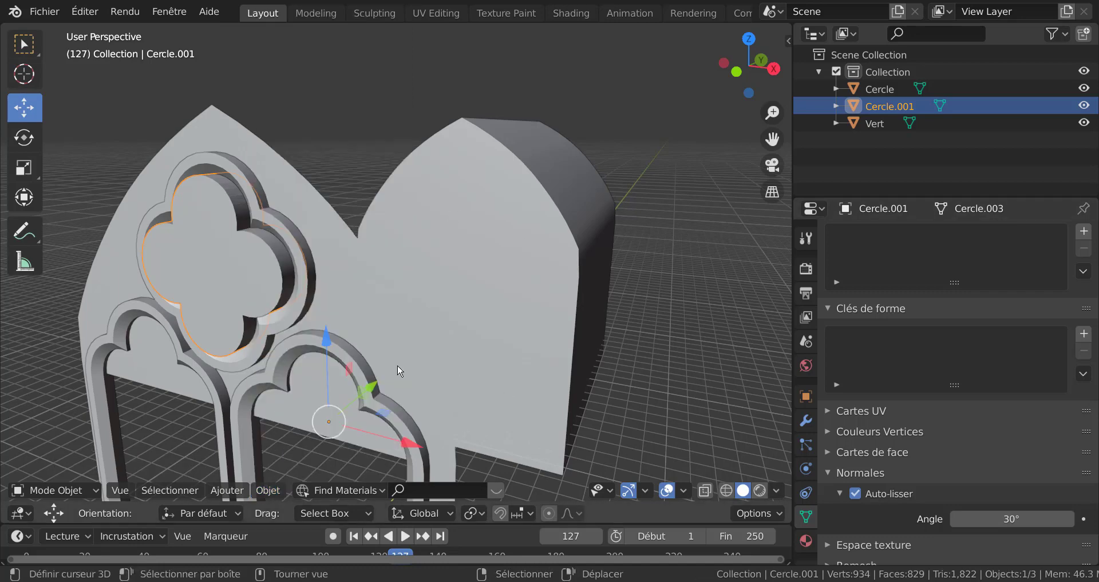
{"action": "mouse_move", "coordinate": [397, 366]}
{"action": "middle_mouse_down"}
{"action": "mouse_move", "coordinate": [376, 378]}
{"action": "mouse_move", "coordinate": [415, 354]}
{"action": "middle_mouse_up"}
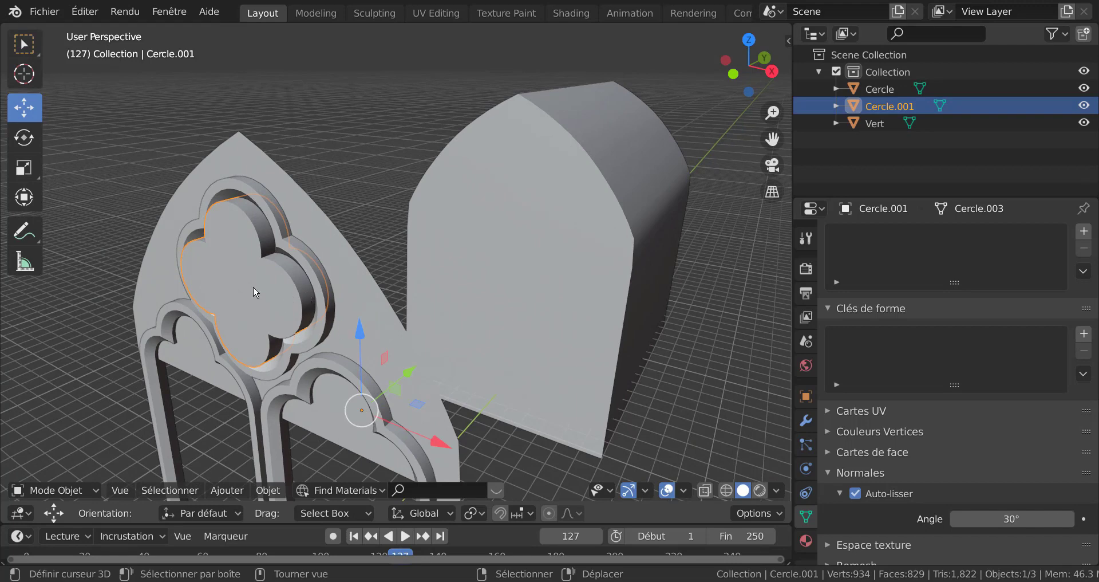
{"action": "left_click", "coordinate": [324, 227], "text": "shift"}
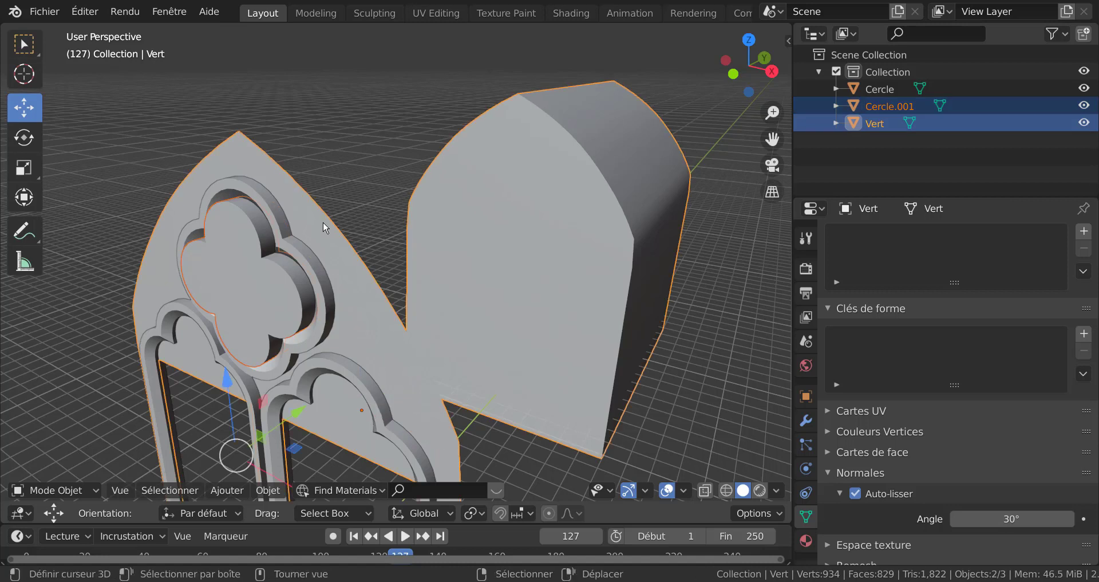
{"action": "key", "text": "ctrl+KP_Subtract"}
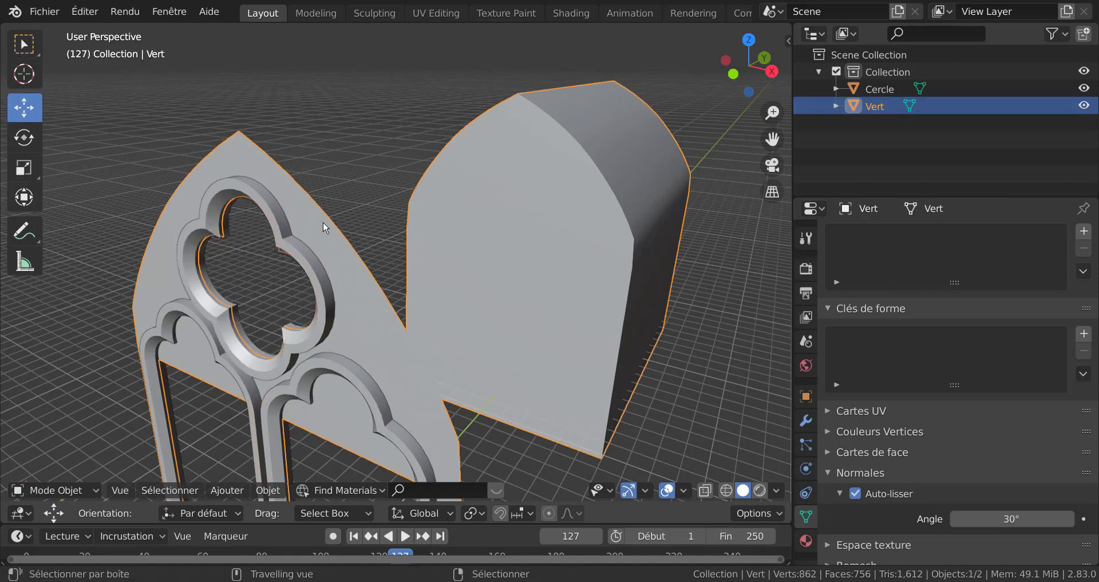
{"action": "right_click", "coordinate": [324, 226], "text": "shift"}
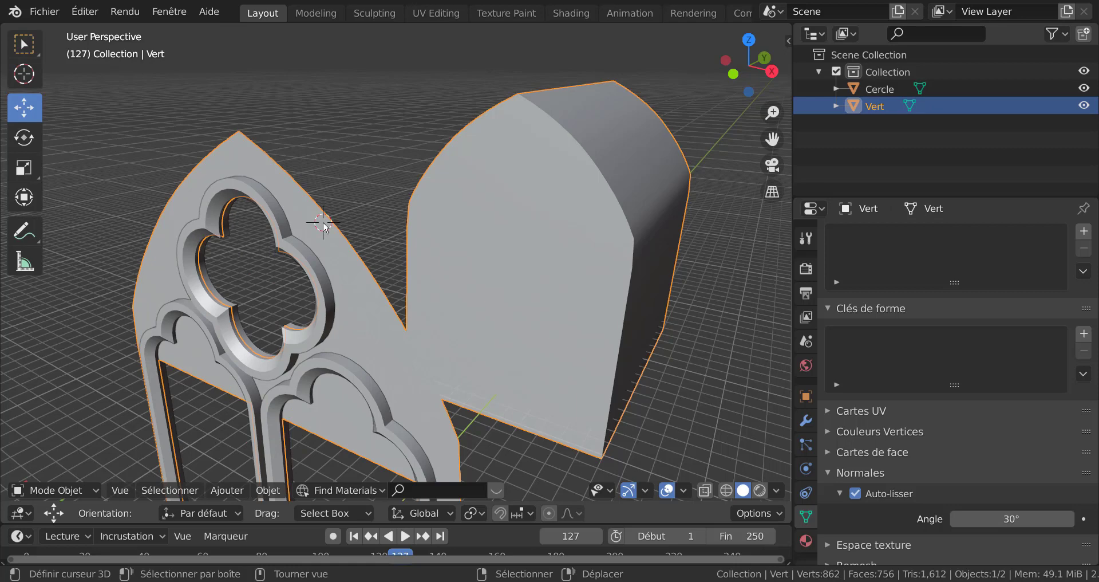
{"action": "key", "text": "Tab"}
{"action": "key", "text": "Tab"}
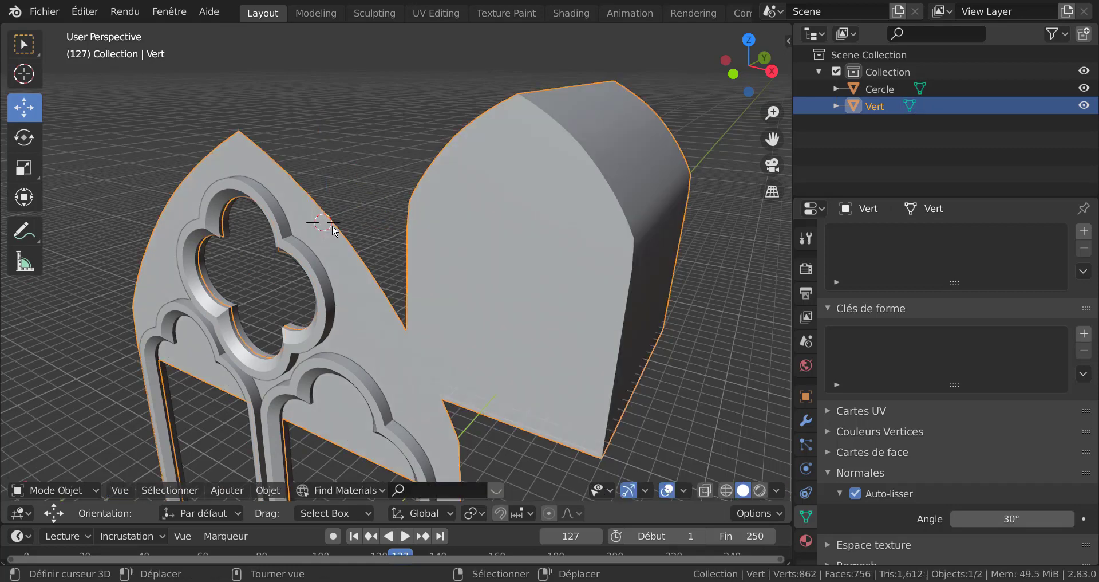
Step: Select all linked geometry of the arch panel in Edit Mode, extrude it about 1.4 m backwards along its normal, and return to Object Mode
{"action": "middle_click_drag", "start_coordinate": [299, 270], "coordinate": [372, 244]}
{"action": "scroll", "coordinate": [372, 244], "scroll_direction": "down", "scroll_amount": 4}
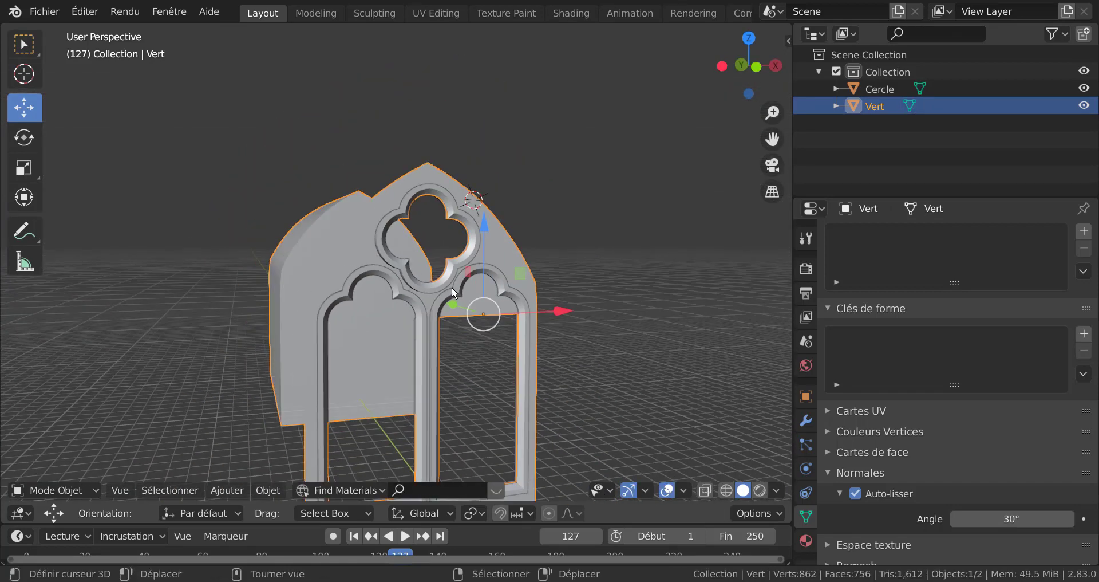
{"action": "middle_click_drag", "start_coordinate": [451, 286], "coordinate": [396, 317]}
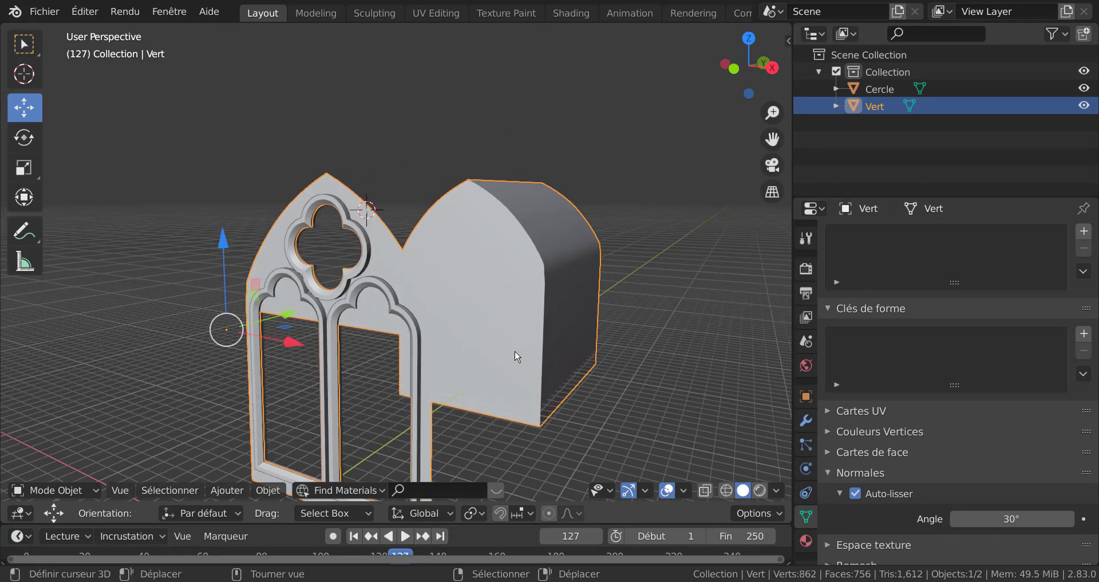
{"action": "middle_click_drag", "start_coordinate": [436, 389], "coordinate": [414, 366]}
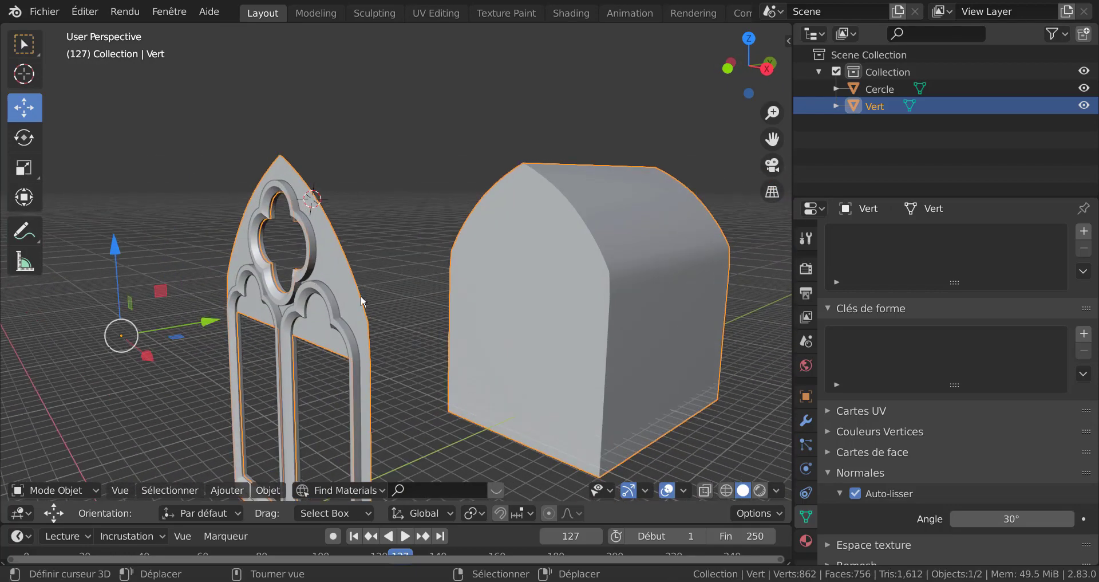
{"action": "key", "text": "Tab"}
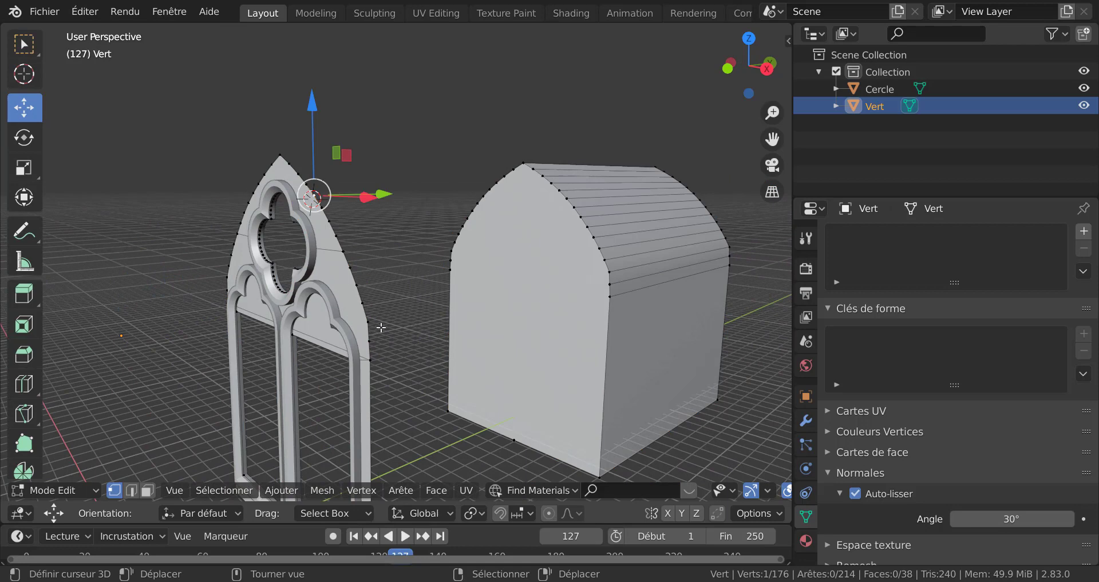
{"action": "left_click", "coordinate": [362, 301]}
{"action": "key", "text": "ctrl+l"}
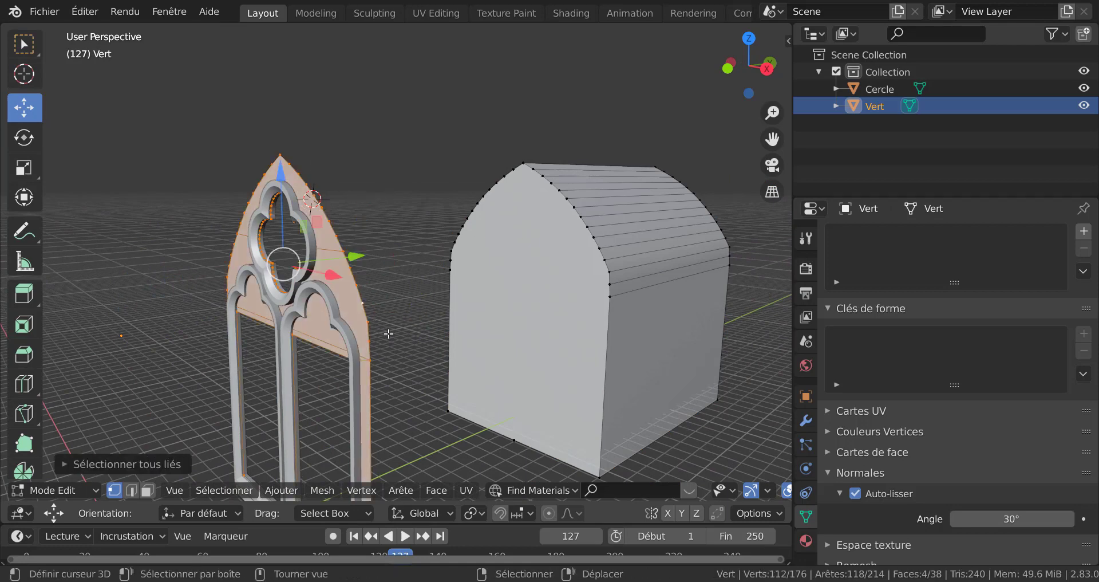
{"action": "scroll", "coordinate": [389, 333], "scroll_direction": "down", "scroll_amount": 4}
{"action": "middle_click_drag", "start_coordinate": [389, 333], "coordinate": [374, 349]}
{"action": "scroll", "coordinate": [378, 338], "scroll_direction": "up", "scroll_amount": 2}
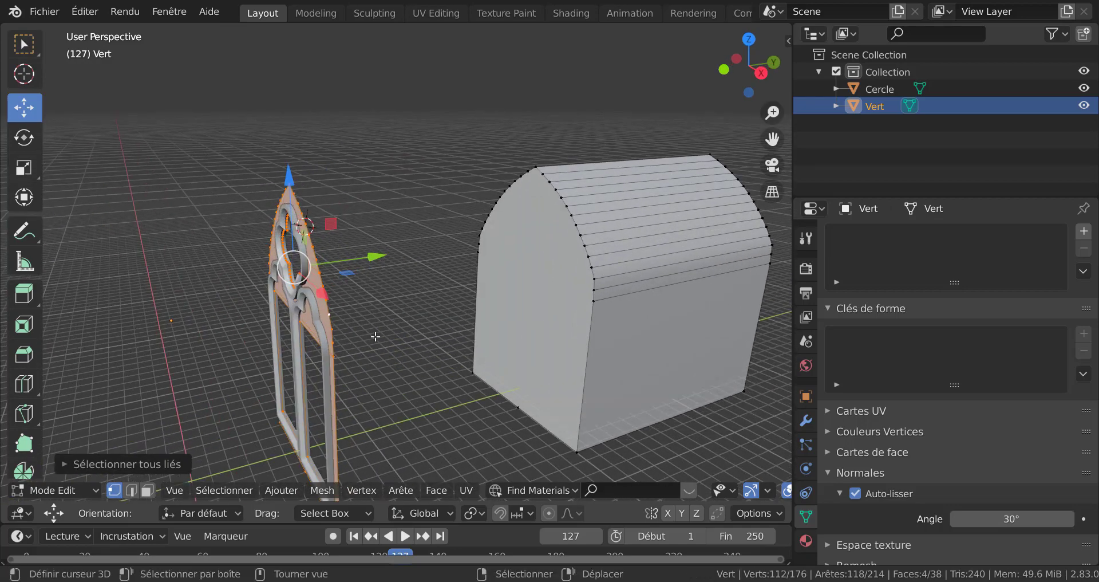
{"action": "key", "text": "e"}
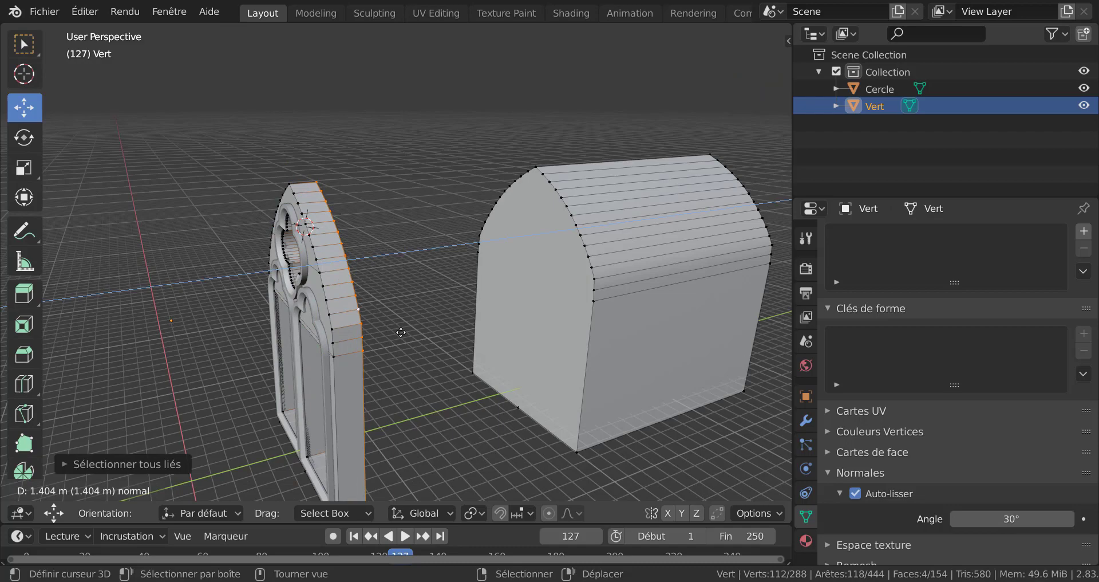
{"action": "left_click", "coordinate": [401, 332]}
{"action": "key", "text": "Tab"}
Step: Move the thickened panel object slightly along Y towards the back of the tracery mouldings
{"action": "middle_click_drag", "start_coordinate": [452, 304], "coordinate": [410, 266]}
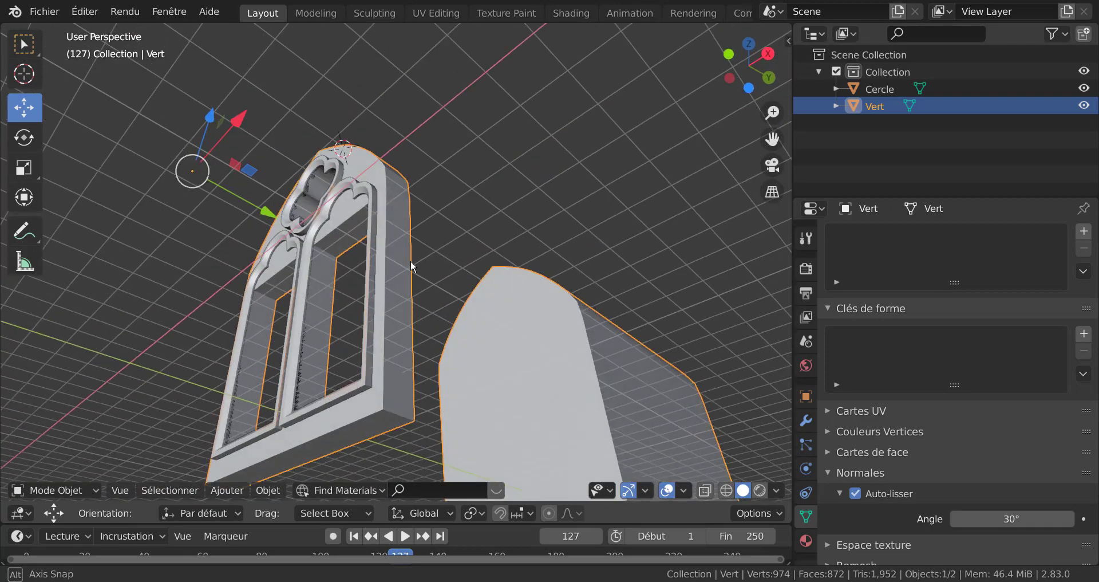
{"action": "scroll", "coordinate": [307, 332], "scroll_direction": "up", "scroll_amount": 3}
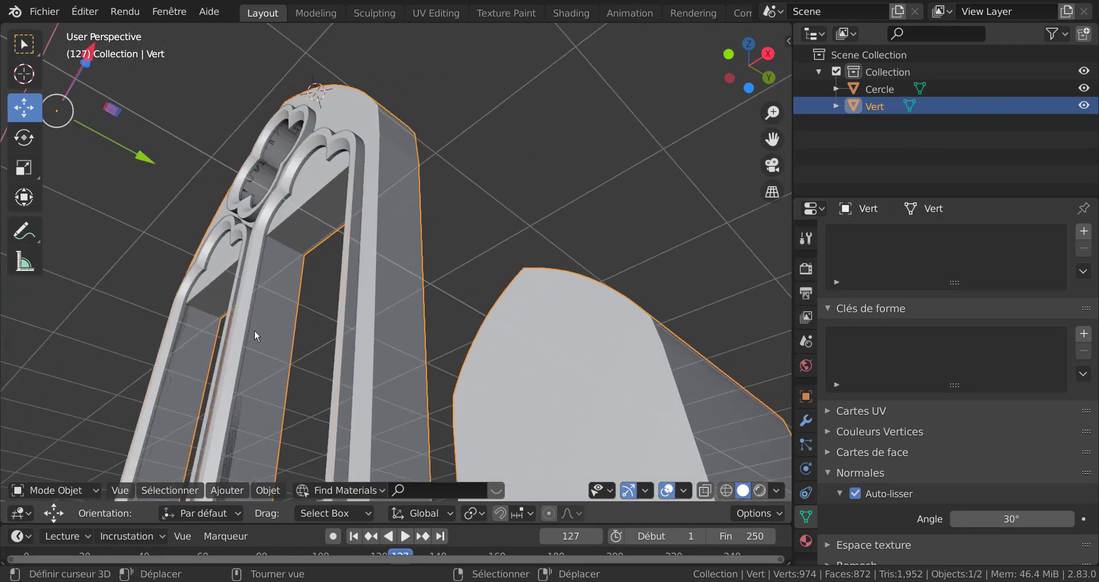
{"action": "key", "text": "Tab"}
{"action": "key", "text": "Tab"}
{"action": "middle_click_drag", "start_coordinate": [283, 346], "coordinate": [274, 253]}
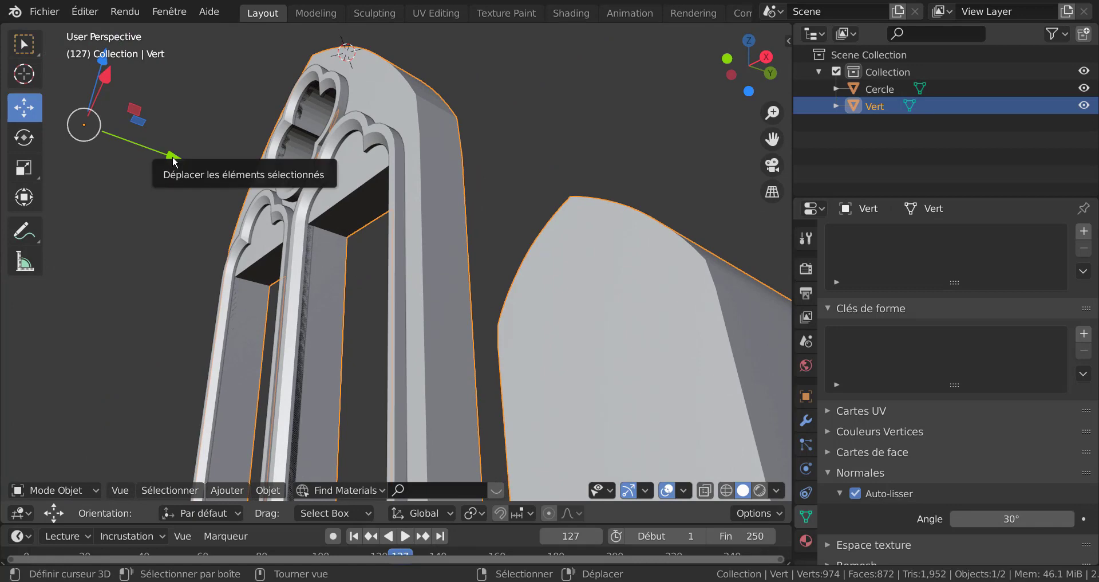
{"action": "left_click_drag", "start_coordinate": [177, 163], "coordinate": [185, 176]}
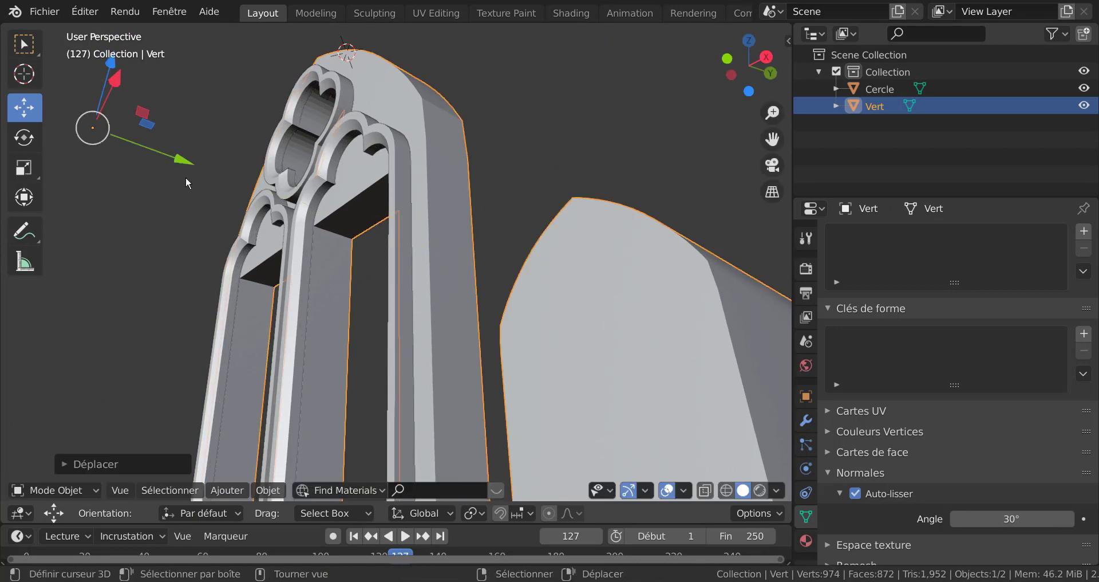
{"action": "scroll", "coordinate": [426, 263], "scroll_direction": "down", "scroll_amount": 5}
{"action": "middle_click_drag", "start_coordinate": [497, 302], "coordinate": [510, 284]}
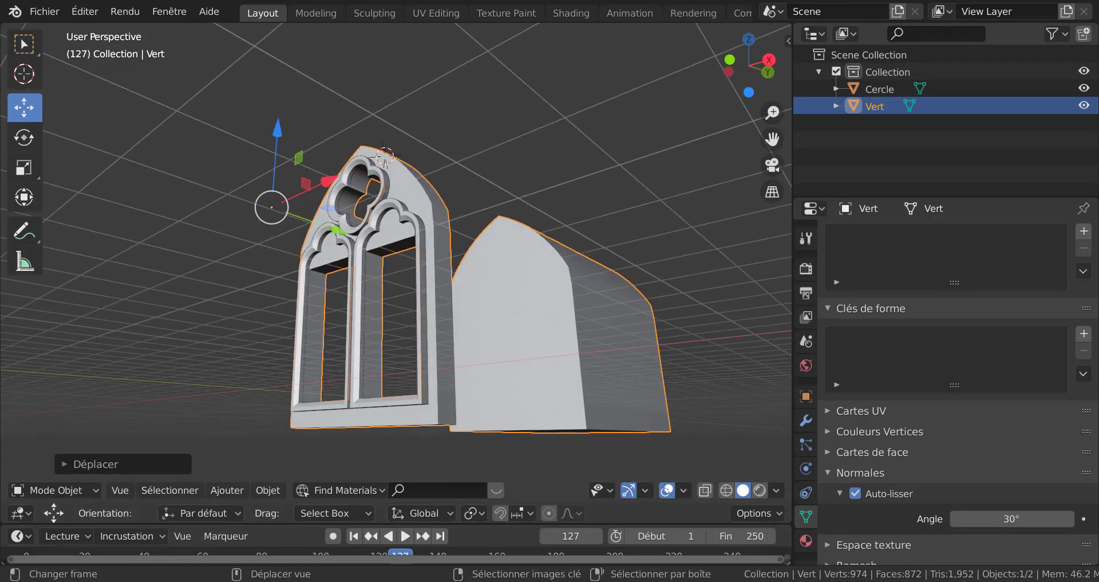
Step: Compare the lancet openings and their inner reveals with the reference photo fenetre guédelon.jpg
{"action": "key", "text": "alt+Tab"}
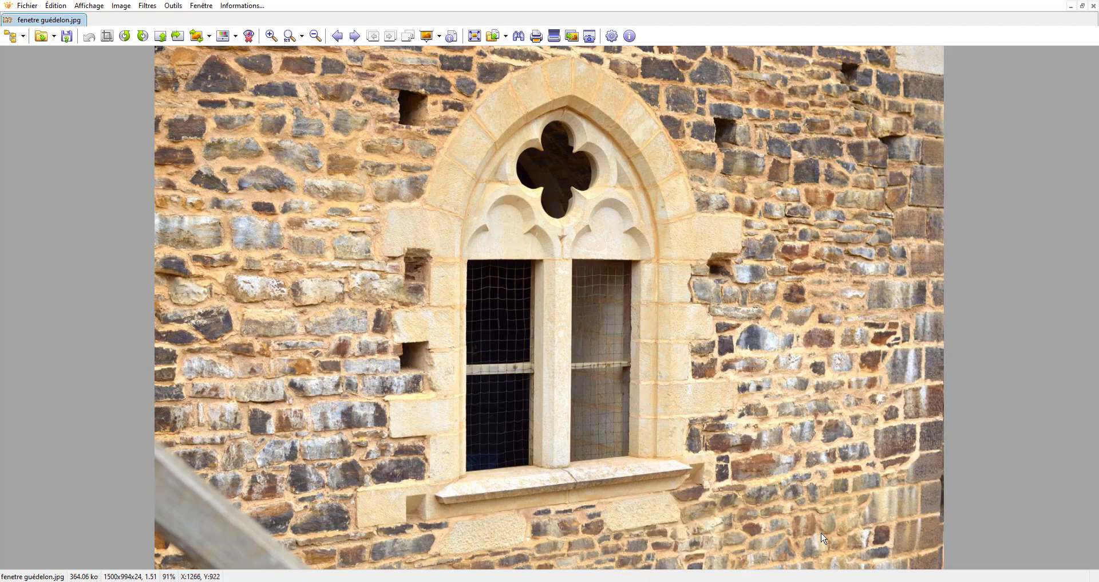
{"action": "mouse_move", "coordinate": [829, 580]}
{"action": "left_click", "coordinate": [784, 562]}
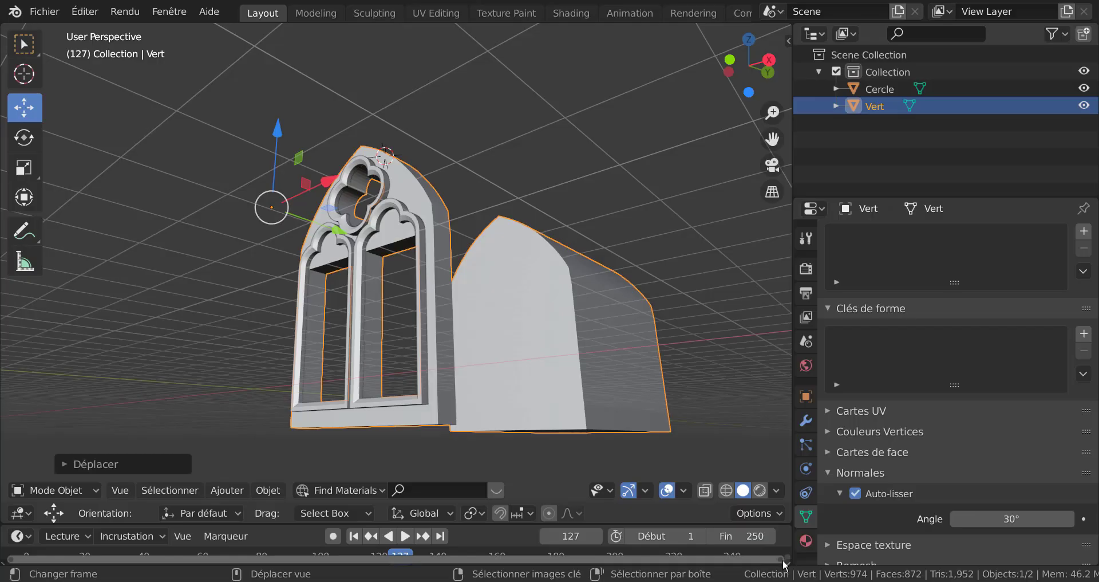
{"action": "scroll", "coordinate": [444, 371], "scroll_direction": "up", "scroll_amount": 1}
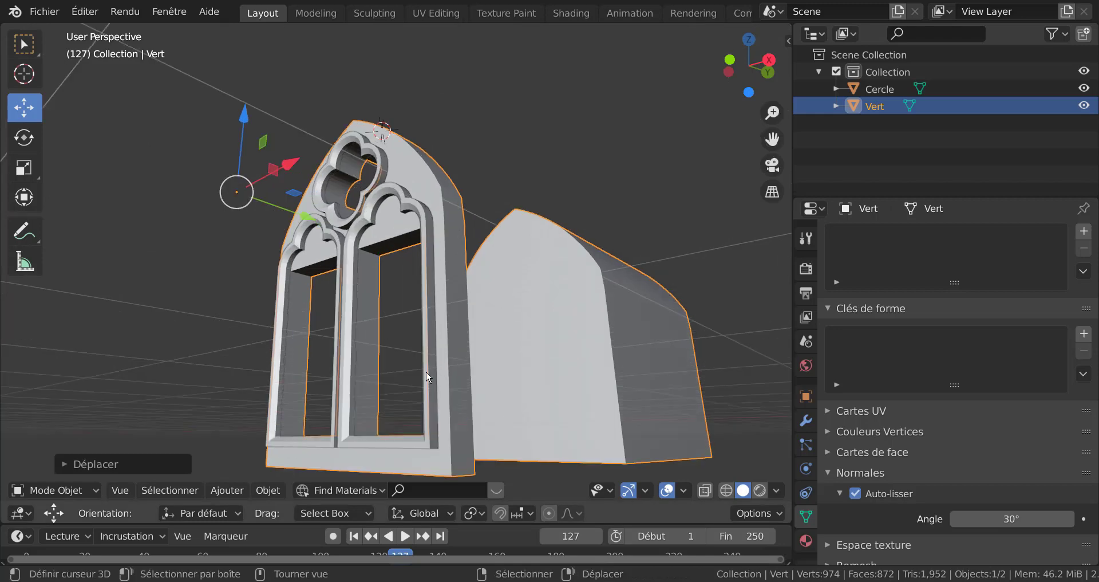
{"action": "middle_click_drag", "start_coordinate": [426, 372], "coordinate": [588, 378]}
{"action": "key", "text": "Tab"}
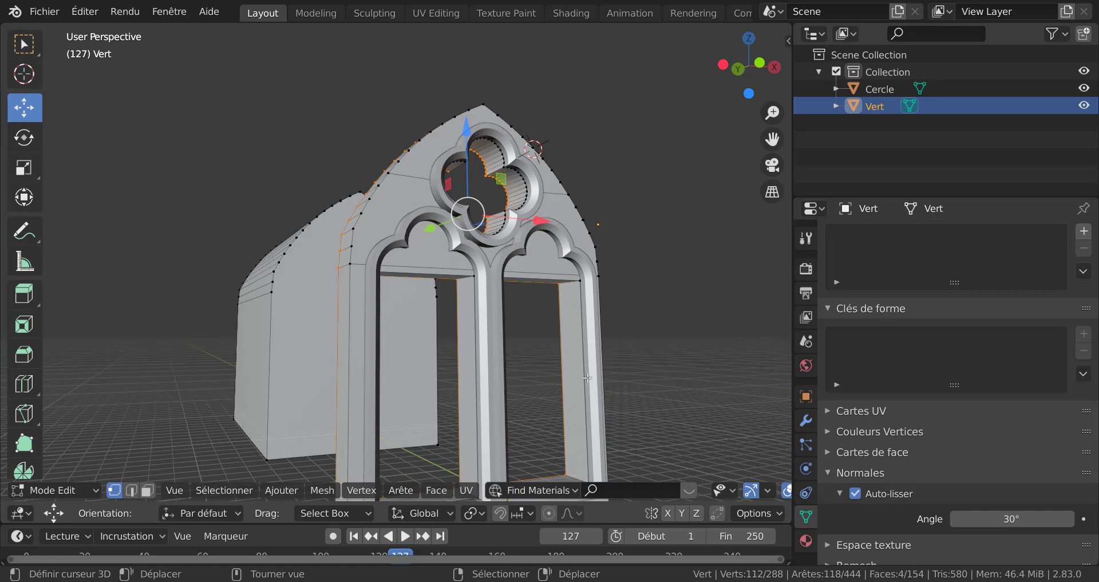
{"action": "middle_click_drag", "start_coordinate": [578, 327], "coordinate": [565, 238]}
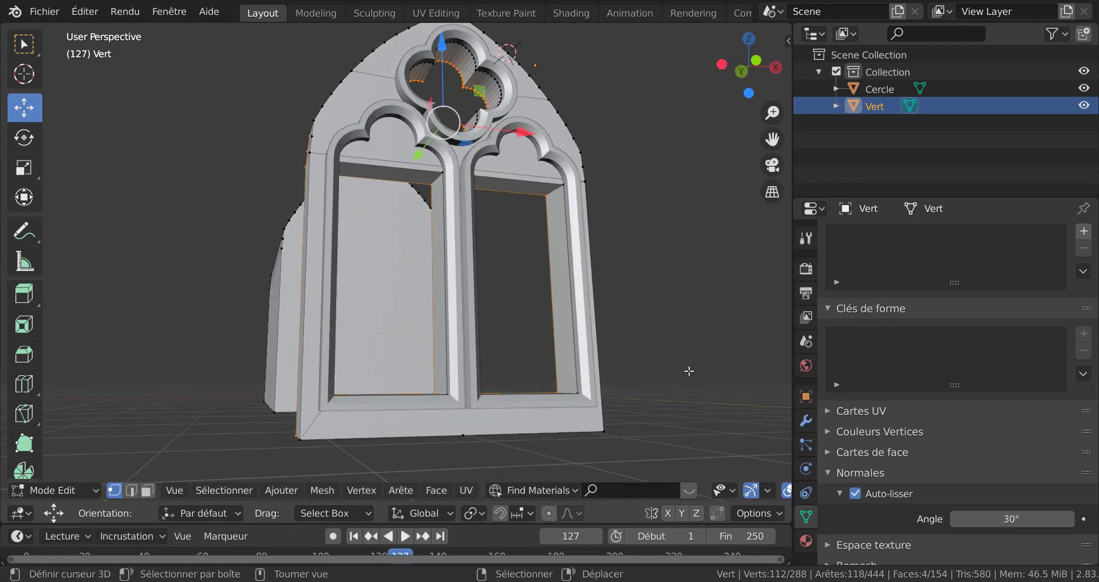
{"action": "mouse_move", "coordinate": [689, 581]}
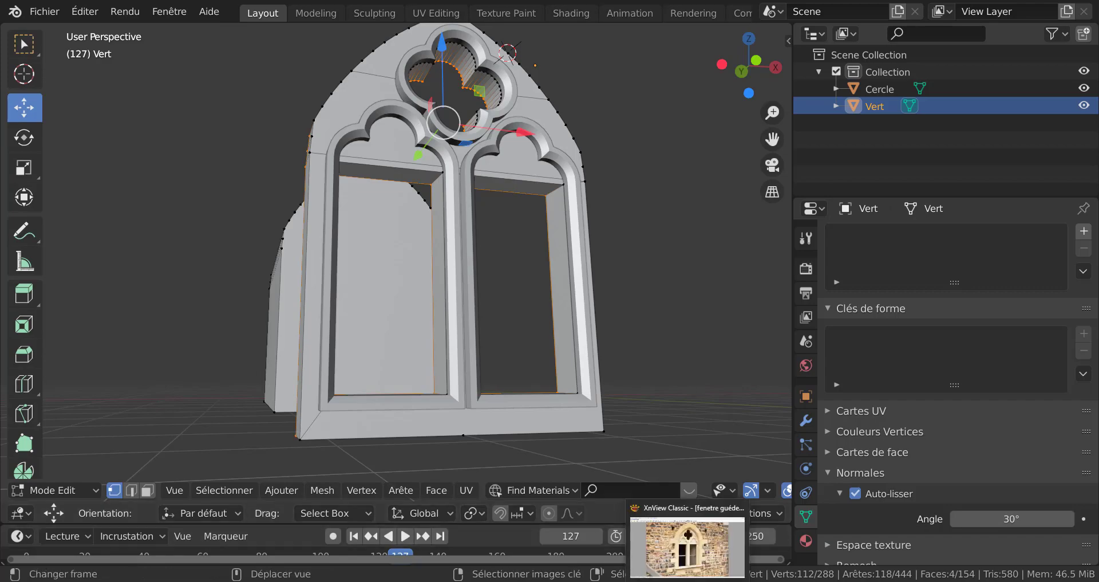
{"action": "left_click", "coordinate": [689, 544]}
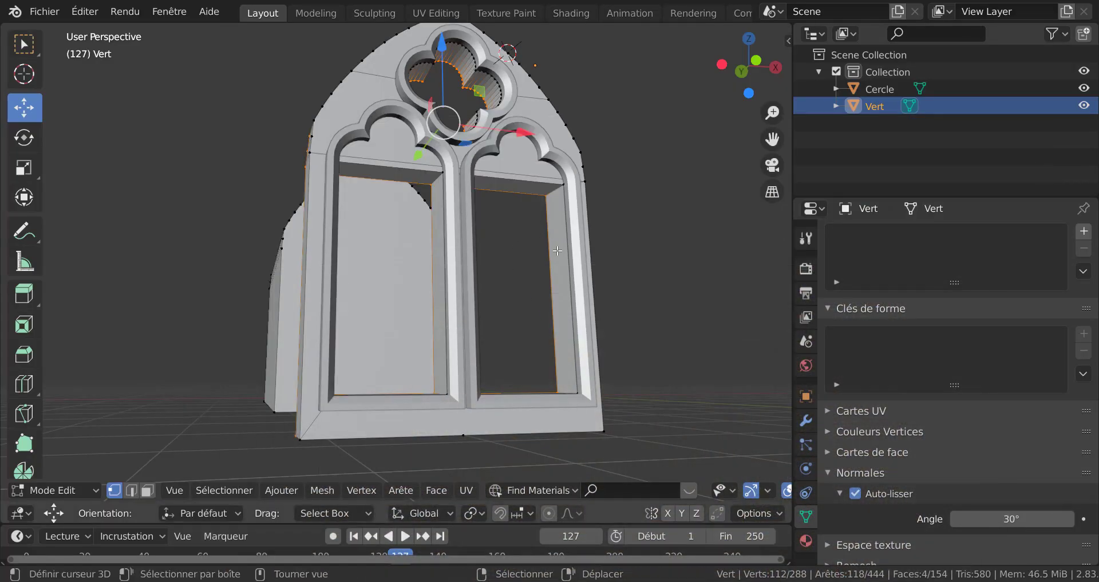
Step: Clear the selection and select the two inner jamb faces of the right-hand lancet opening in face select mode
{"action": "key", "text": "alt+a"}
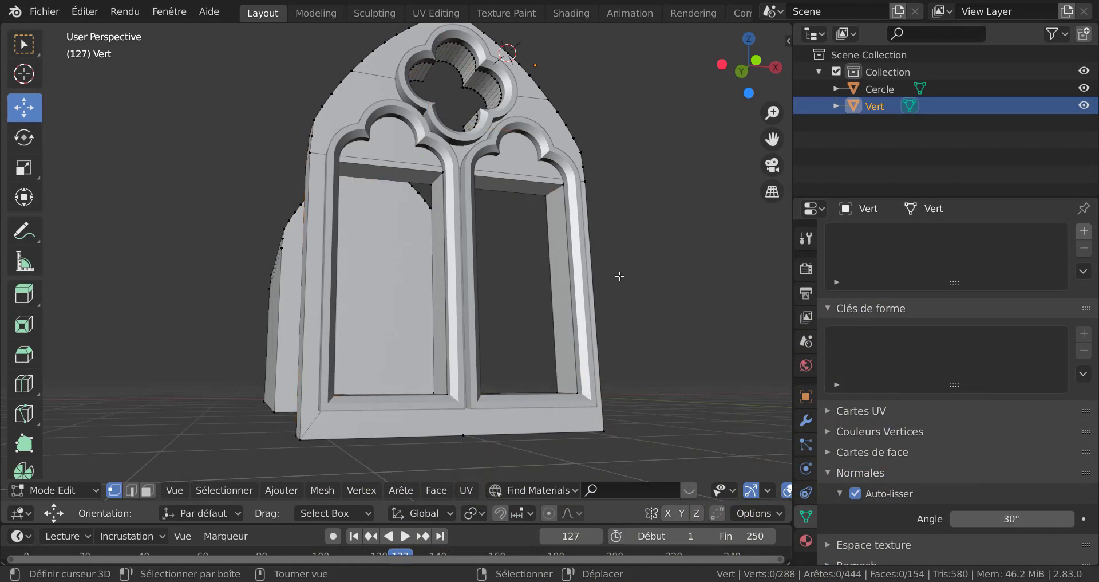
{"action": "key", "text": "a"}
{"action": "key", "text": "alt+a"}
{"action": "key", "text": "3"}
{"action": "left_click", "coordinate": [563, 260]}
{"action": "middle_click_drag", "start_coordinate": [563, 261], "coordinate": [619, 320]}
{"action": "left_click", "coordinate": [372, 286], "text": "shift"}
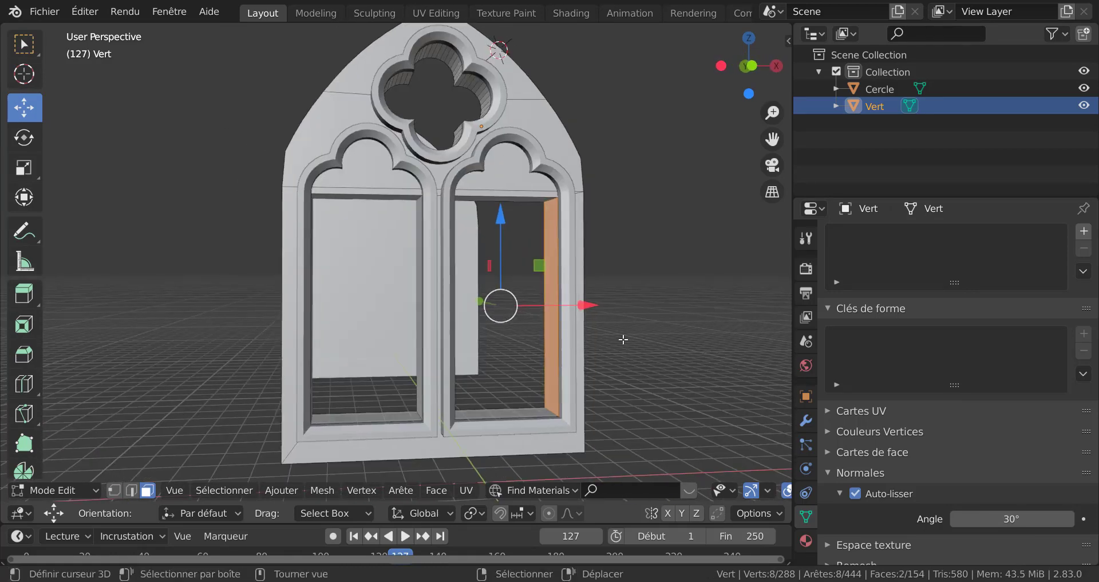
Step: Extrude the right-hand lancet's two jamb faces in place and scale them slightly inward along X, then return to Object Mode
{"action": "key", "text": "KP_1"}
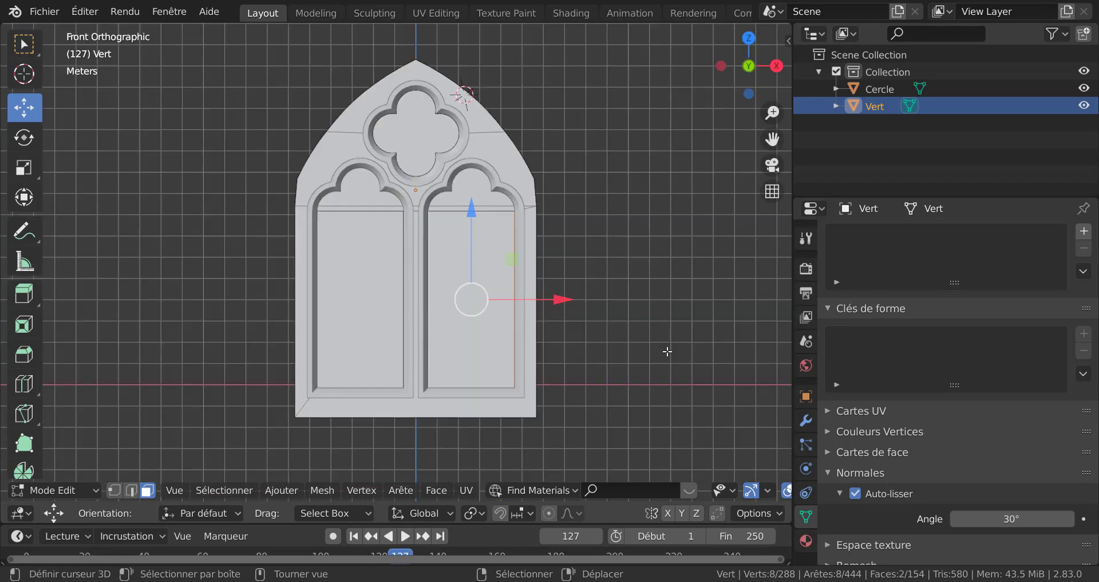
{"action": "scroll", "coordinate": [643, 343], "scroll_direction": "up", "scroll_amount": 2}
{"action": "scroll", "coordinate": [642, 344], "scroll_direction": "down", "scroll_amount": 1}
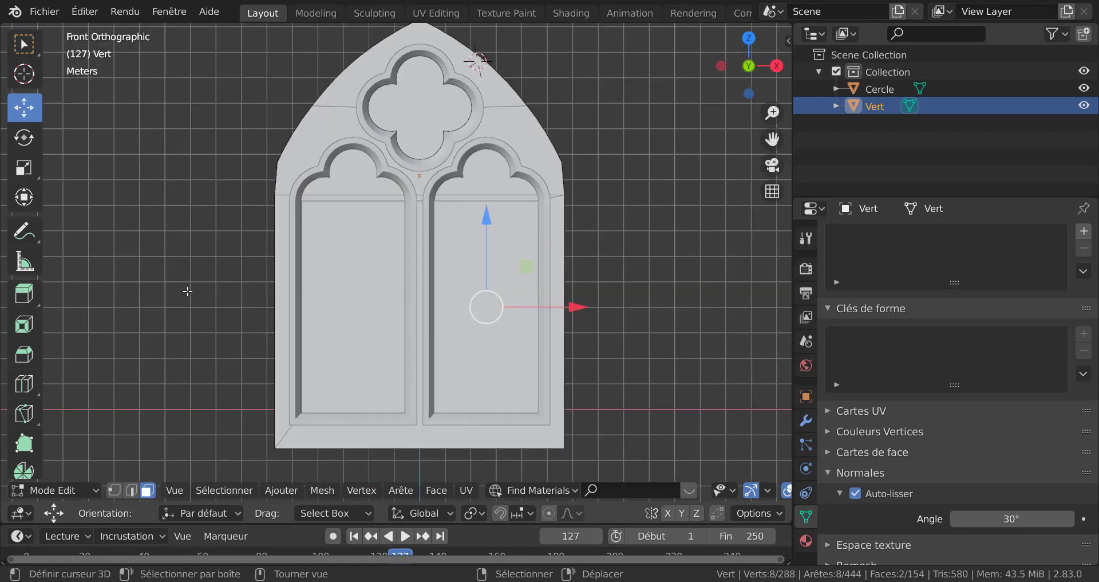
{"action": "key", "text": "e"}
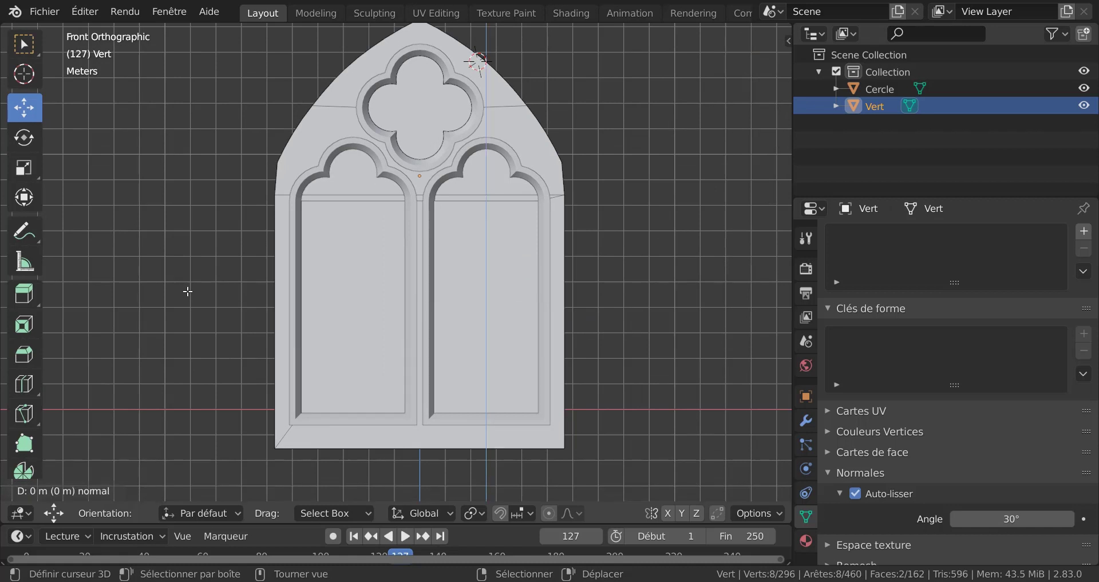
{"action": "right_click", "coordinate": [188, 291]}
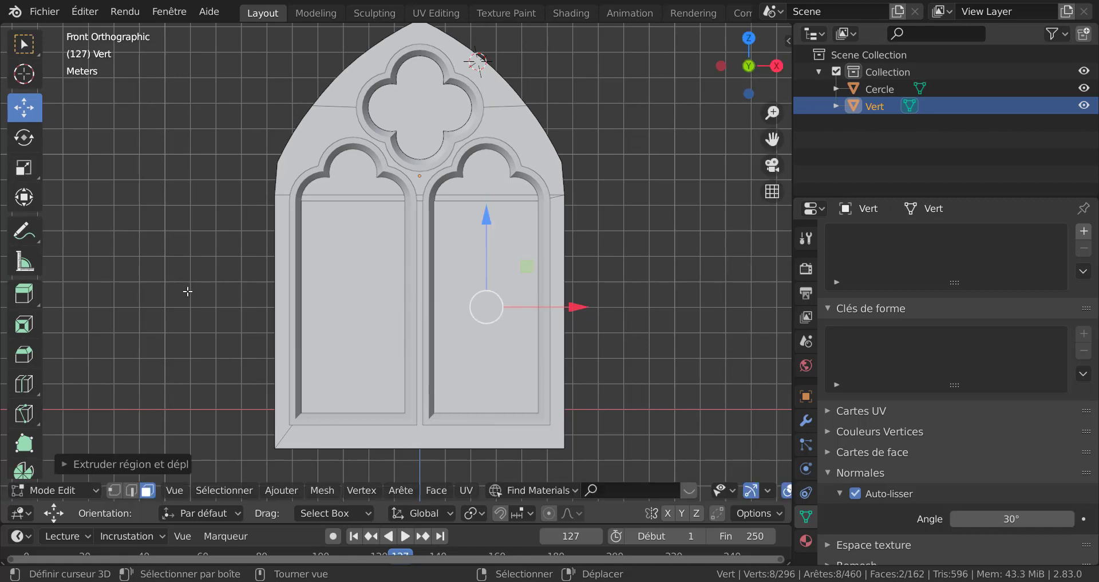
{"action": "left_click", "coordinate": [41, 173]}
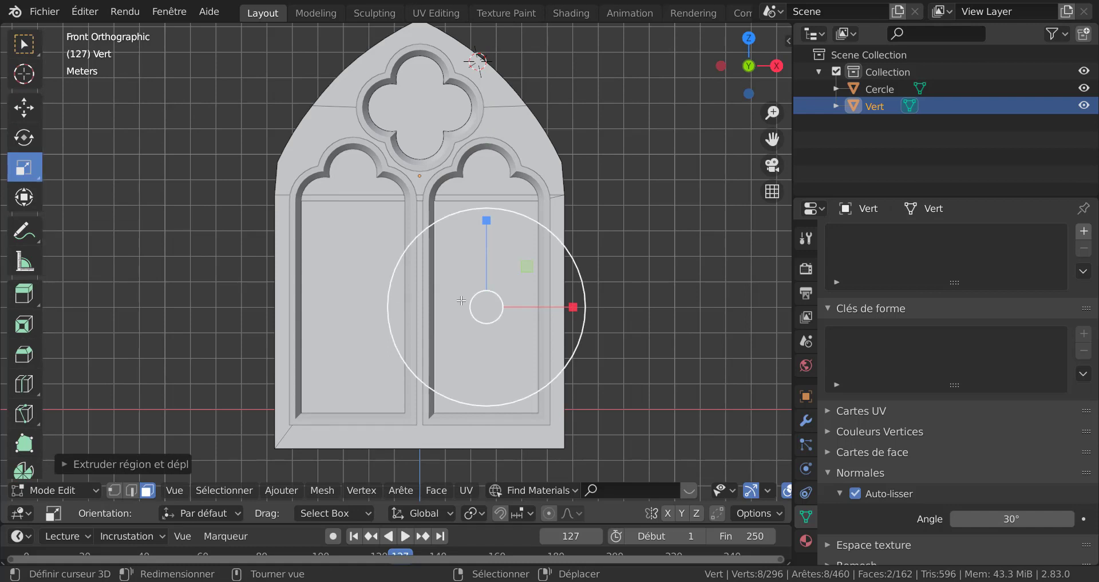
{"action": "left_click_drag", "start_coordinate": [573, 307], "coordinate": [483, 311]}
{"action": "key", "text": "Tab"}
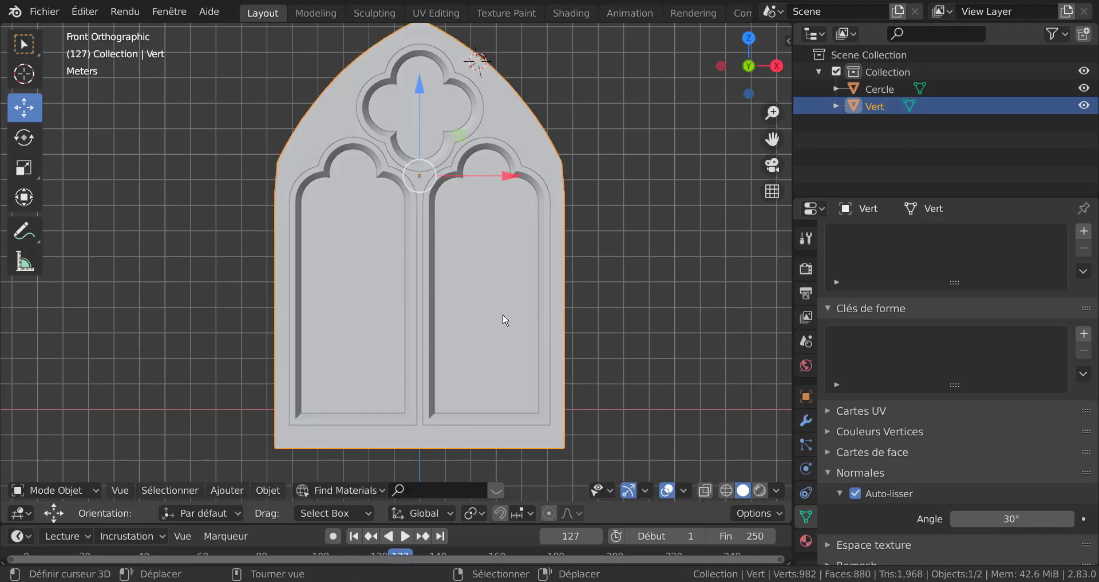
Step: Select the left-hand lancet's two inner jamb faces, extrude them in place and scale them slightly inward along X
{"action": "middle_click_drag", "start_coordinate": [502, 319], "coordinate": [391, 324]}
{"action": "key", "text": "Tab"}
{"action": "left_click", "coordinate": [256, 298], "text": "shift"}
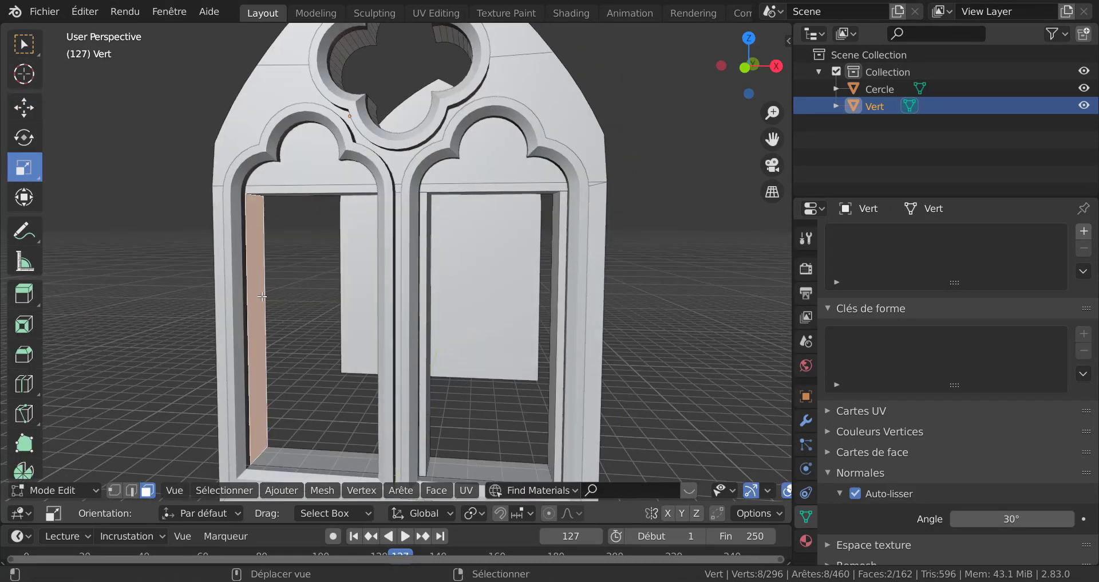
{"action": "key", "text": "KP_1"}
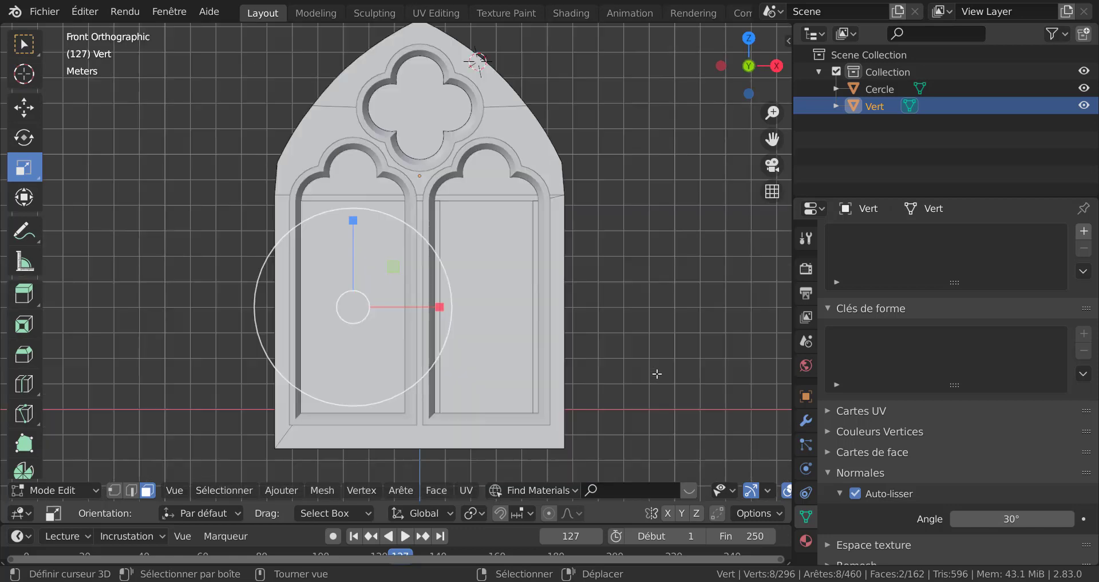
{"action": "key", "text": "e"}
{"action": "right_click", "coordinate": [651, 371]}
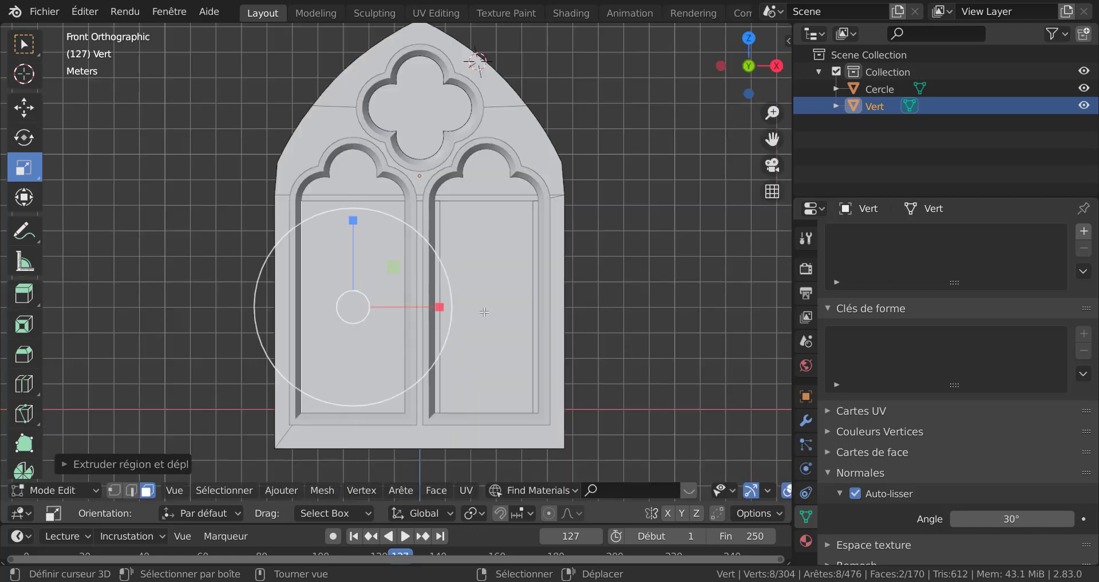
{"action": "left_click_drag", "start_coordinate": [439, 306], "coordinate": [426, 307]}
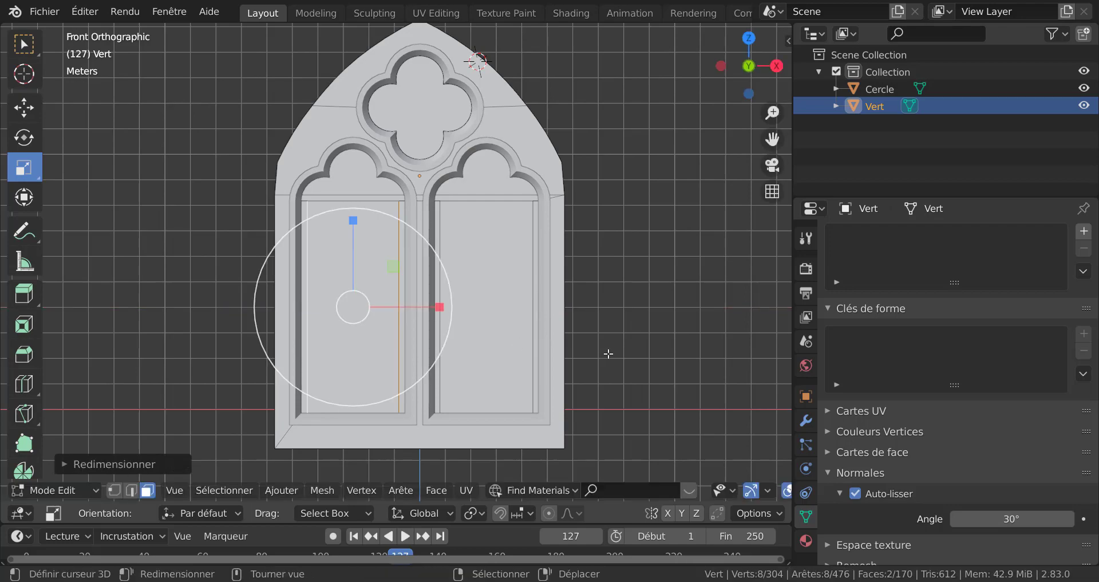
{"action": "middle_click_drag", "start_coordinate": [609, 364], "coordinate": [607, 310]}
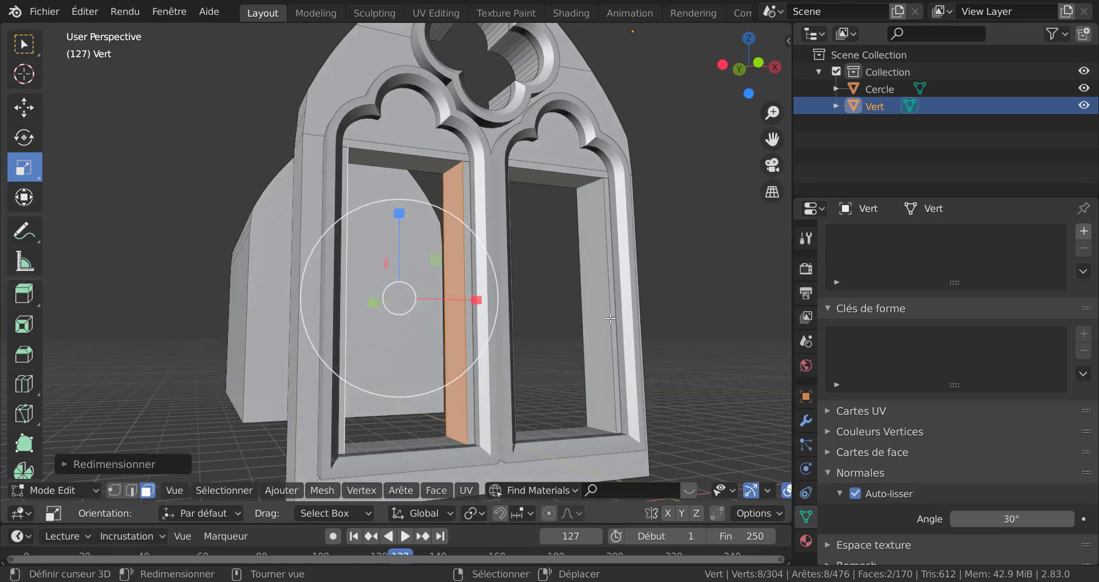
Step: Select the four vertical front edges of the extruded jambs in both lancets, using edge select mode
{"action": "left_click", "coordinate": [603, 327]}
{"action": "key", "text": "2"}
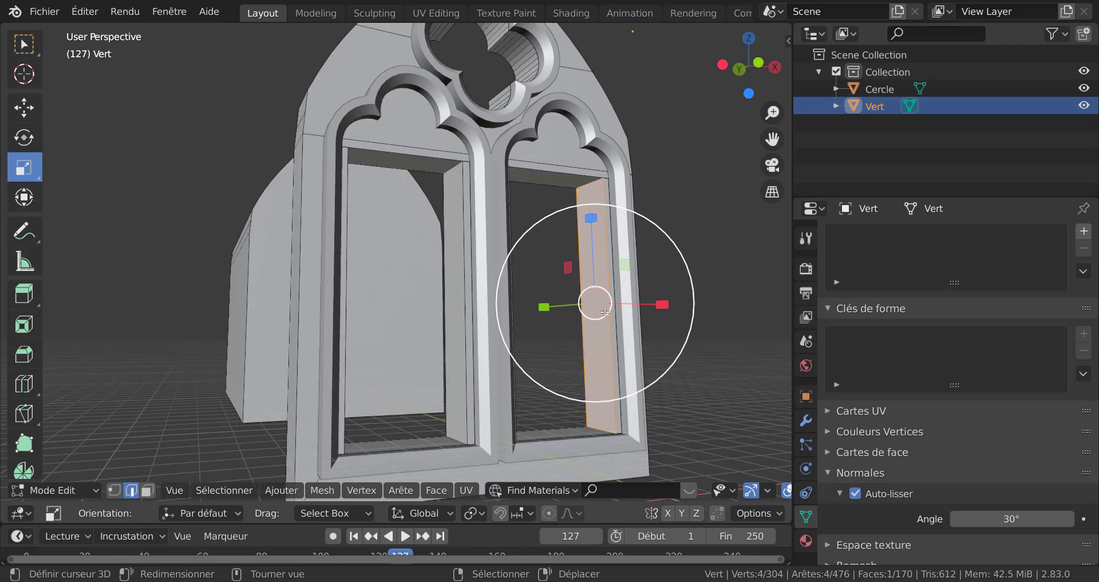
{"action": "left_click", "coordinate": [611, 299]}
{"action": "middle_click_drag", "start_coordinate": [593, 335], "coordinate": [510, 339]}
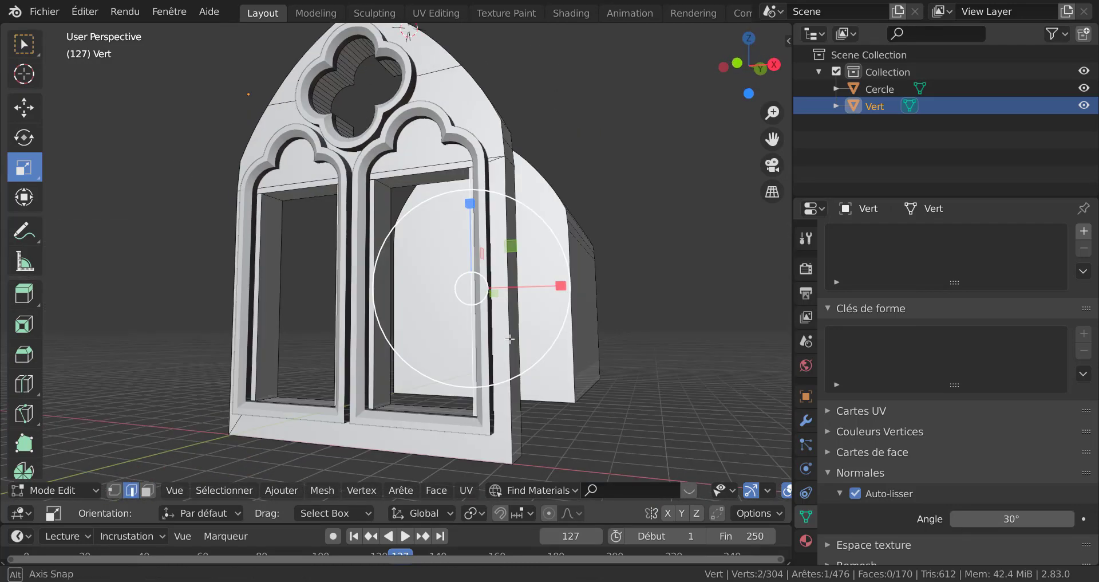
{"action": "scroll", "coordinate": [455, 356], "scroll_direction": "up", "scroll_amount": 4}
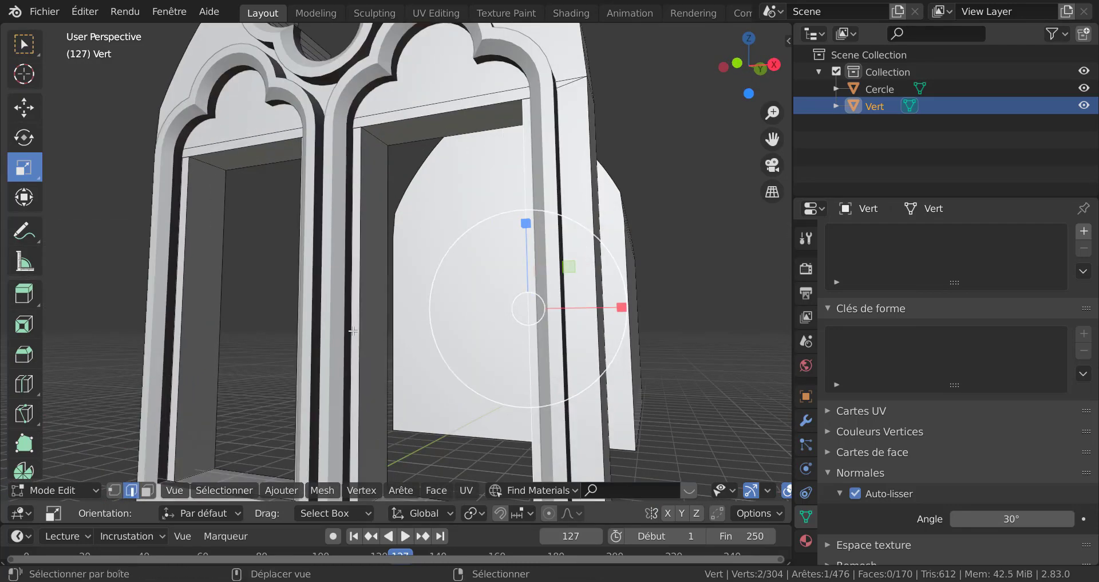
{"action": "left_click", "coordinate": [358, 328], "text": "shift"}
{"action": "middle_click_drag", "start_coordinate": [357, 328], "coordinate": [398, 355]}
{"action": "left_click", "coordinate": [521, 353], "text": "shift"}
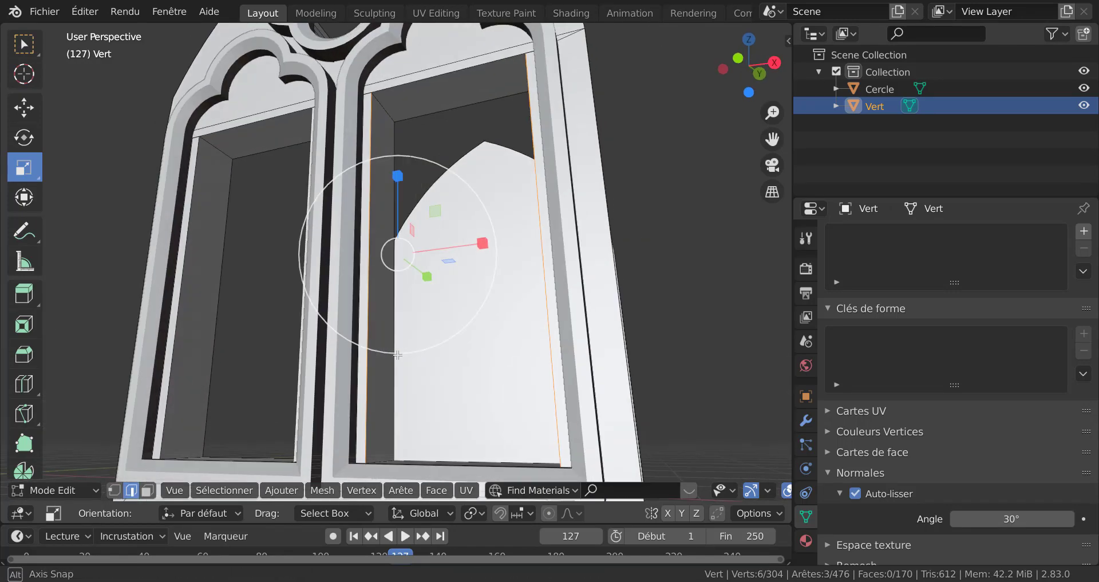
{"action": "left_click", "coordinate": [182, 329], "text": "shift"}
{"action": "middle_click_drag", "start_coordinate": [181, 329], "coordinate": [286, 412]}
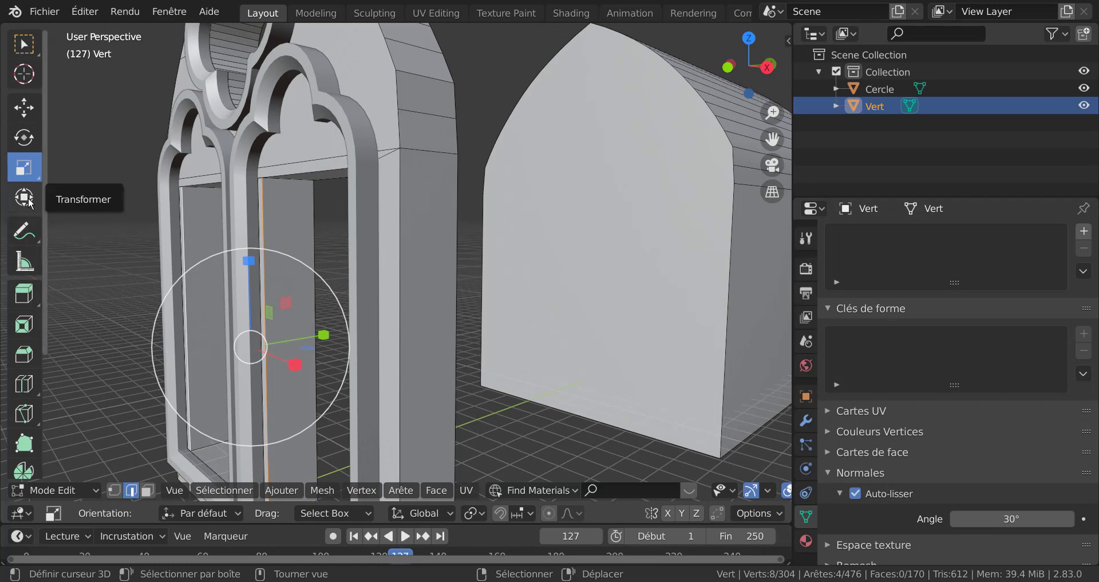
Step: Move the four selected jamb edges slightly backwards along Y to bevel the inner reveals
{"action": "left_click", "coordinate": [24, 106]}
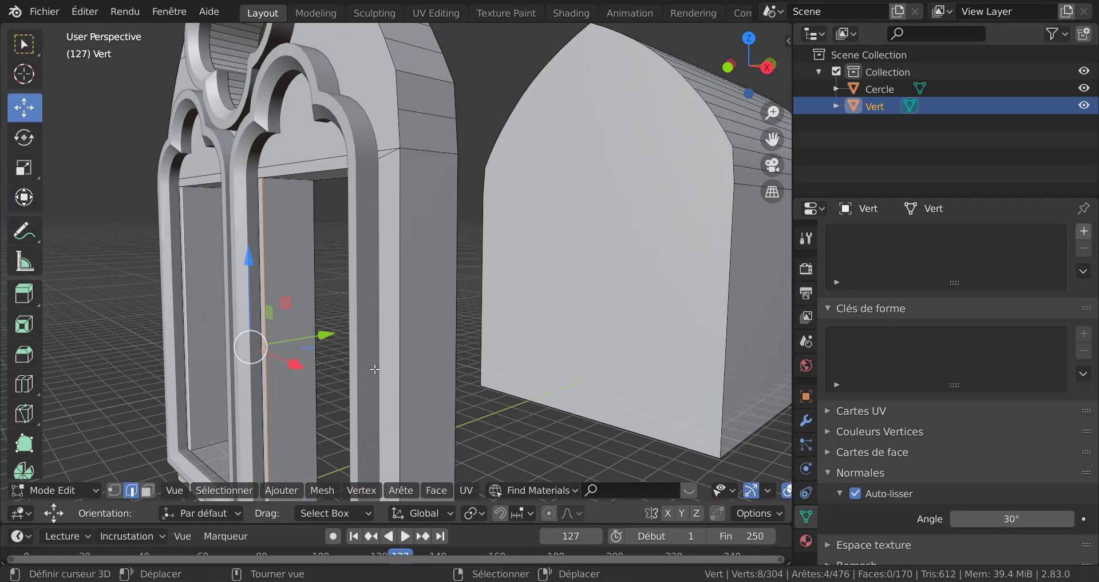
{"action": "left_click_drag", "start_coordinate": [325, 333], "coordinate": [340, 332]}
{"action": "middle_click_drag", "start_coordinate": [439, 349], "coordinate": [569, 351]}
{"action": "scroll", "coordinate": [535, 351], "scroll_direction": "down", "scroll_amount": 2}
{"action": "key", "text": "Tab"}
{"action": "key", "text": "Tab"}
{"action": "scroll", "coordinate": [769, 494], "scroll_direction": "down", "scroll_amount": 6}
Step: Switch the viewport to rendered shading and inspect the bevelled jambs of both lancets
{"action": "left_click", "coordinate": [761, 490]}
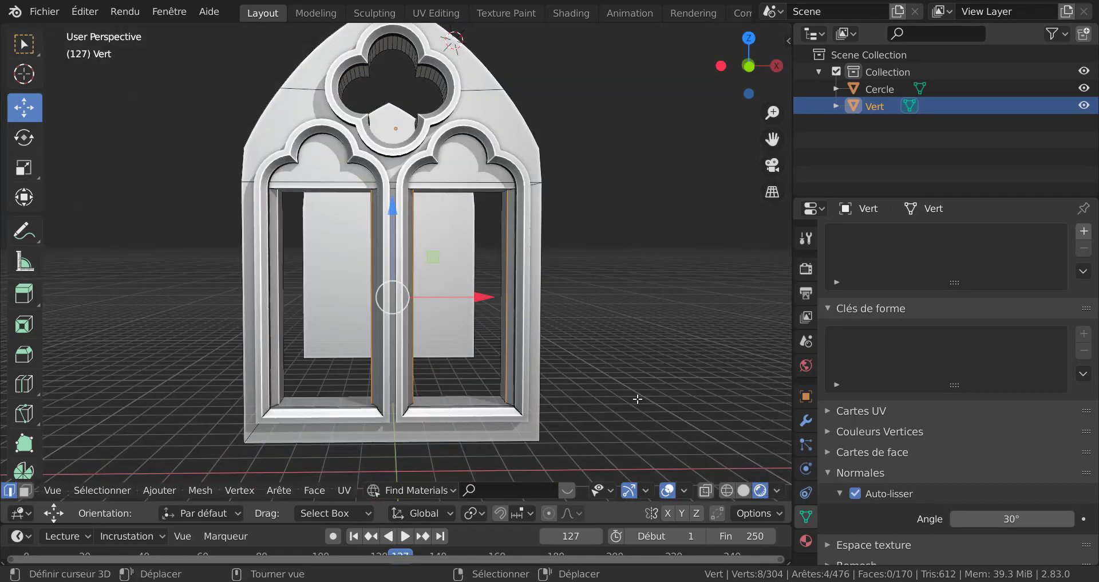
{"action": "mouse_move", "coordinate": [648, 385]}
{"action": "middle_mouse_down"}
{"action": "mouse_move", "coordinate": [667, 391]}
{"action": "mouse_move", "coordinate": [681, 295]}
{"action": "mouse_move", "coordinate": [680, 344]}
{"action": "mouse_move", "coordinate": [589, 397]}
{"action": "middle_mouse_up"}
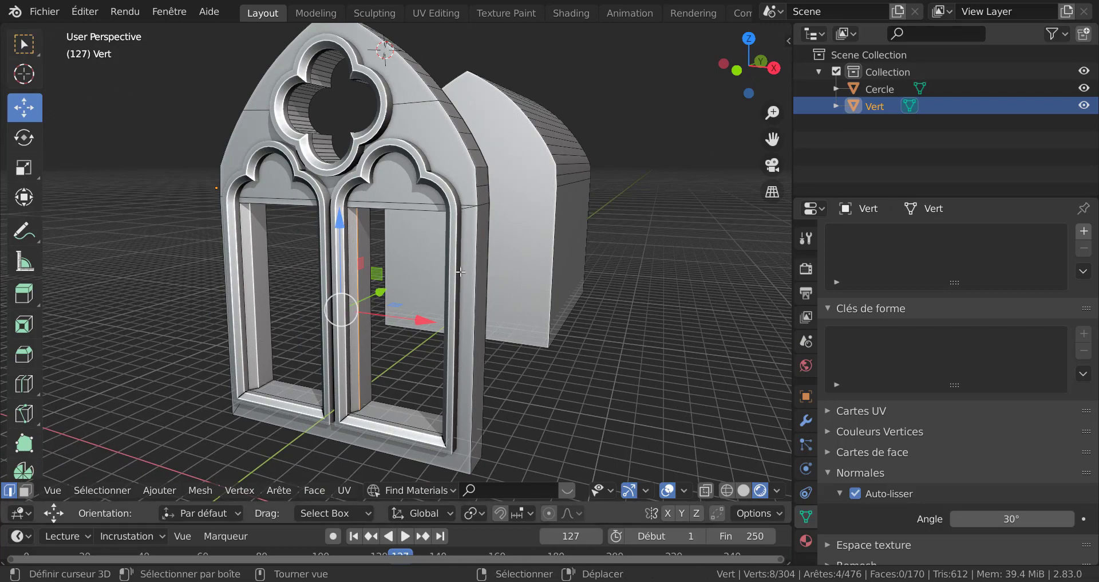
{"action": "middle_click_drag", "start_coordinate": [481, 390], "coordinate": [455, 384]}
{"action": "scroll", "coordinate": [485, 390], "scroll_direction": "up", "scroll_amount": 1}
{"action": "scroll", "coordinate": [485, 390], "scroll_direction": "down", "scroll_amount": 1}
Step: Nudge the four selected jamb edges slightly forward along Y and return to Object Mode
{"action": "key", "text": "Tab"}
{"action": "key", "text": "Tab"}
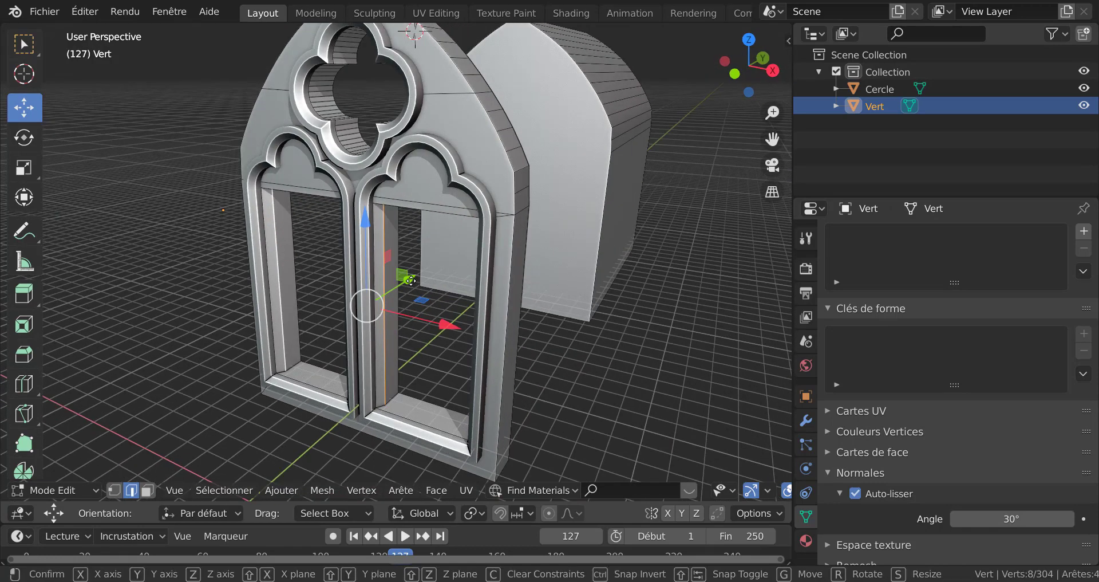
{"action": "left_click_drag", "start_coordinate": [411, 283], "coordinate": [408, 285]}
{"action": "key", "text": "Tab"}
{"action": "mouse_move", "coordinate": [456, 340]}
{"action": "middle_mouse_down"}
{"action": "mouse_move", "coordinate": [553, 323]}
{"action": "mouse_move", "coordinate": [521, 280]}
{"action": "mouse_move", "coordinate": [517, 245]}
{"action": "mouse_move", "coordinate": [482, 266]}
{"action": "mouse_move", "coordinate": [468, 321]}
{"action": "mouse_move", "coordinate": [517, 327]}
{"action": "mouse_move", "coordinate": [466, 353]}
{"action": "middle_mouse_up"}
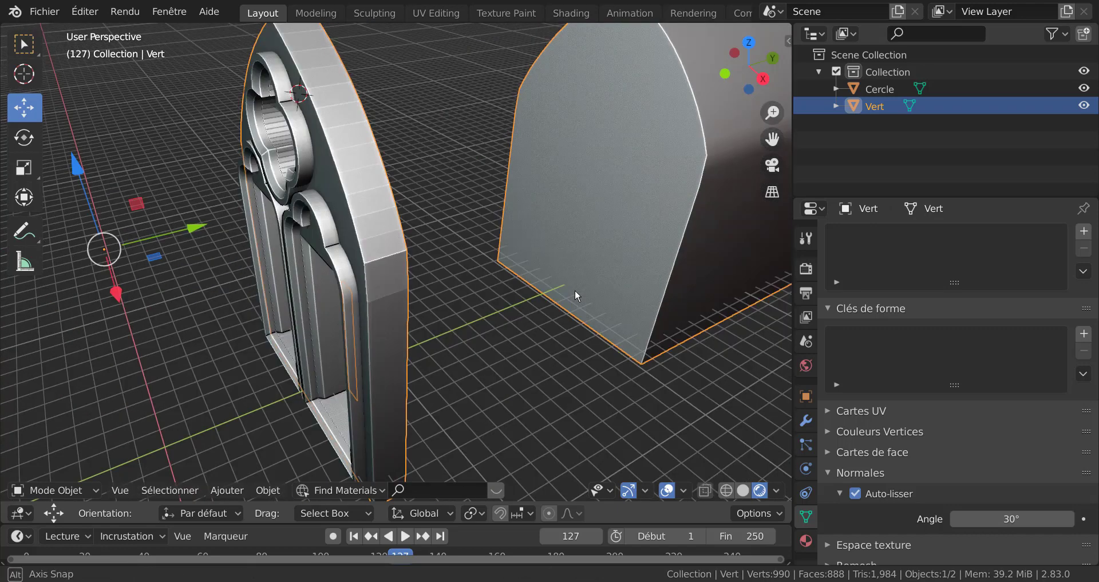
Step: Select the face loop around the panel's outer rim in face select mode and apply smooth shading to it
{"action": "middle_click_drag", "start_coordinate": [575, 289], "coordinate": [485, 302]}
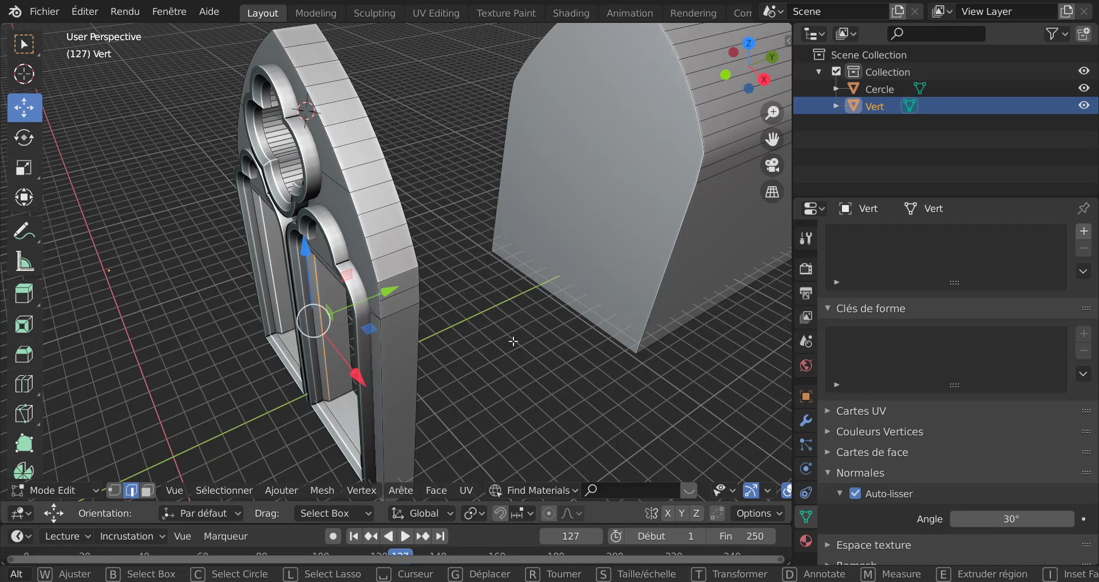
{"action": "left_click", "coordinate": [398, 275], "text": "alt"}
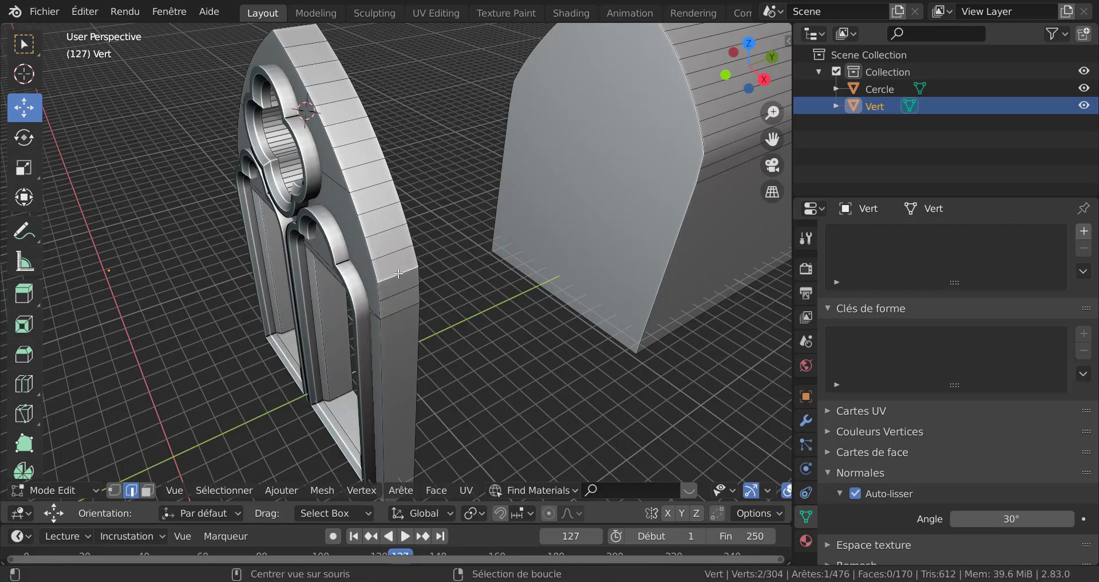
{"action": "key", "text": "3"}
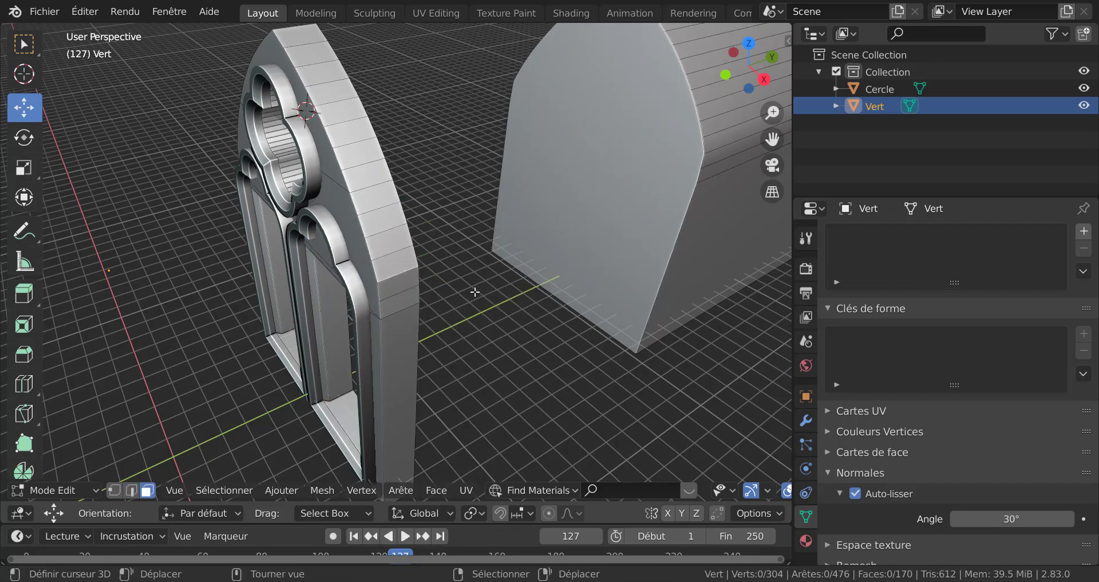
{"action": "left_click", "coordinate": [402, 279], "text": "alt"}
{"action": "scroll", "coordinate": [477, 286], "scroll_direction": "down", "scroll_amount": 5}
{"action": "middle_click_drag", "start_coordinate": [476, 287], "coordinate": [475, 343]}
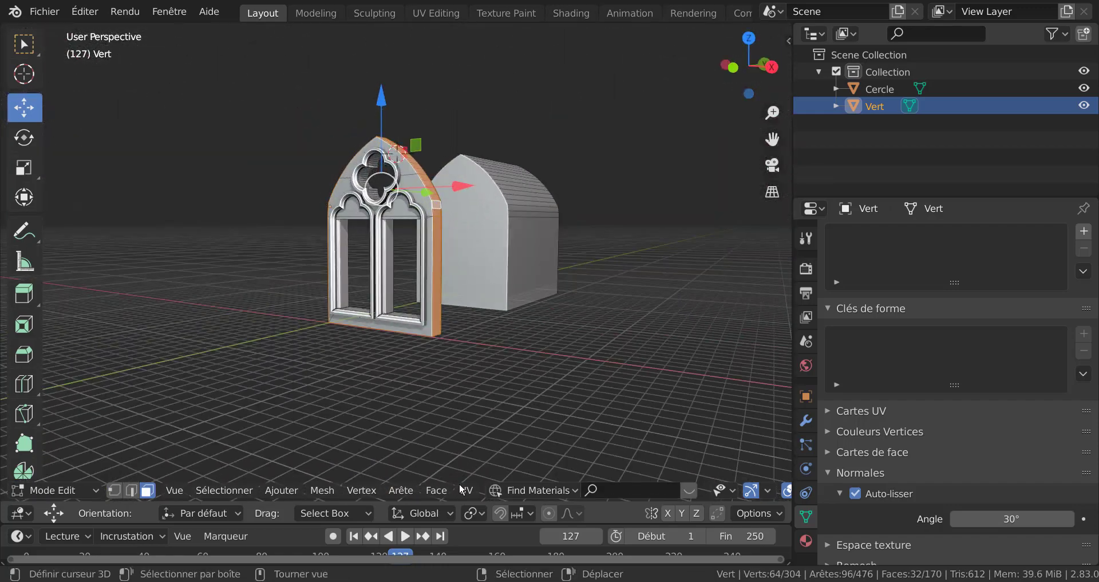
{"action": "left_click", "coordinate": [437, 490]}
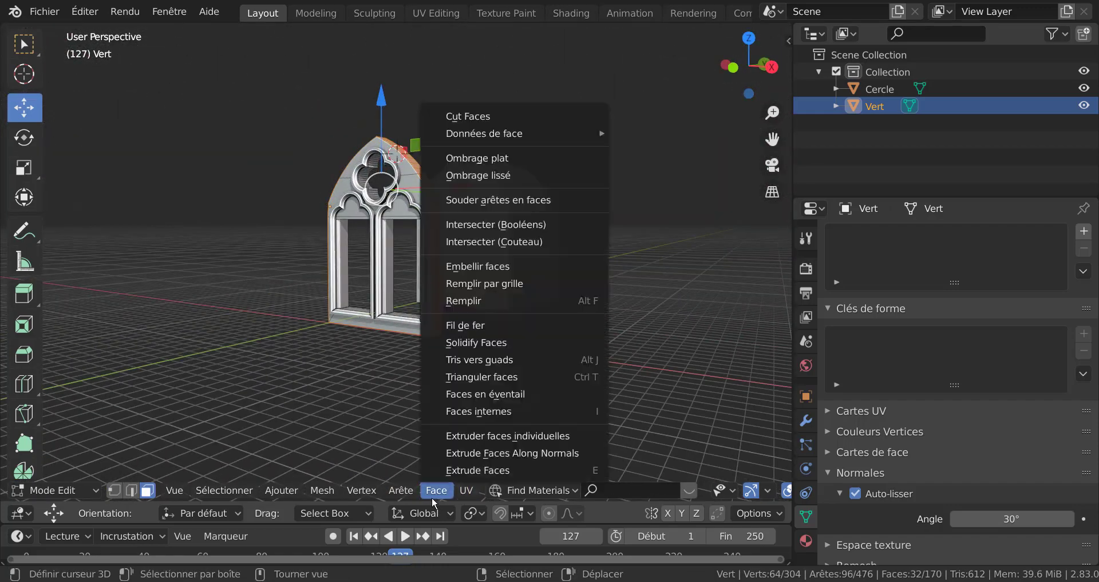
{"action": "left_click", "coordinate": [483, 181]}
{"action": "key", "text": "Tab"}
Step: Select the linked inner faces of the quatrefoil opening, shade them smooth and return to Object Mode
{"action": "mouse_move", "coordinate": [466, 273]}
{"action": "middle_mouse_down"}
{"action": "mouse_move", "coordinate": [432, 331]}
{"action": "mouse_move", "coordinate": [507, 215]}
{"action": "mouse_move", "coordinate": [517, 142]}
{"action": "mouse_move", "coordinate": [496, 233]}
{"action": "mouse_move", "coordinate": [449, 287]}
{"action": "mouse_move", "coordinate": [450, 268]}
{"action": "middle_mouse_up"}
{"action": "scroll", "coordinate": [432, 331], "scroll_direction": "up", "scroll_amount": 5}
{"action": "scroll", "coordinate": [375, 216], "scroll_direction": "up", "scroll_amount": 1}
{"action": "scroll", "coordinate": [386, 325], "scroll_direction": "down", "scroll_amount": 6}
{"action": "scroll", "coordinate": [447, 261], "scroll_direction": "up", "scroll_amount": 10}
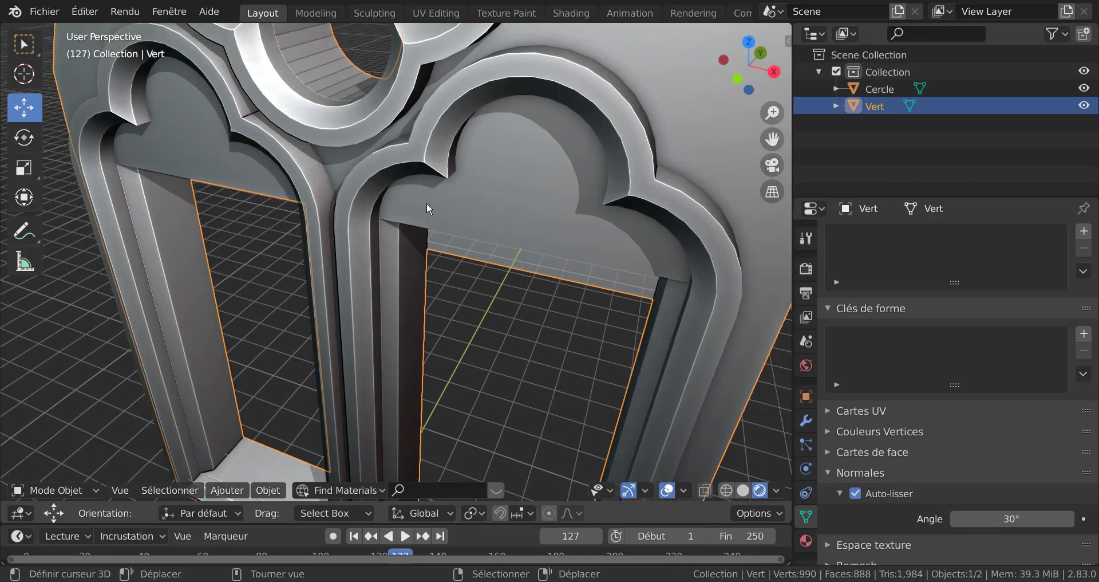
{"action": "key", "text": "Tab"}
{"action": "key", "text": "l"}
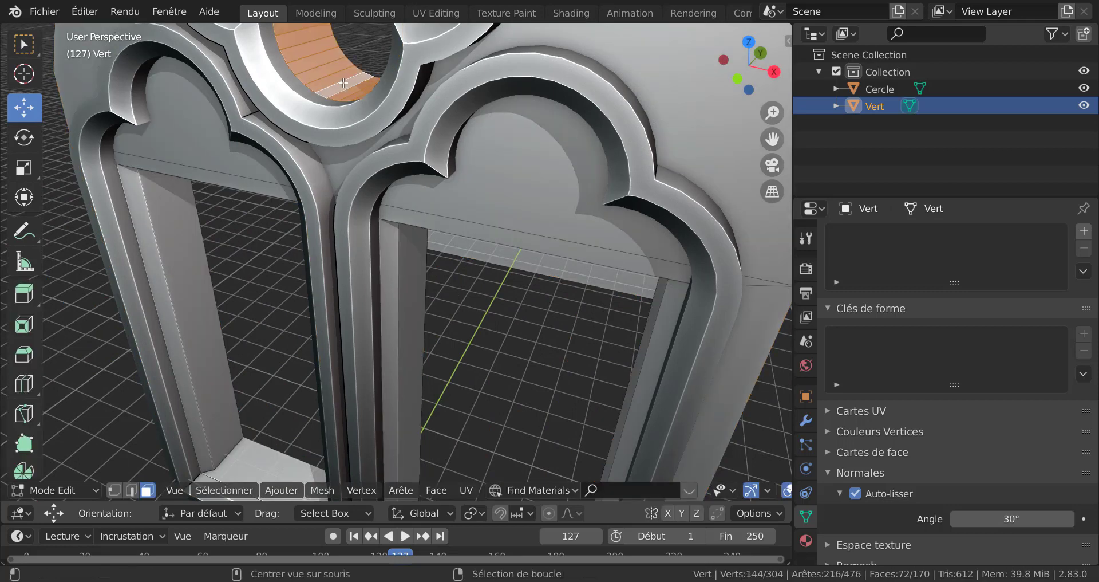
{"action": "scroll", "coordinate": [345, 86], "scroll_direction": "down", "scroll_amount": 10}
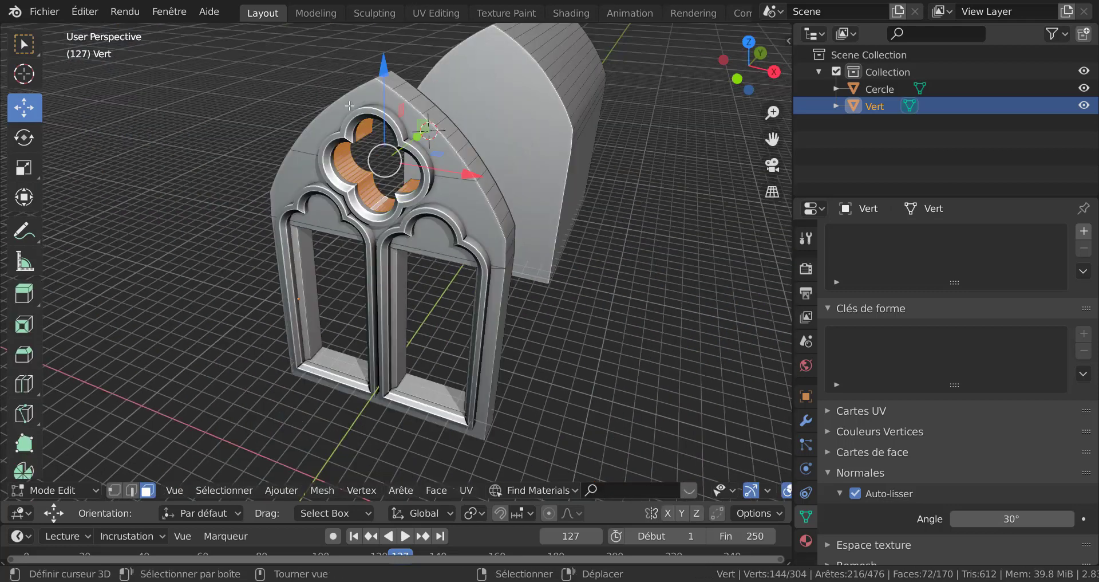
{"action": "left_click", "coordinate": [437, 491]}
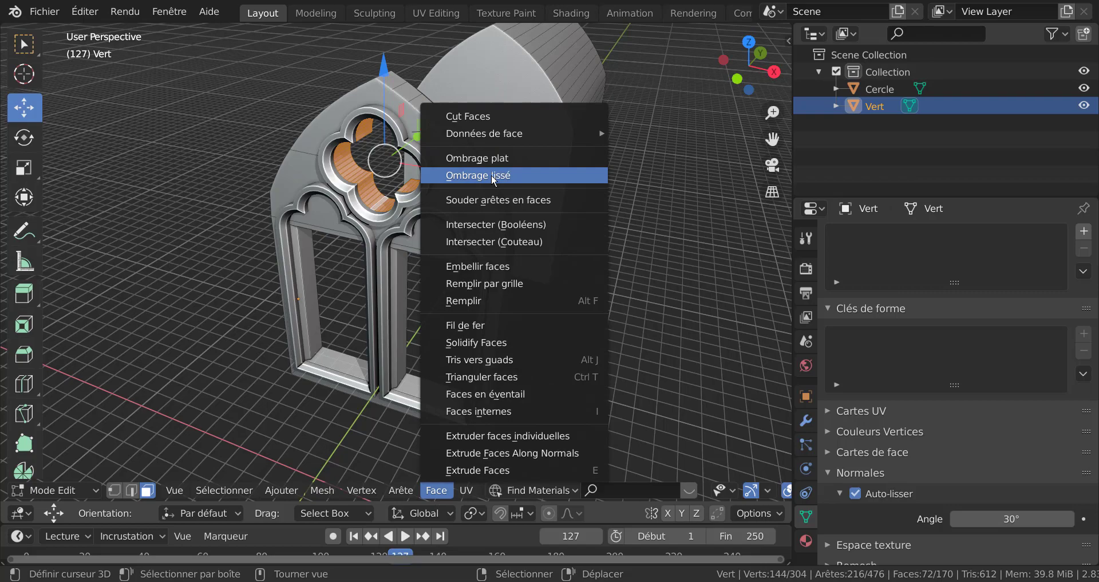
{"action": "left_click", "coordinate": [491, 175]}
{"action": "key", "text": "Tab"}
{"action": "scroll", "coordinate": [465, 202], "scroll_direction": "up", "scroll_amount": 5}
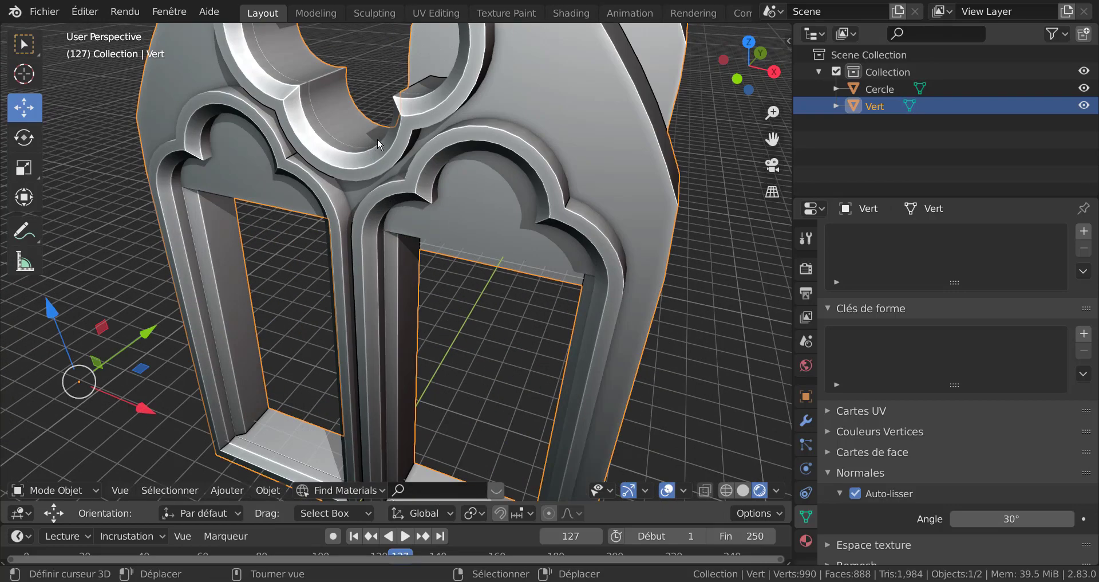
Step: Examine the smoothed tracery window as a whole and clear the object selection
{"action": "scroll", "coordinate": [377, 139], "scroll_direction": "down", "scroll_amount": 5}
{"action": "middle_click_drag", "start_coordinate": [401, 163], "coordinate": [508, 227]}
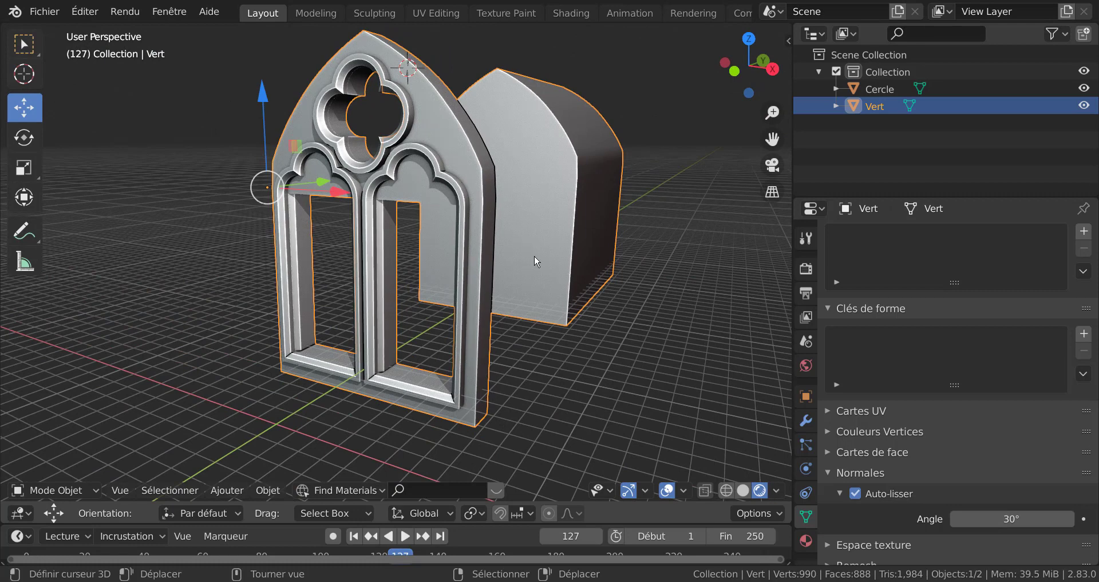
{"action": "scroll", "coordinate": [479, 332], "scroll_direction": "up", "scroll_amount": 3, "text": "shift"}
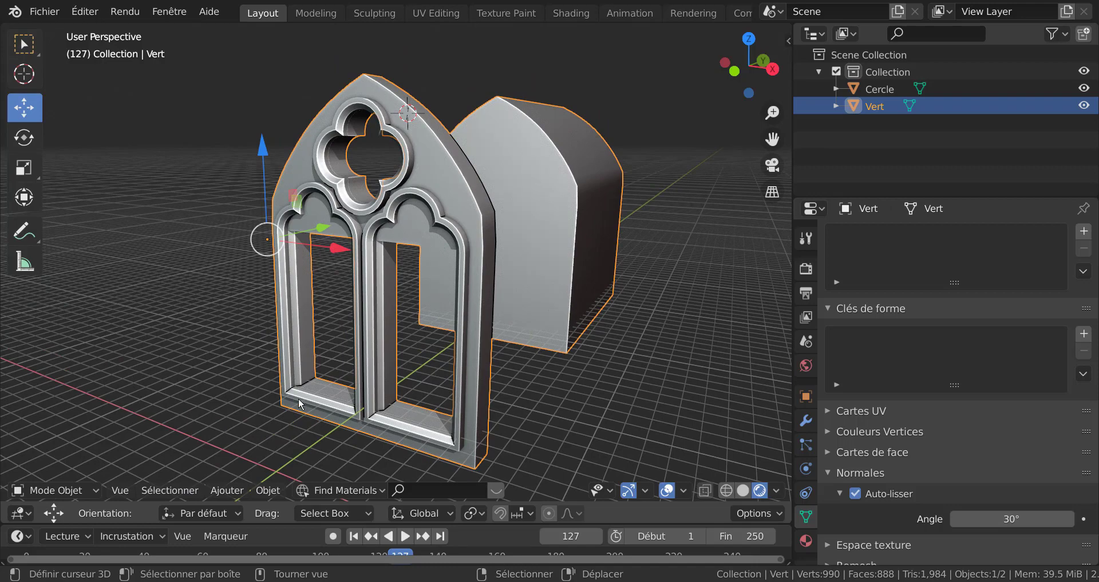
{"action": "mouse_move", "coordinate": [469, 317]}
{"action": "middle_mouse_down"}
{"action": "mouse_move", "coordinate": [579, 266]}
{"action": "mouse_move", "coordinate": [572, 248]}
{"action": "mouse_move", "coordinate": [489, 322]}
{"action": "mouse_move", "coordinate": [426, 346]}
{"action": "mouse_move", "coordinate": [471, 326]}
{"action": "mouse_move", "coordinate": [455, 322]}
{"action": "middle_mouse_up"}
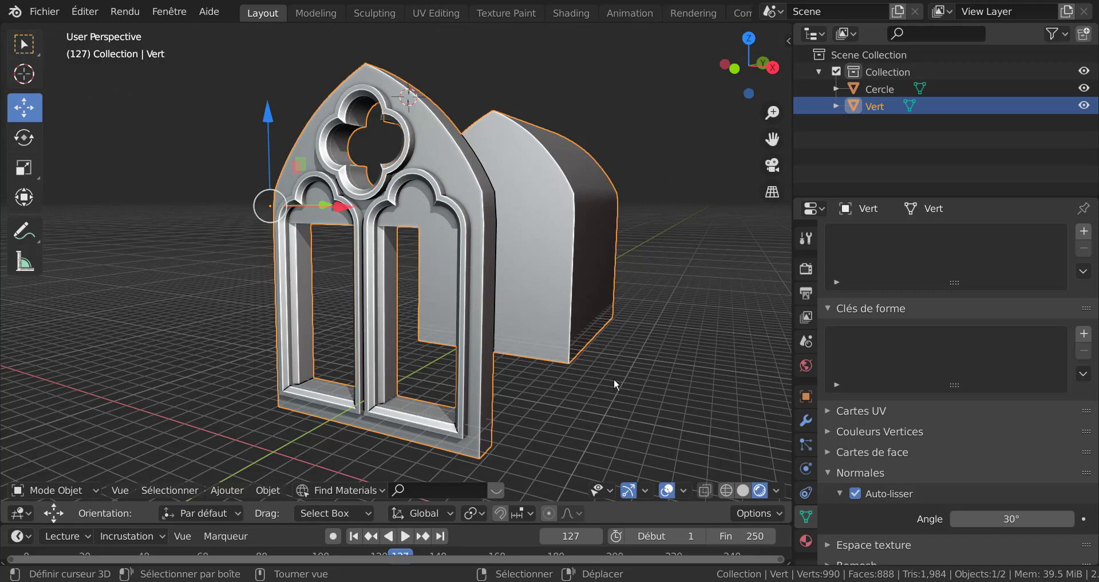
{"action": "scroll", "coordinate": [614, 378], "scroll_direction": "down", "scroll_amount": 3}
{"action": "left_click", "coordinate": [490, 405]}
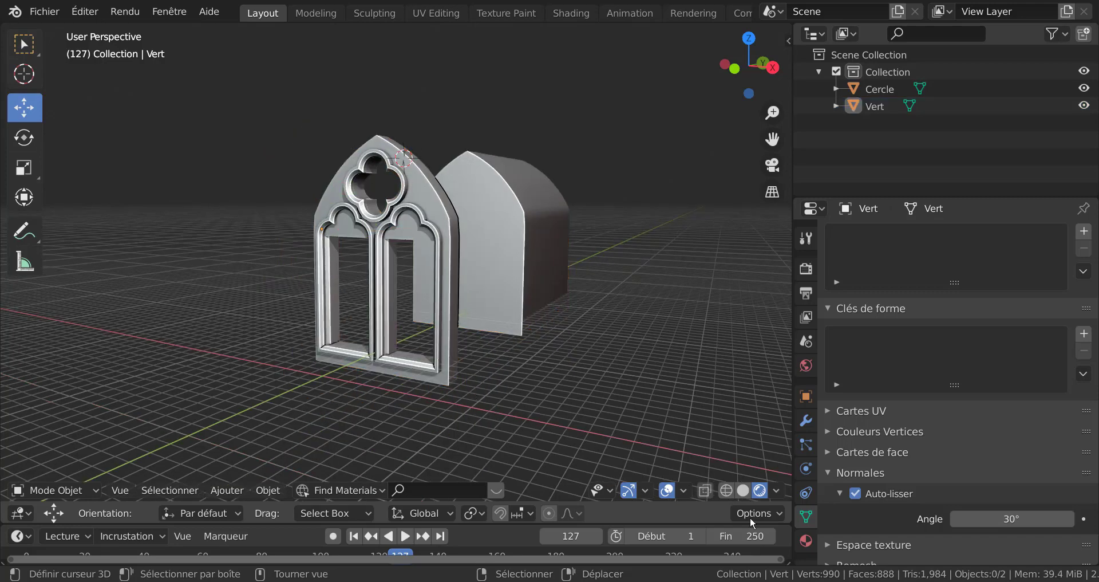
Step: Inspect the finished tracery window's front, reveals and quatrefoil opening from several angles, close up and as a whole
{"action": "middle_click_drag", "start_coordinate": [586, 400], "coordinate": [550, 356]}
{"action": "scroll", "coordinate": [481, 318], "scroll_direction": "up", "scroll_amount": 2}
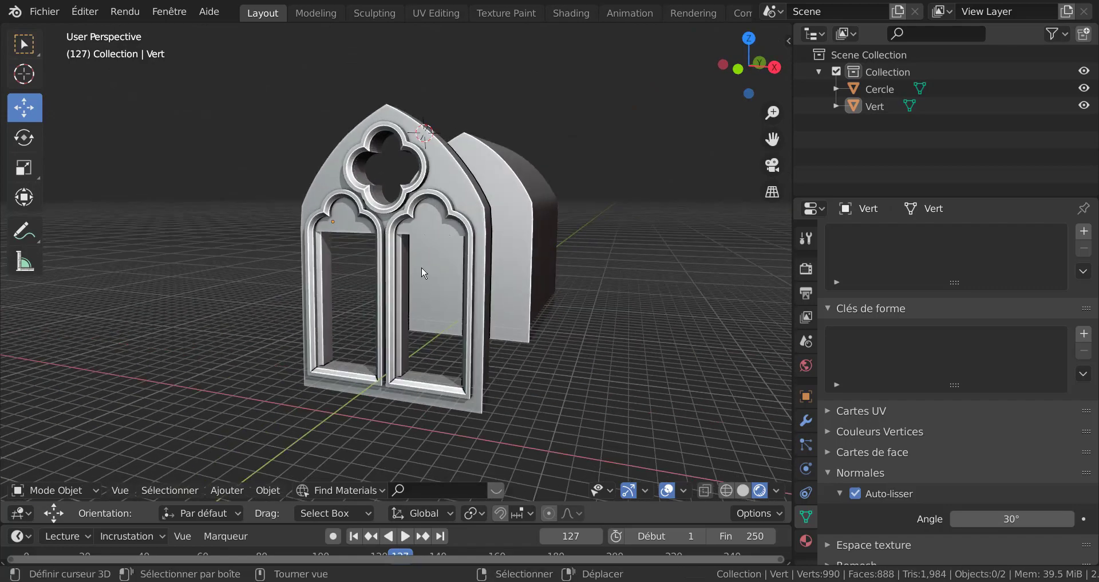
{"action": "middle_click_drag", "start_coordinate": [421, 266], "coordinate": [411, 291]}
{"action": "scroll", "coordinate": [412, 275], "scroll_direction": "up", "scroll_amount": 2}
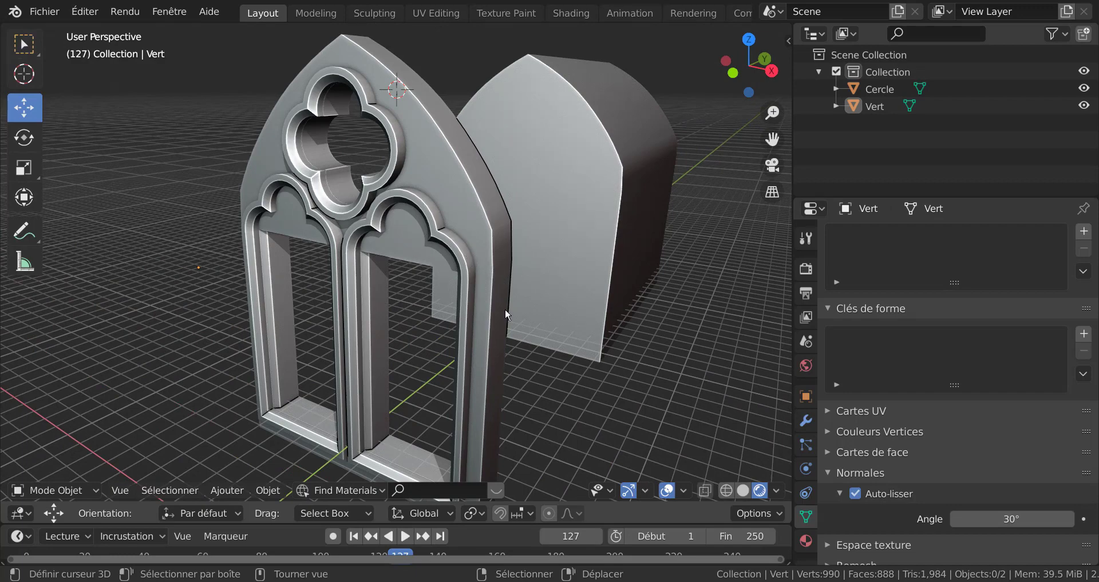
{"action": "middle_click_drag", "start_coordinate": [505, 308], "coordinate": [577, 304]}
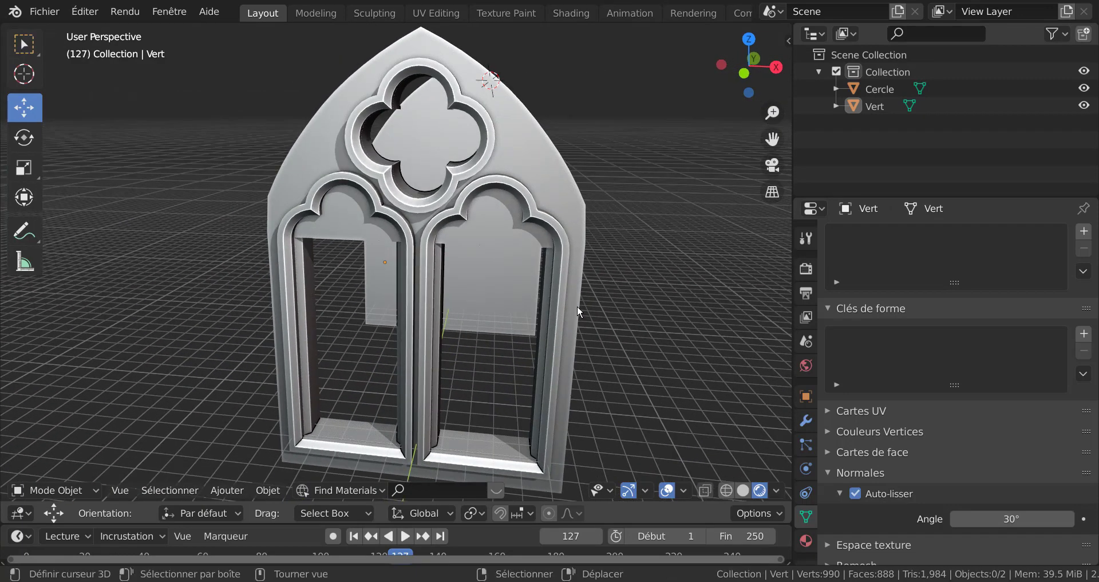
{"action": "middle_click_drag", "start_coordinate": [676, 393], "coordinate": [637, 375]}
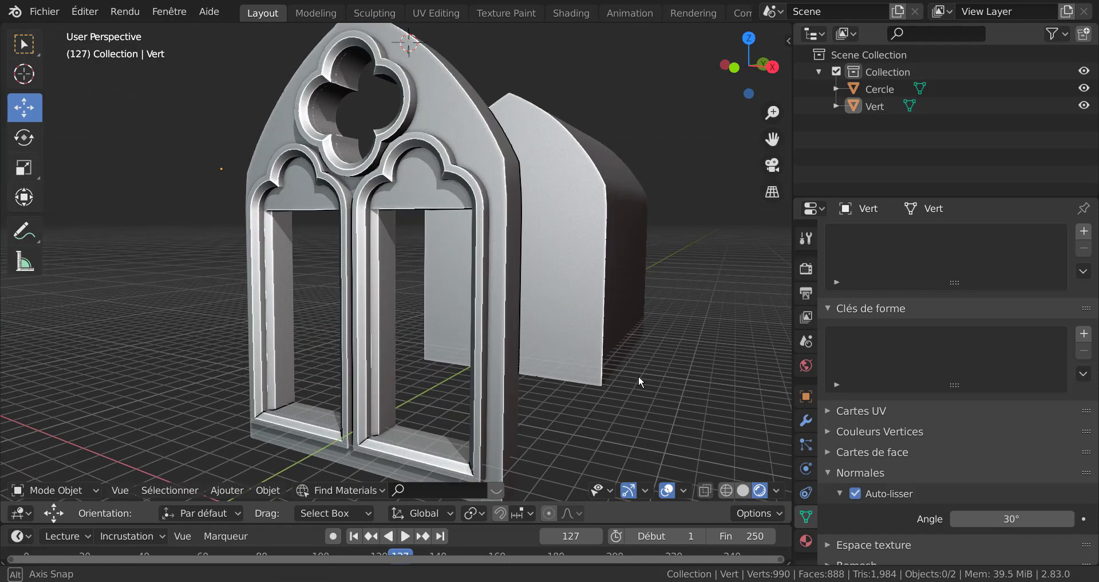
{"action": "scroll", "coordinate": [638, 376], "scroll_direction": "up", "scroll_amount": 2}
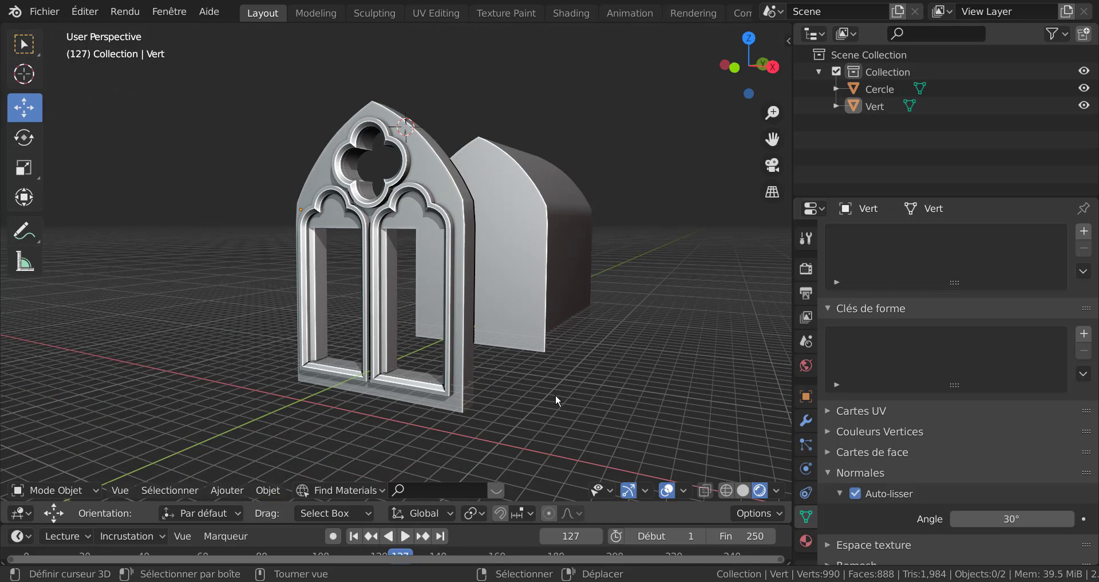
{"action": "scroll", "coordinate": [556, 394], "scroll_direction": "up", "scroll_amount": 2}
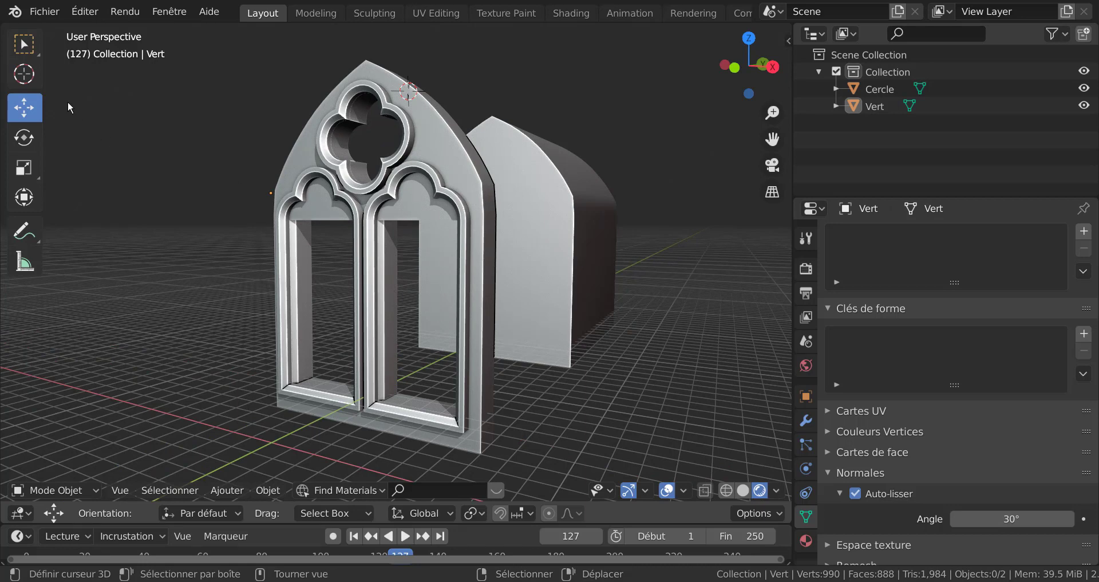
Step: Save the scene to the Desktop as a new file named "fenetre type Guédelon.blend"
{"action": "left_click", "coordinate": [42, 17]}
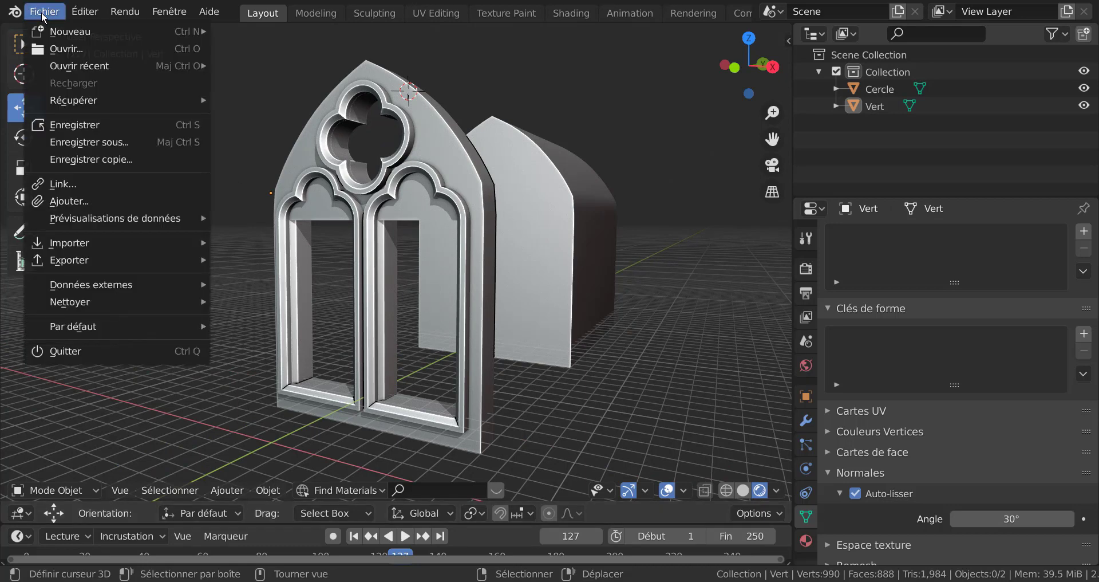
{"action": "left_click", "coordinate": [82, 143]}
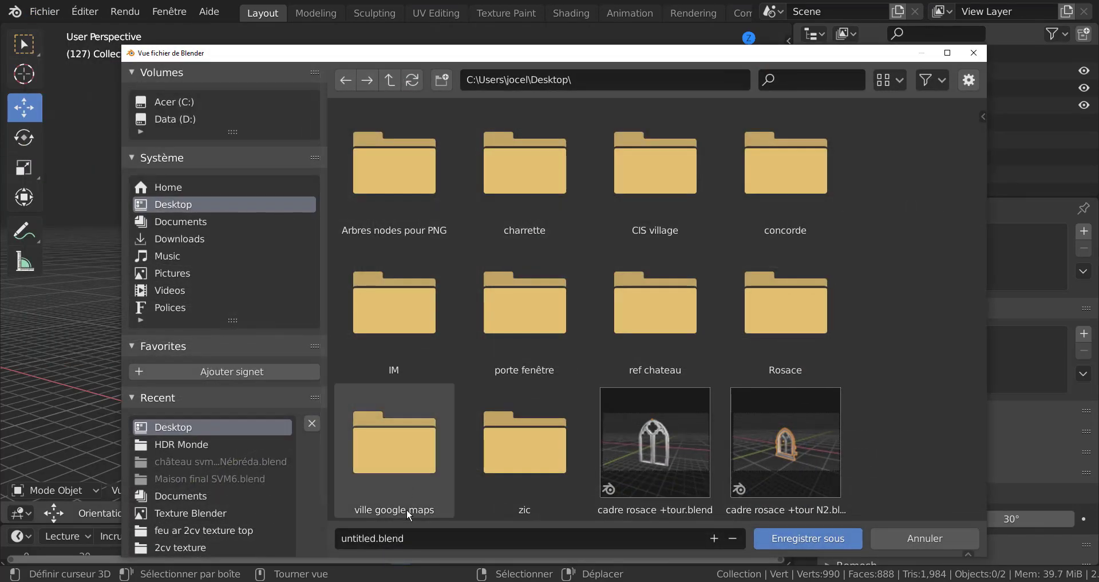
{"action": "left_click", "coordinate": [403, 539]}
{"action": "type", "text": "fene"}
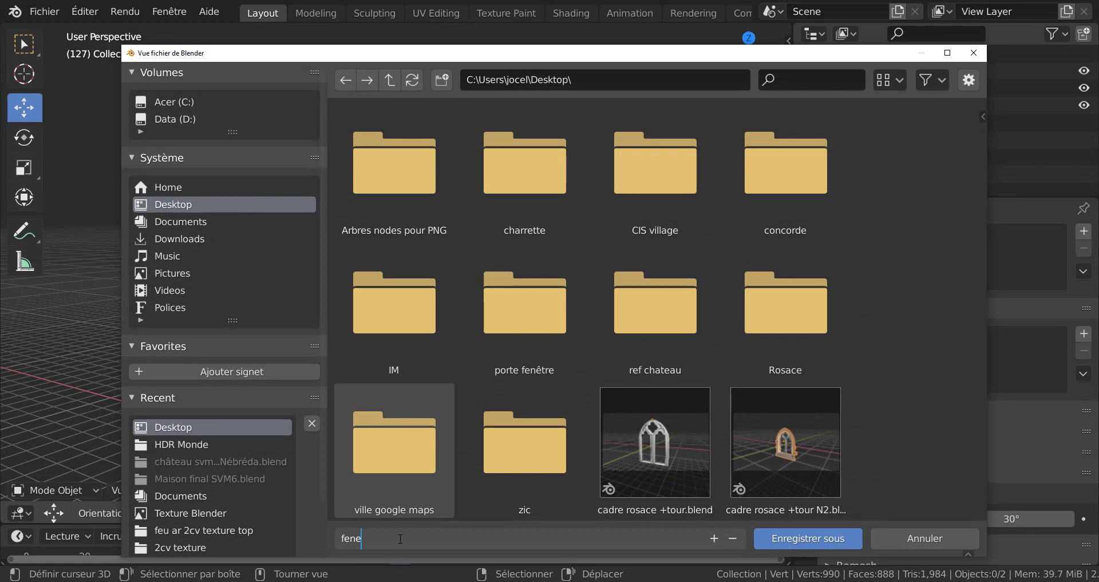
{"action": "type", "text": "tre type g"}
{"action": "key", "text": "BackSpace"}
{"action": "type", "text": "Guédelon.blend"}
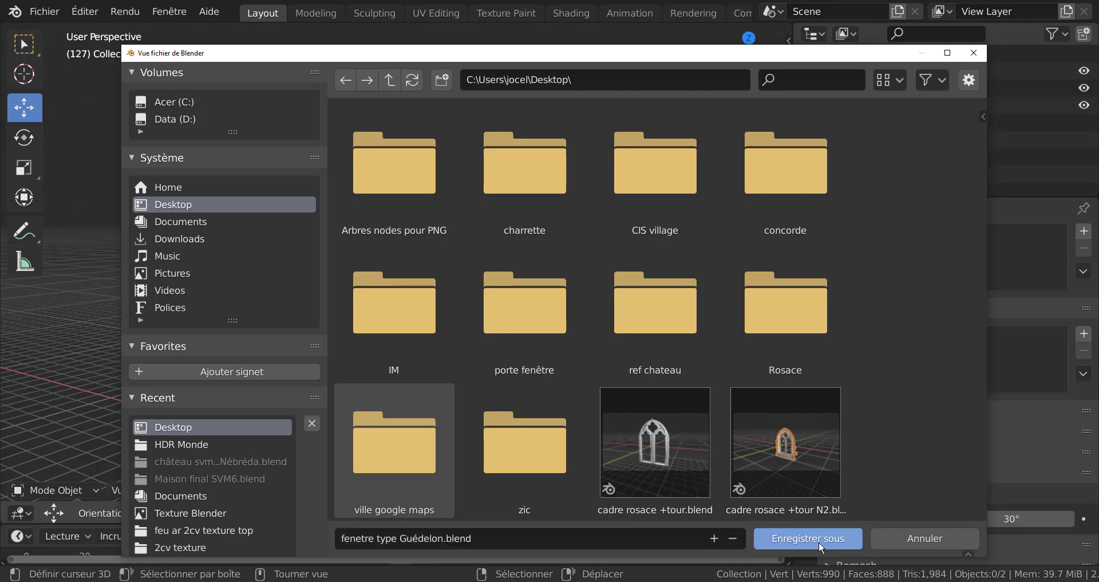
{"action": "left_click", "coordinate": [819, 541]}
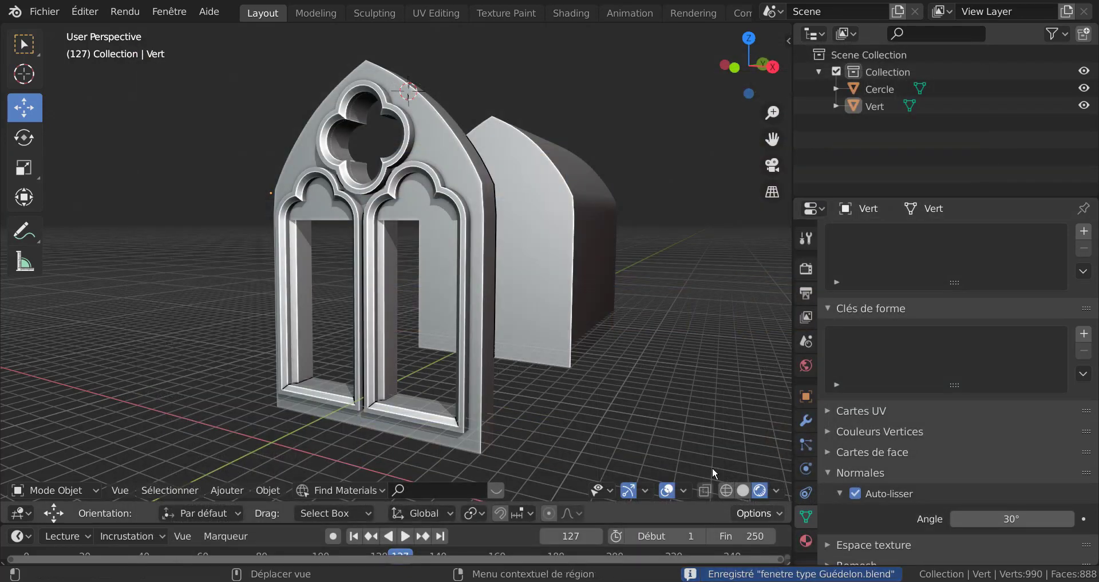